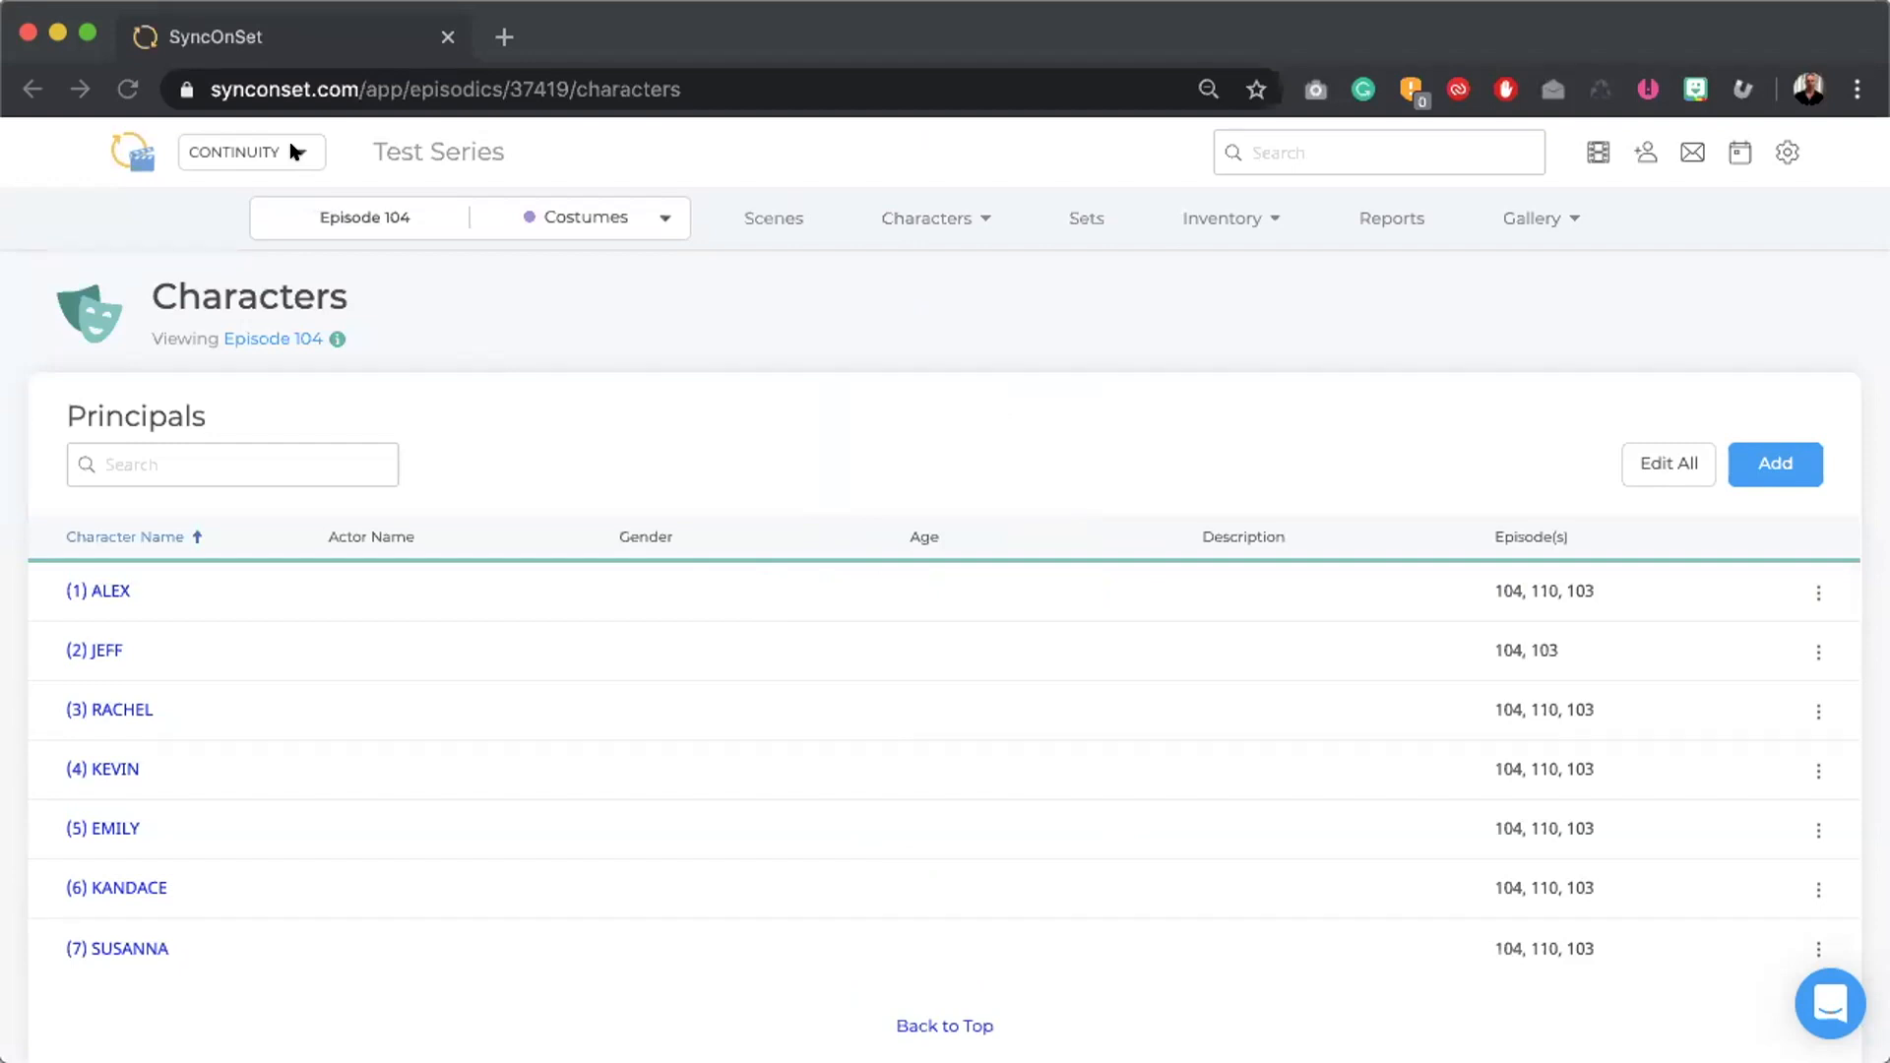
- Switch from Continuity to Budgeting and exclude Baristas, BG Stock and Pedestrians from the characters to budget for in Episode 104
left_click(287, 147)
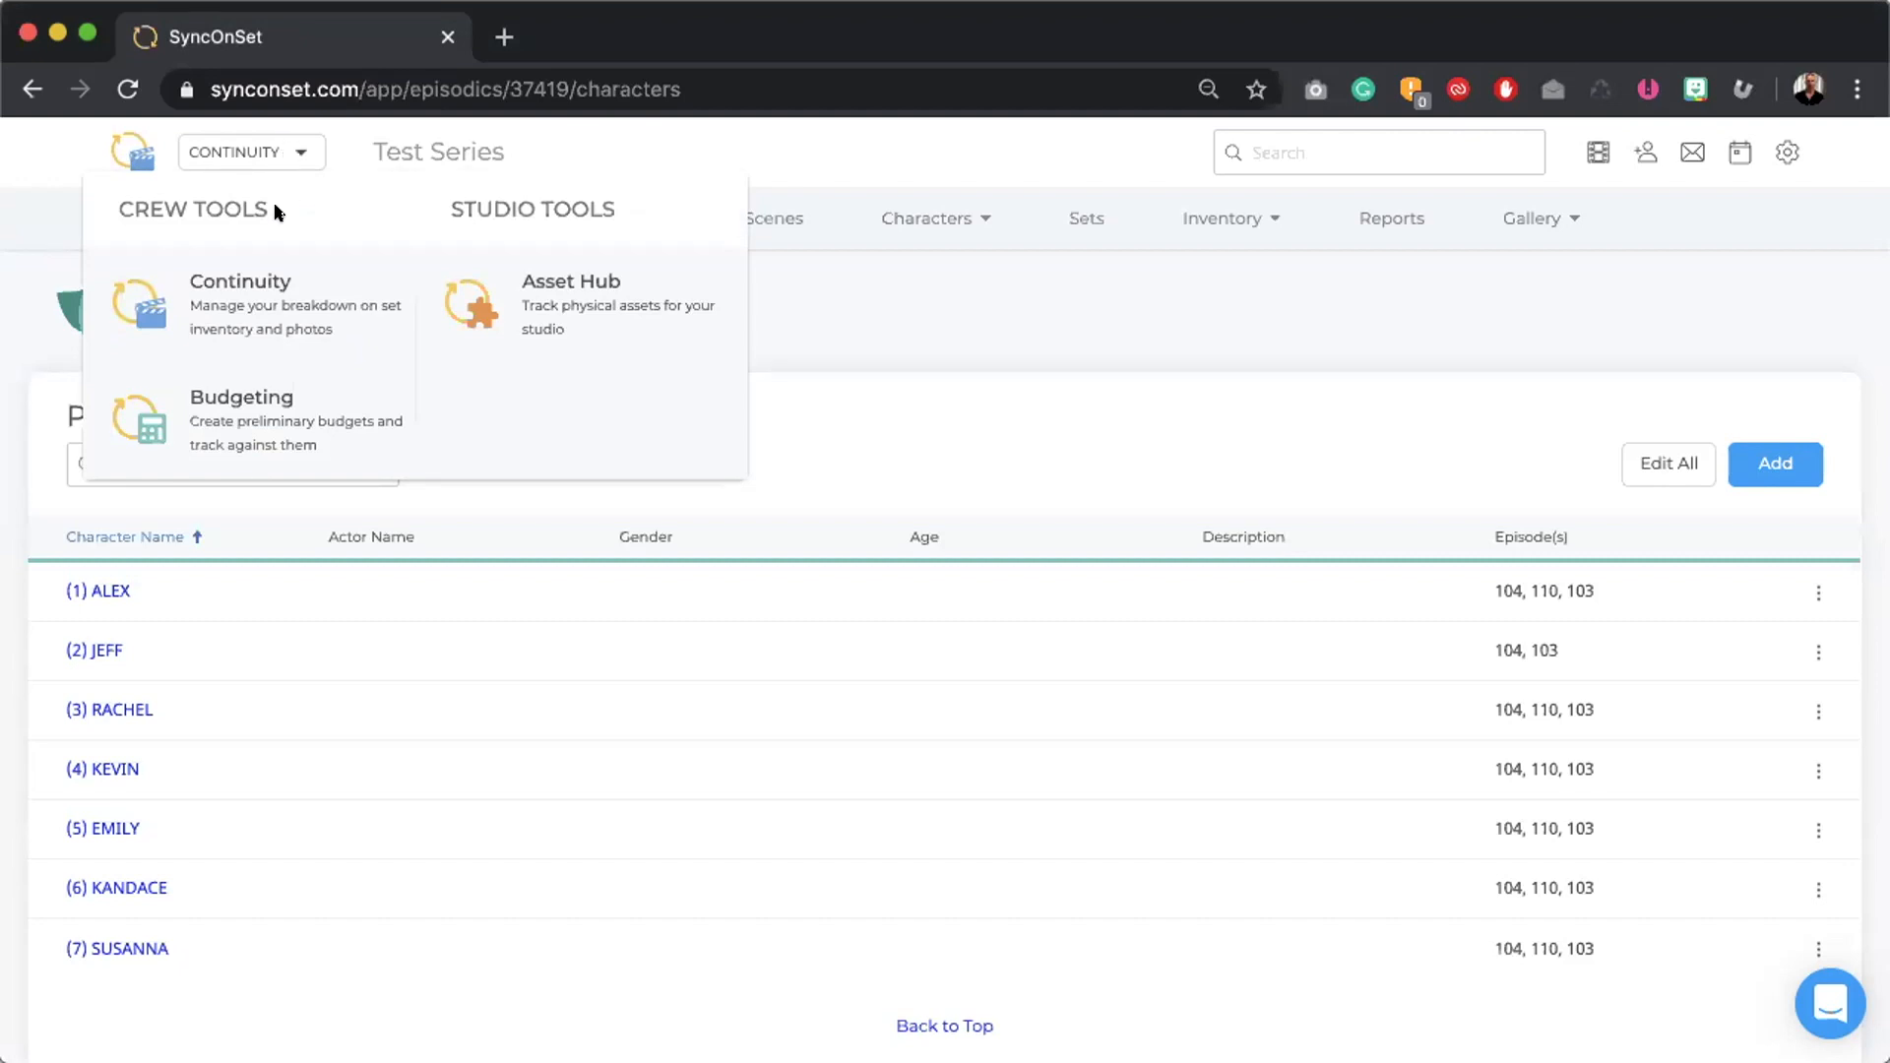
left_click(287, 405)
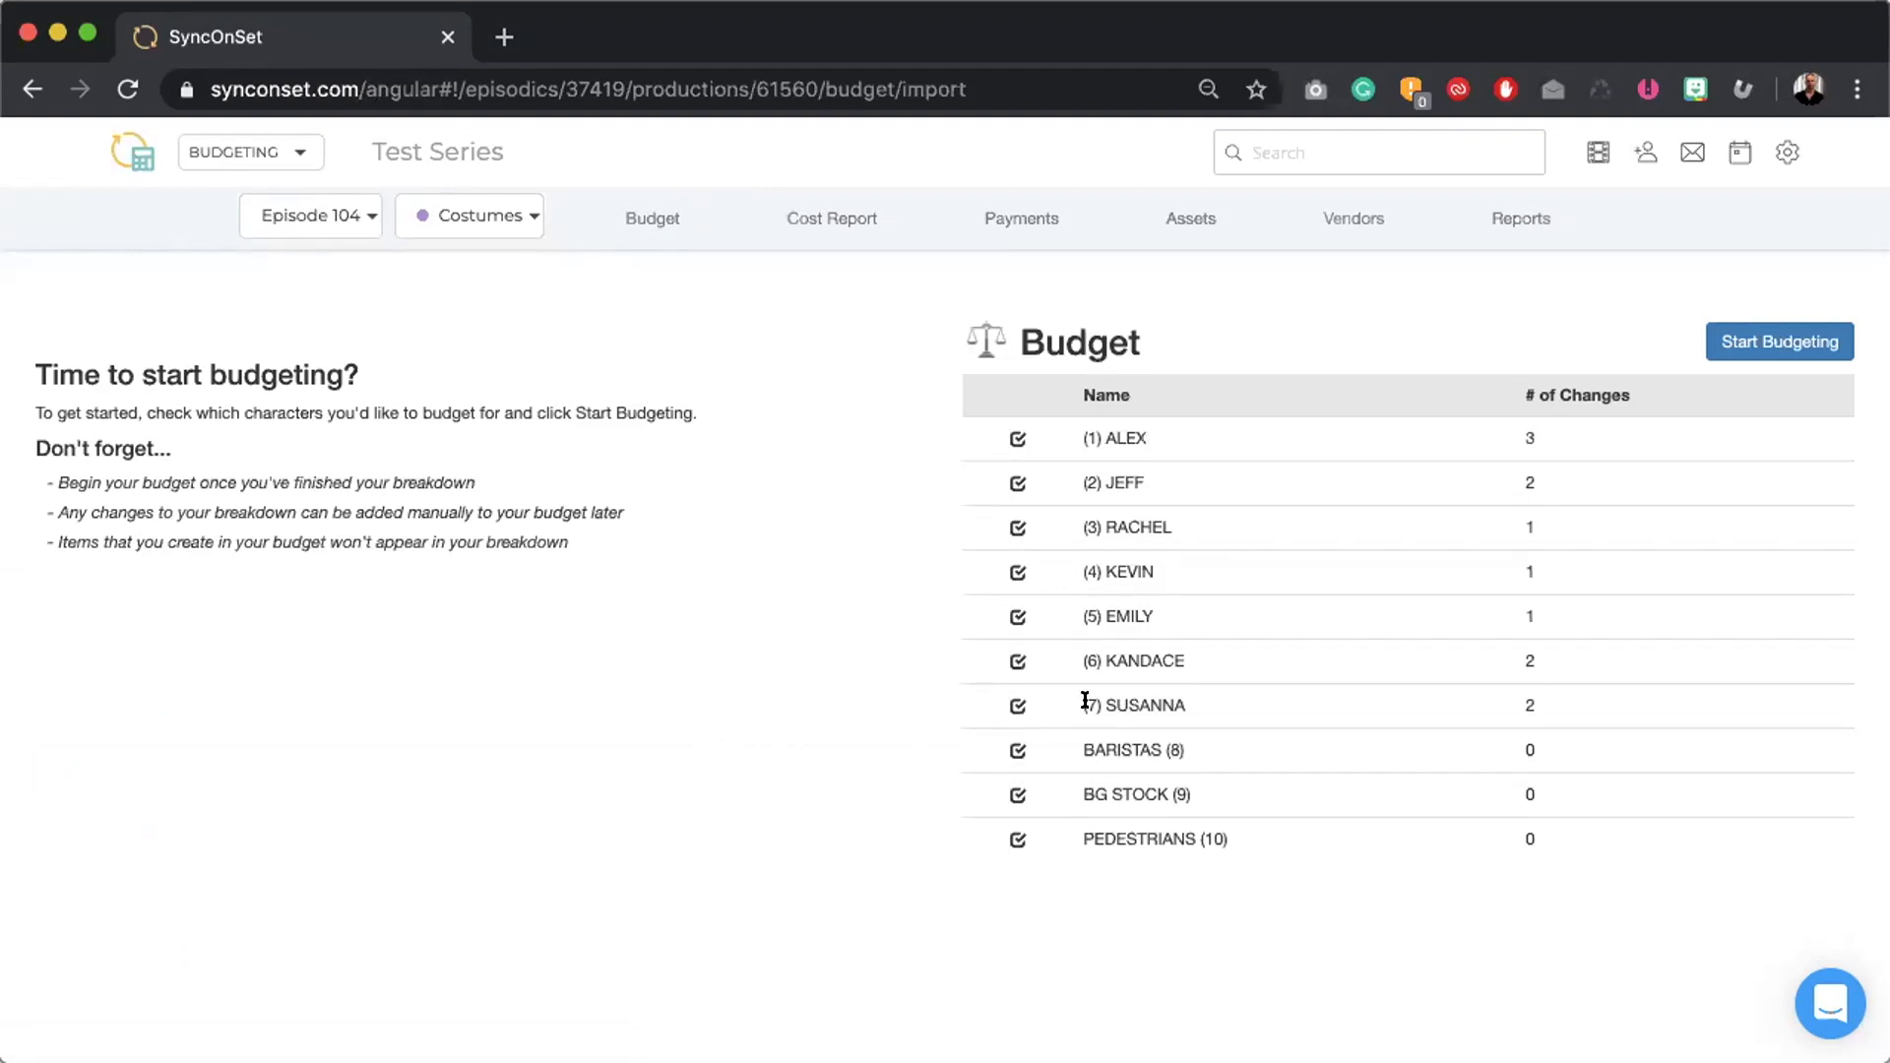
left_click(1013, 752)
left_click(1014, 794)
left_click(1000, 834)
- Switch the costume budget to Episode 103
left_click(358, 226)
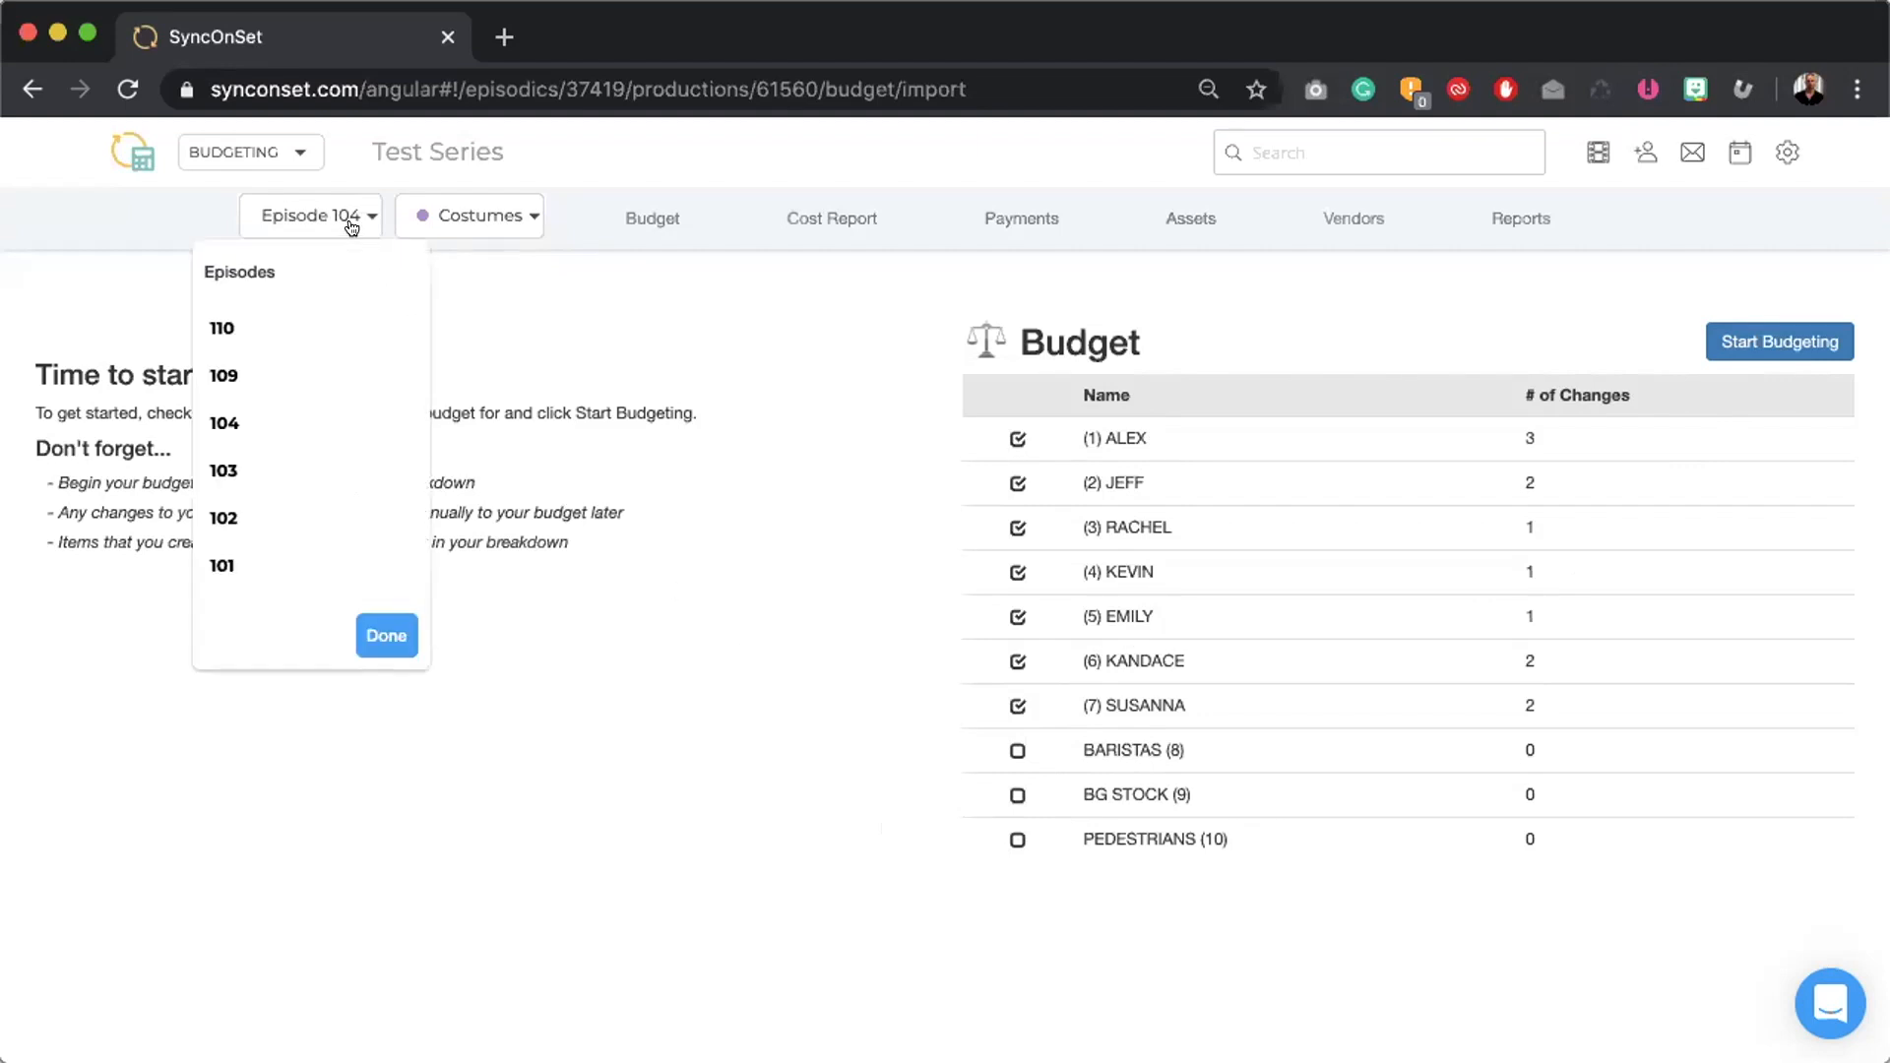
left_click(244, 463)
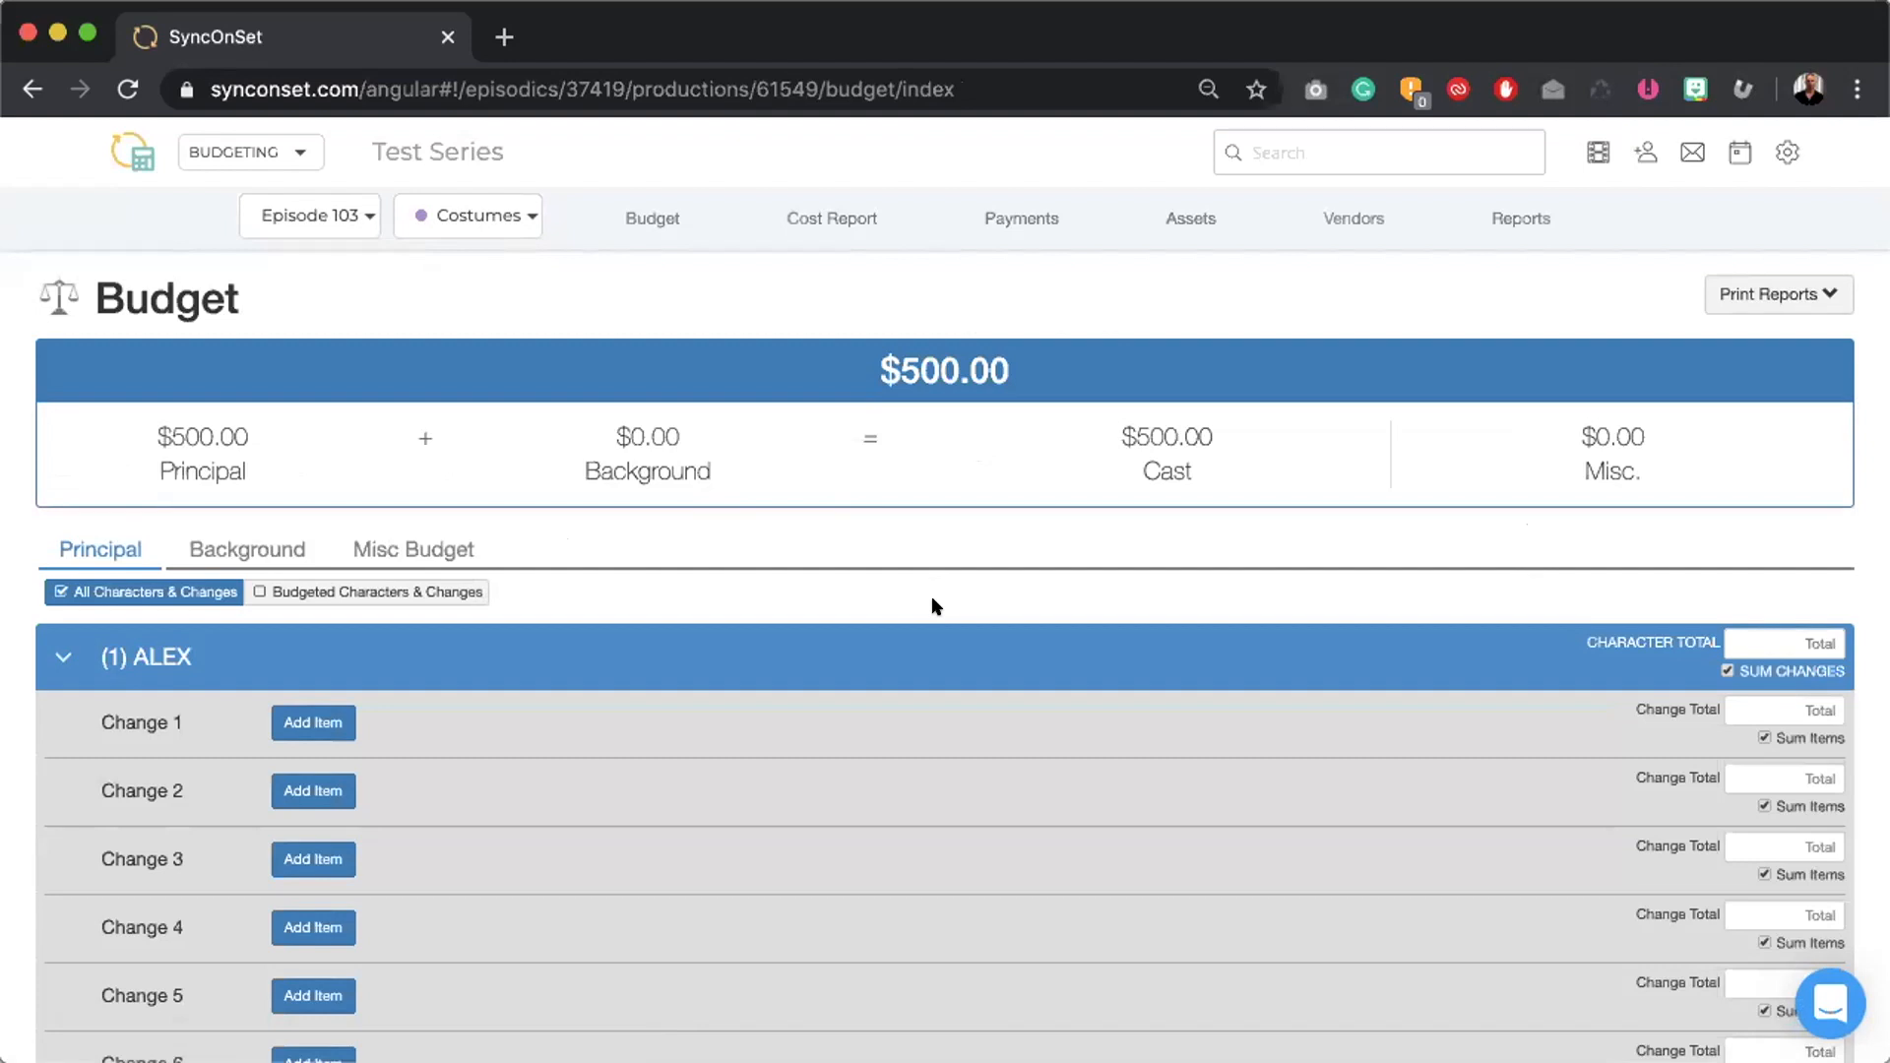
- Examine the principal budget for Episode 103, from the budget summary through the characters and their changes
scroll(932, 599, "down", 3)
scroll(932, 599, "up", 2)
scroll(932, 603, "up", 1)
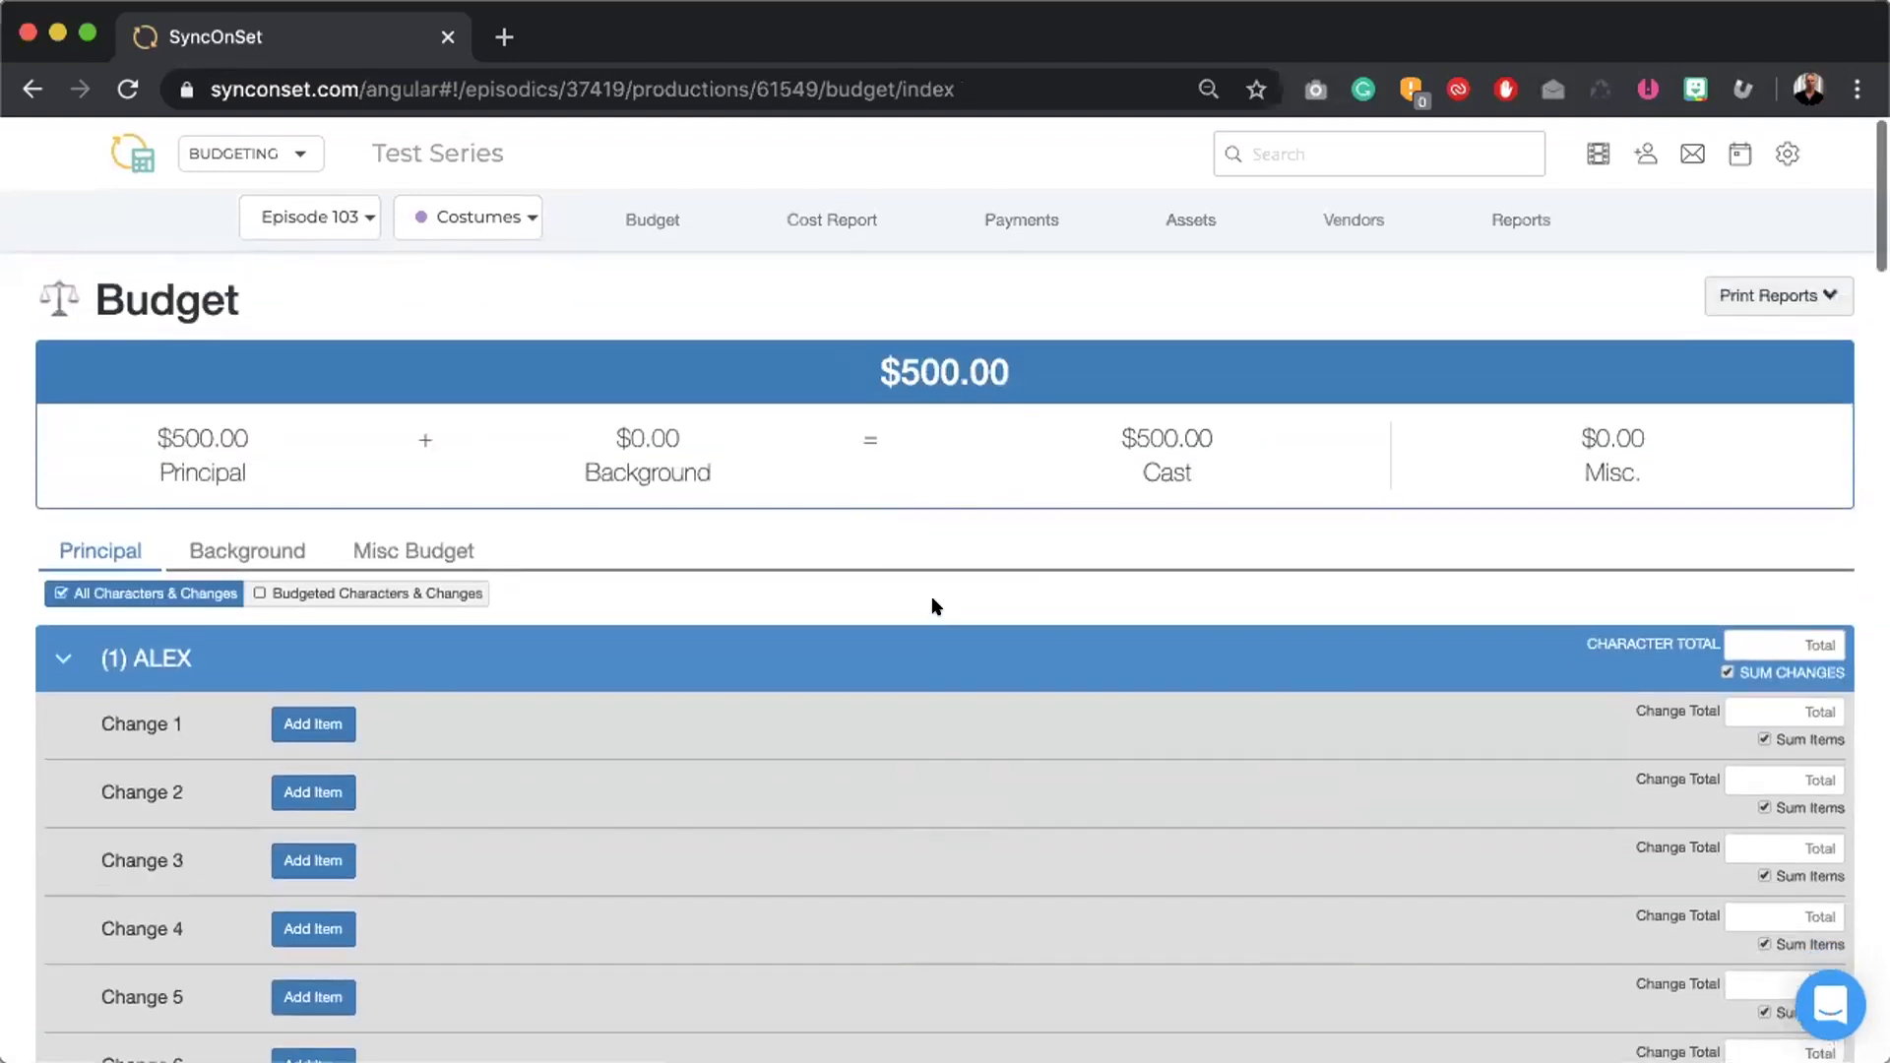
scroll(931, 603, "down", 2)
scroll(931, 602, "up", 2)
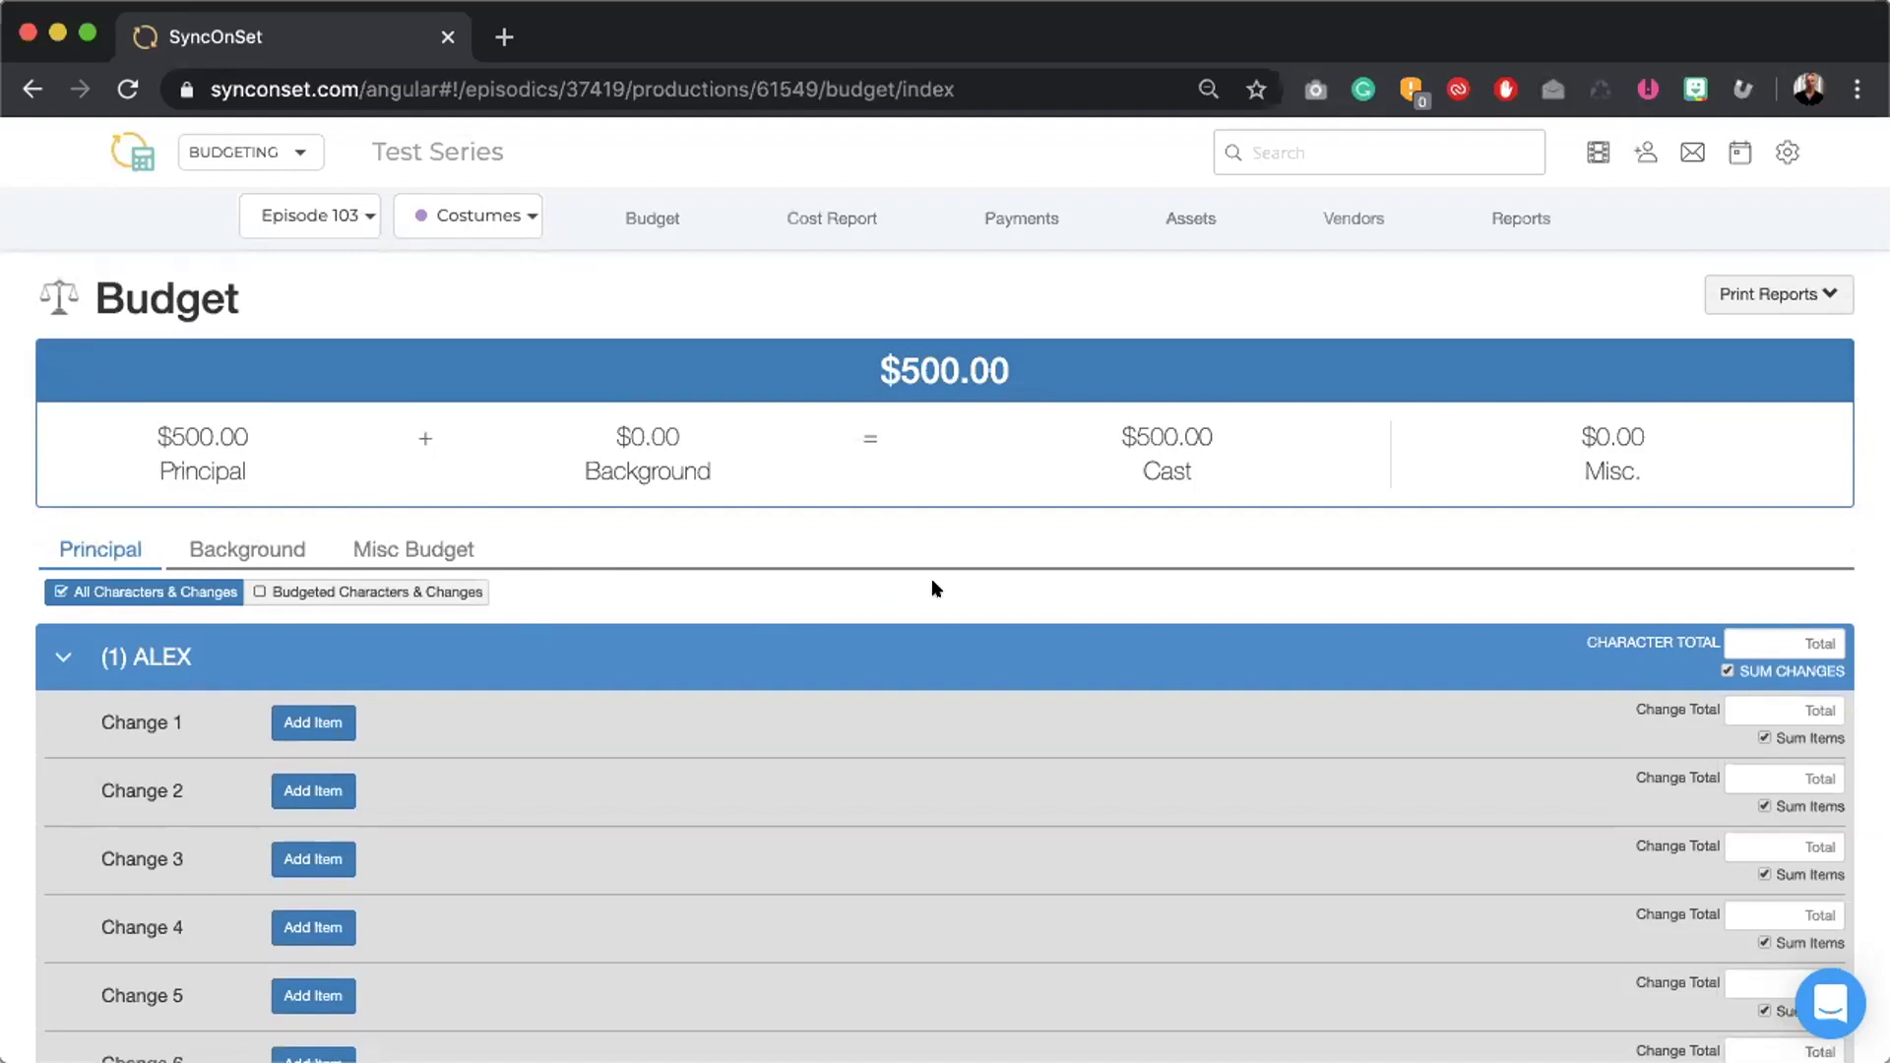
scroll(935, 588, "down", 3)
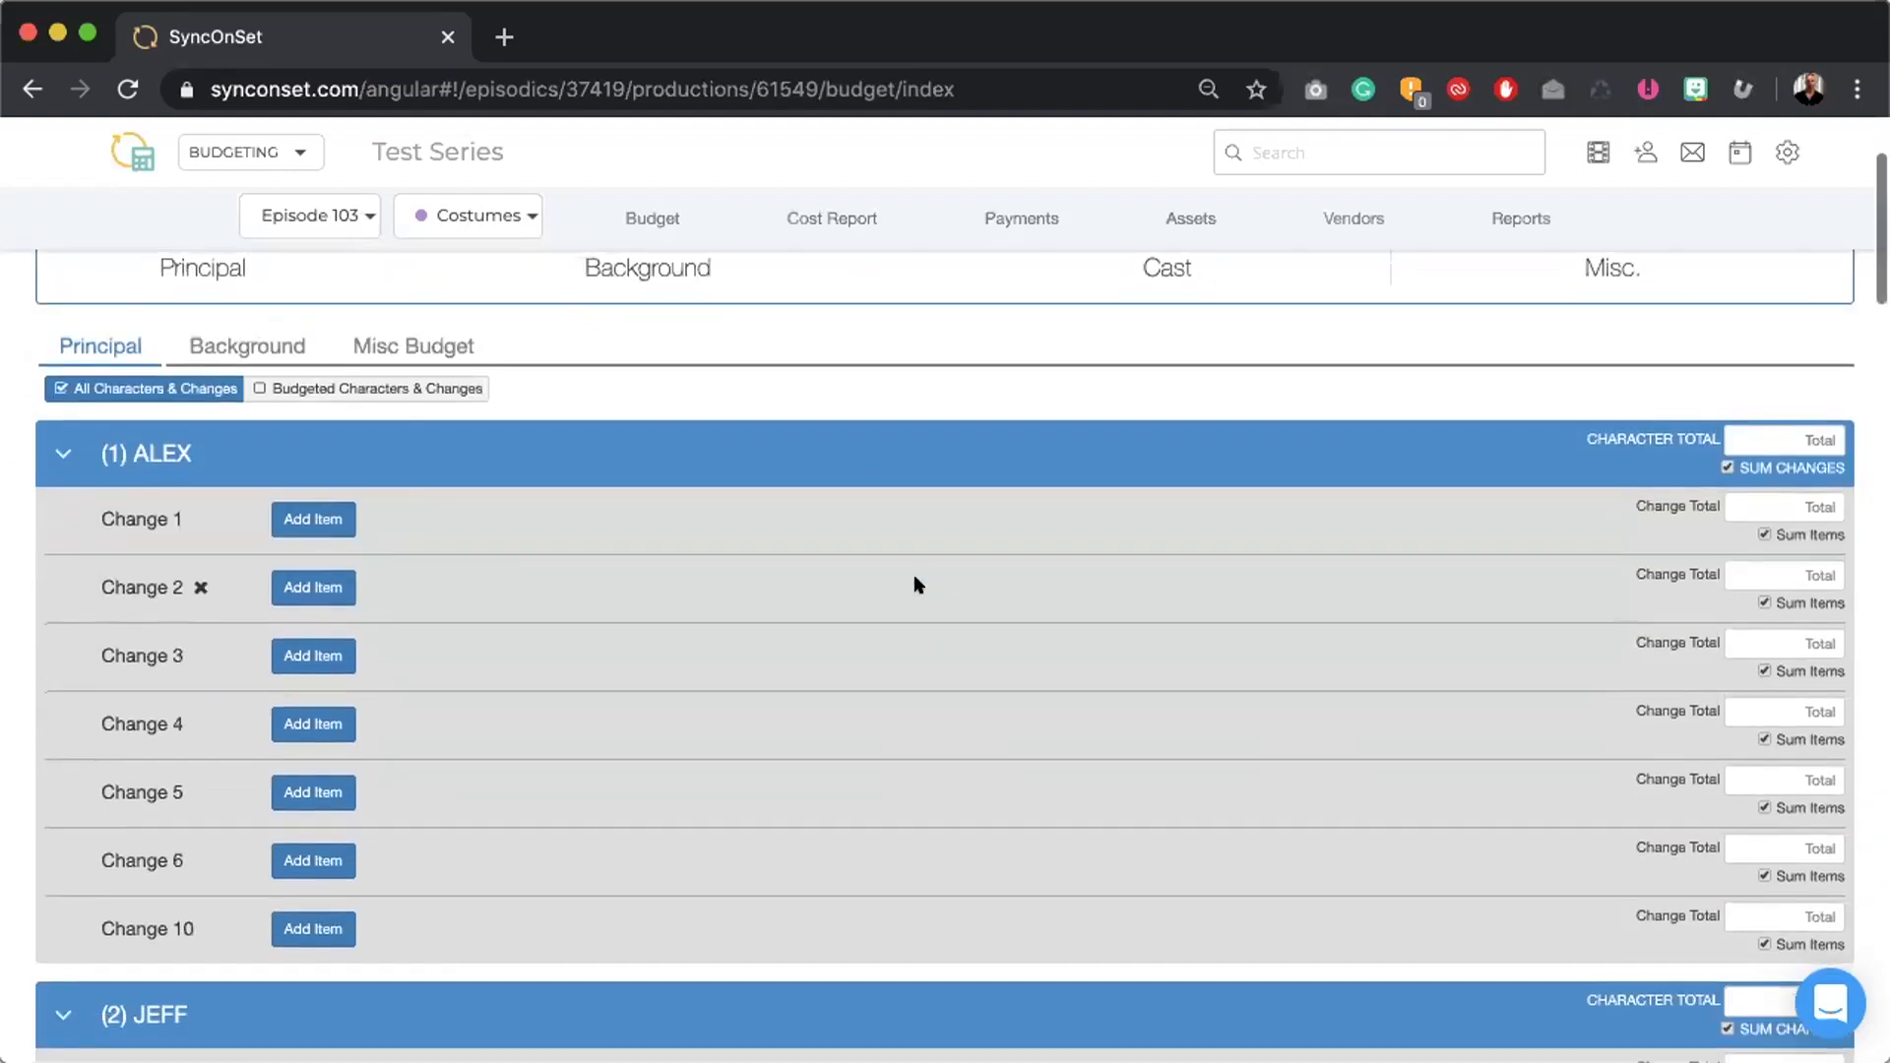
scroll(787, 627, "down", 8)
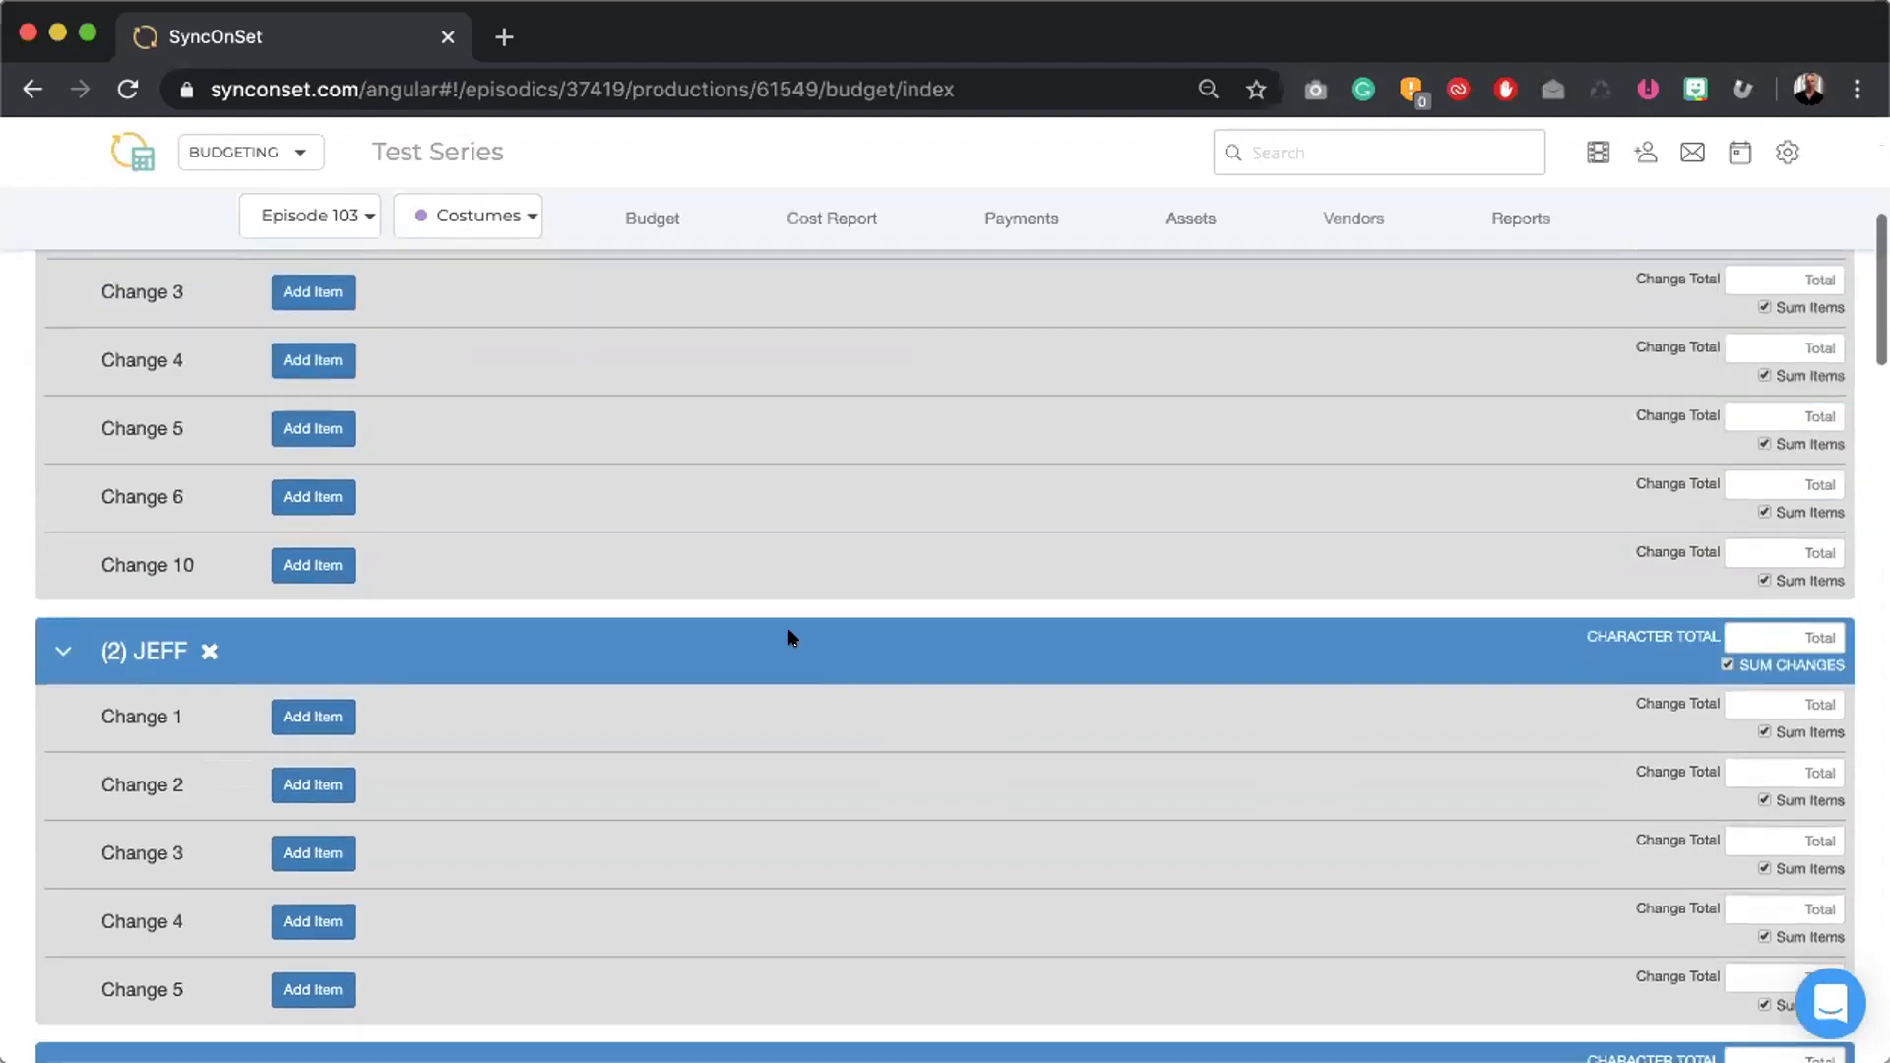
scroll(787, 637, "down", 10)
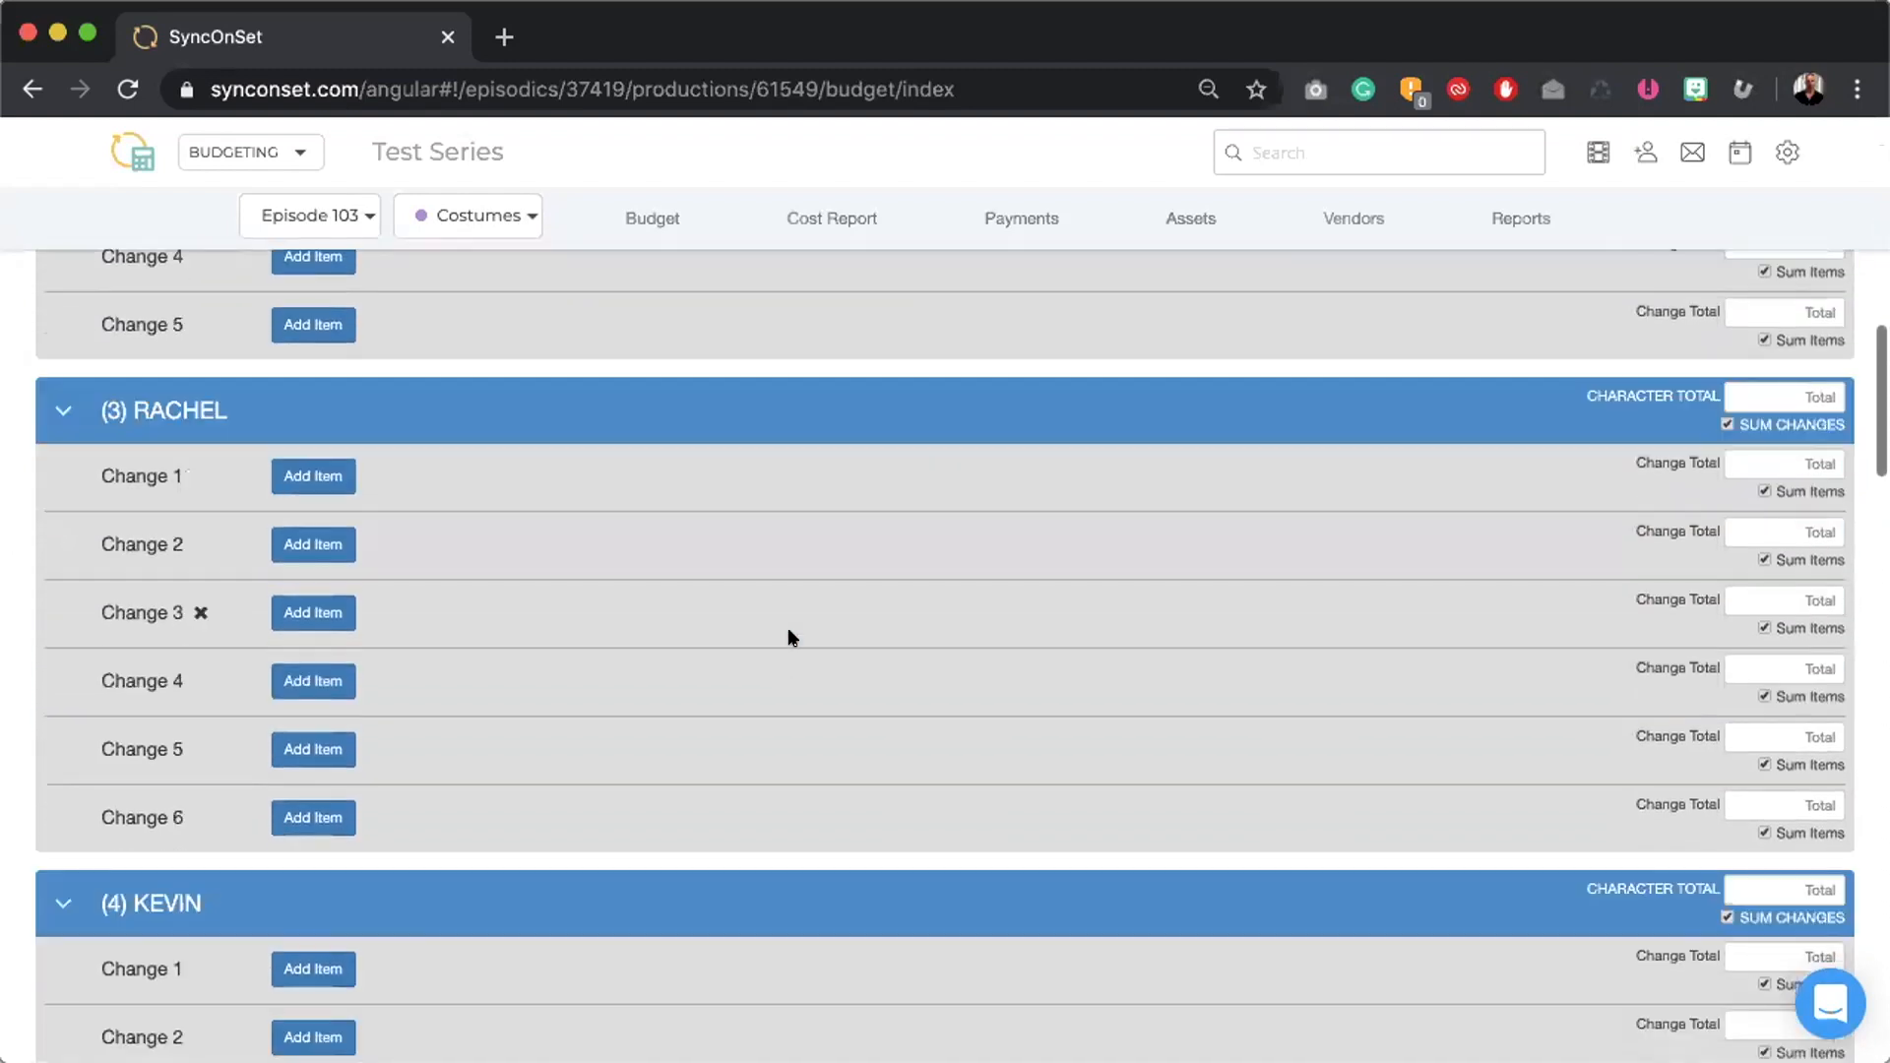
scroll(788, 636, "down", 1)
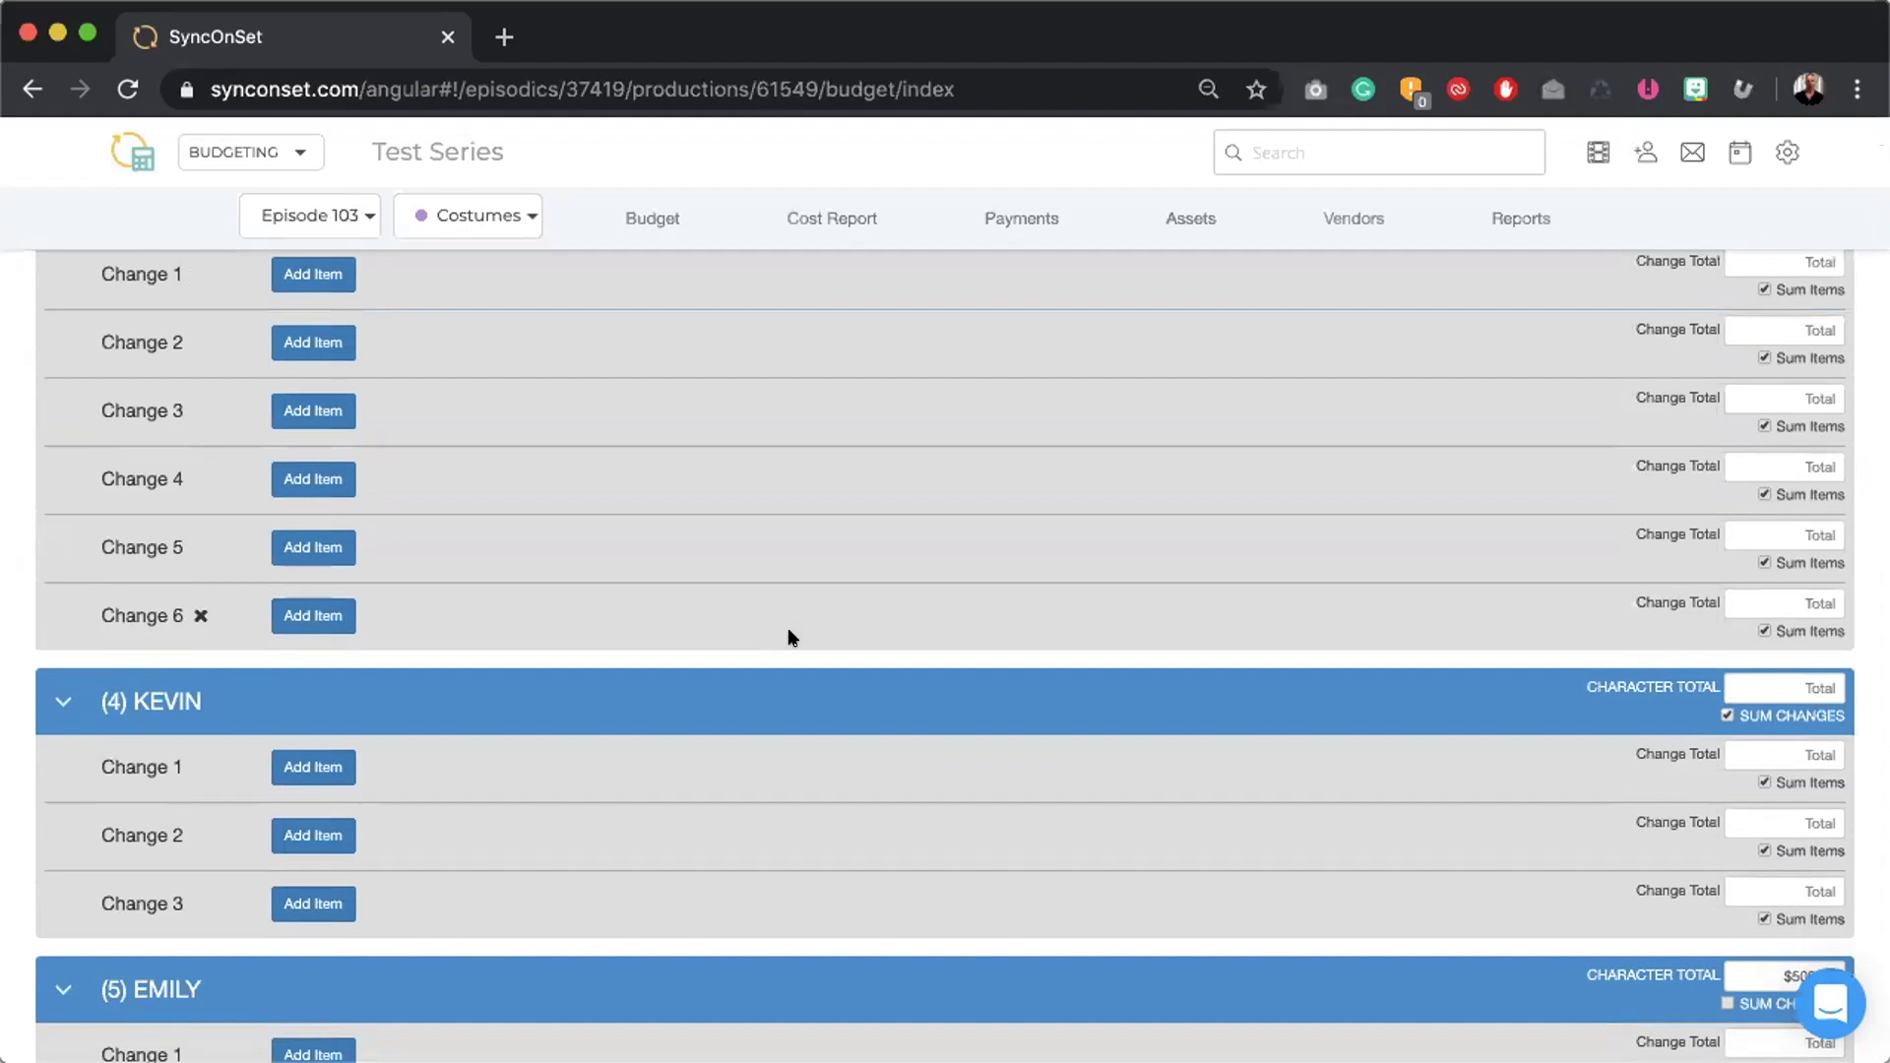
scroll(787, 637, "down", 3)
scroll(784, 637, "up", 20)
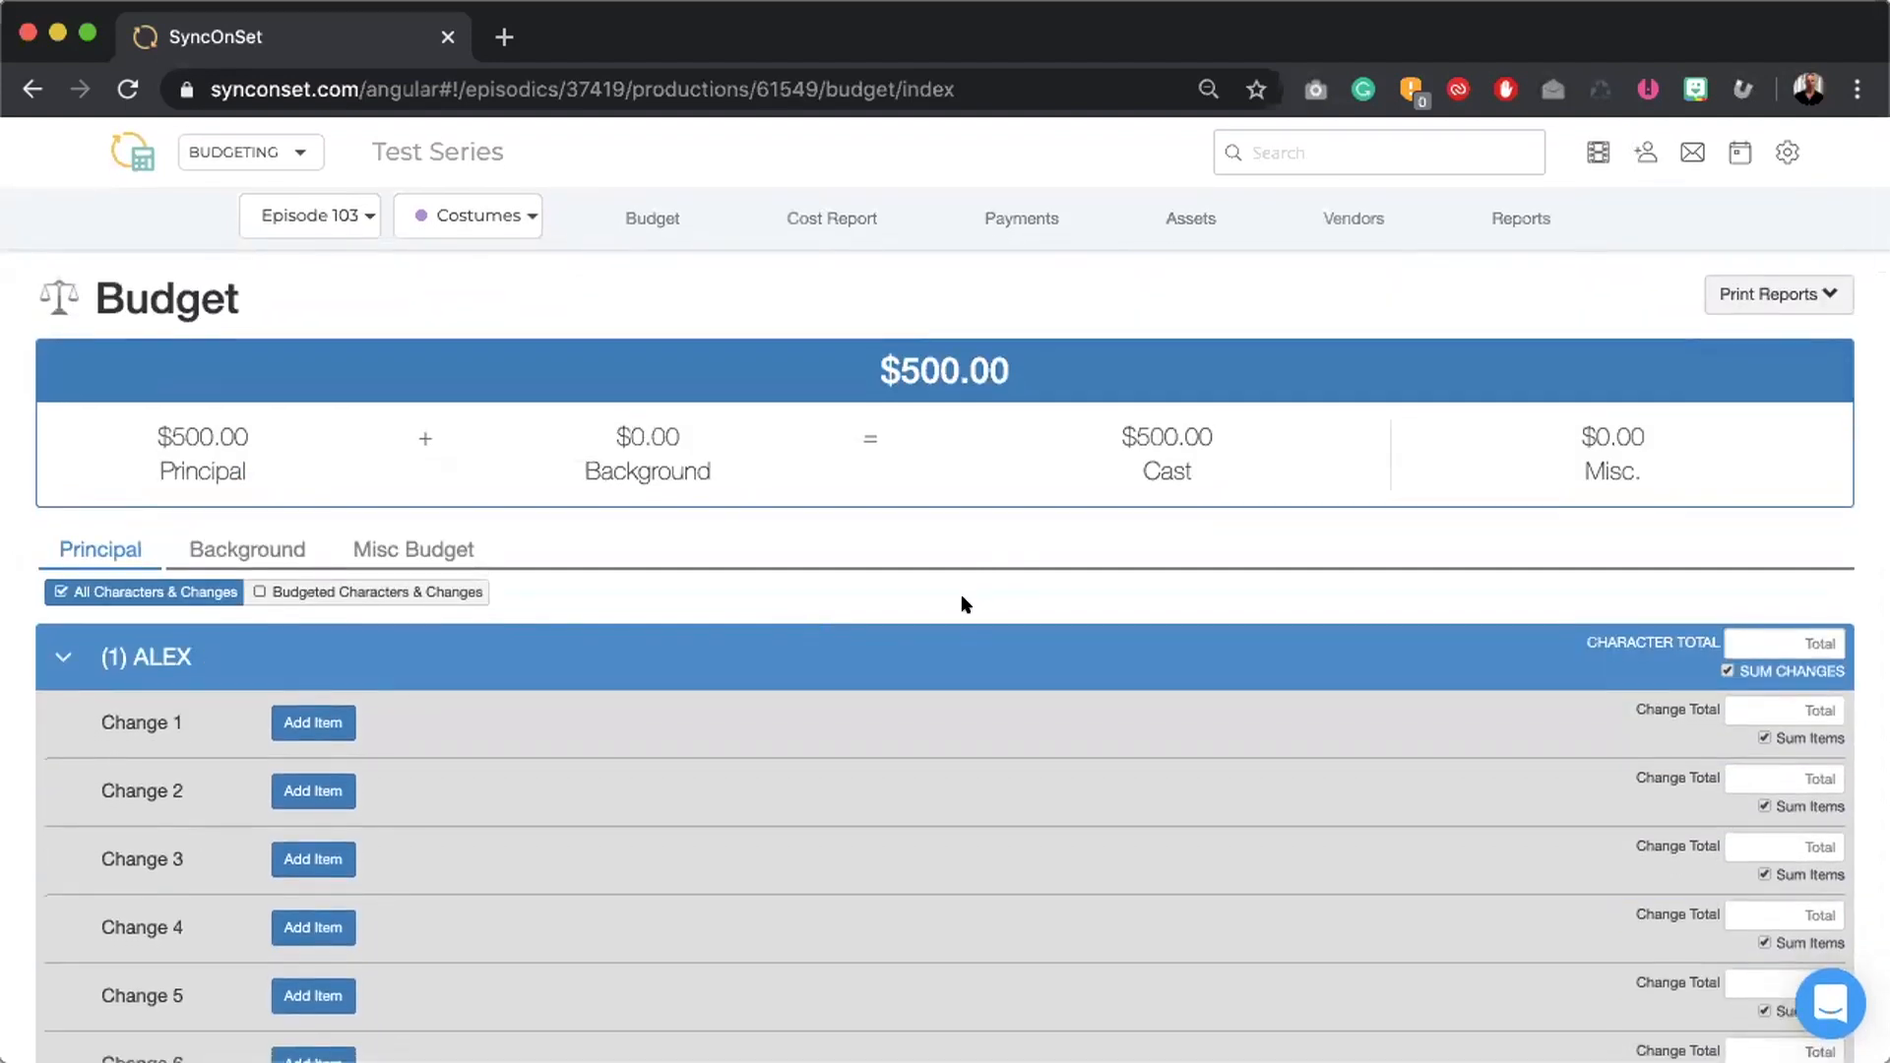
- Set the character totals of principals 1, 2 and 3 to $5,000, $4,000 and $3,000 respectively
left_click(1767, 635)
type("5000")
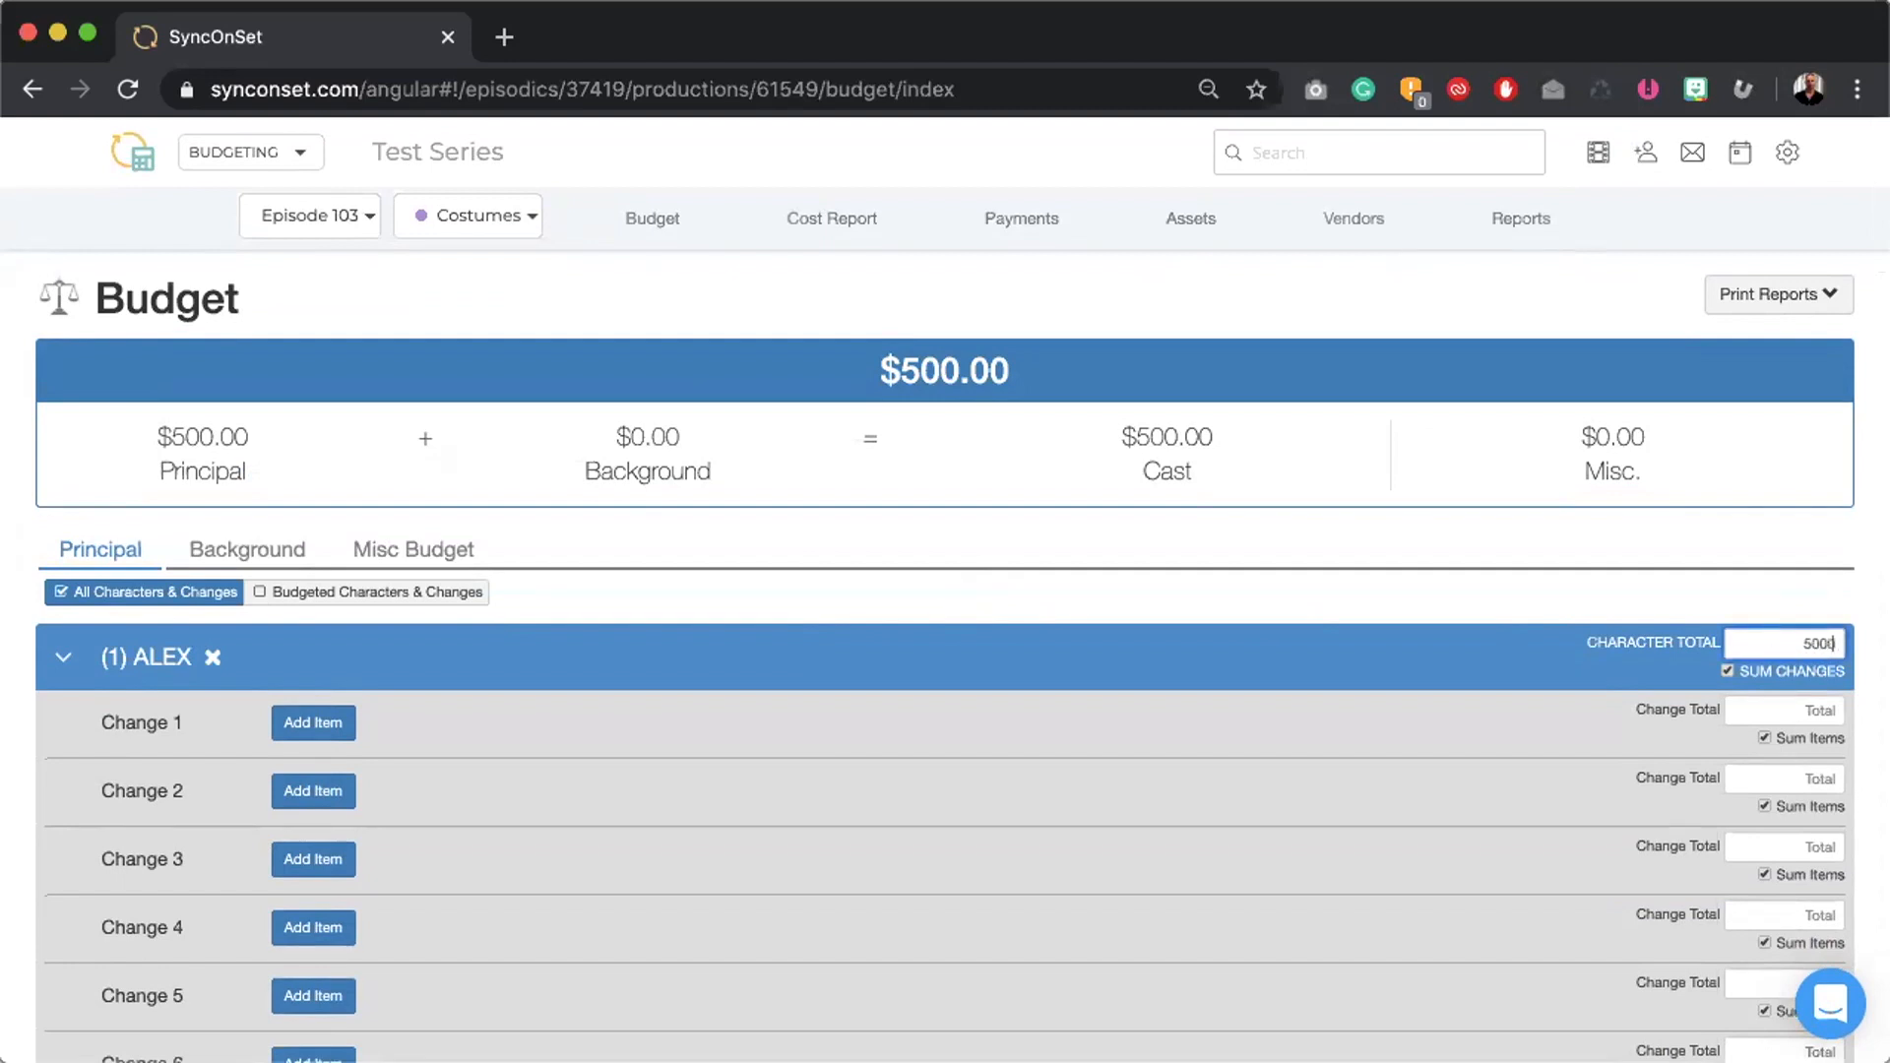
left_click(1497, 667)
scroll(1500, 674, "down", 4)
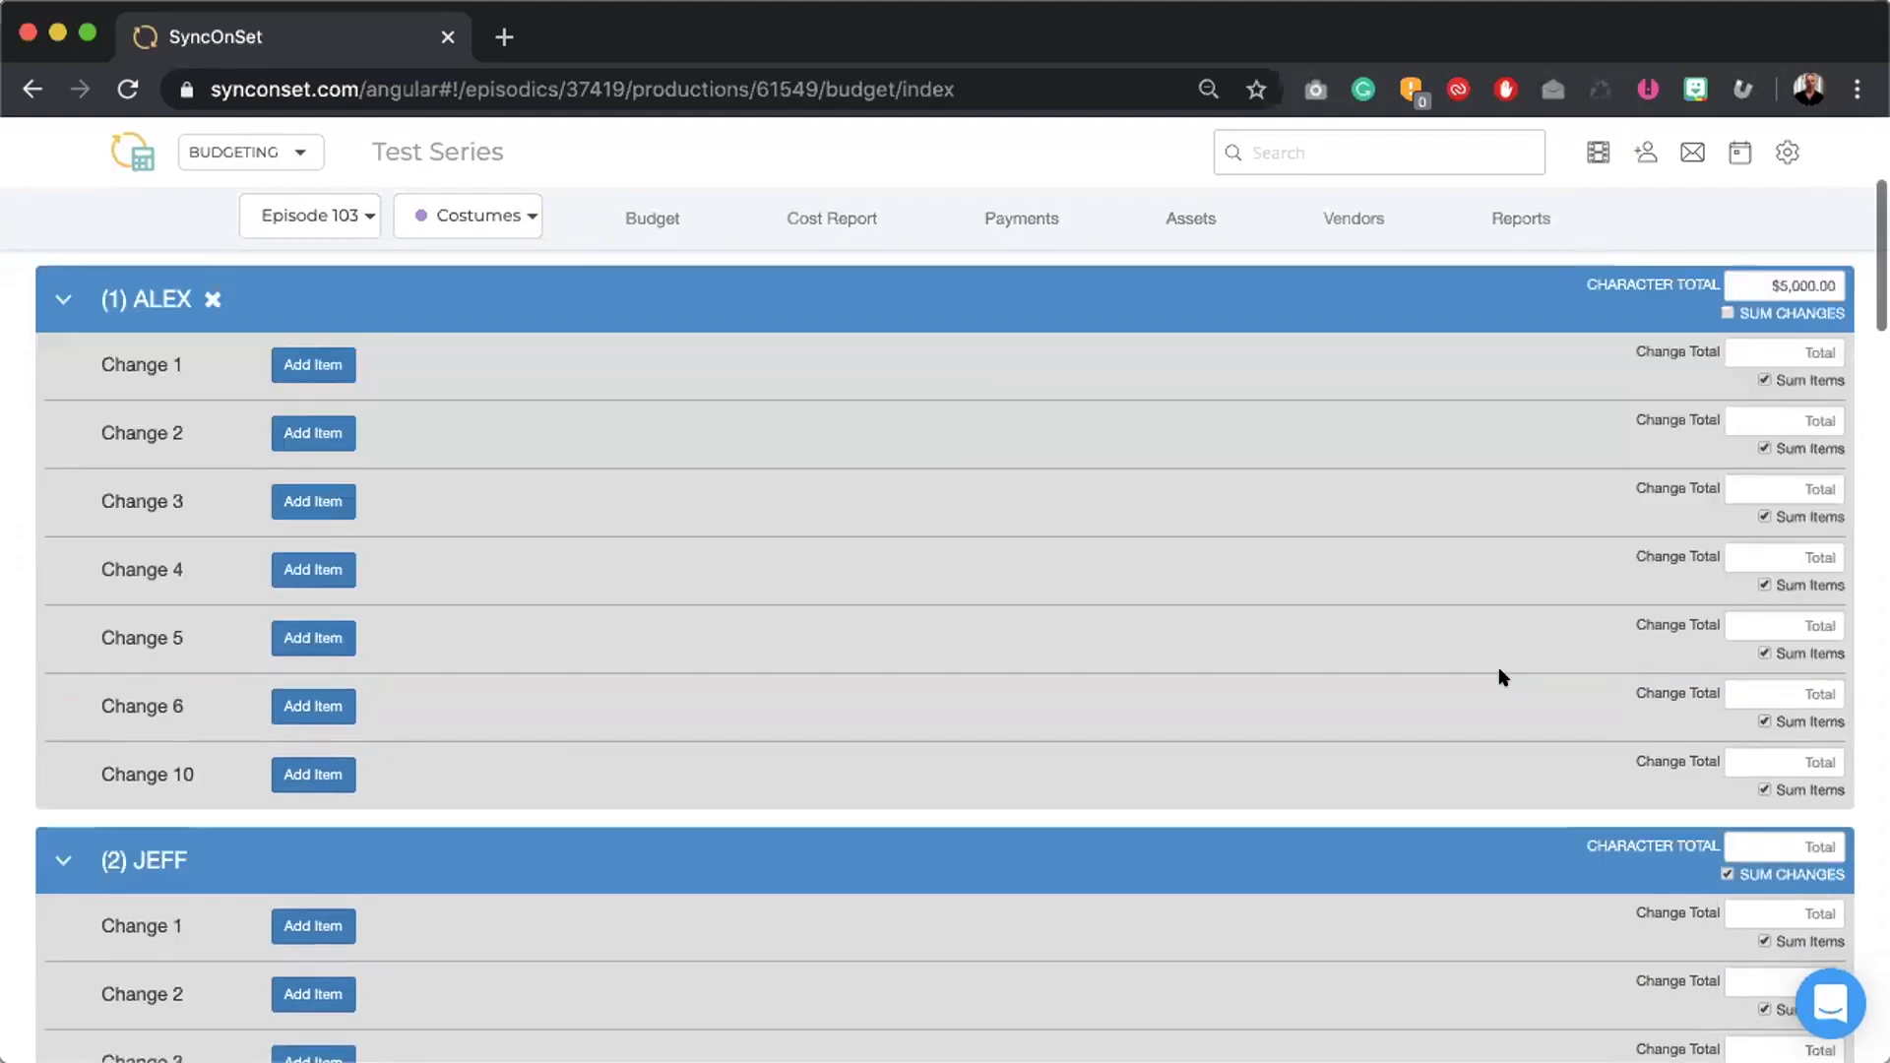
scroll(1497, 677, "down", 2)
left_click(1784, 630)
type("4000.")
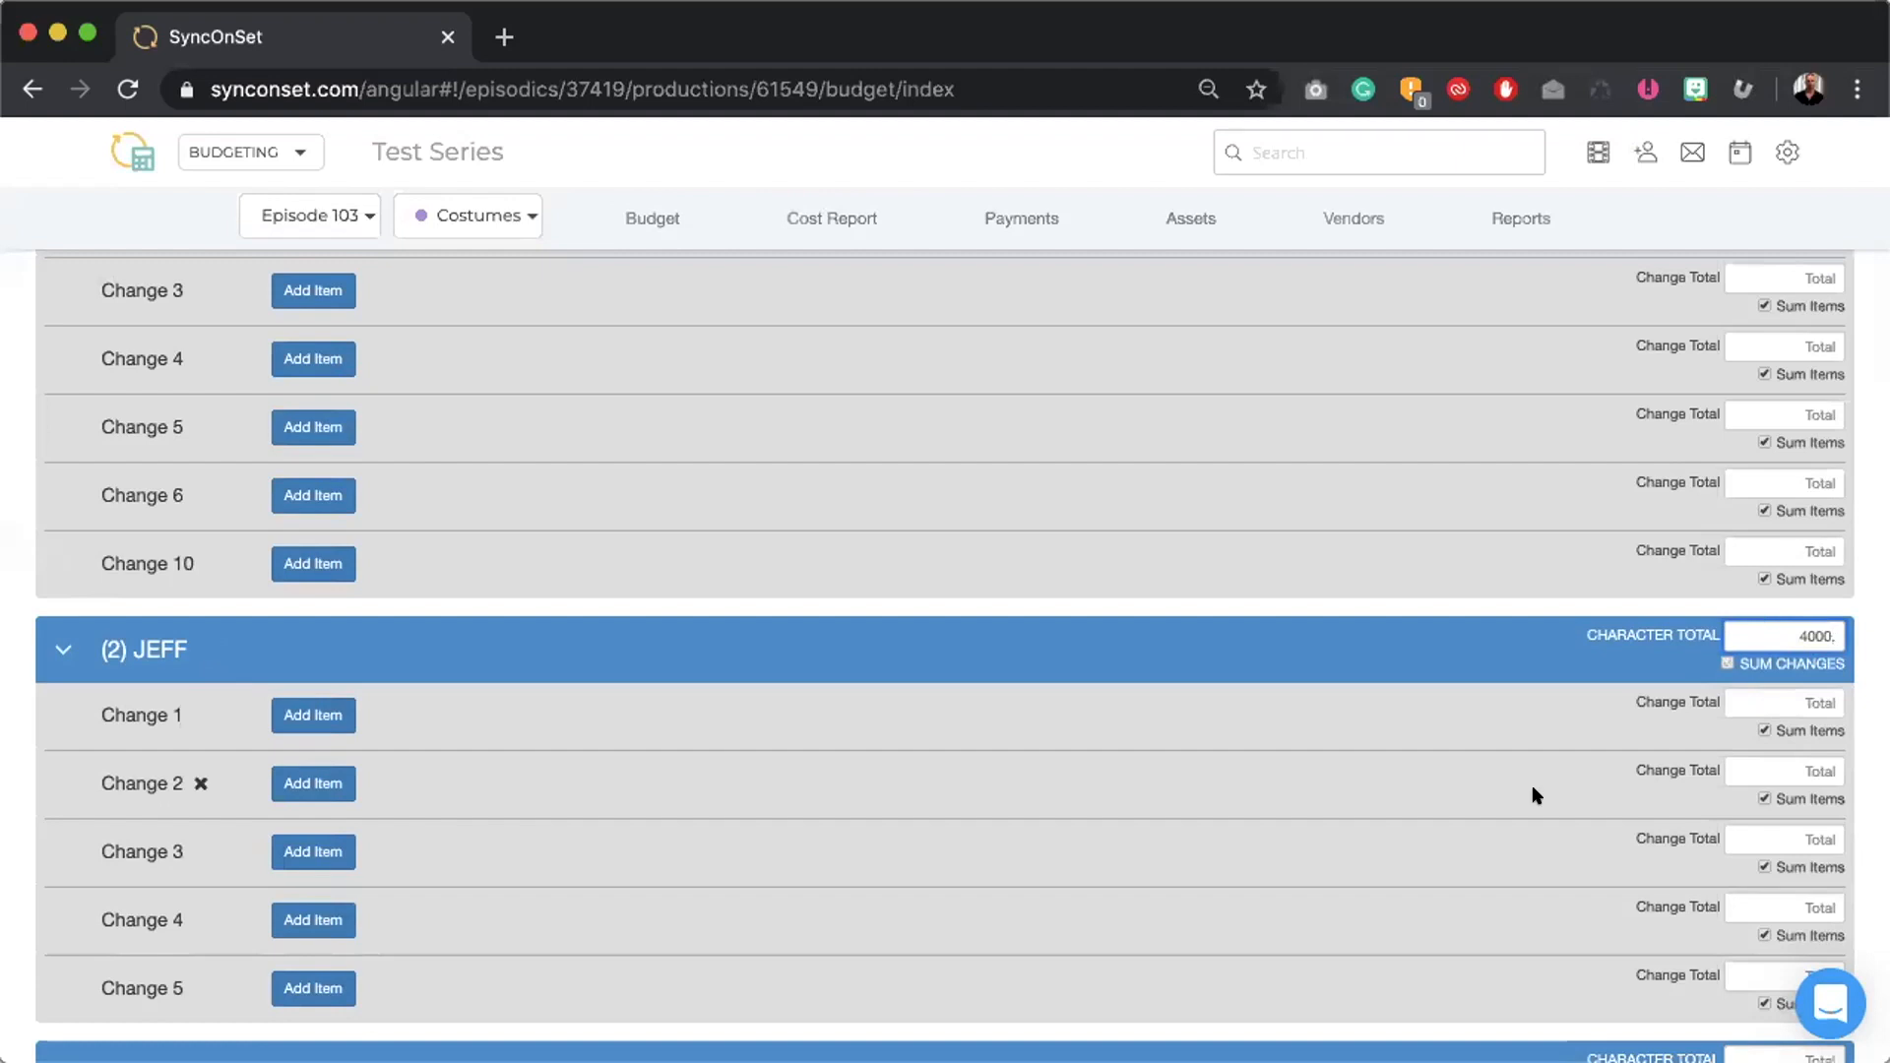
scroll(1532, 784, "down", 4)
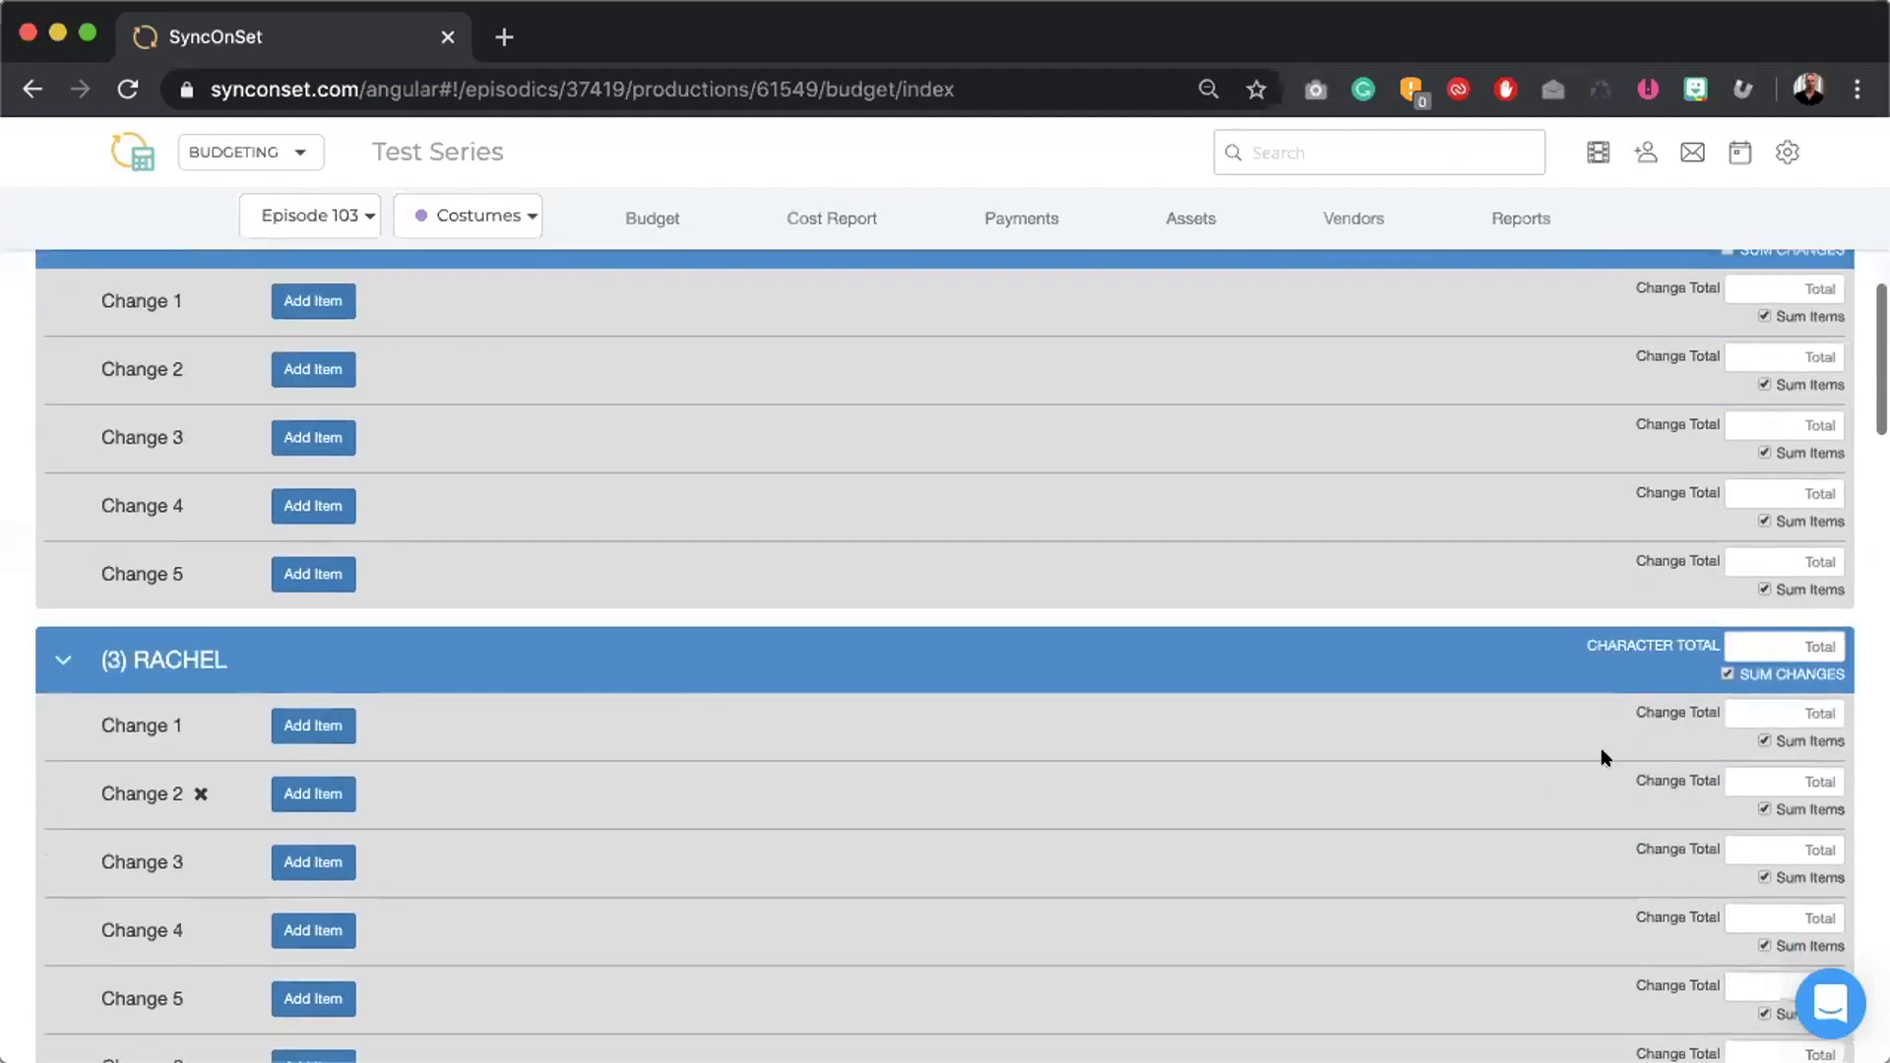
left_click(1831, 642)
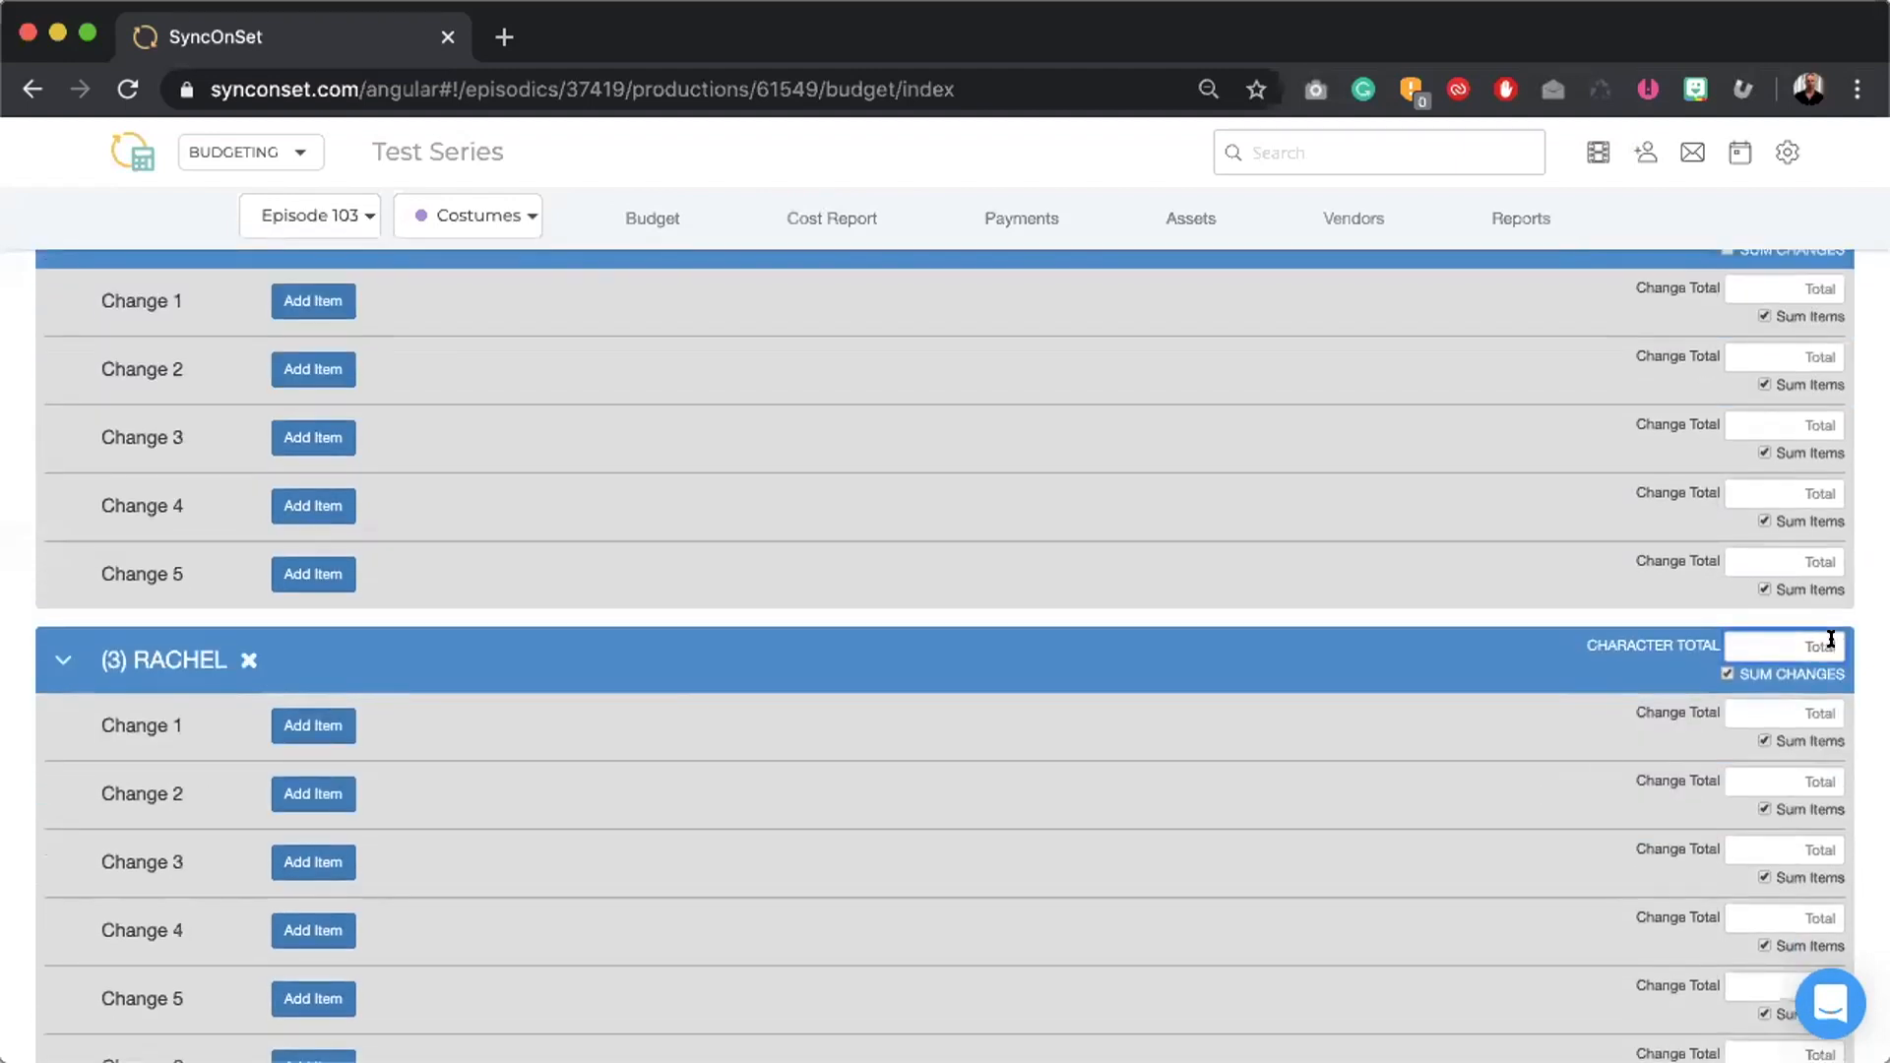
type("3000")
left_click(1434, 662)
- Set principal 1's totals for Changes 1, 2 and 3 to $250, $300 and $3,000, and enable Sum Changes for that character
scroll(1434, 661, "up", 15)
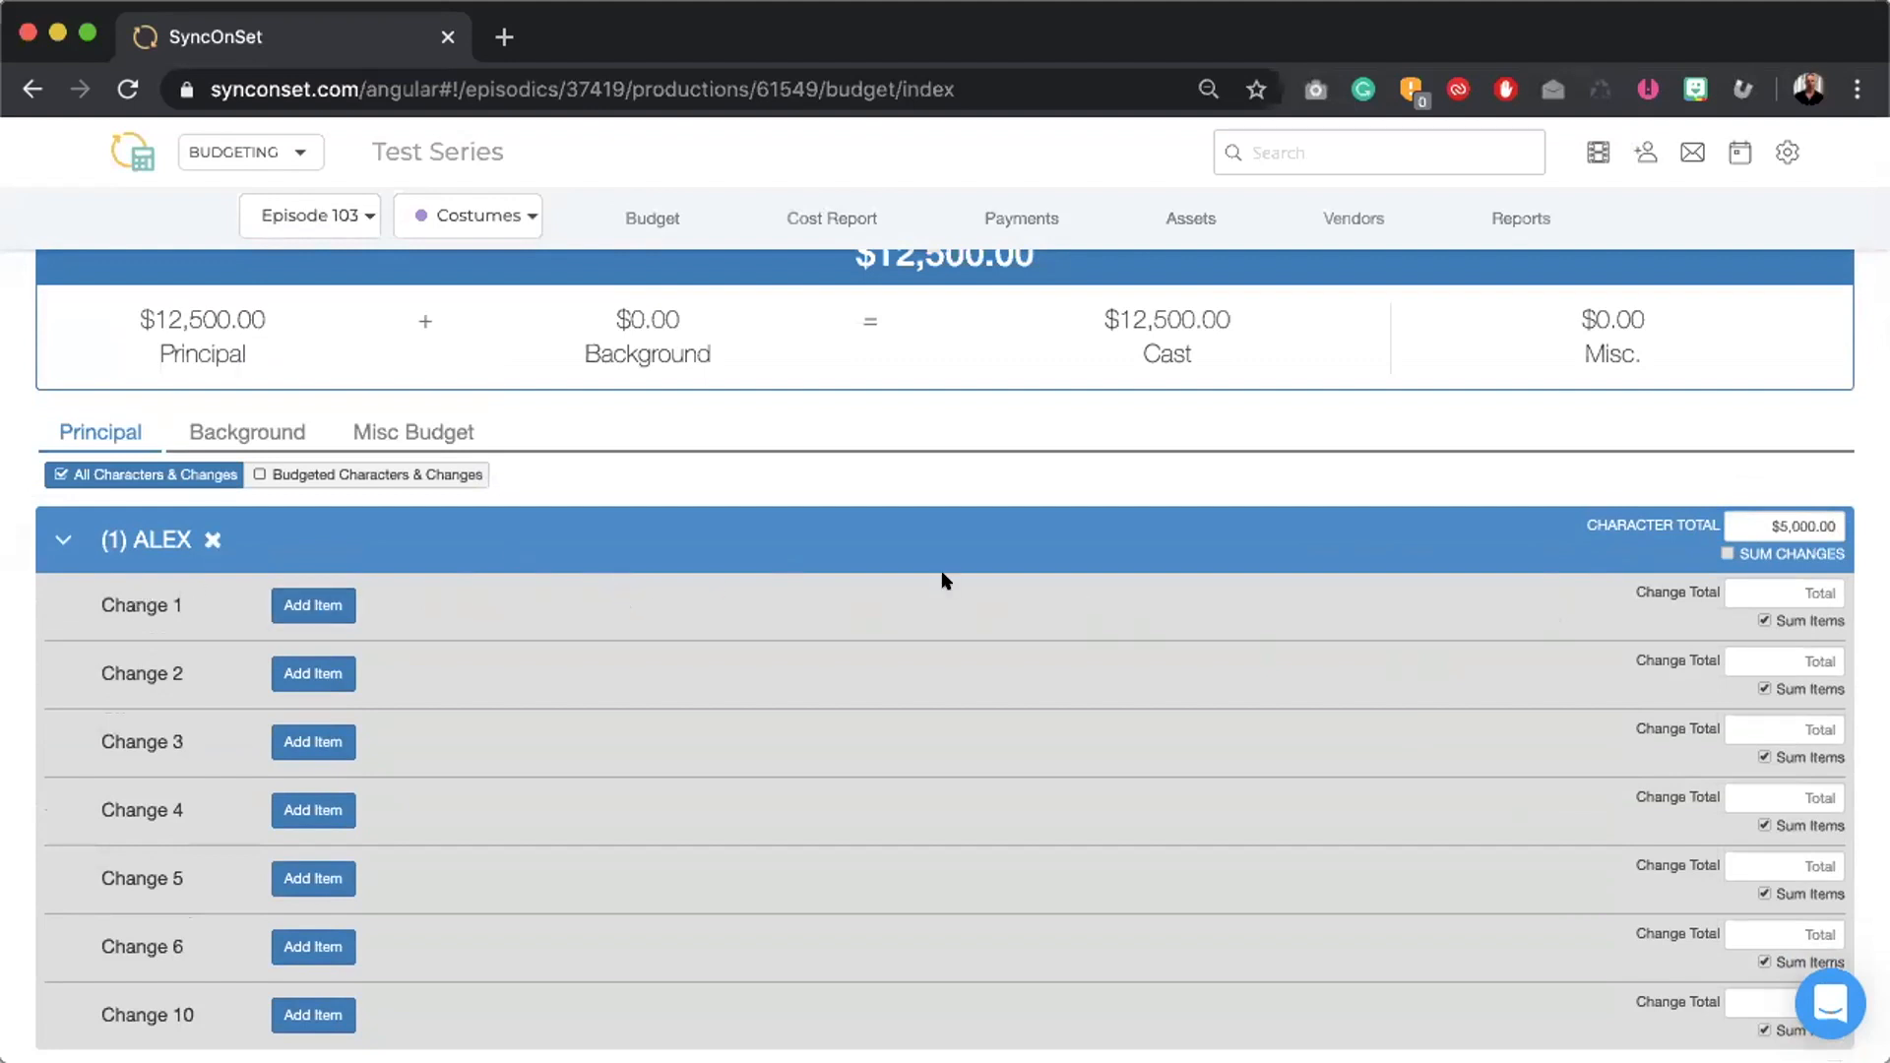
left_click(1795, 585)
type("250")
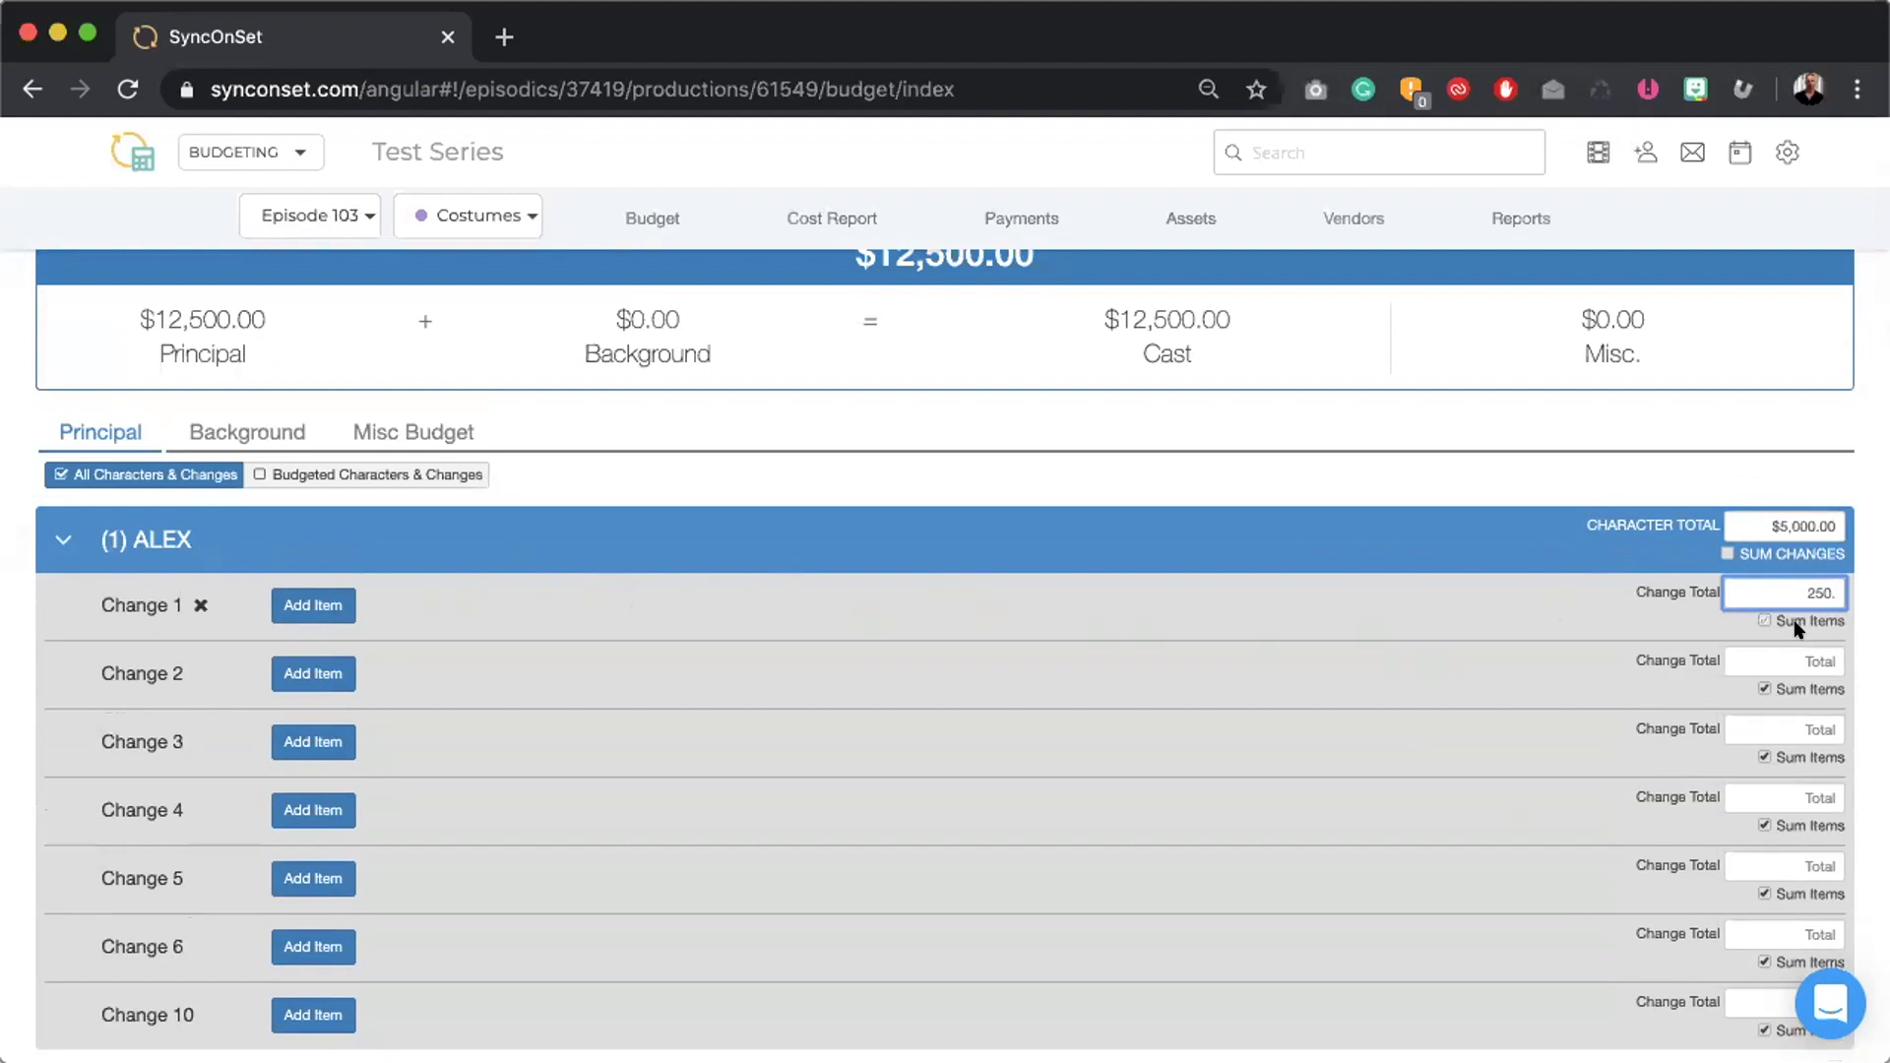
left_click(1794, 650)
type("300.")
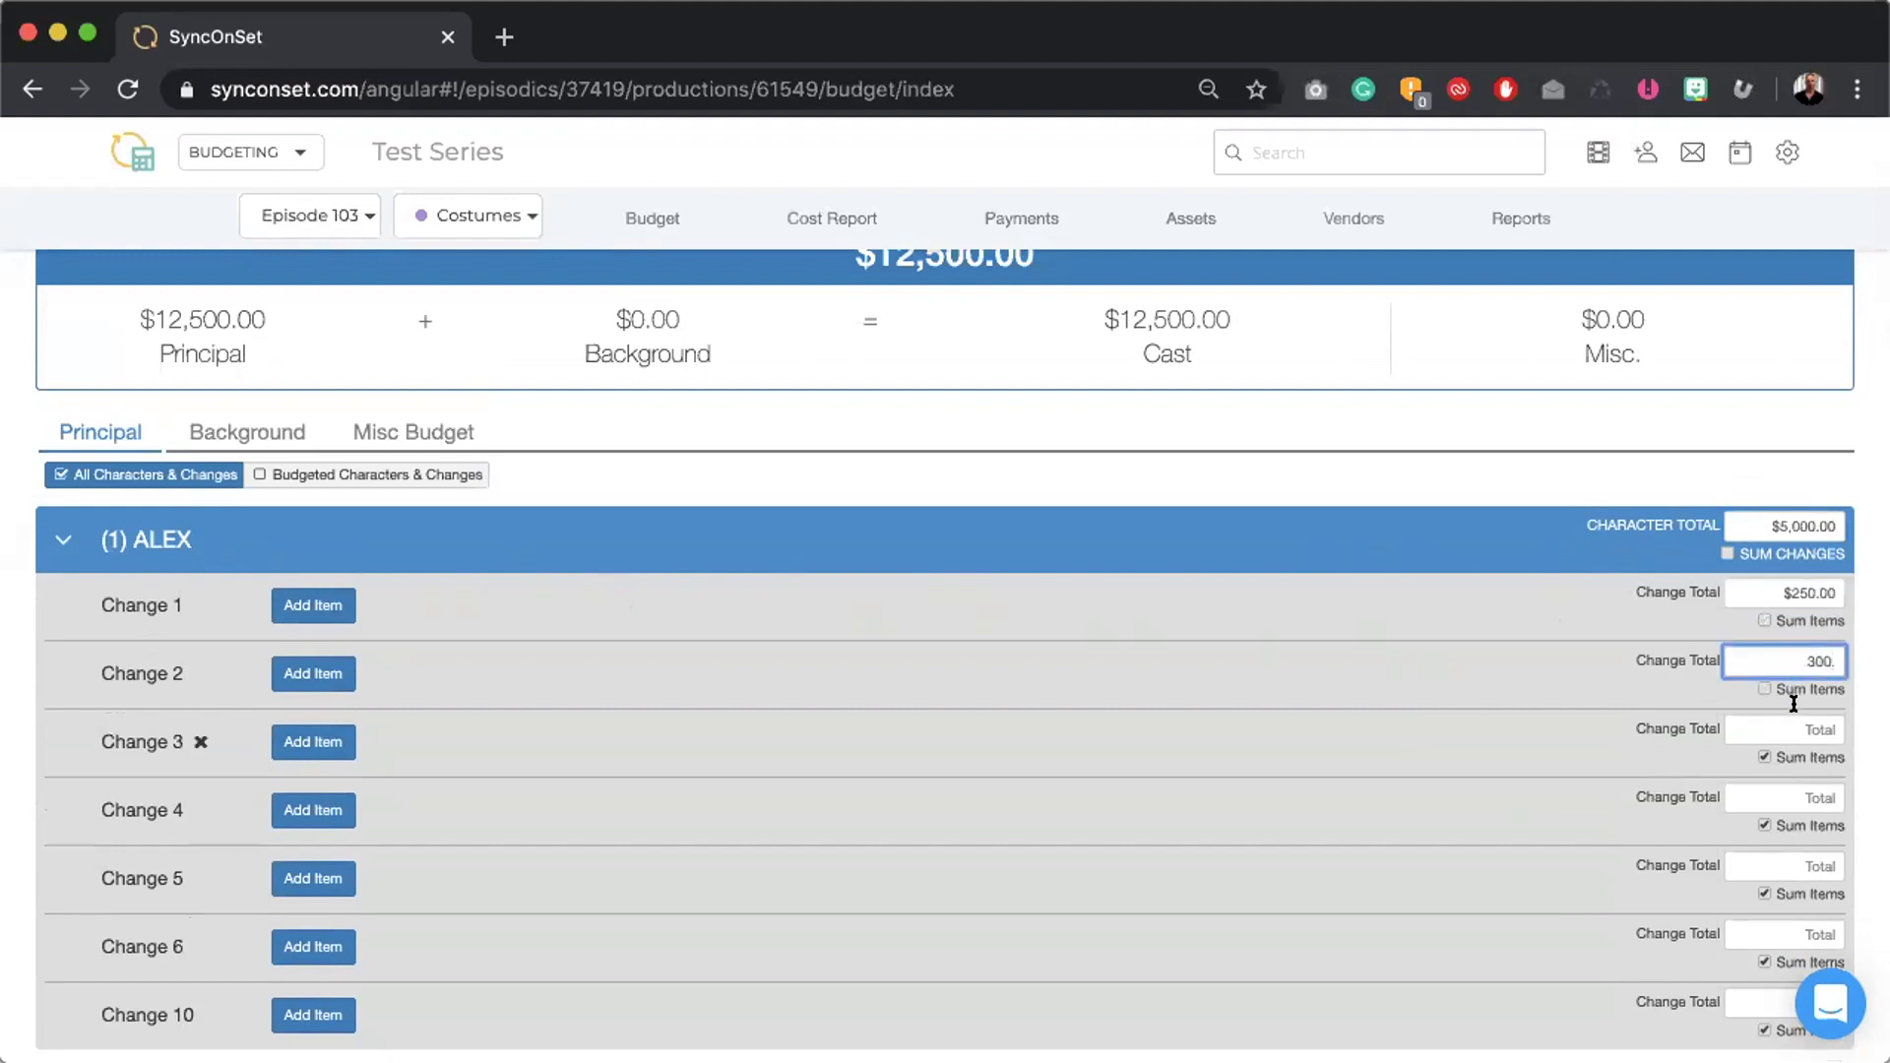
left_click(1793, 717)
type("3000.")
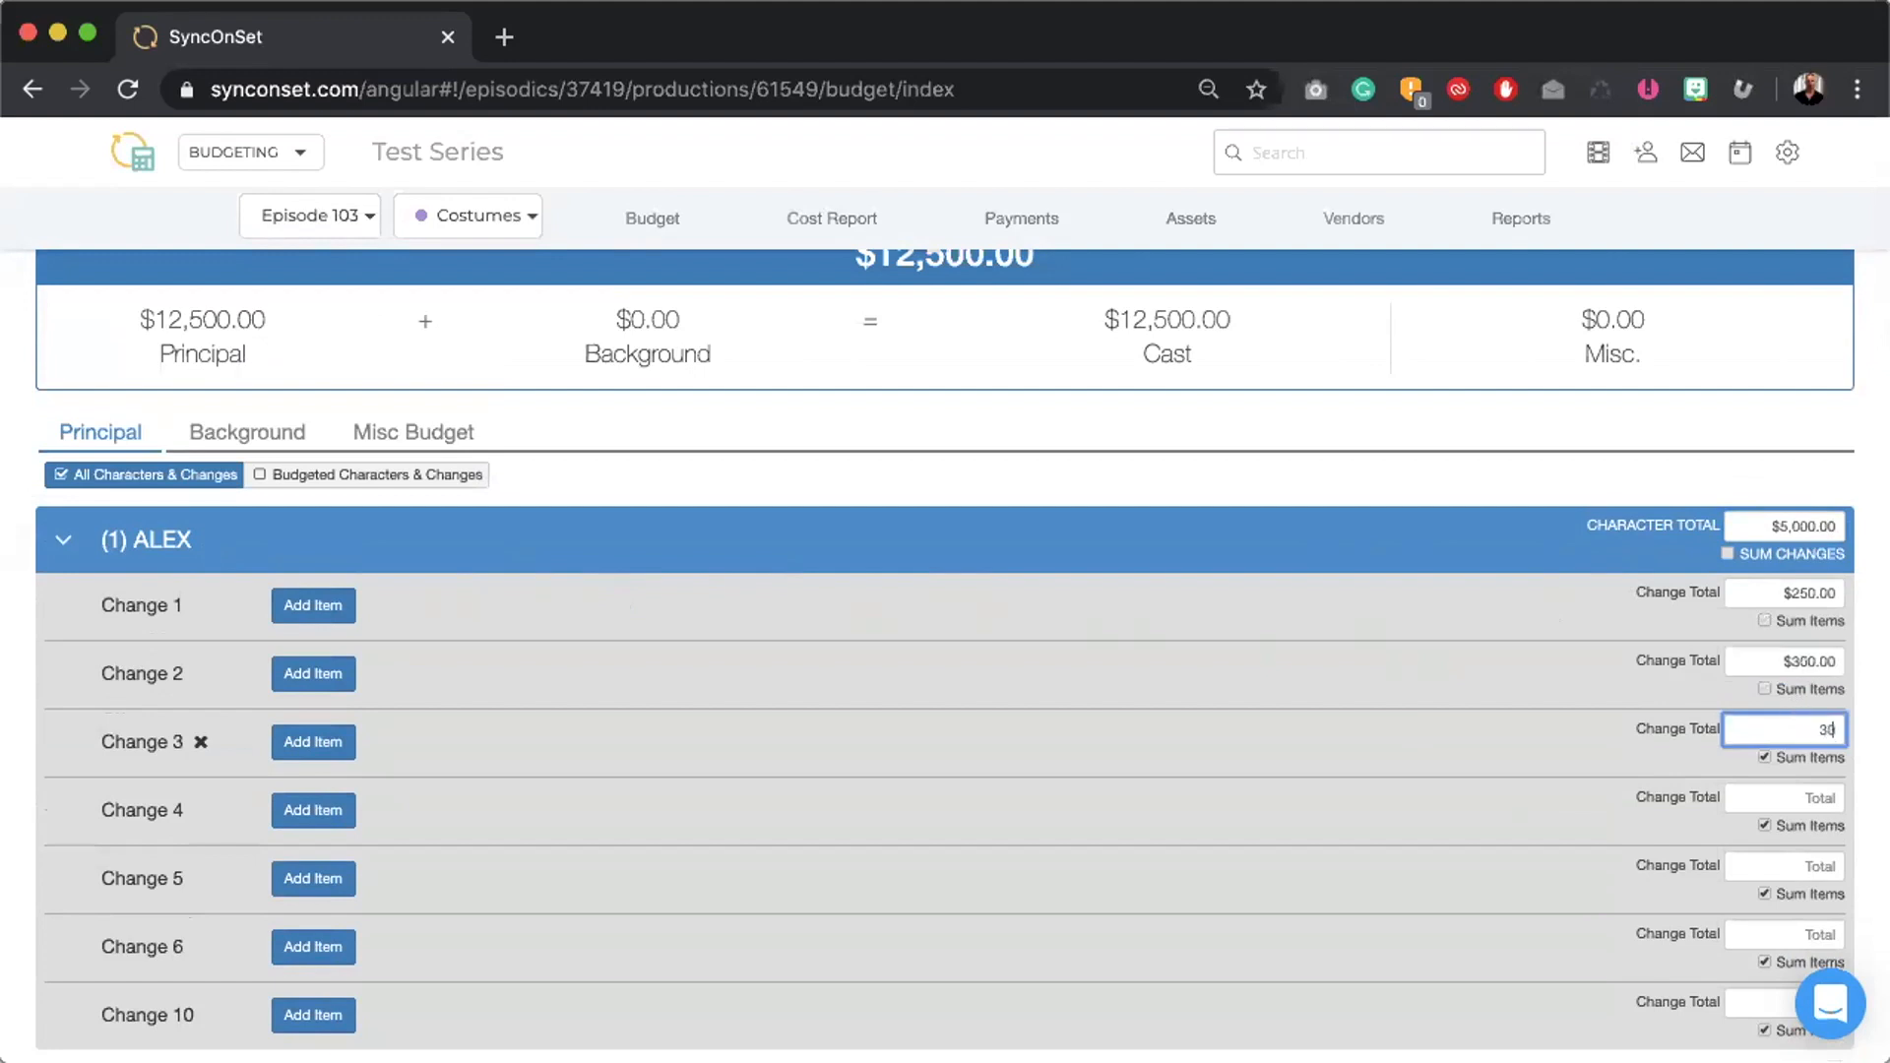
left_click(1532, 750)
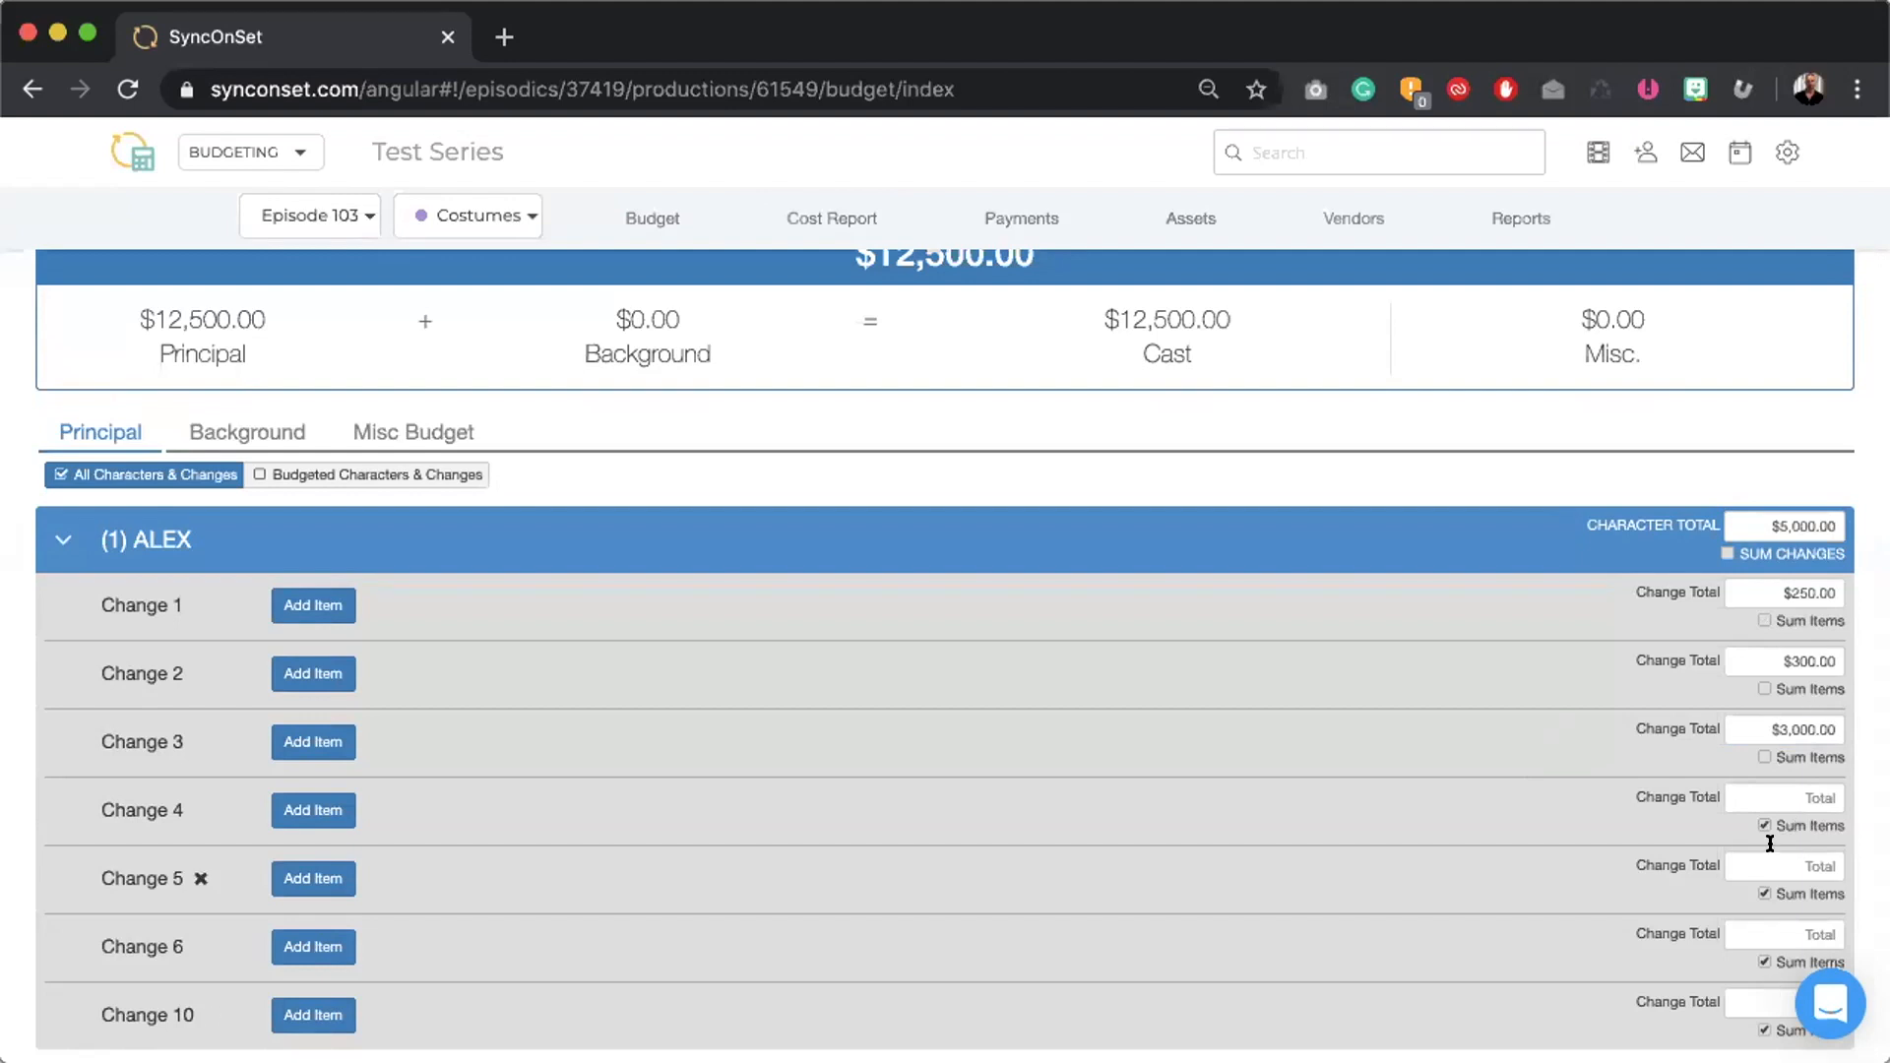
left_click(1726, 554)
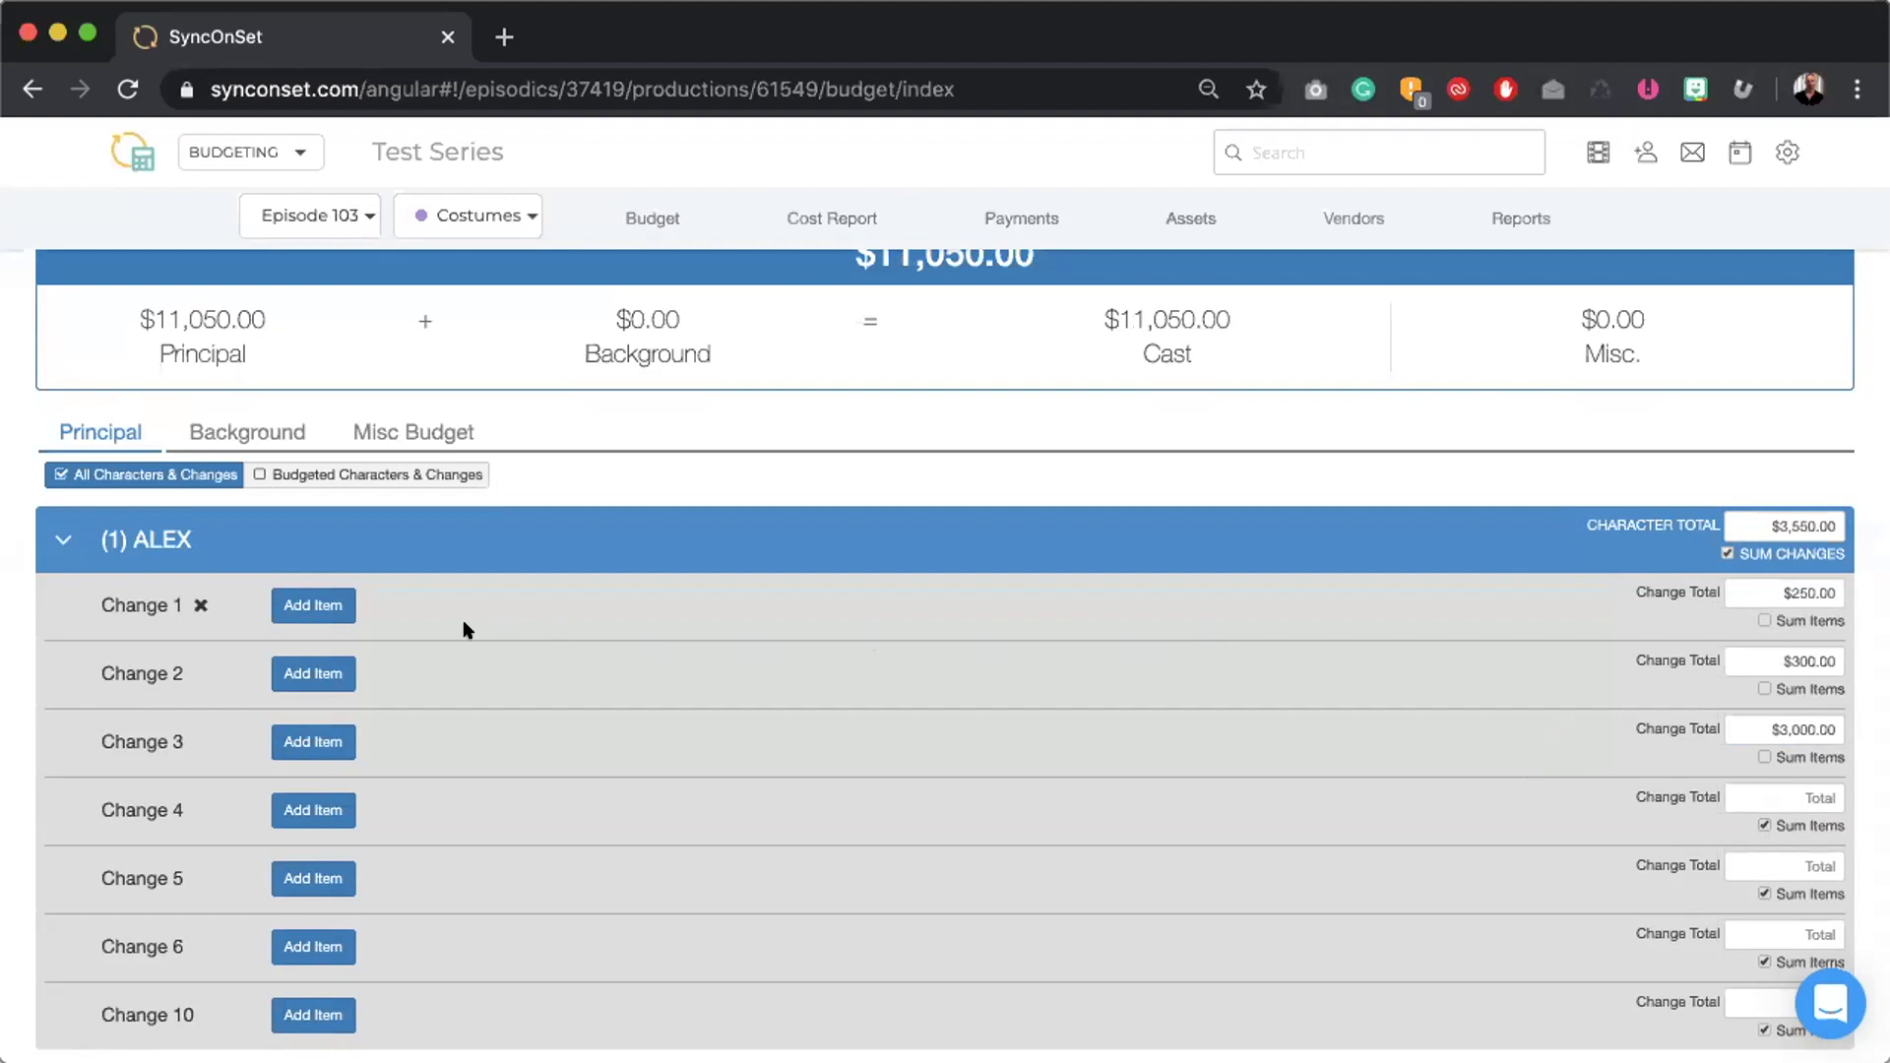
- Add an item named Shirt with a price of $50 to principal 1's Change 1
left_click(303, 606)
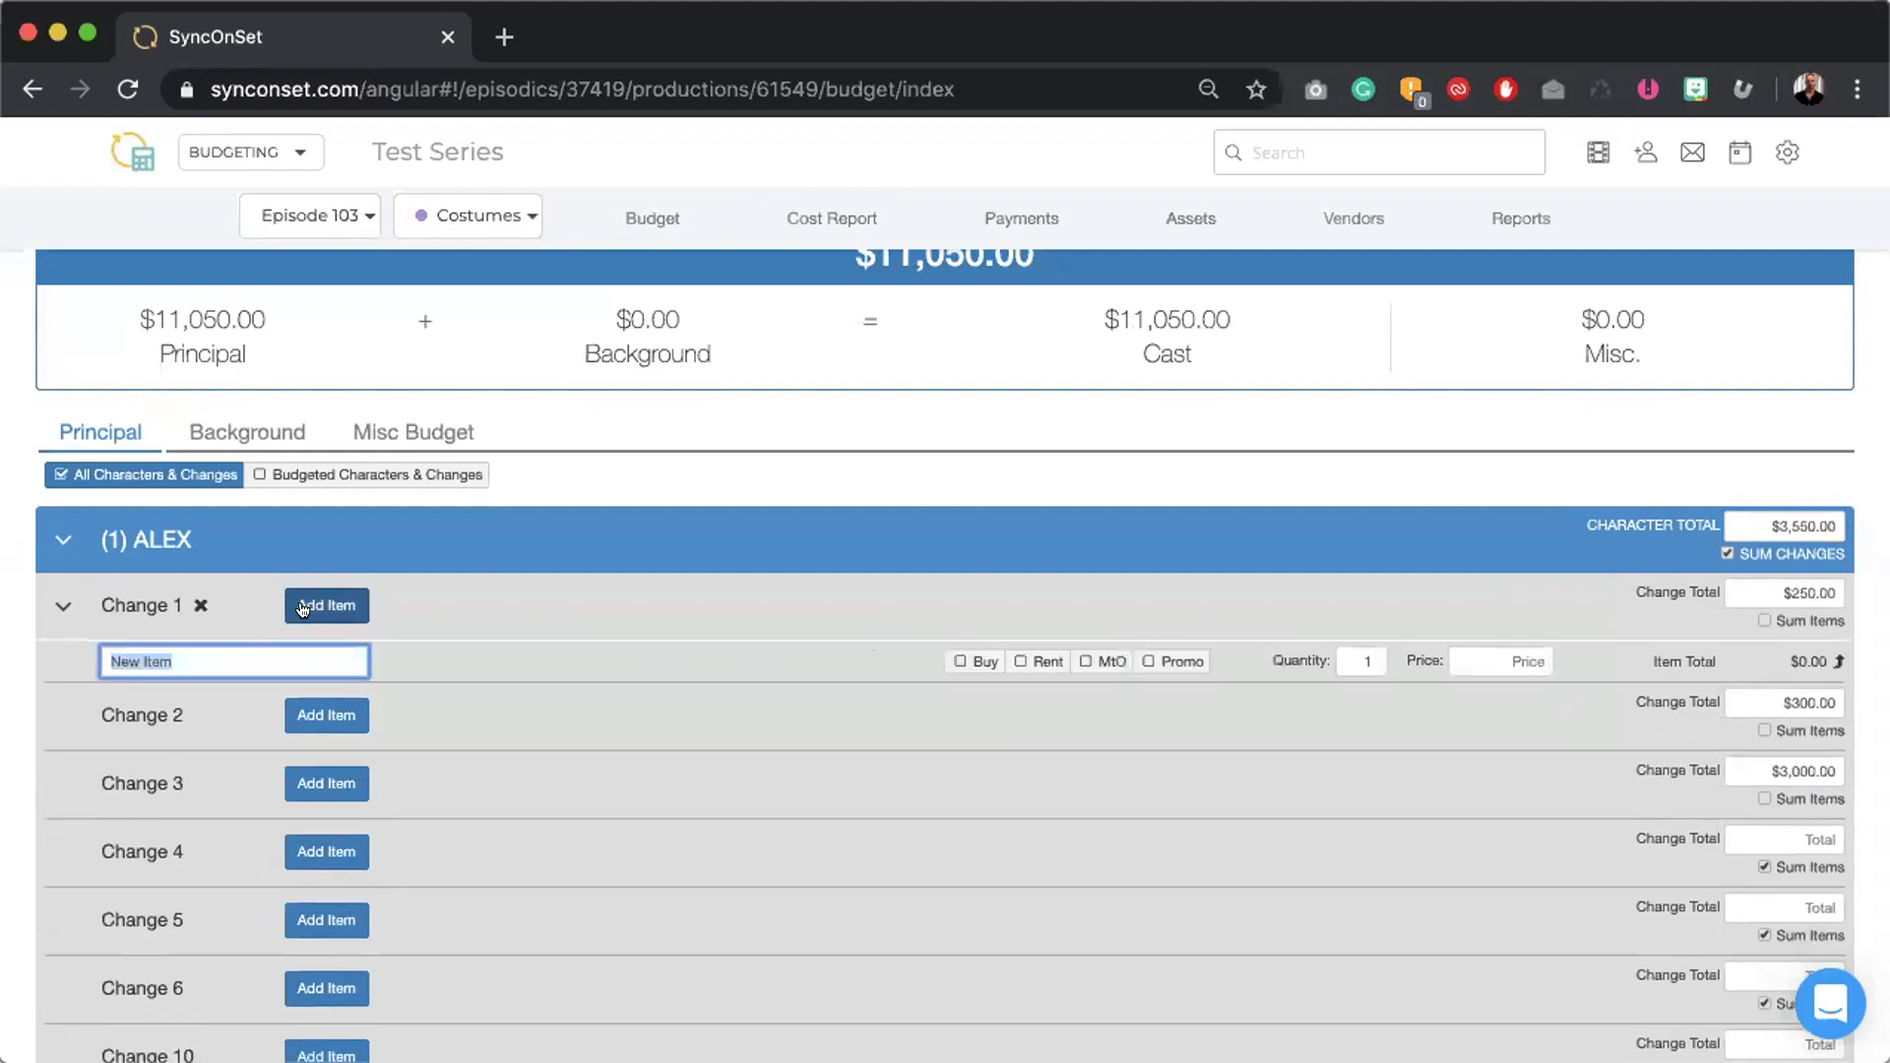
type("Shirt")
left_click(1506, 650)
type("50")
left_click(1582, 661)
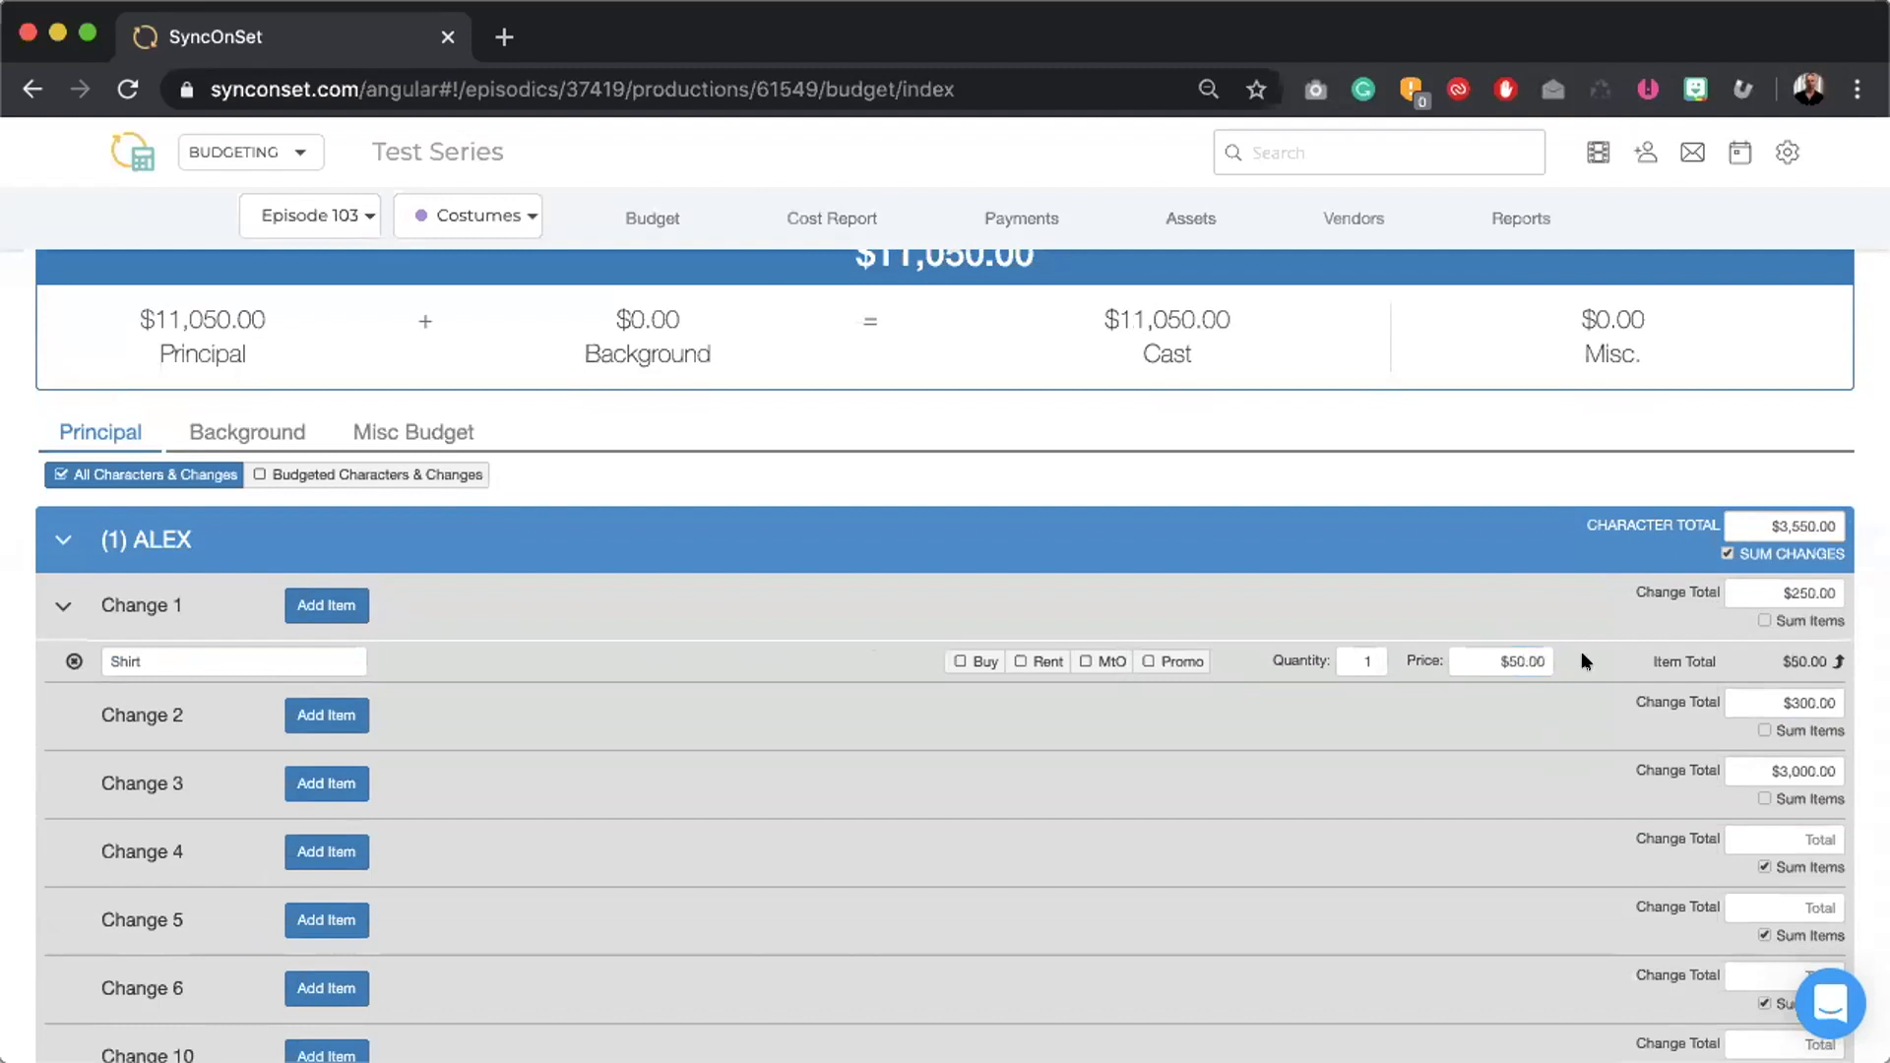
- Add a Glasses item priced at $80 to principal 1's Change 1 and enable Sum Items for that change
left_click(339, 603)
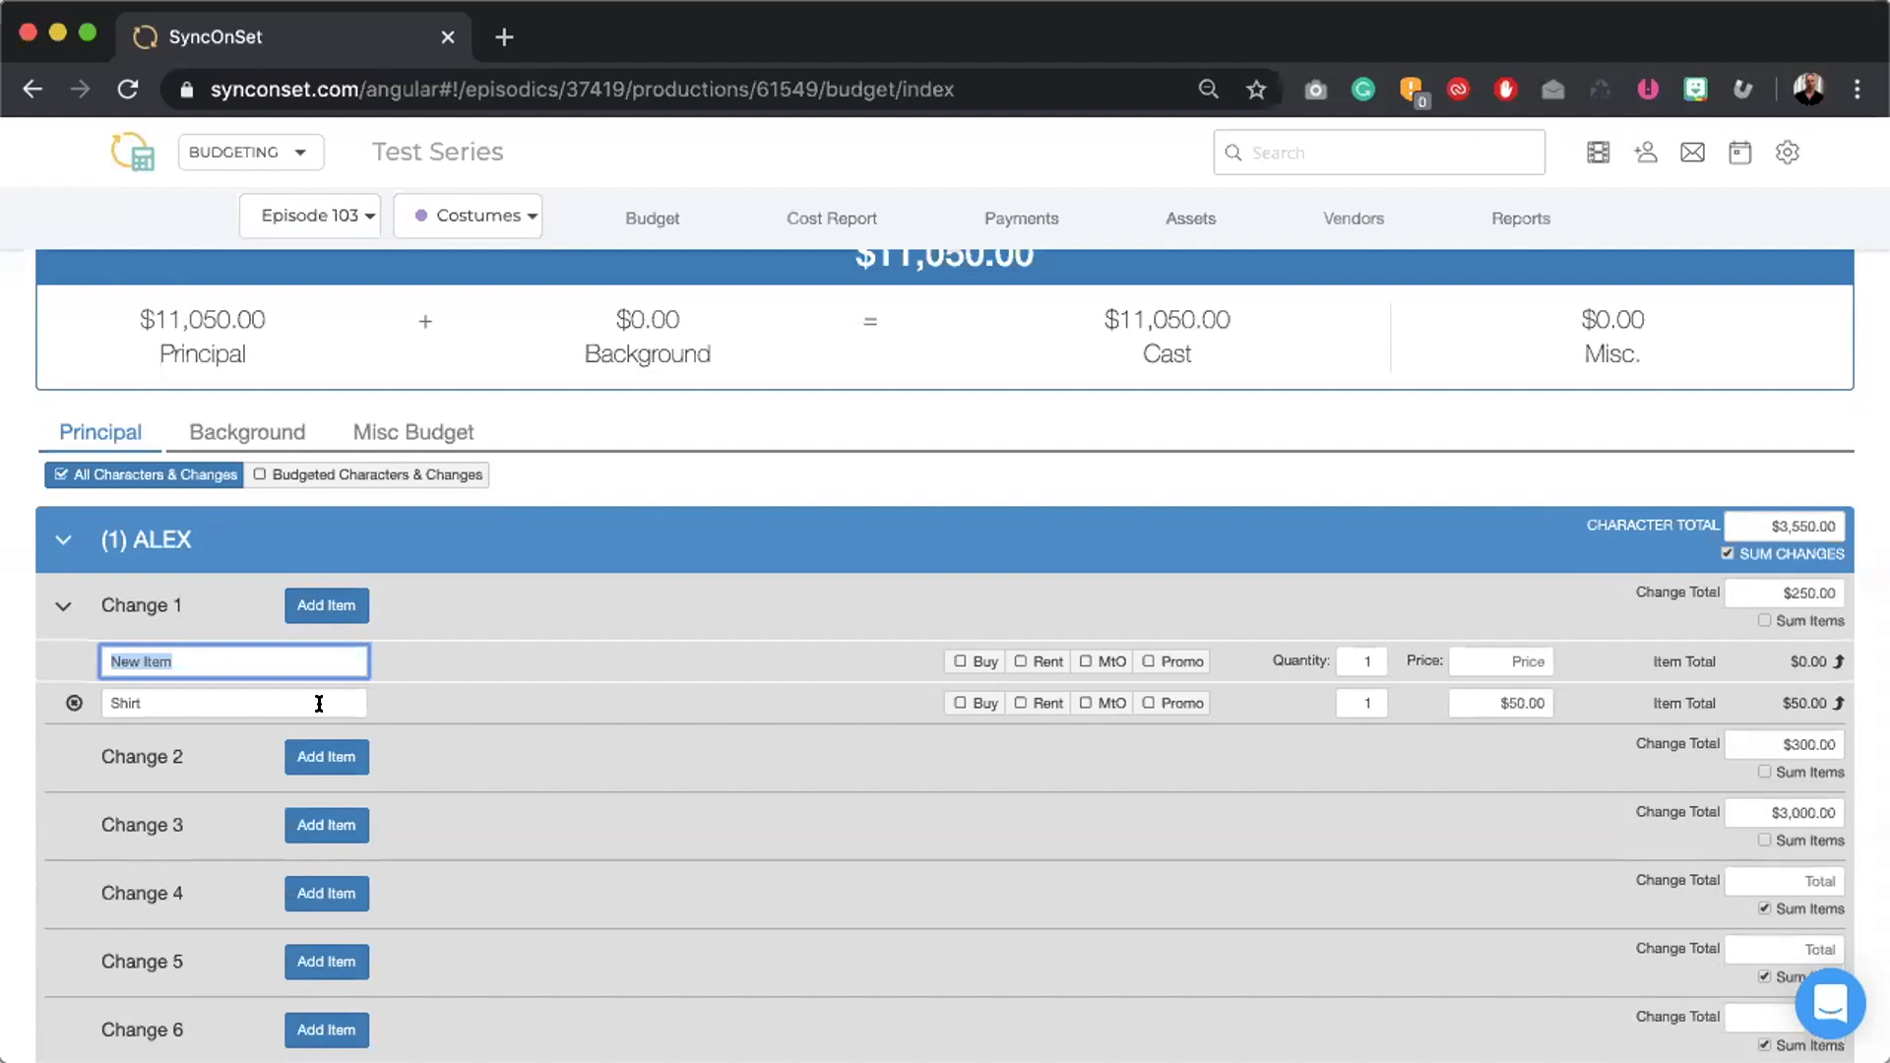
type("Glasses")
type("80.00")
left_click(1622, 672)
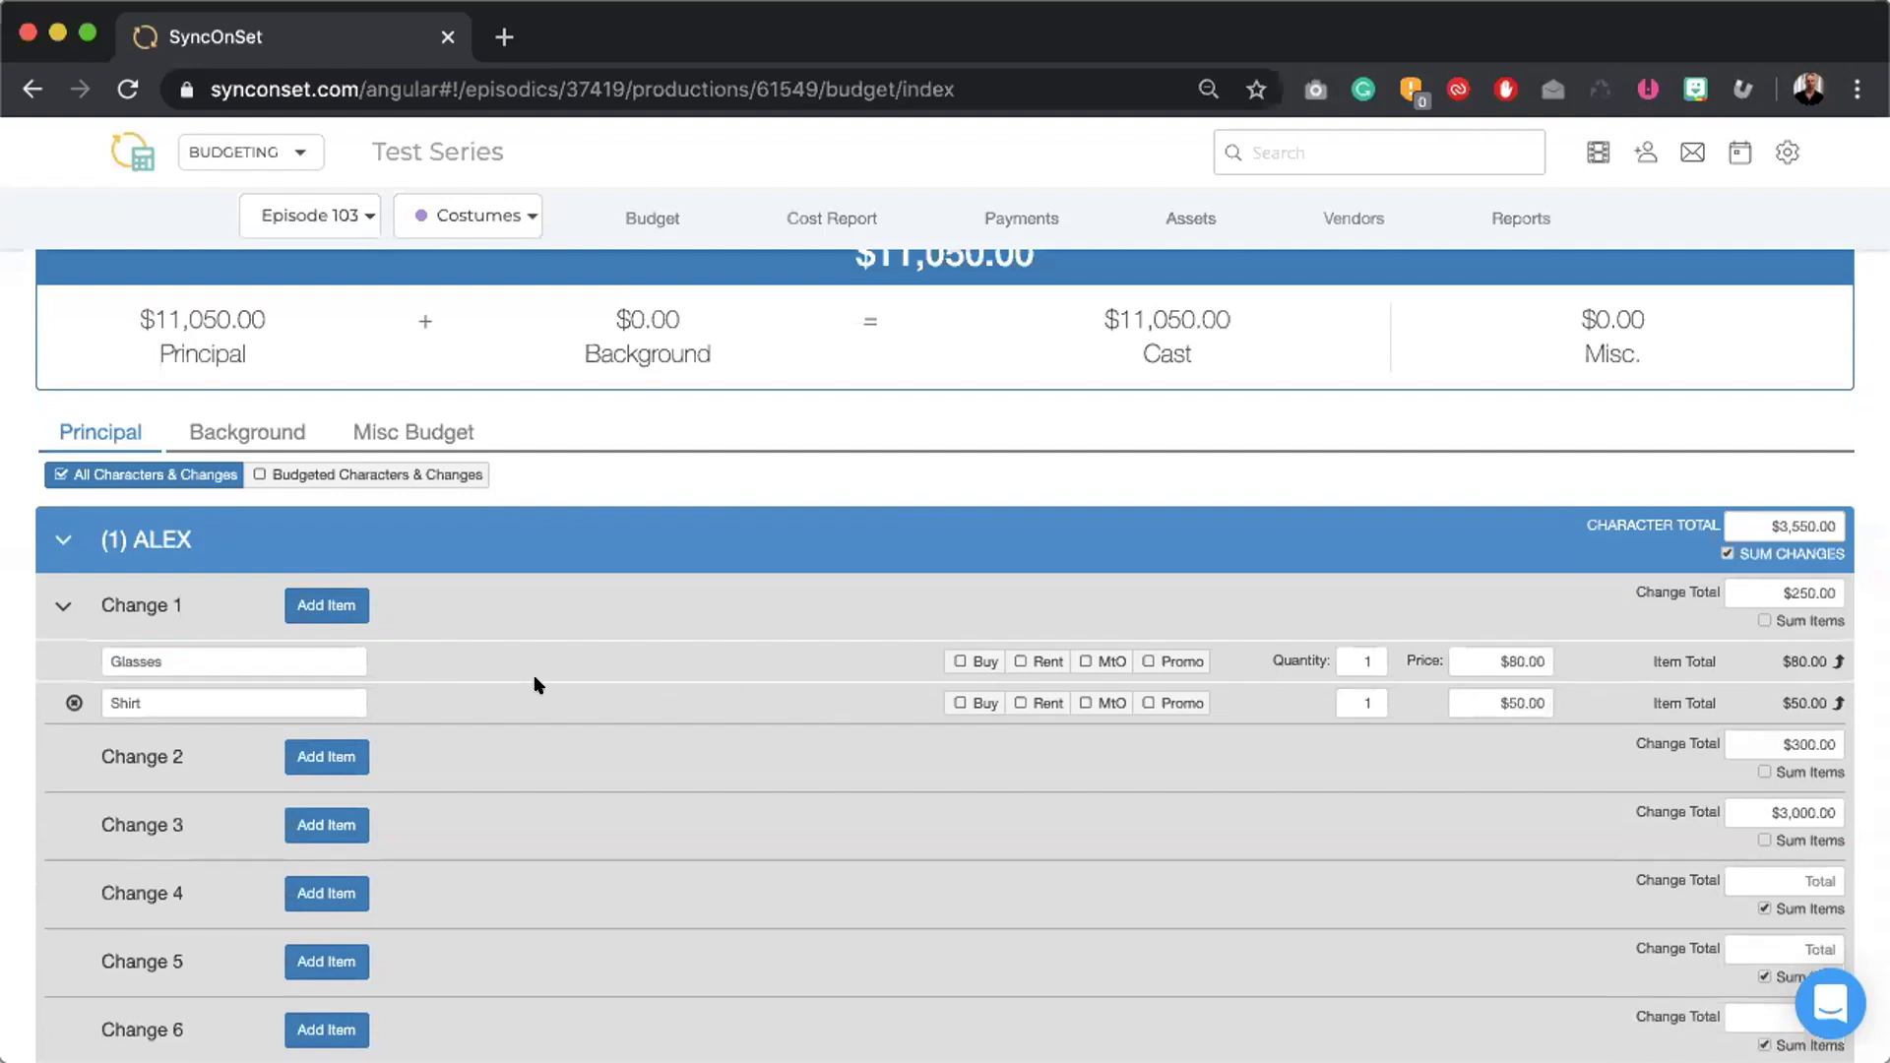
left_click(1766, 620)
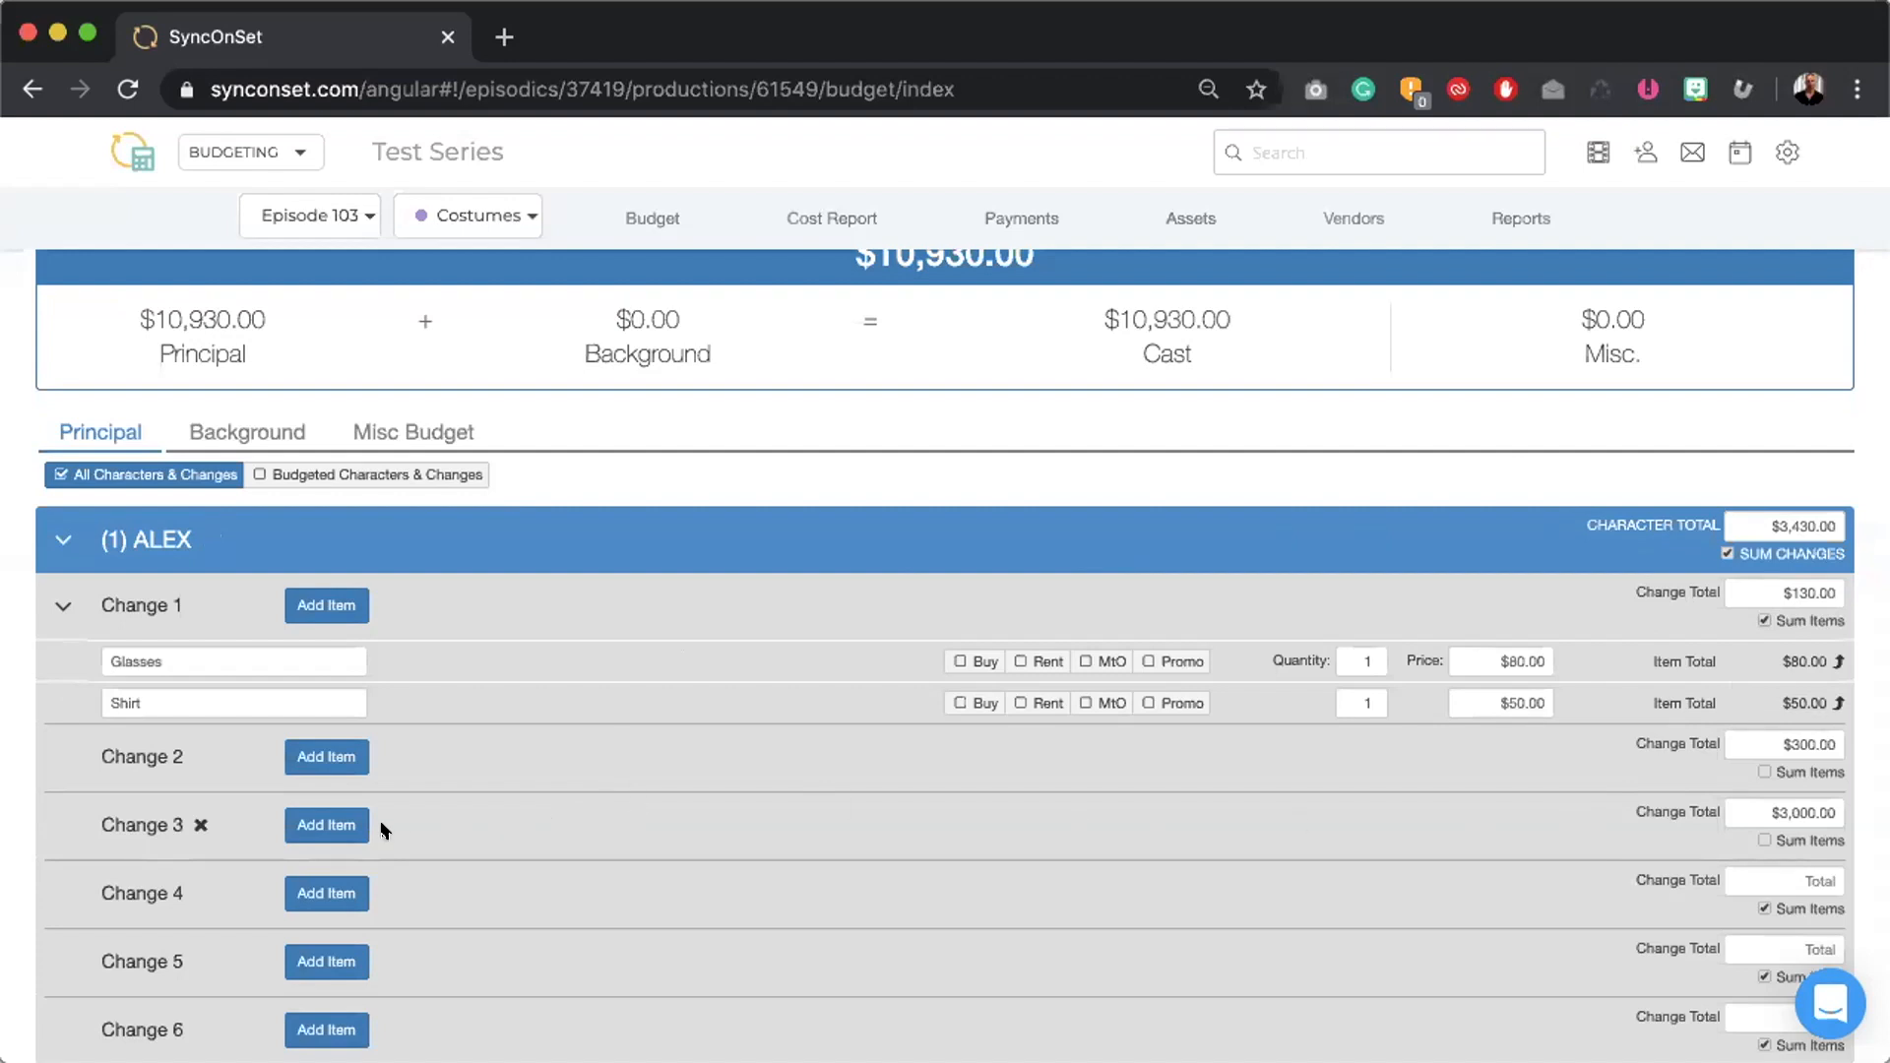
- Add "Suit for event - multi needed for spill" to principal 1's Change 3 with quantity 3 and price $700, and enable Sum Items
left_click(333, 827)
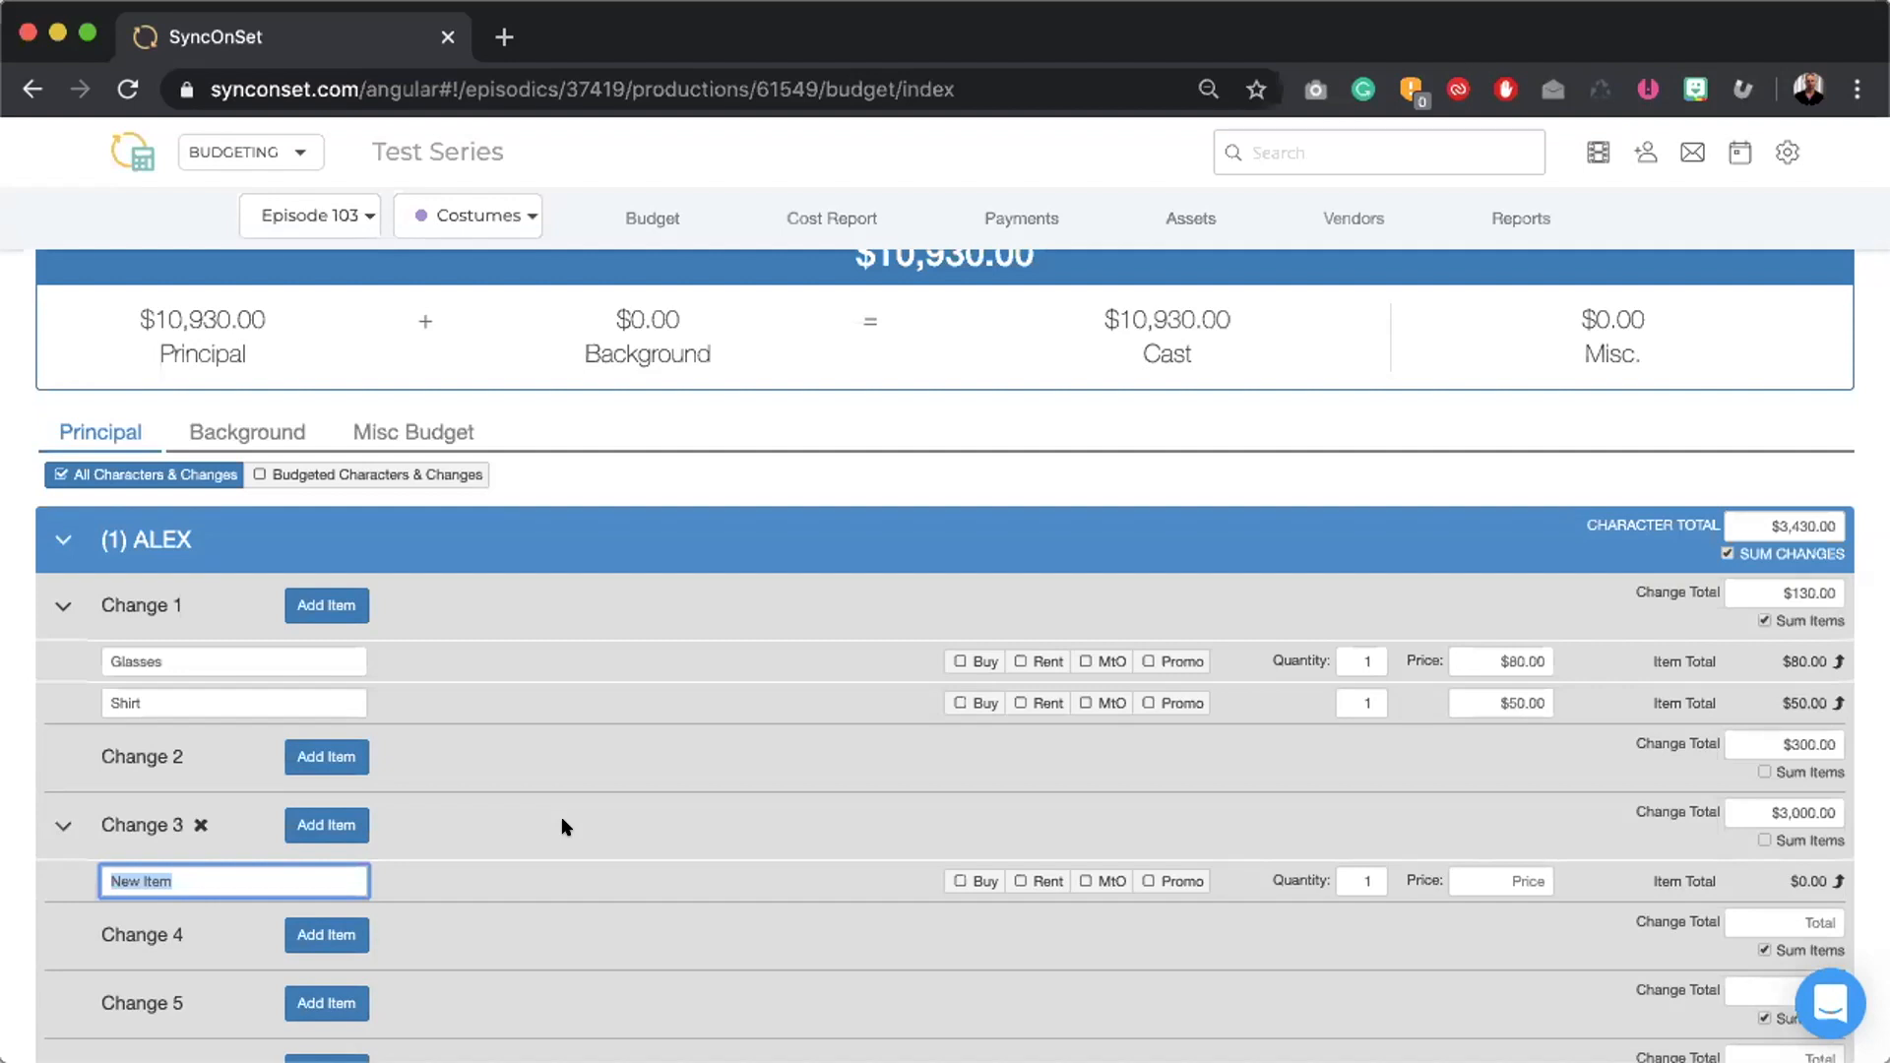
type("Suit for event - multi needed for spill")
left_click(1460, 869)
type("700")
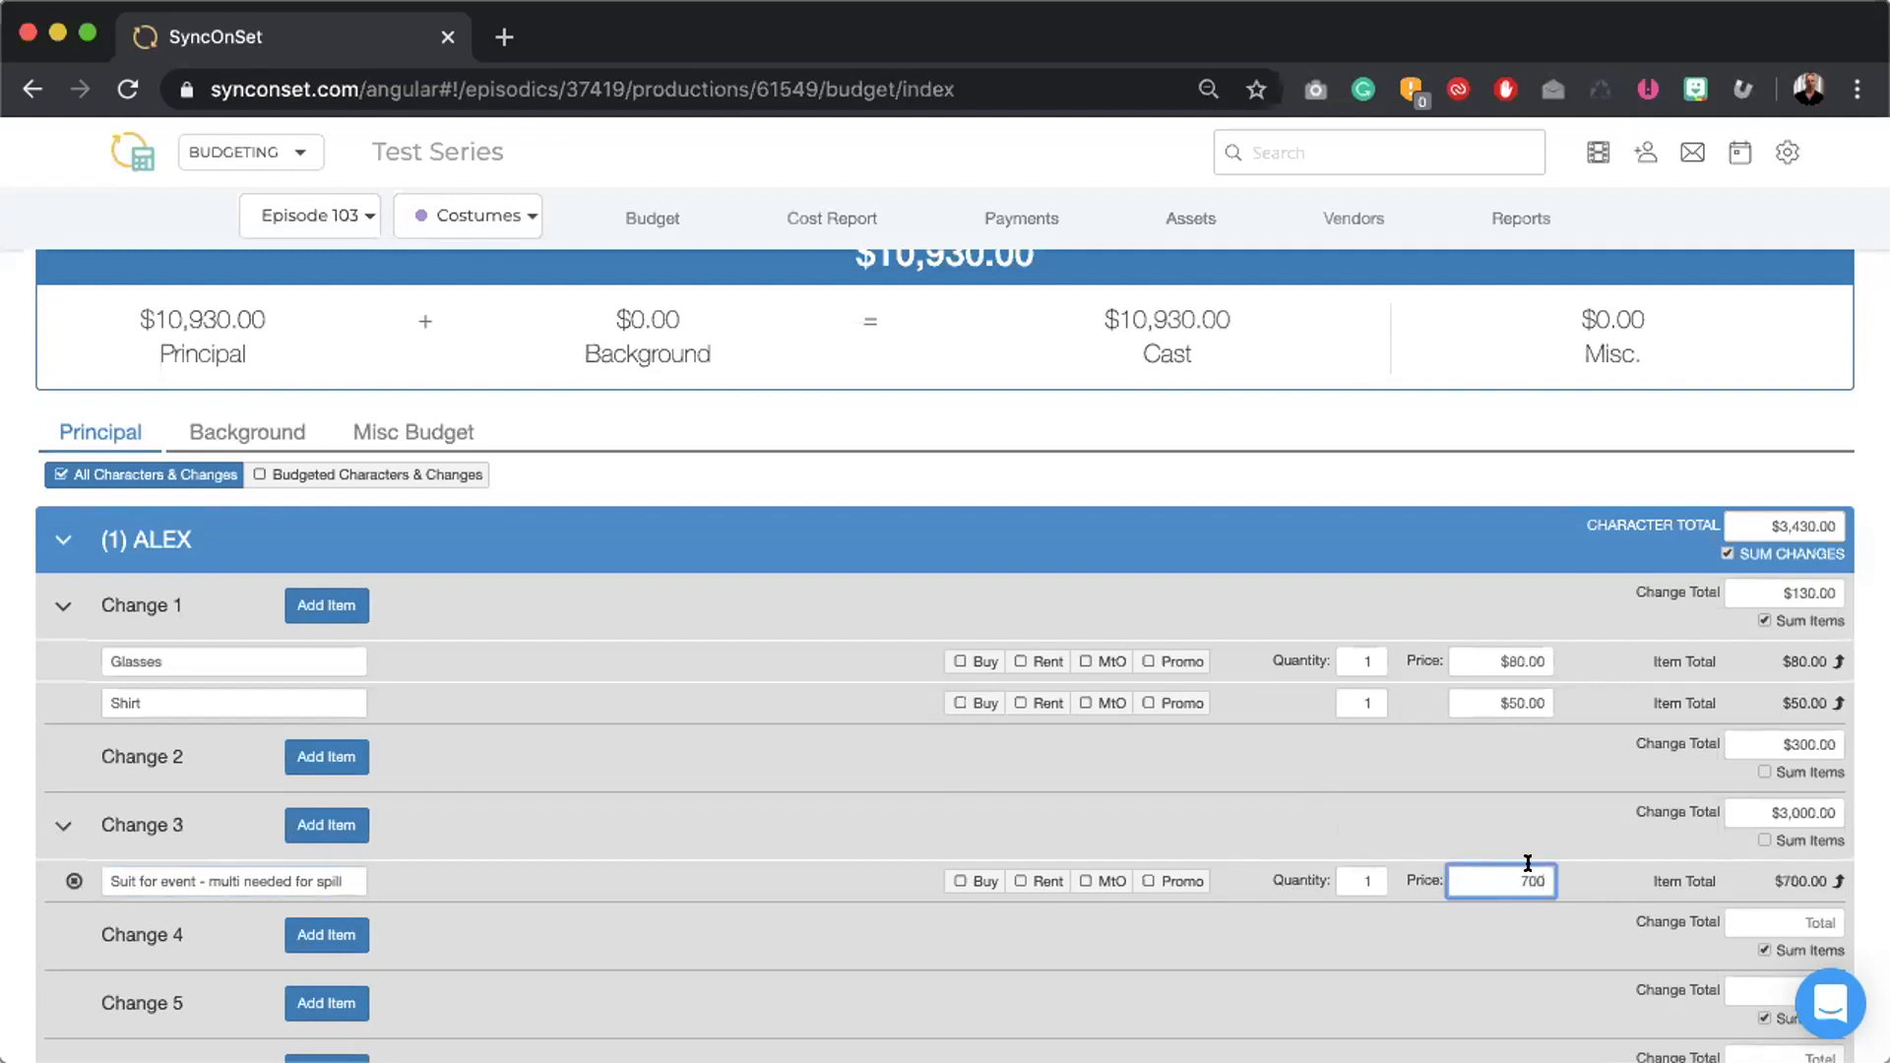
left_click_drag(1531, 866, 1453, 872)
left_click(1366, 864)
type("3")
left_click(1579, 877)
left_click(1763, 839)
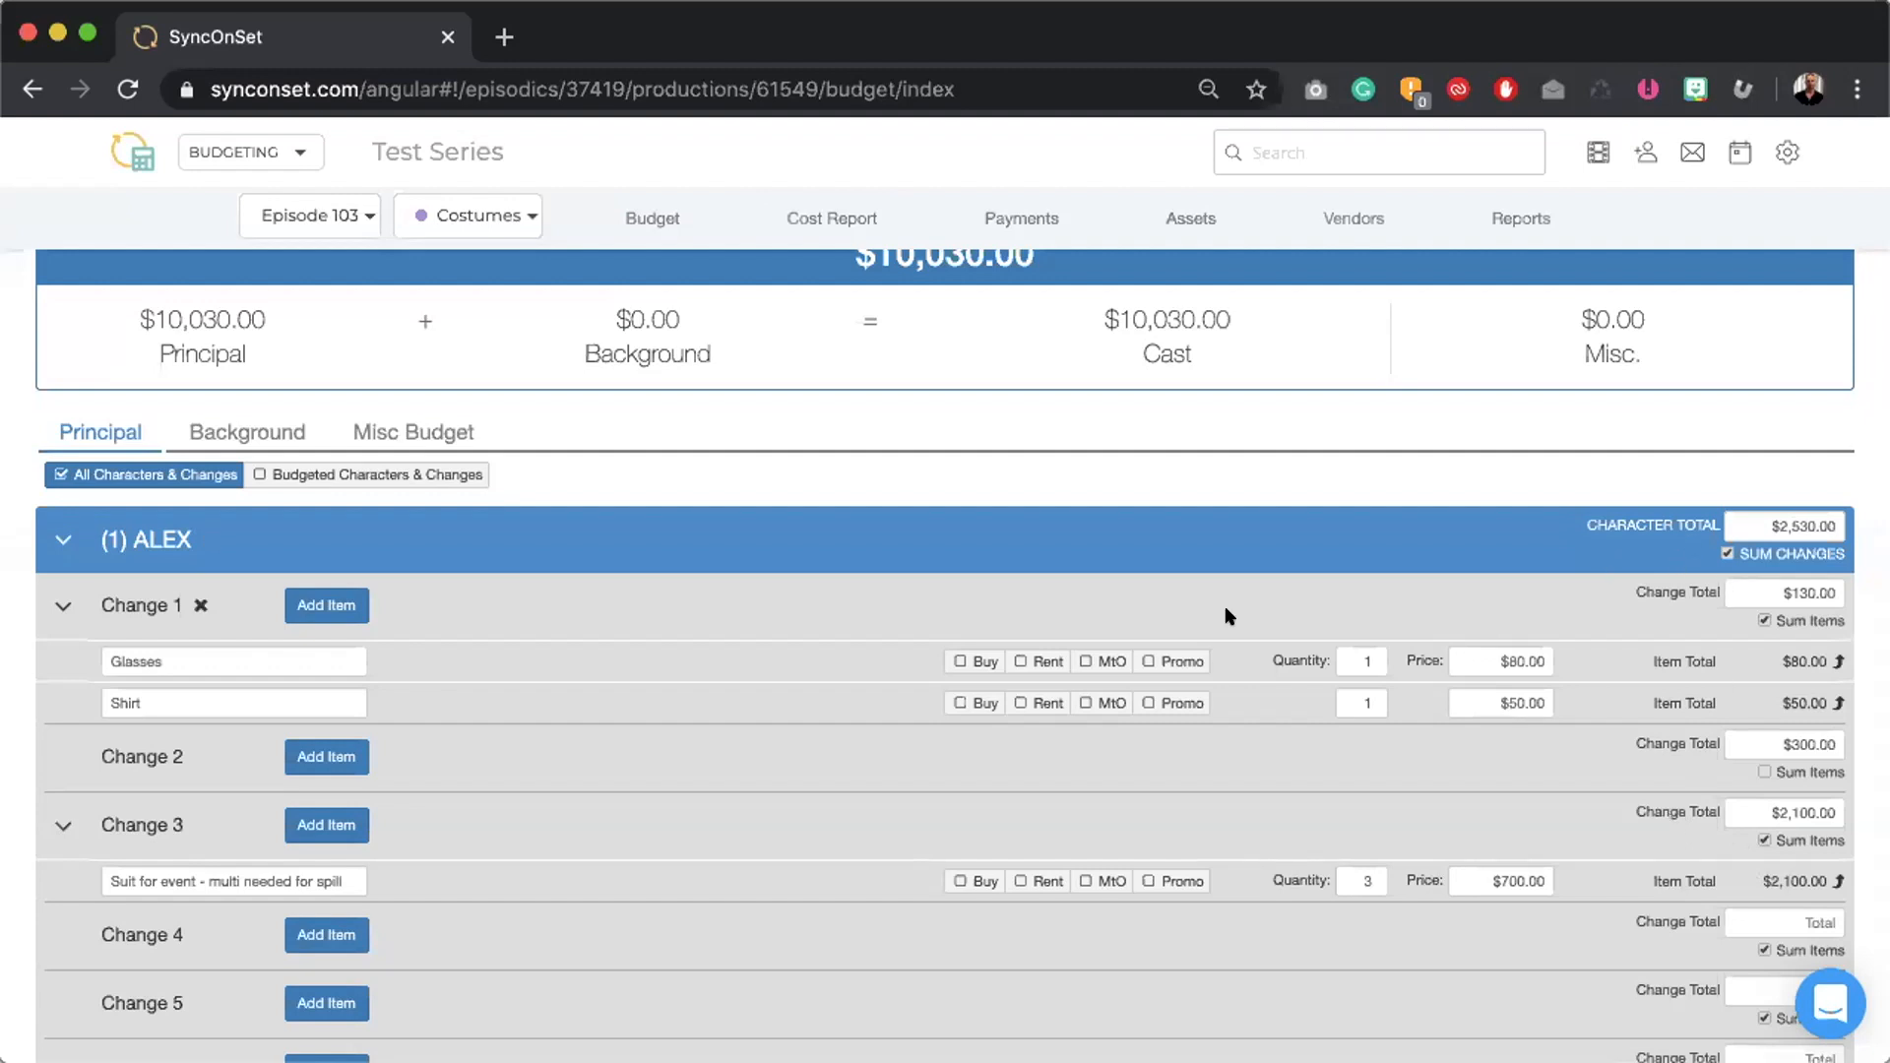
- Review the overall budget total and its breakdown in the budget summary
scroll(1055, 633, "up", 2)
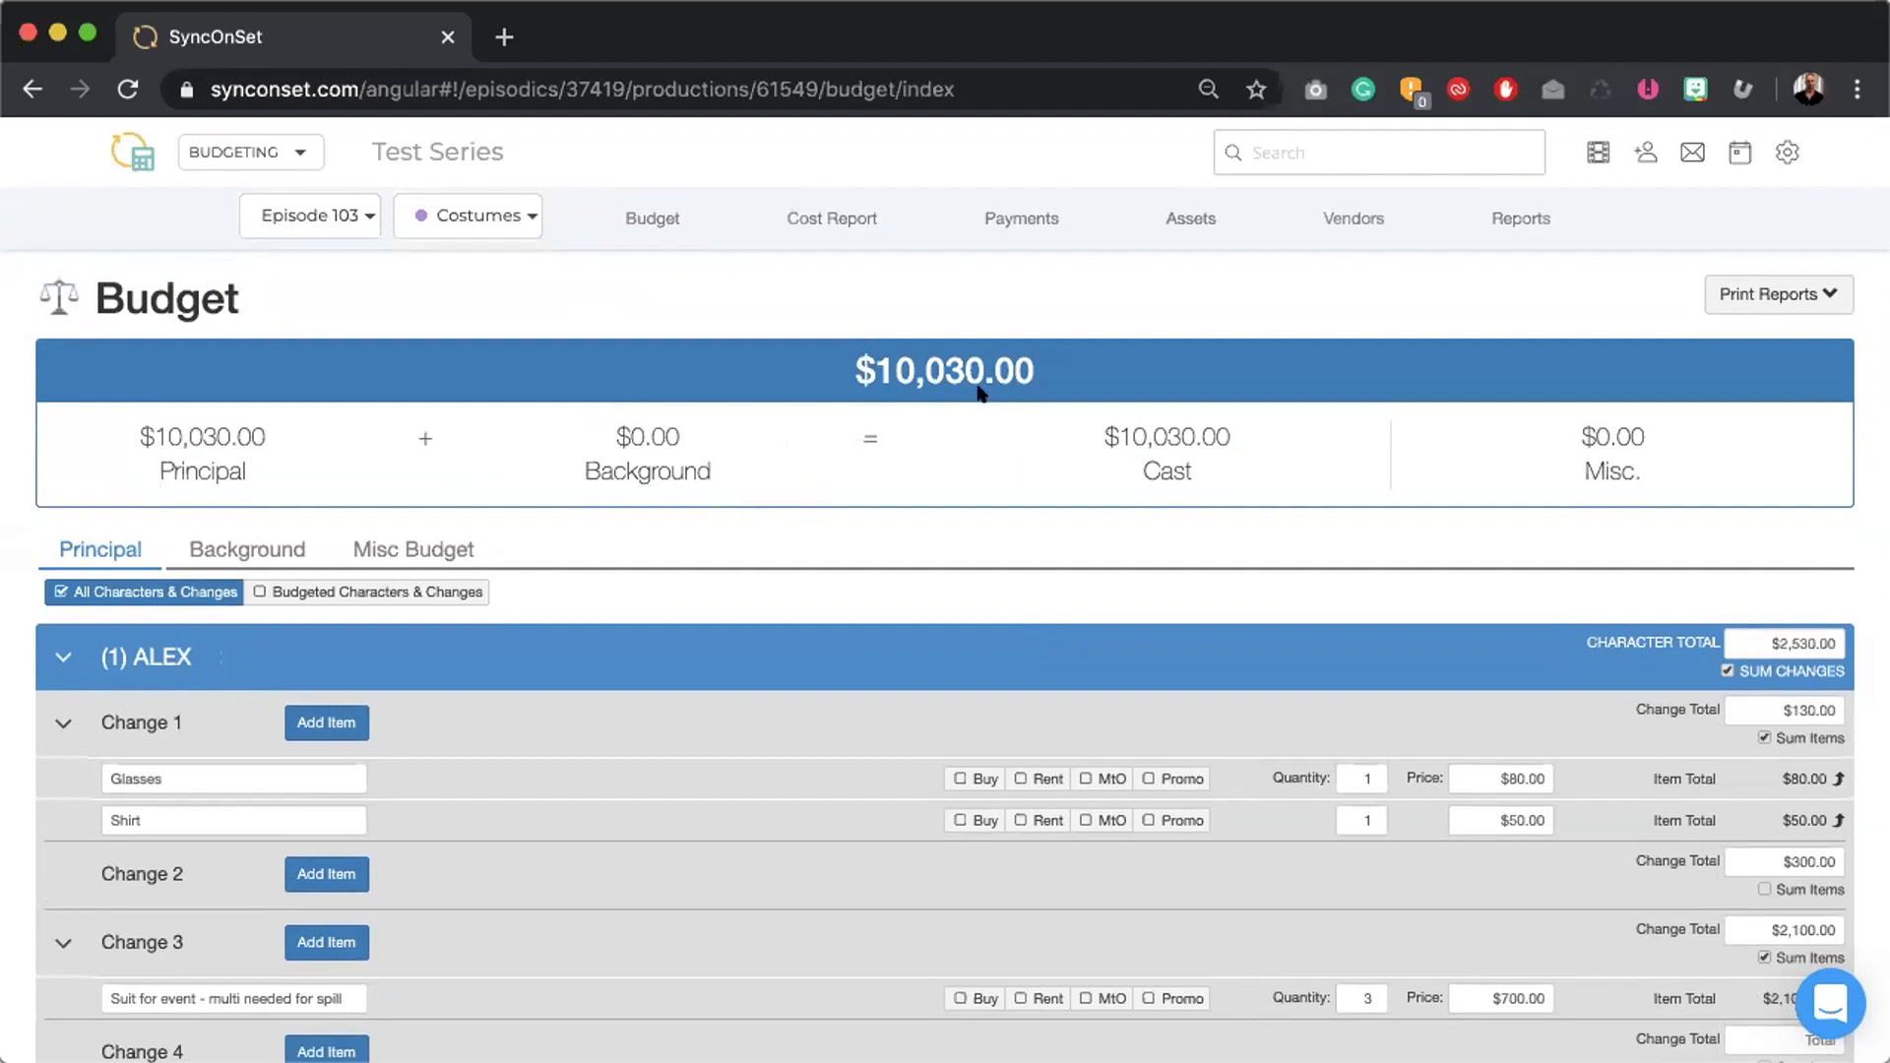
left_click_drag(1036, 370, 886, 352)
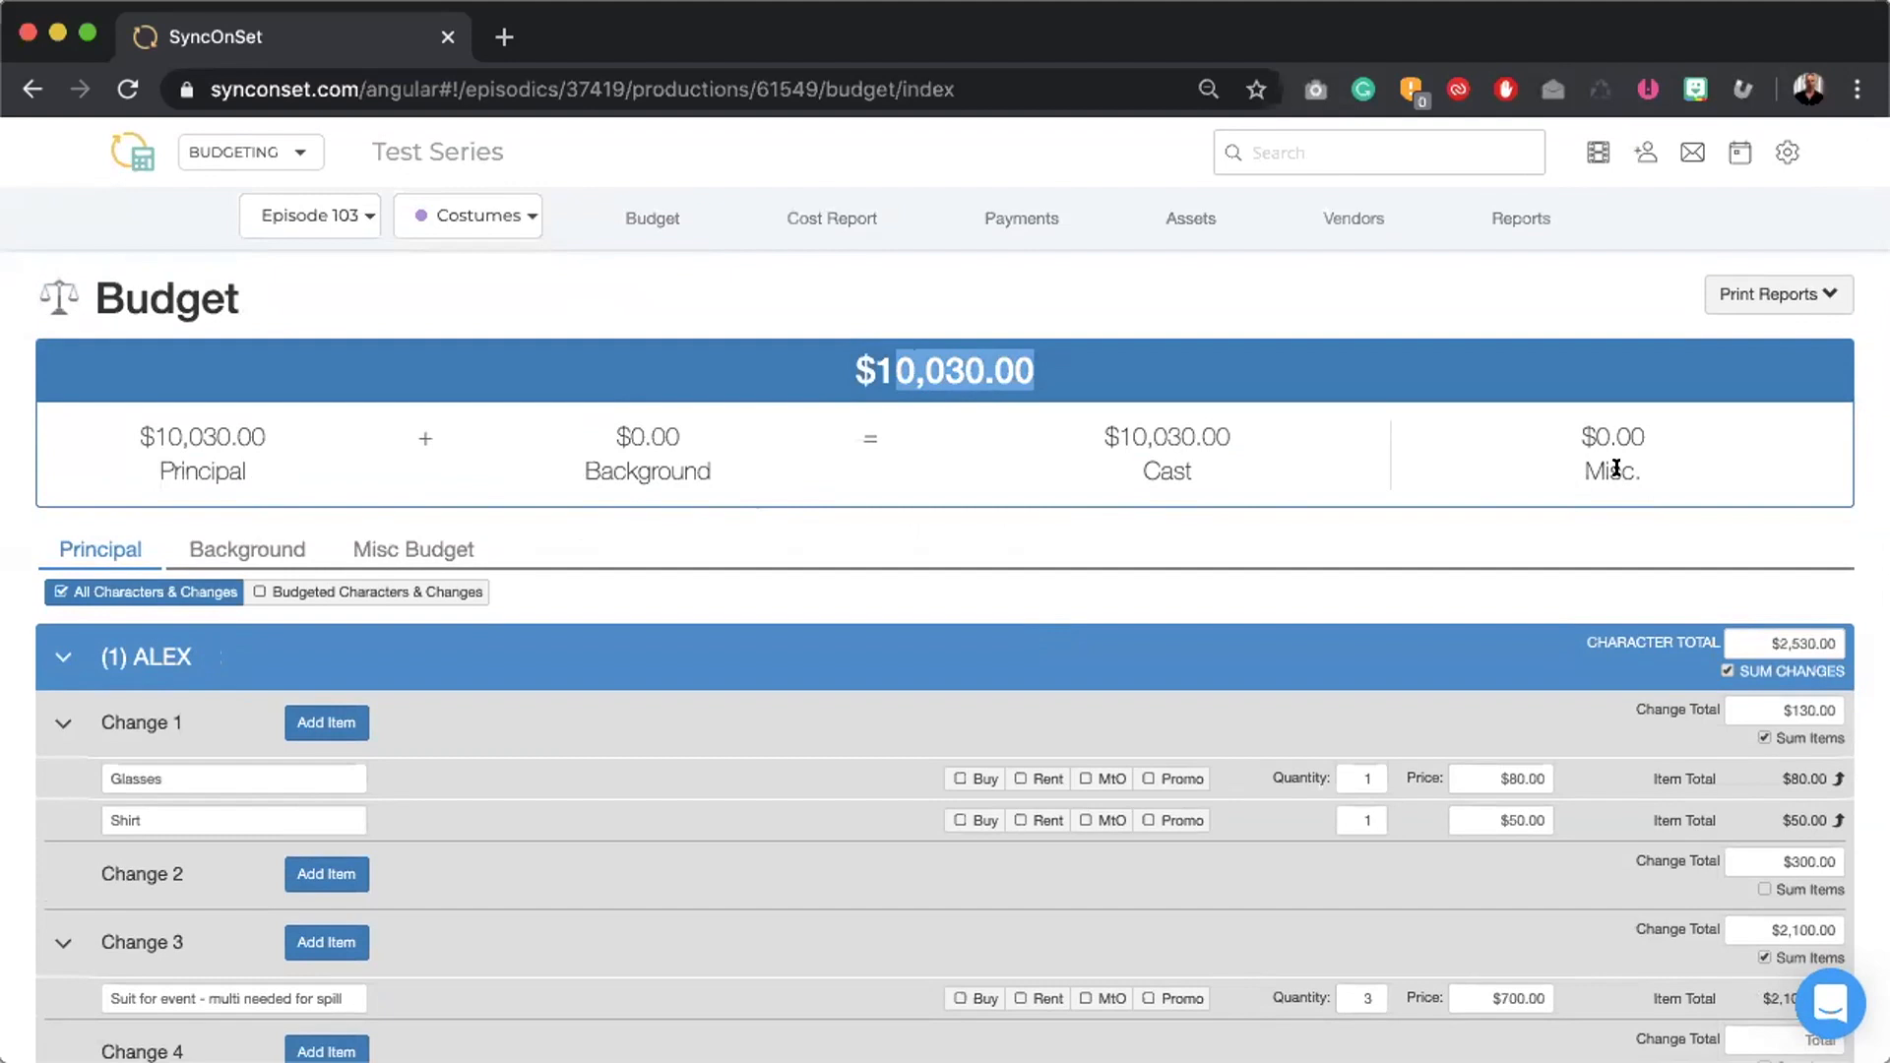
left_click(1412, 536)
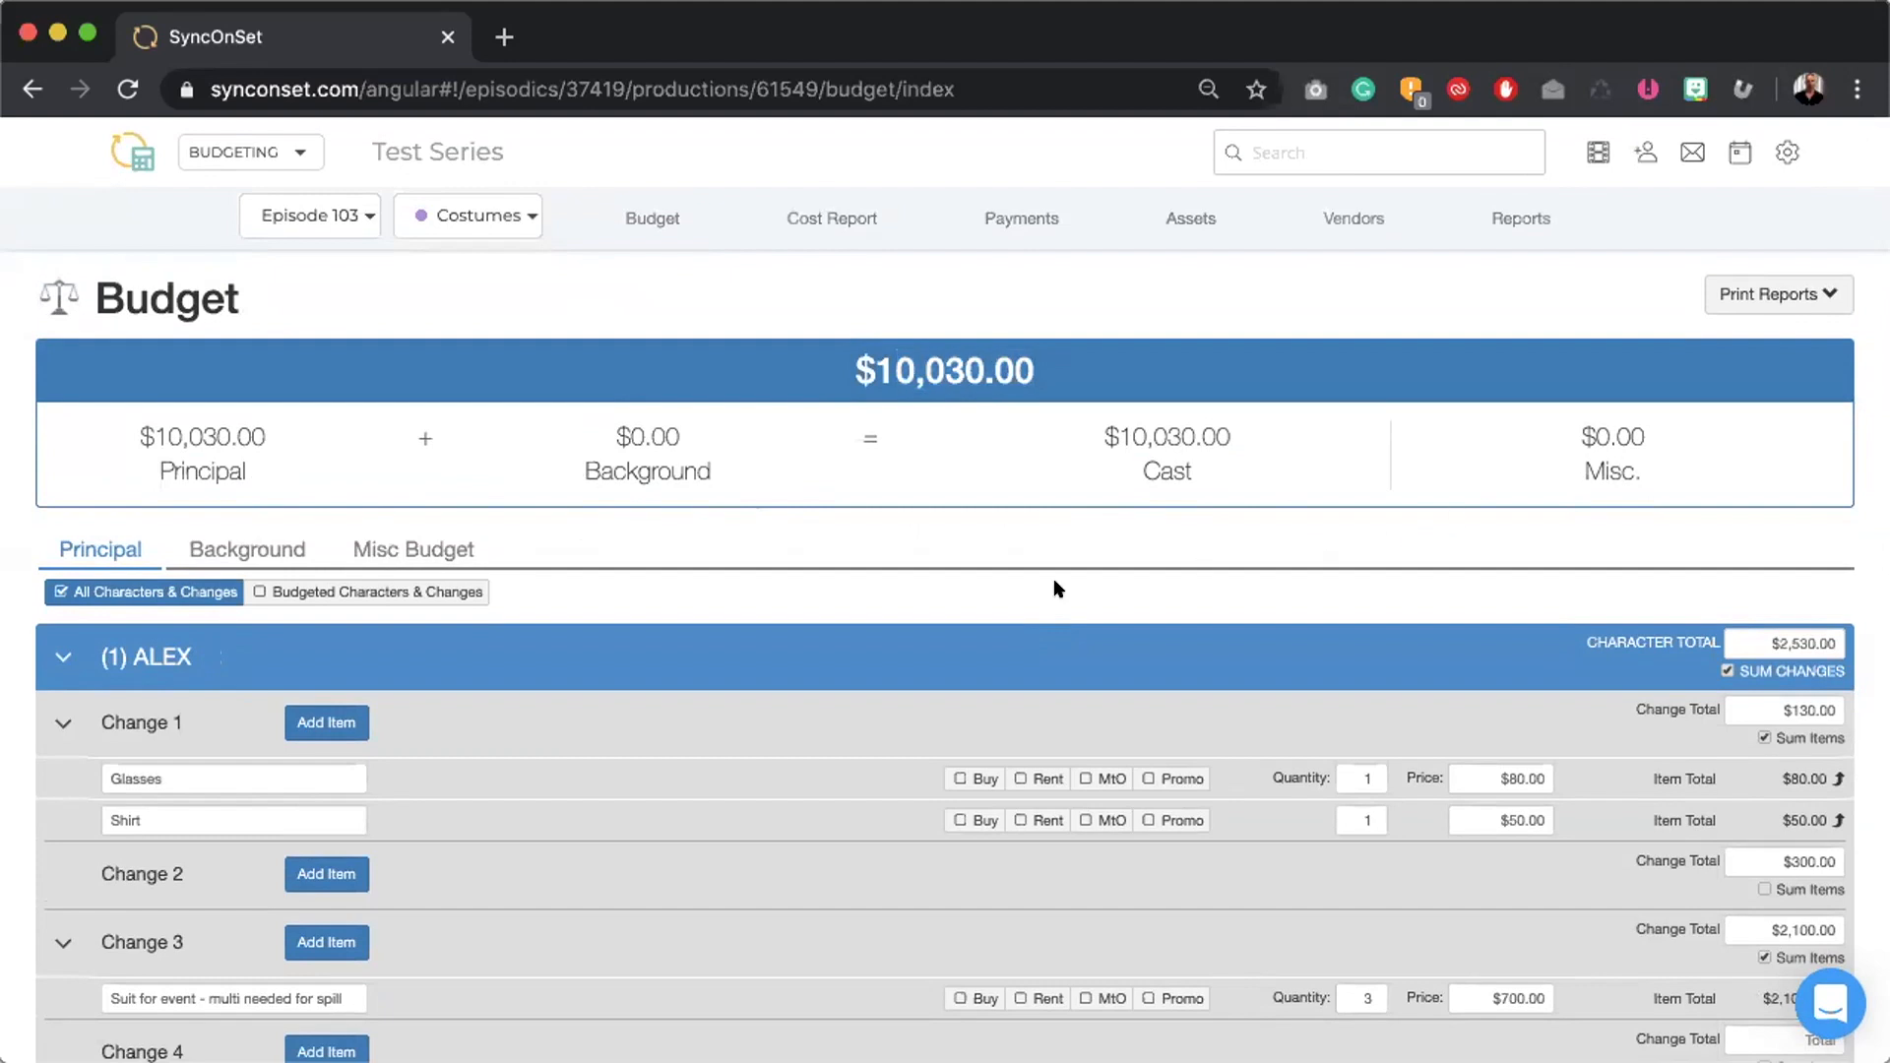
- Open the Background budget and look through its character groups and changes
mouse_move(608, 663)
left_click(236, 549)
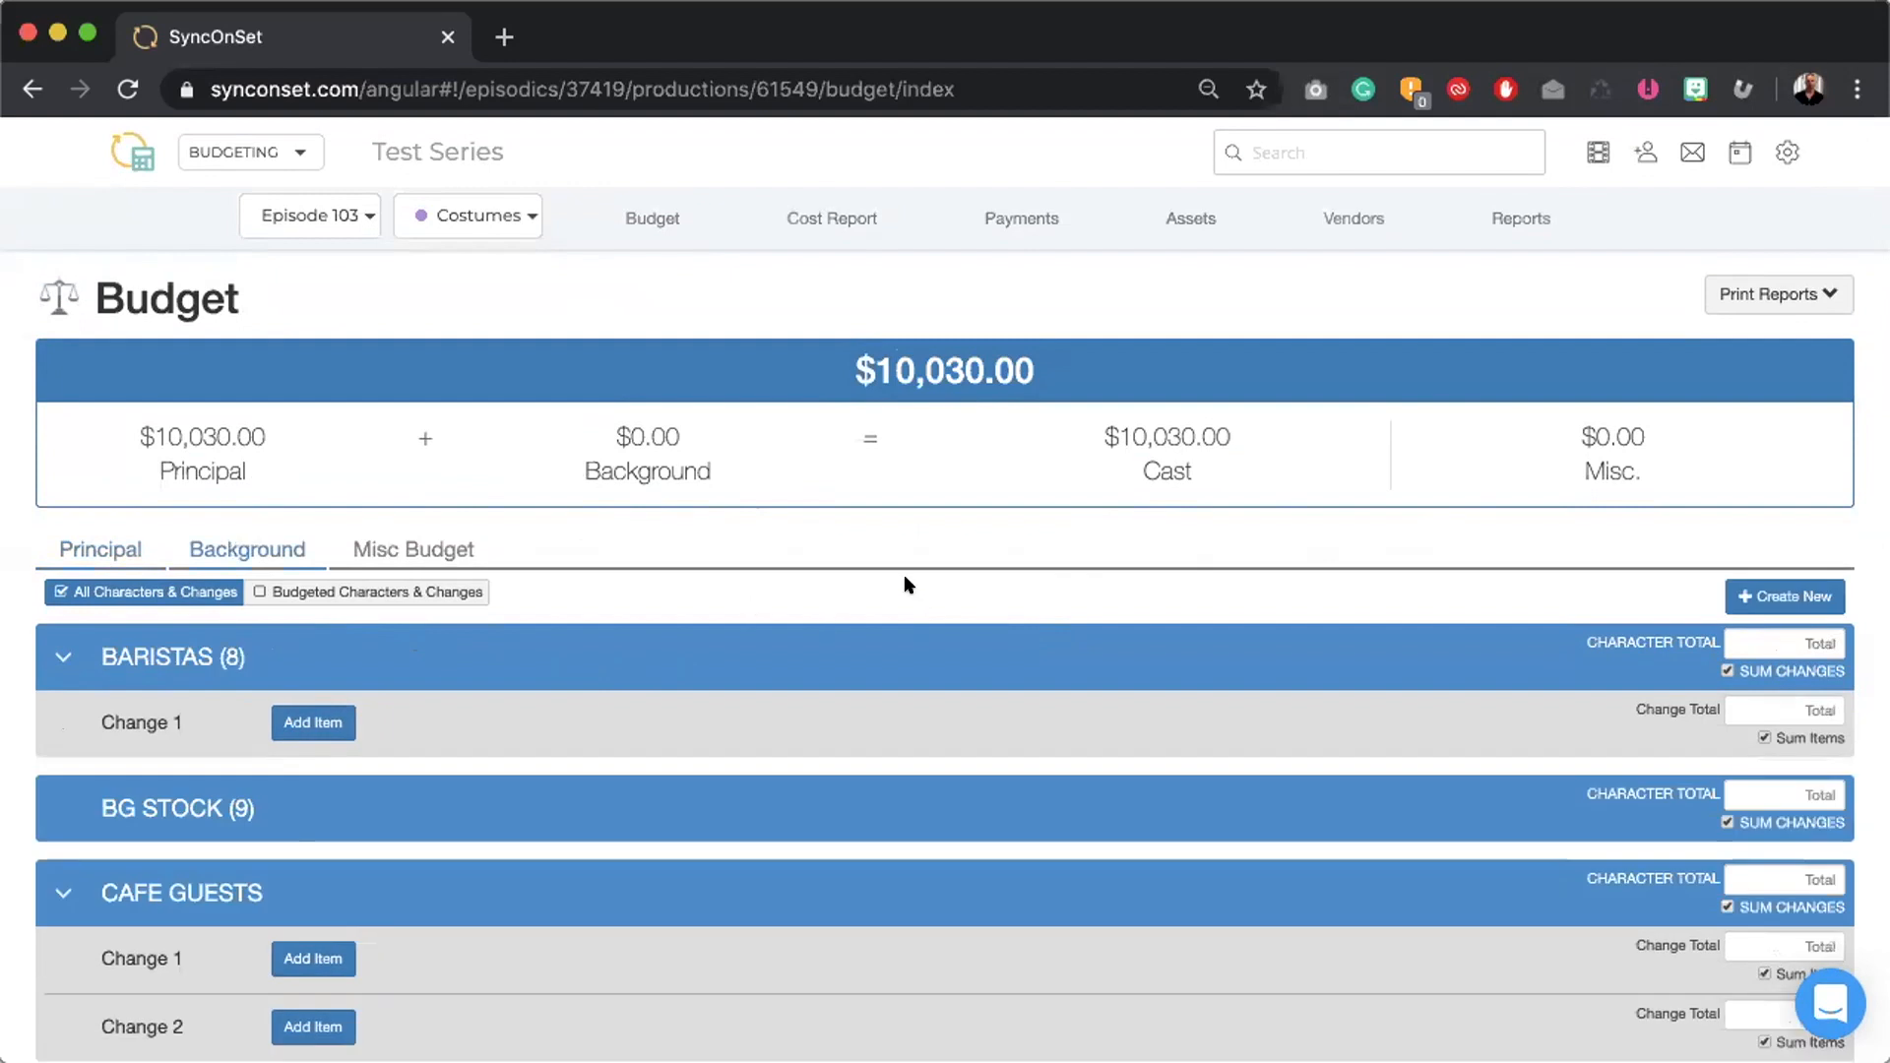
scroll(868, 573, "down", 3)
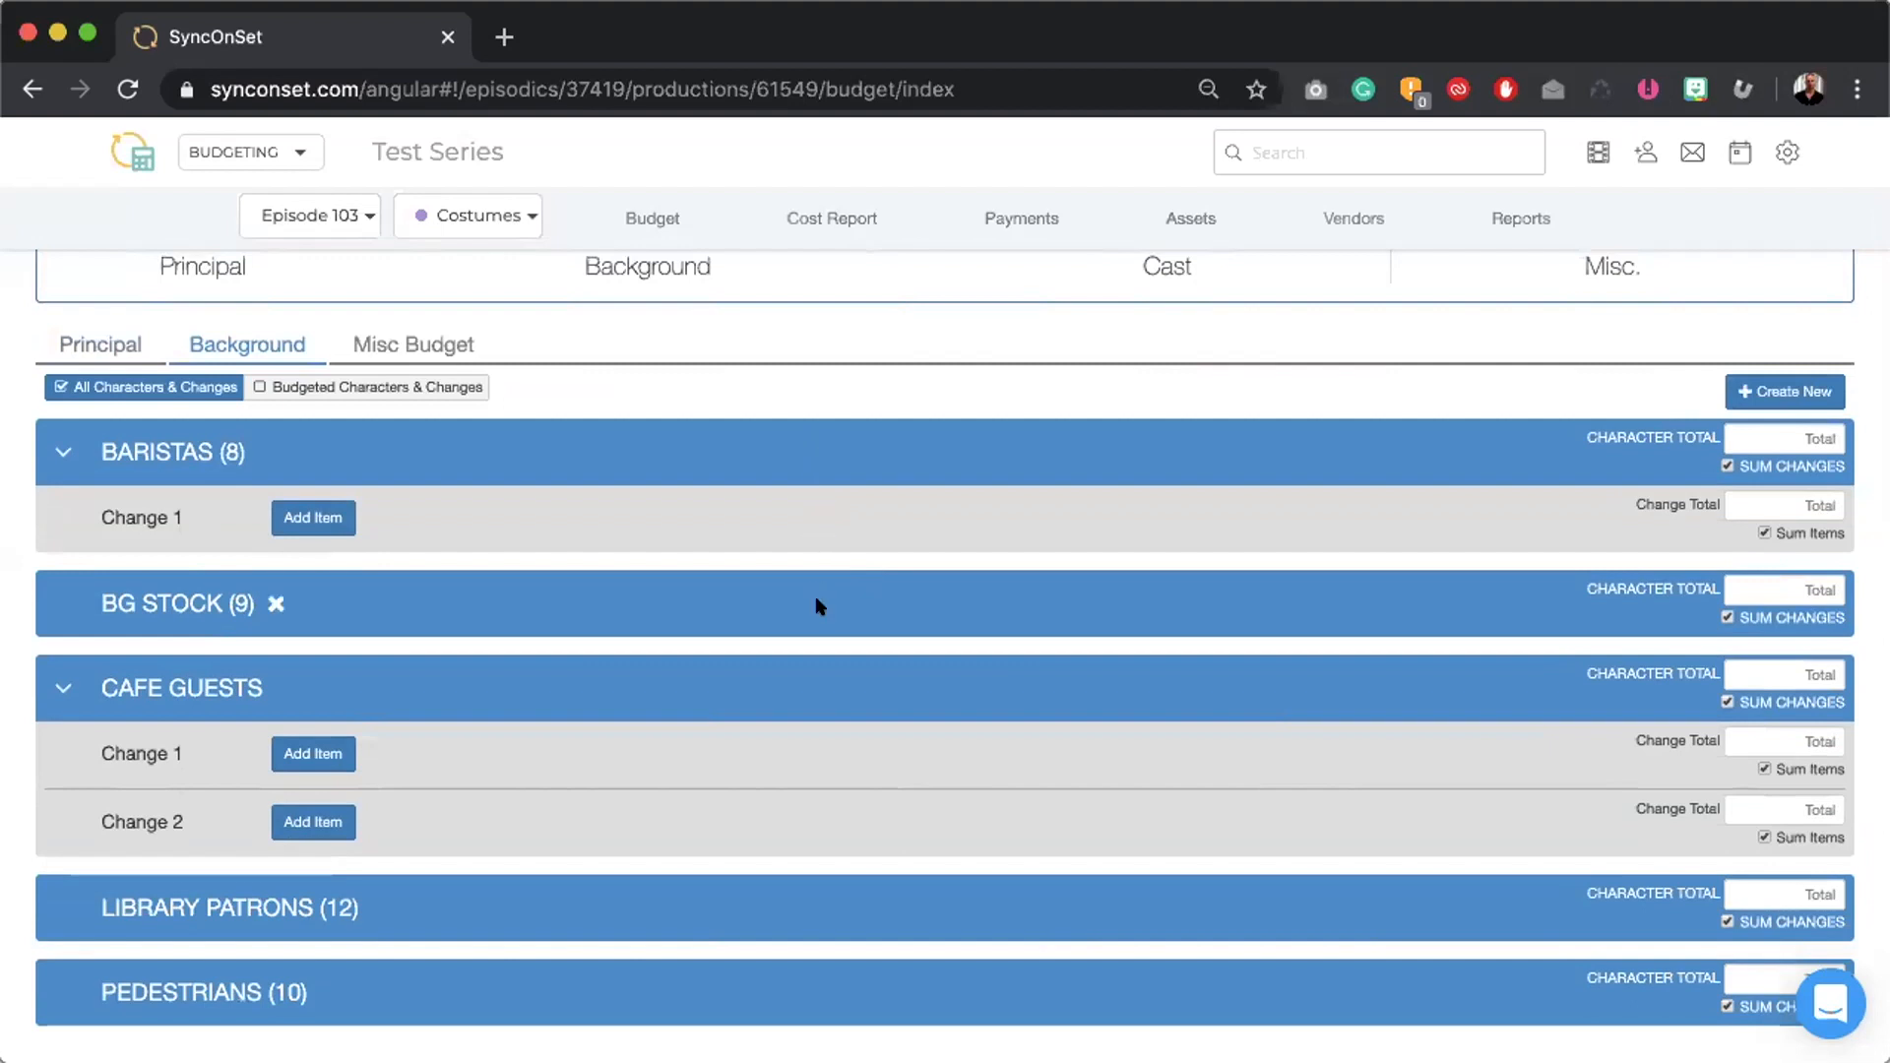
- Set the character totals to $500 for Baristas and $600 for BG Stock in the Background budget
scroll(815, 598, "down", 1)
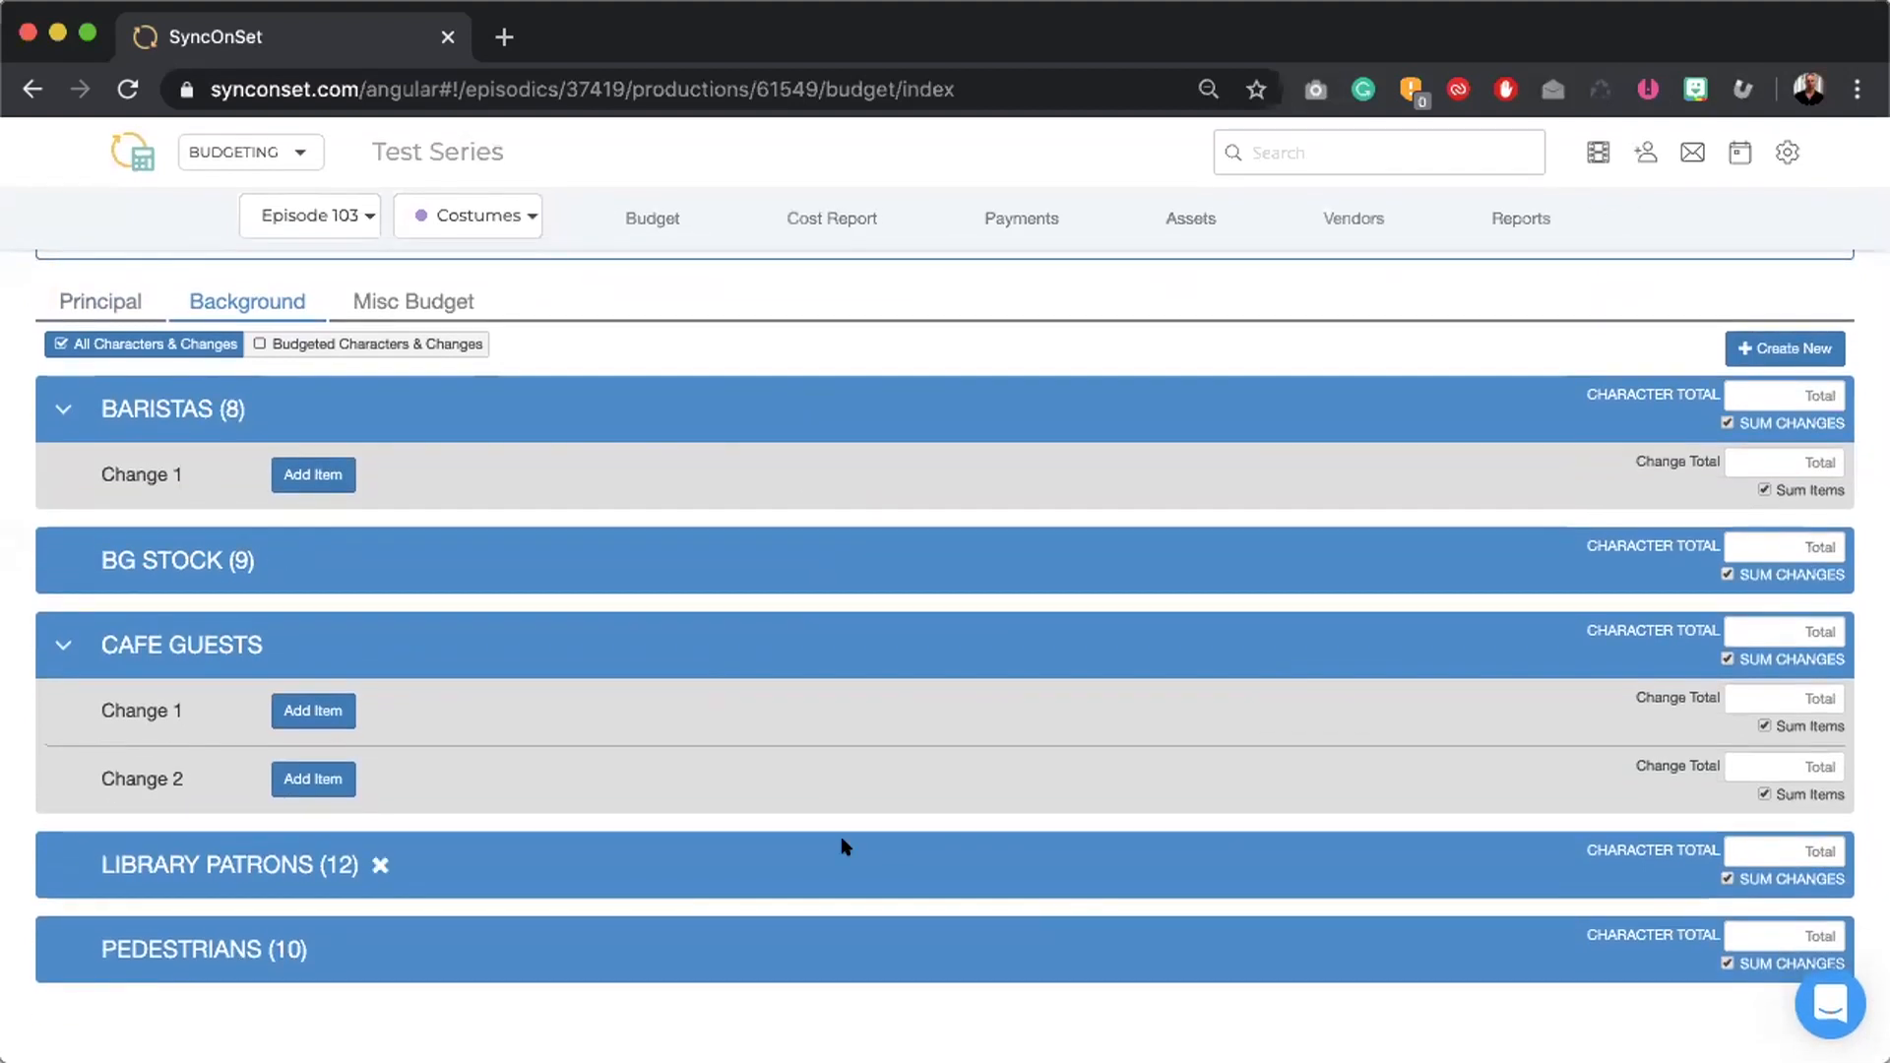
scroll(844, 846, "up", 5)
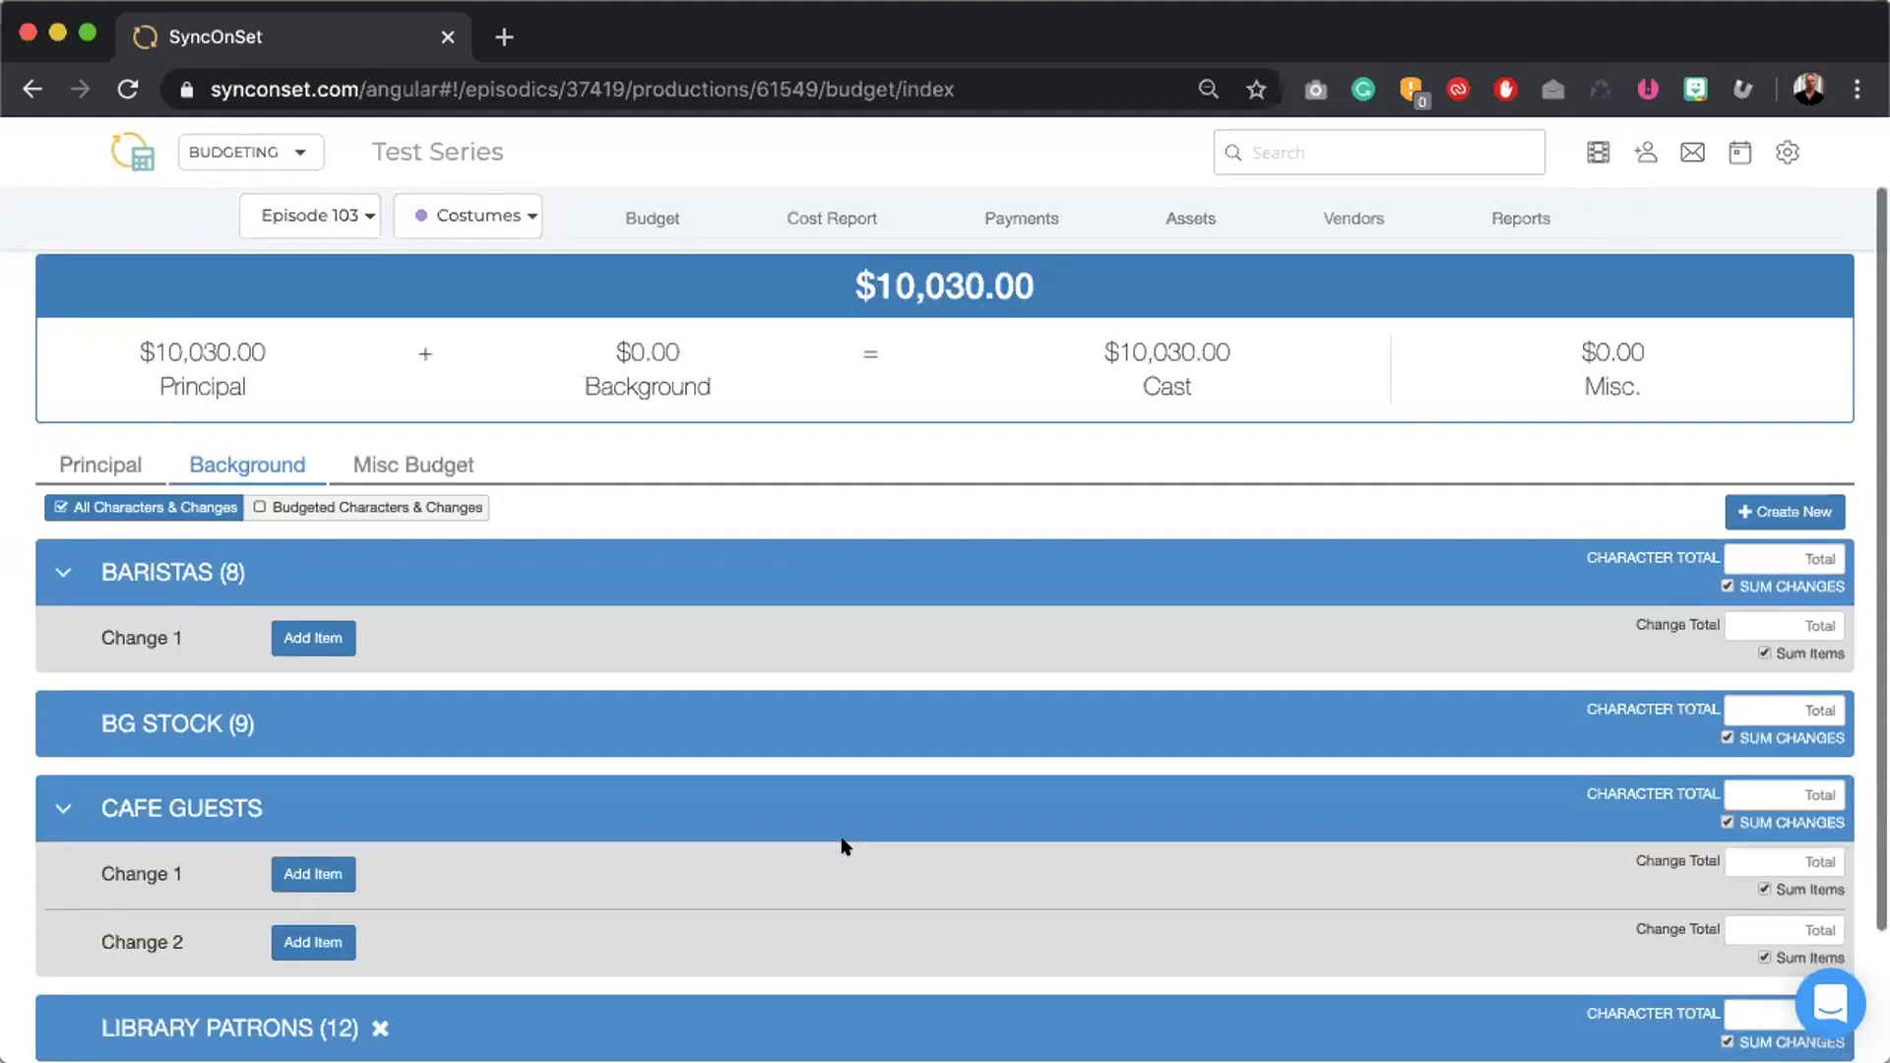
scroll(843, 846, "down", 4)
scroll(842, 846, "down", 1)
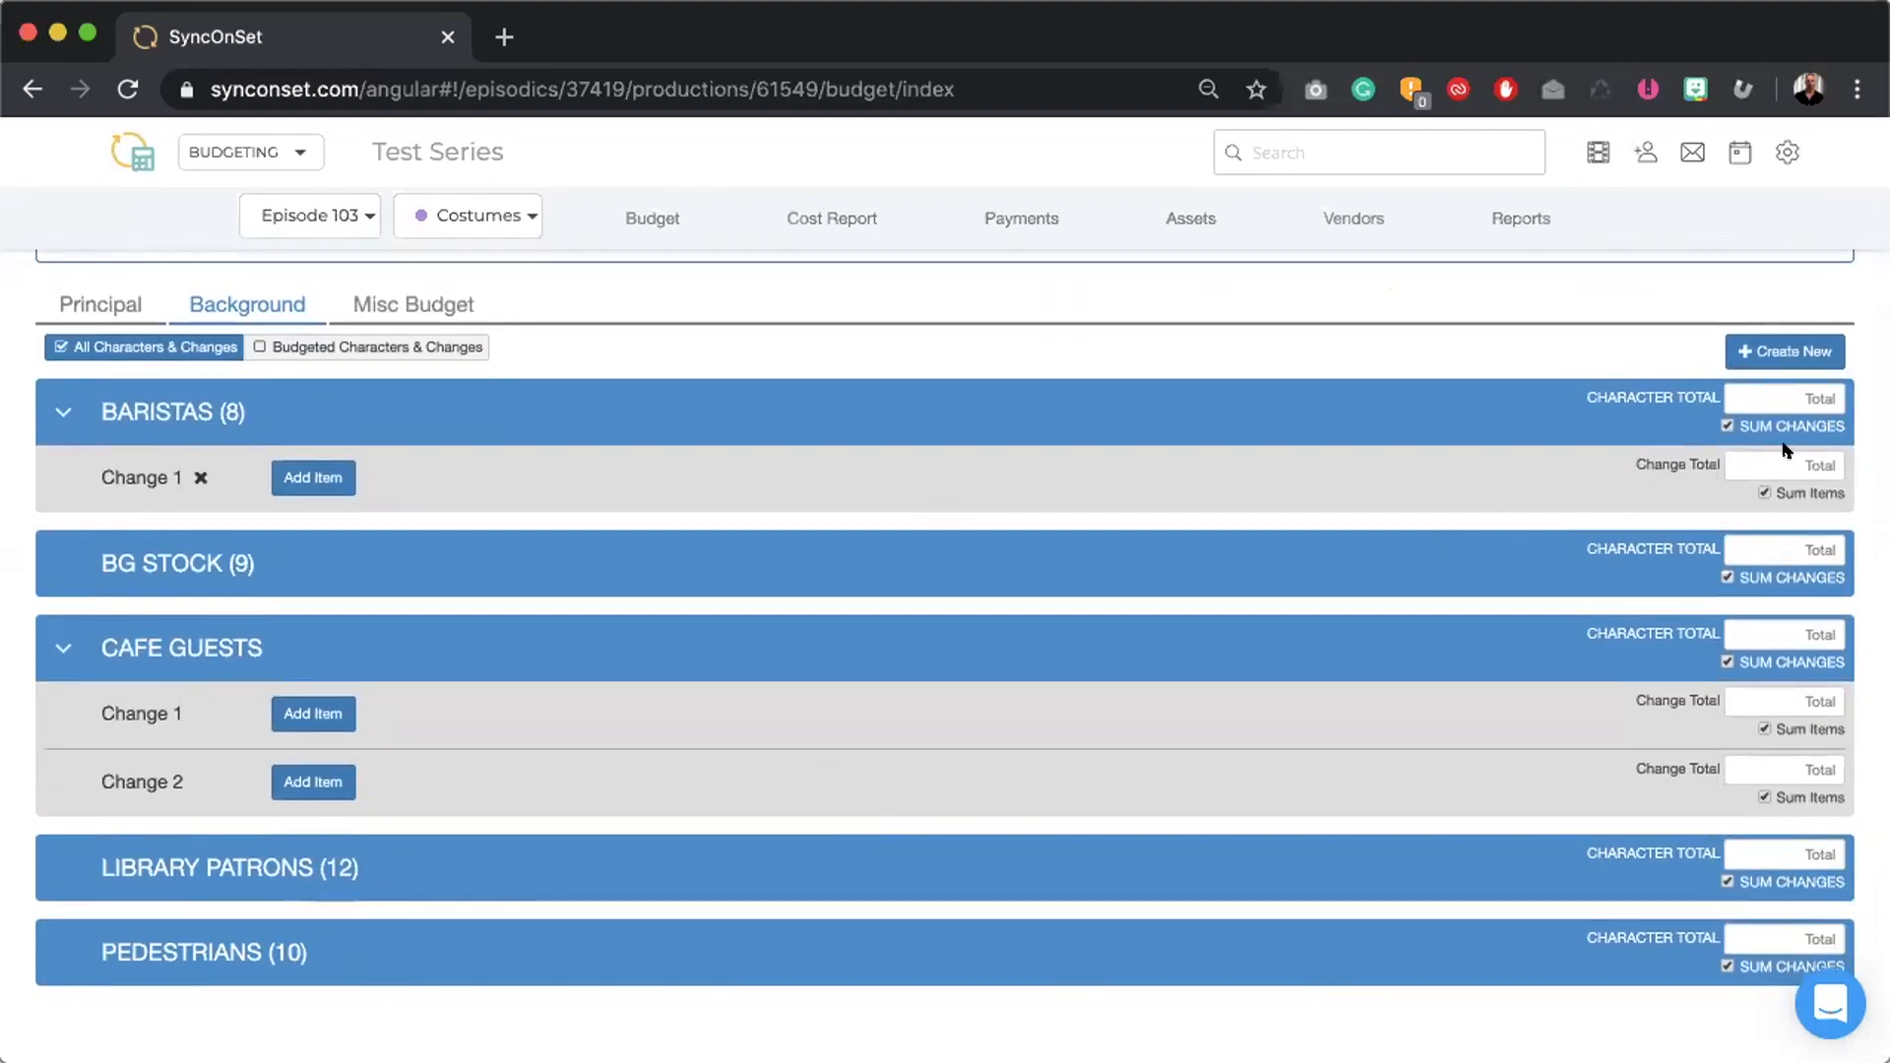
left_click(1795, 392)
type("500.")
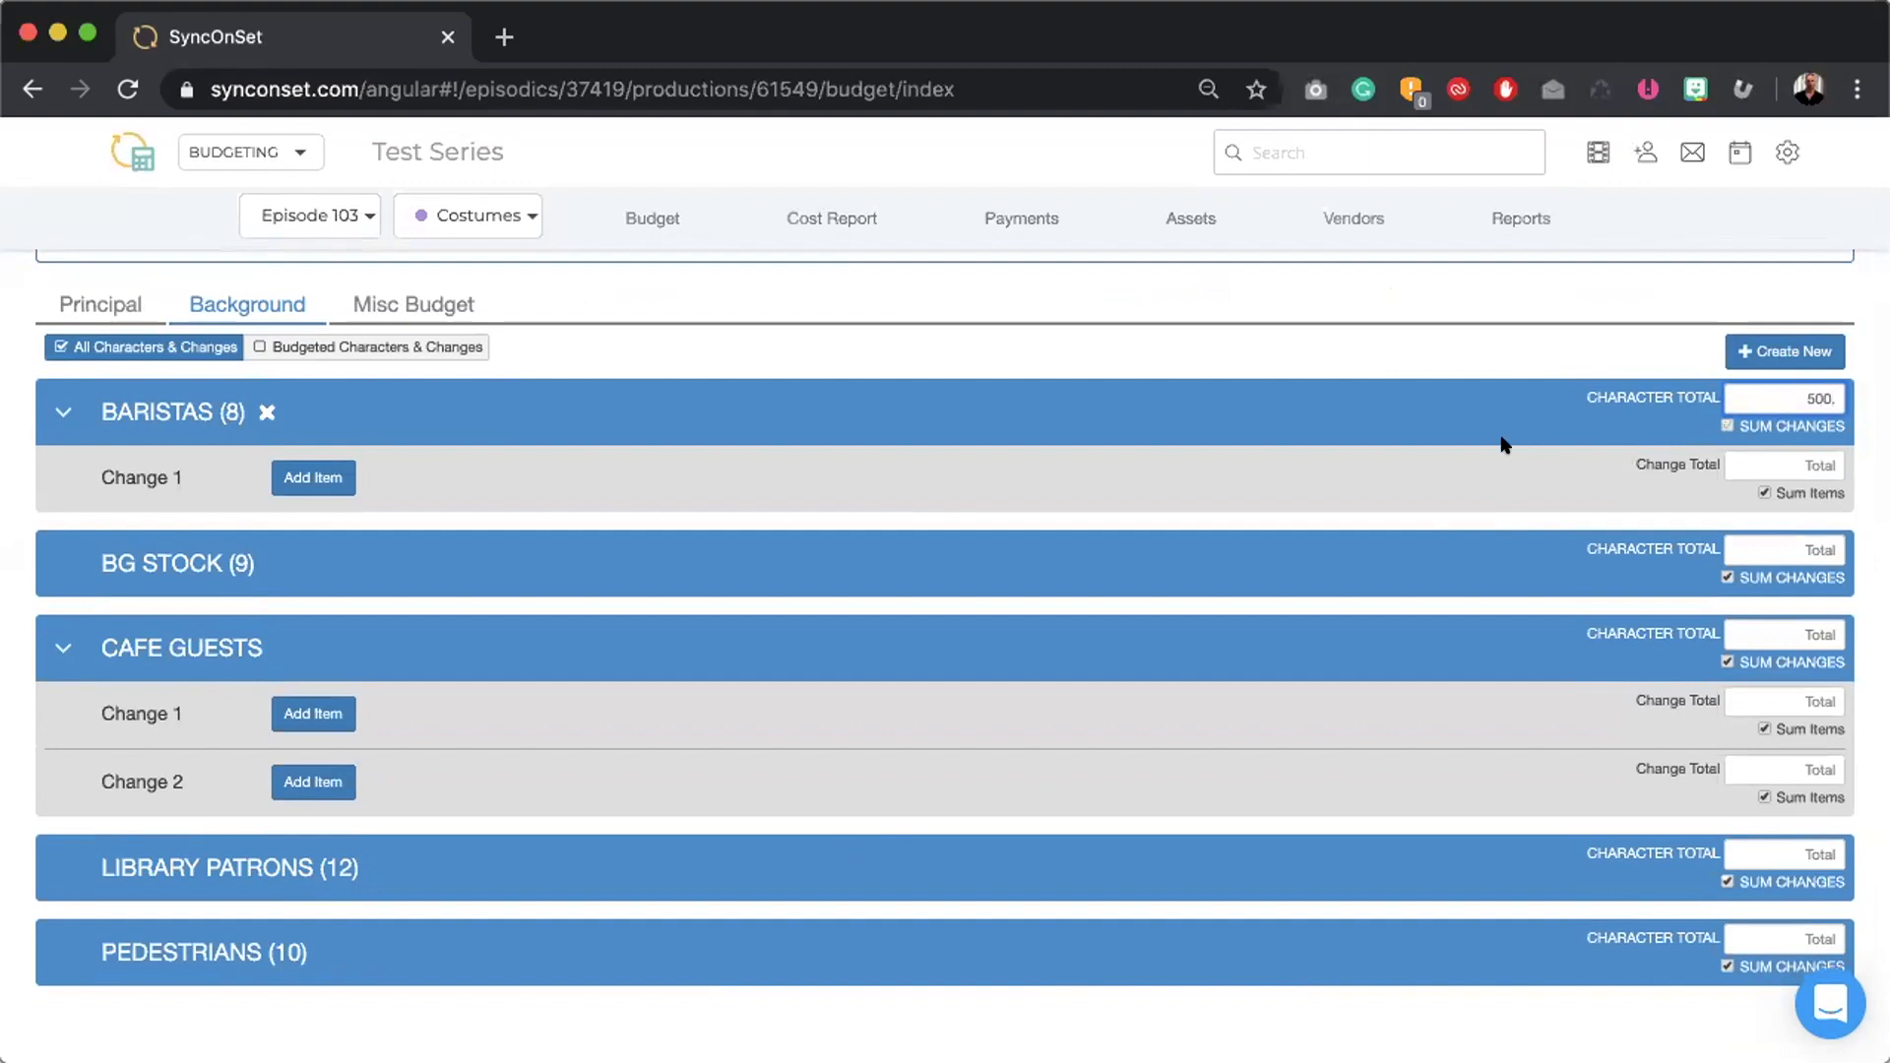
left_click(1503, 439)
left_click(1770, 540)
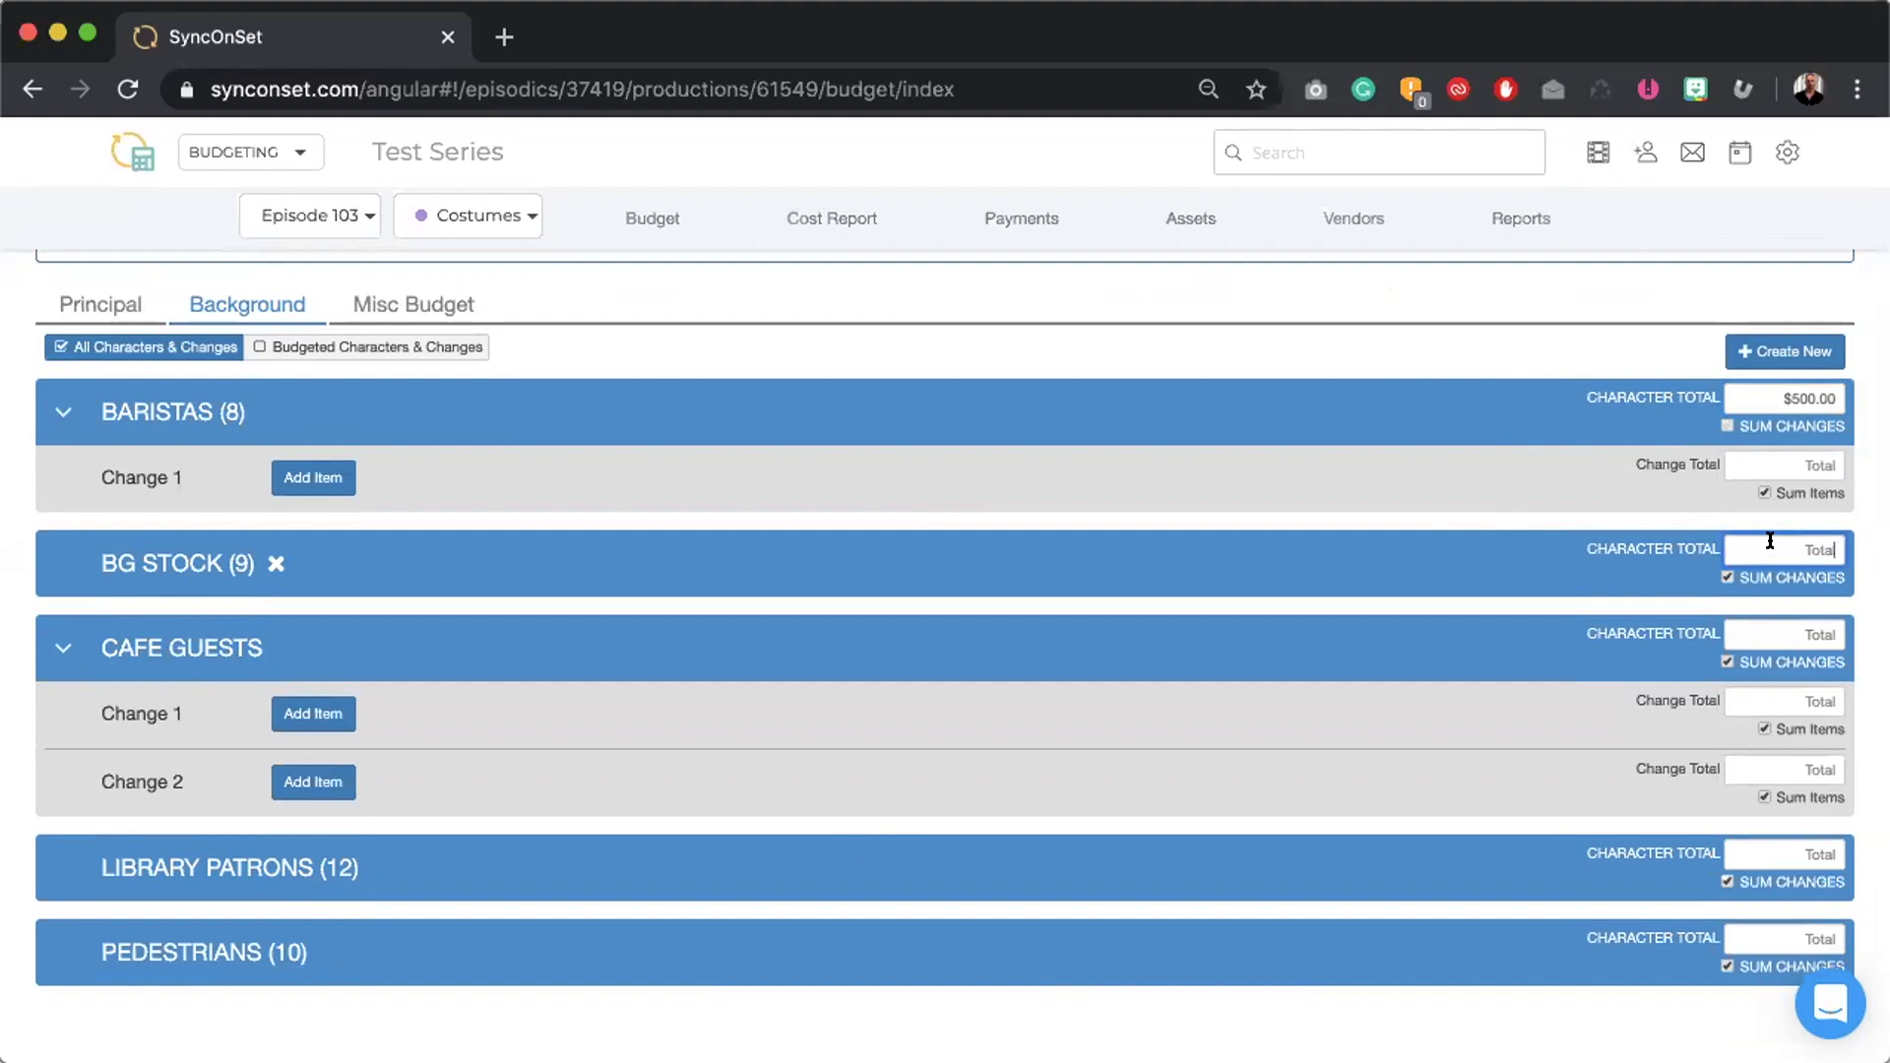
type("600")
left_click(941, 468)
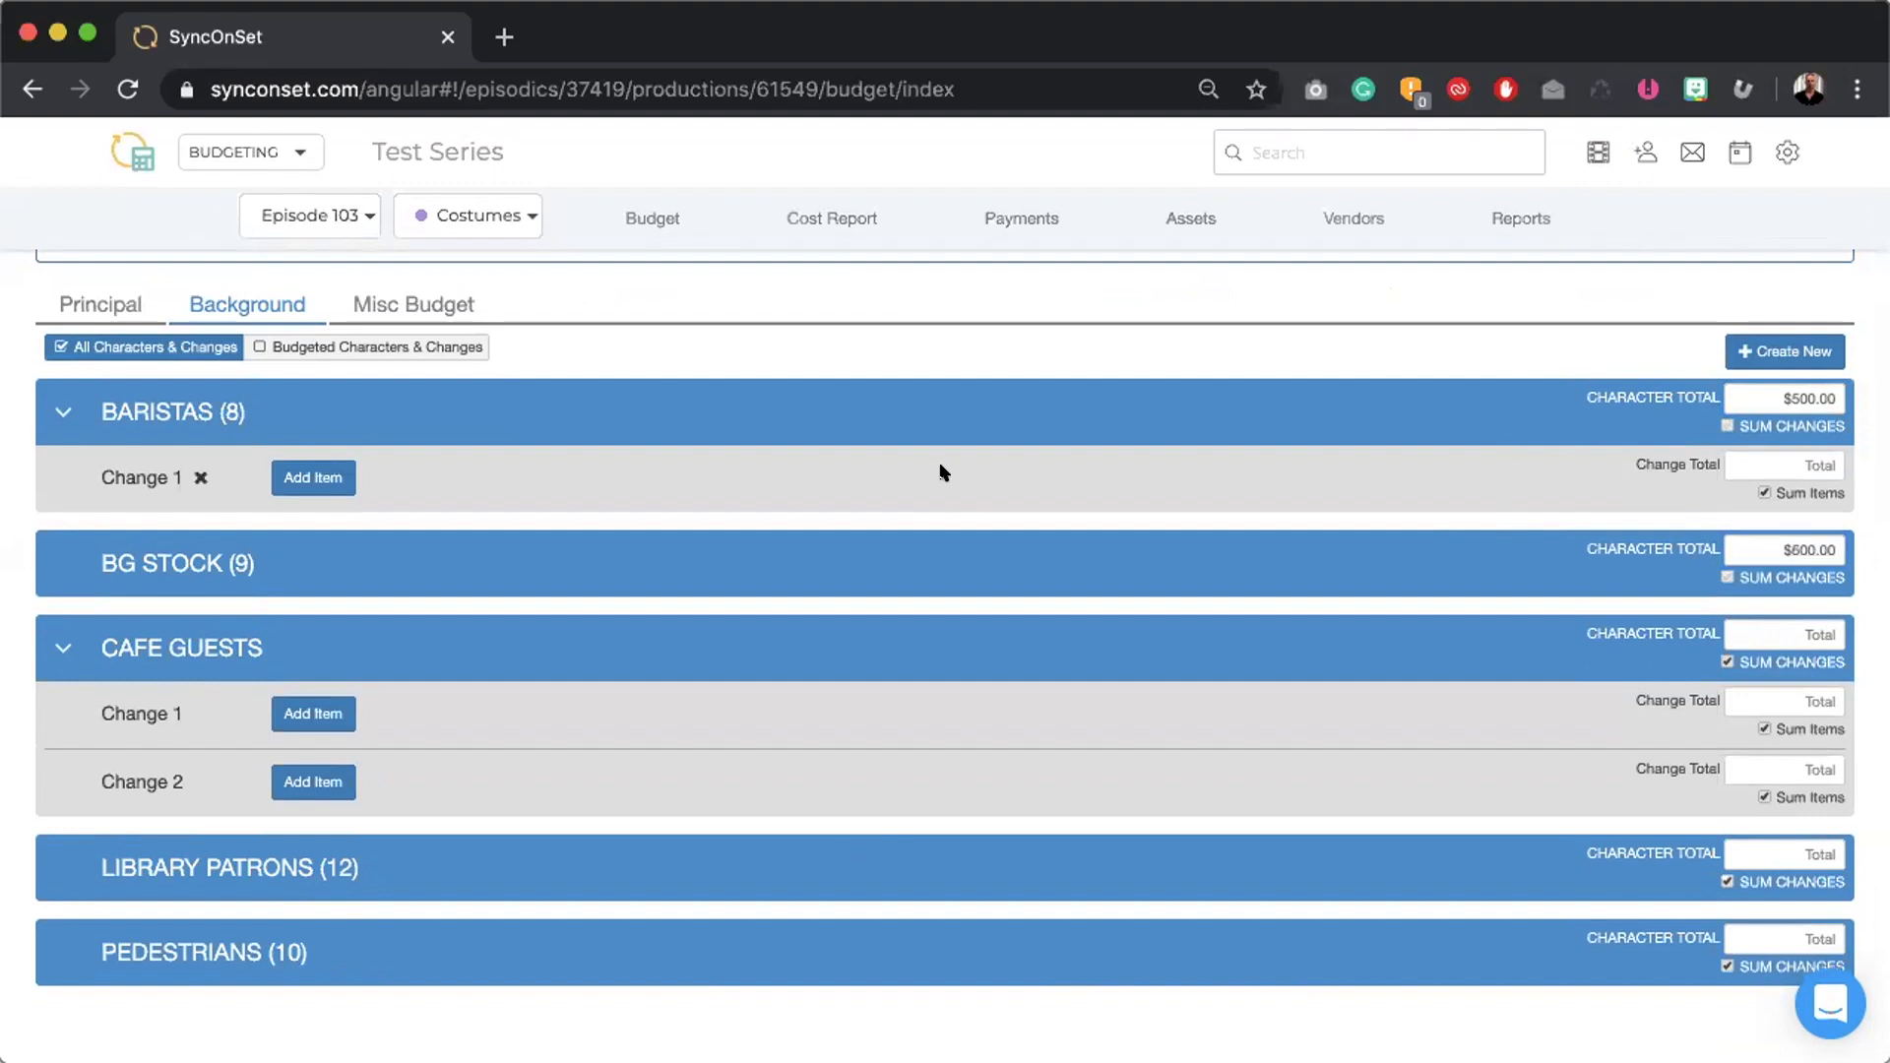
- Set the change total for the Baristas' Change 1 to $500
left_click(1774, 459)
type("500")
left_click(1626, 473)
- Add an Apron item with quantity 8 and price $60 to the Baristas' Change 1
left_click(315, 478)
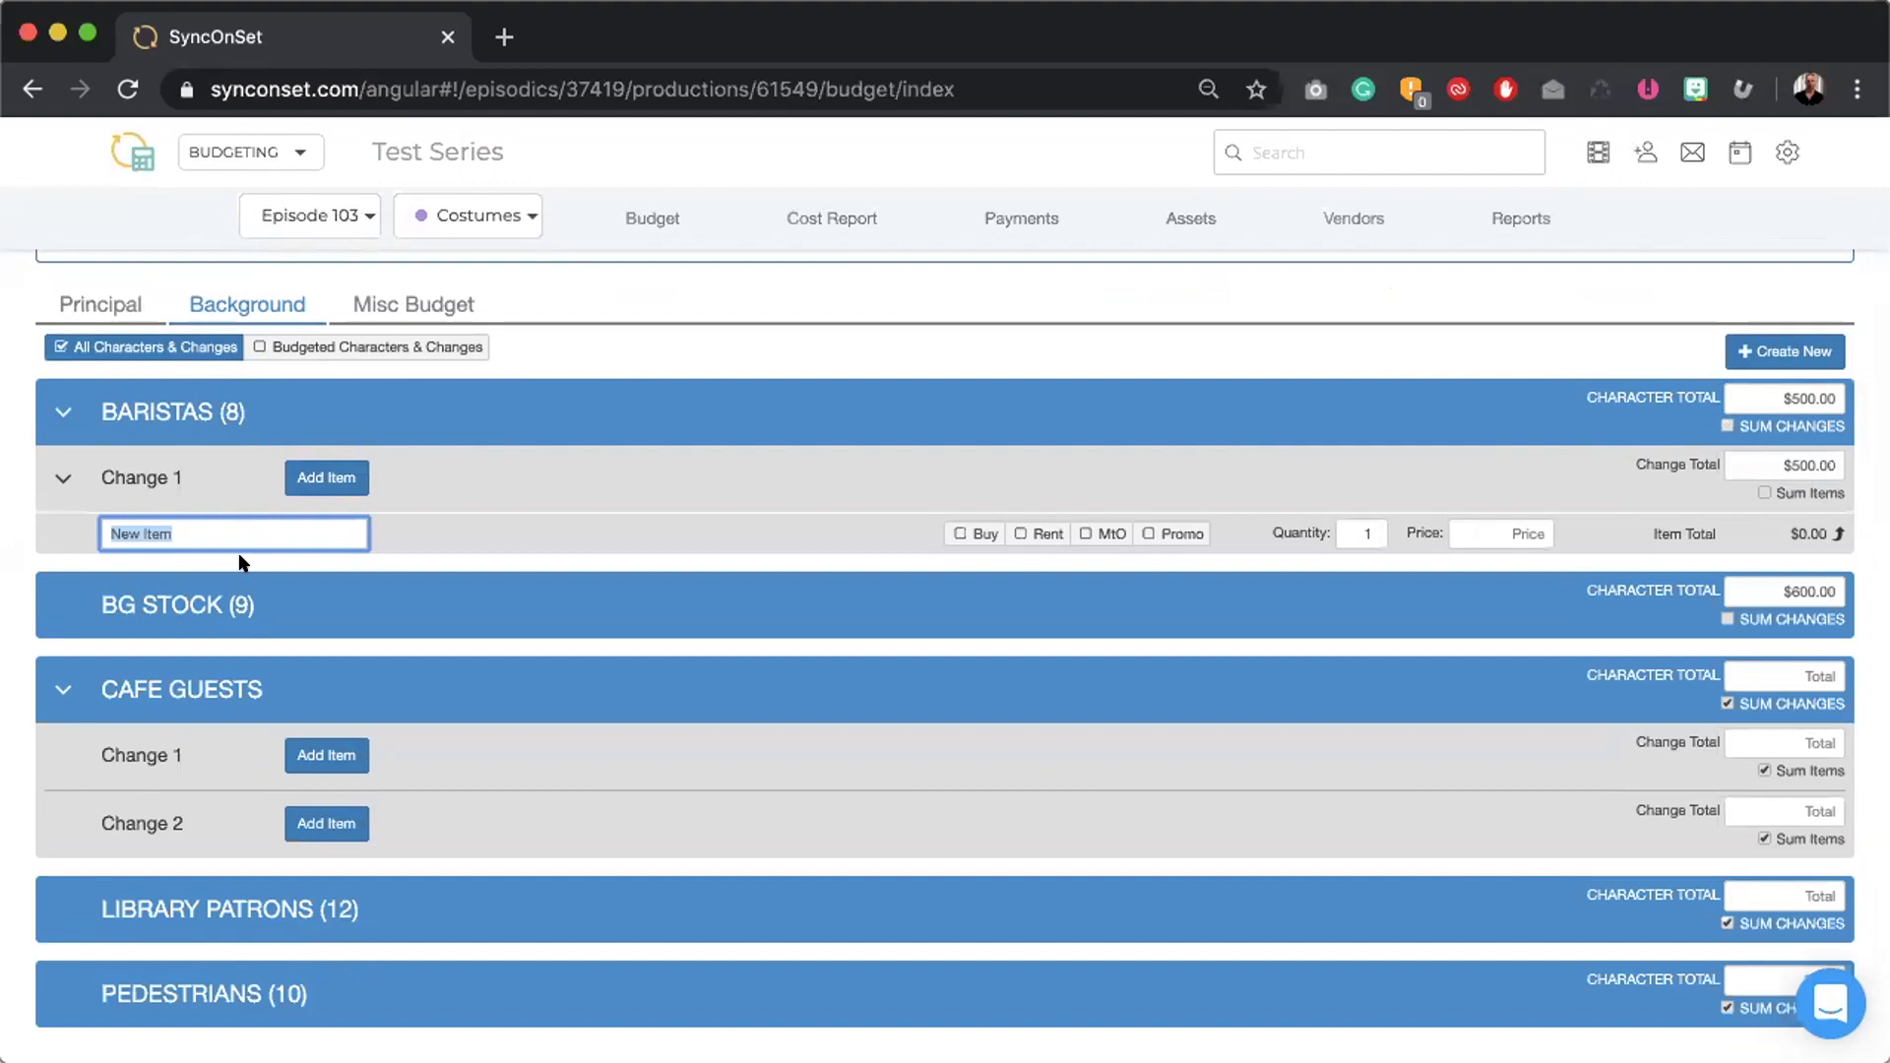
type("Apron")
left_click(1533, 524)
type("600")
key("BackSpace")
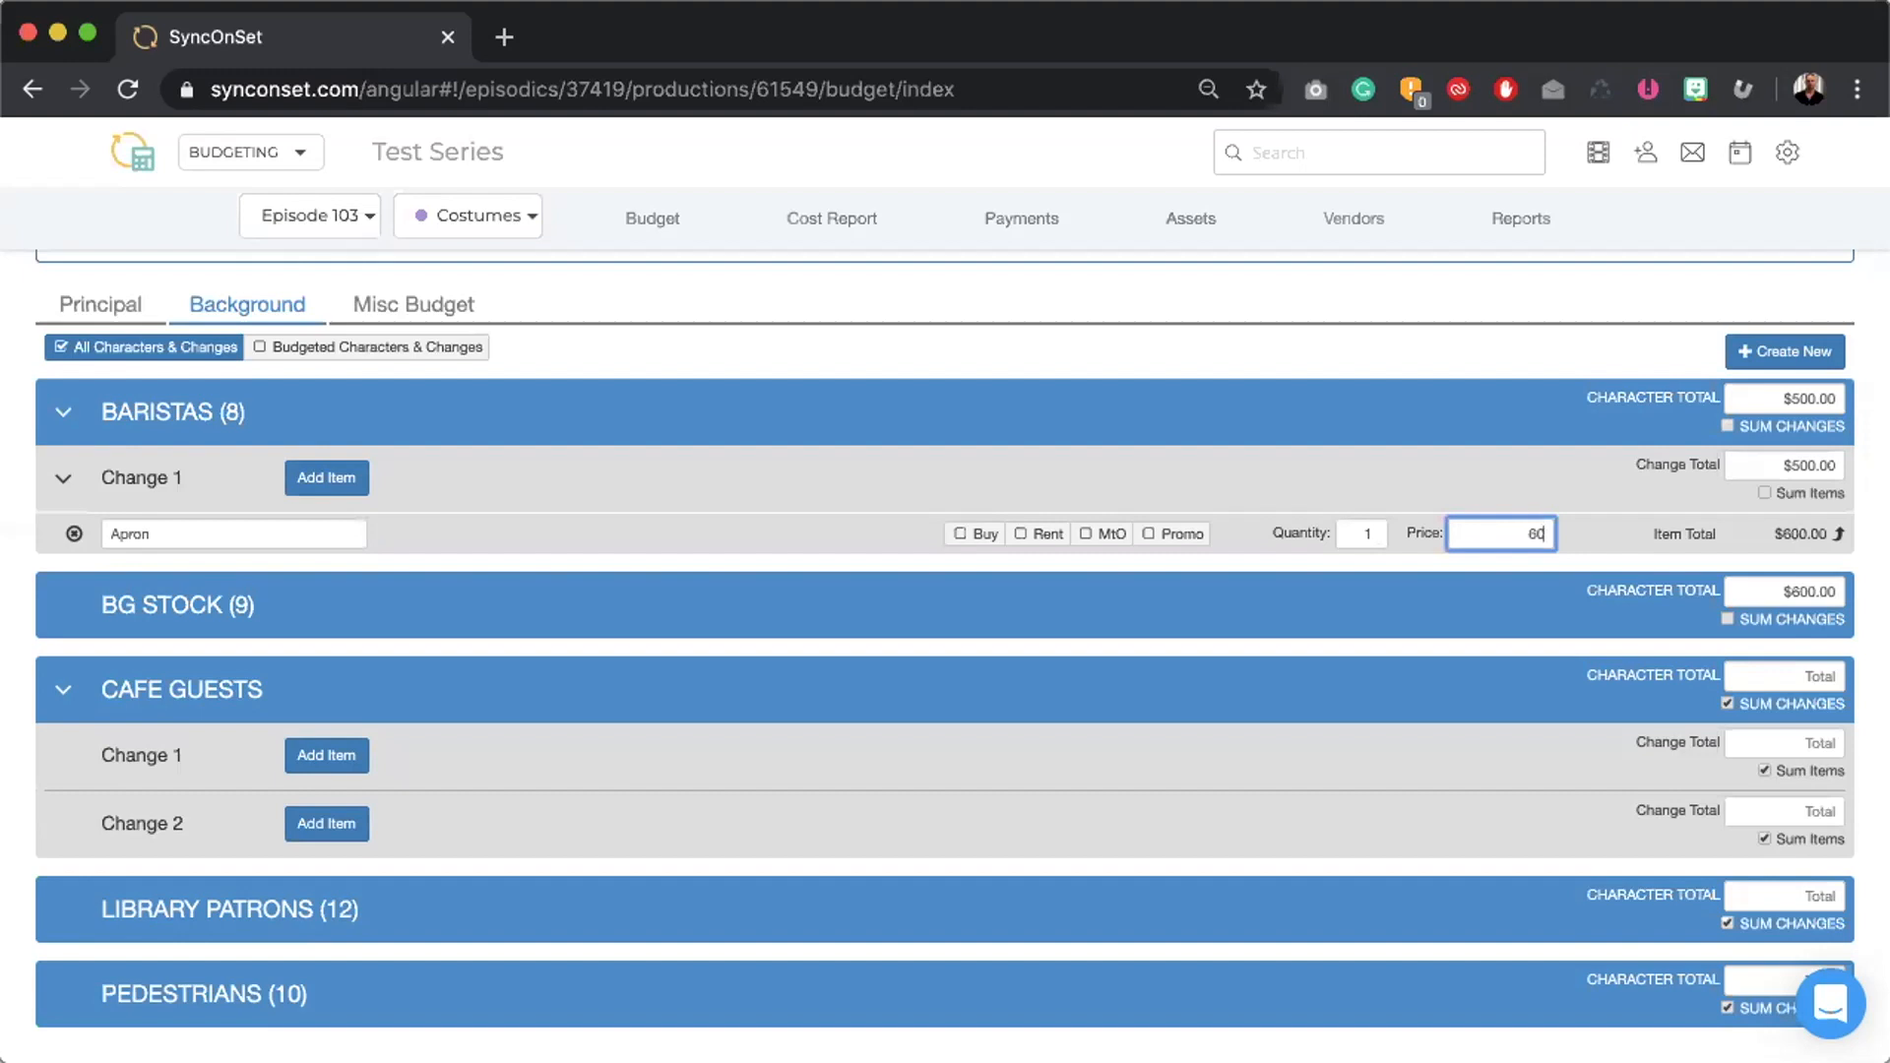
left_click(1345, 519)
type("8")
left_click(1573, 524)
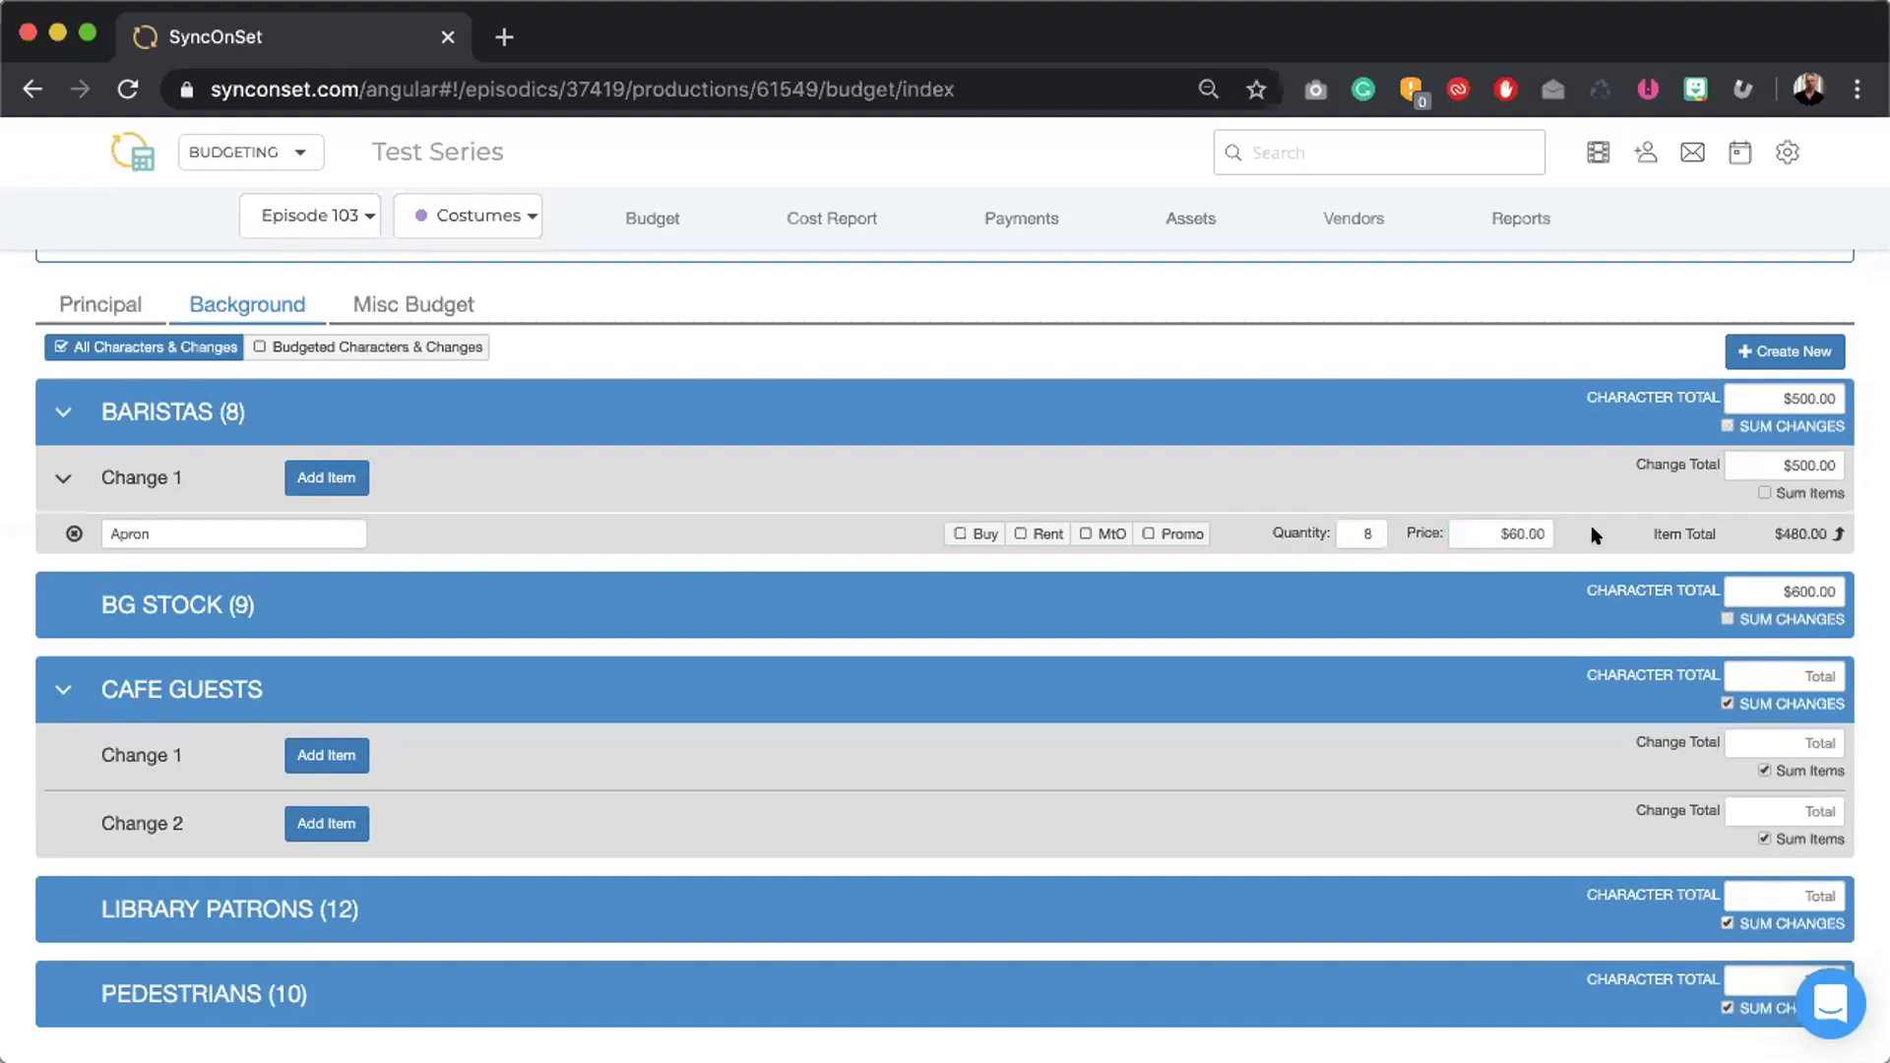
- Enable Sum Items for the Baristas' Change 1 and Sum Changes for the Baristas group
left_click(1765, 492)
left_click(1727, 425)
scroll(561, 773, "up", 3)
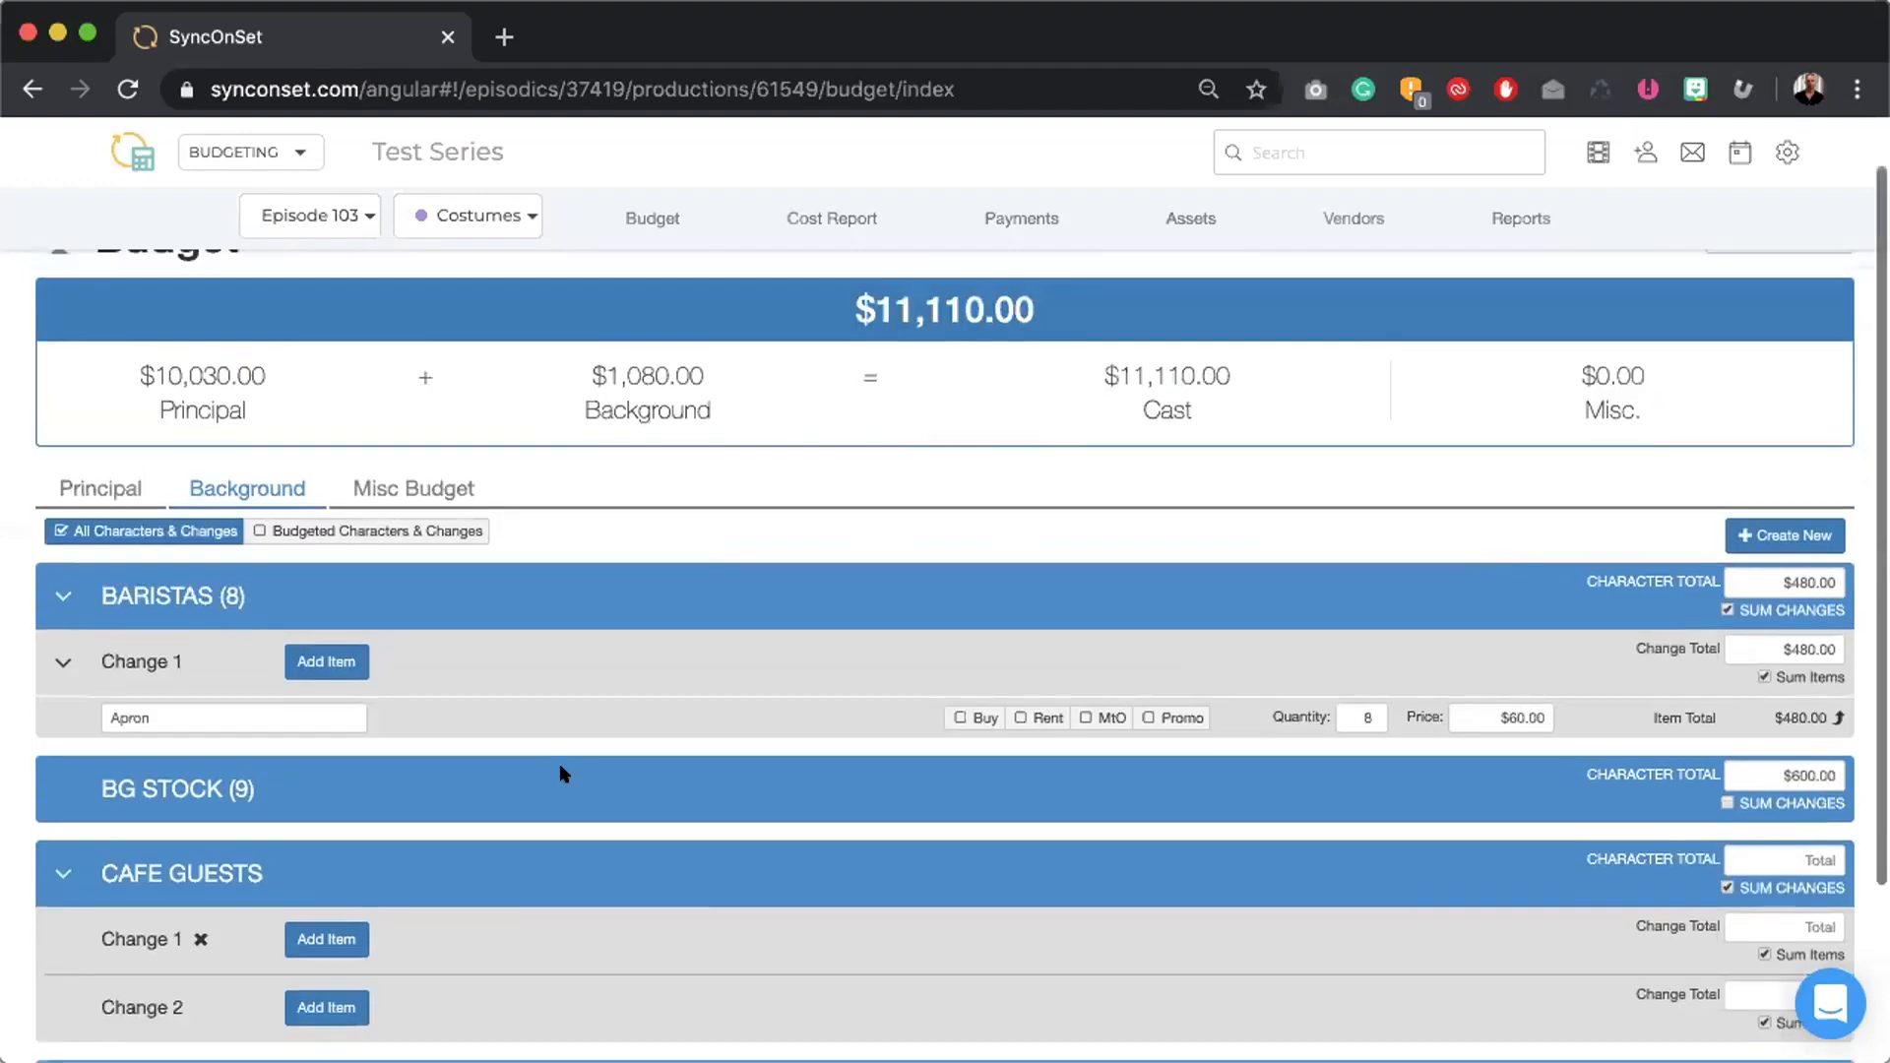
- Create a new background character named BACKGROUND GROUP with a total of $5,000
left_click(1759, 540)
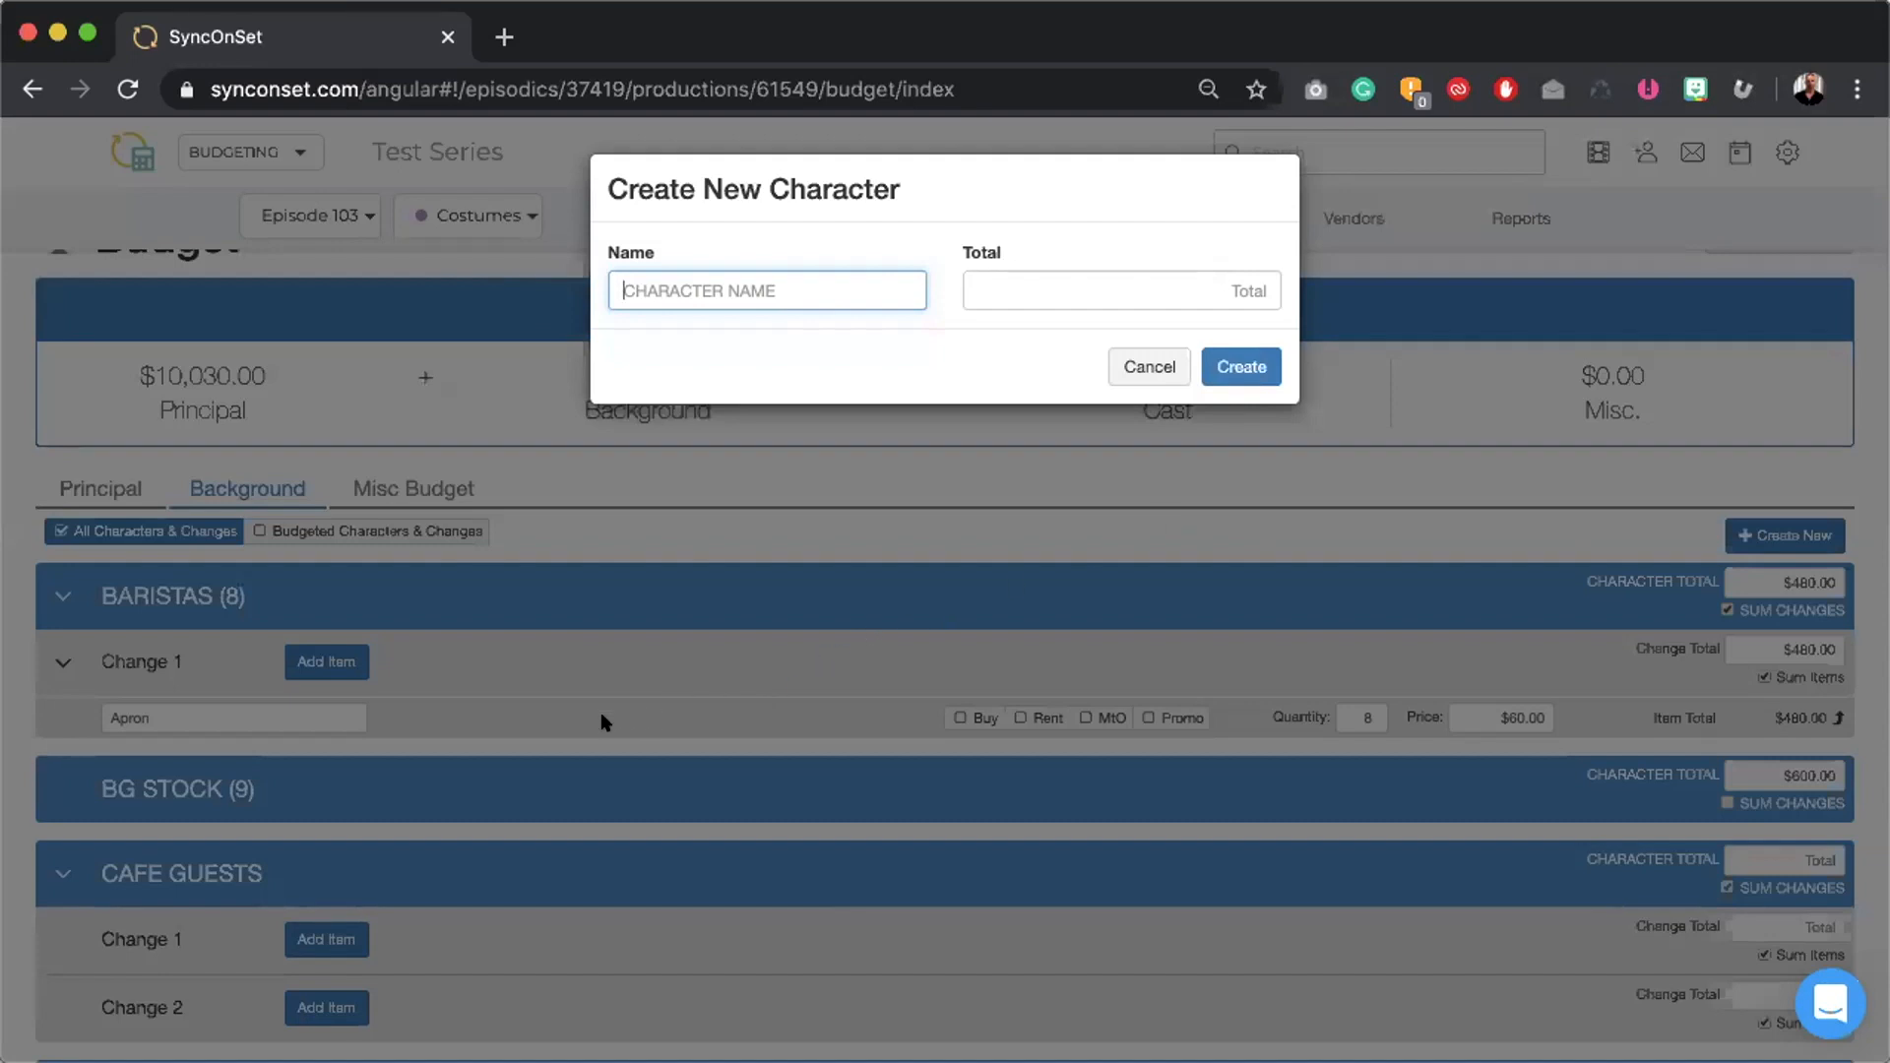
type("BACKGROUND")
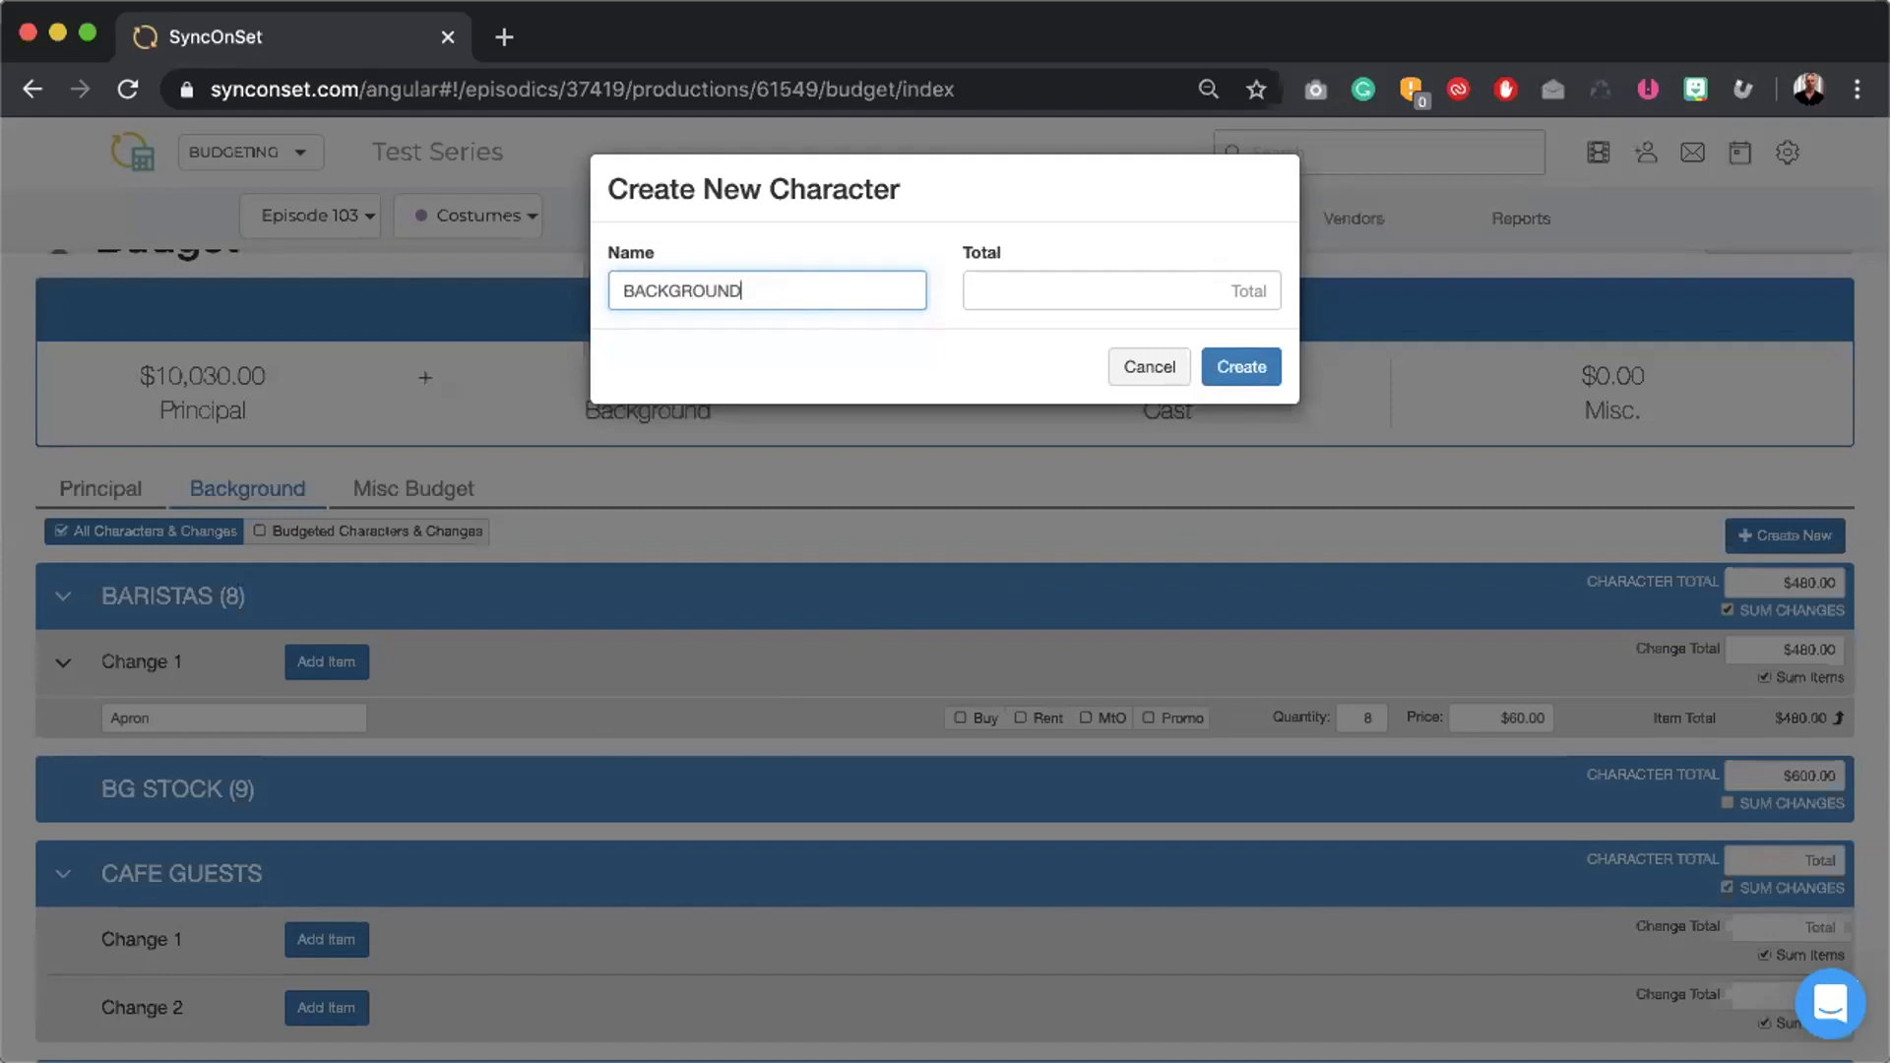
type(" GROUP")
key("Tab")
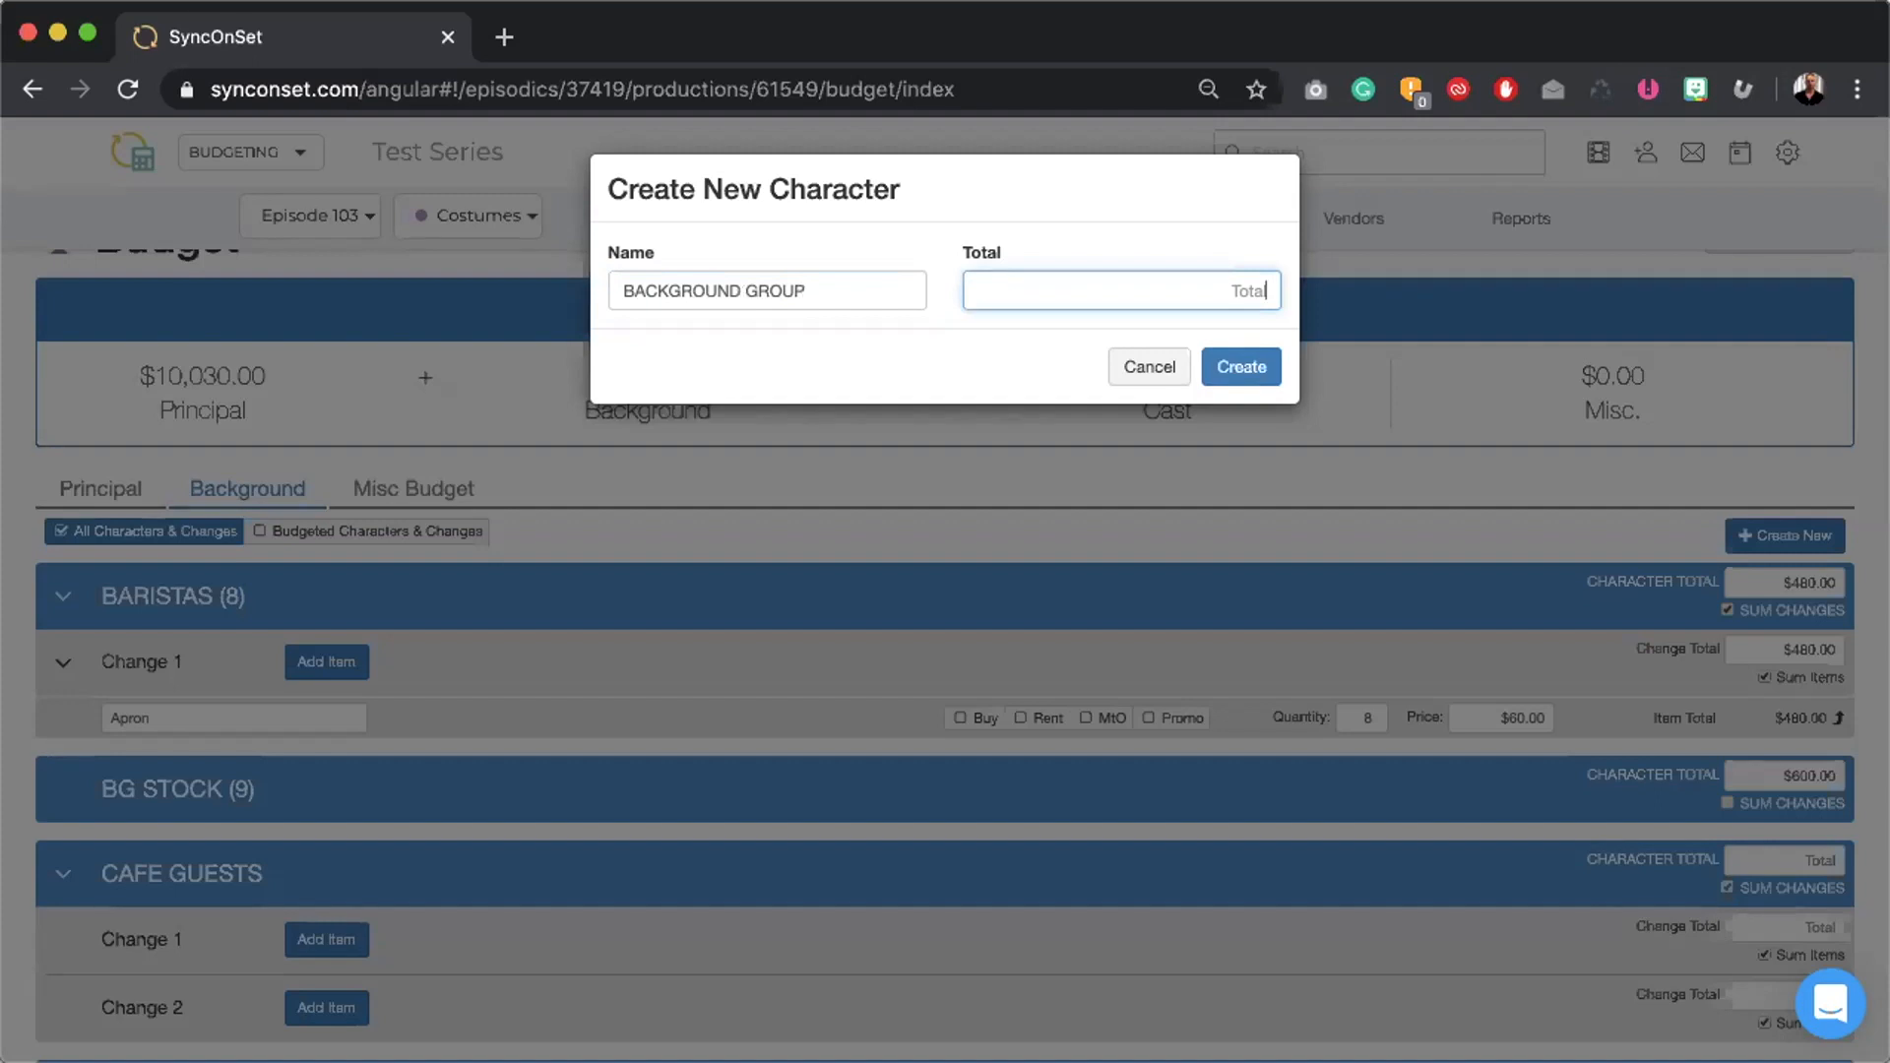
type("5000")
left_click(1229, 358)
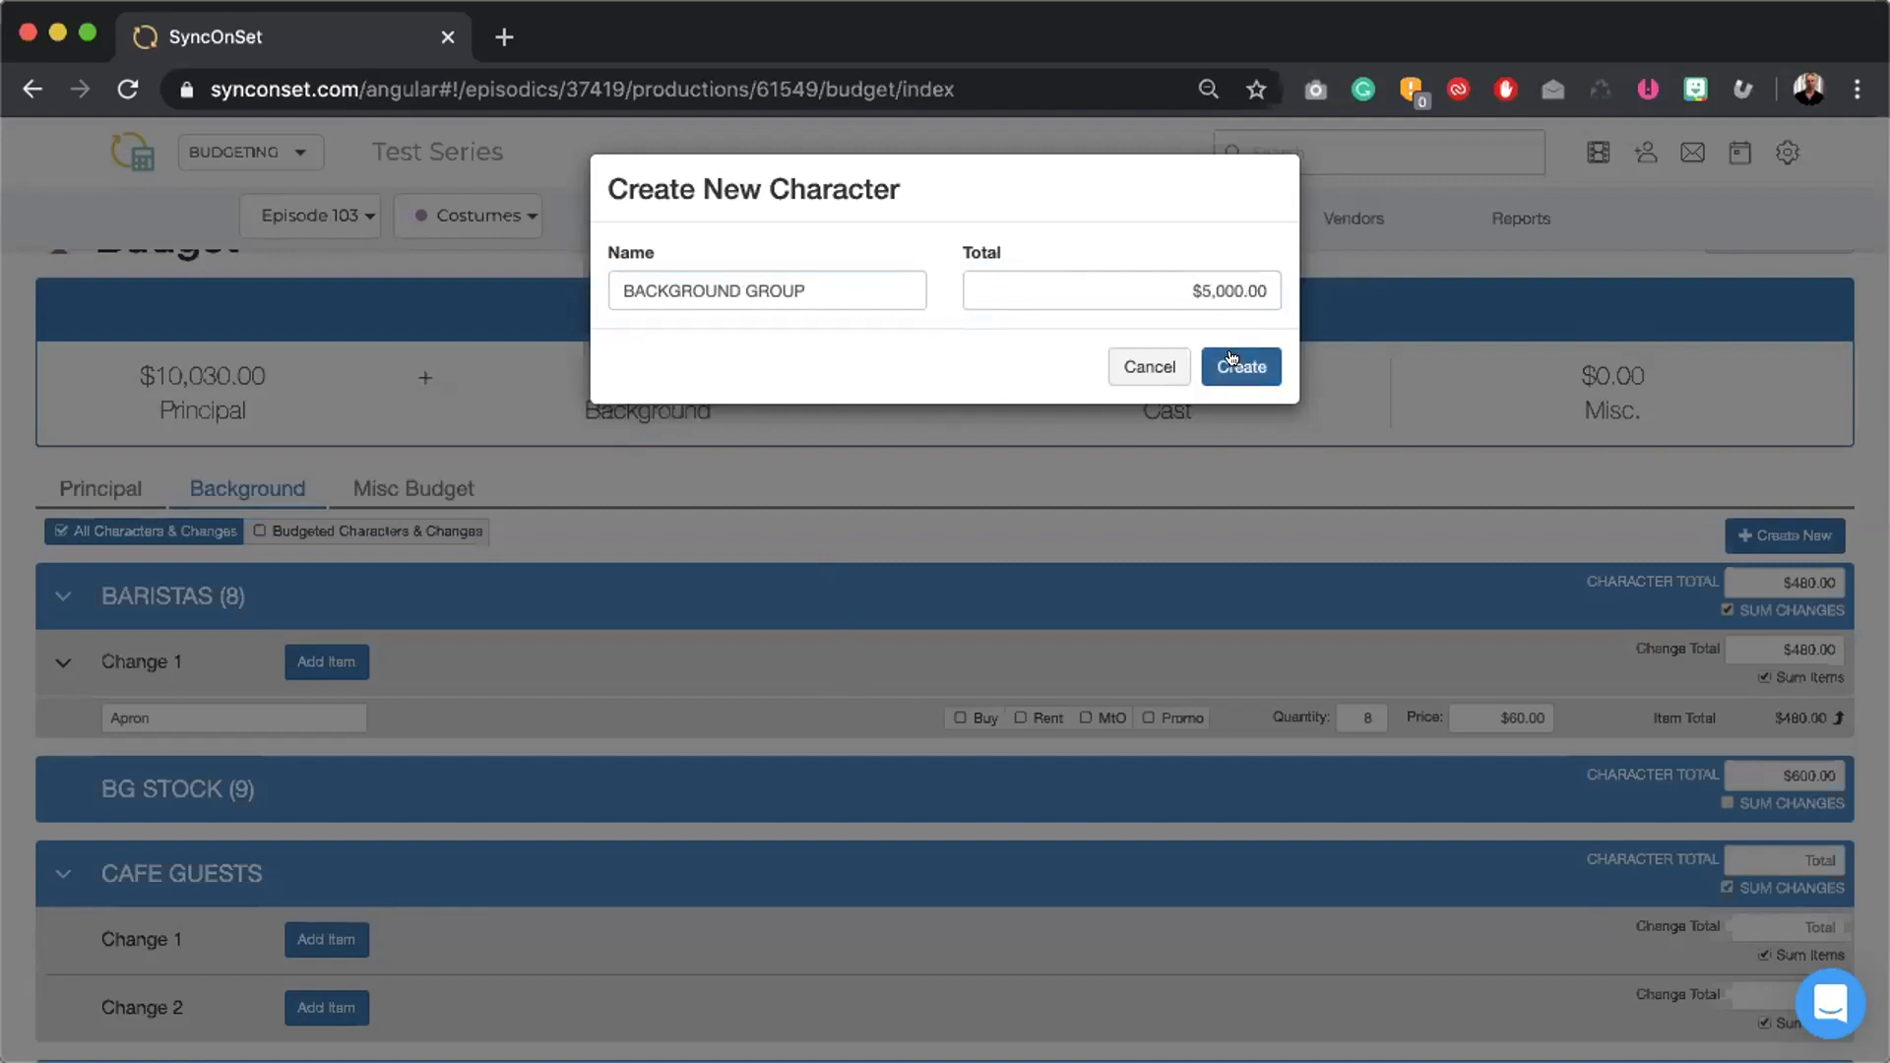
left_click(1232, 361)
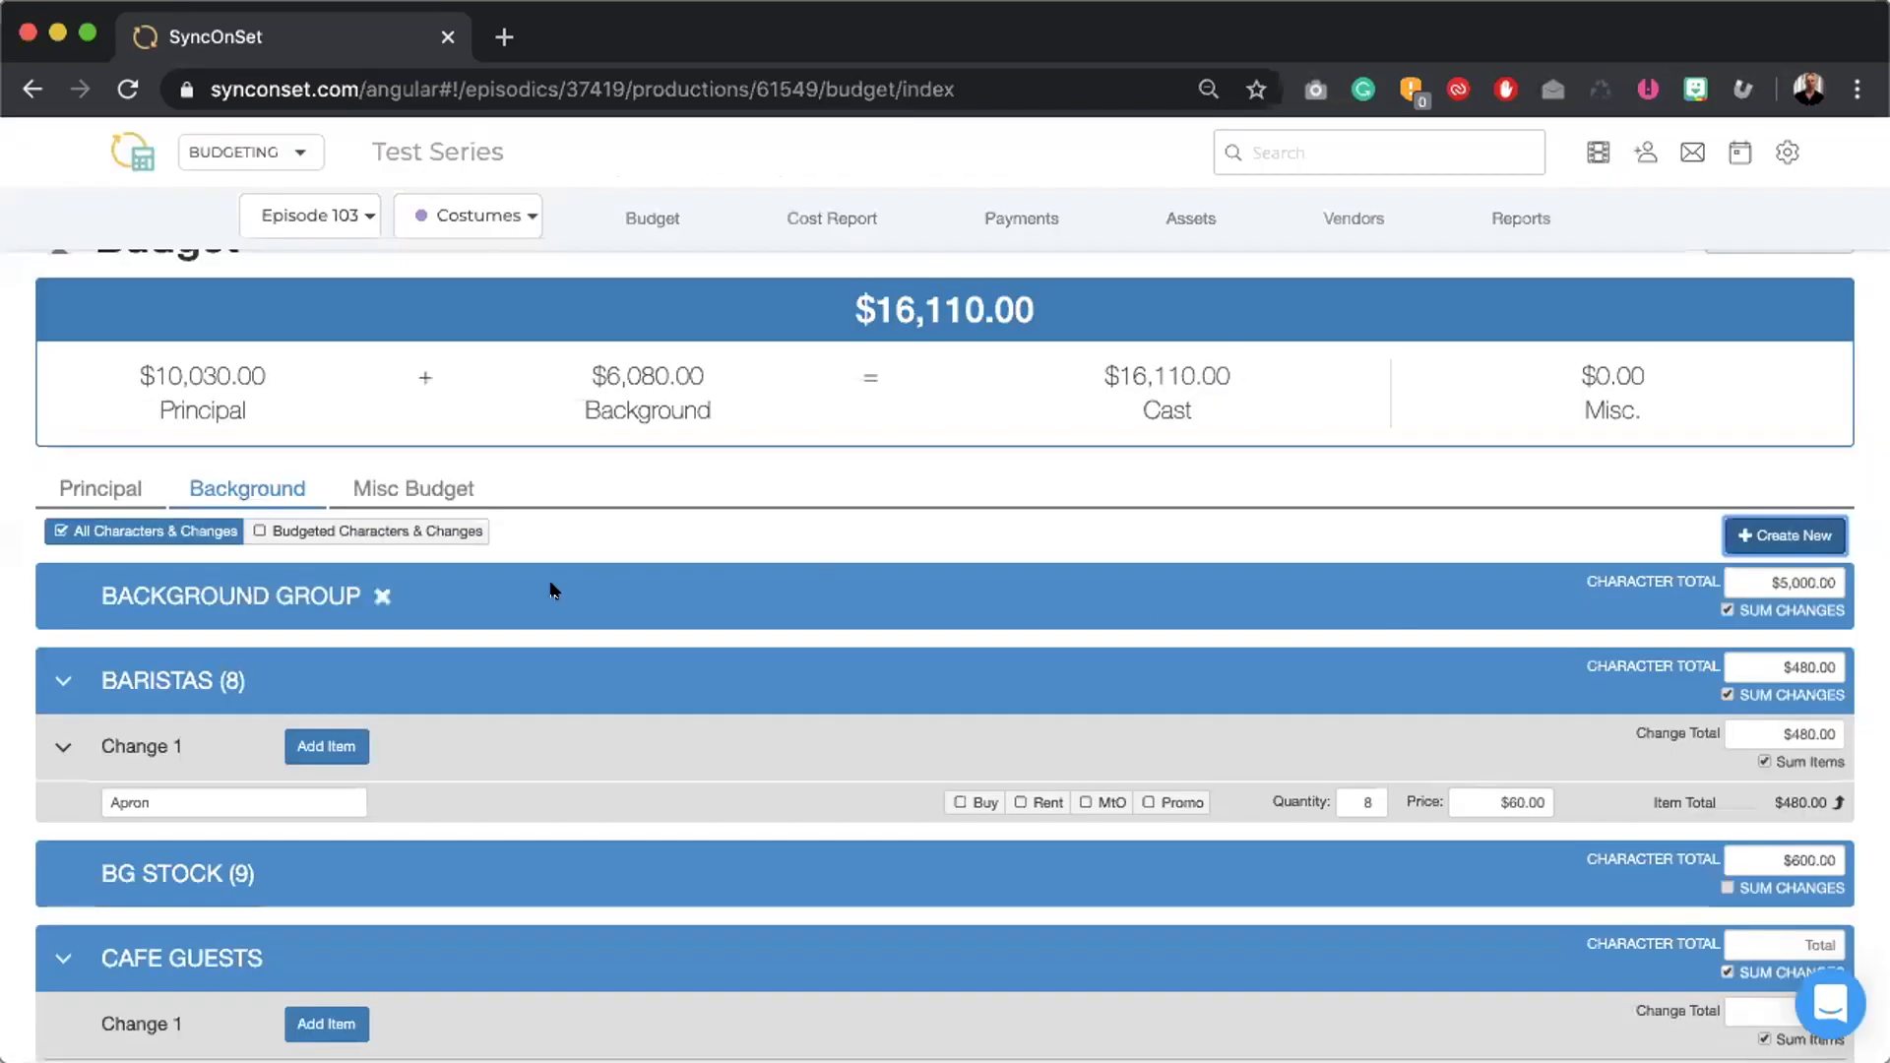
- Remove Baristas, BG Stock, Cafe Guests, Library Patrons and Pedestrians from the background budget
scroll(273, 413, "down", 3)
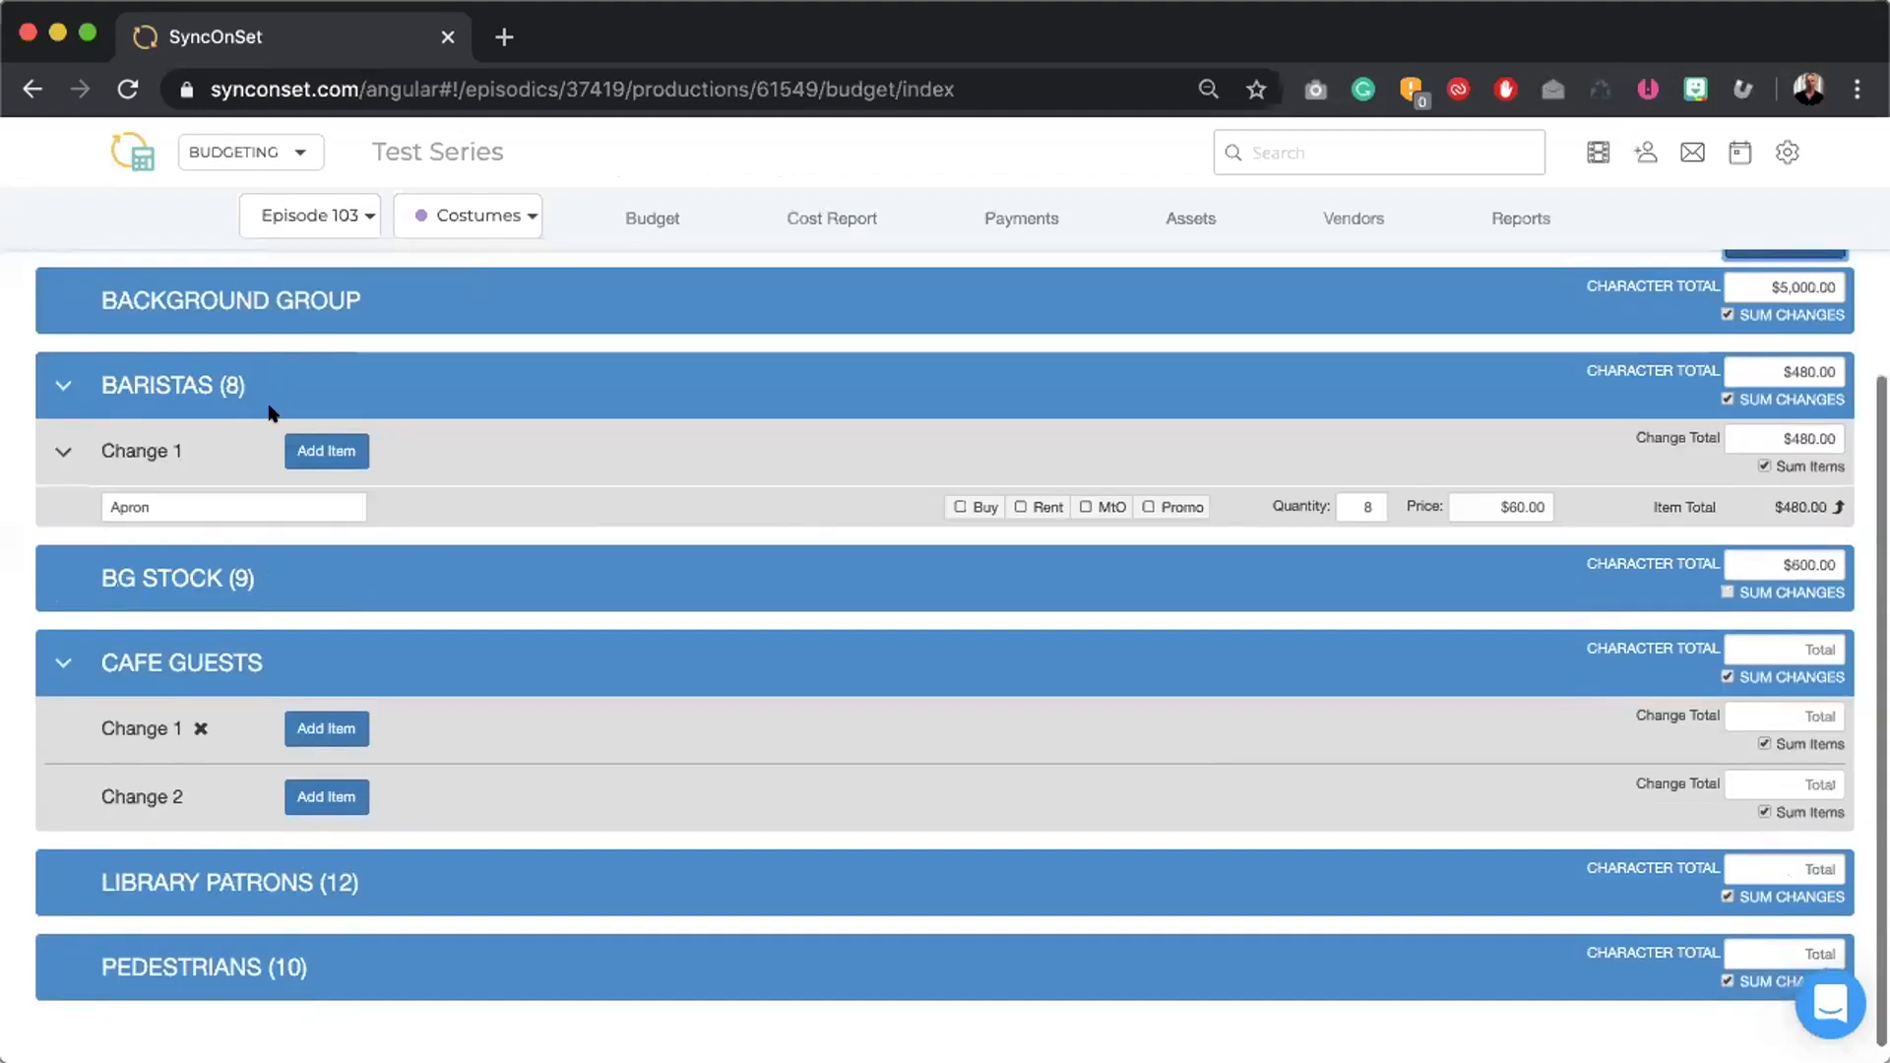
mouse_move(278, 372)
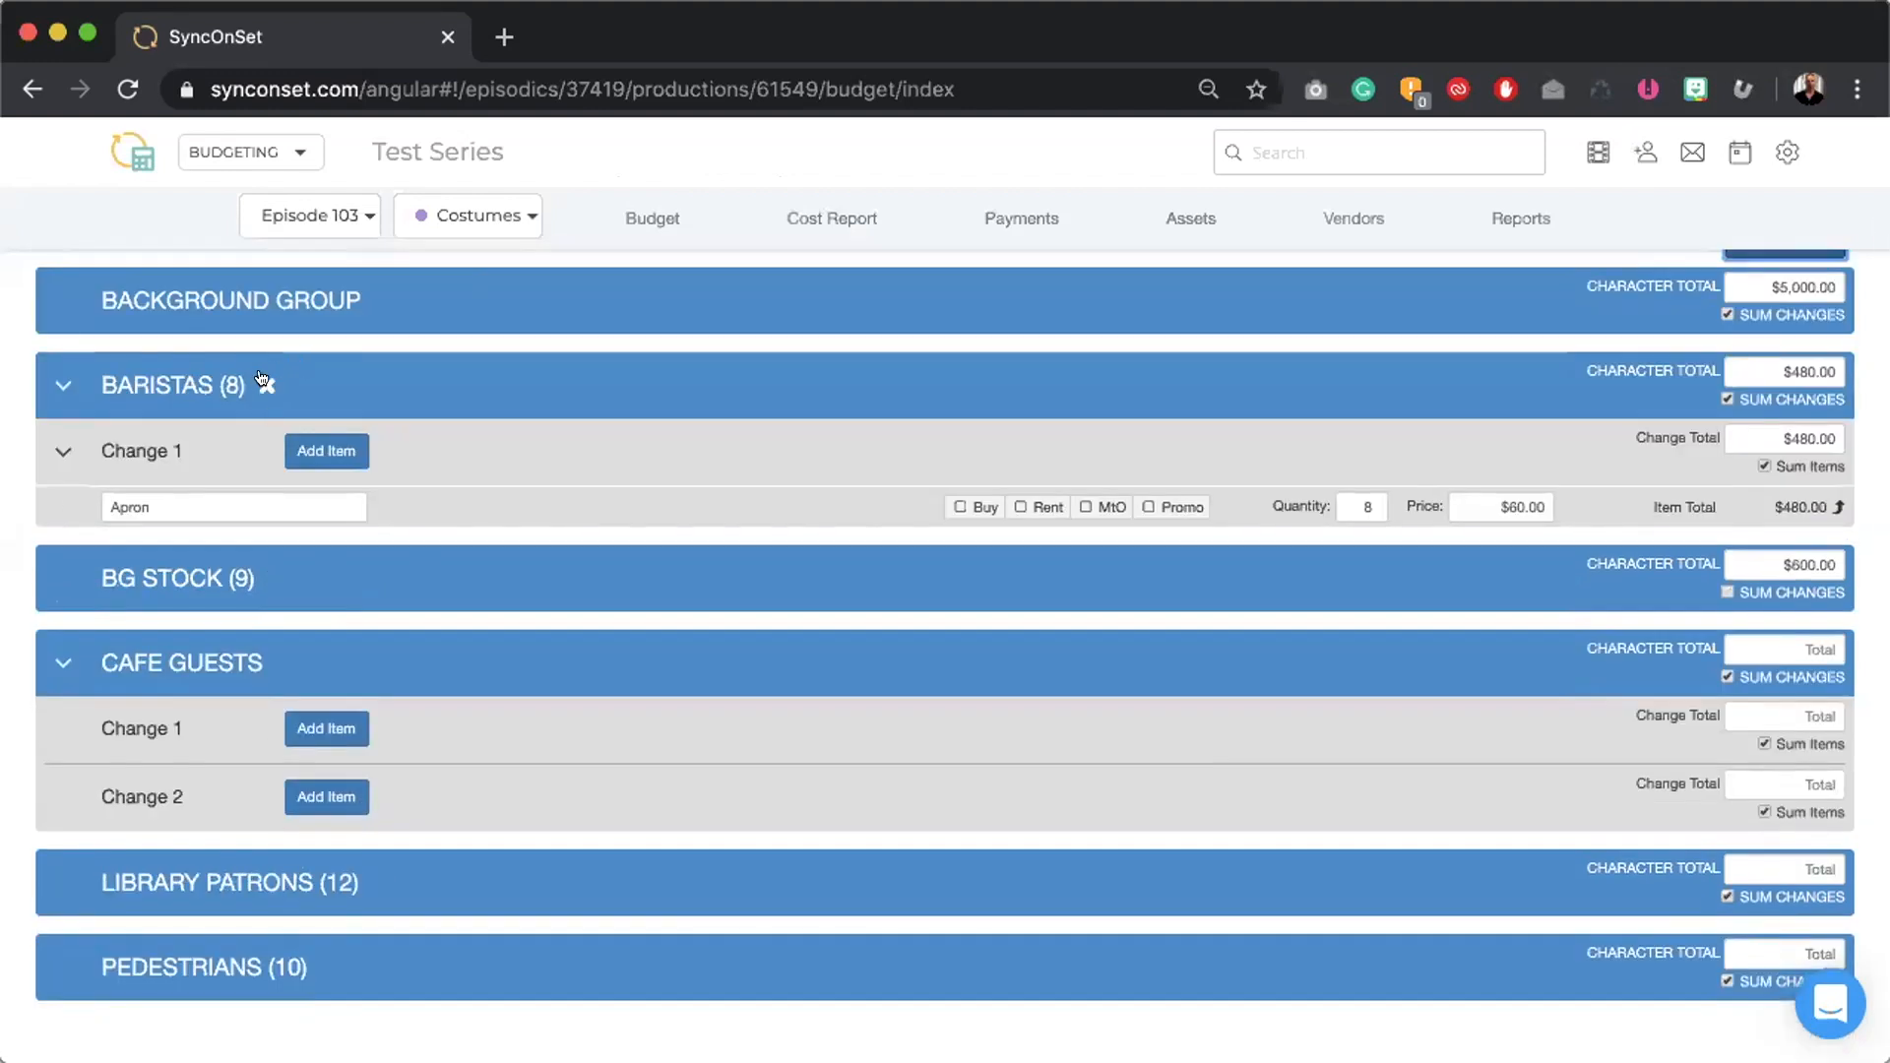
left_click(264, 382)
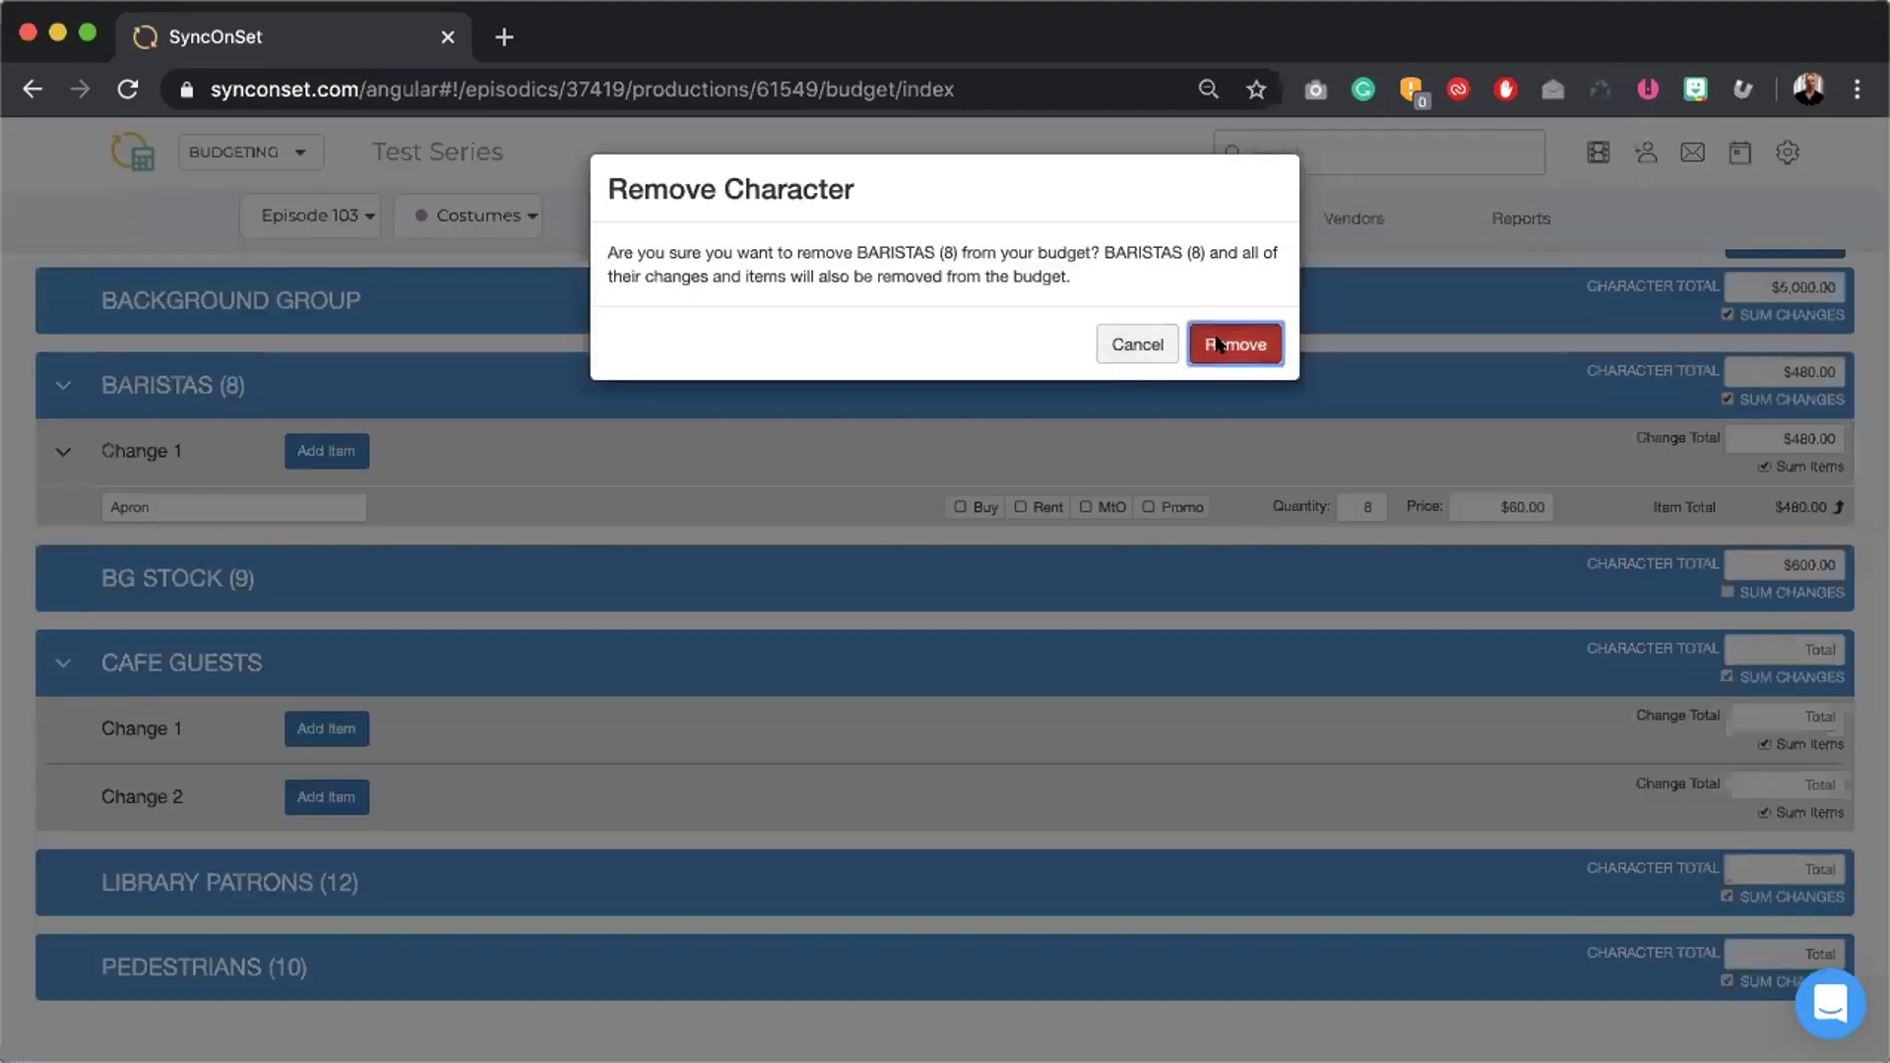
left_click(1236, 342)
left_click(274, 559)
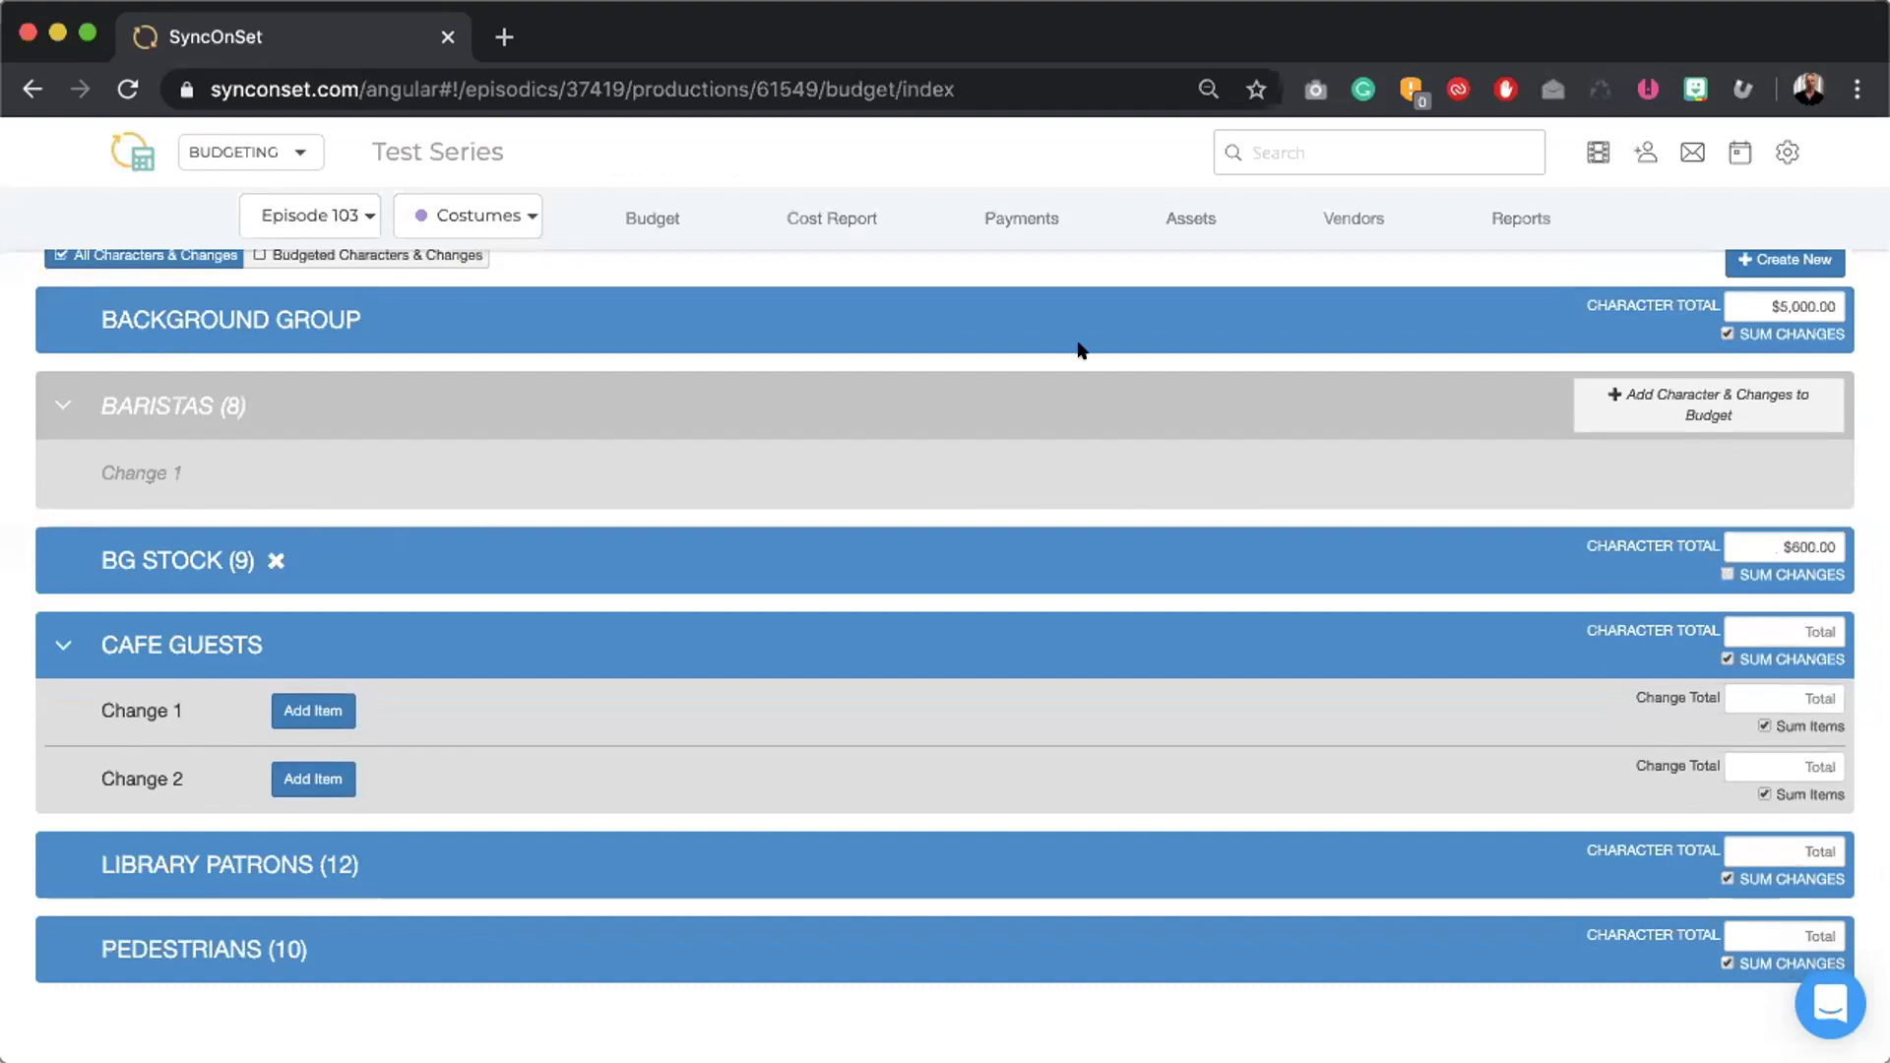
left_click(1250, 346)
left_click(270, 642)
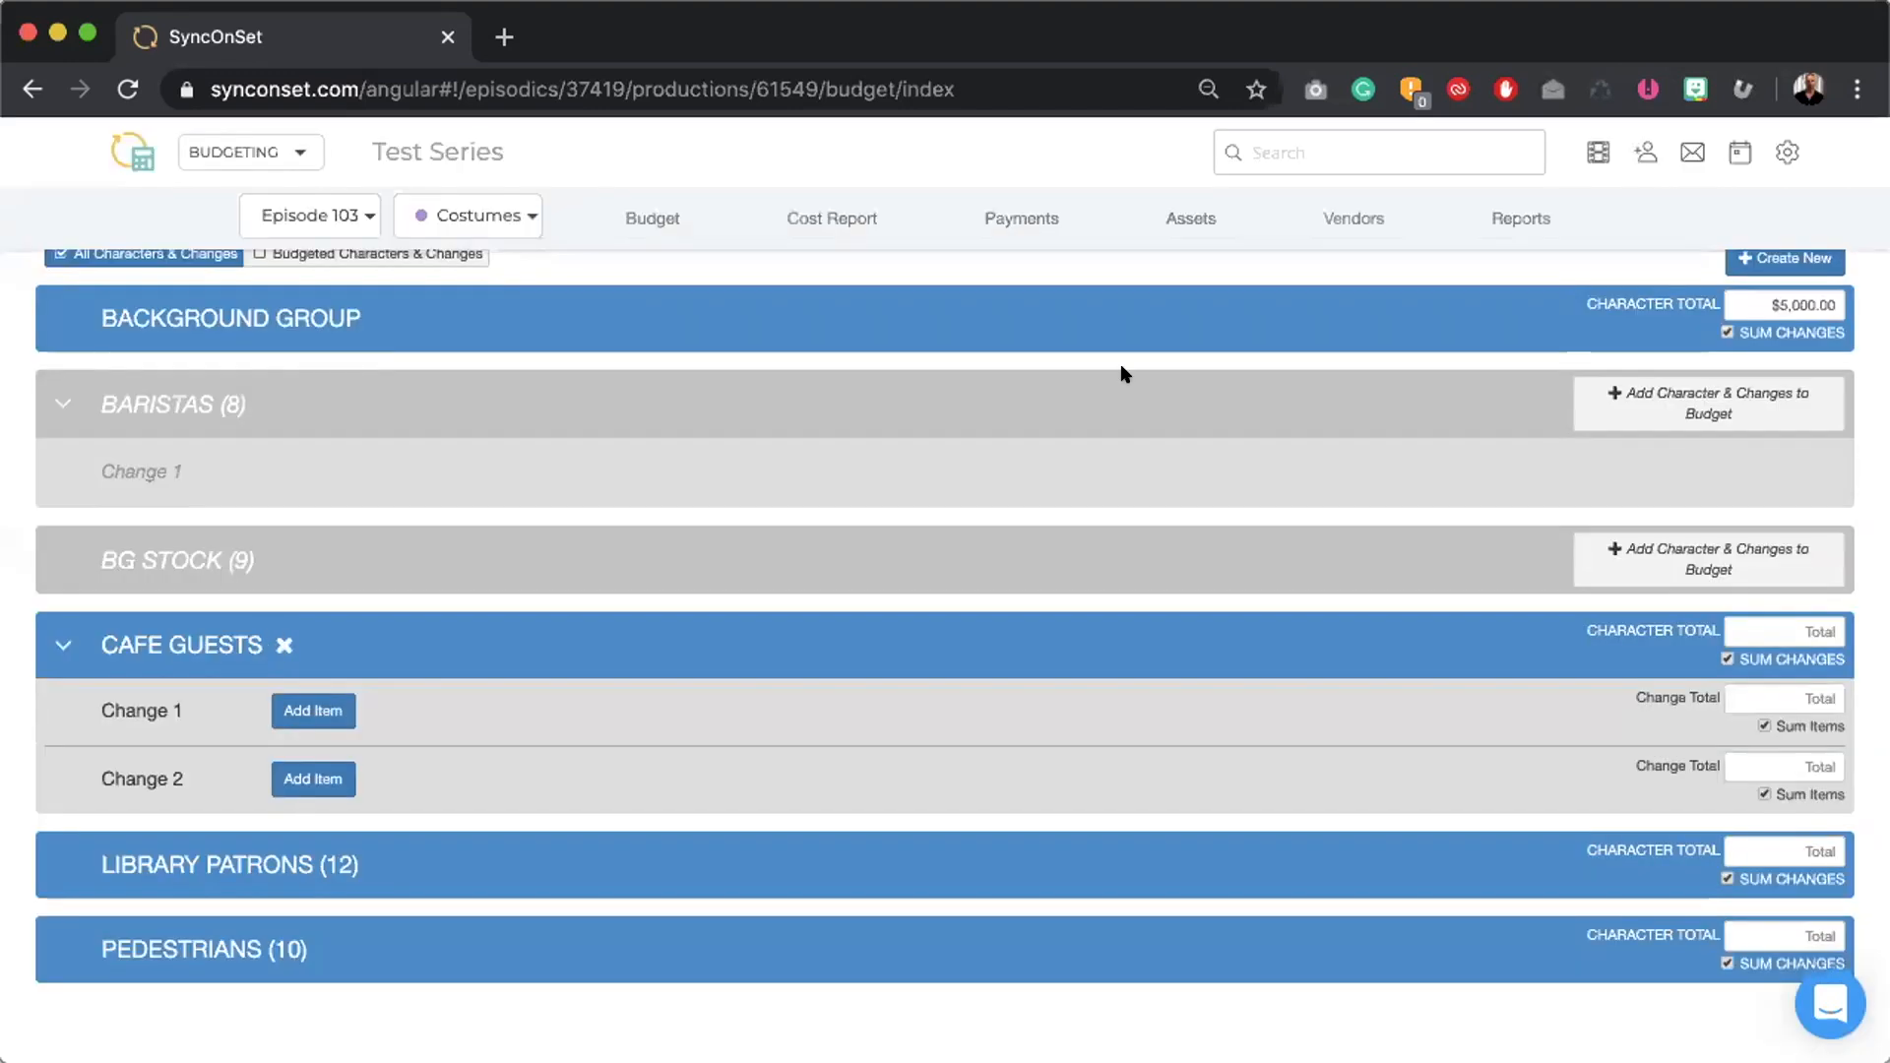
left_click(1231, 345)
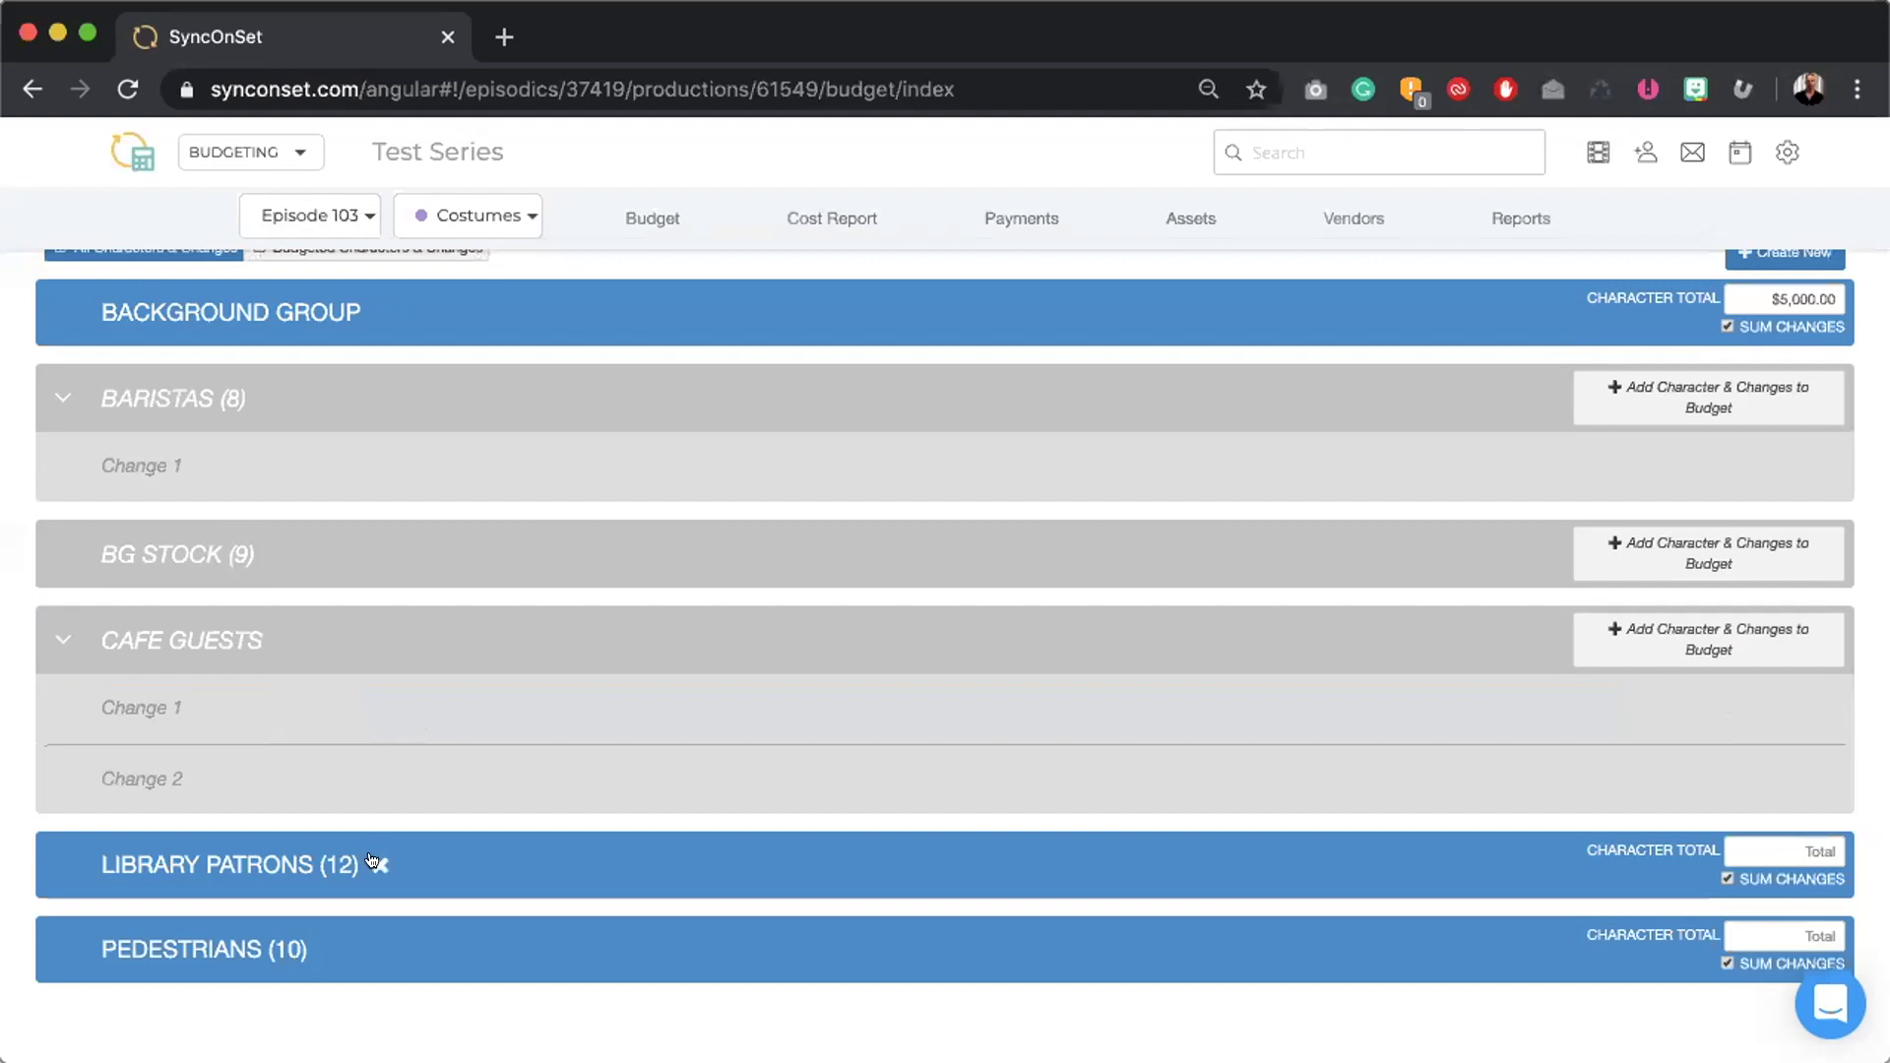
left_click(379, 864)
left_click(1233, 345)
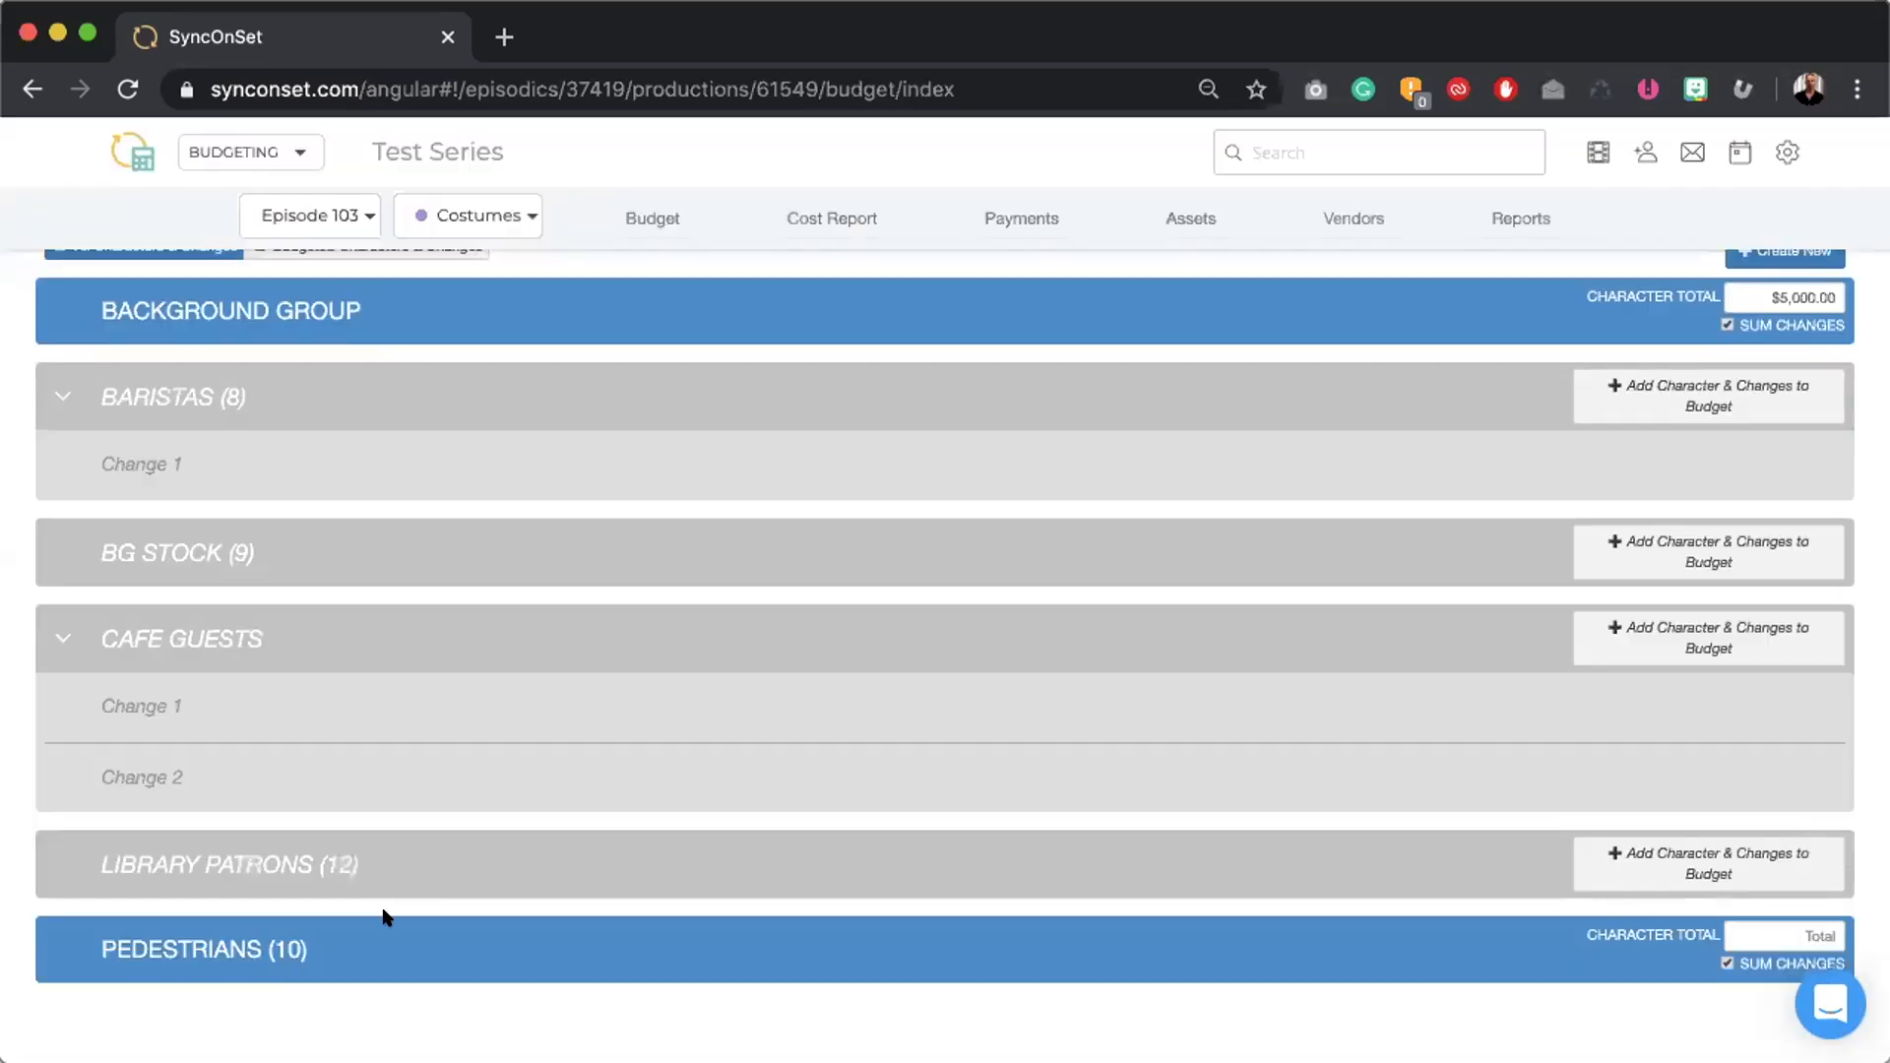
left_click(321, 949)
left_click(1233, 345)
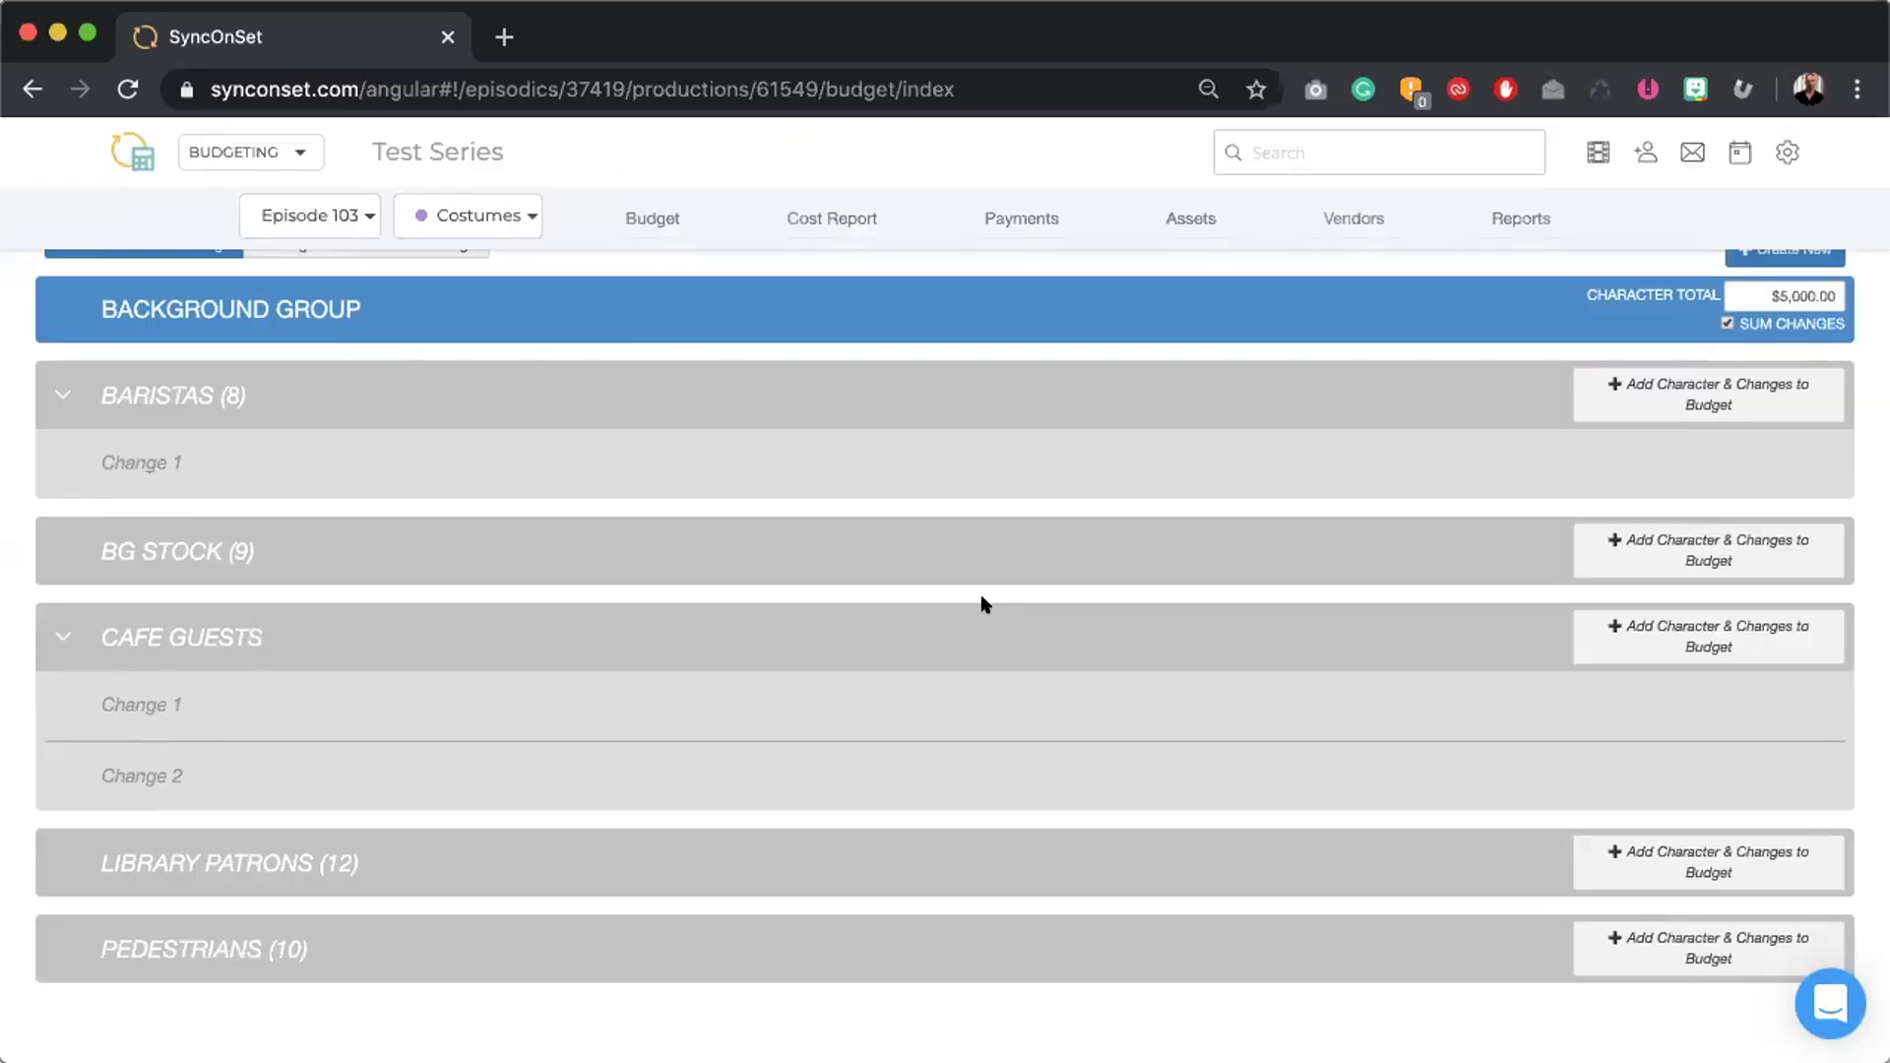
- Rename the ALTERATIONS item in the miscellaneous budget as LUNCH
scroll(984, 604, "up", 4)
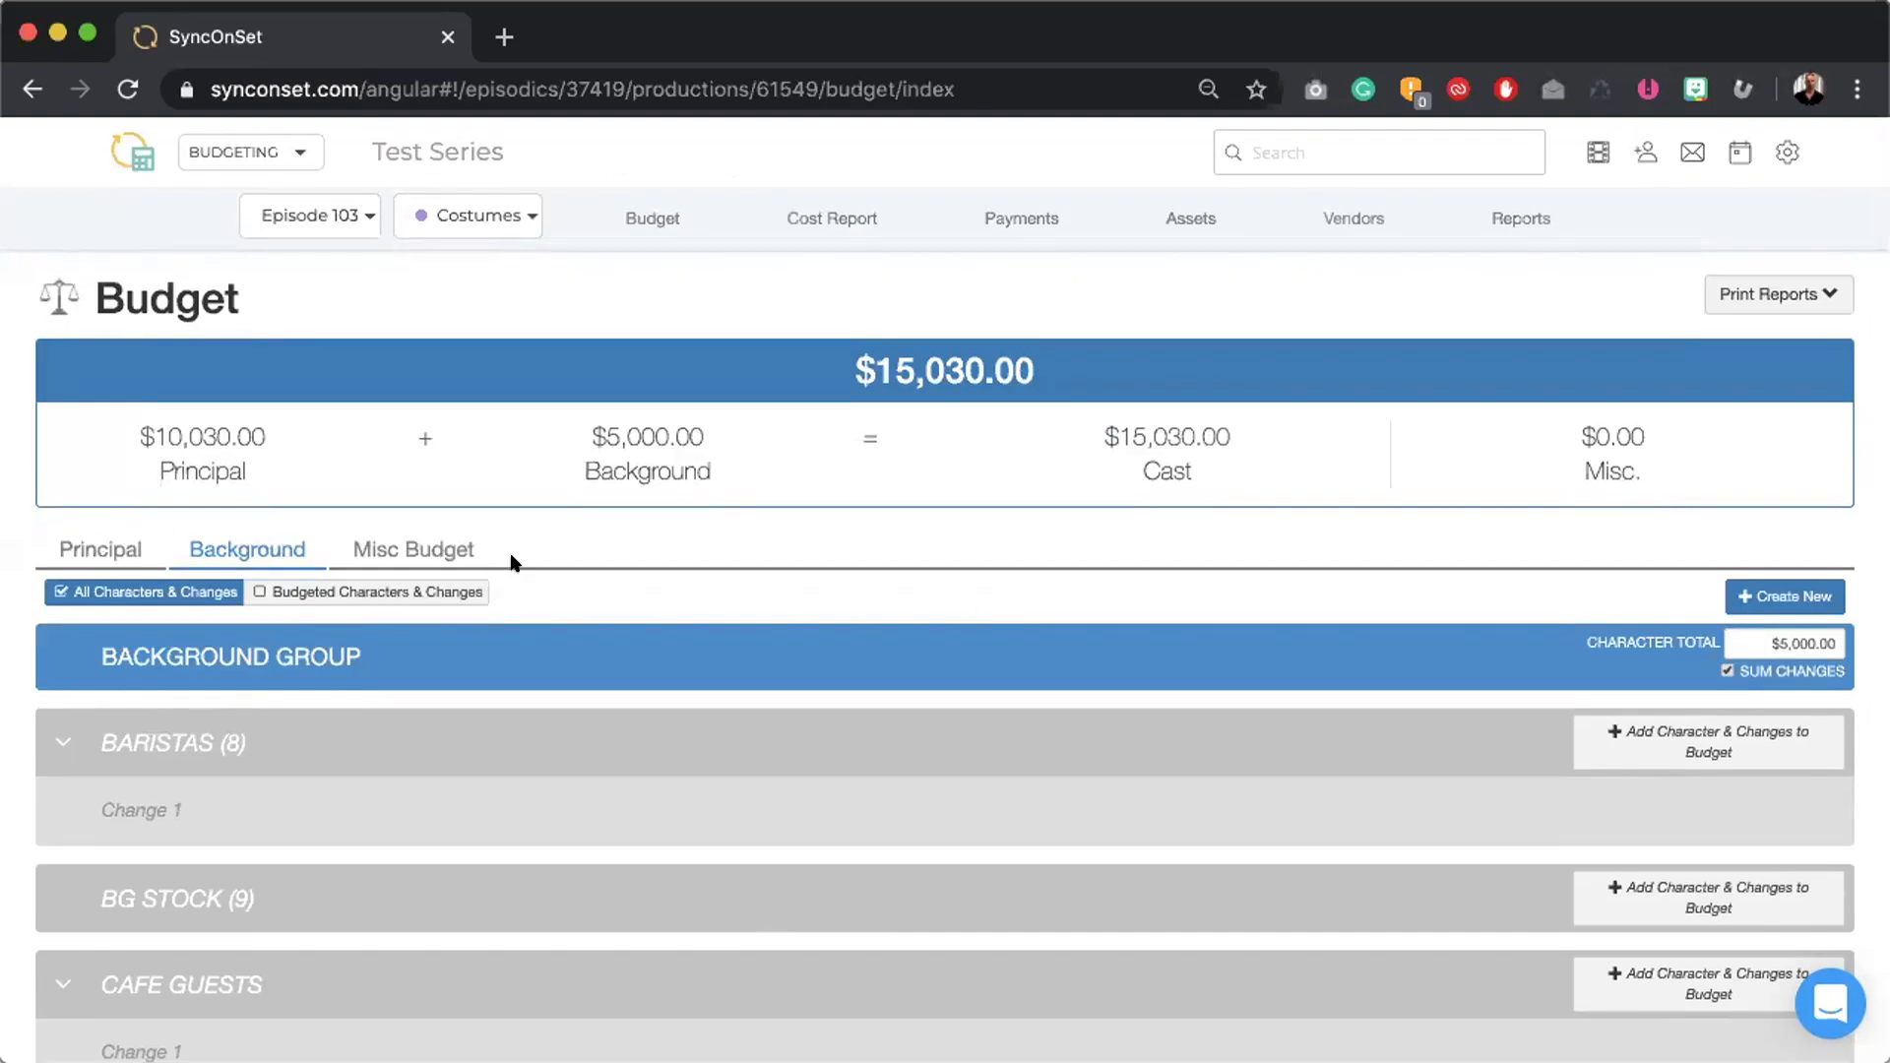
left_click(426, 545)
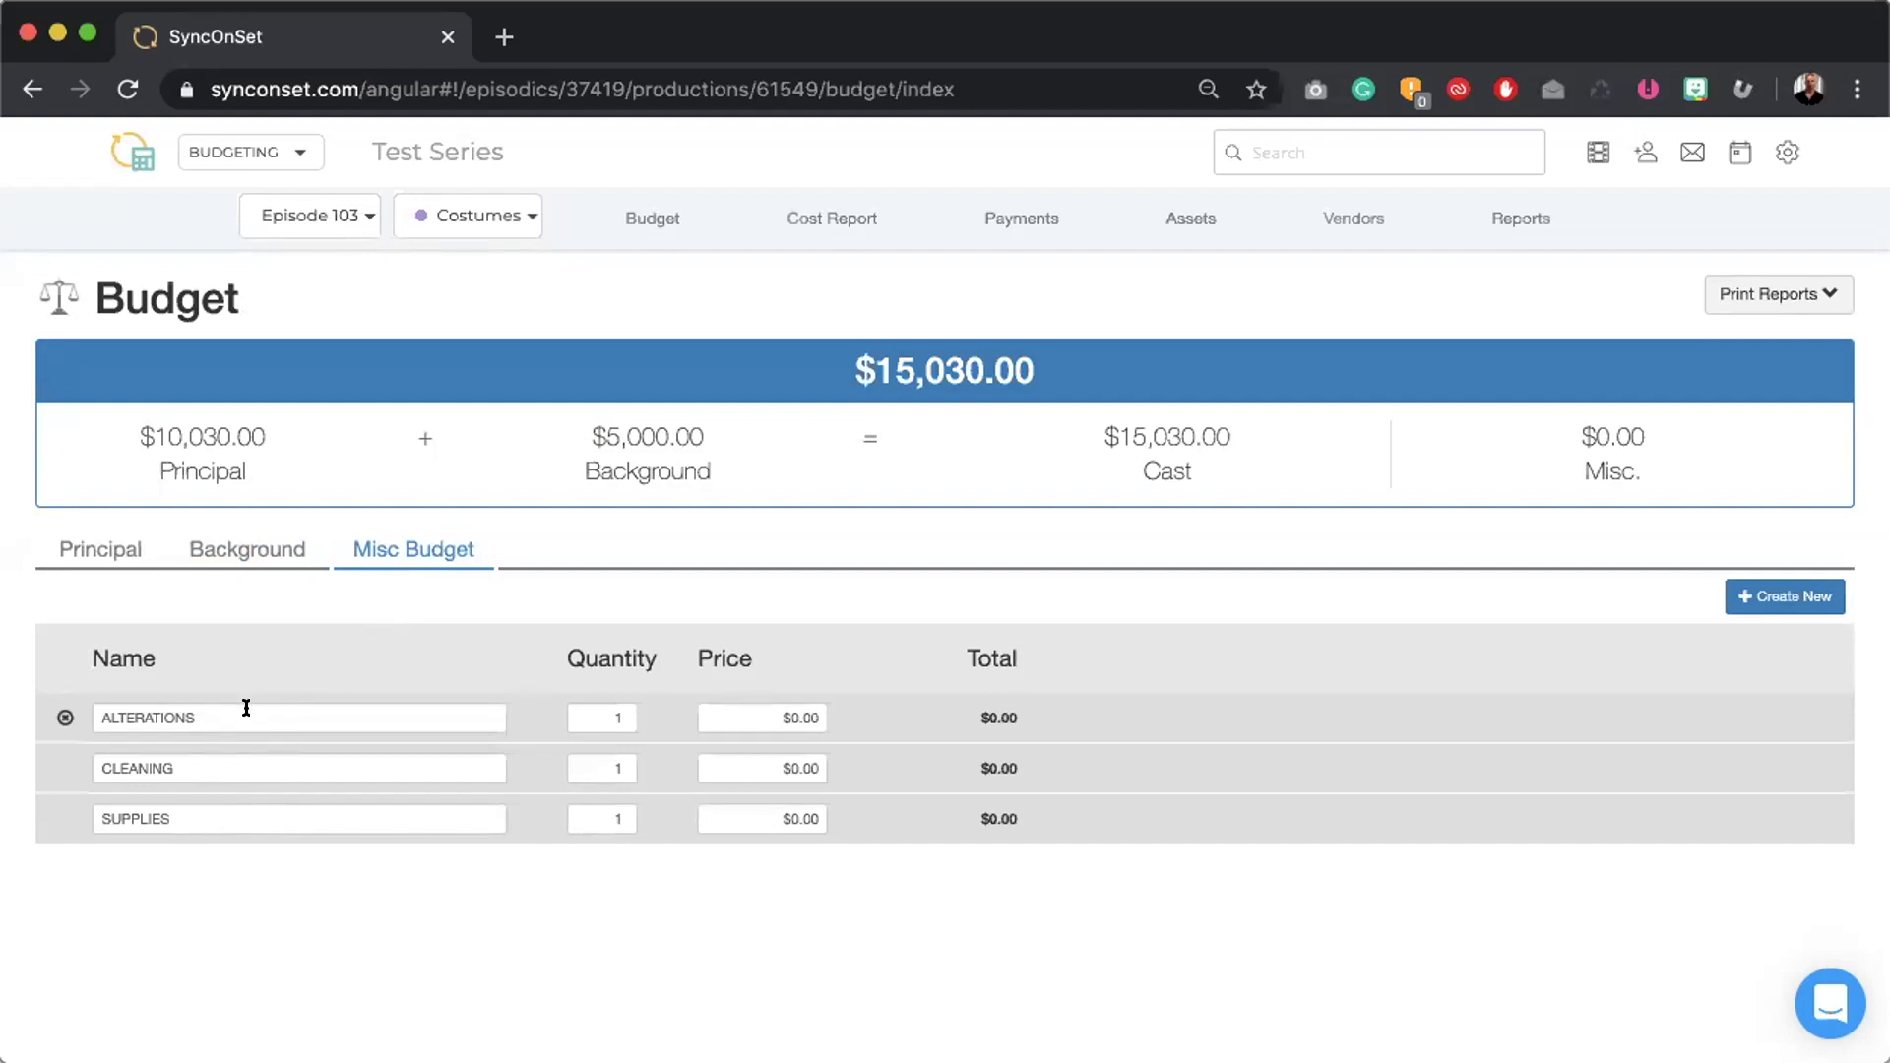
left_click_drag(227, 712, 111, 722)
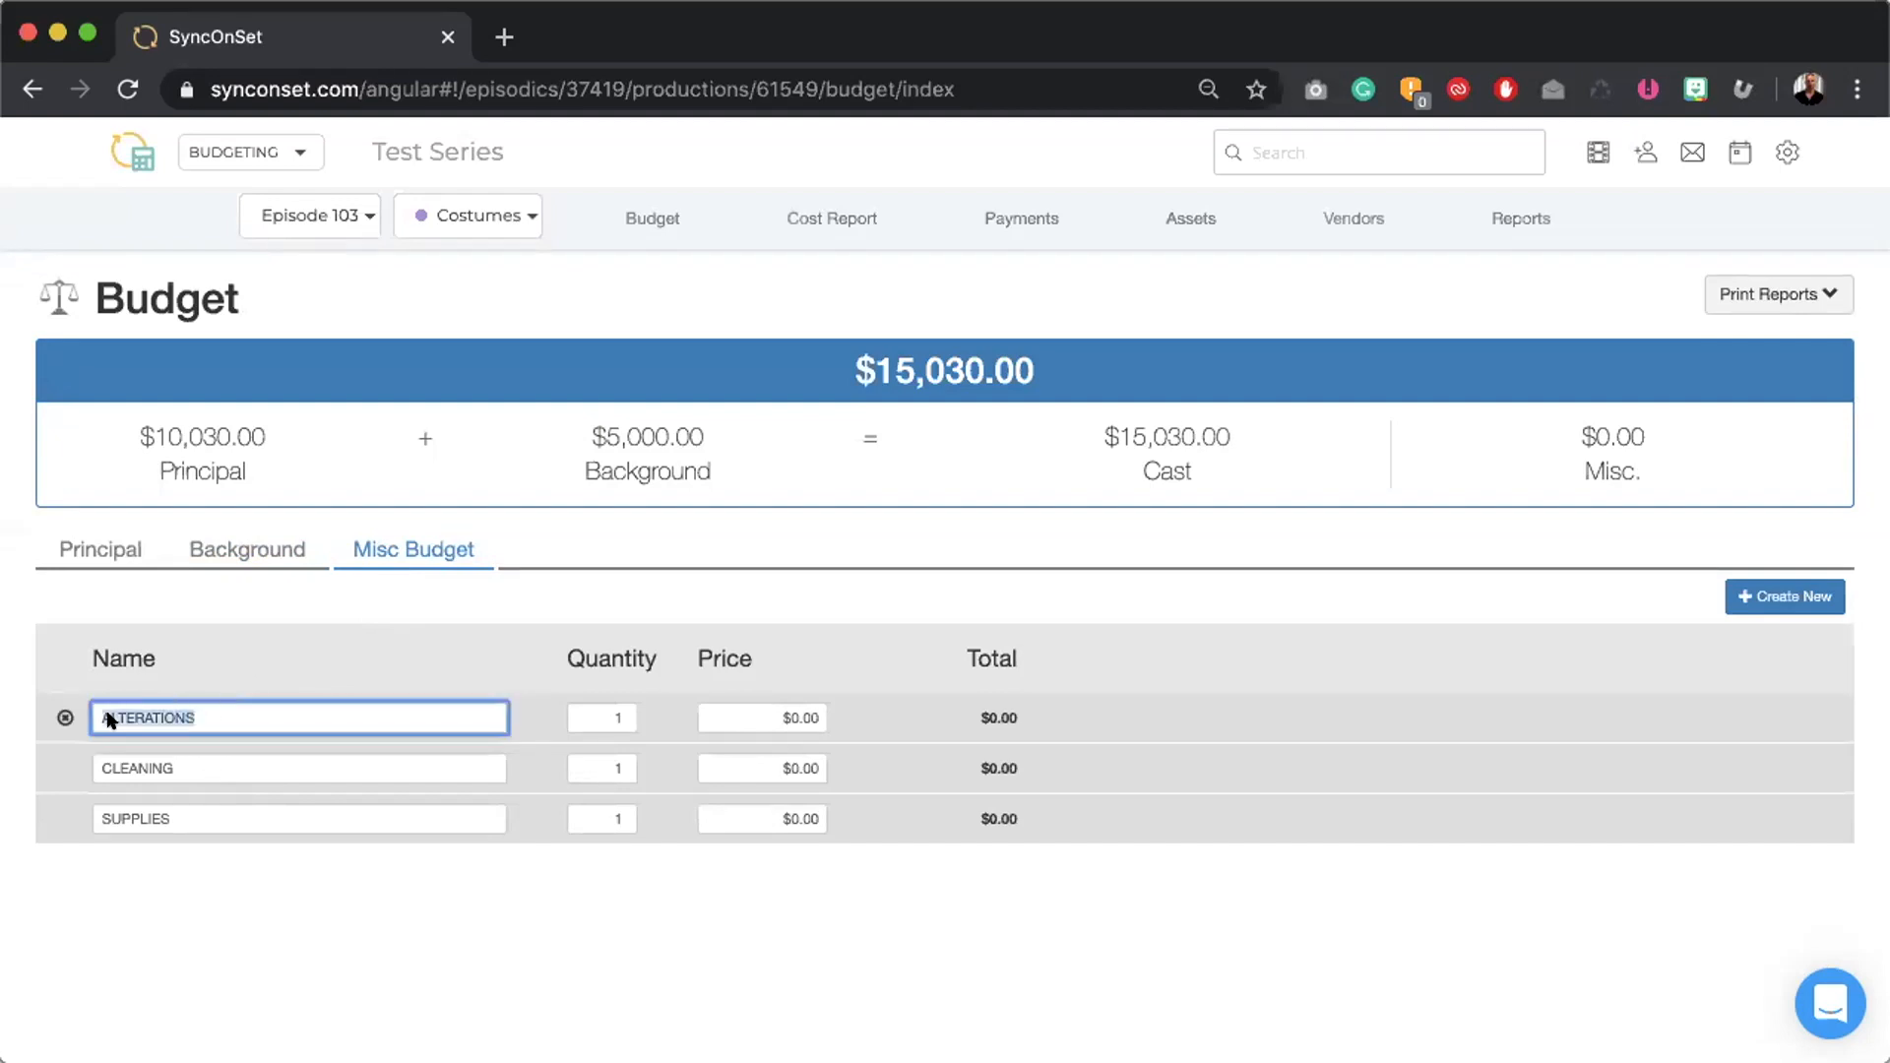
type("LUNCH")
left_click(374, 622)
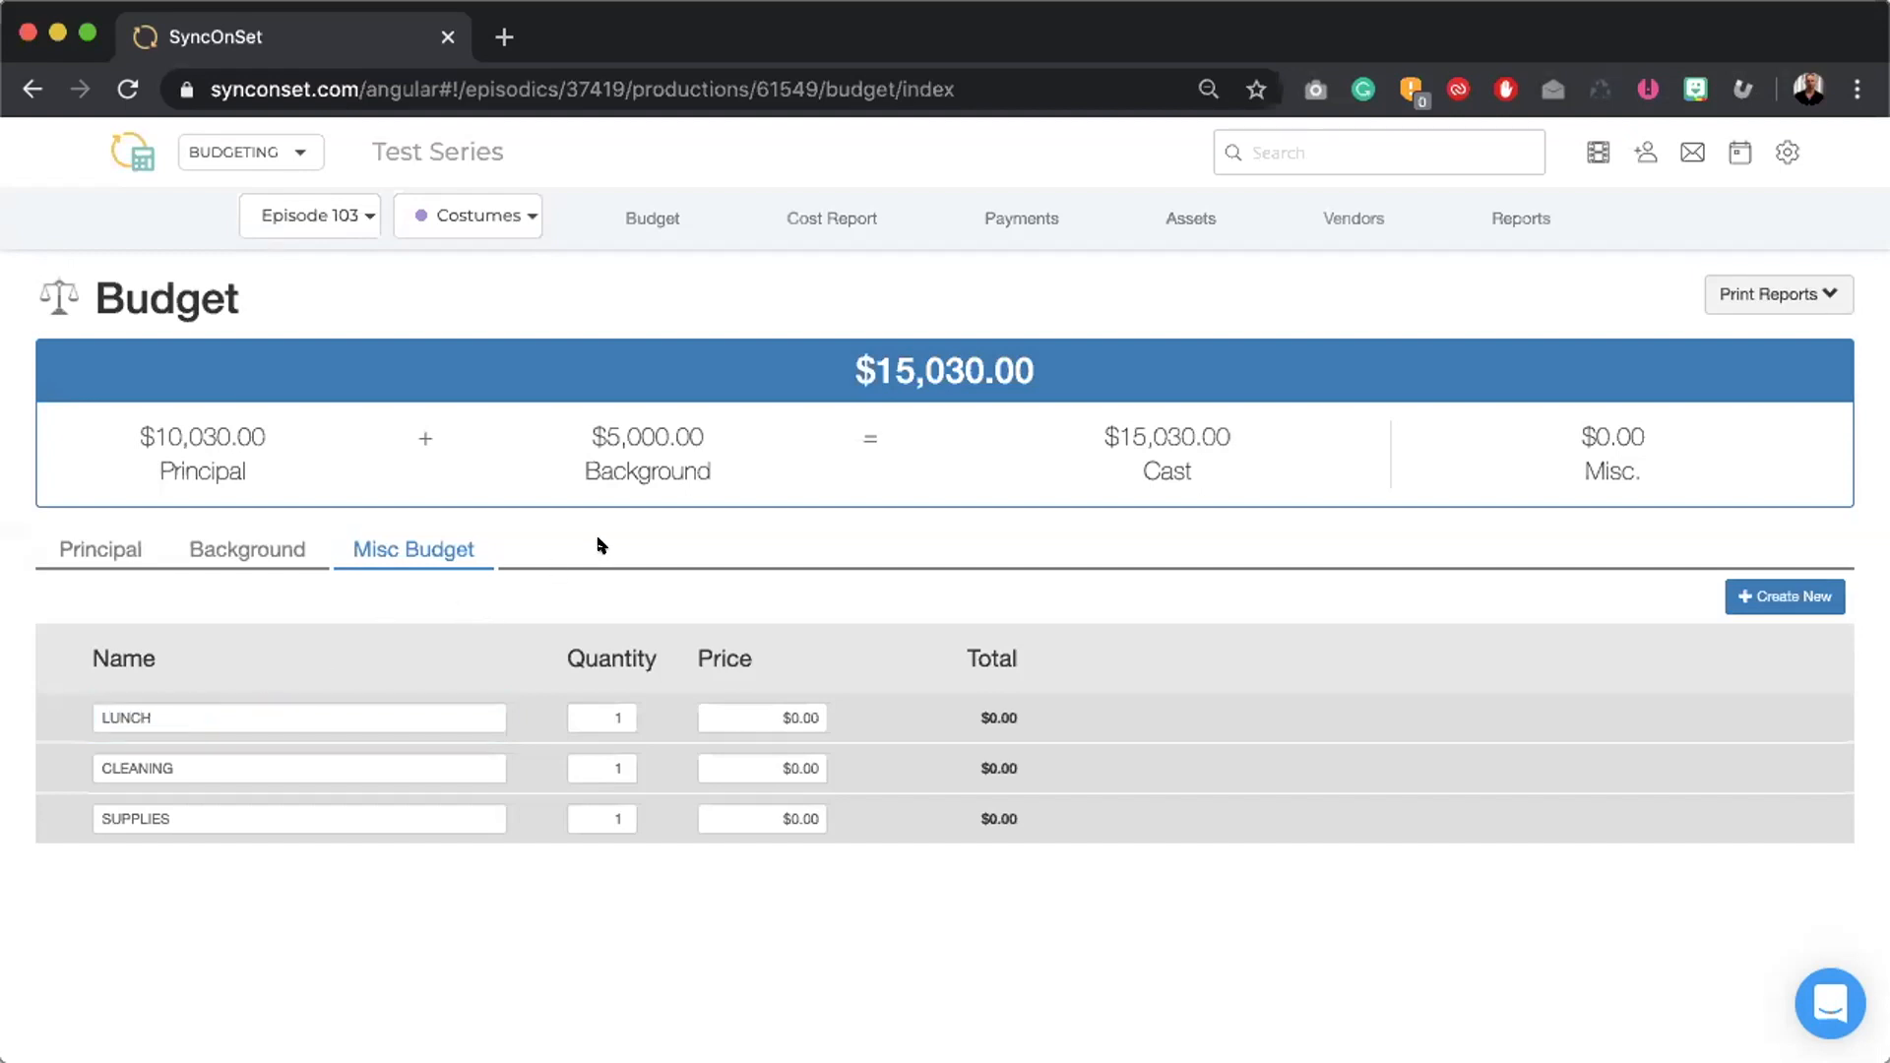
- Open the cost report and examine its miscellaneous items money tracking, including the ALTERATIONS line
left_click(829, 216)
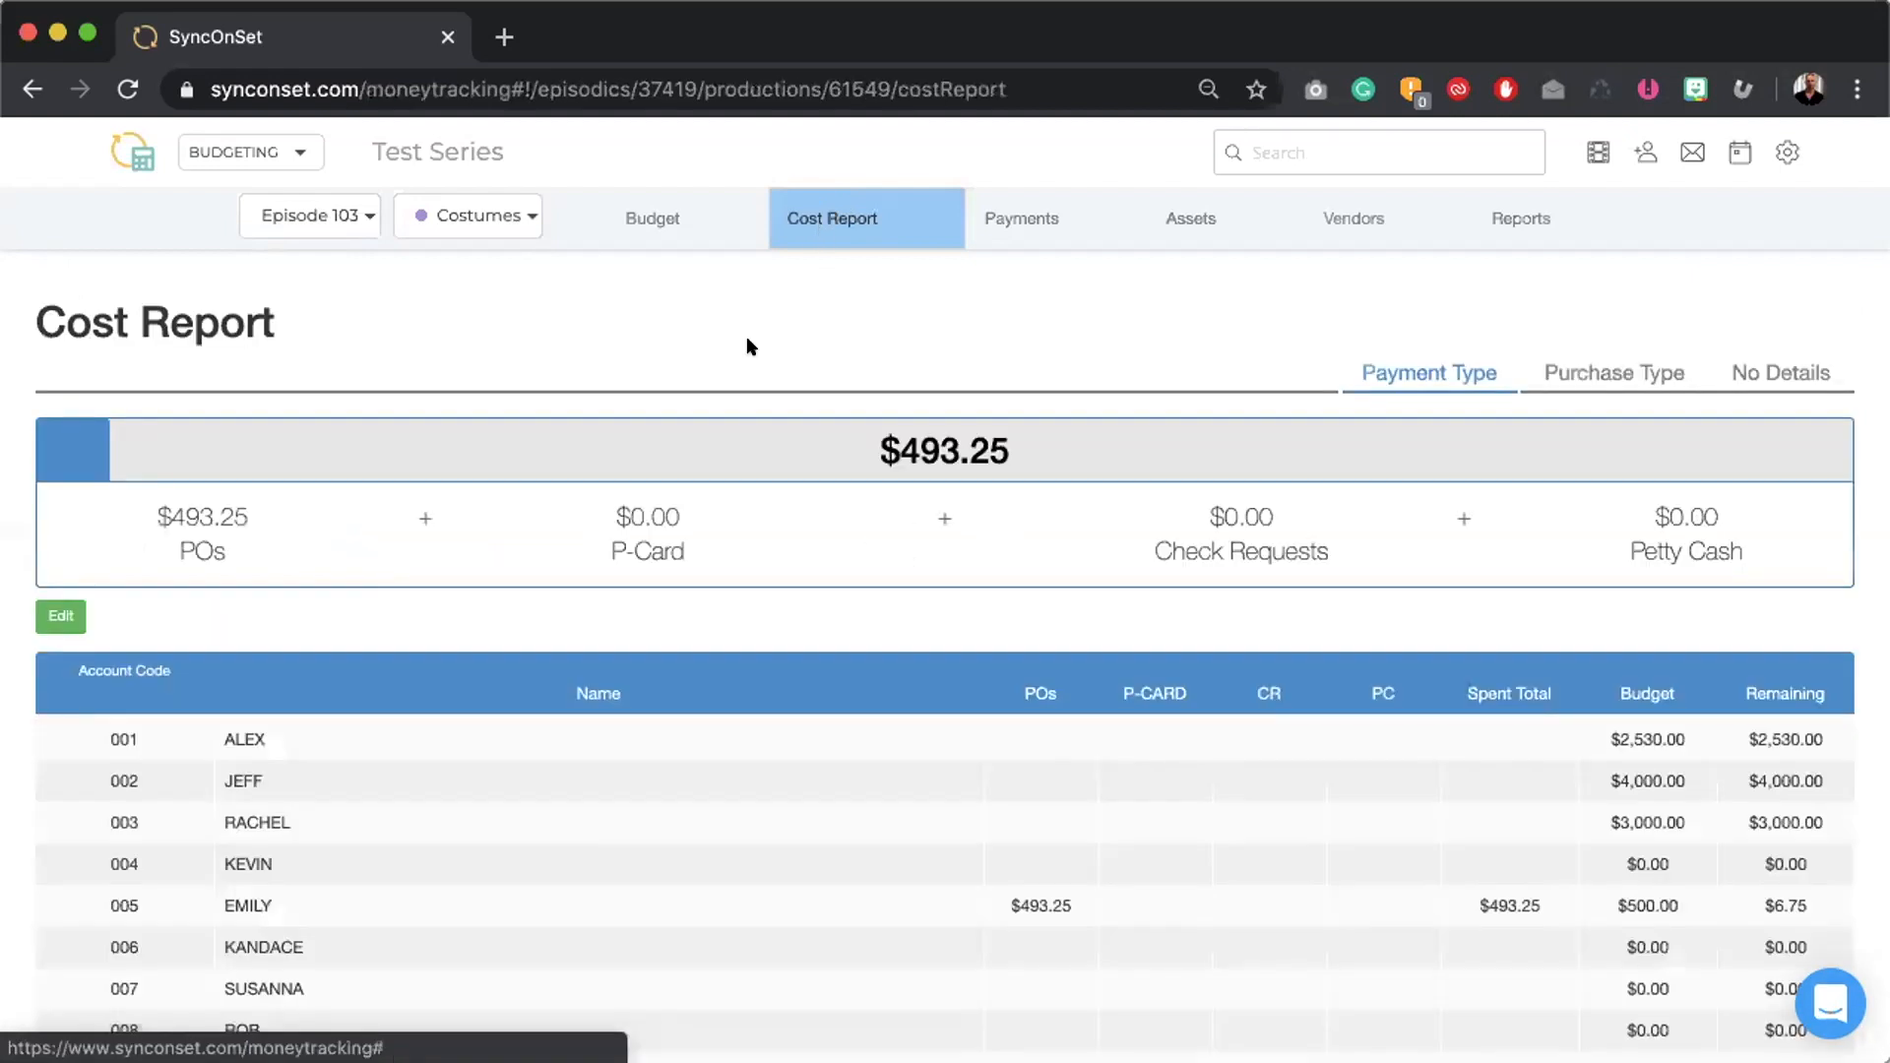
scroll(604, 618, "down", 20)
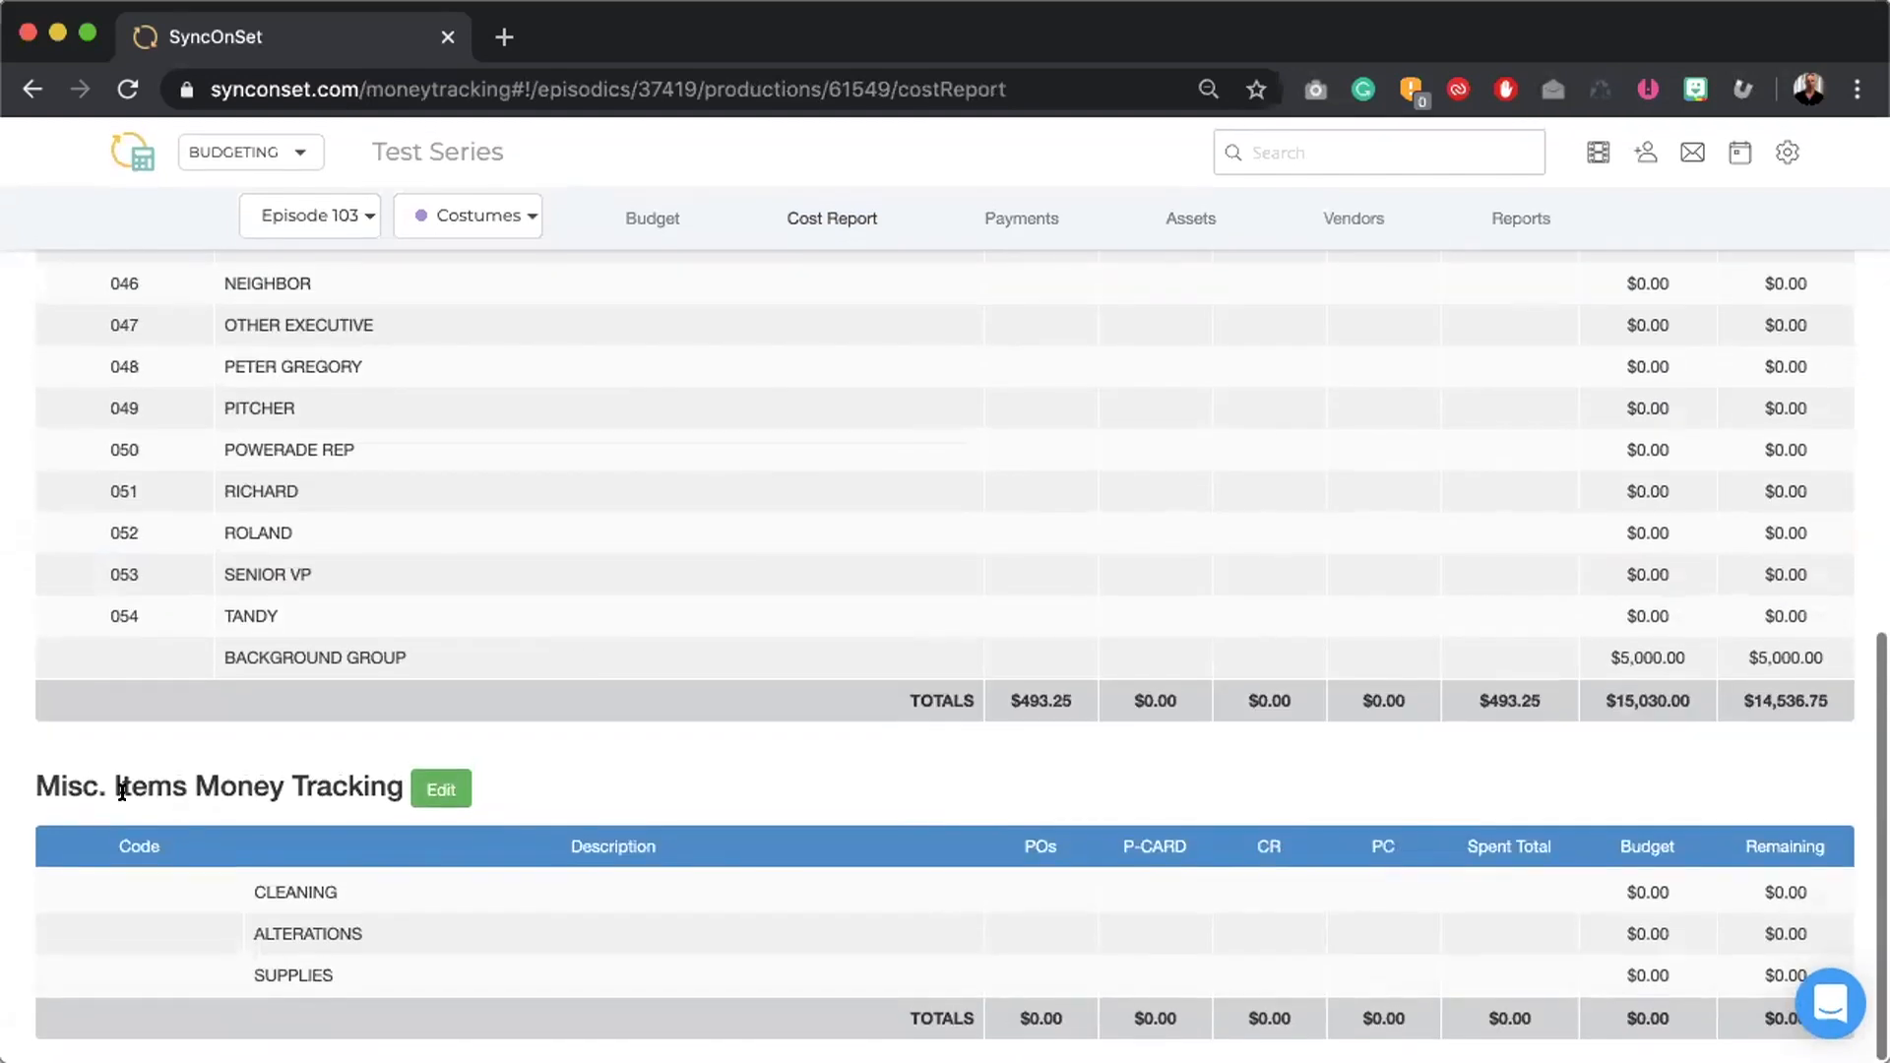
left_click_drag(366, 933, 273, 933)
left_click(485, 925)
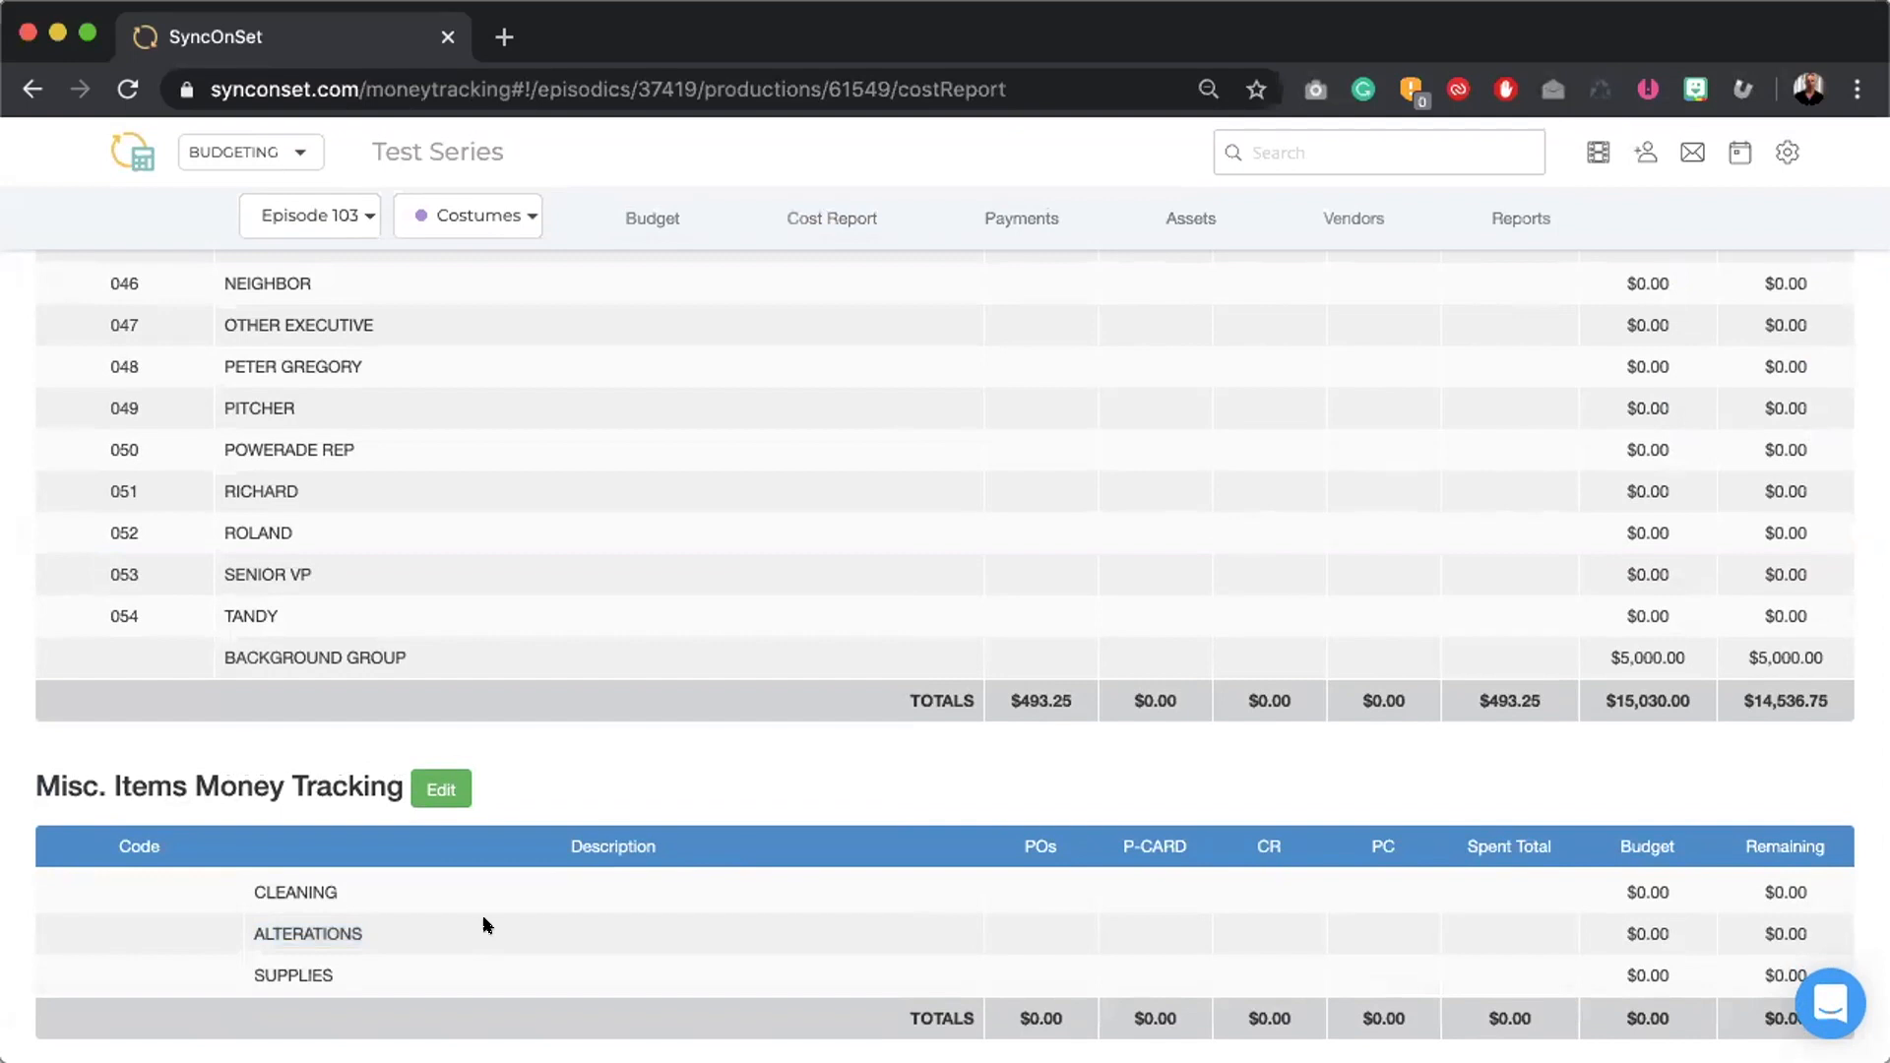
- Return to the miscellaneous budget and remove the LUNCH item
left_click(660, 213)
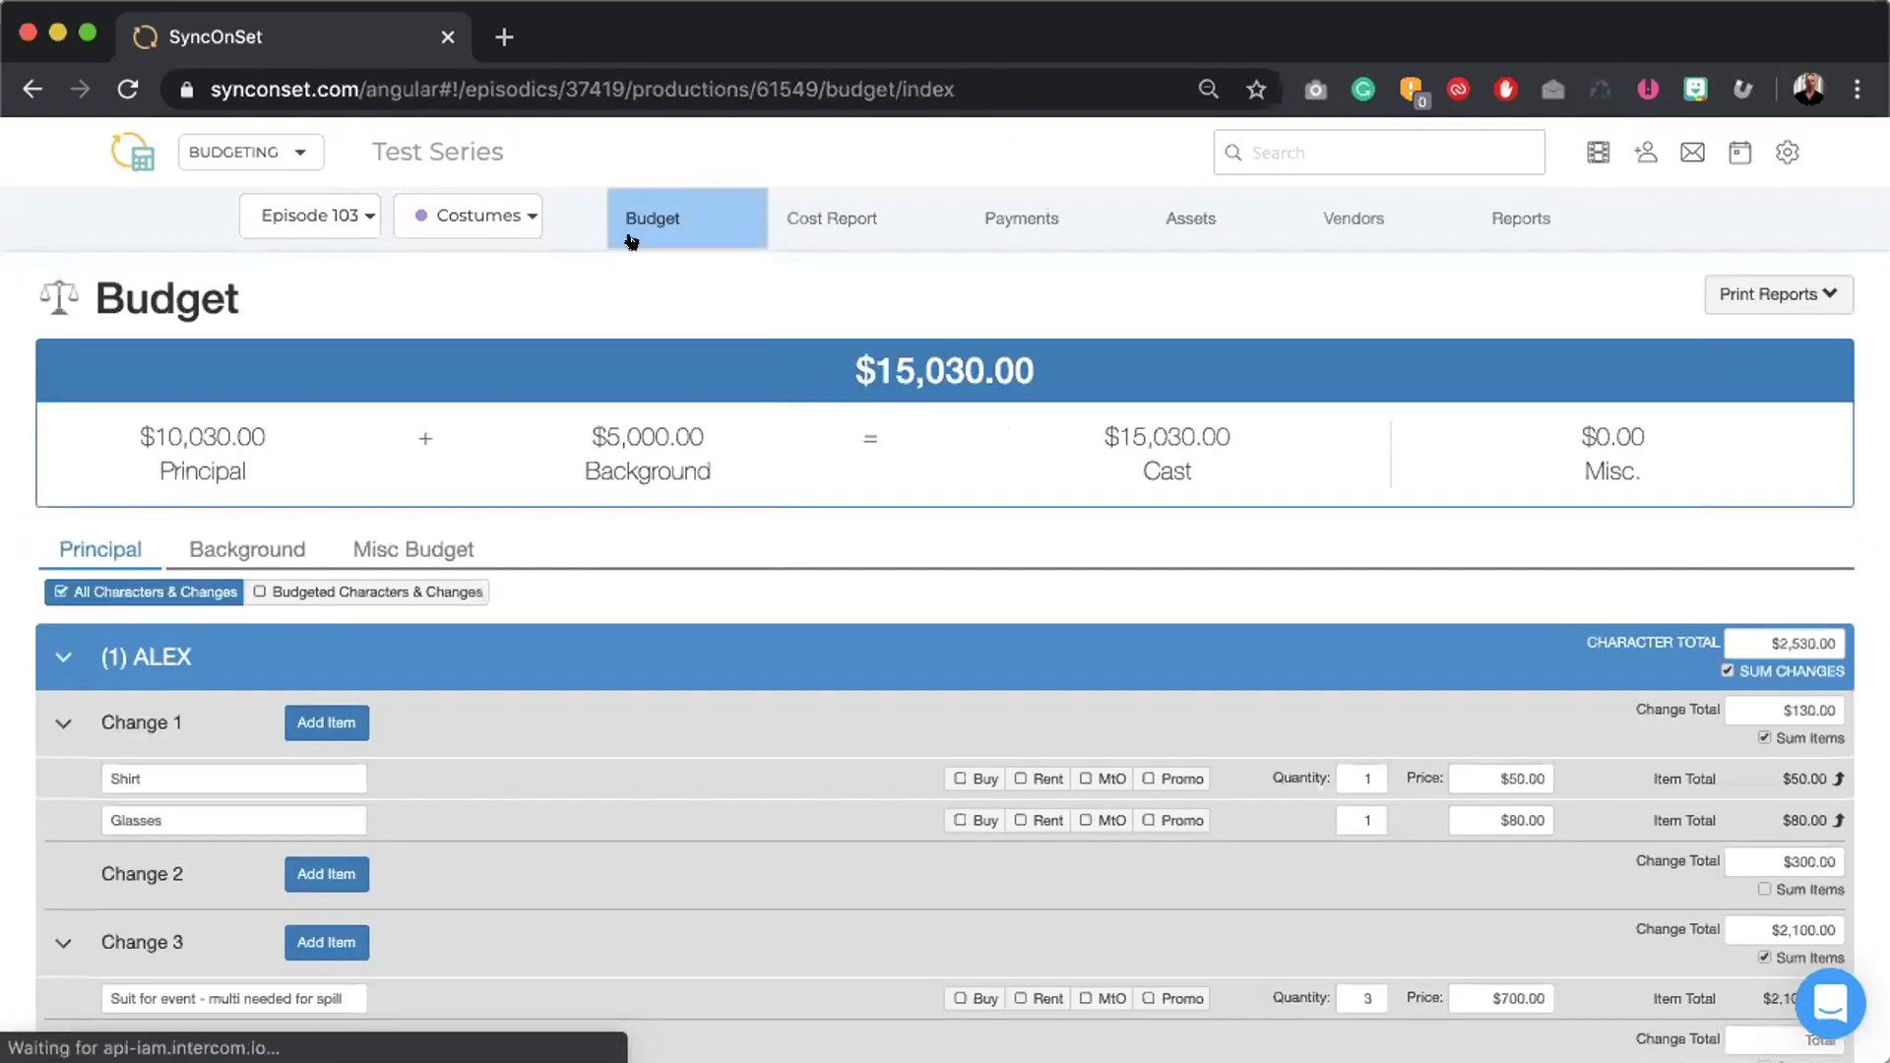
left_click(401, 548)
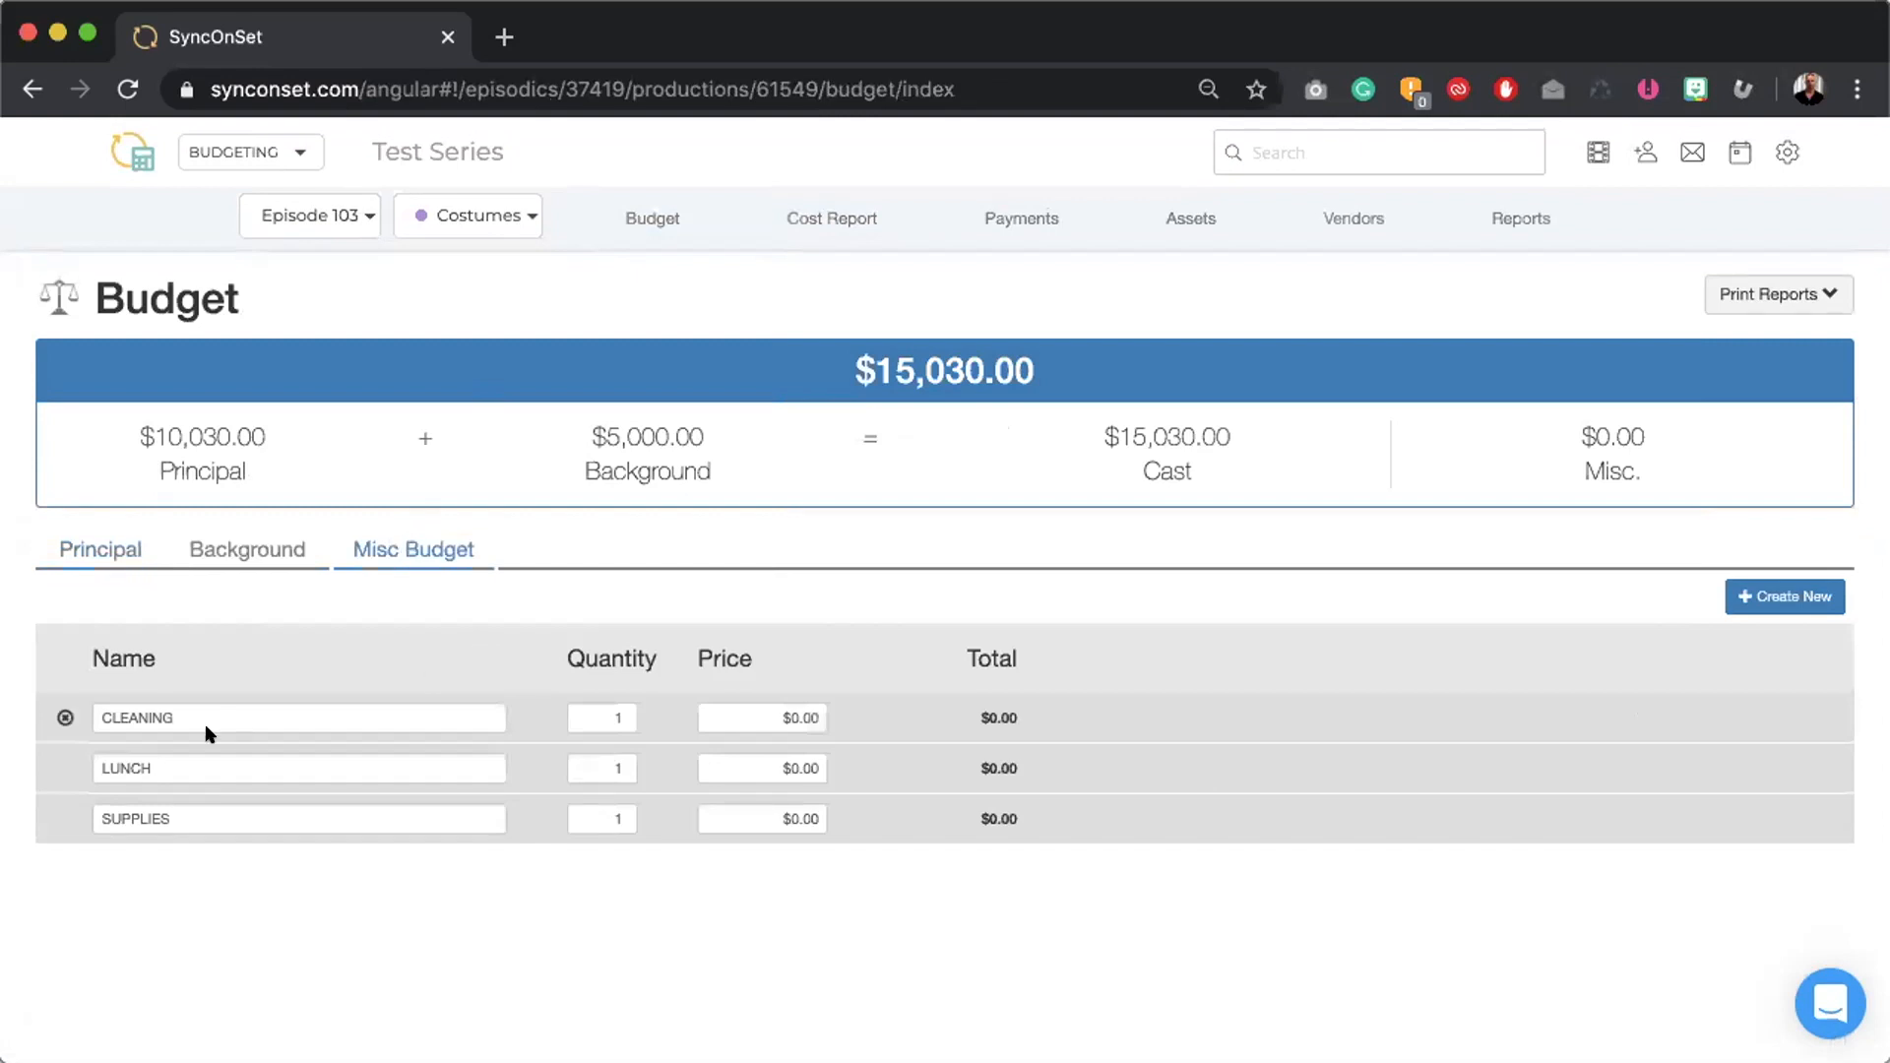
left_click(60, 768)
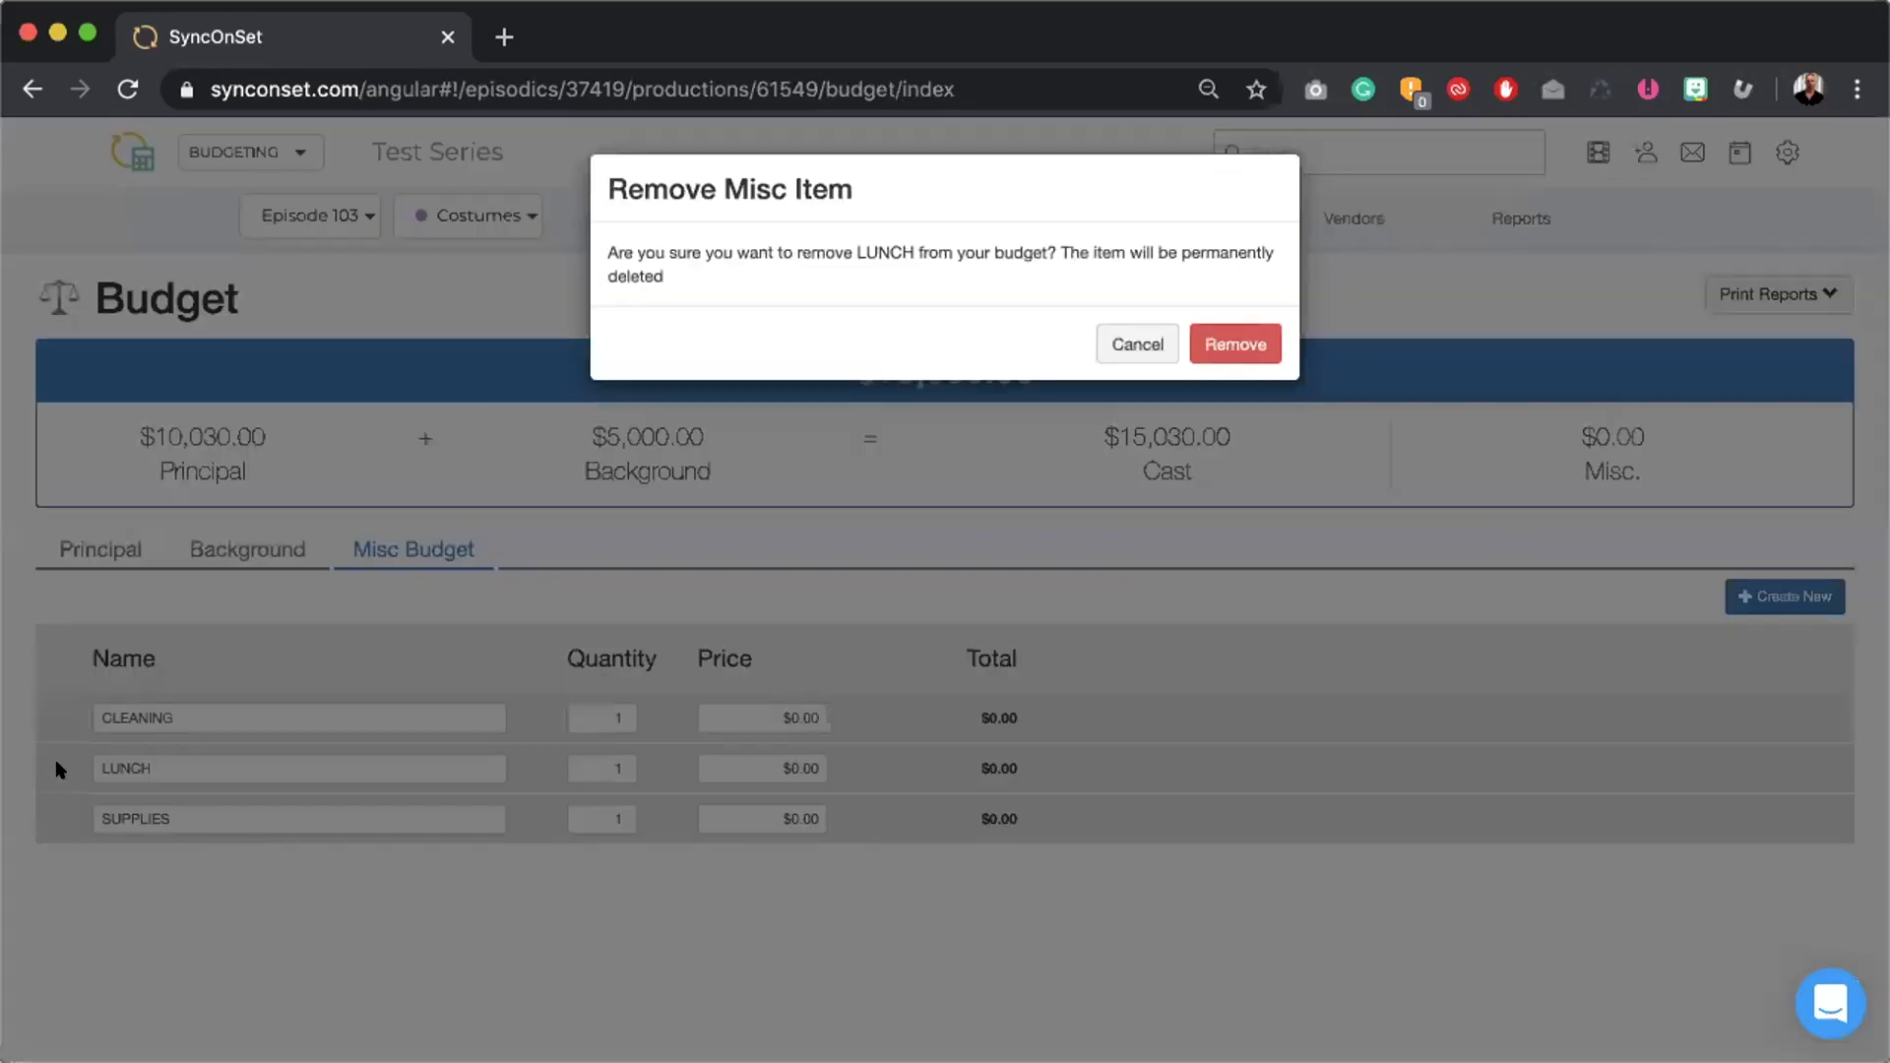
left_click(1122, 356)
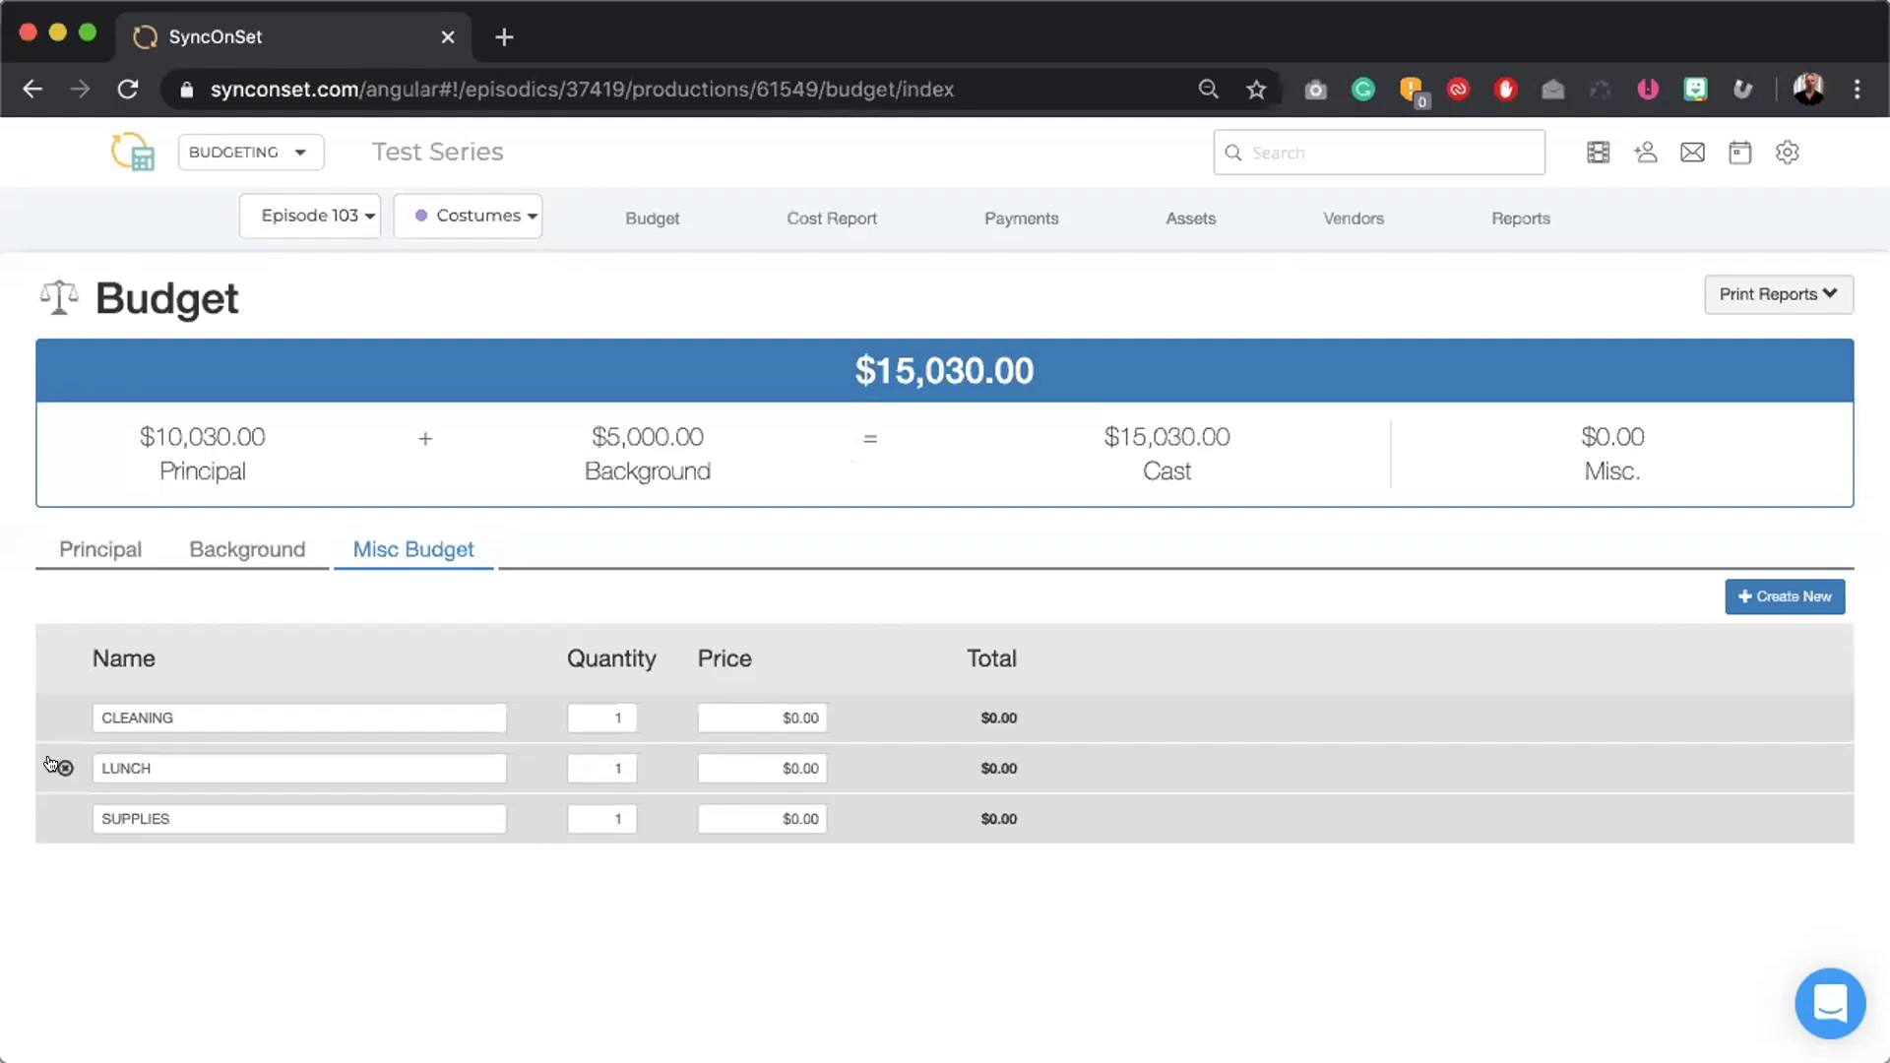
left_click(51, 764)
left_click(1242, 345)
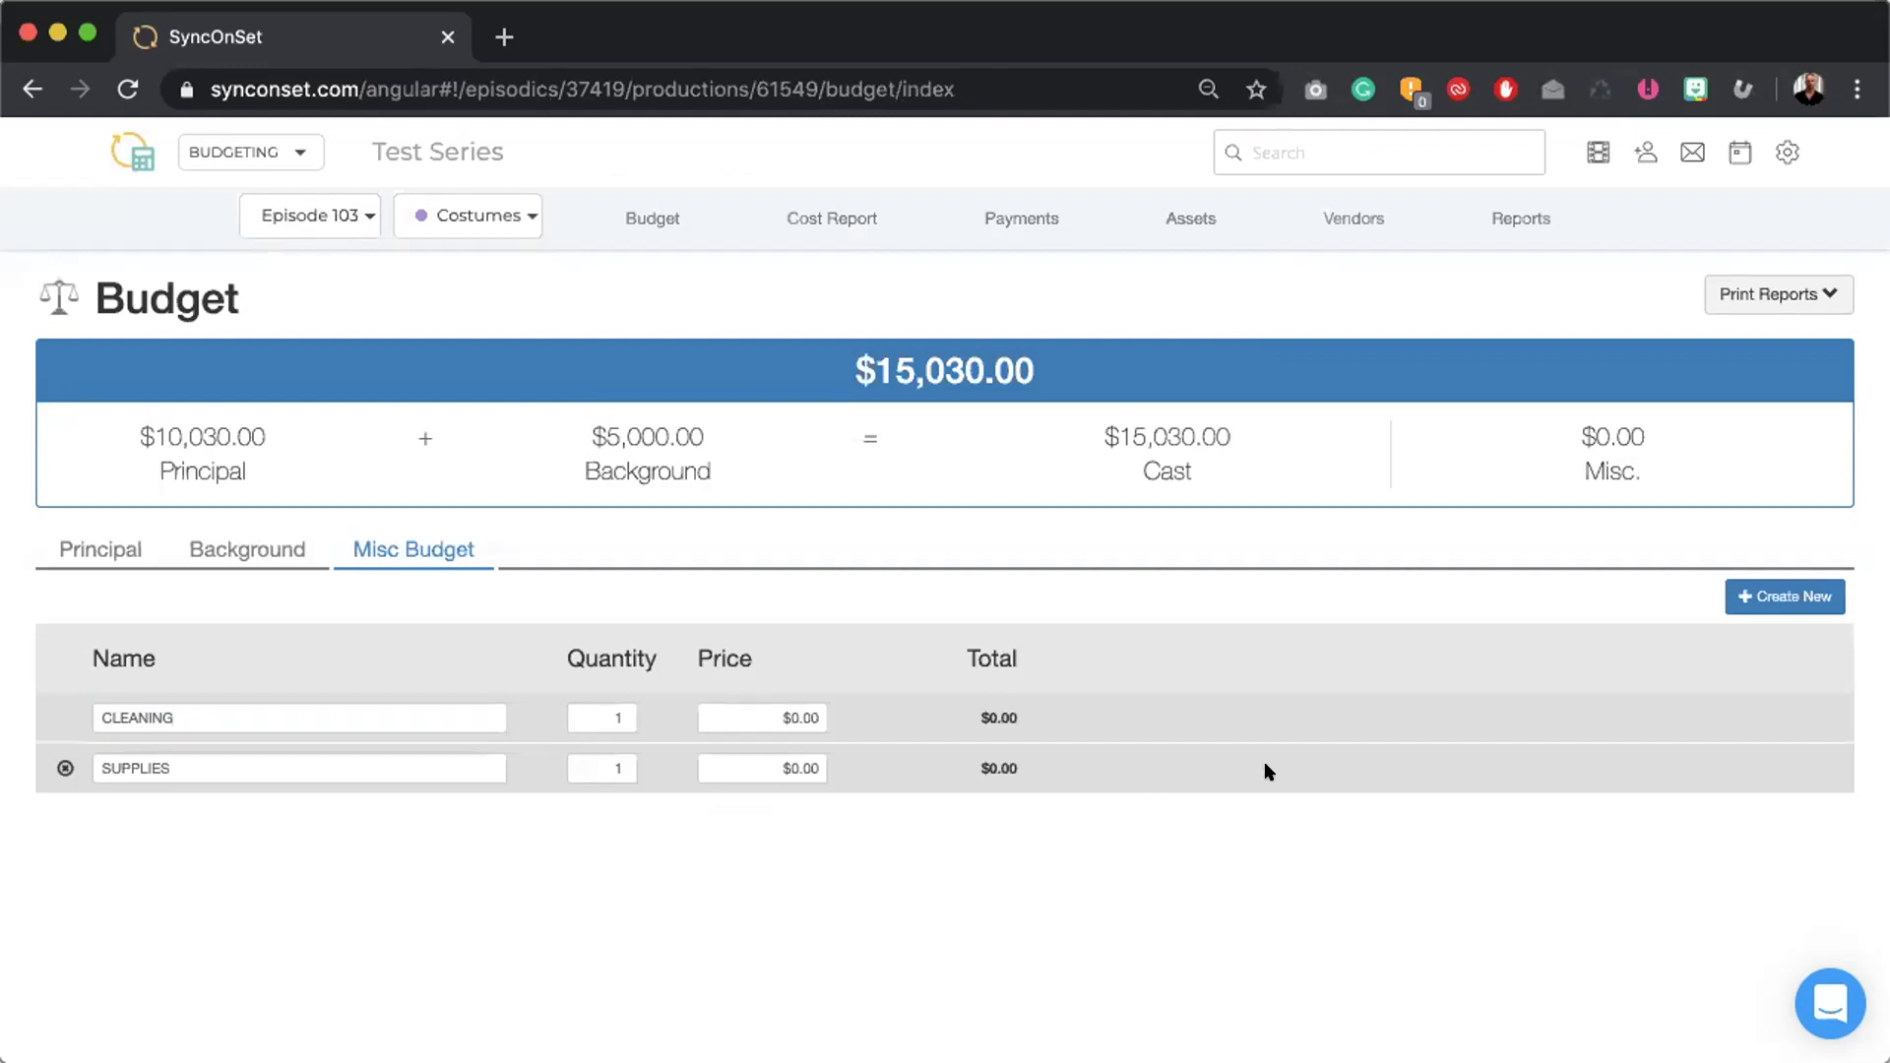
- Create a new miscellaneous budget item named LUNCH with a price of $500
left_click(1797, 595)
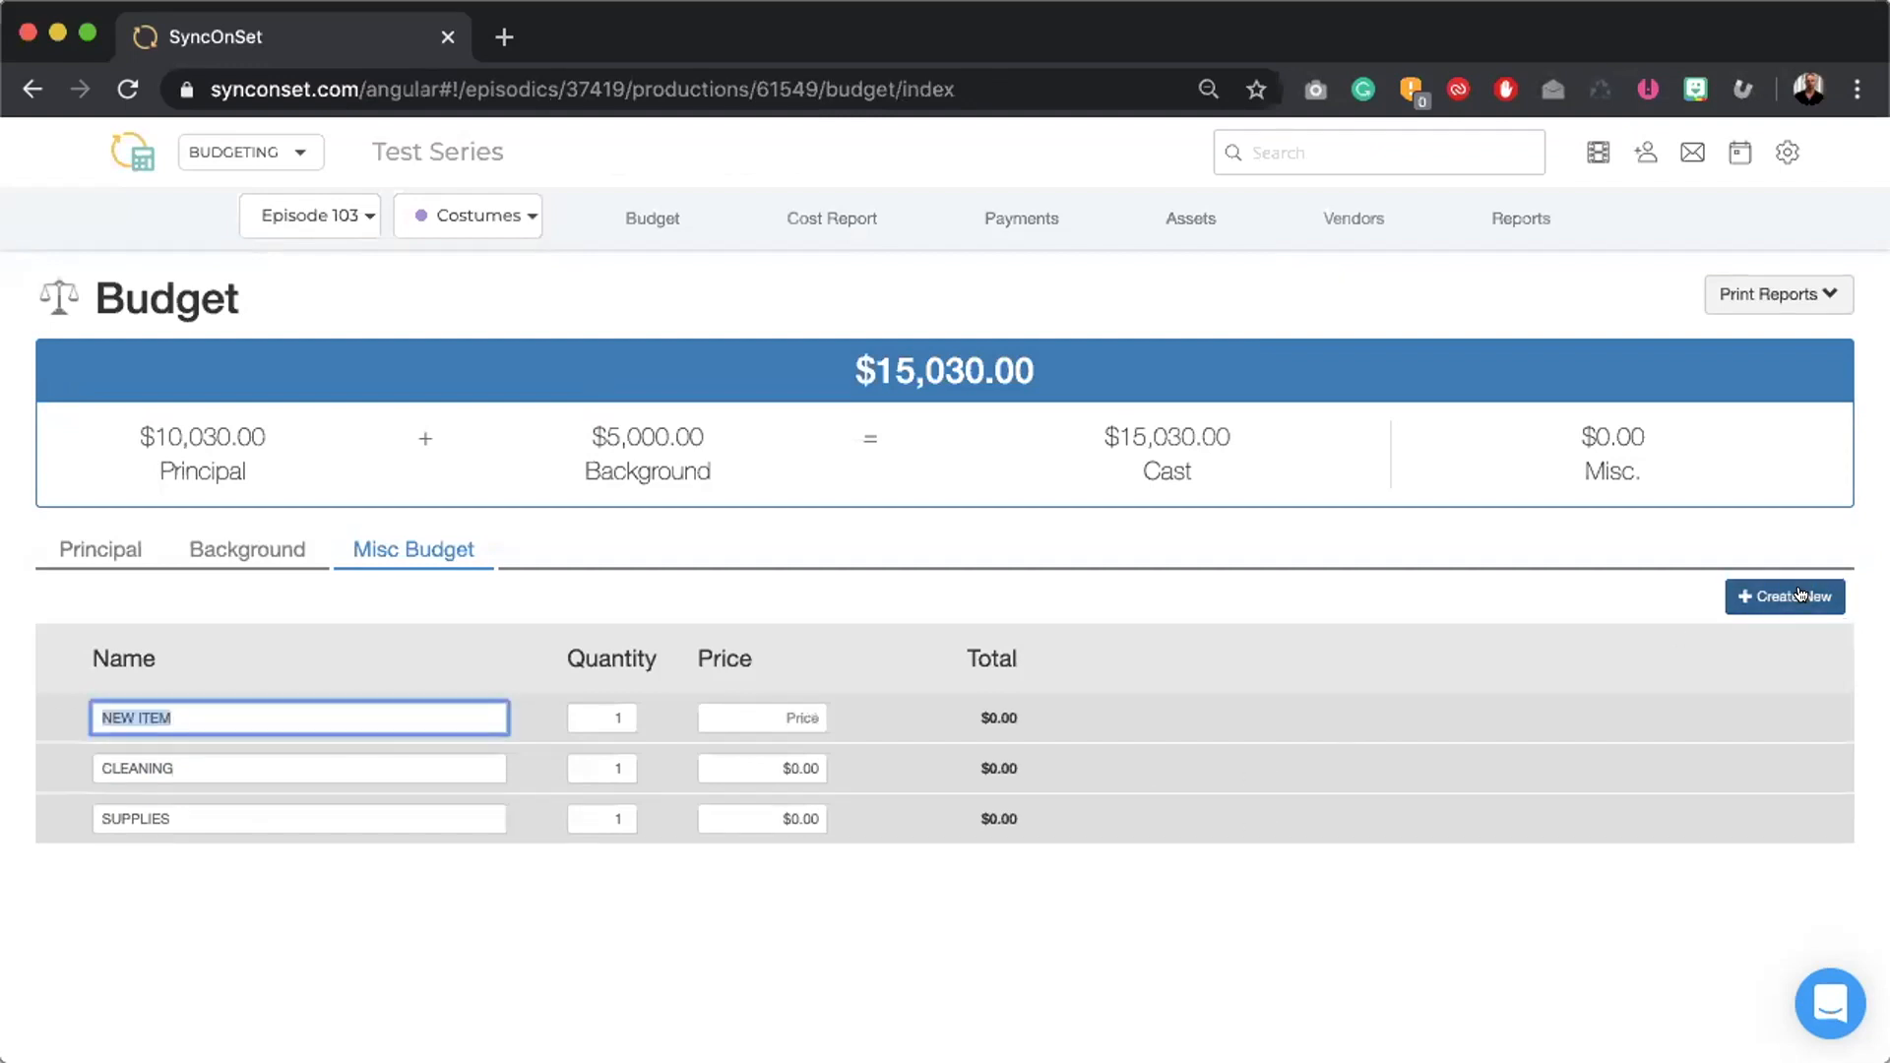
type("LUNCH")
left_click(796, 716)
type("500.")
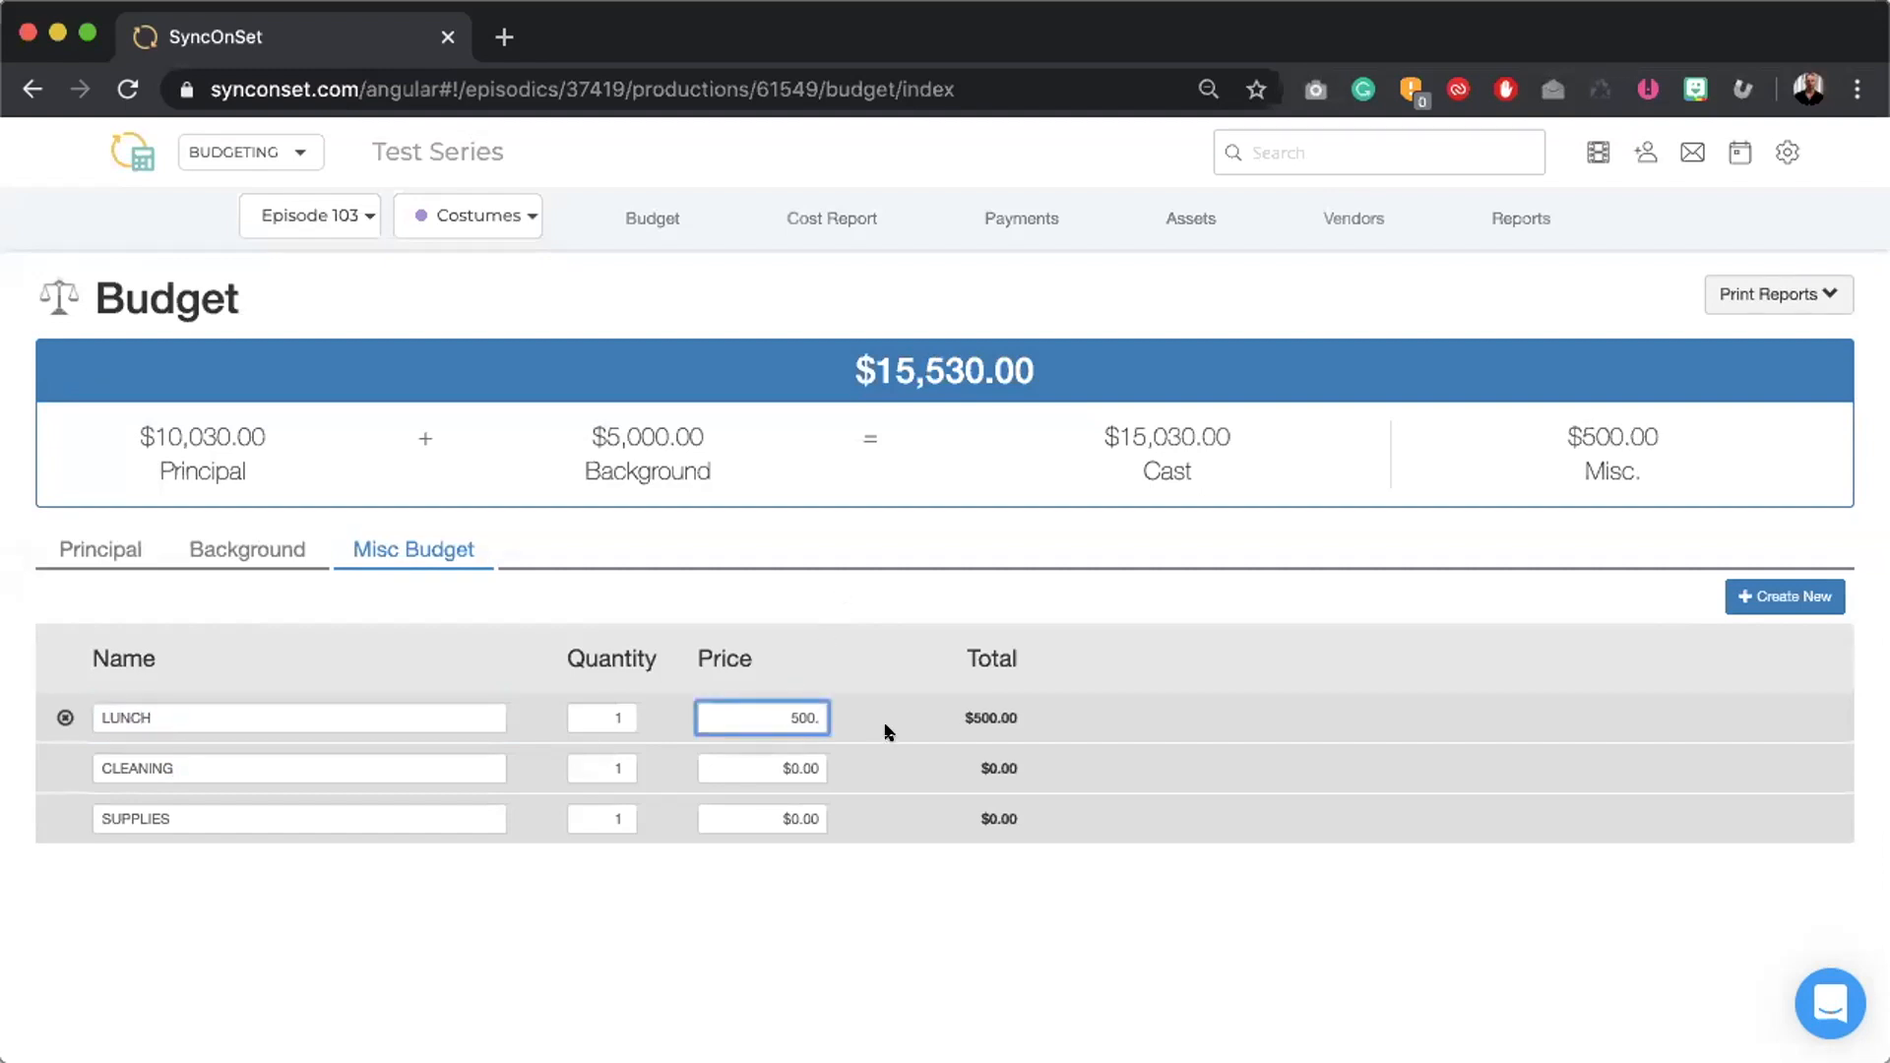
left_click(888, 725)
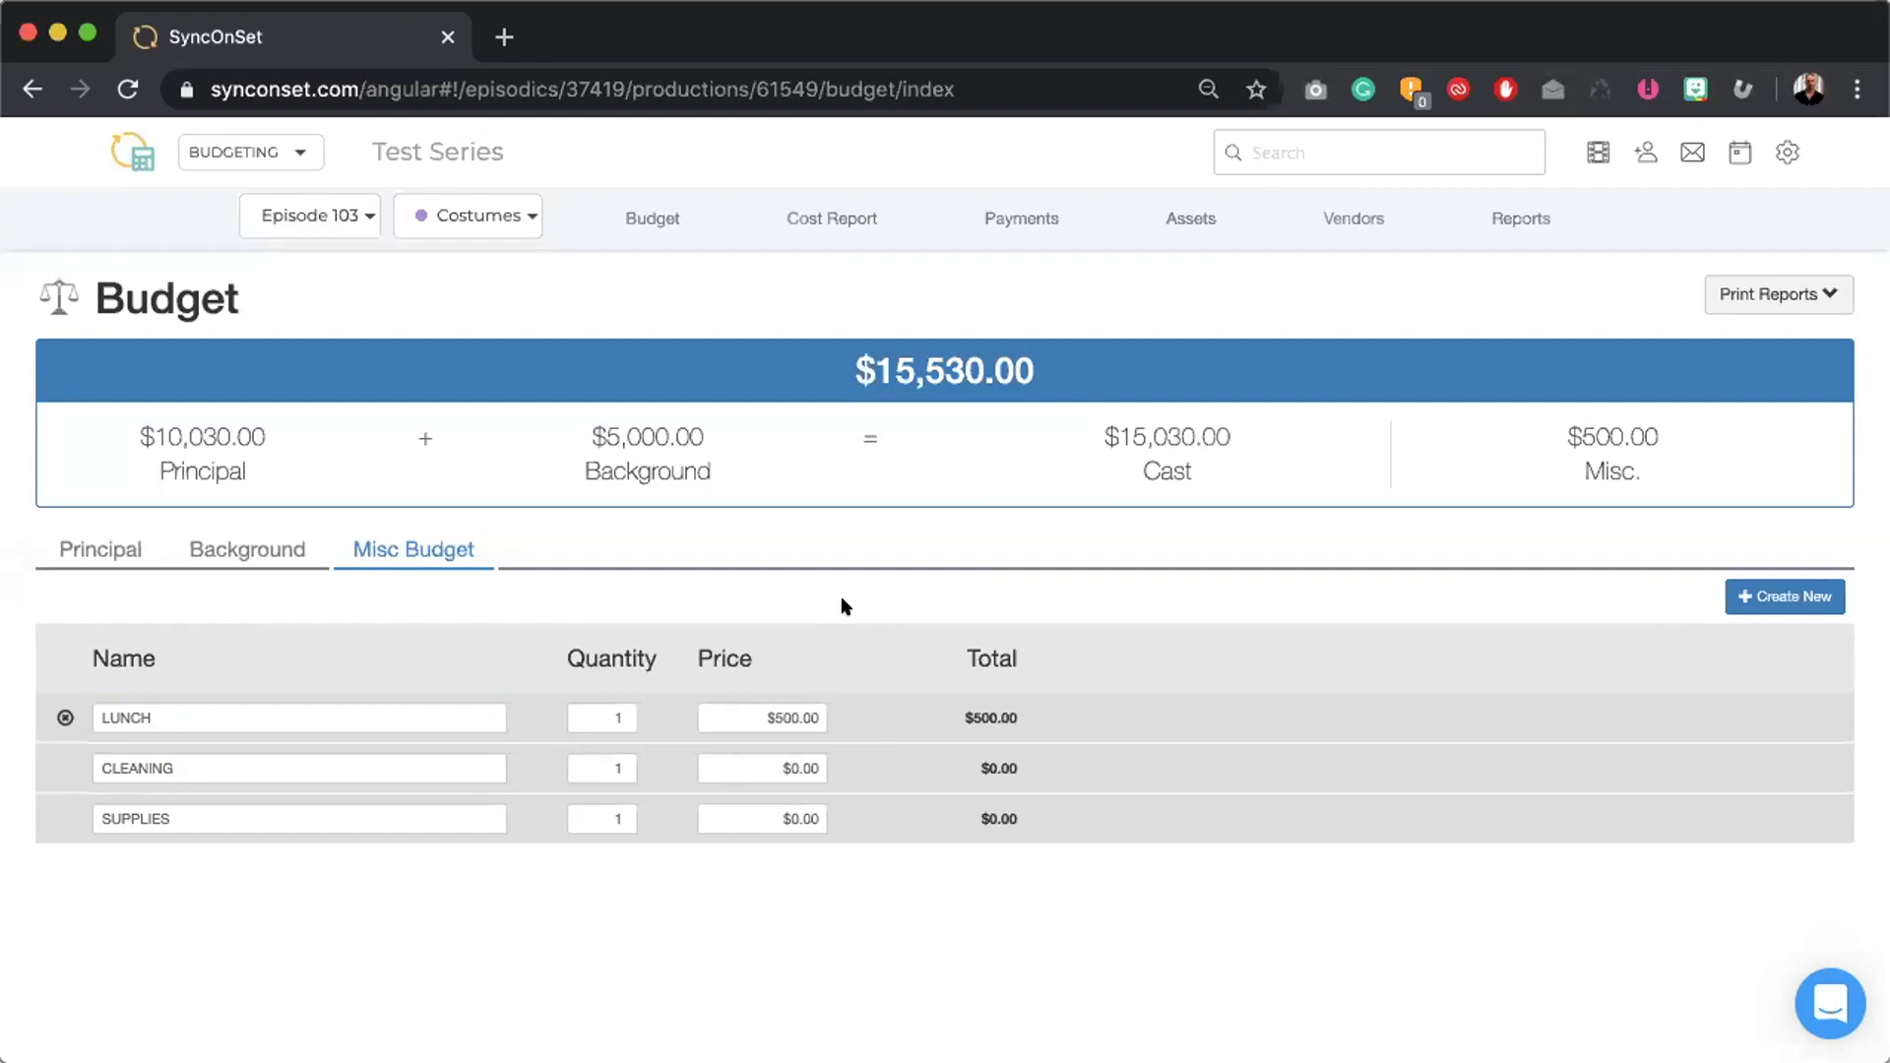
- Open the cost report and check the LUNCH line in its miscellaneous items money tracking
left_click(799, 218)
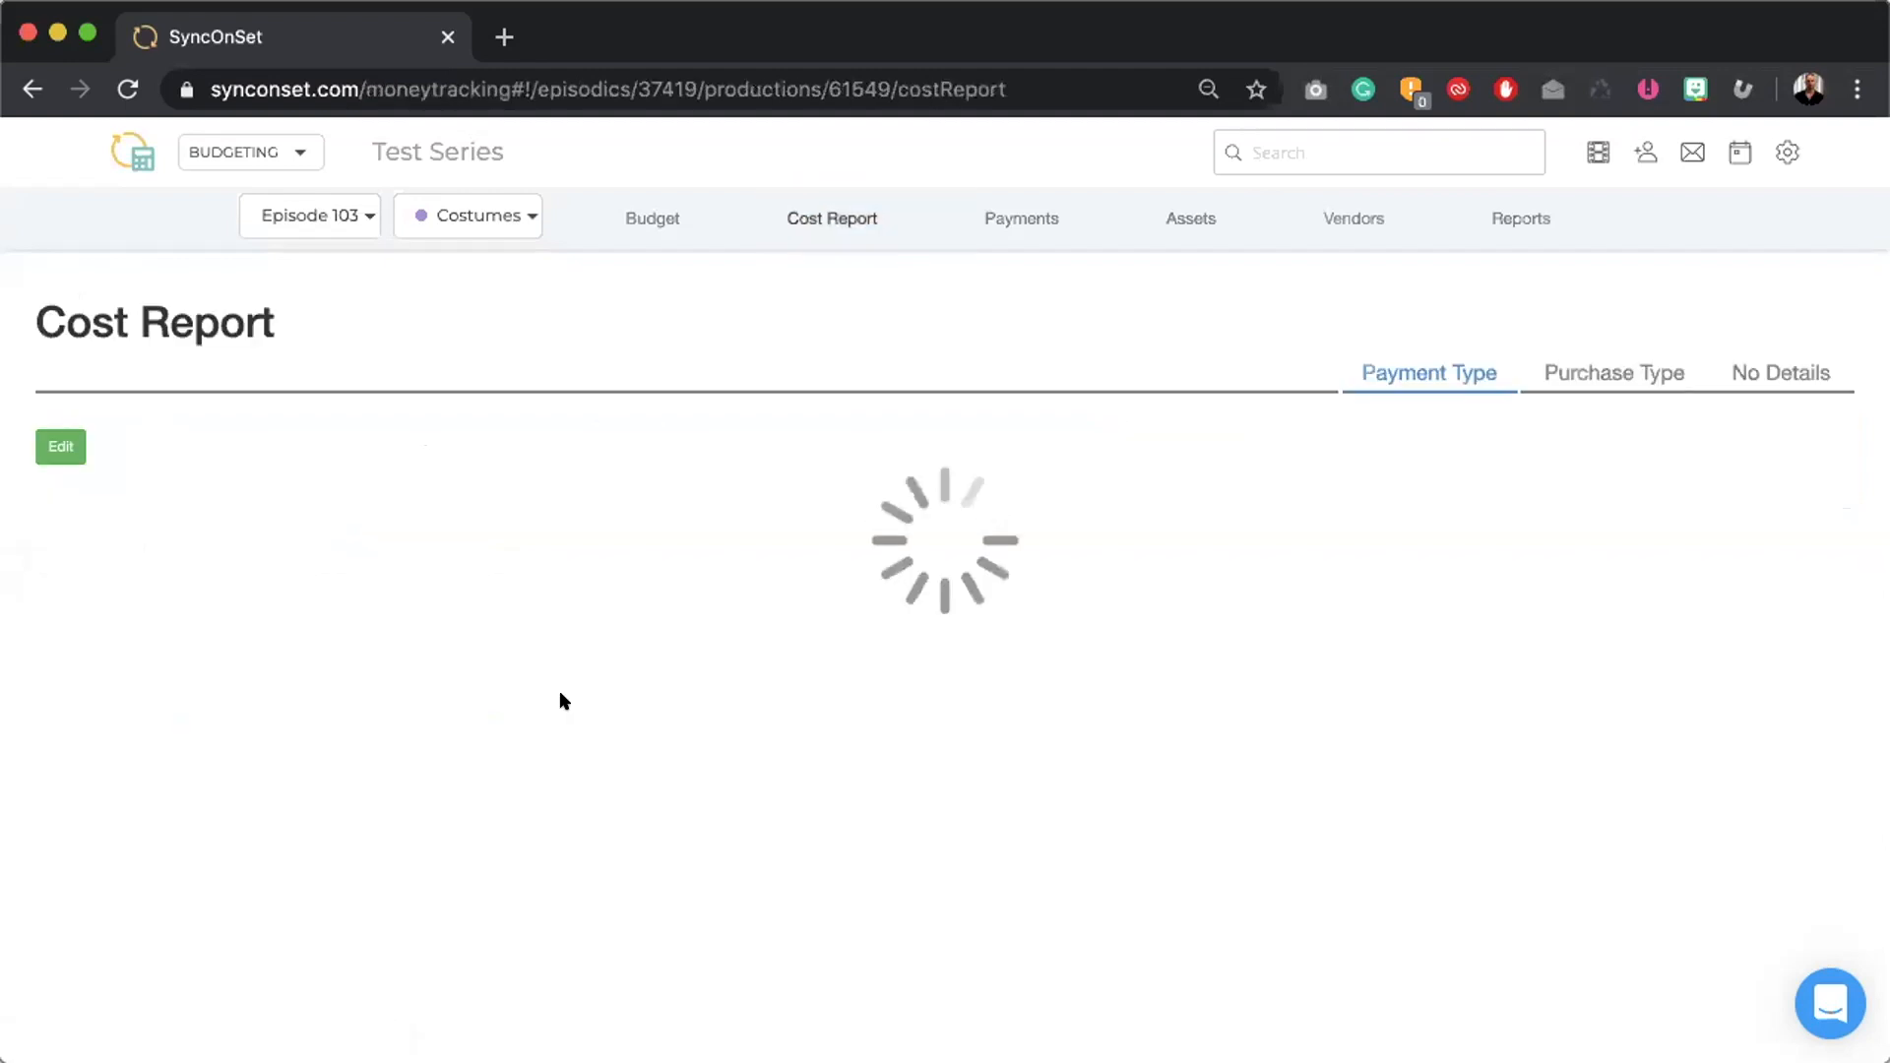
scroll(563, 701, "down", 15)
left_click_drag(312, 892, 246, 895)
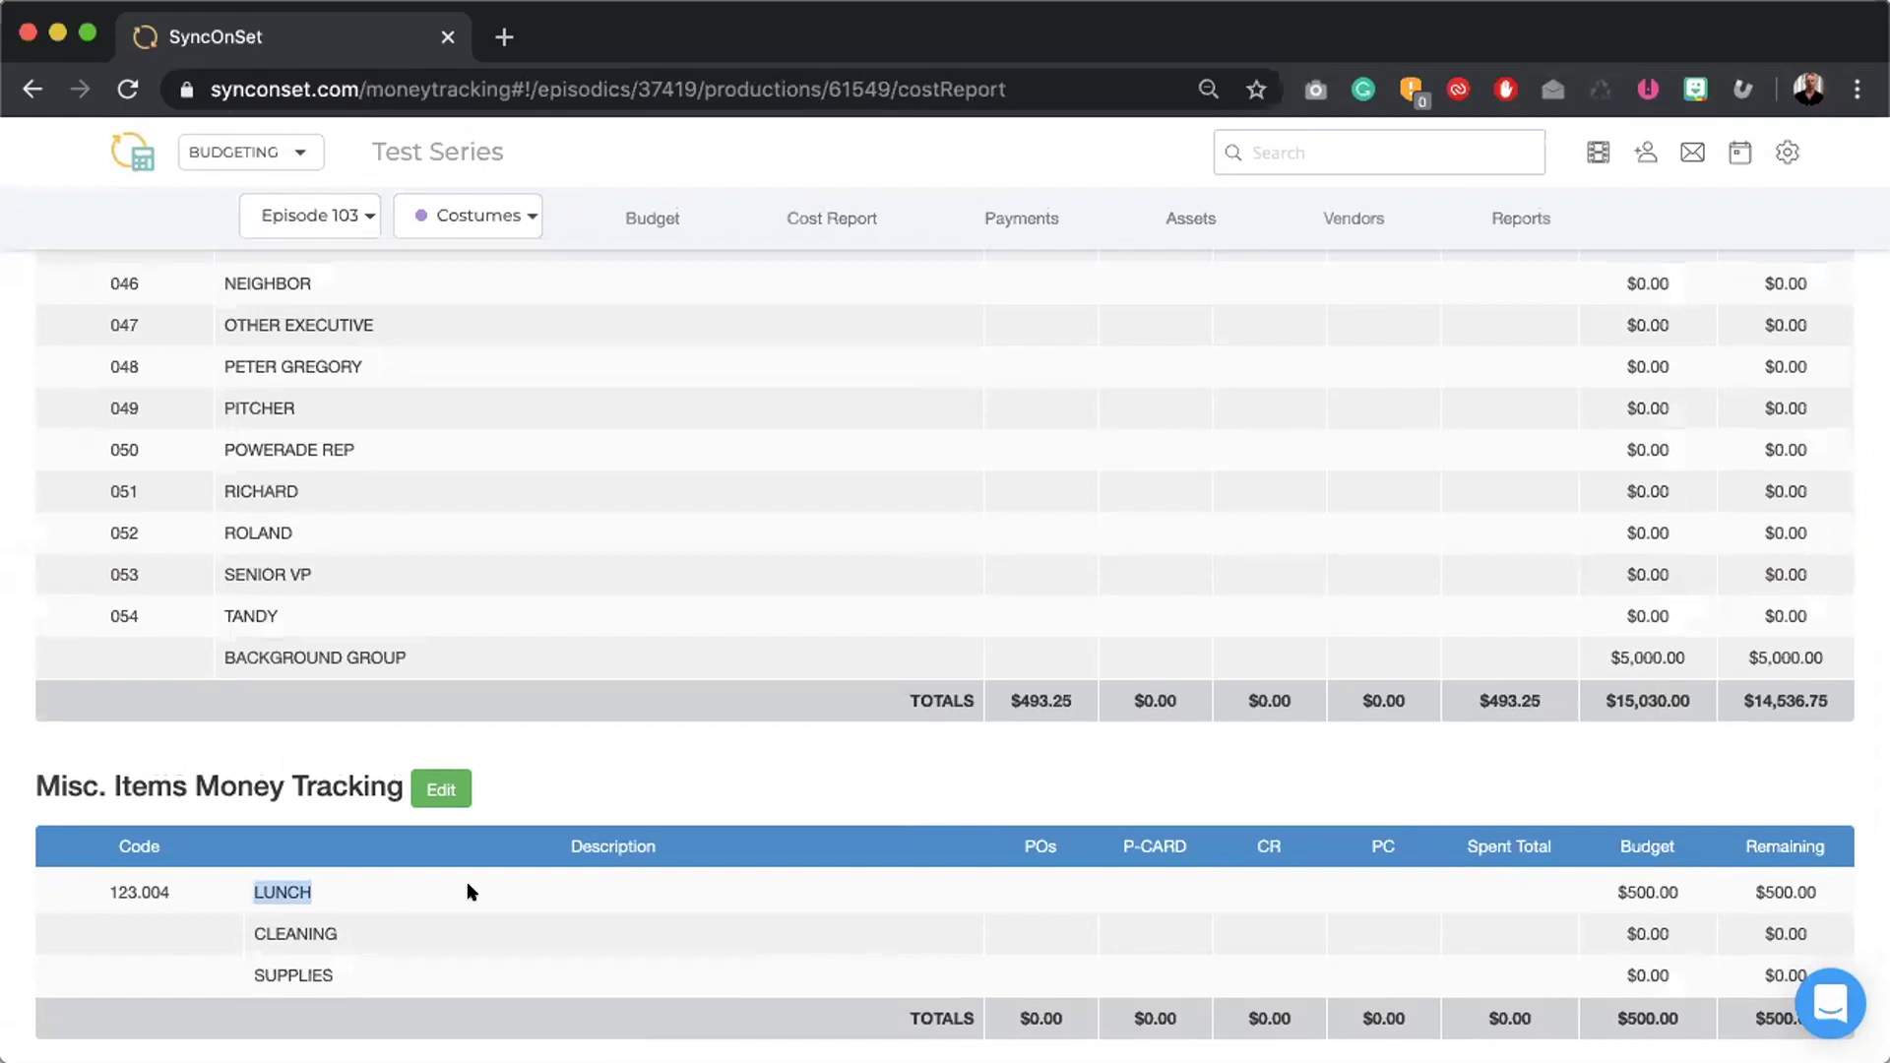
scroll(865, 295, "up", 15)
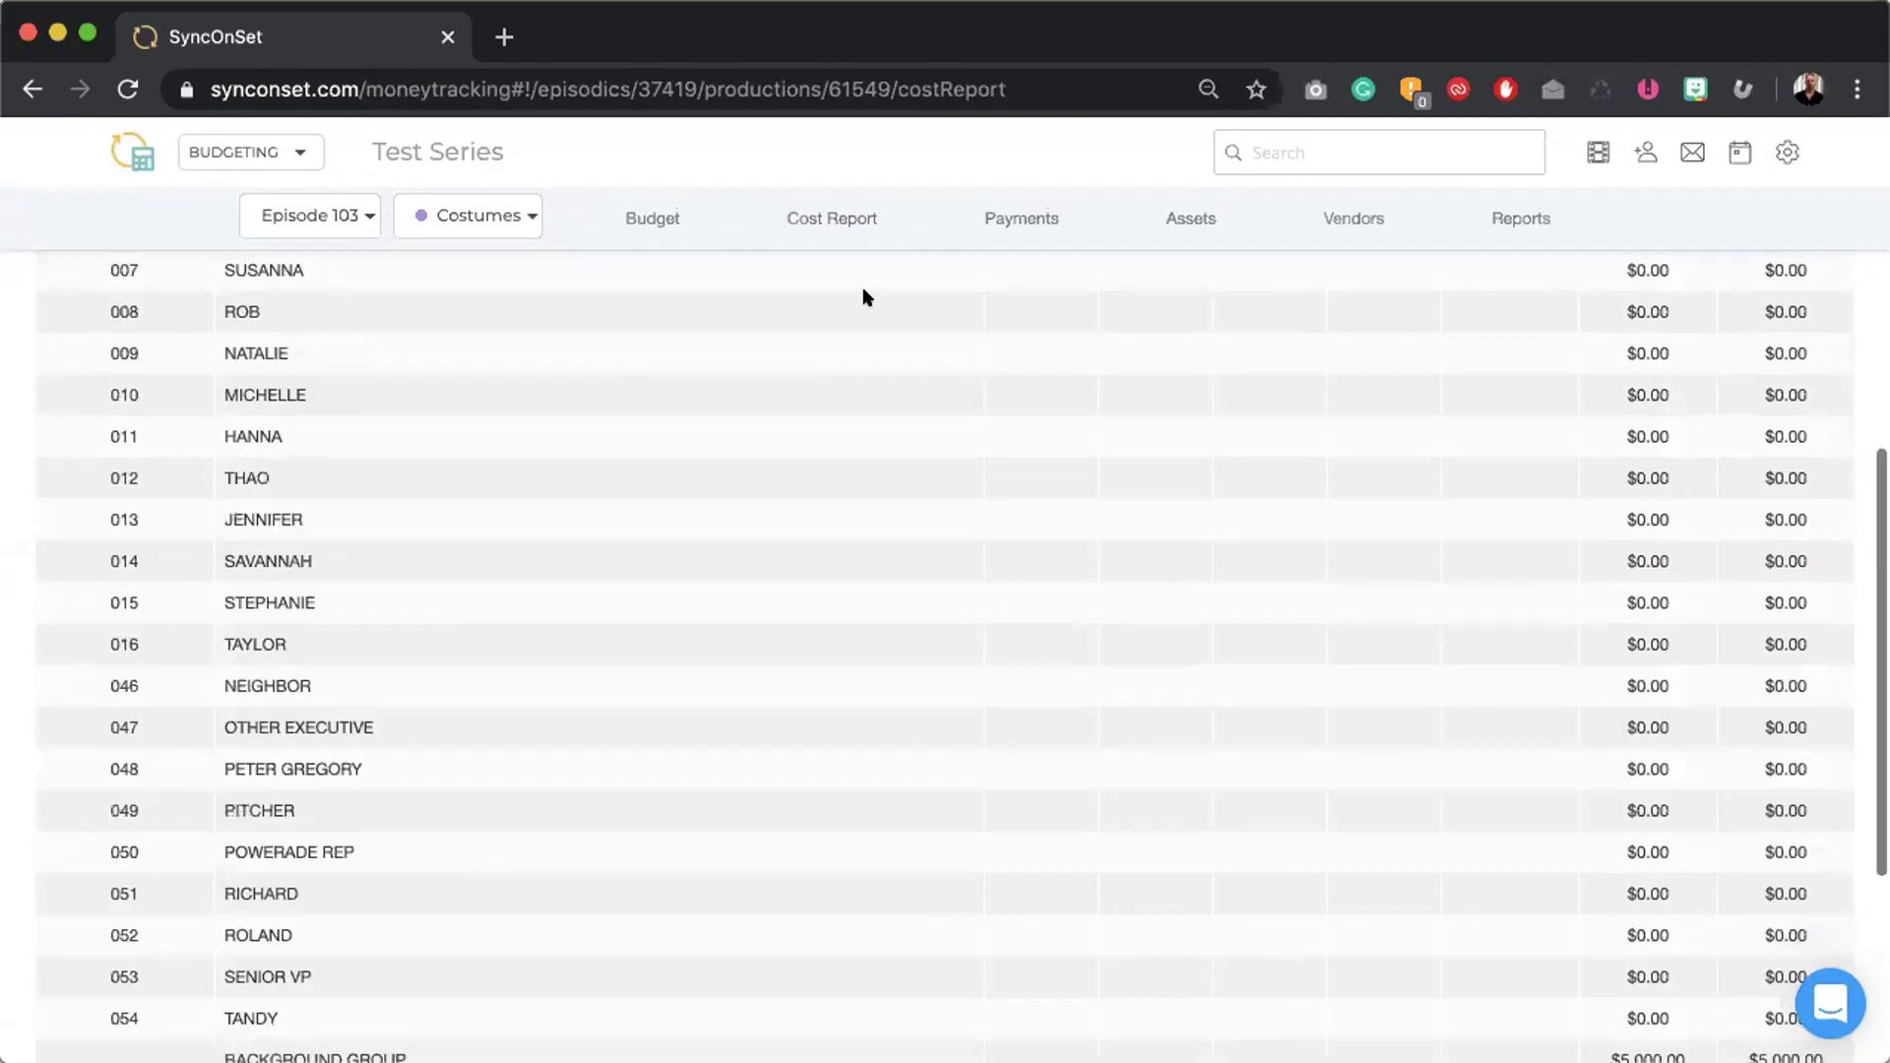
- Return to the budget, preview the Budget Summary Report and its print destinations, and close it without printing
left_click(658, 226)
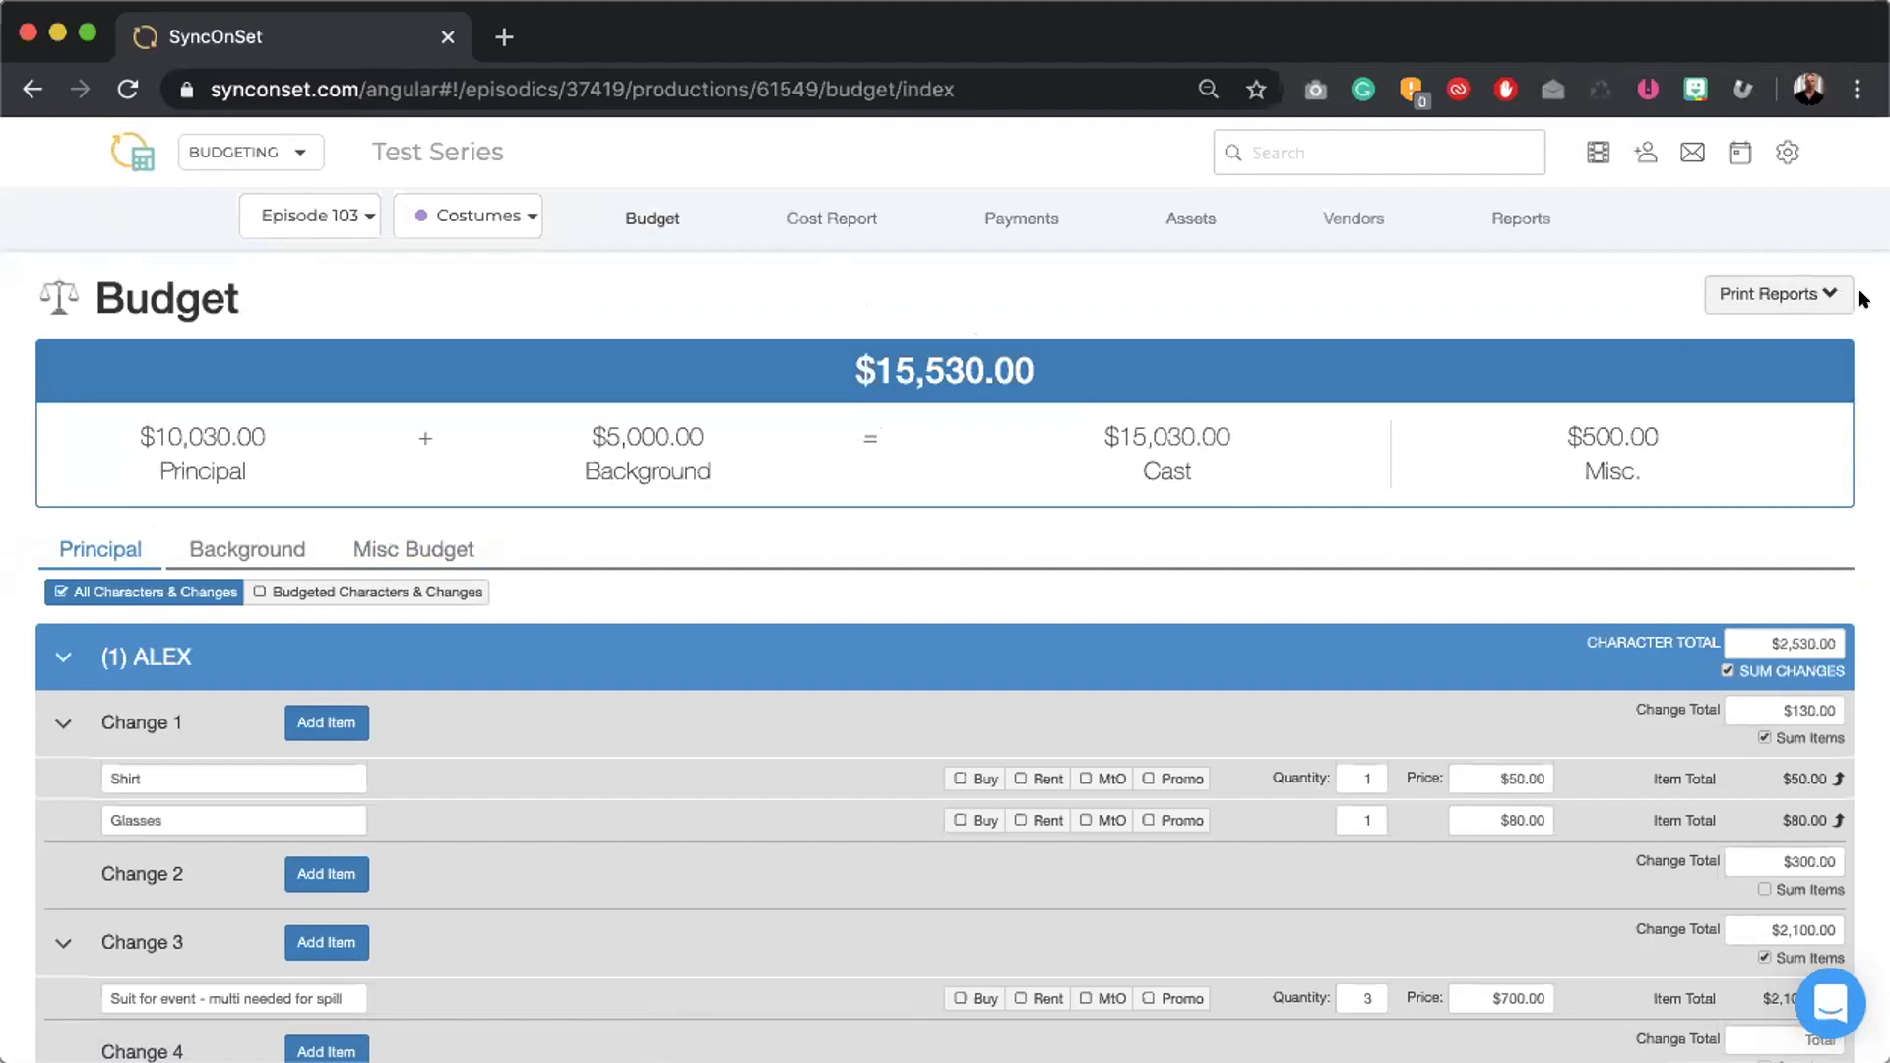
left_click(1827, 288)
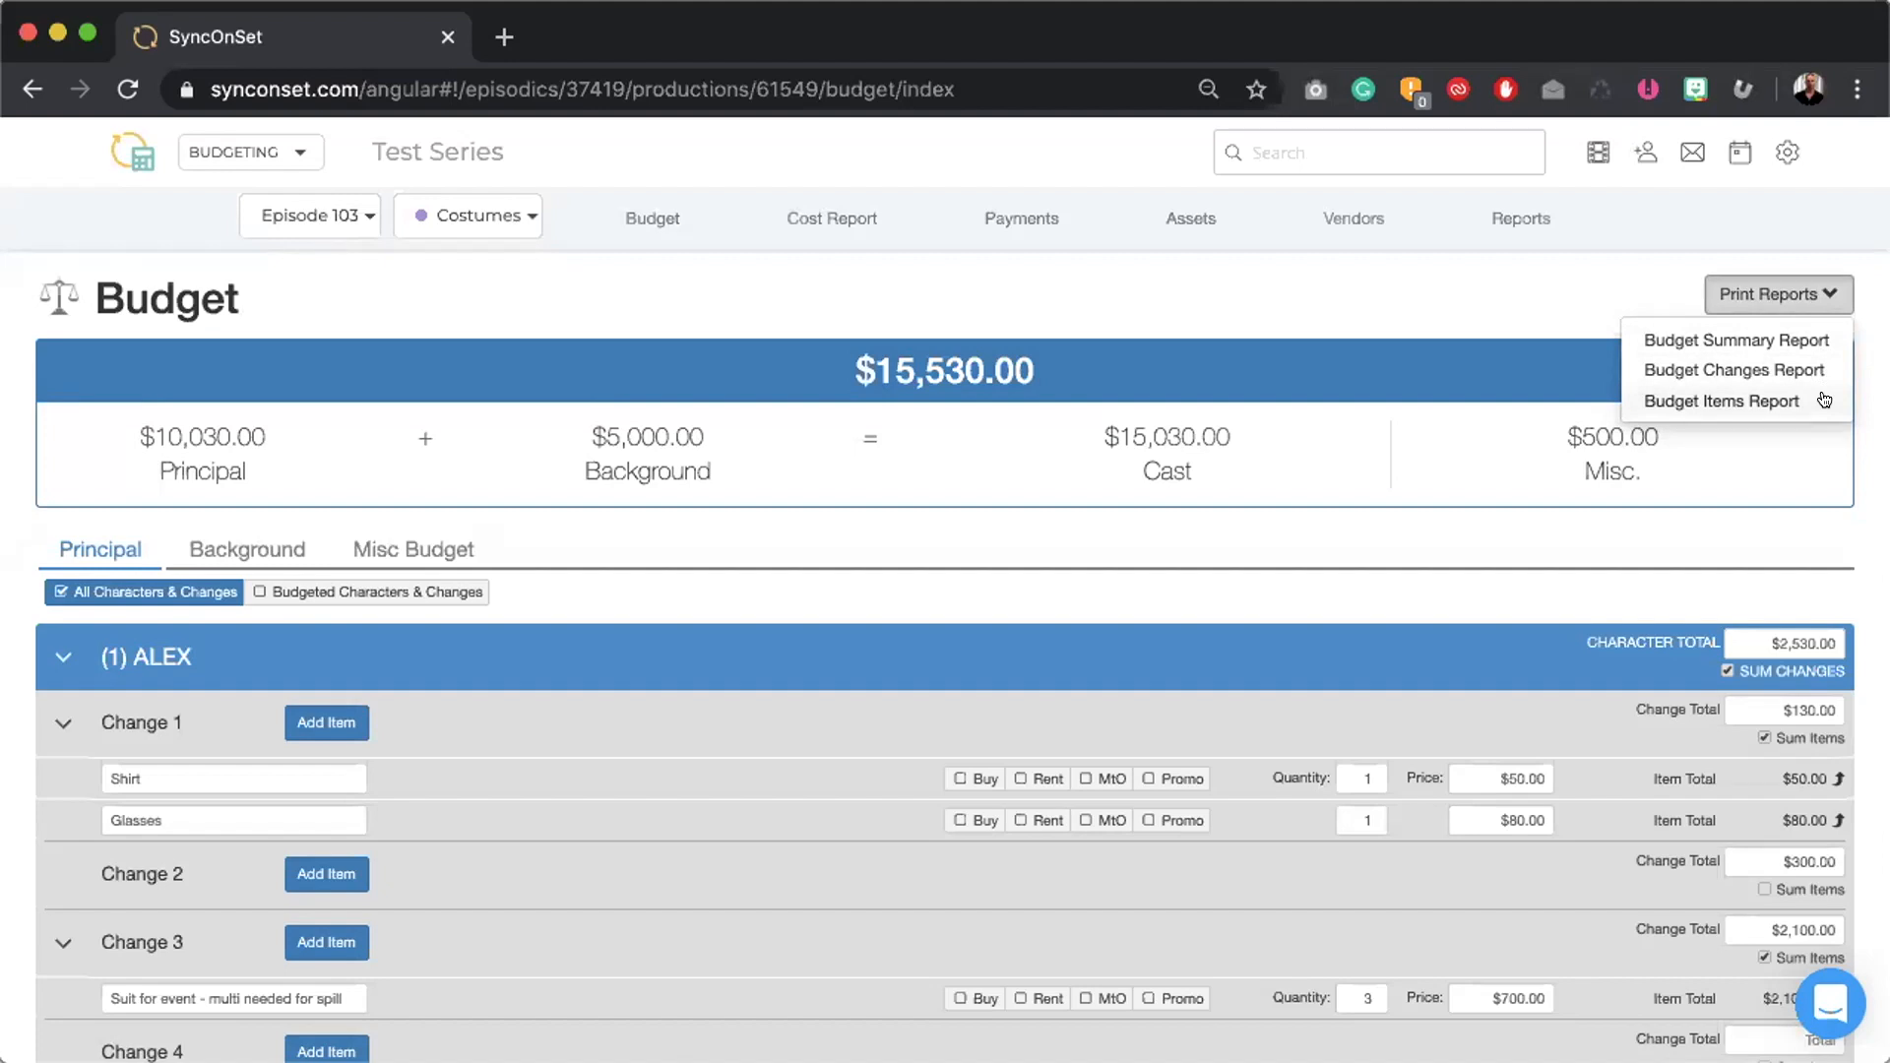
left_click(1809, 337)
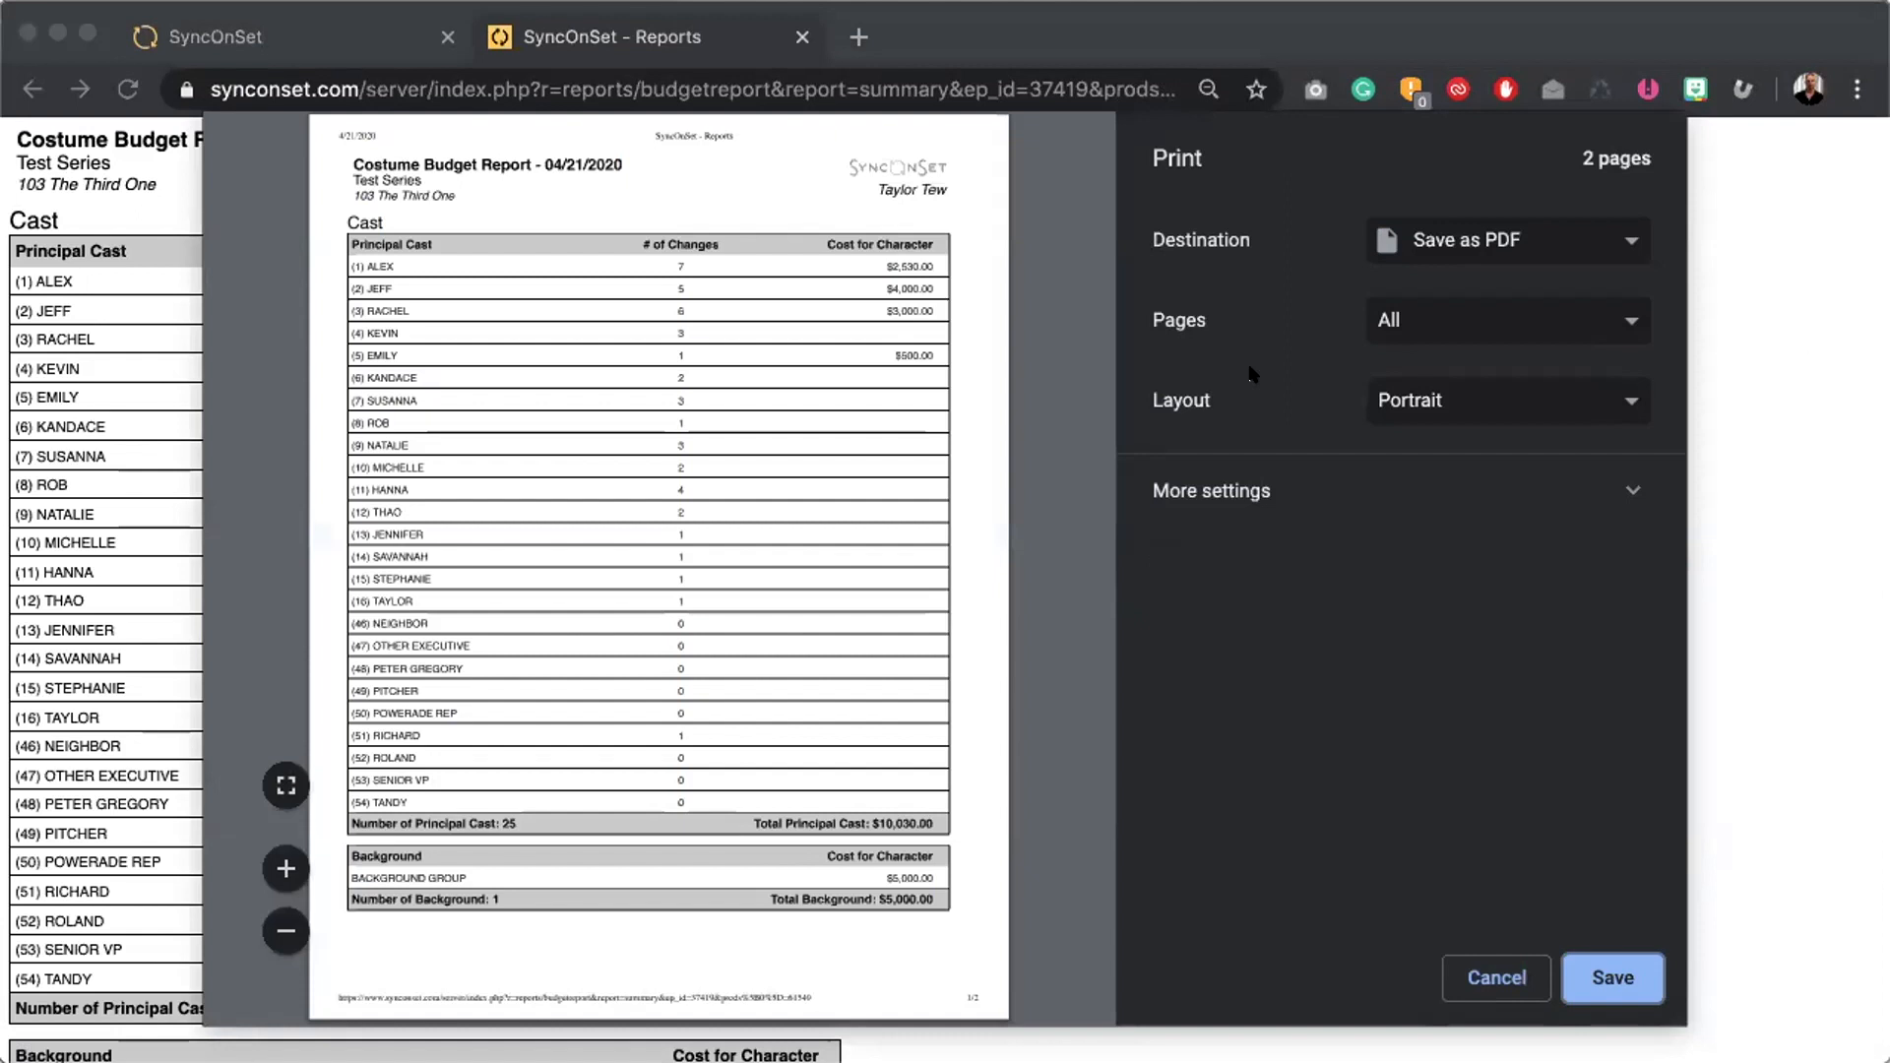
left_click(1490, 242)
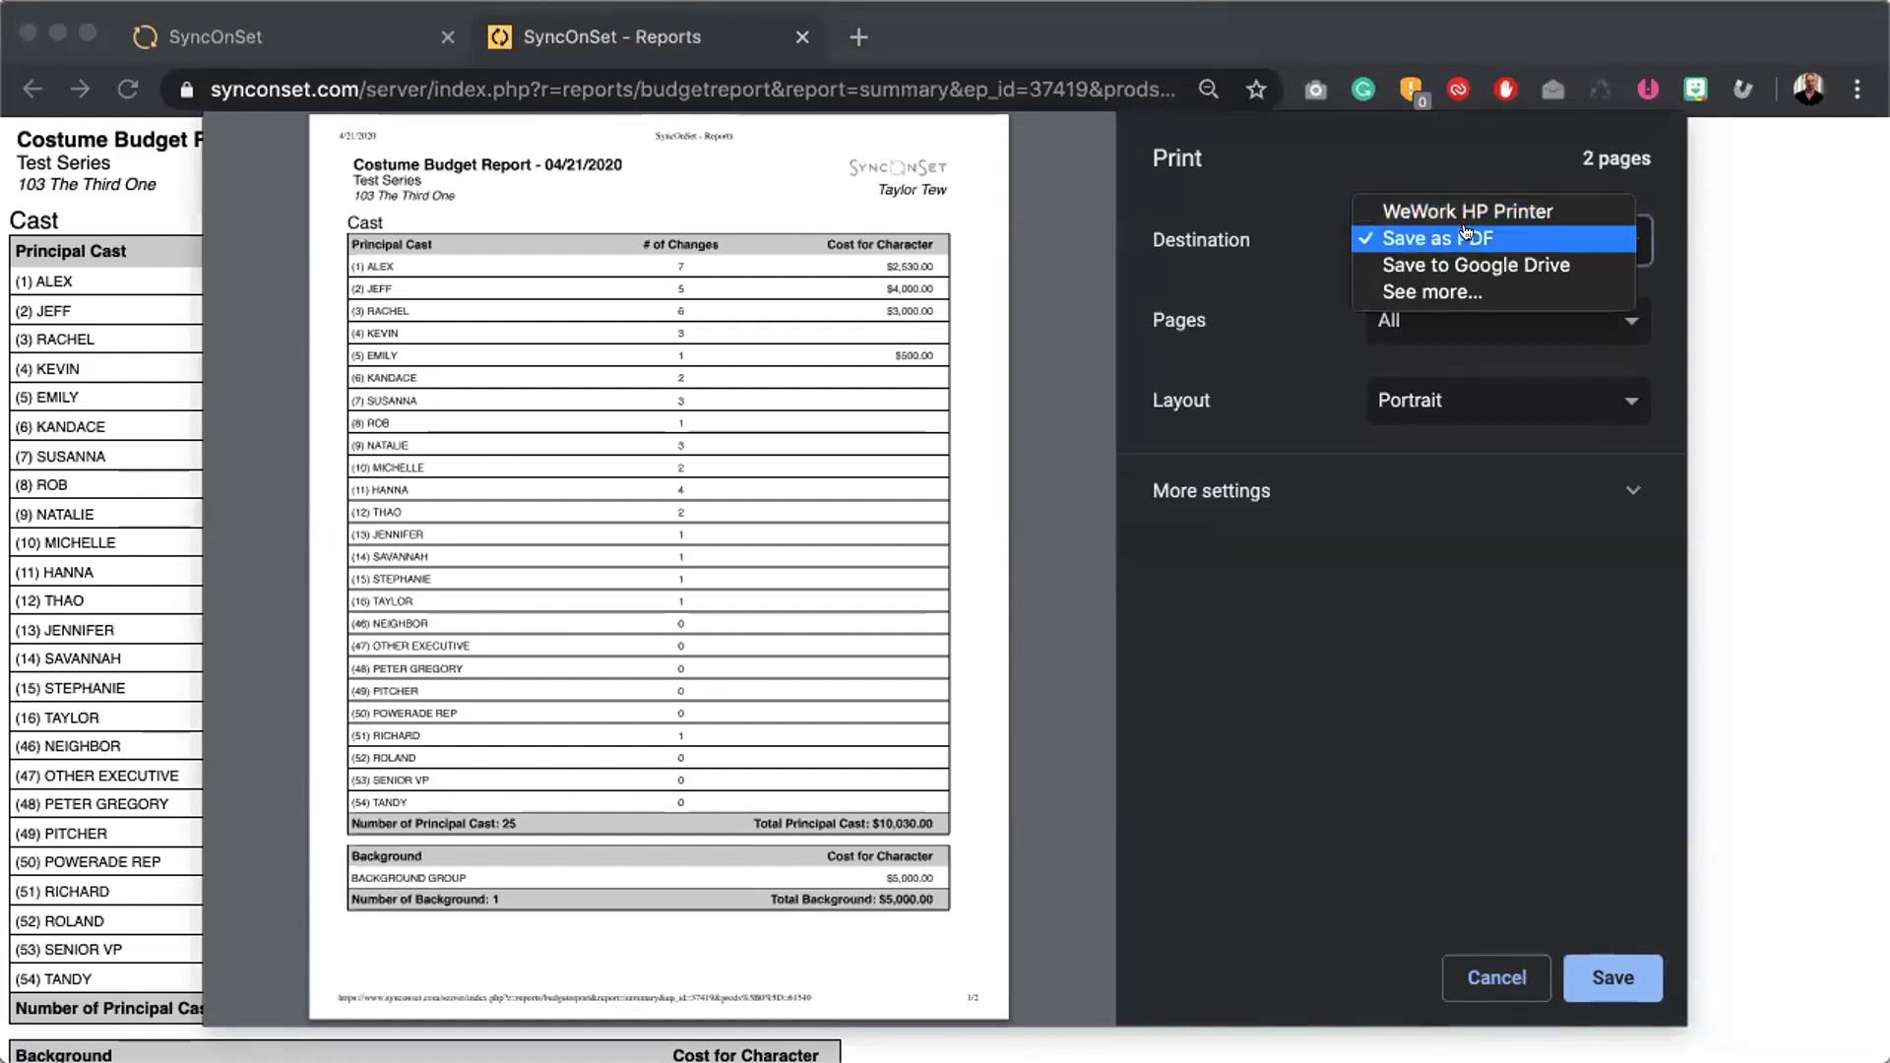
left_click(1496, 236)
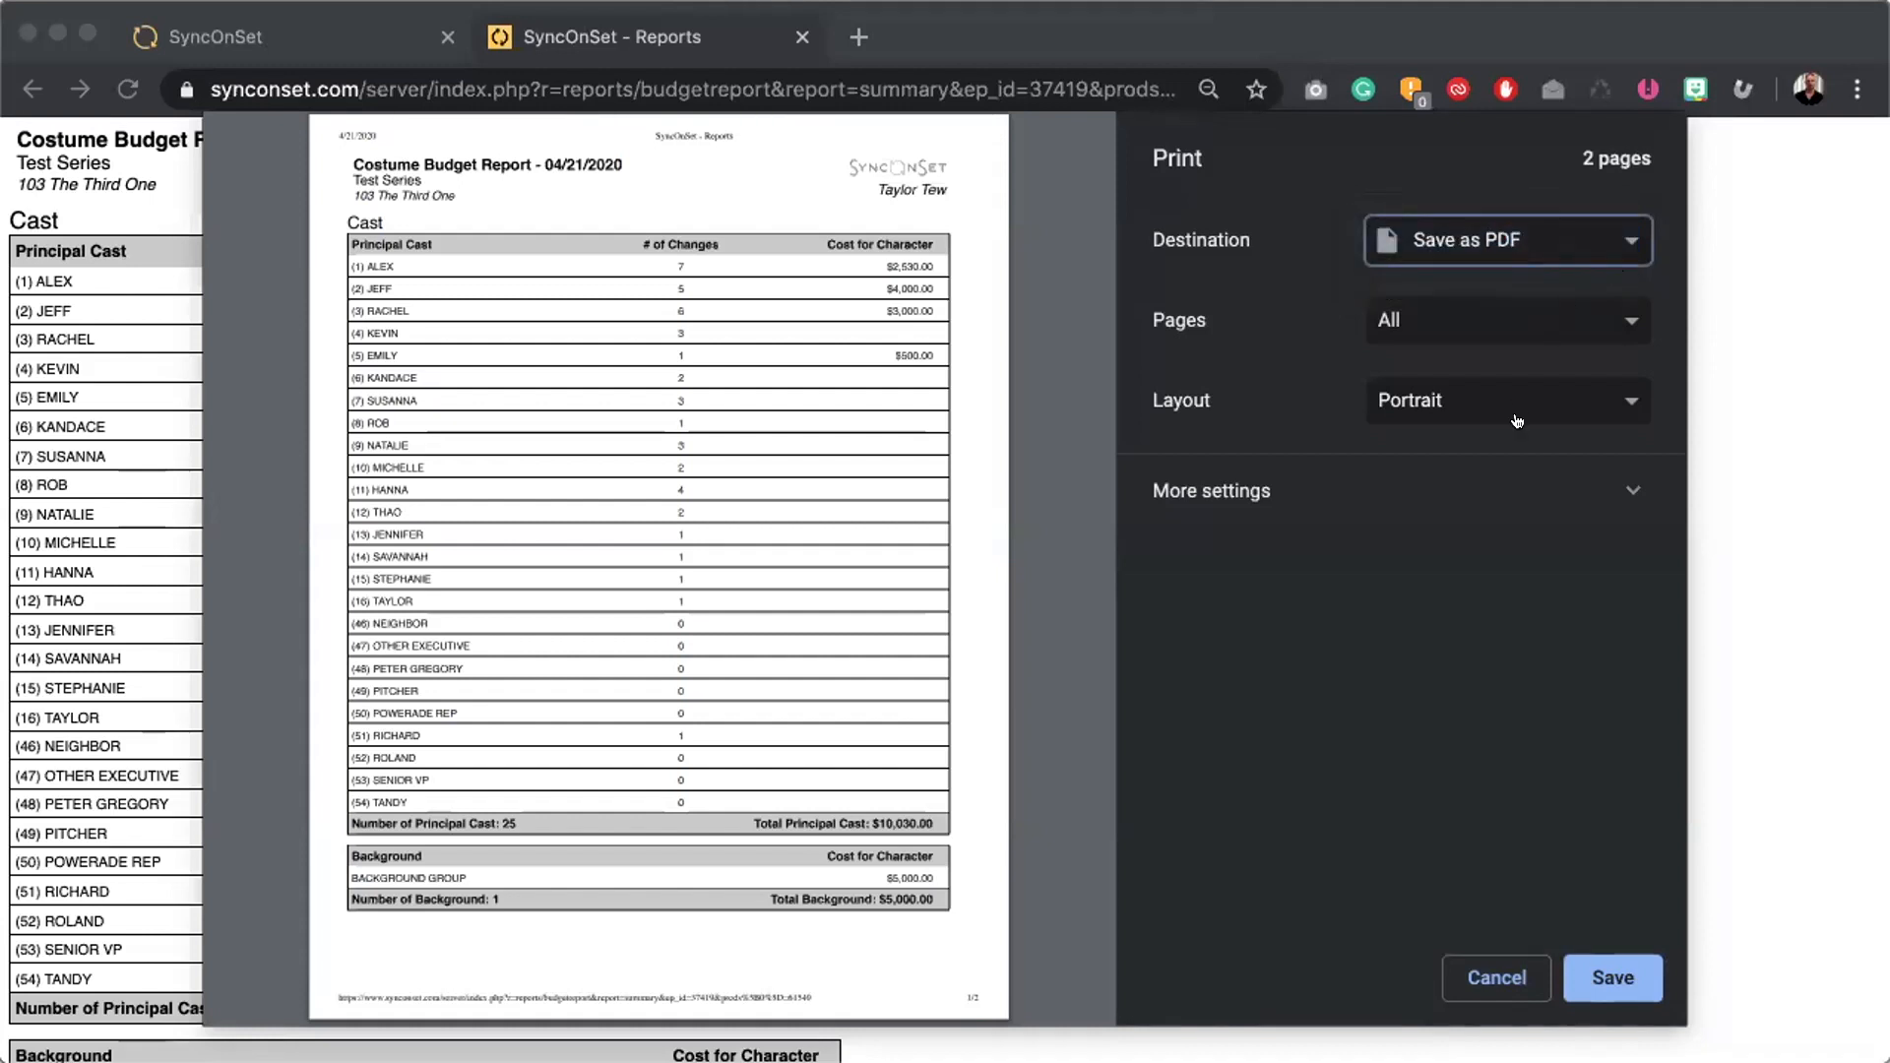
left_click(1453, 973)
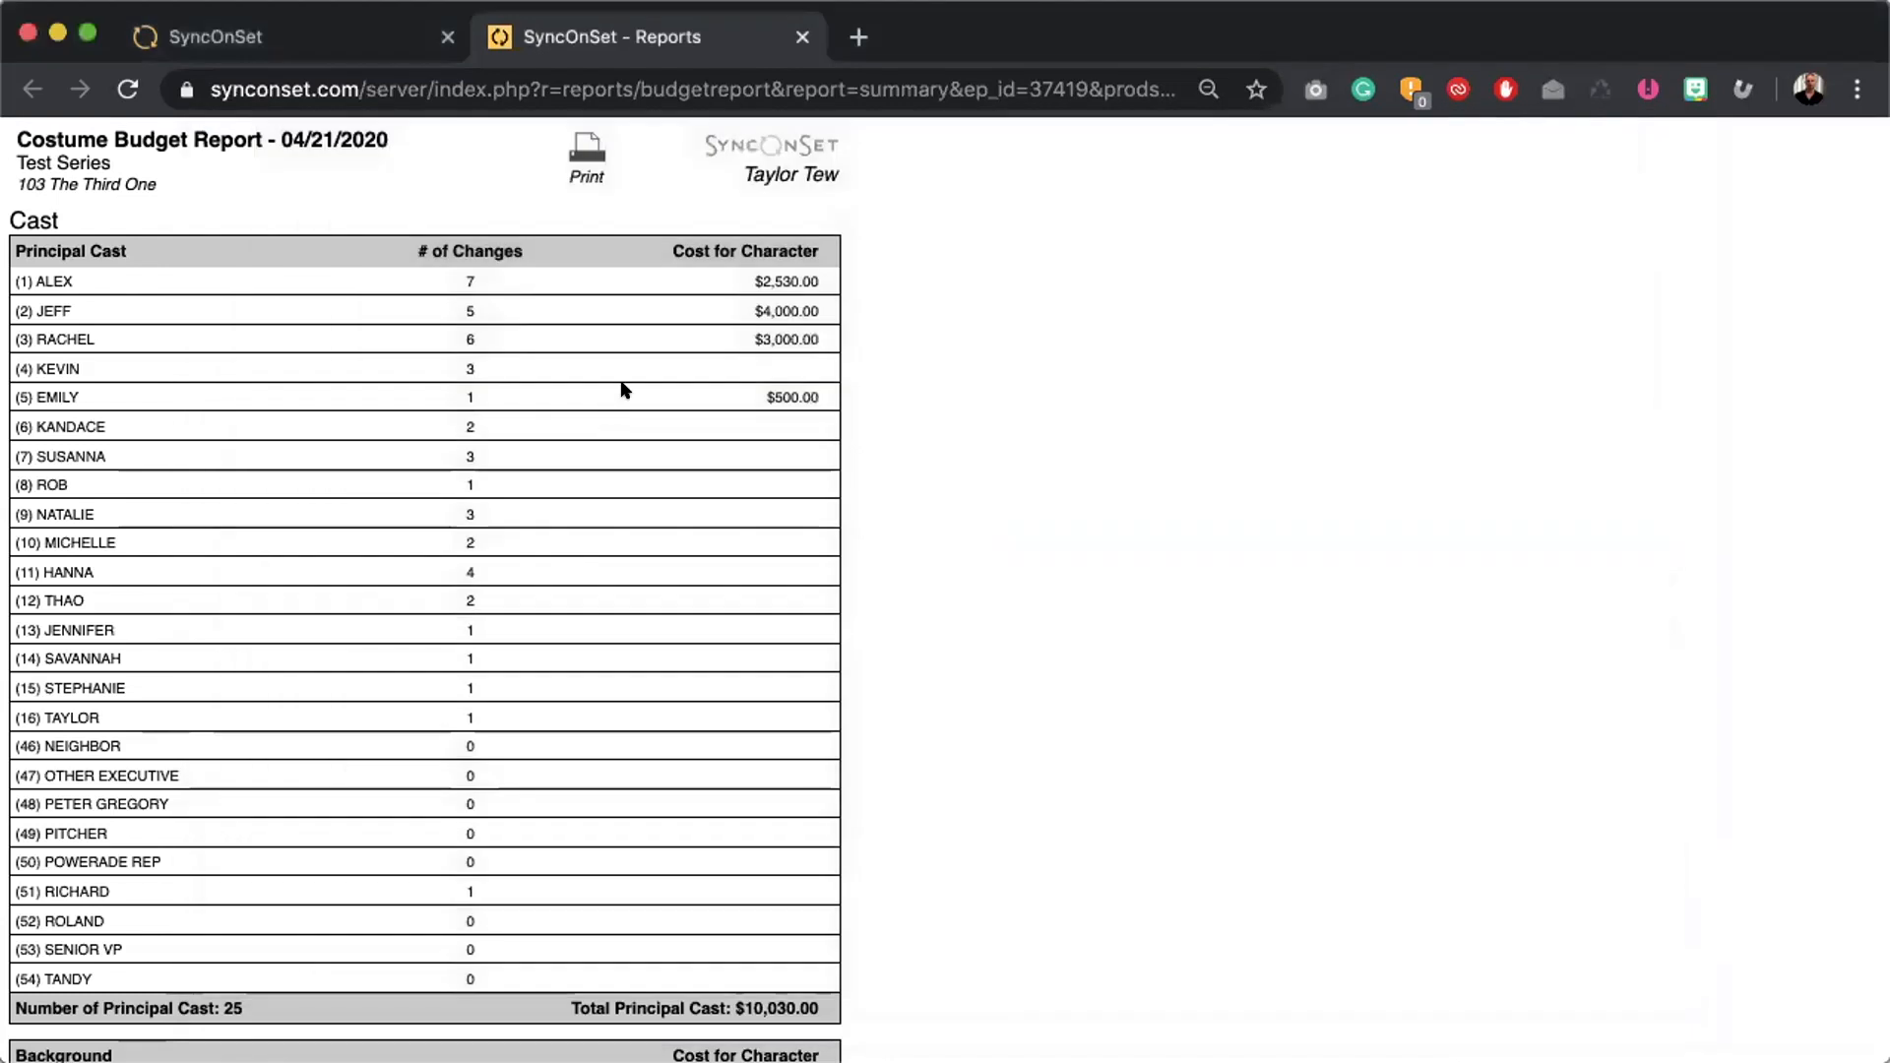
left_click(802, 38)
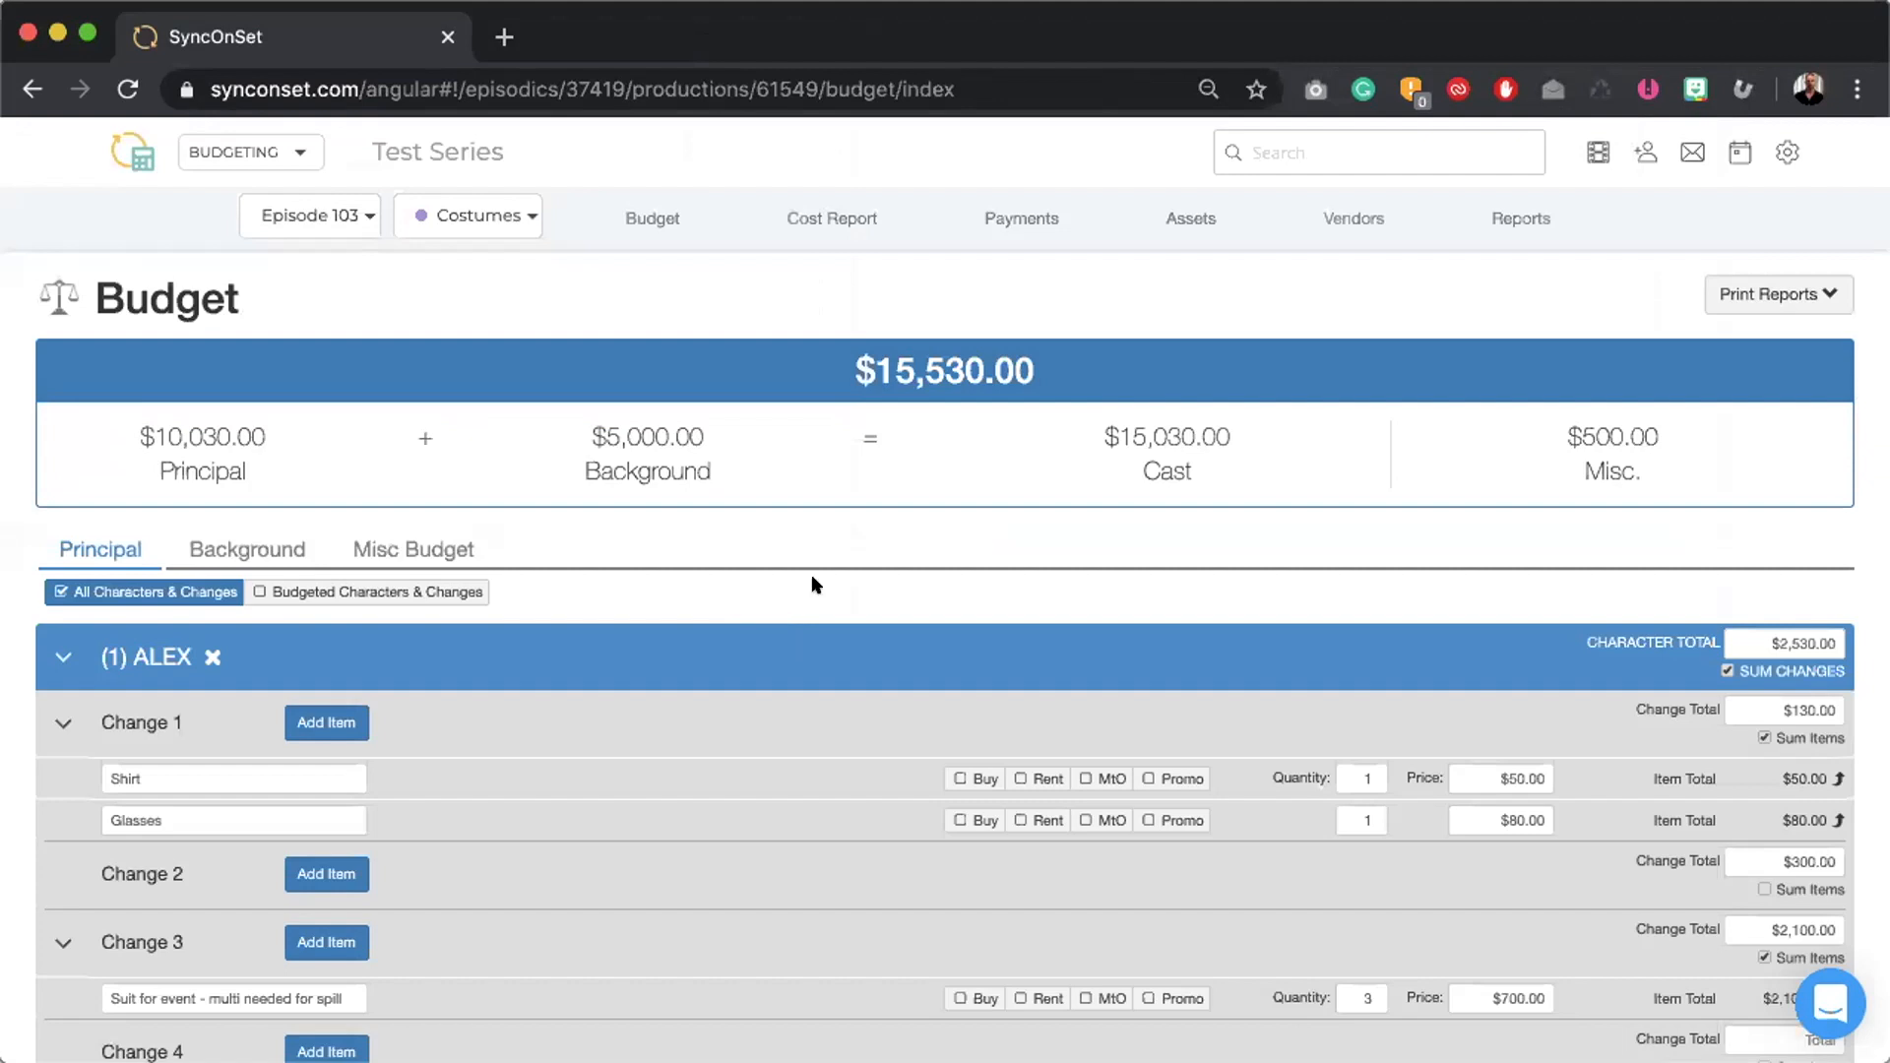
- Open the cost report and examine the spent total, budget and remaining amount for the fifth principal character
left_click(826, 218)
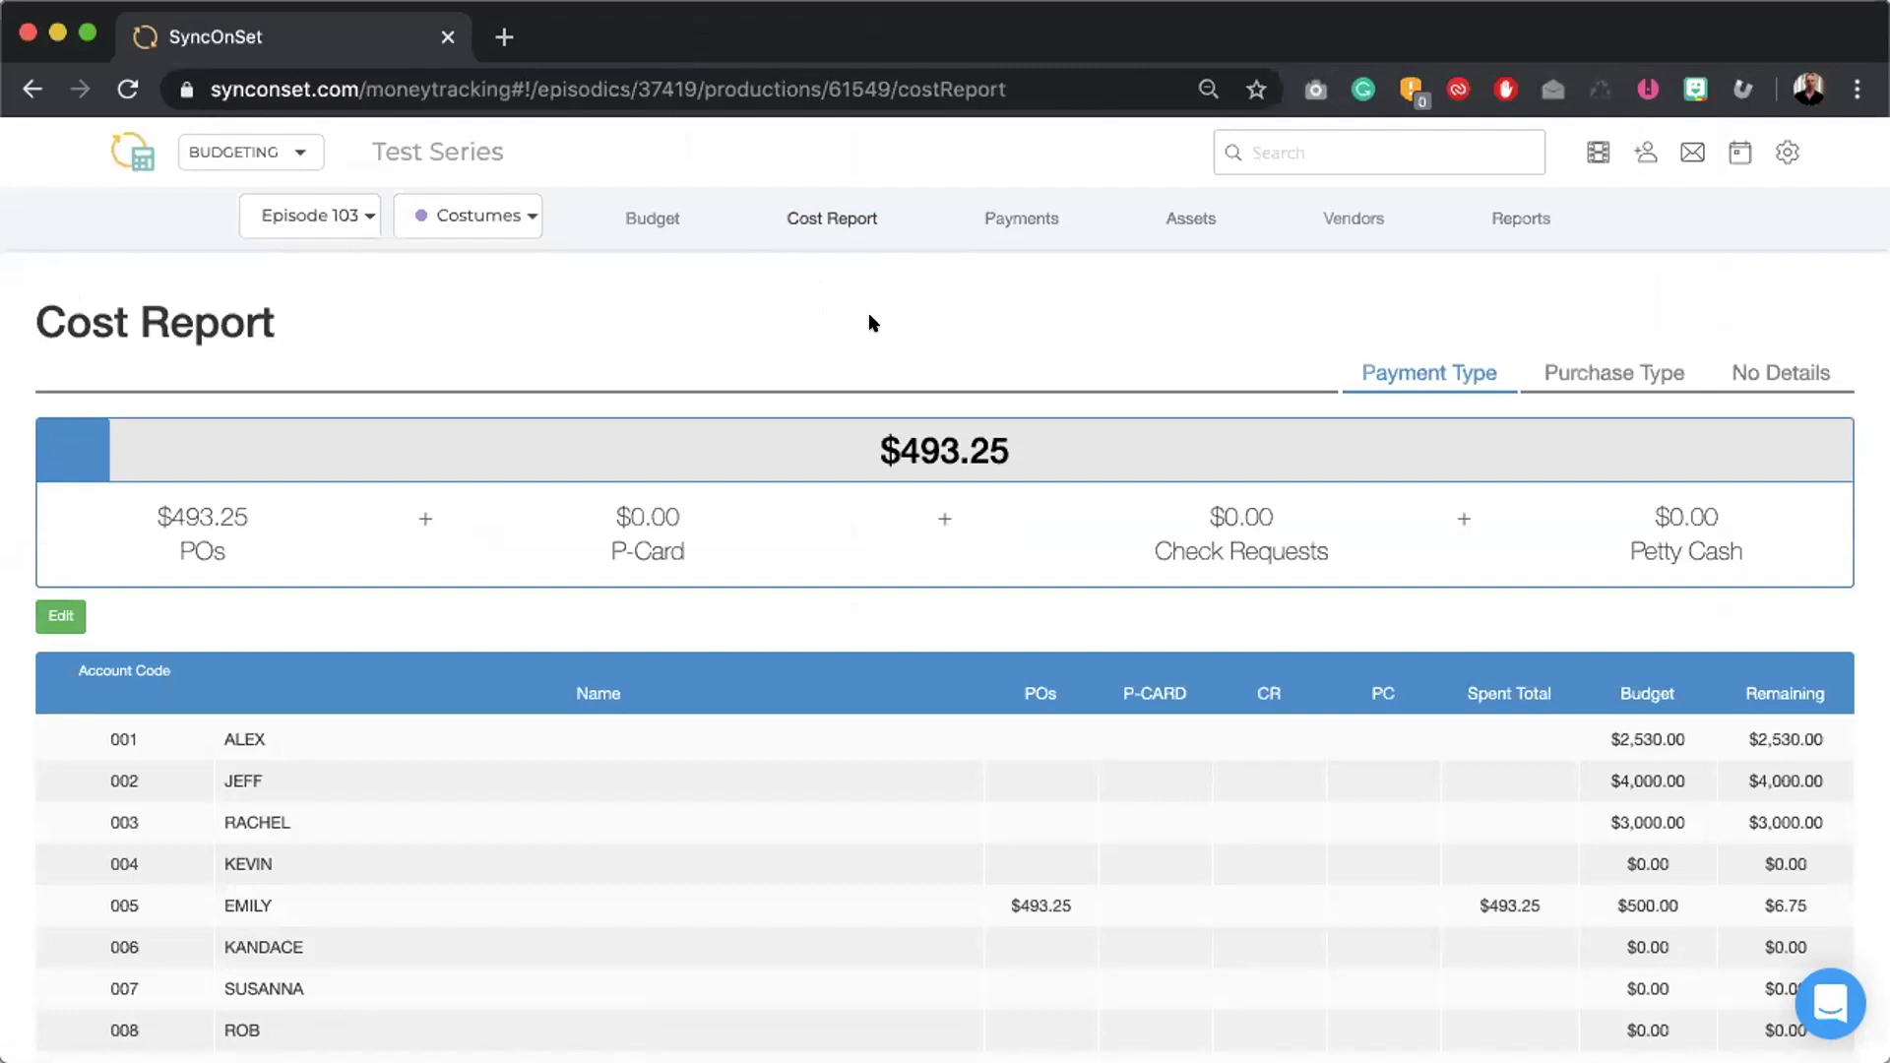
scroll(958, 827, "down", 2)
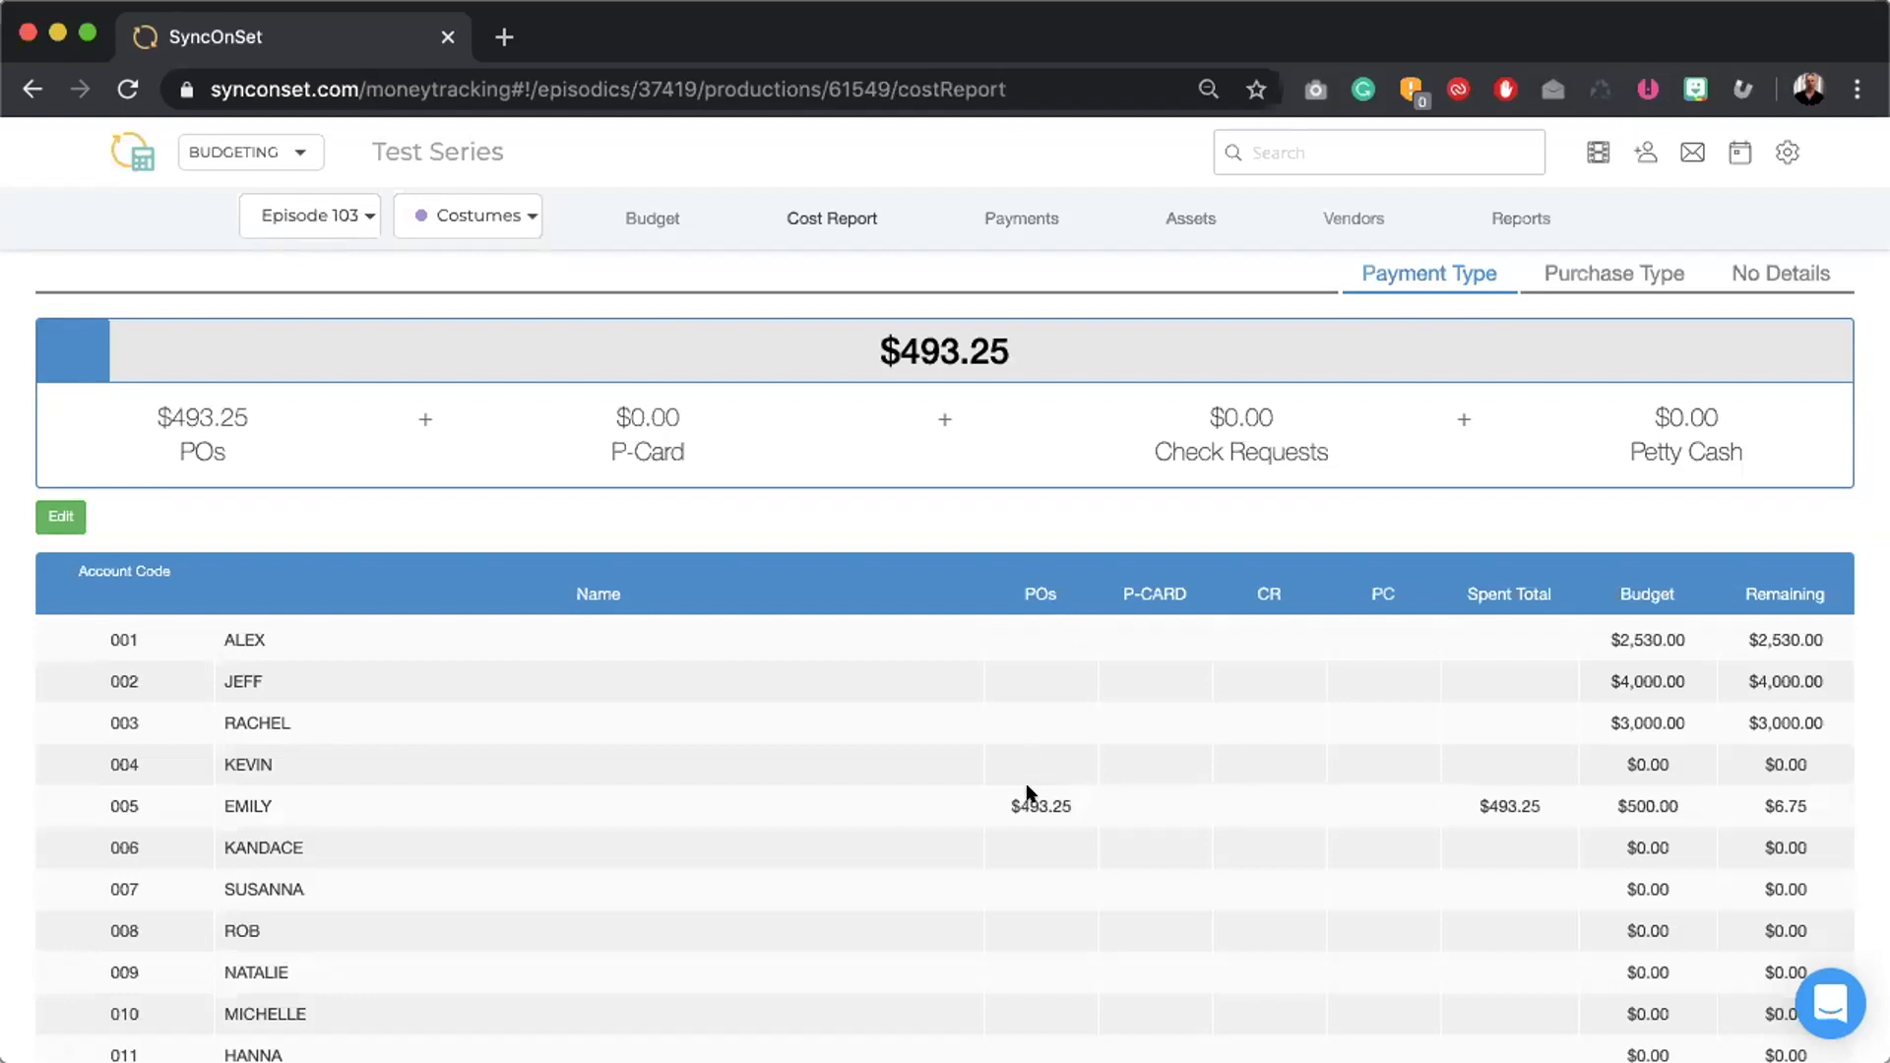
left_click_drag(1529, 799, 1462, 803)
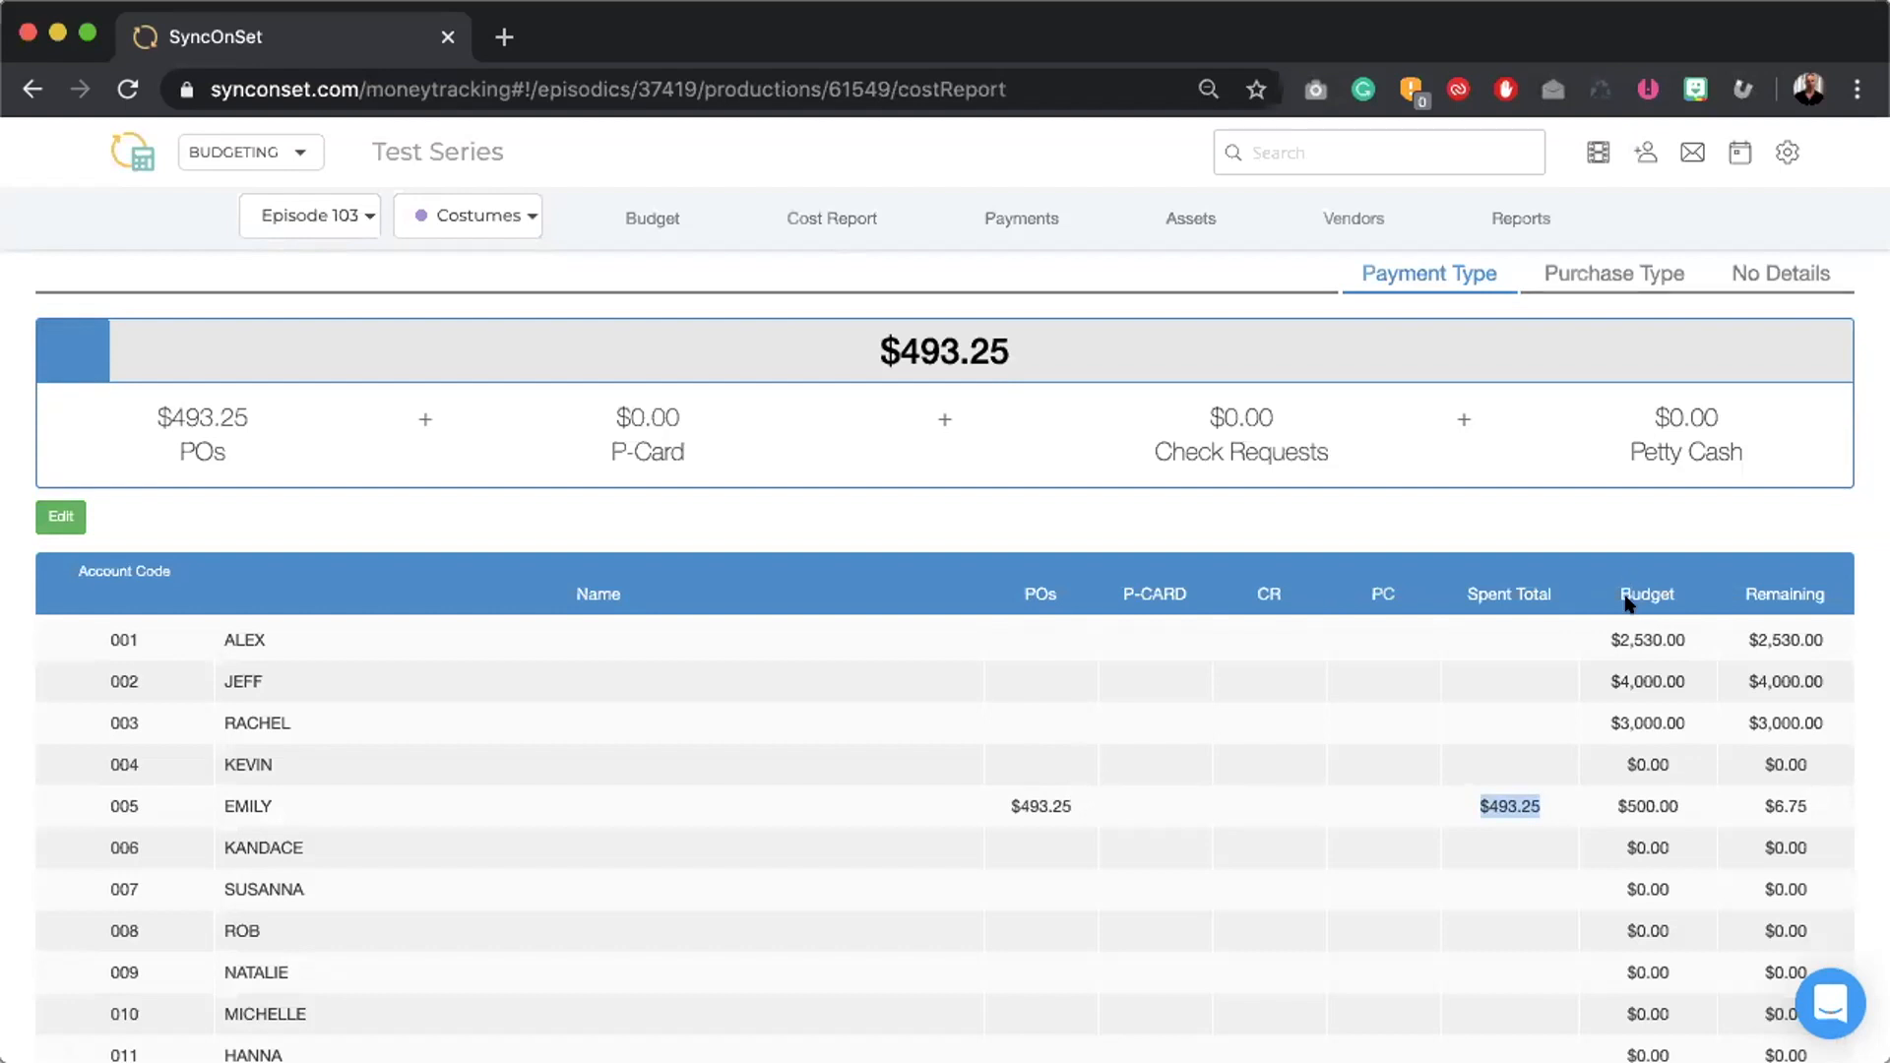
left_click(1670, 805)
left_click_drag(1811, 804, 1769, 805)
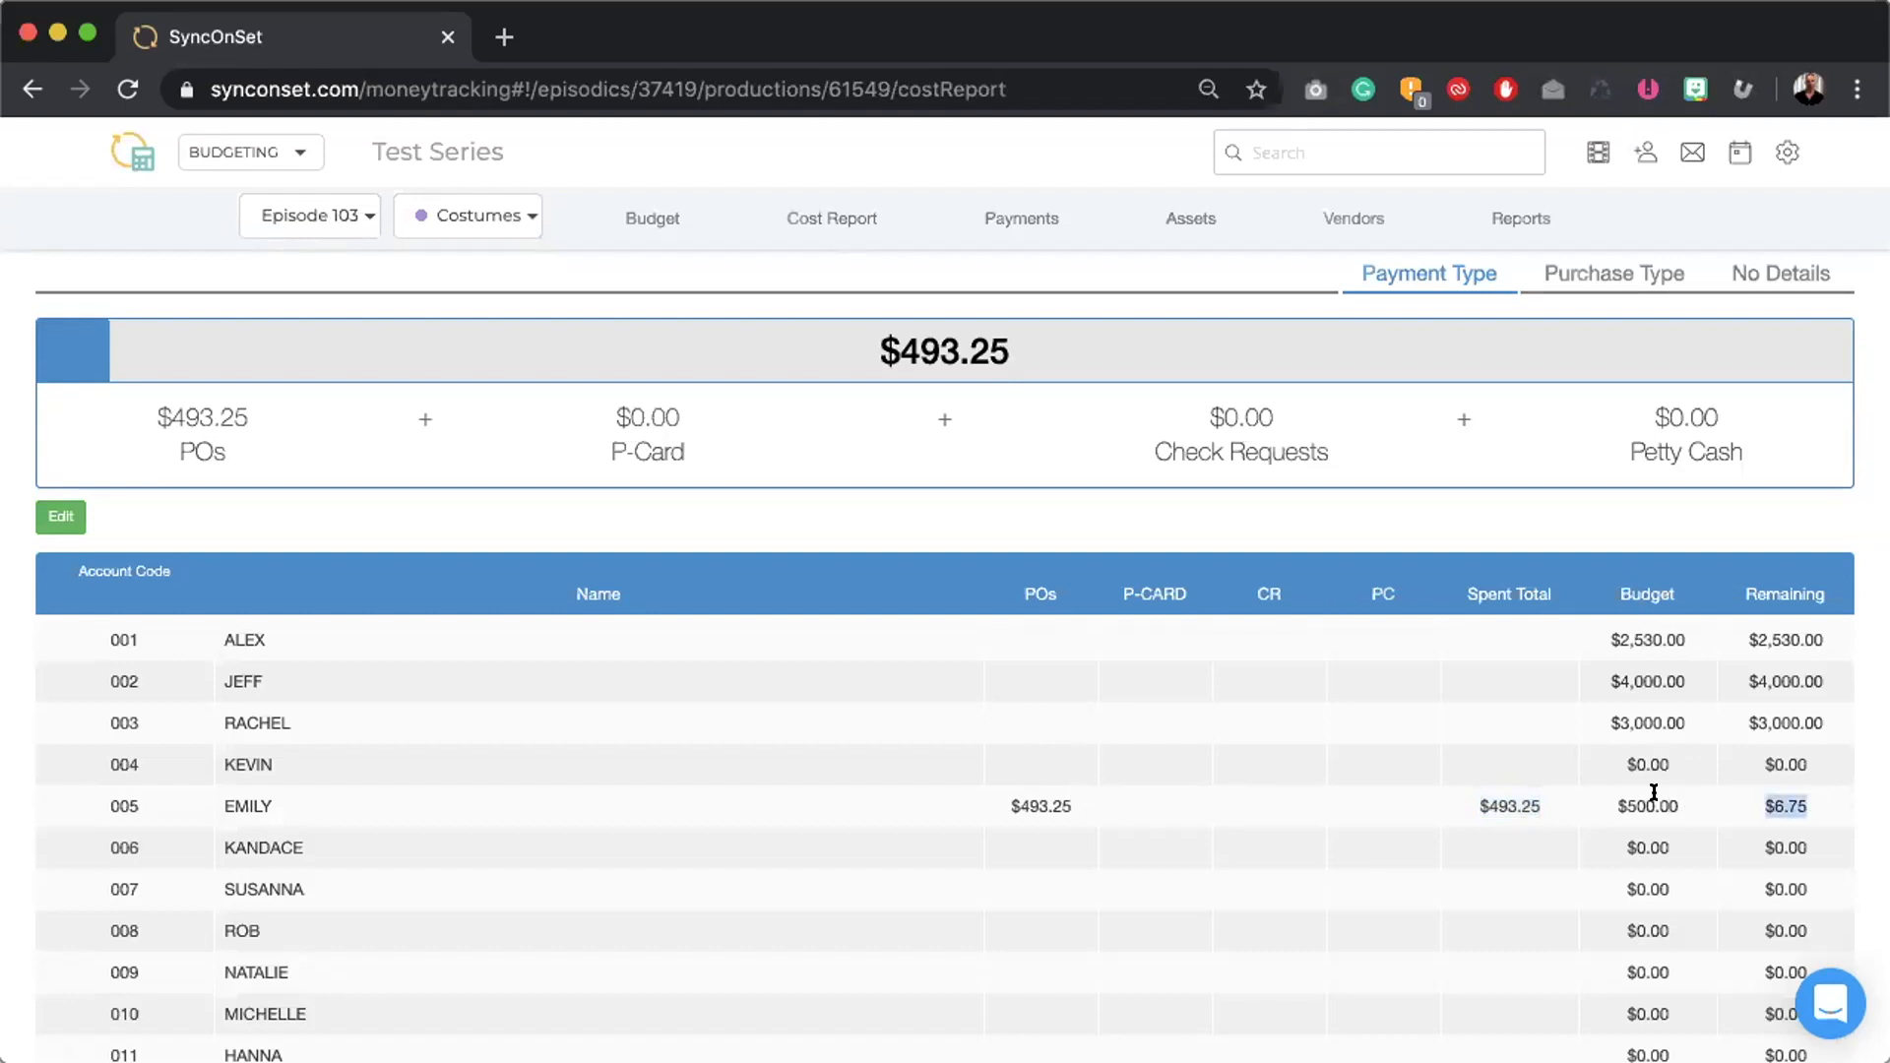
left_click(1463, 796)
scroll(1462, 795, "up", 1)
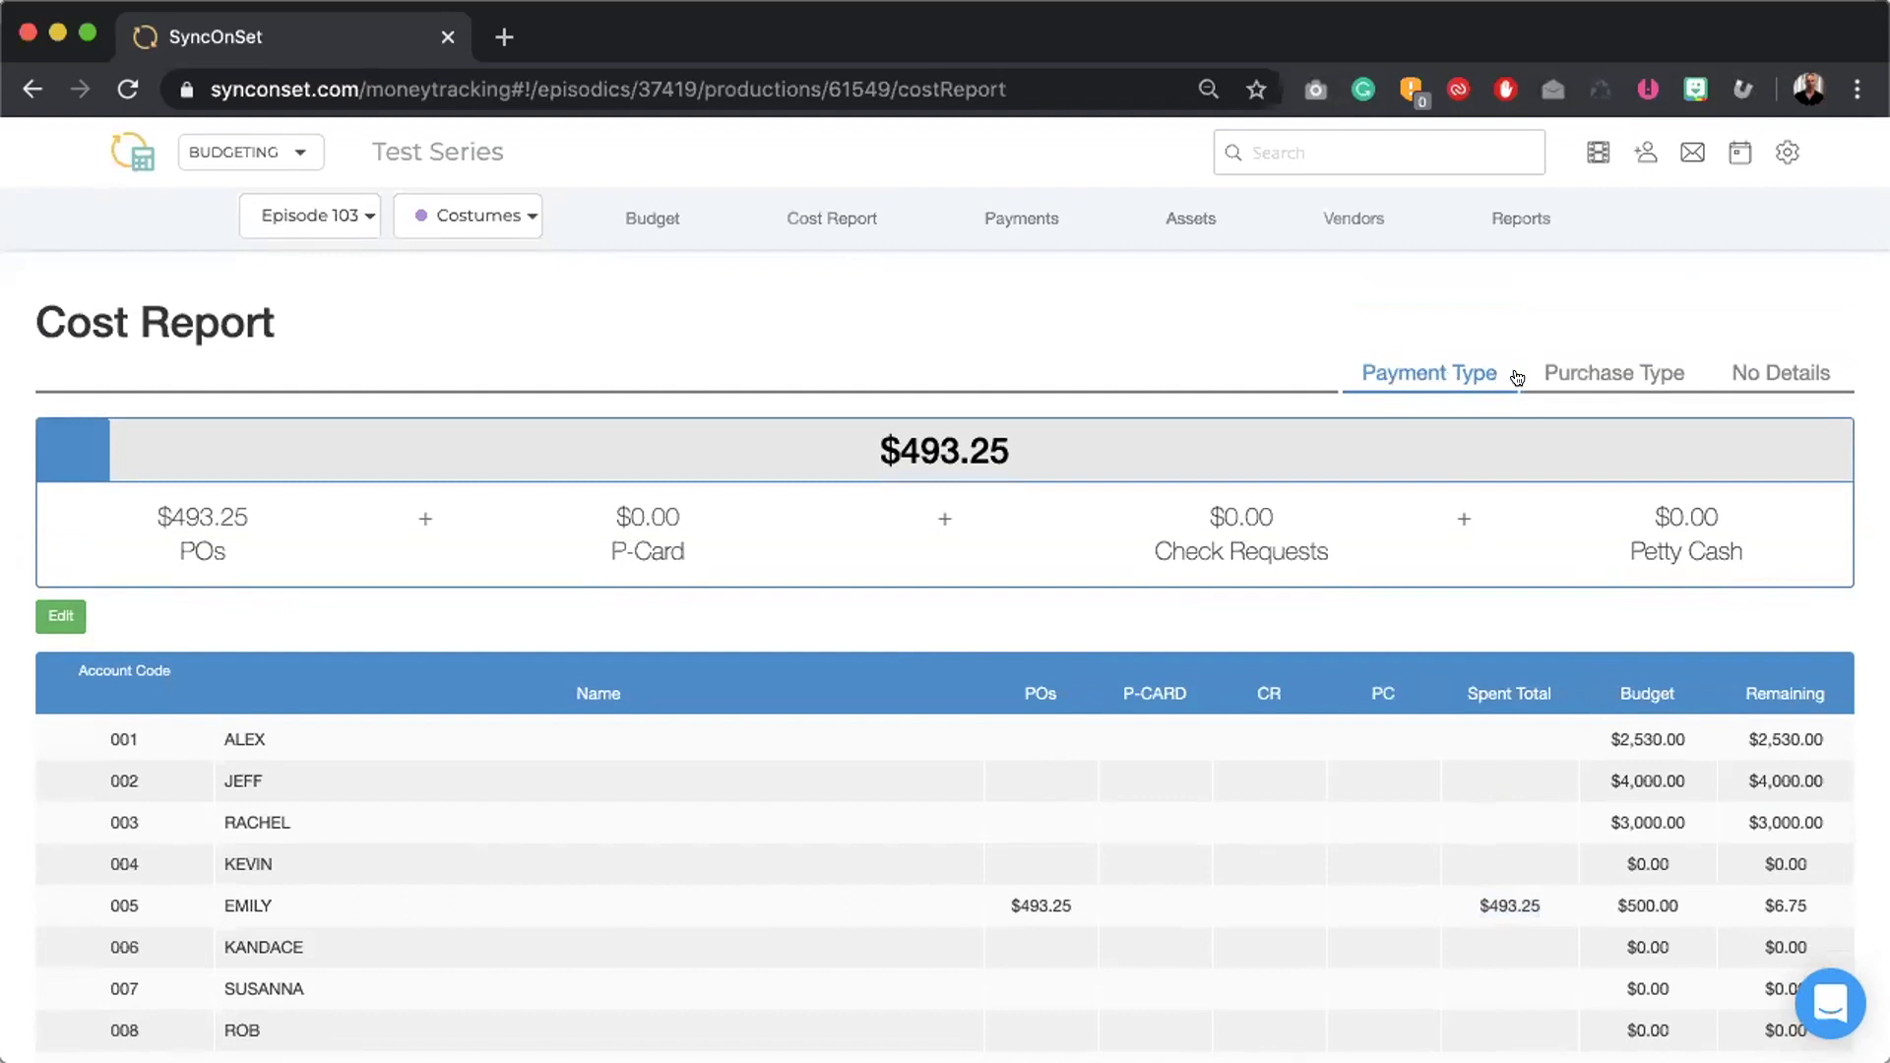
- View the cost report by Purchase Type and with No Details, and return to the Payment Type breakdown
left_click(1588, 375)
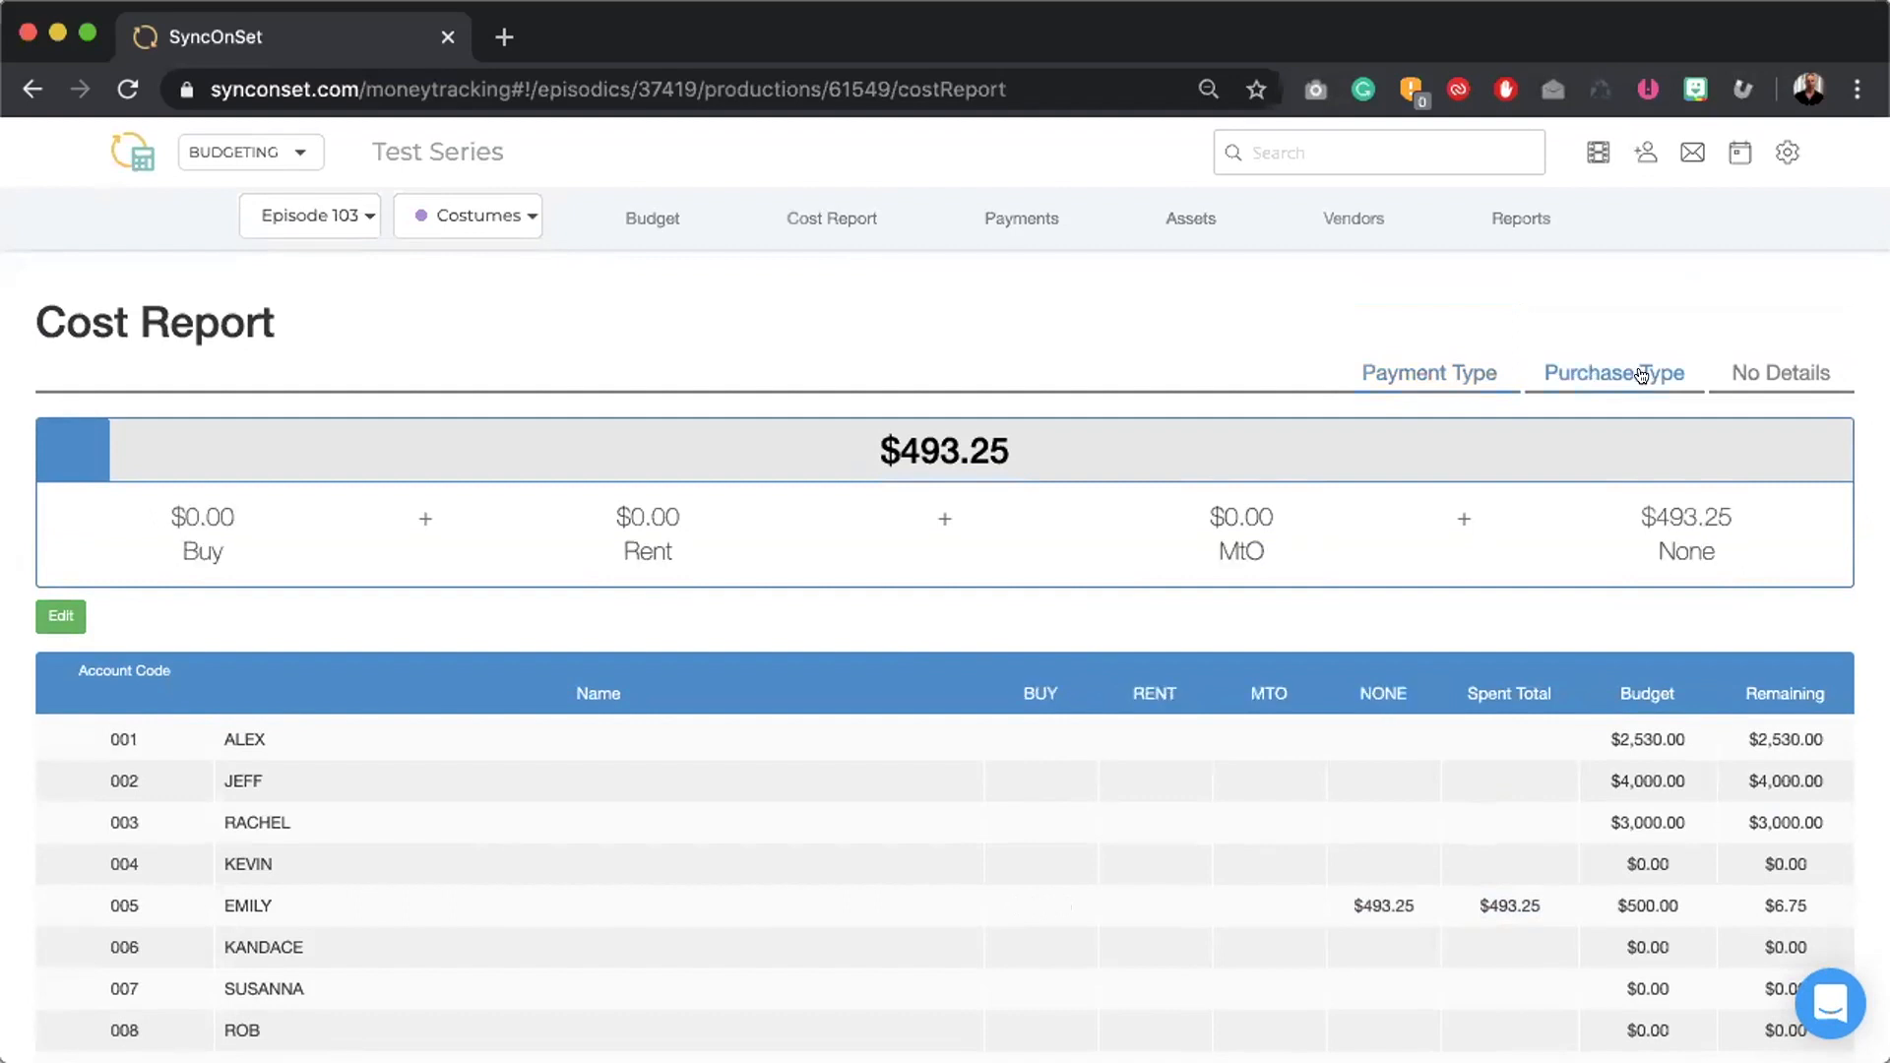
left_click(1772, 373)
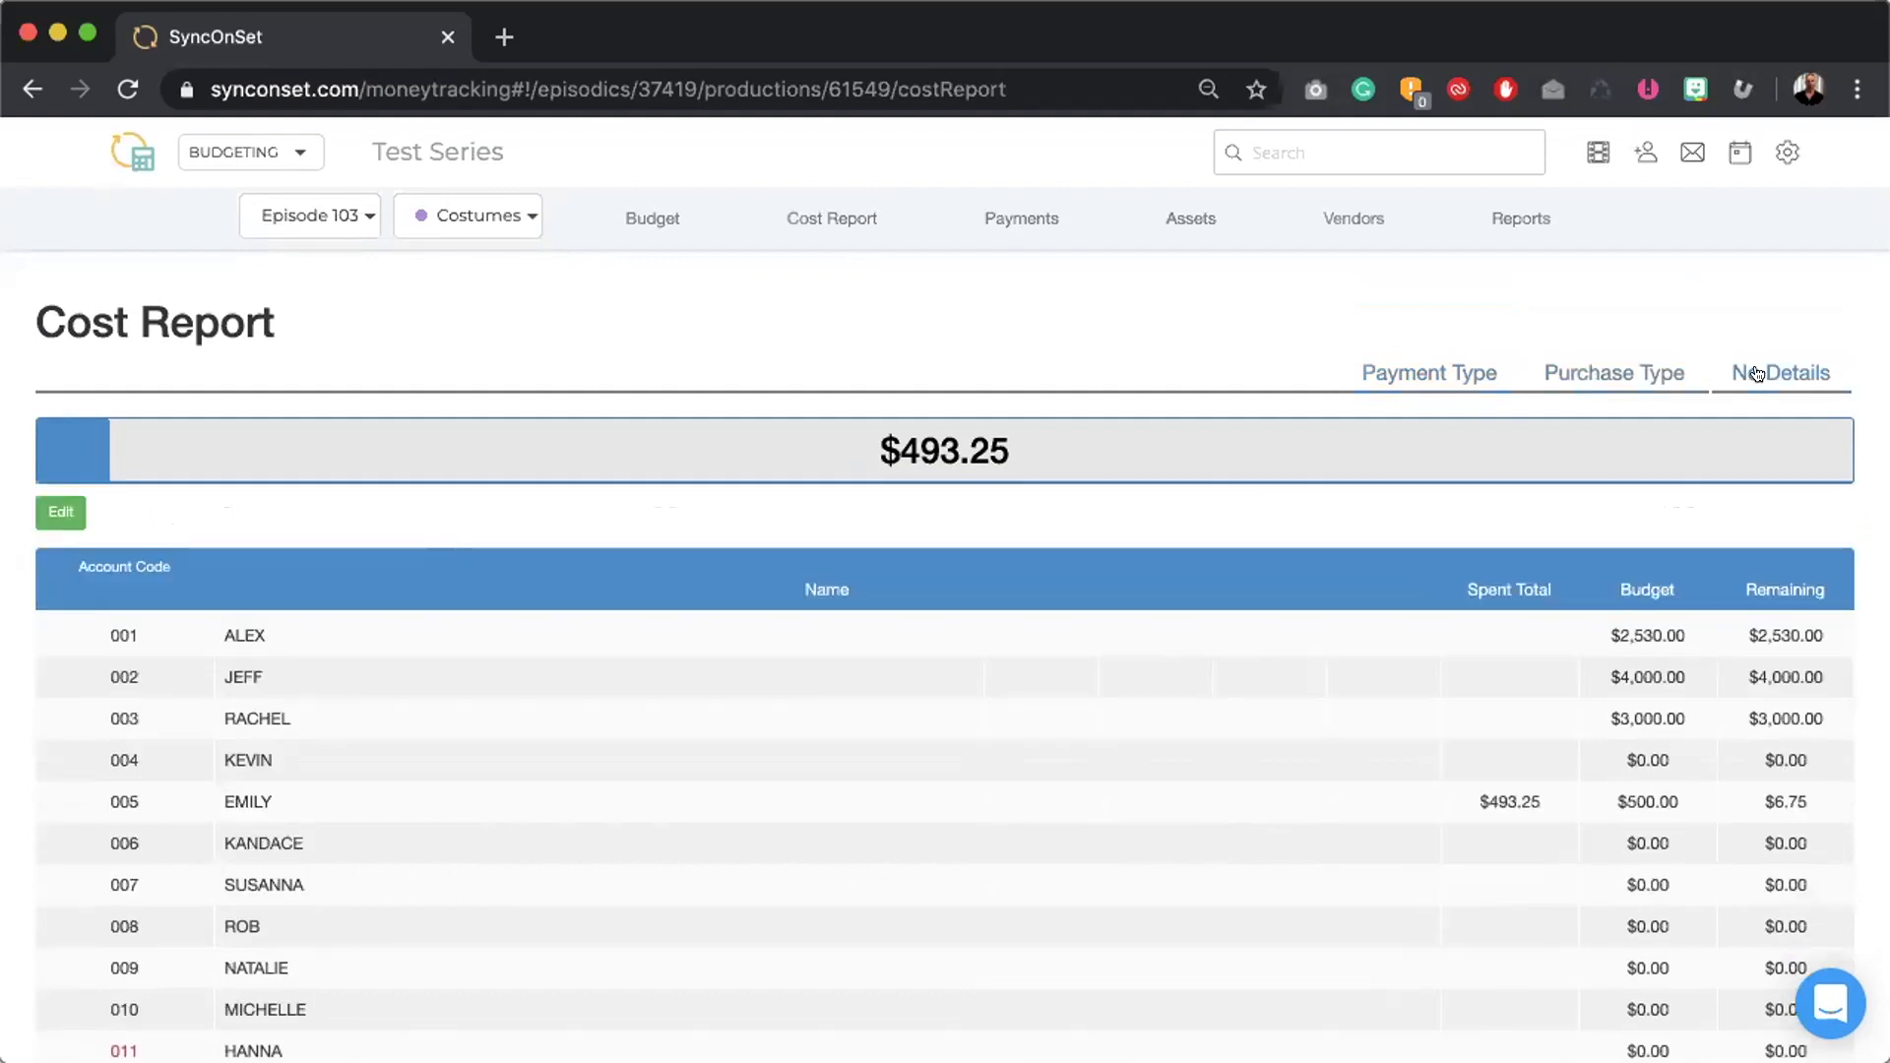
left_click(1427, 360)
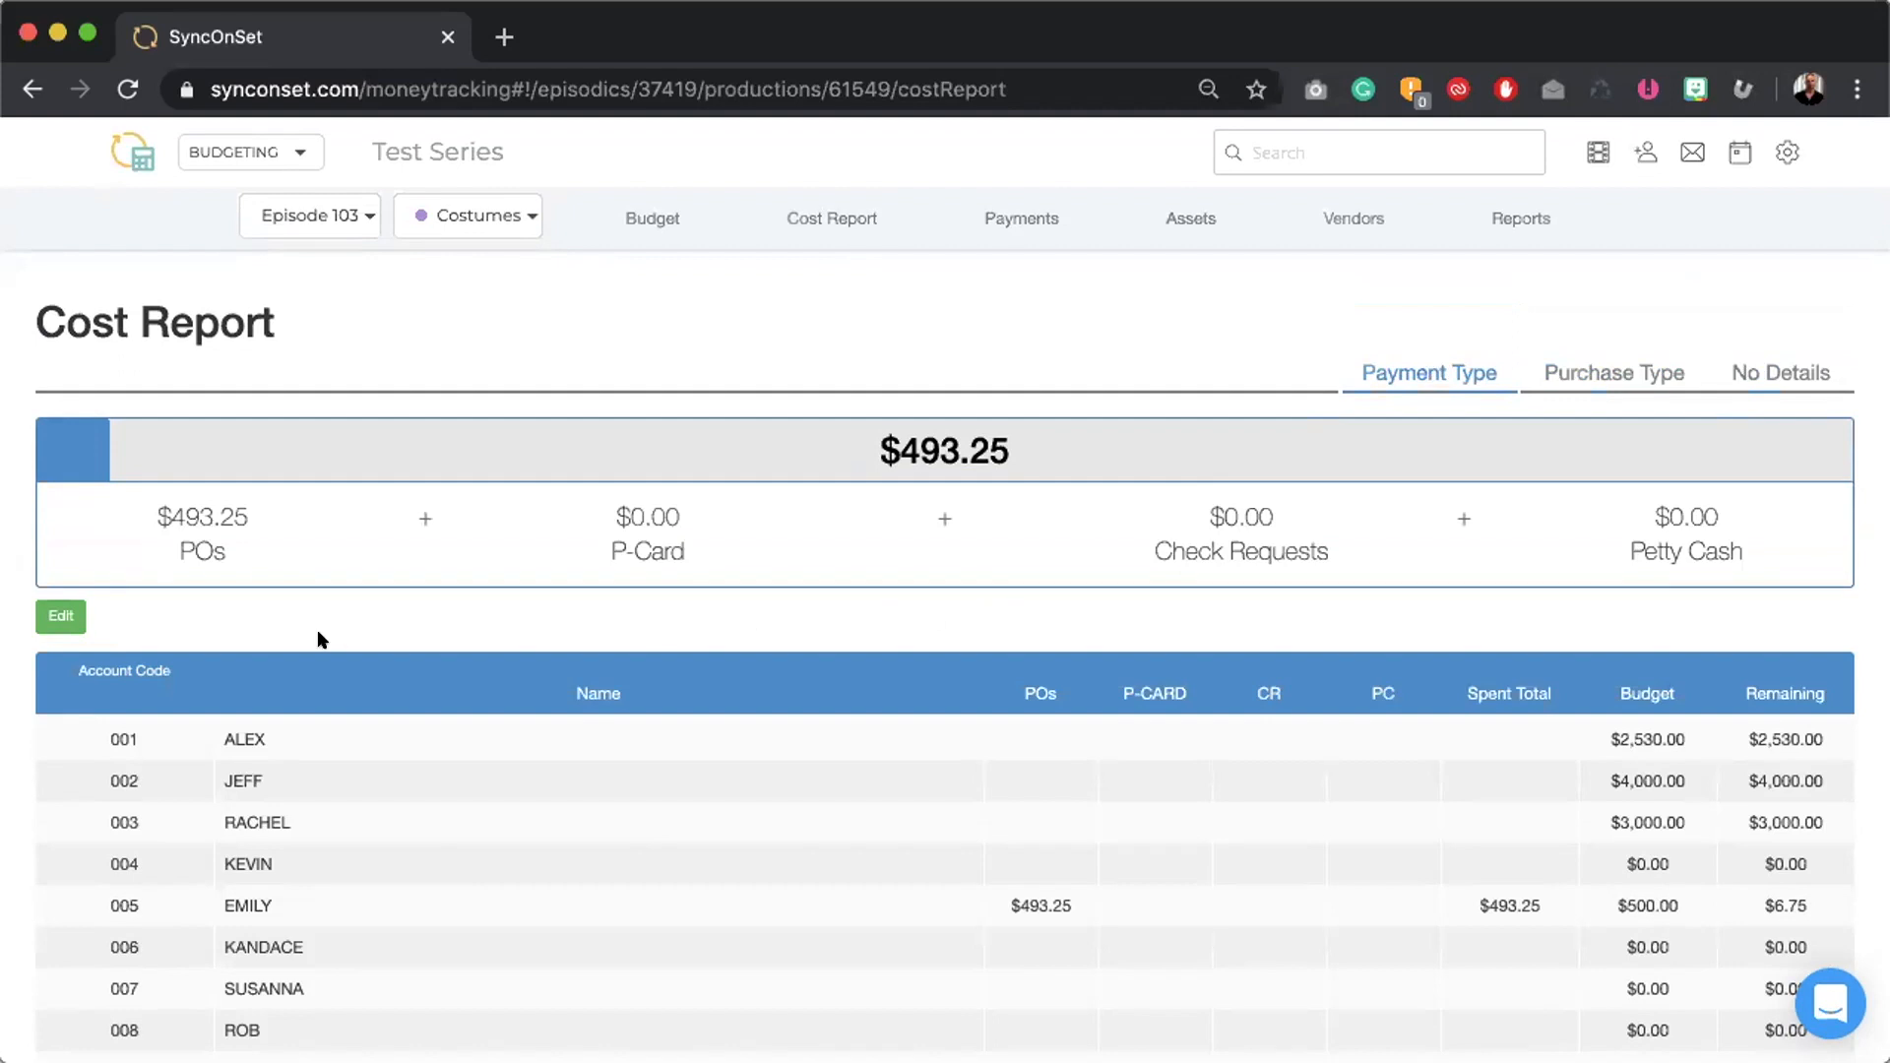
- Put the cost report's principal table in edit mode and examine its editable account codes and accounting names
left_click(62, 617)
left_click(62, 617)
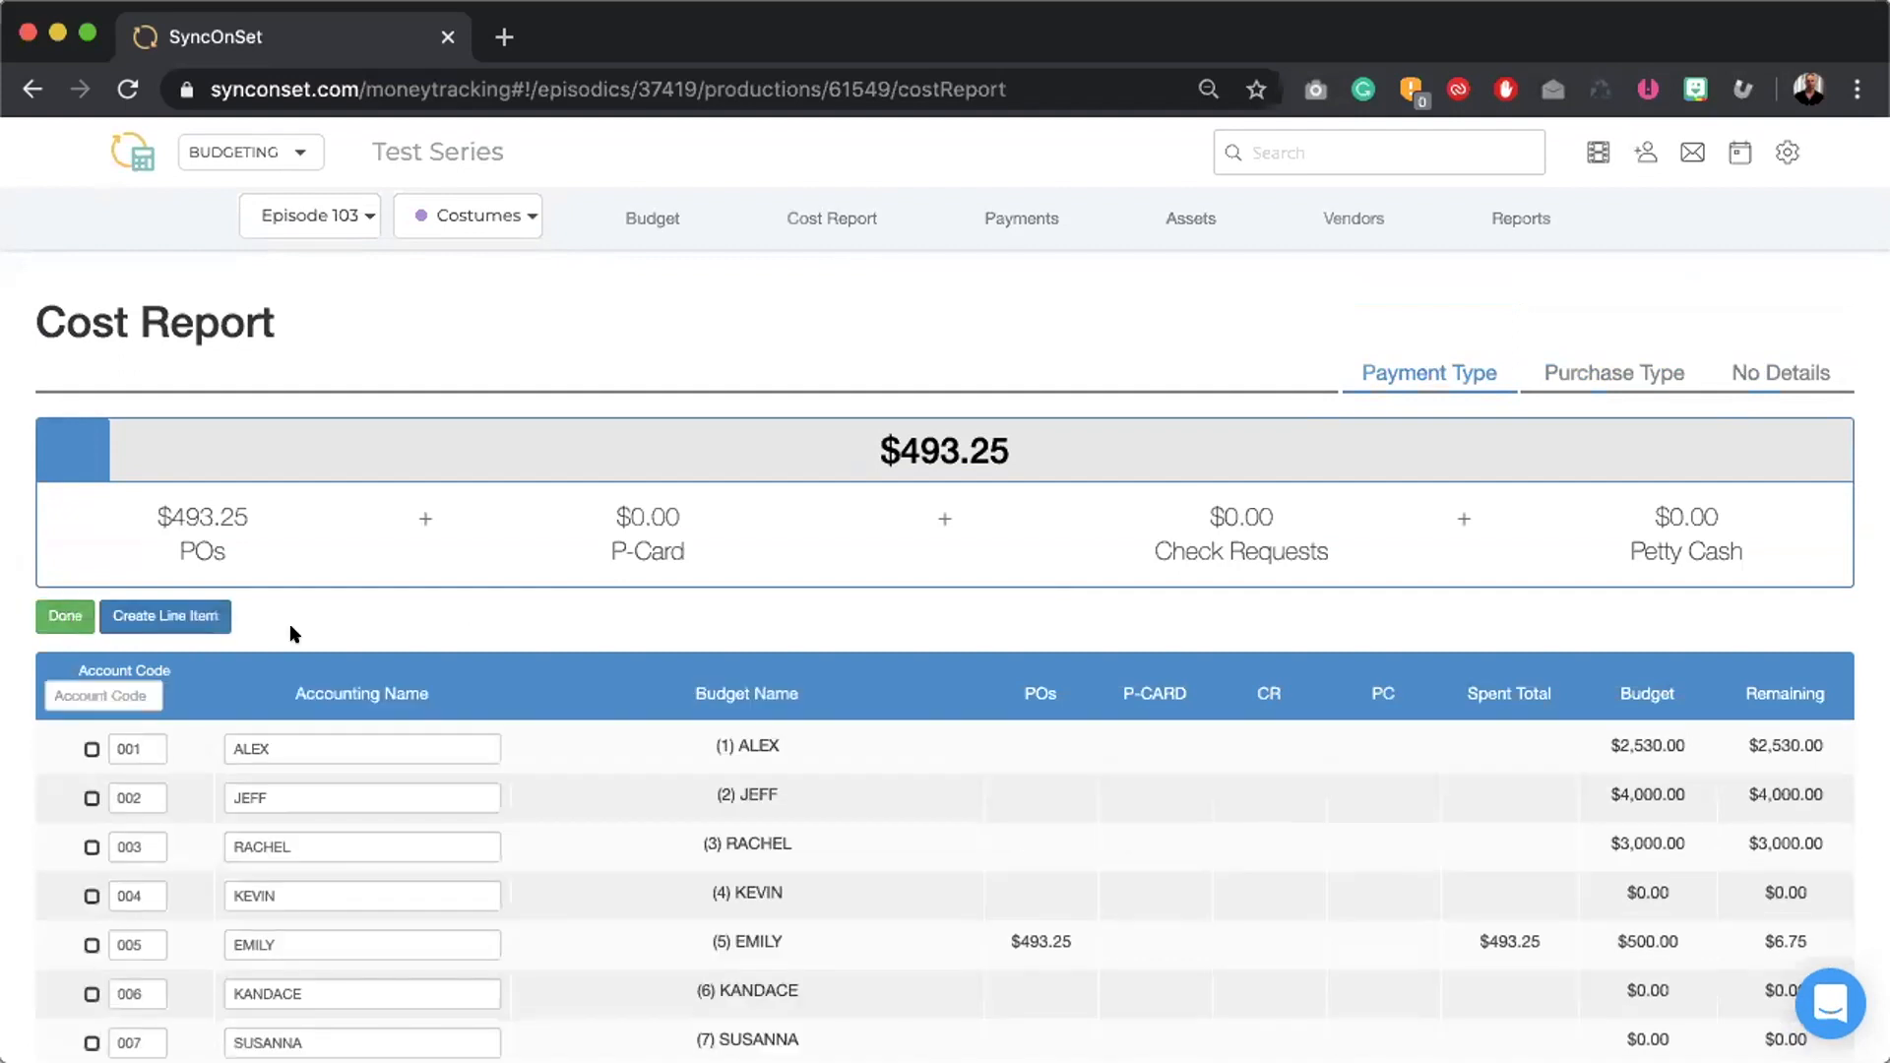
scroll(289, 630, "down", 1)
scroll(290, 633, "down", 3)
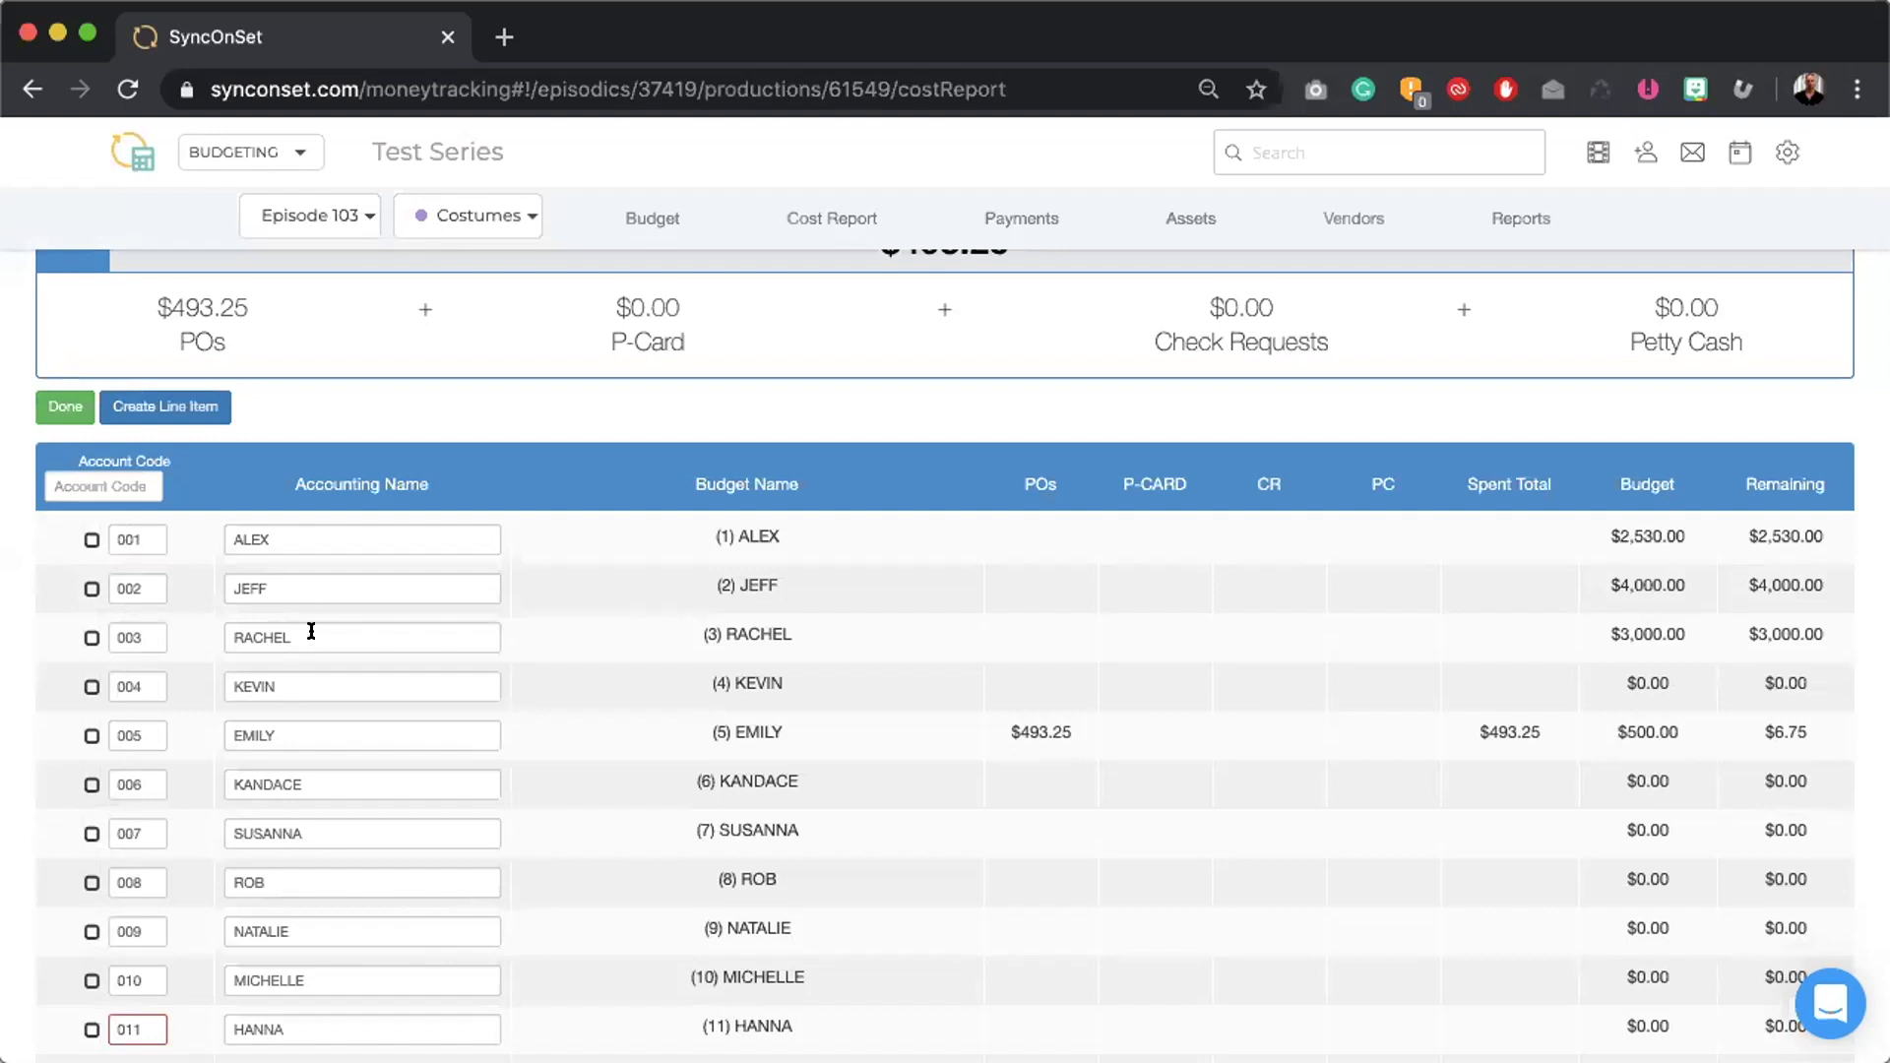
left_click(296, 535)
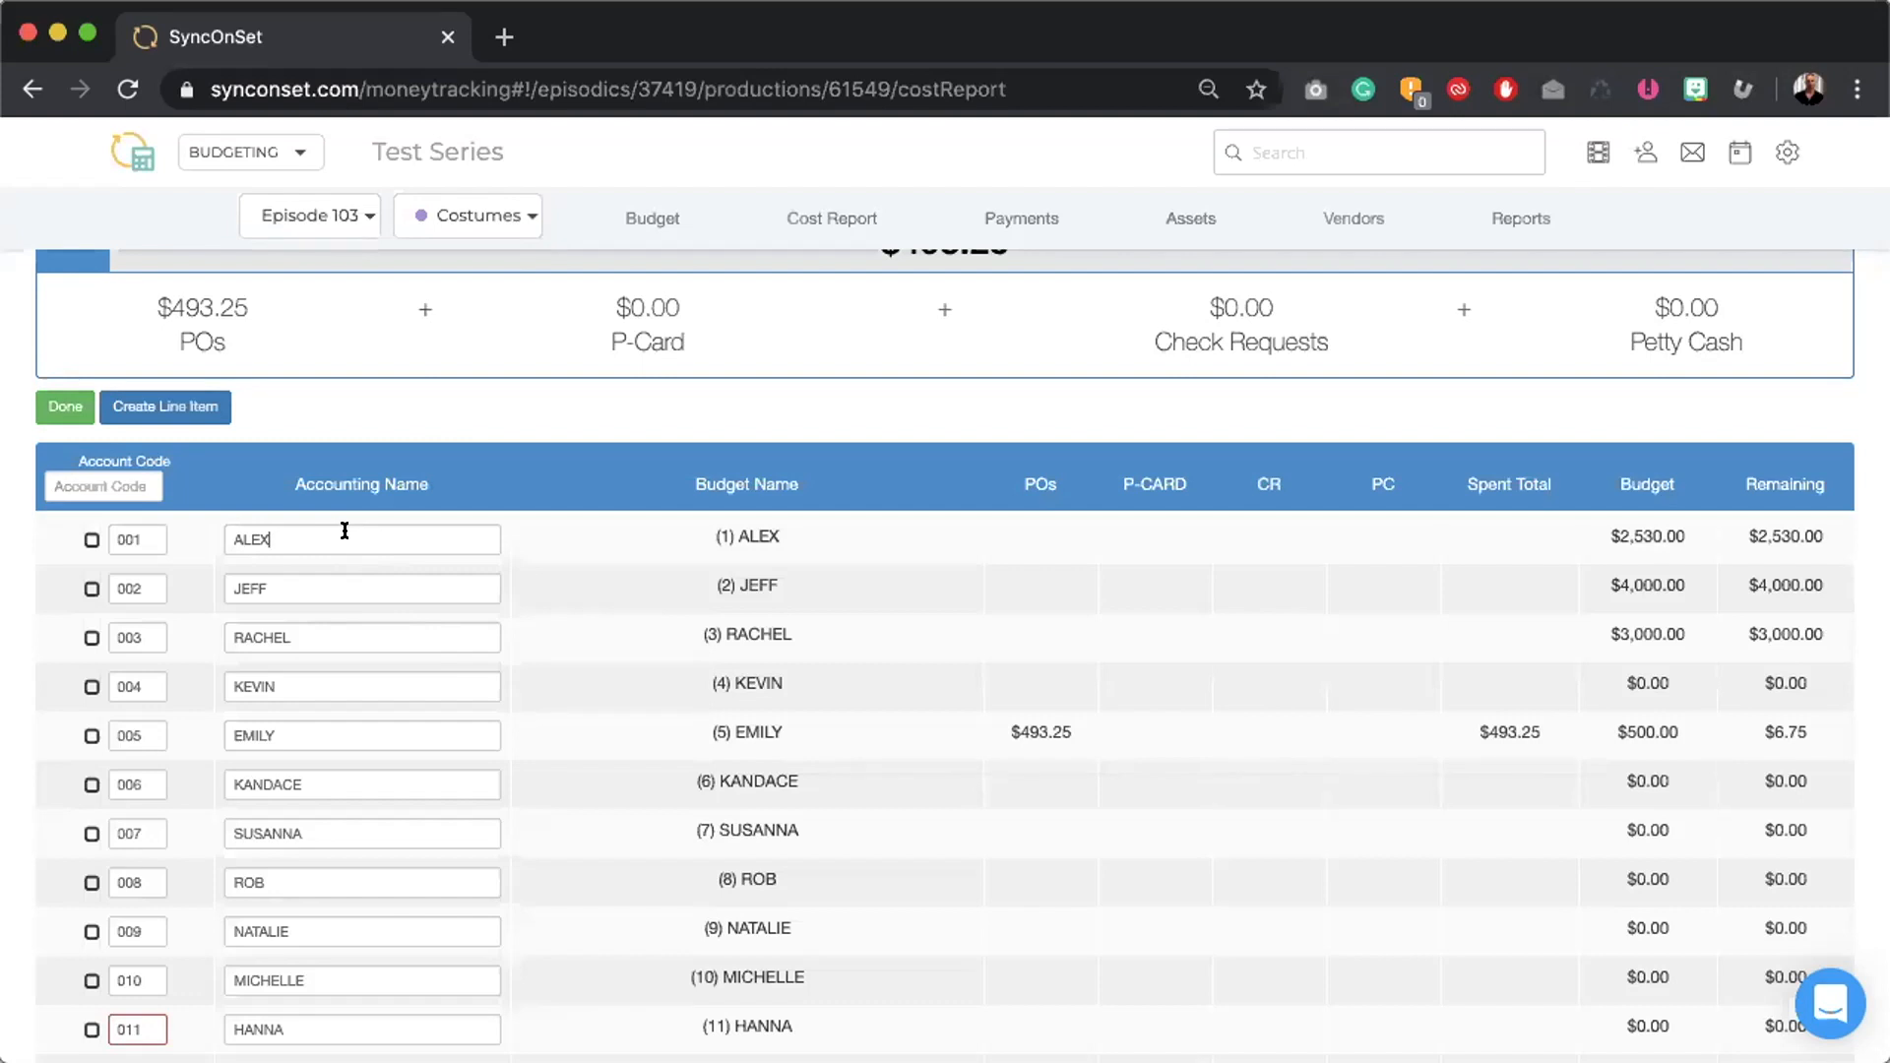
- Create a cost report line item with line code 1006, group name GROUP A and a $5,000 budget
left_click(178, 403)
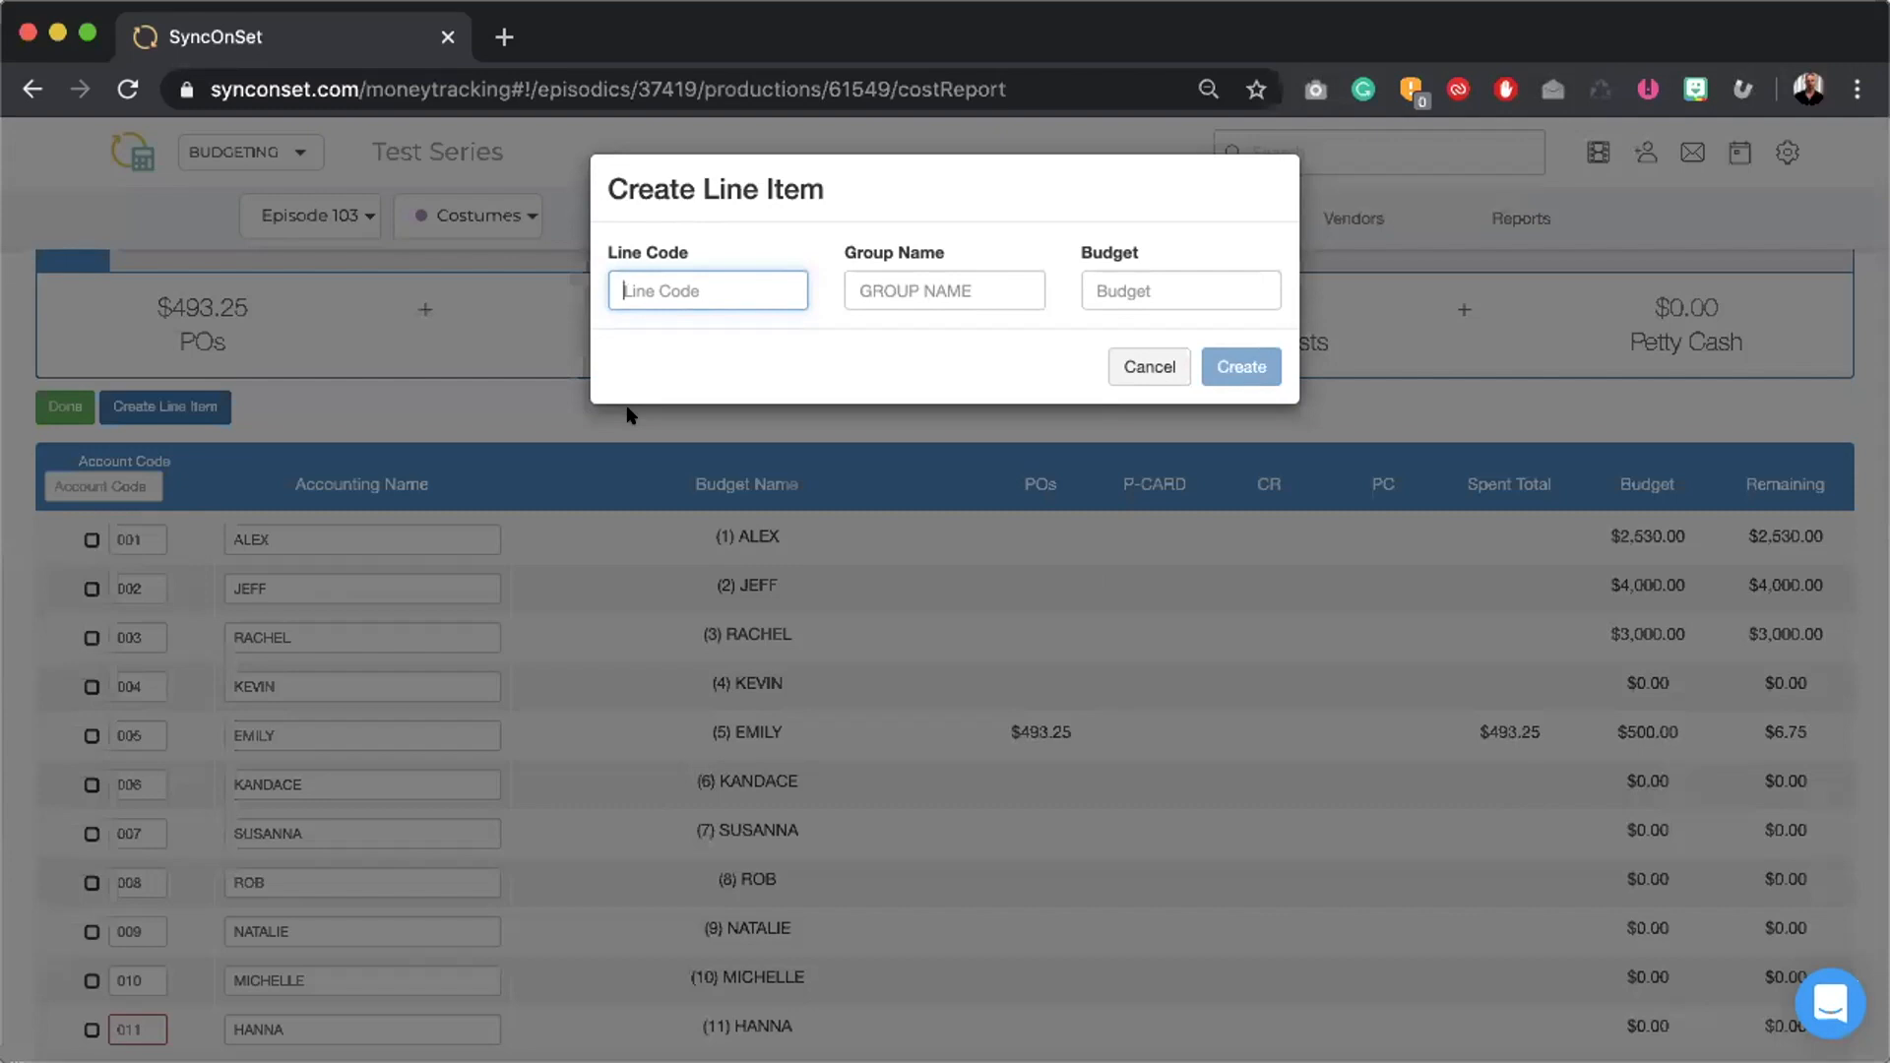
type("1006")
left_click(953, 277)
type("GRO")
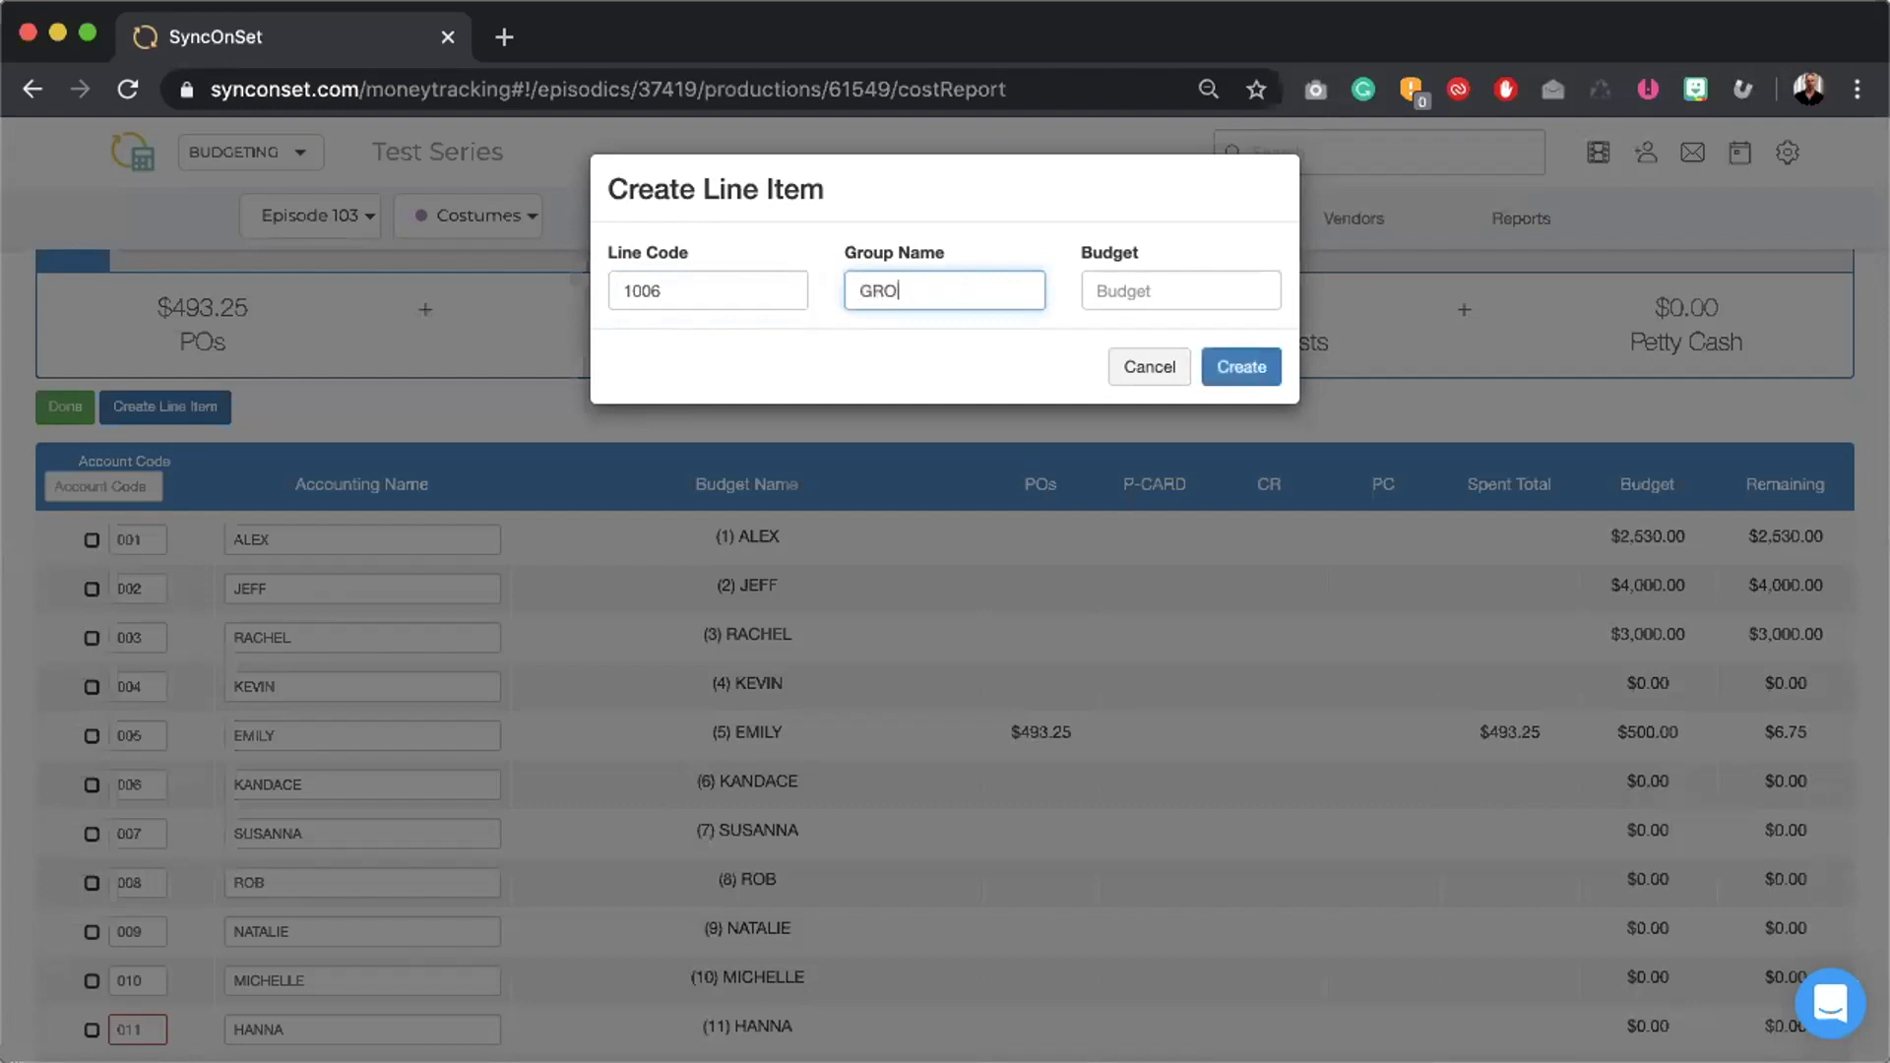
type("UP A")
key("Tab")
type("5000")
left_click(896, 348)
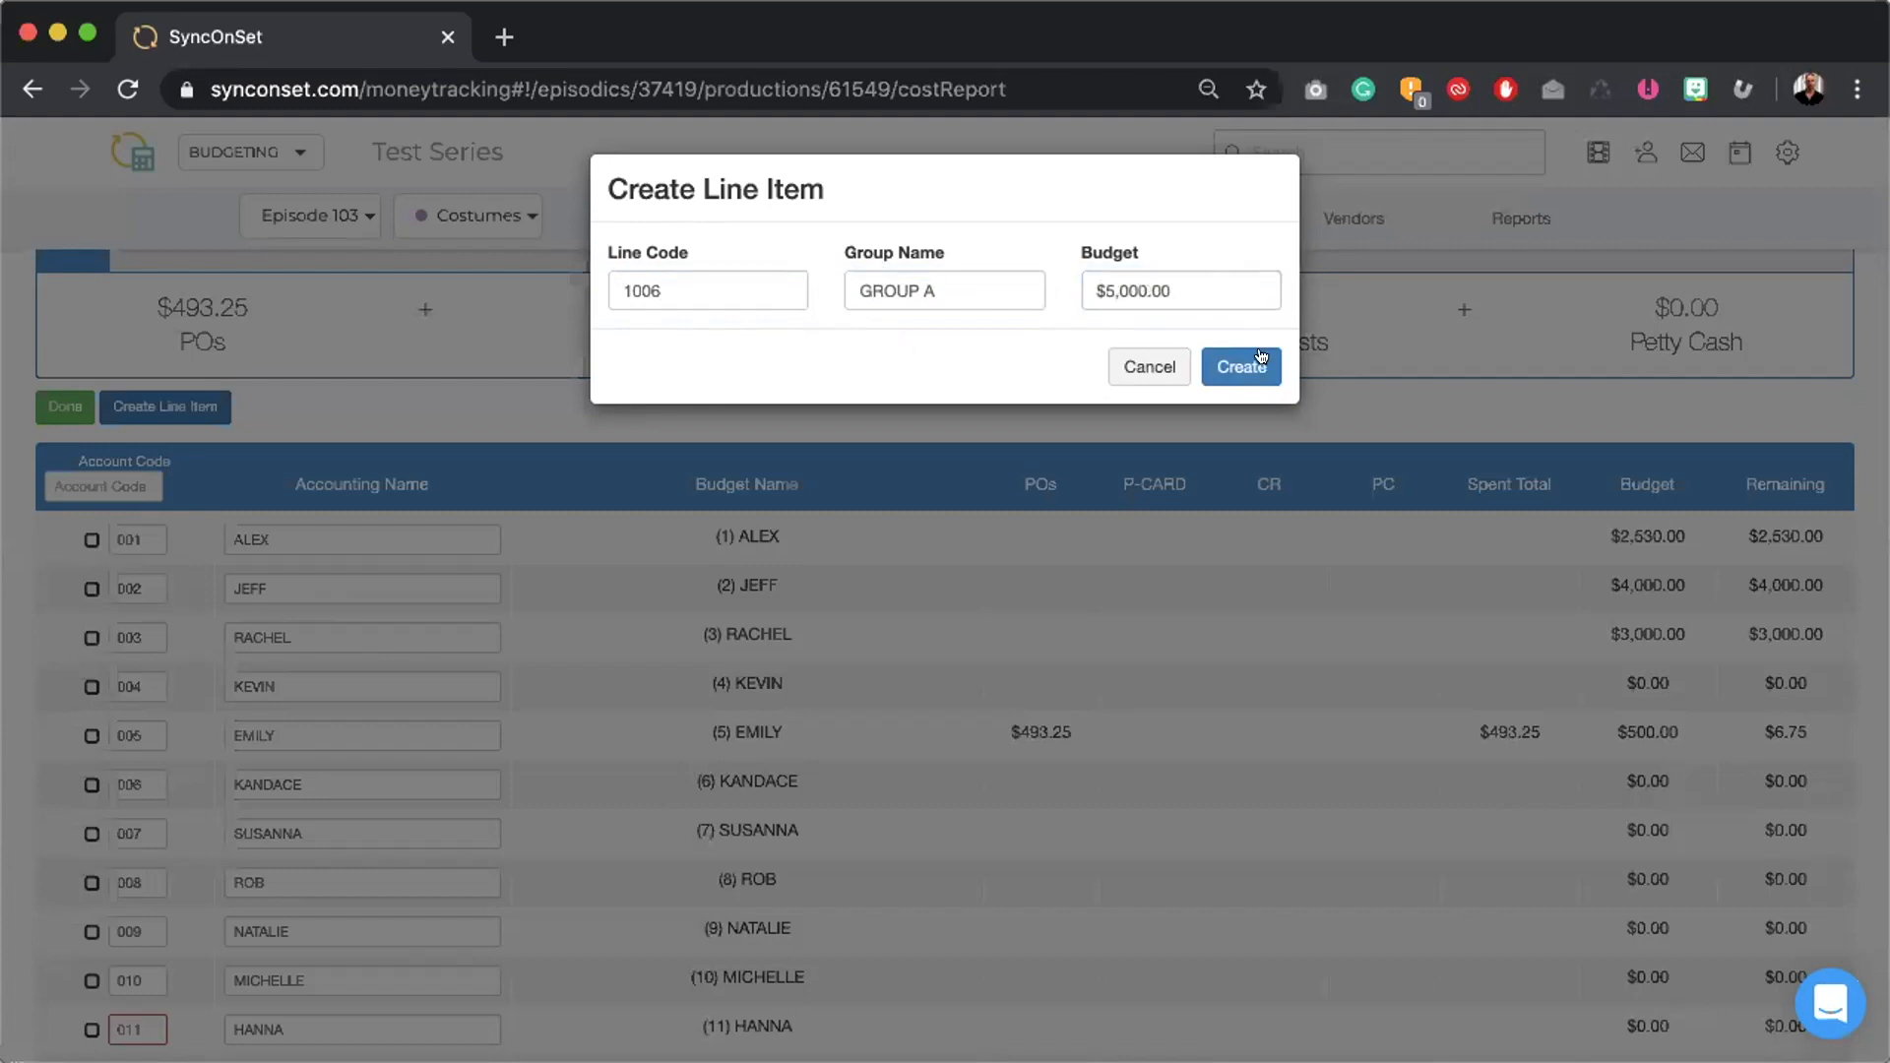
left_click(1245, 368)
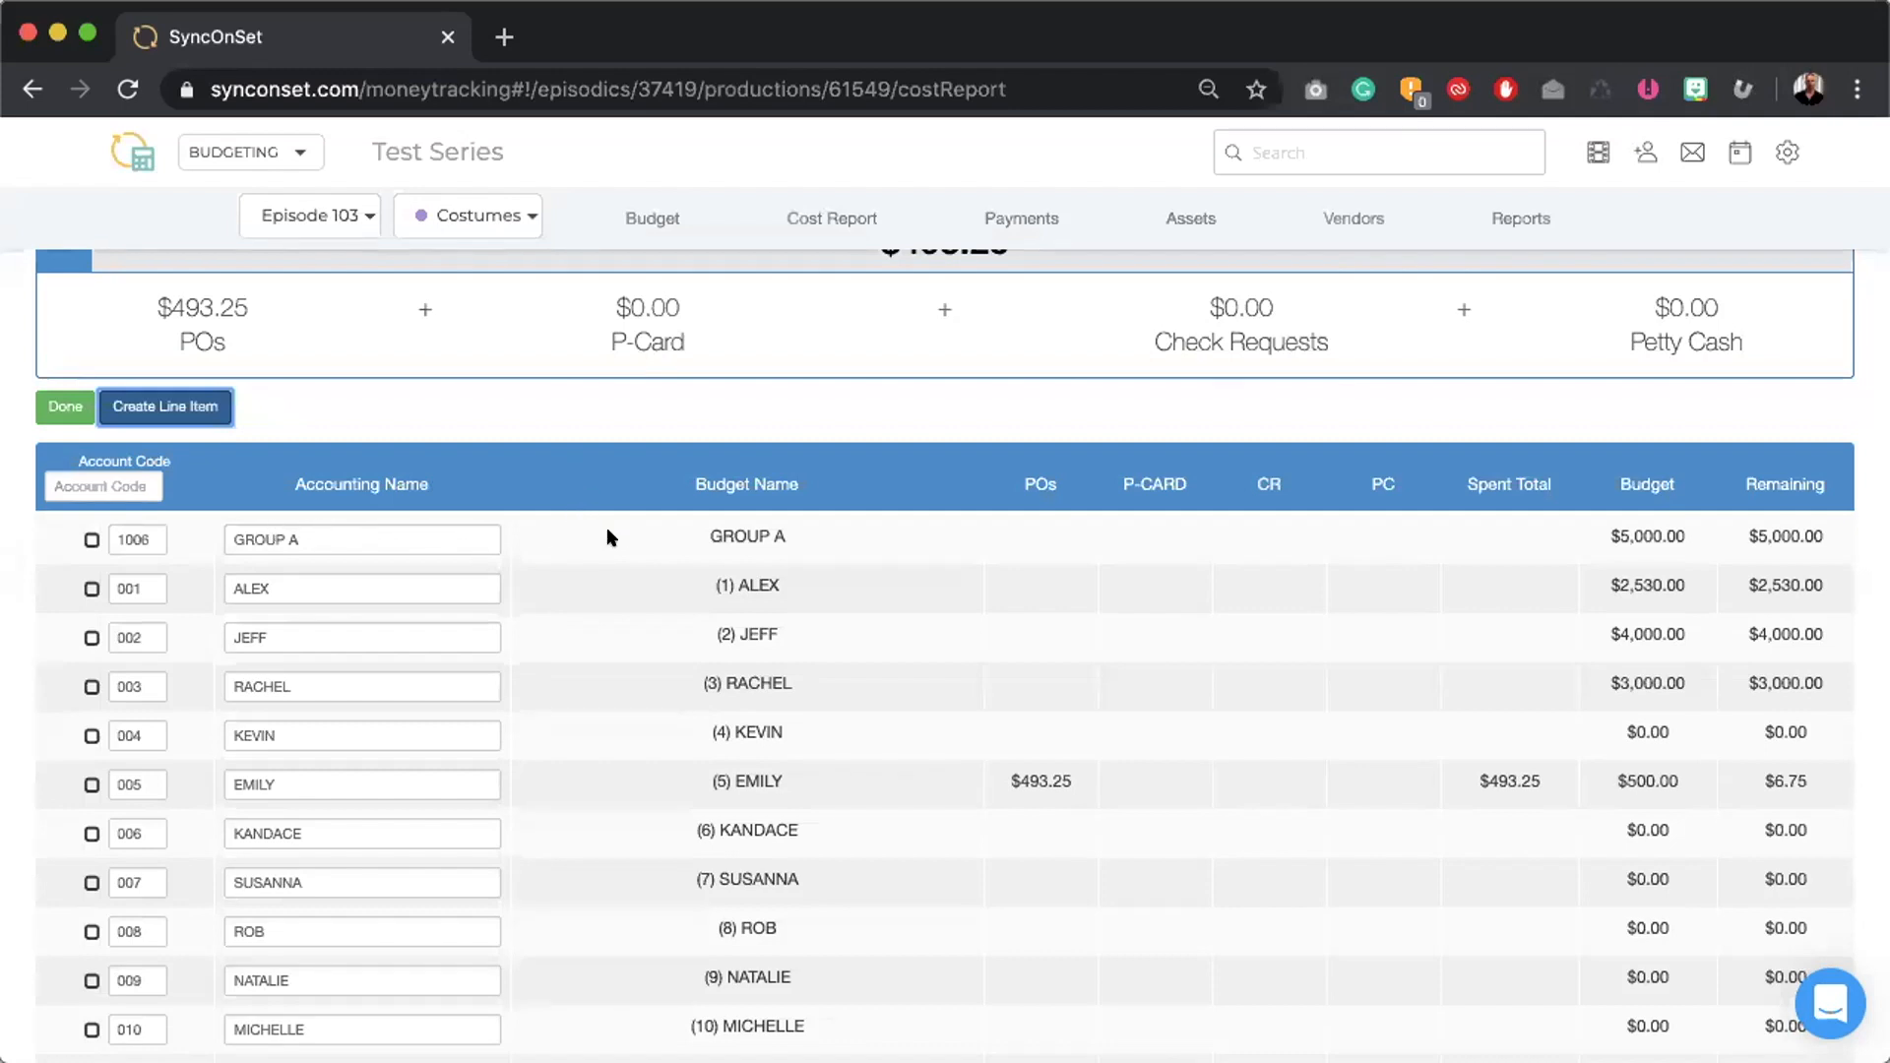
- Review GROUP A in the background budget and remove it
scroll(611, 537, "up", 3)
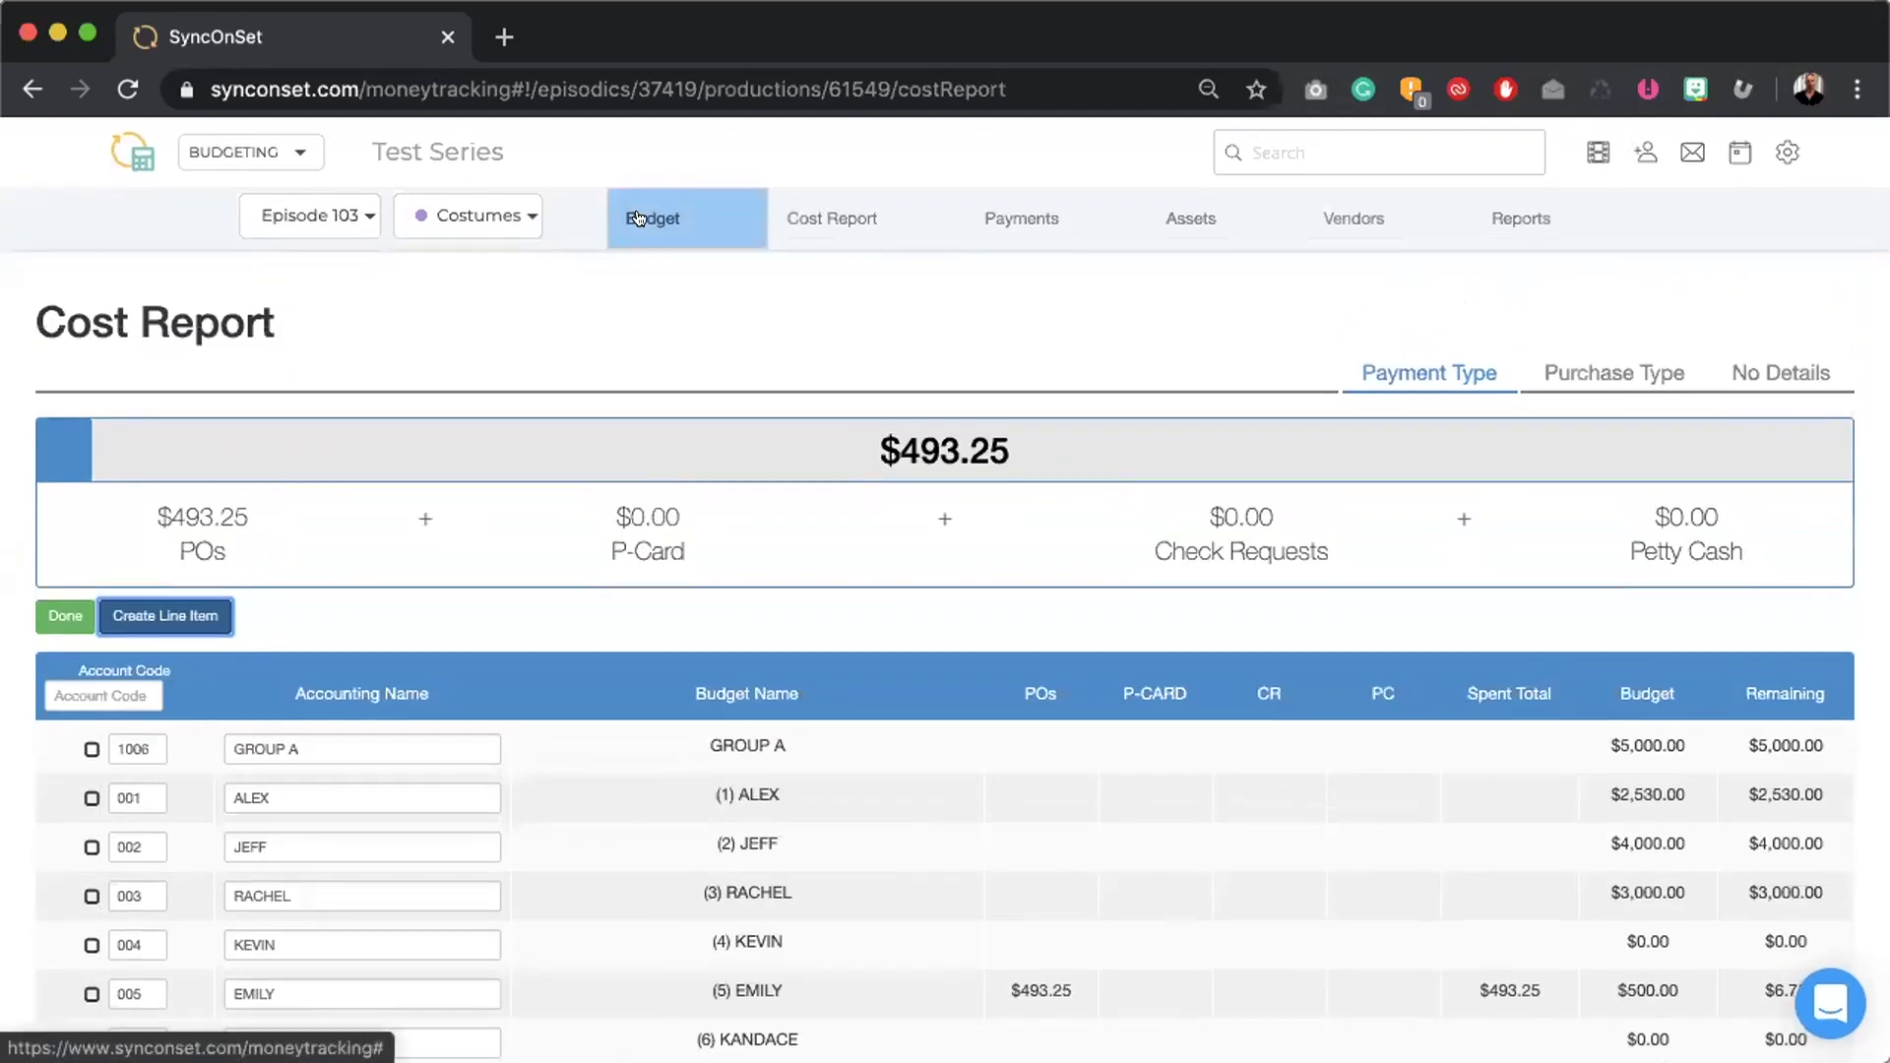
left_click(638, 217)
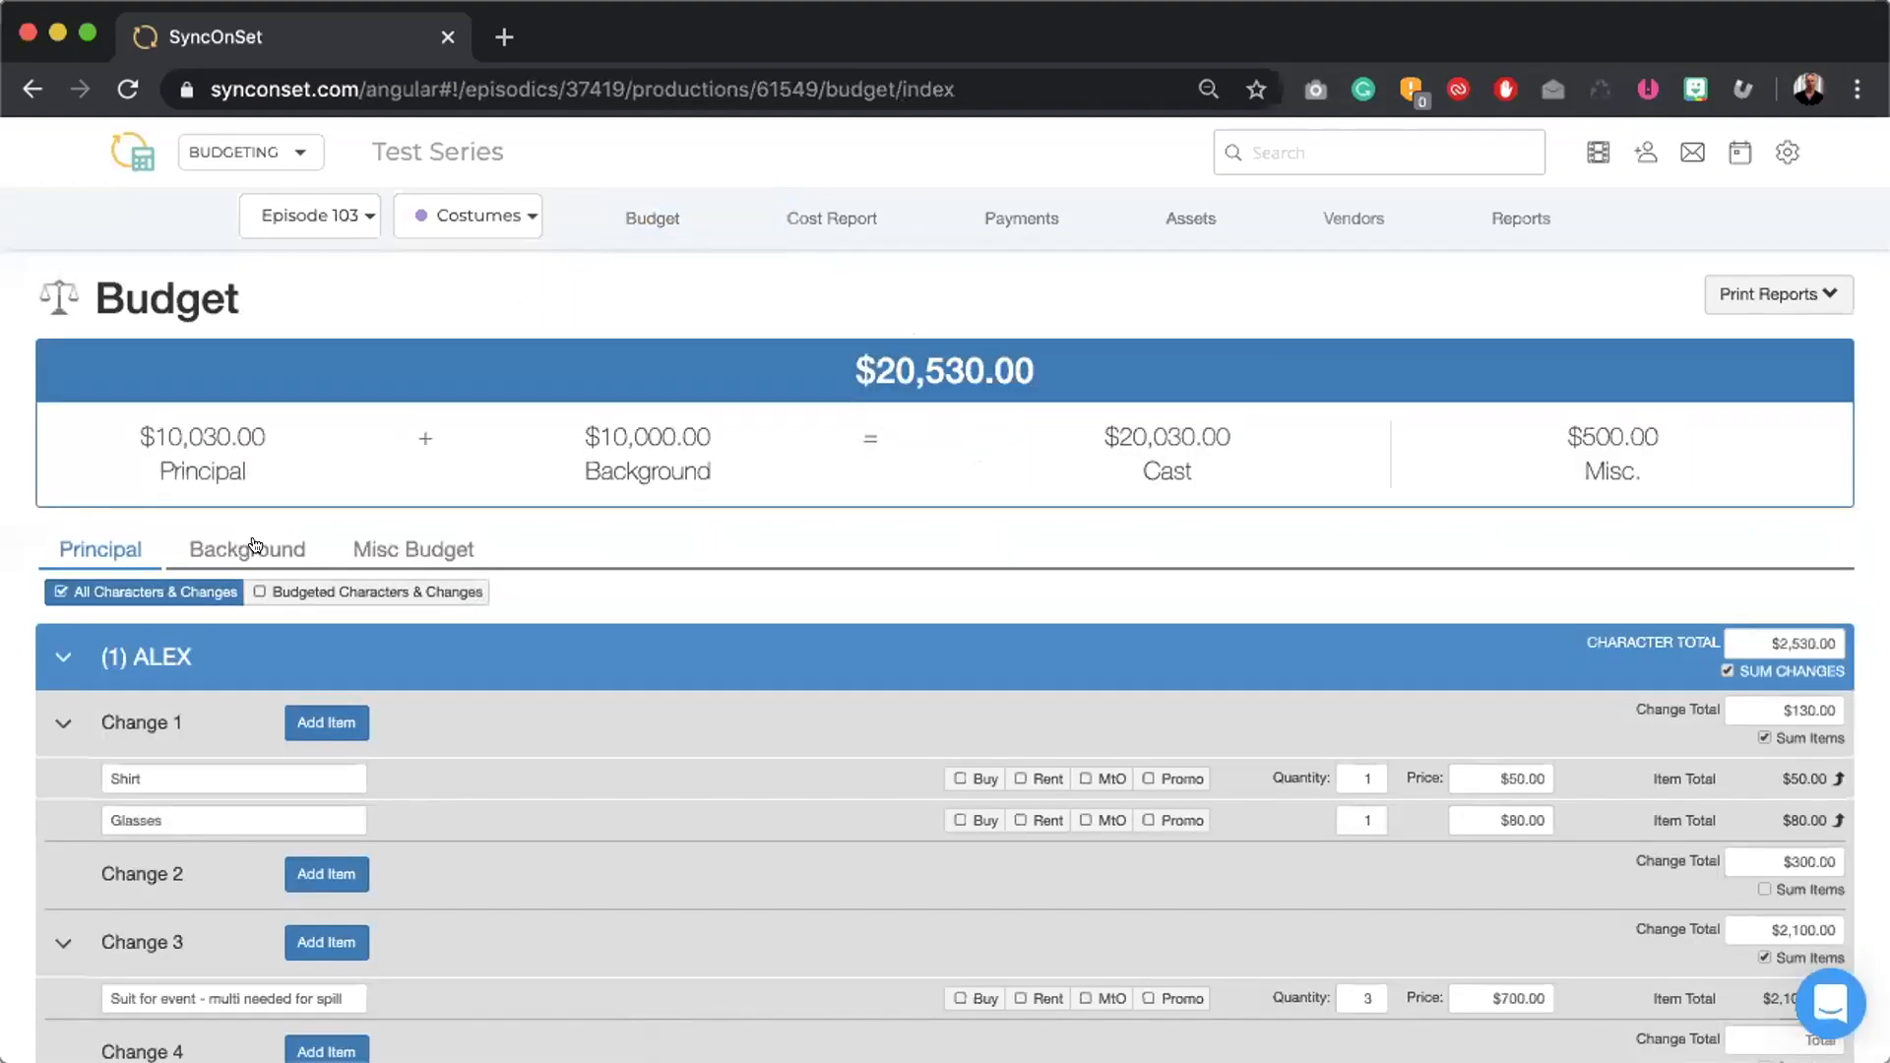
left_click(238, 547)
scroll(508, 713, "down", 5)
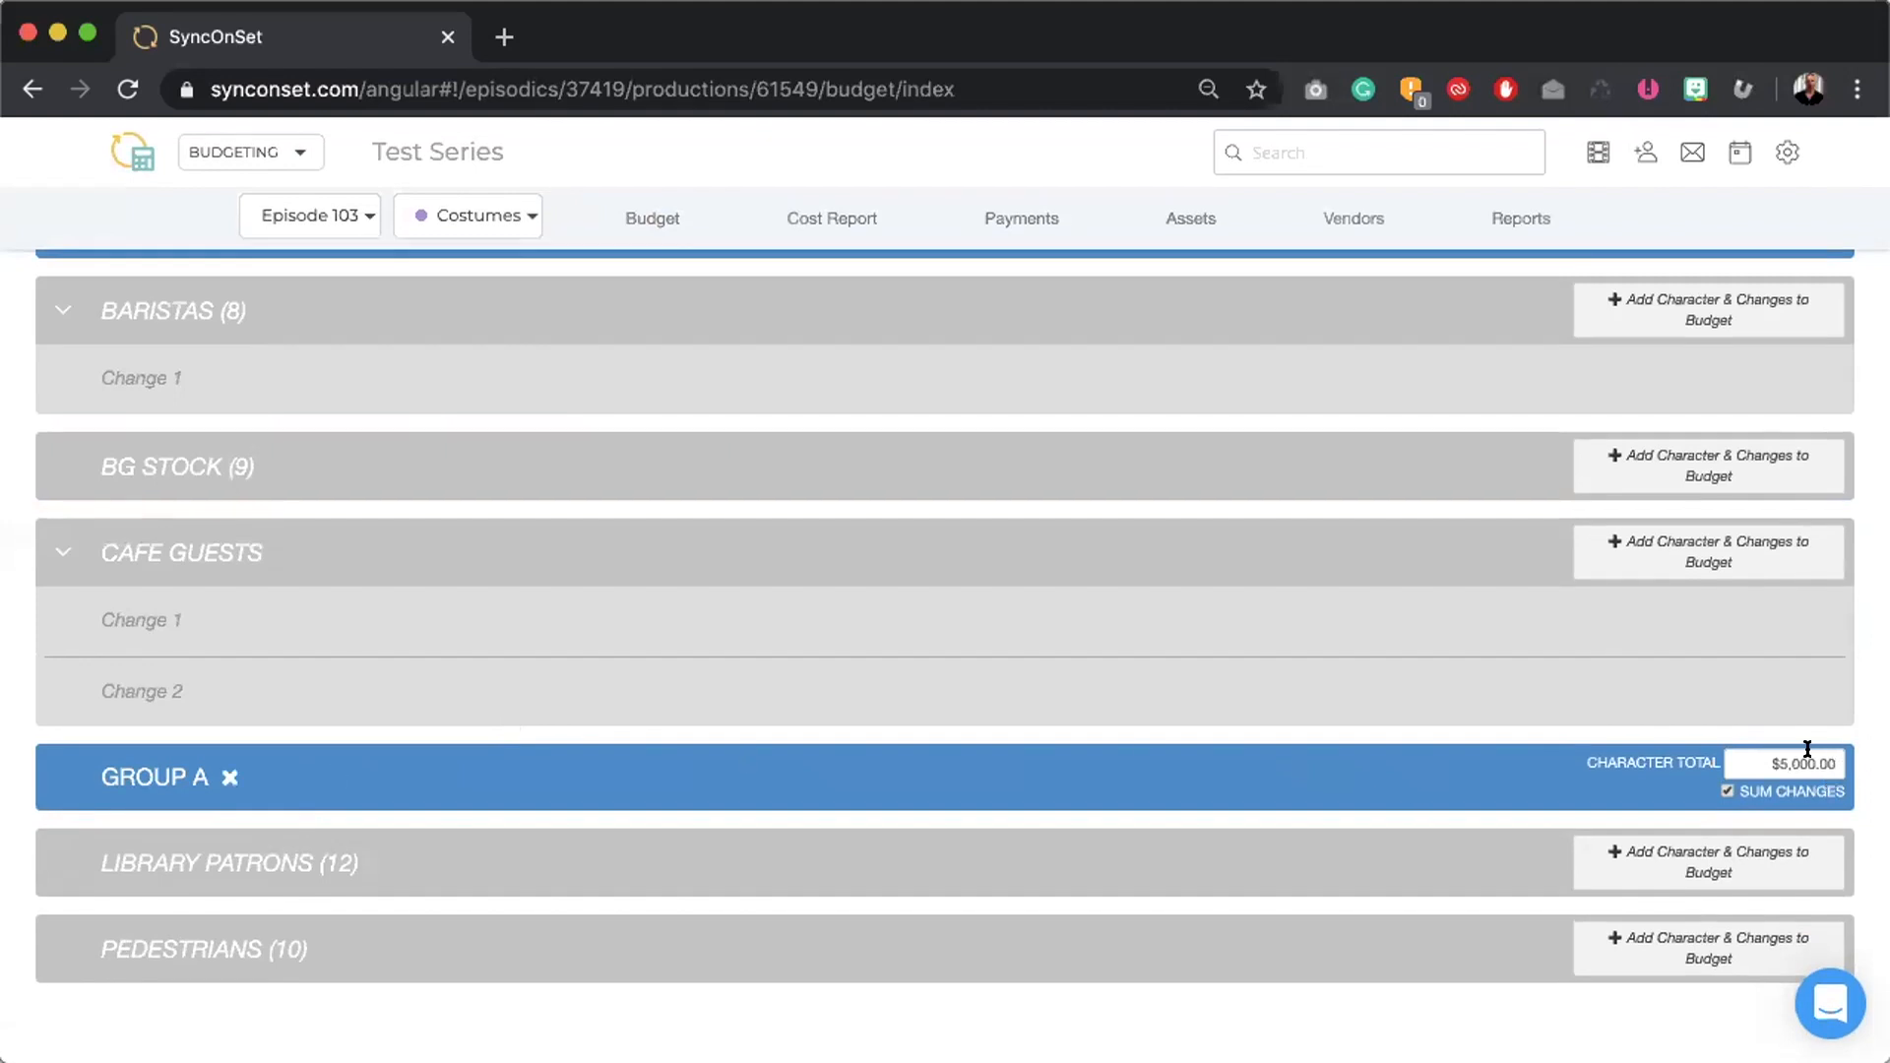
scroll(1193, 800, "up", 1)
scroll(1043, 620, "up", 10)
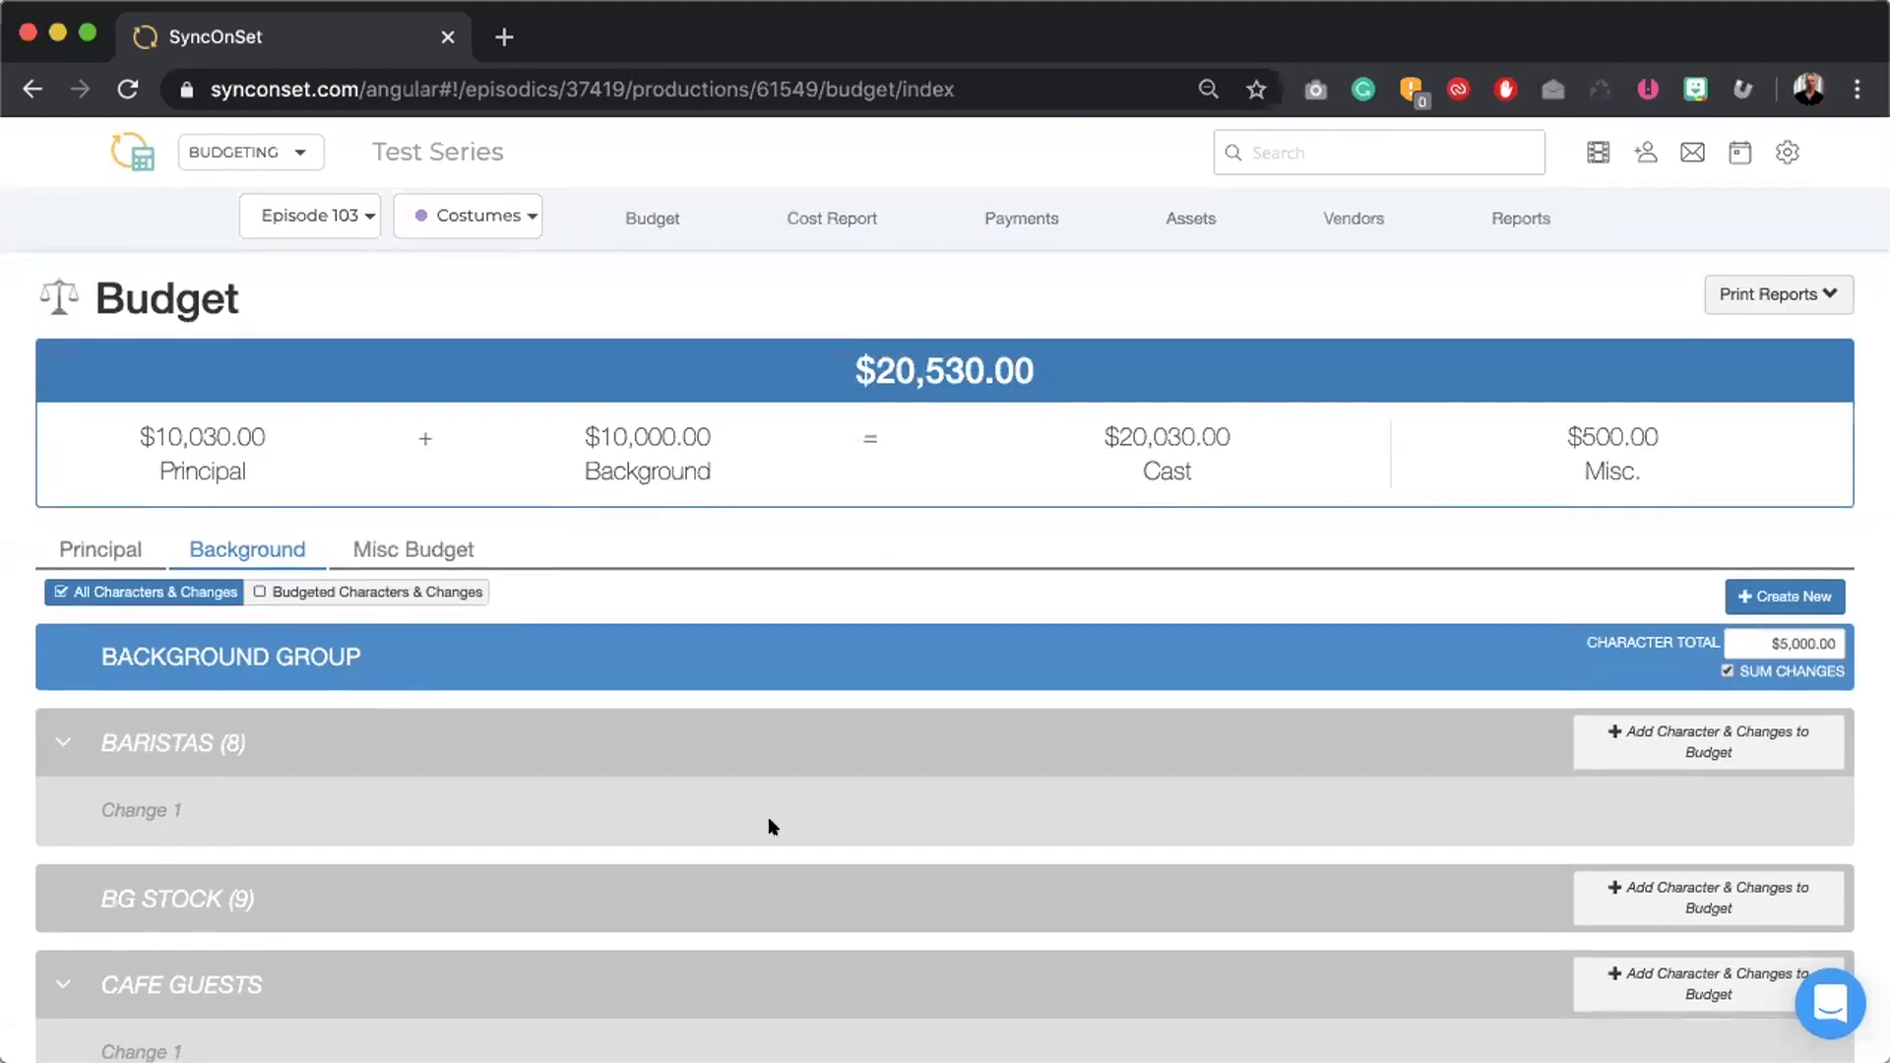
scroll(985, 787, "down", 10)
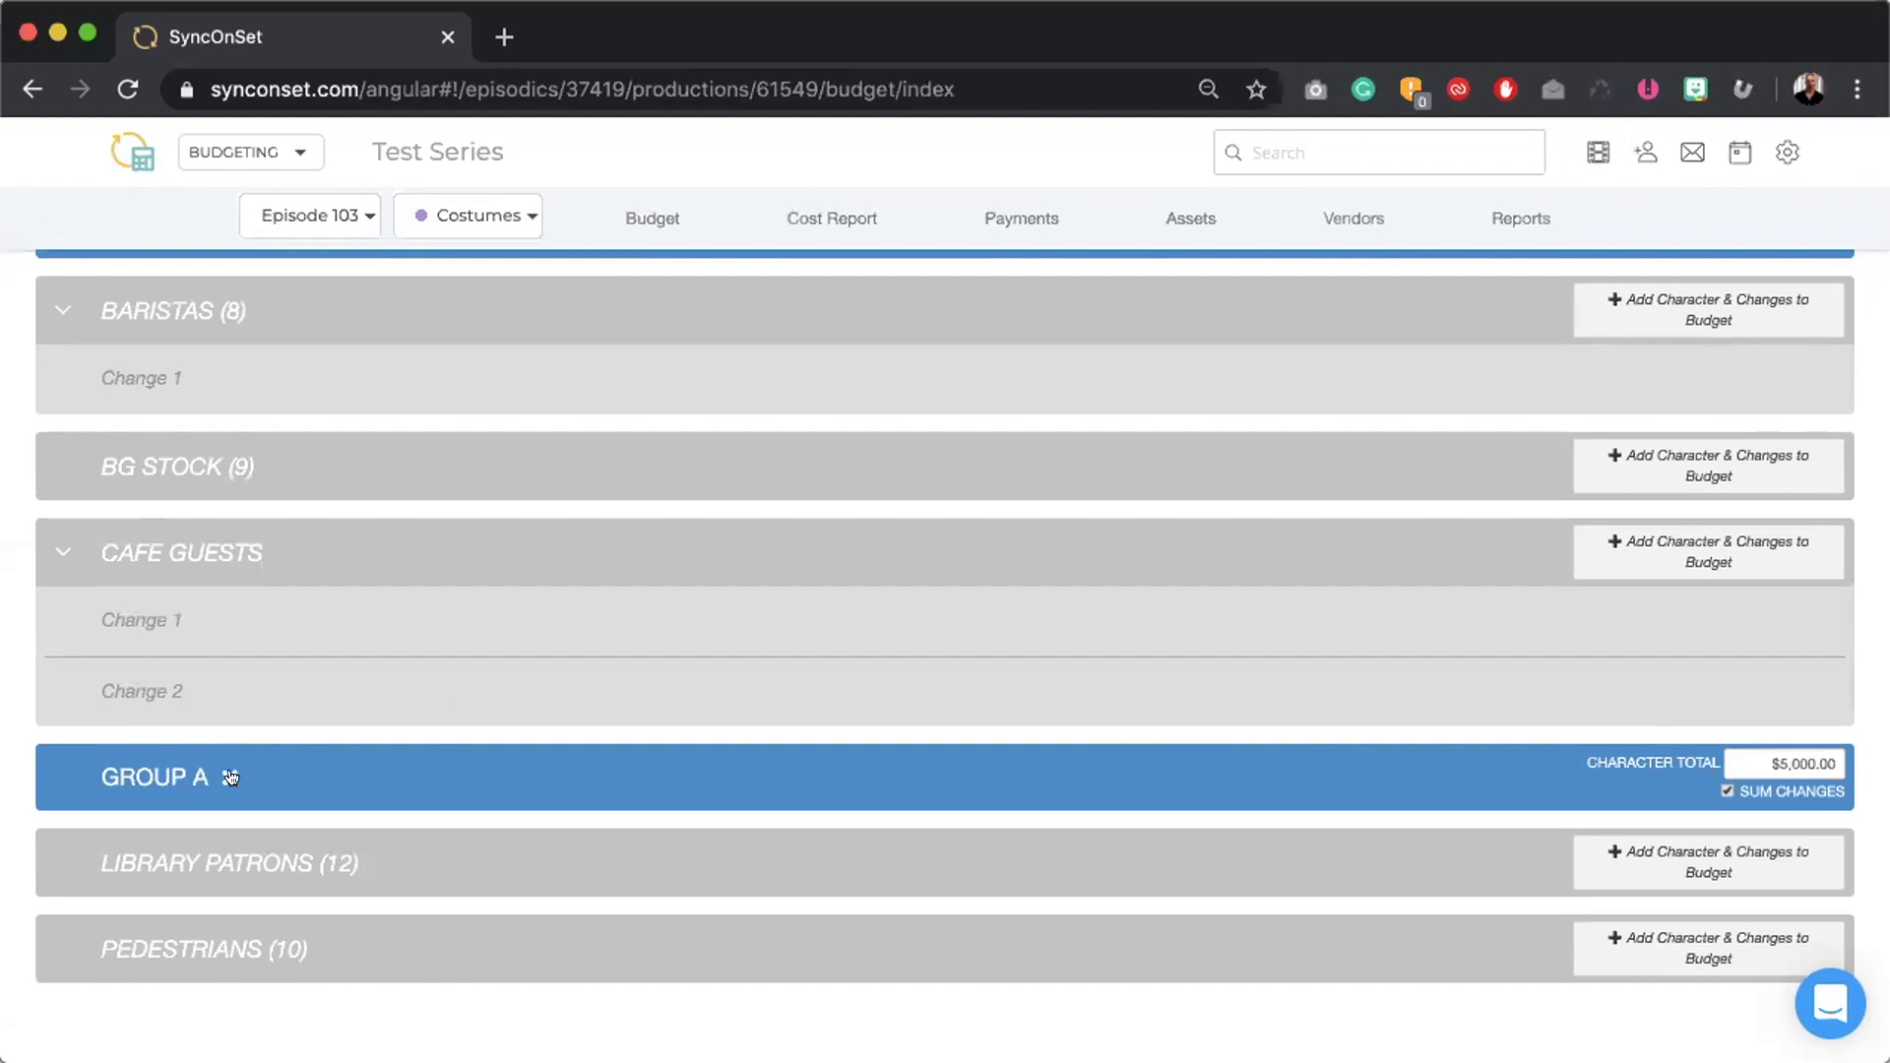
left_click(229, 778)
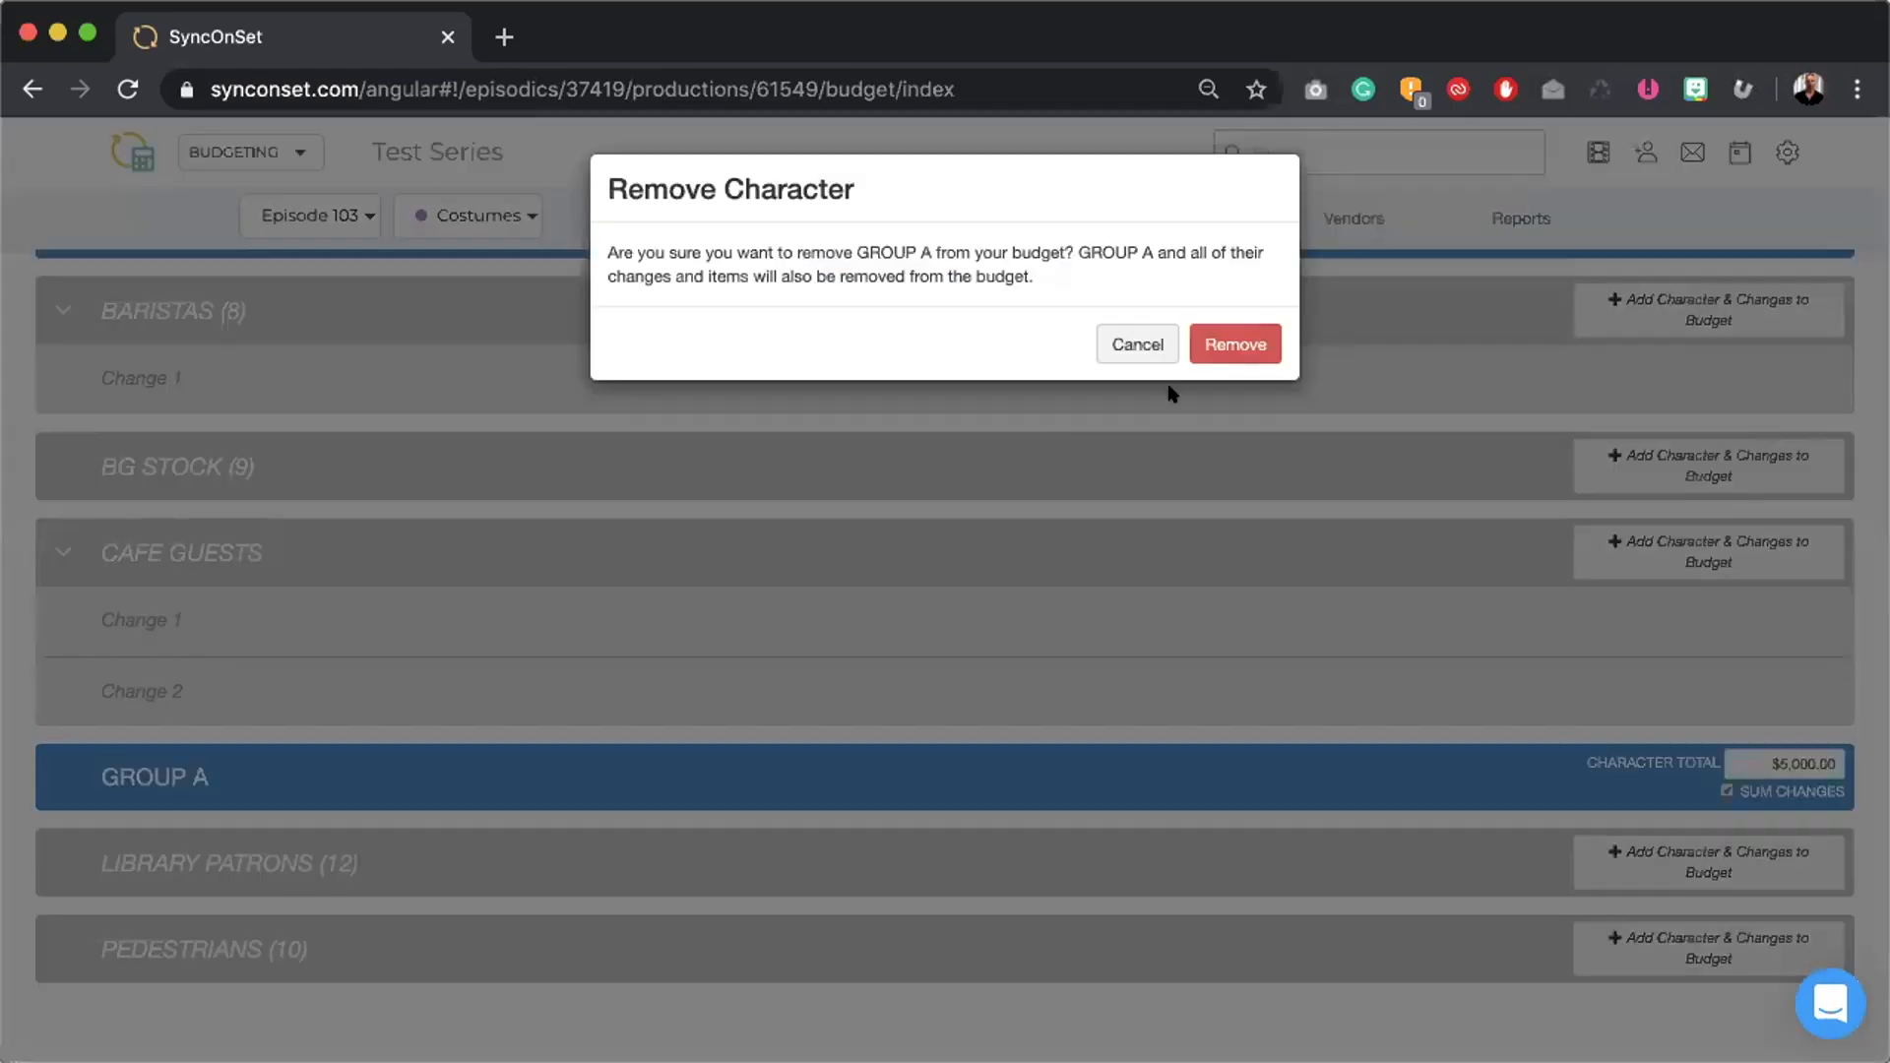
left_click(1233, 341)
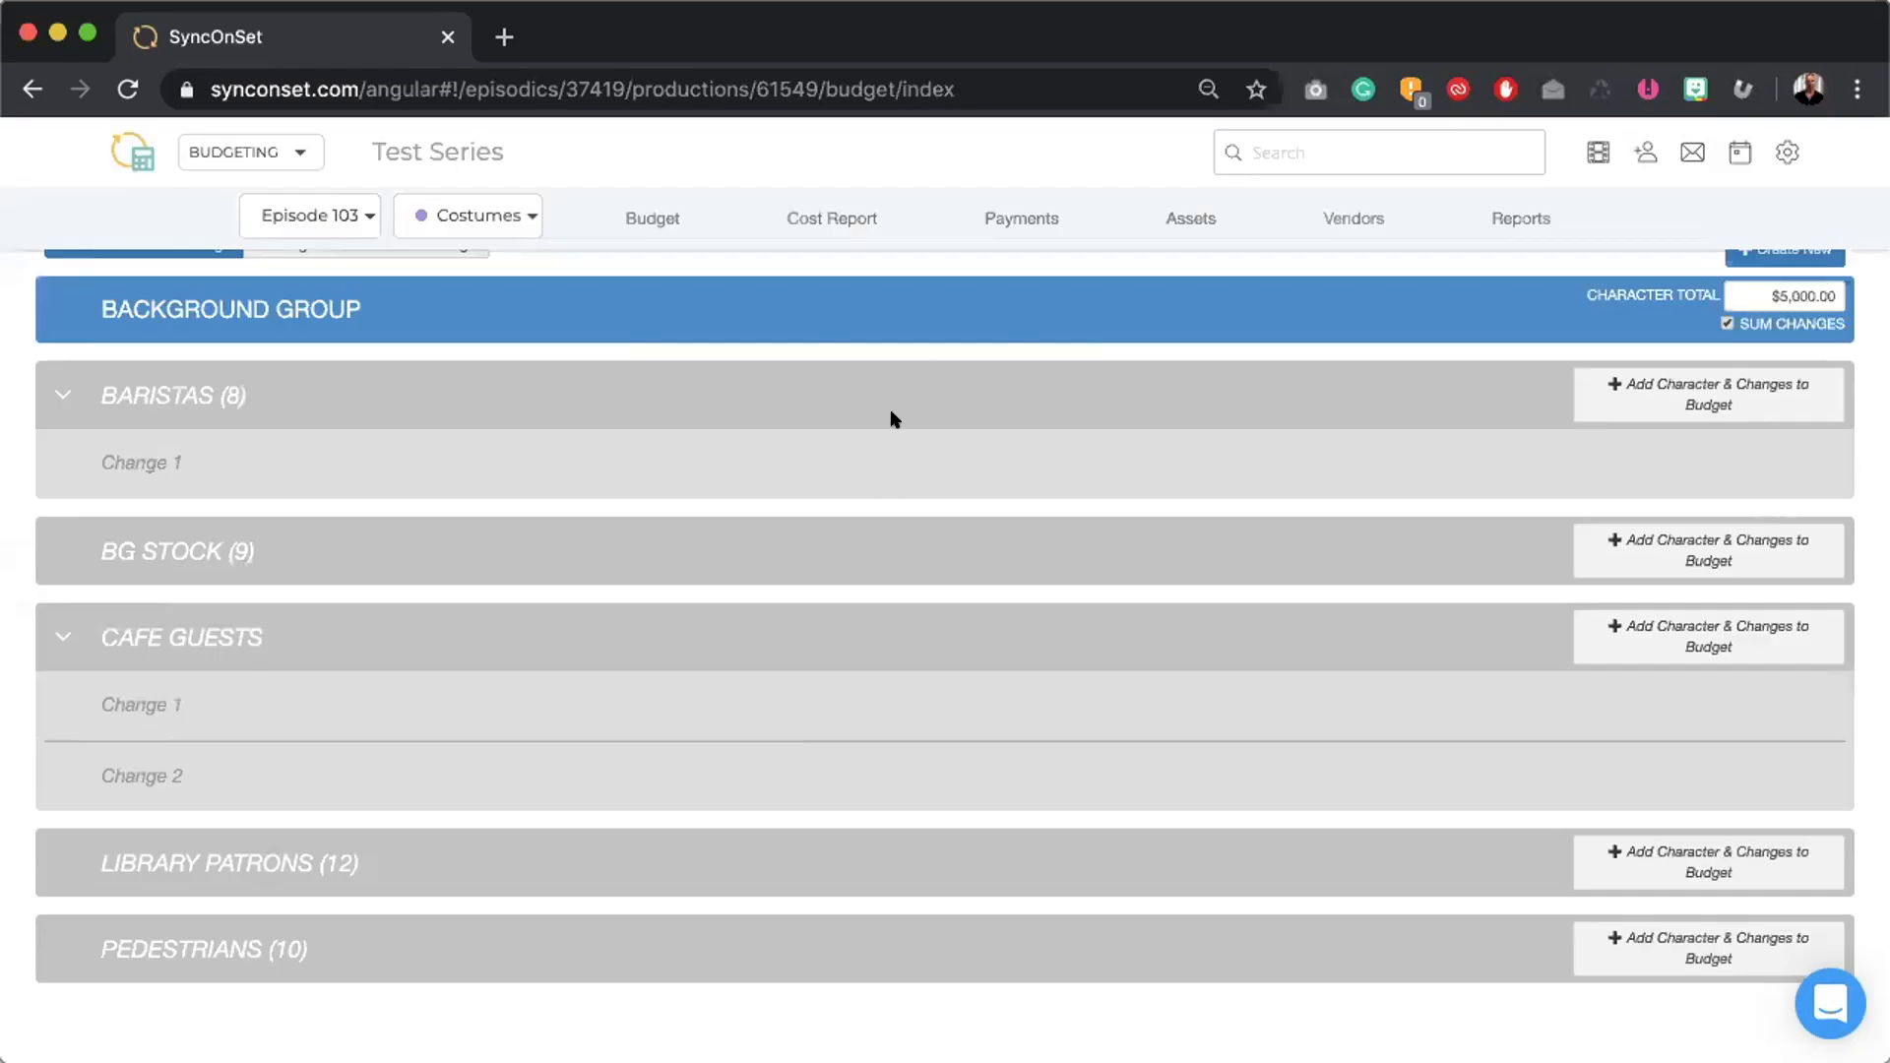
- Return to the cost report, look through its lines and put the table in edit mode
left_click(831, 216)
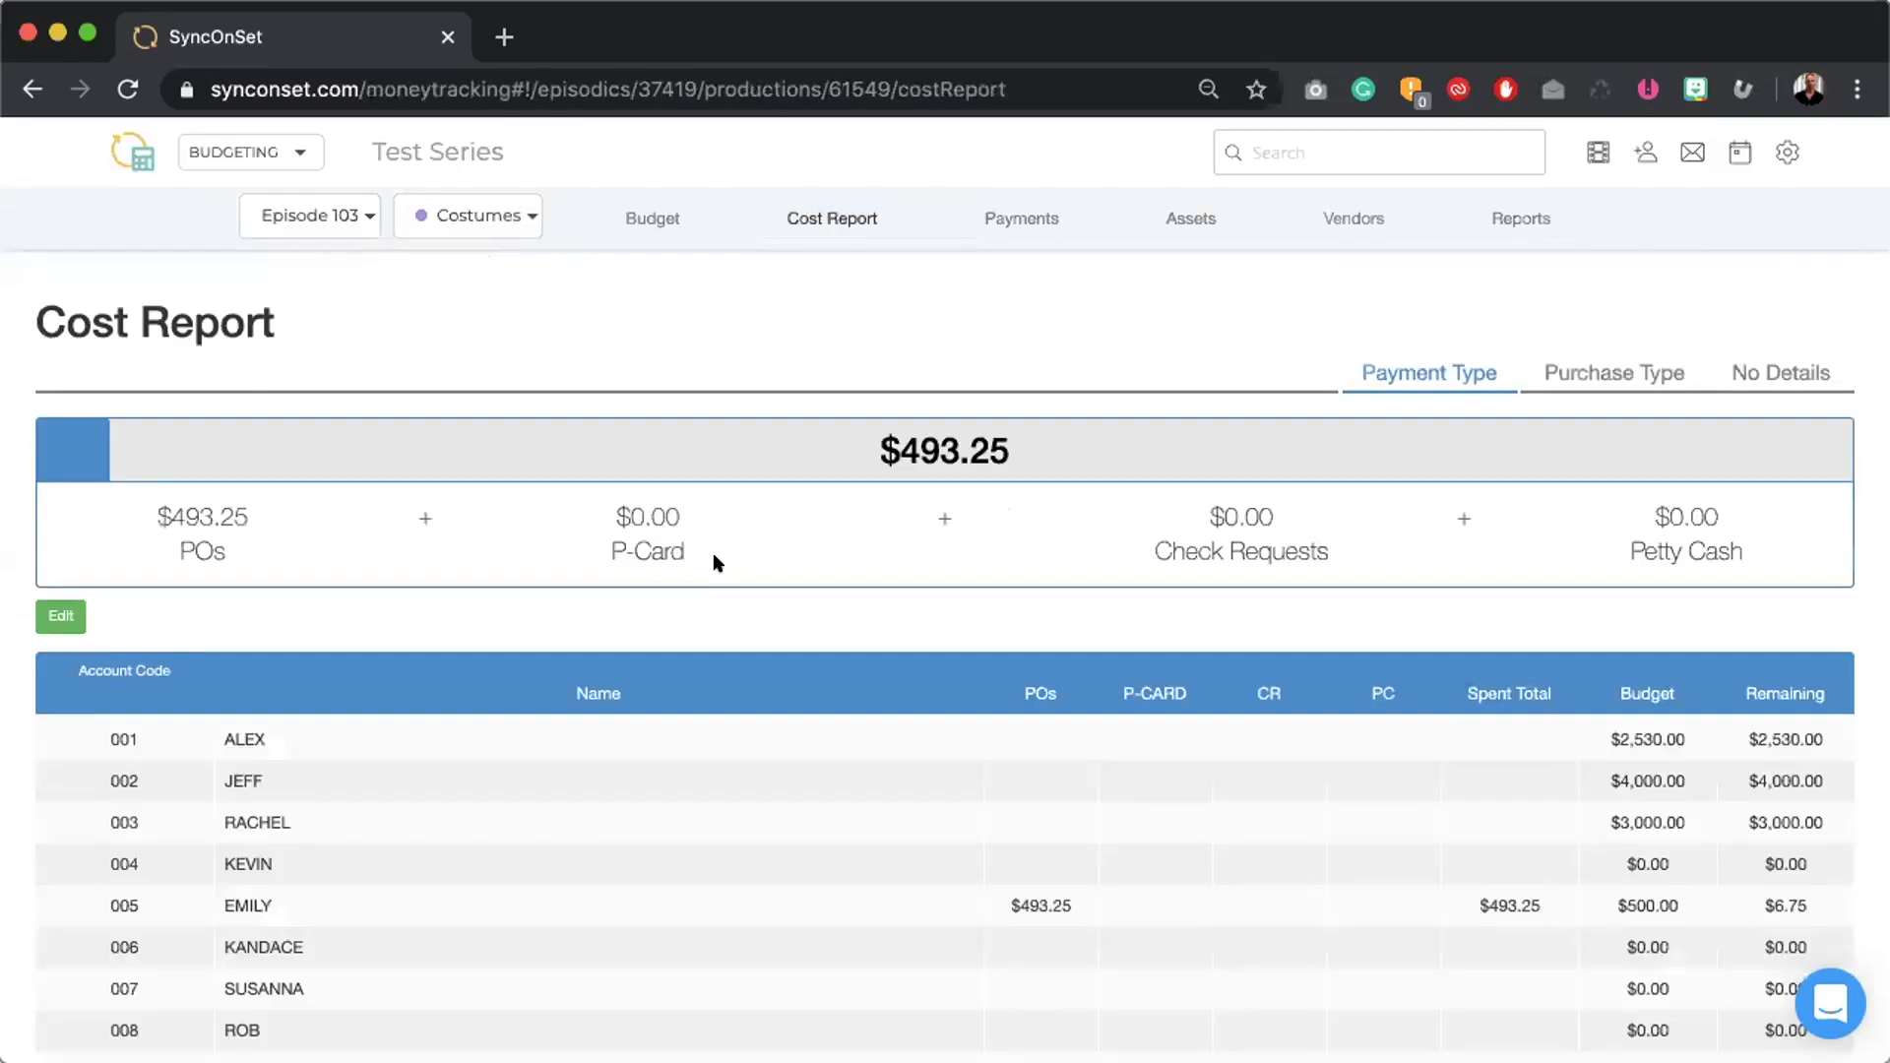
scroll(665, 764, "down", 5)
scroll(666, 768, "down", 3)
scroll(666, 768, "up", 9)
left_click(61, 616)
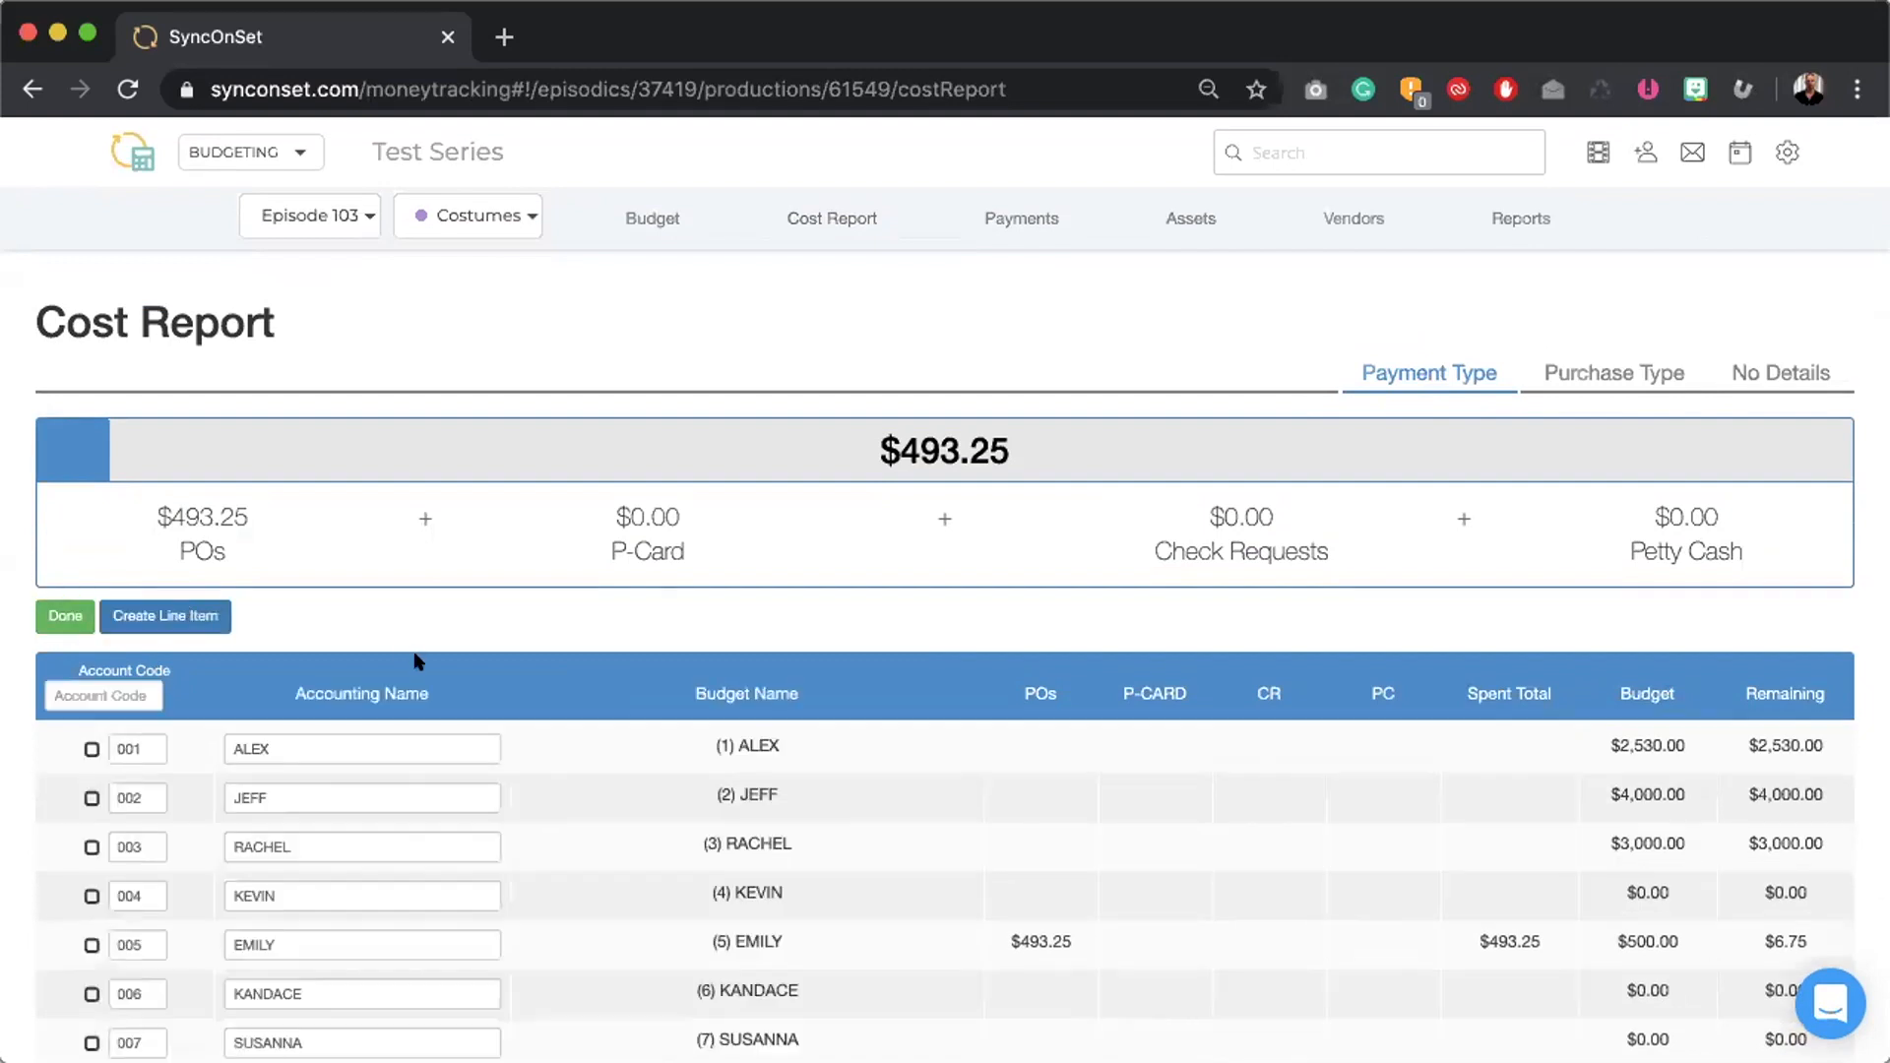
- Combine the cost report lines 013, 014, 015 and 016 into a new group with line code 7006 and name GROUP A
scroll(415, 654, "down", 3)
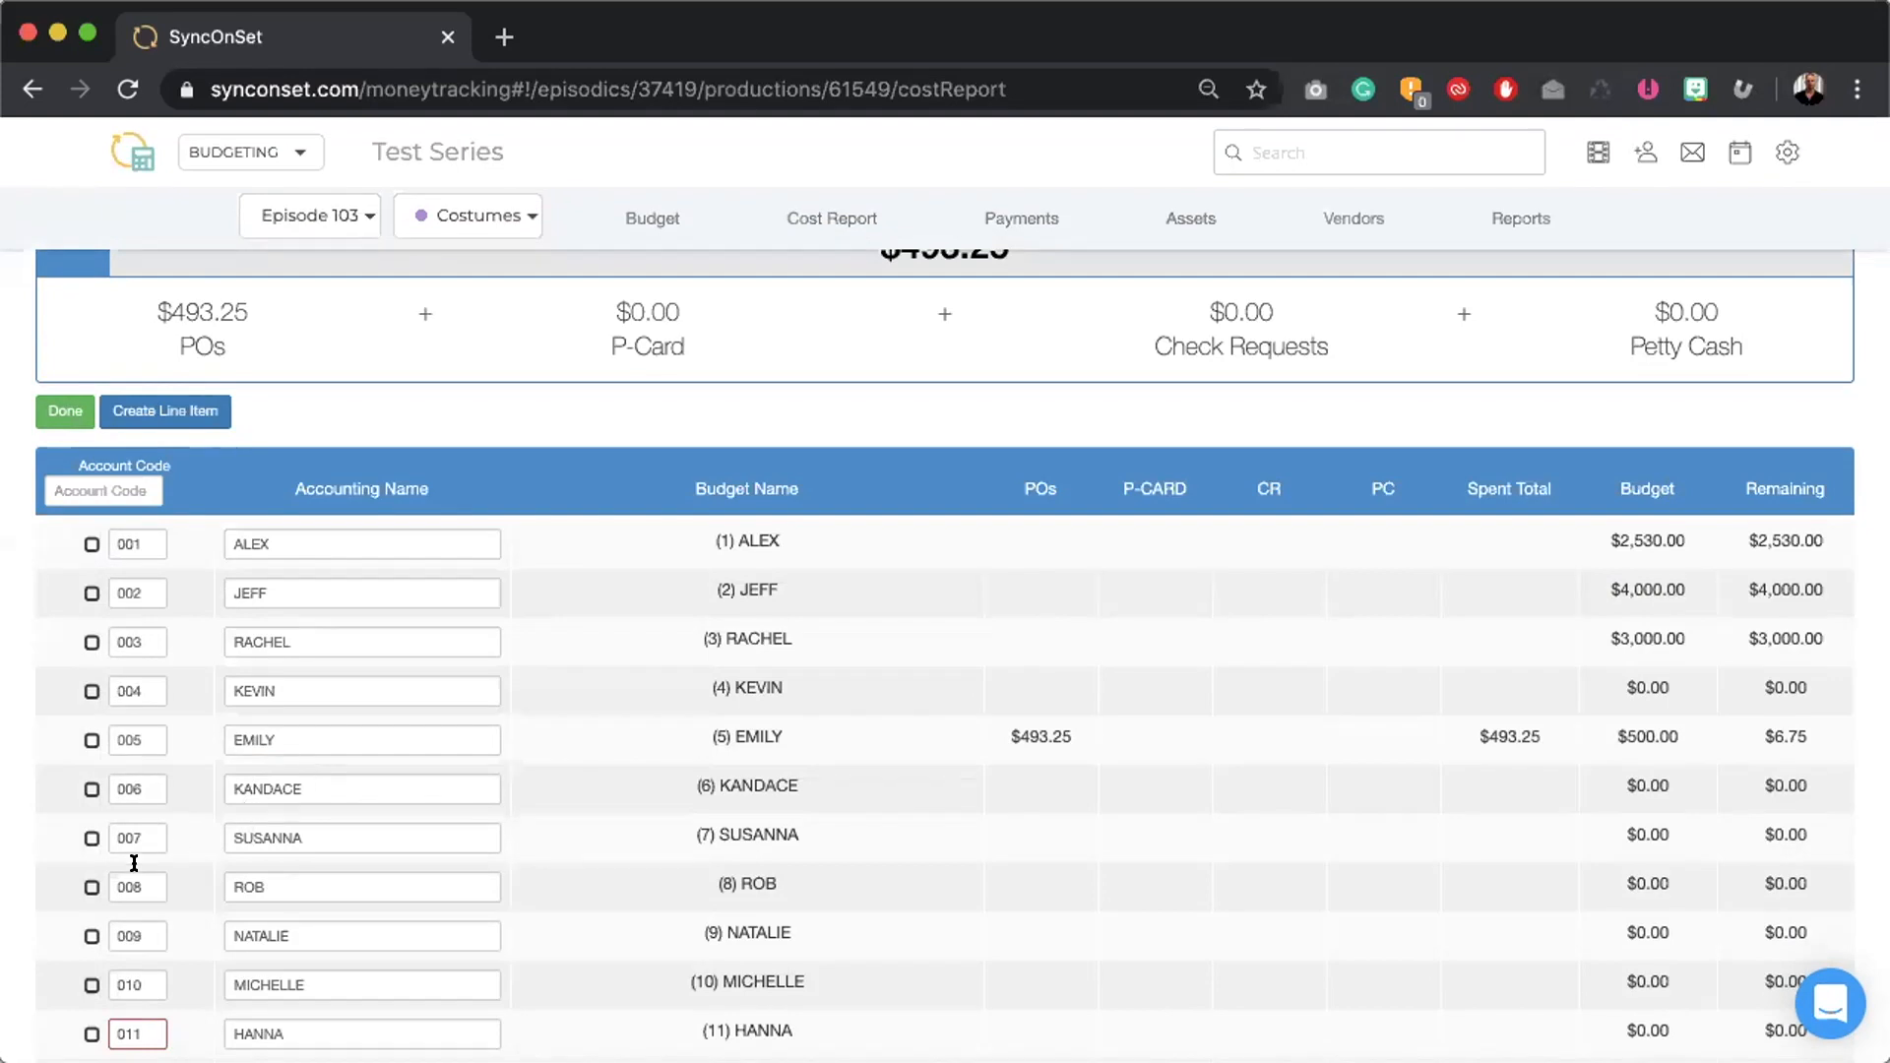
scroll(134, 863, "down", 5)
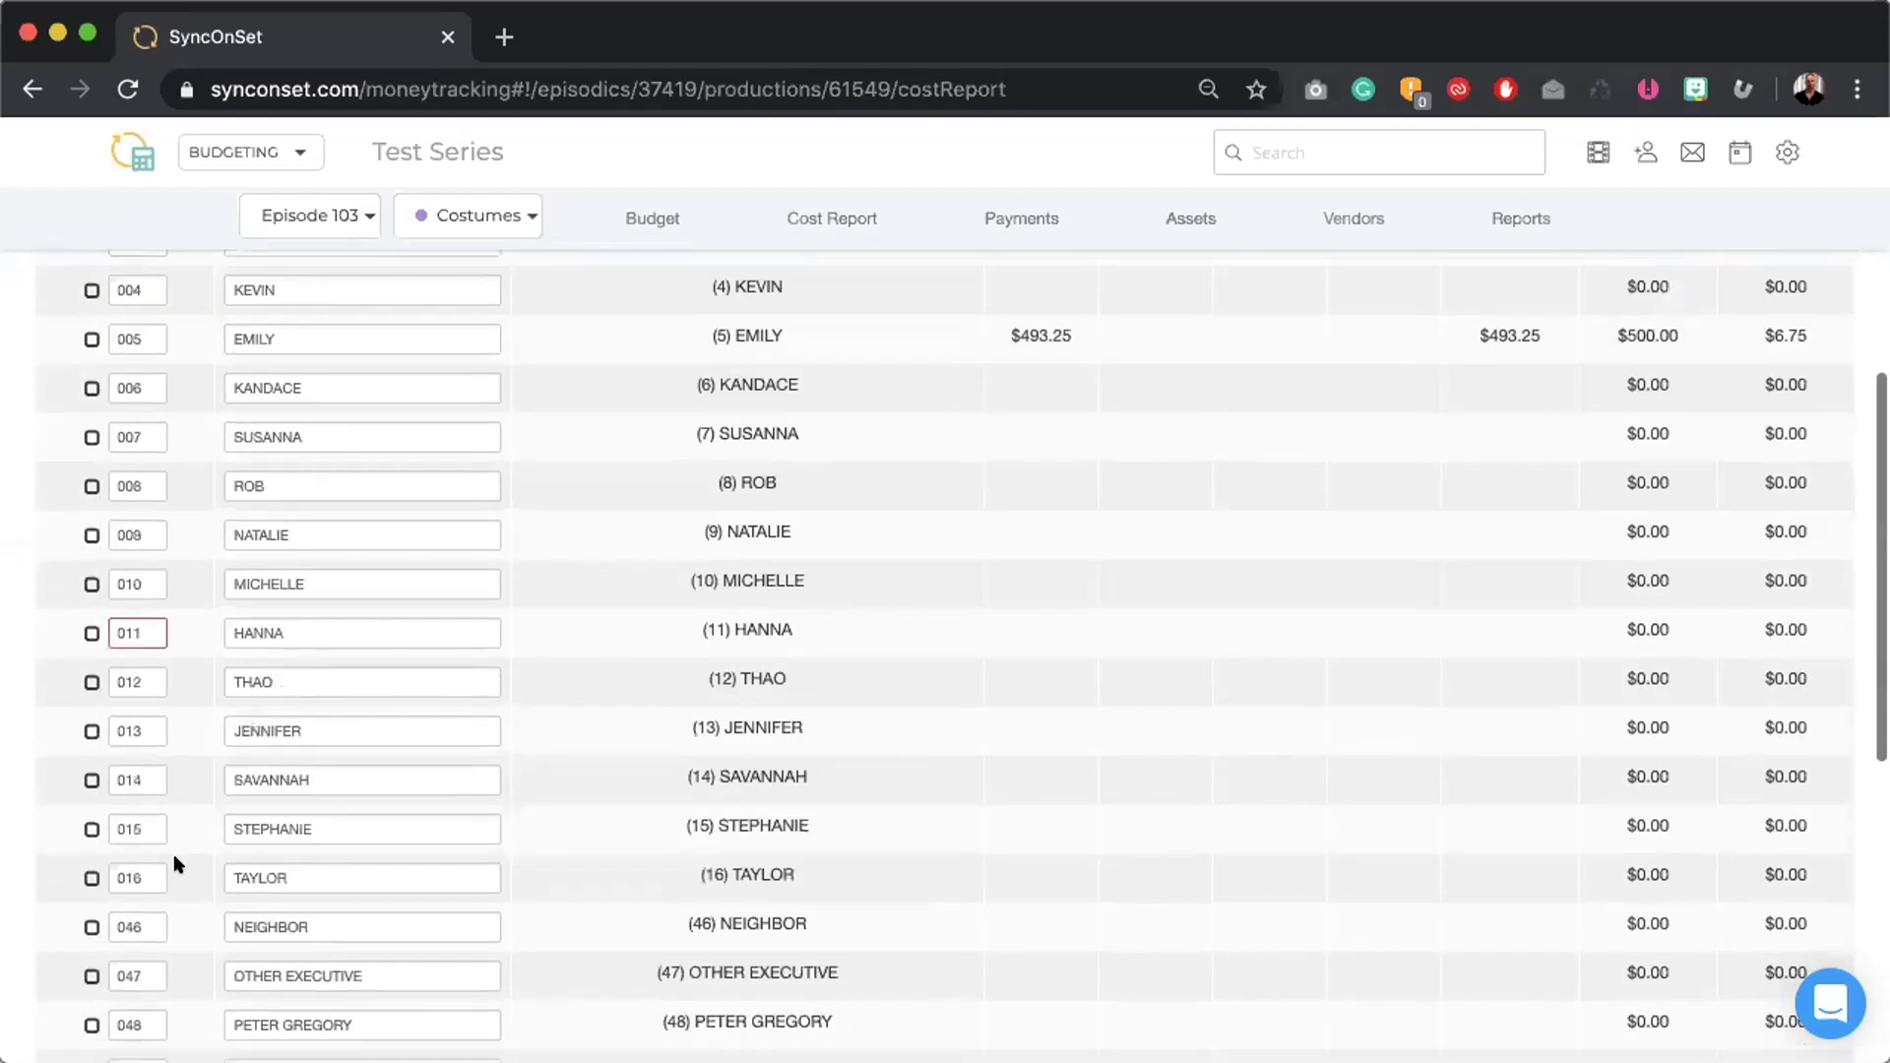
left_click(90, 877)
left_click(91, 829)
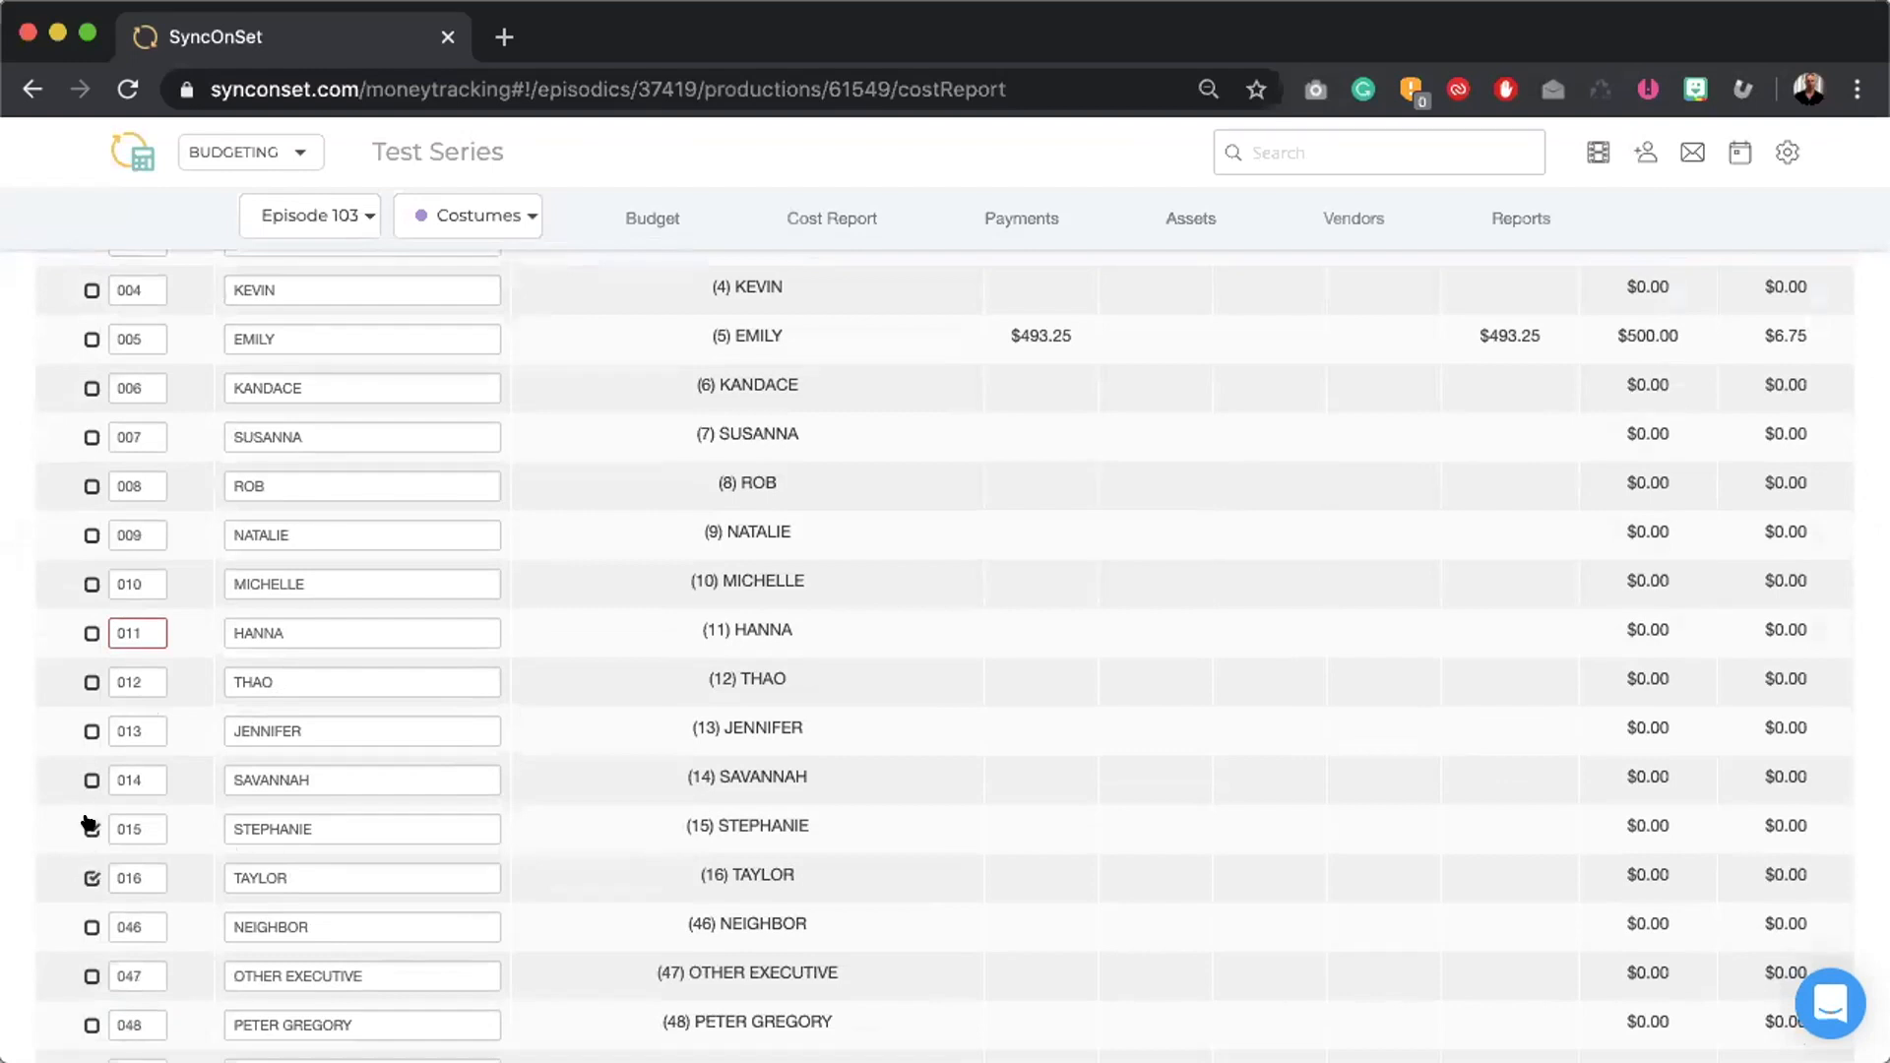
left_click(91, 779)
left_click(92, 731)
scroll(233, 652, "up", 1)
scroll(233, 652, "up", 6)
left_click(265, 614)
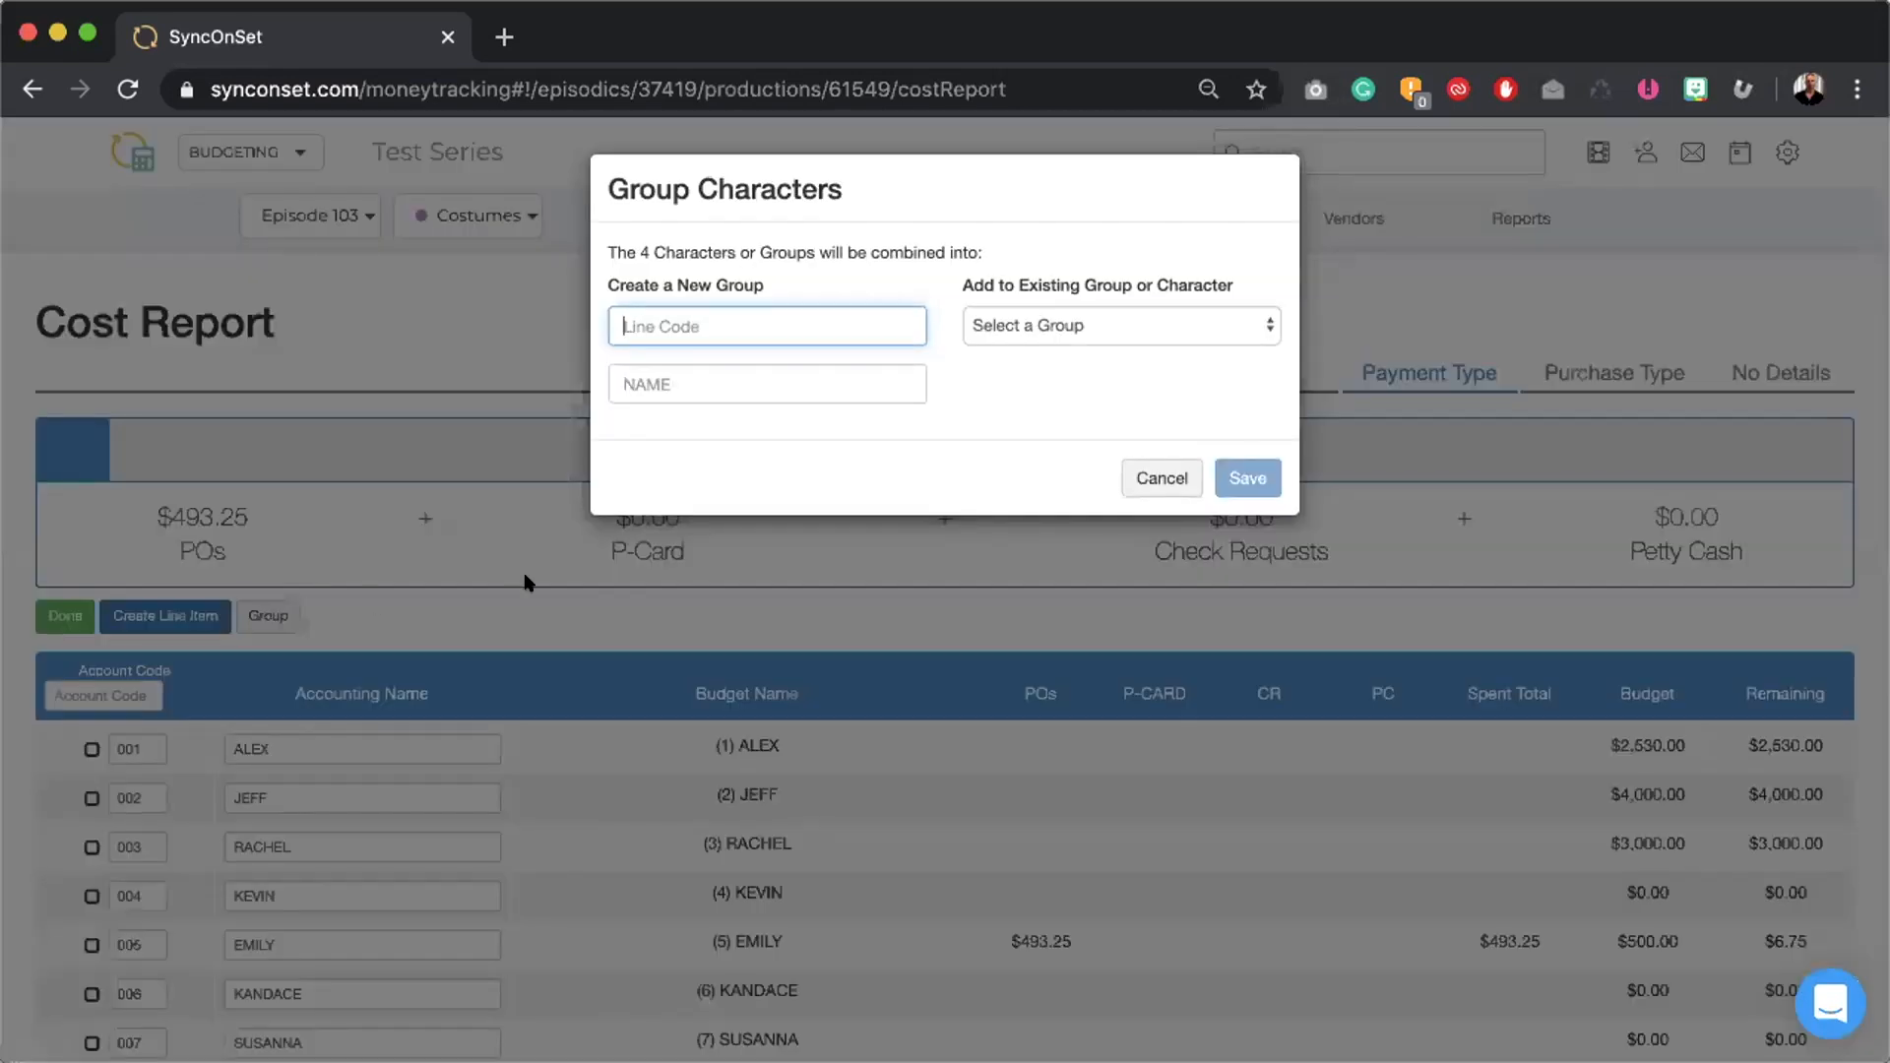
type("7006")
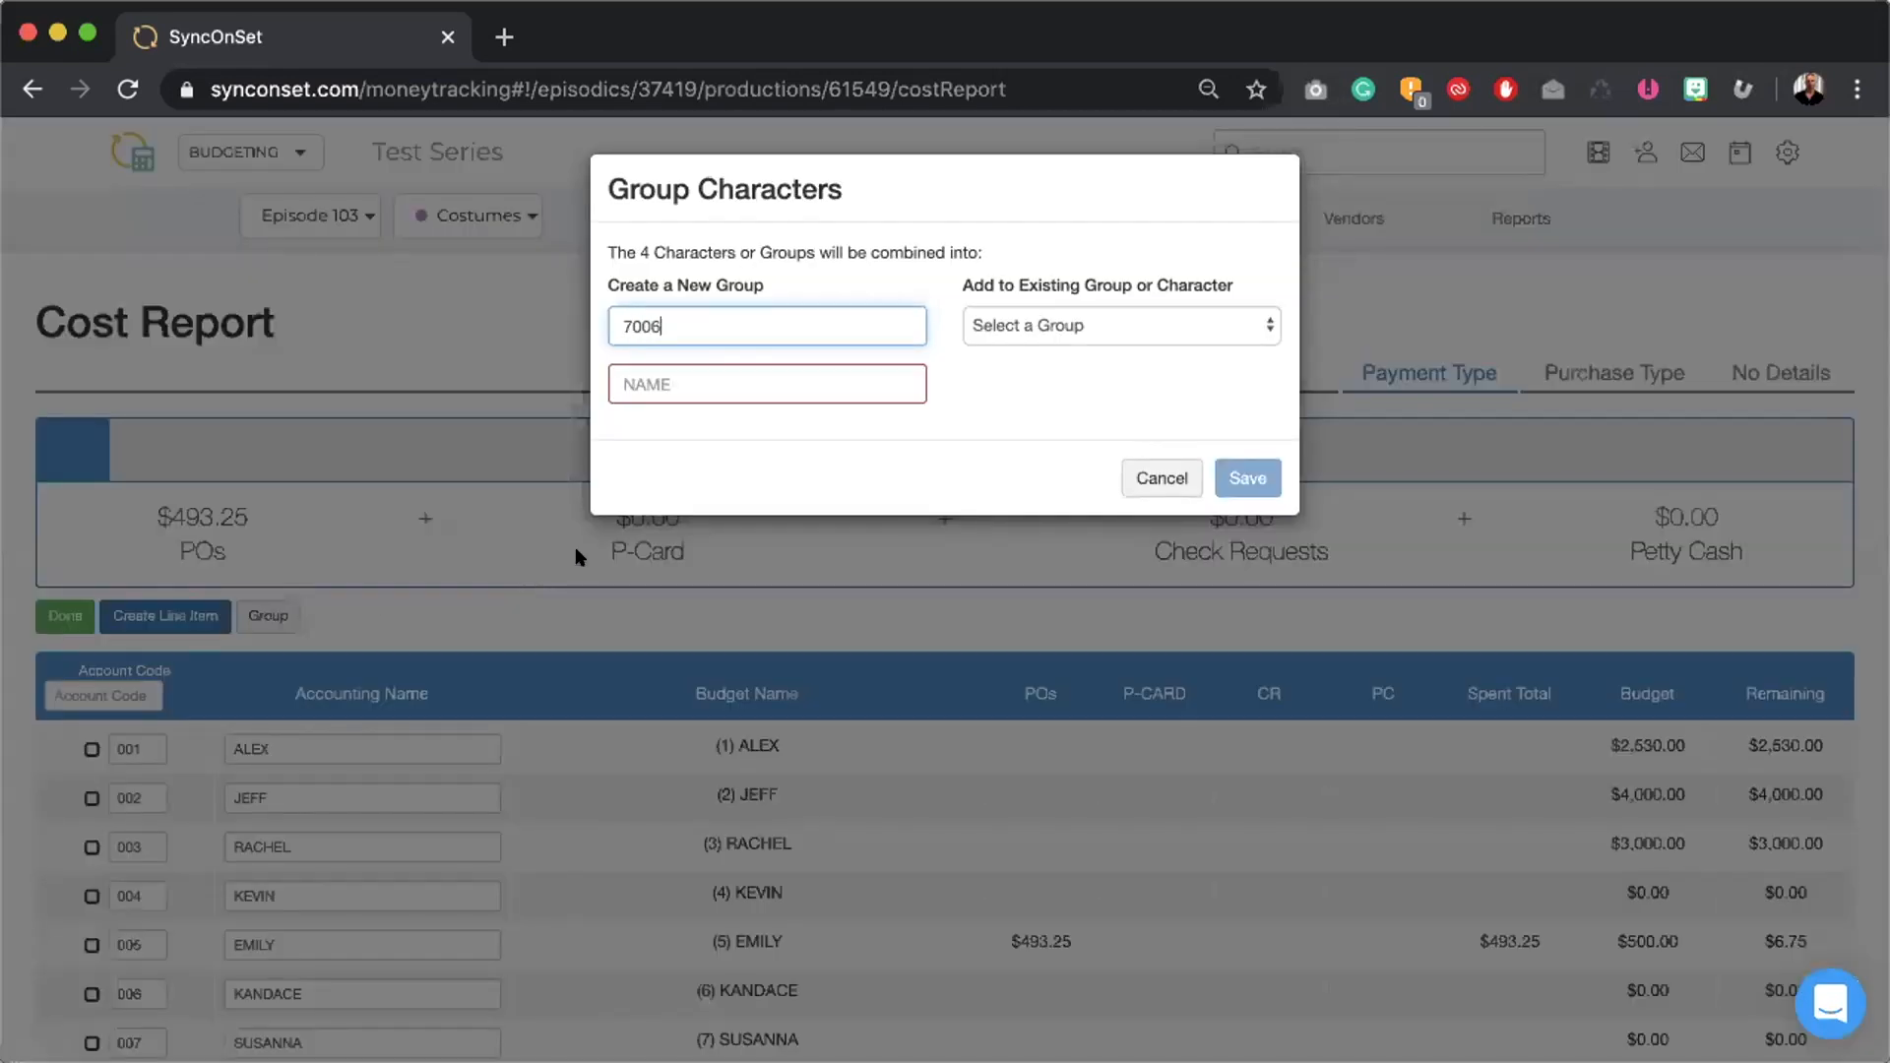
left_click(675, 374)
type("G")
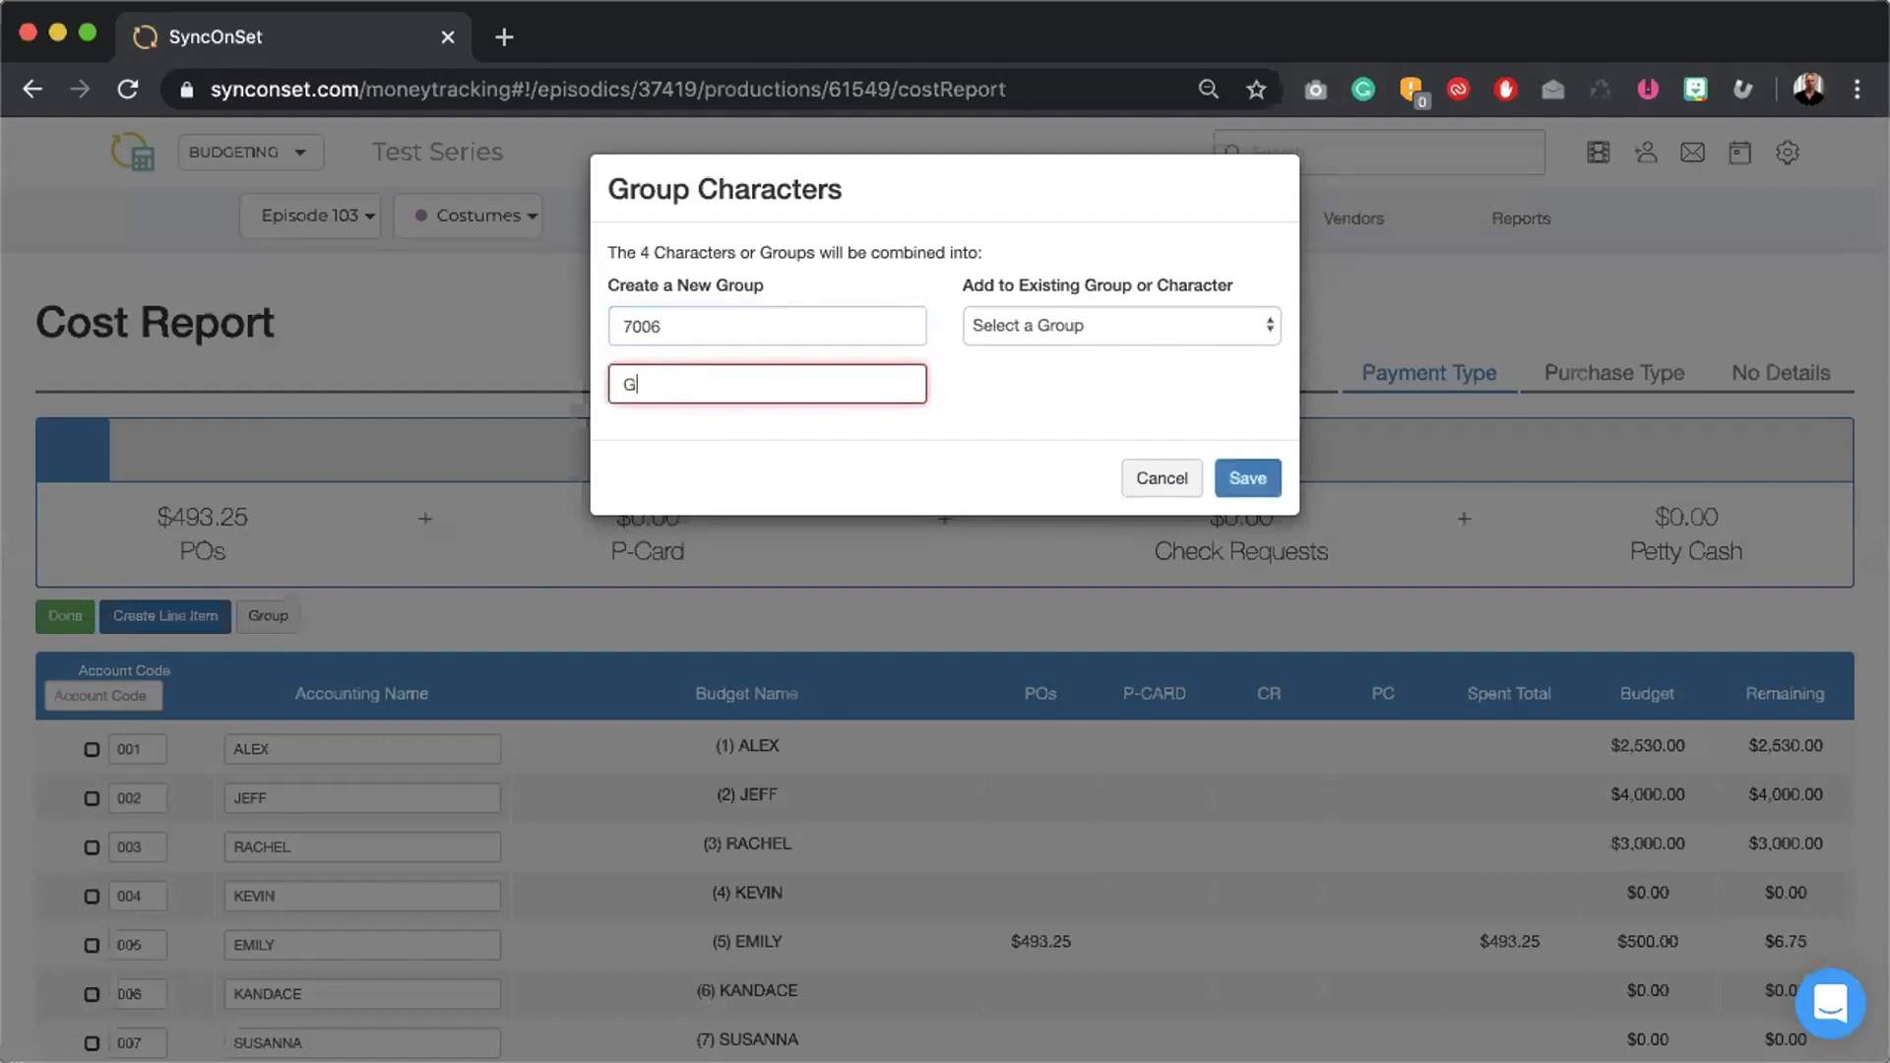
type("ROUP A")
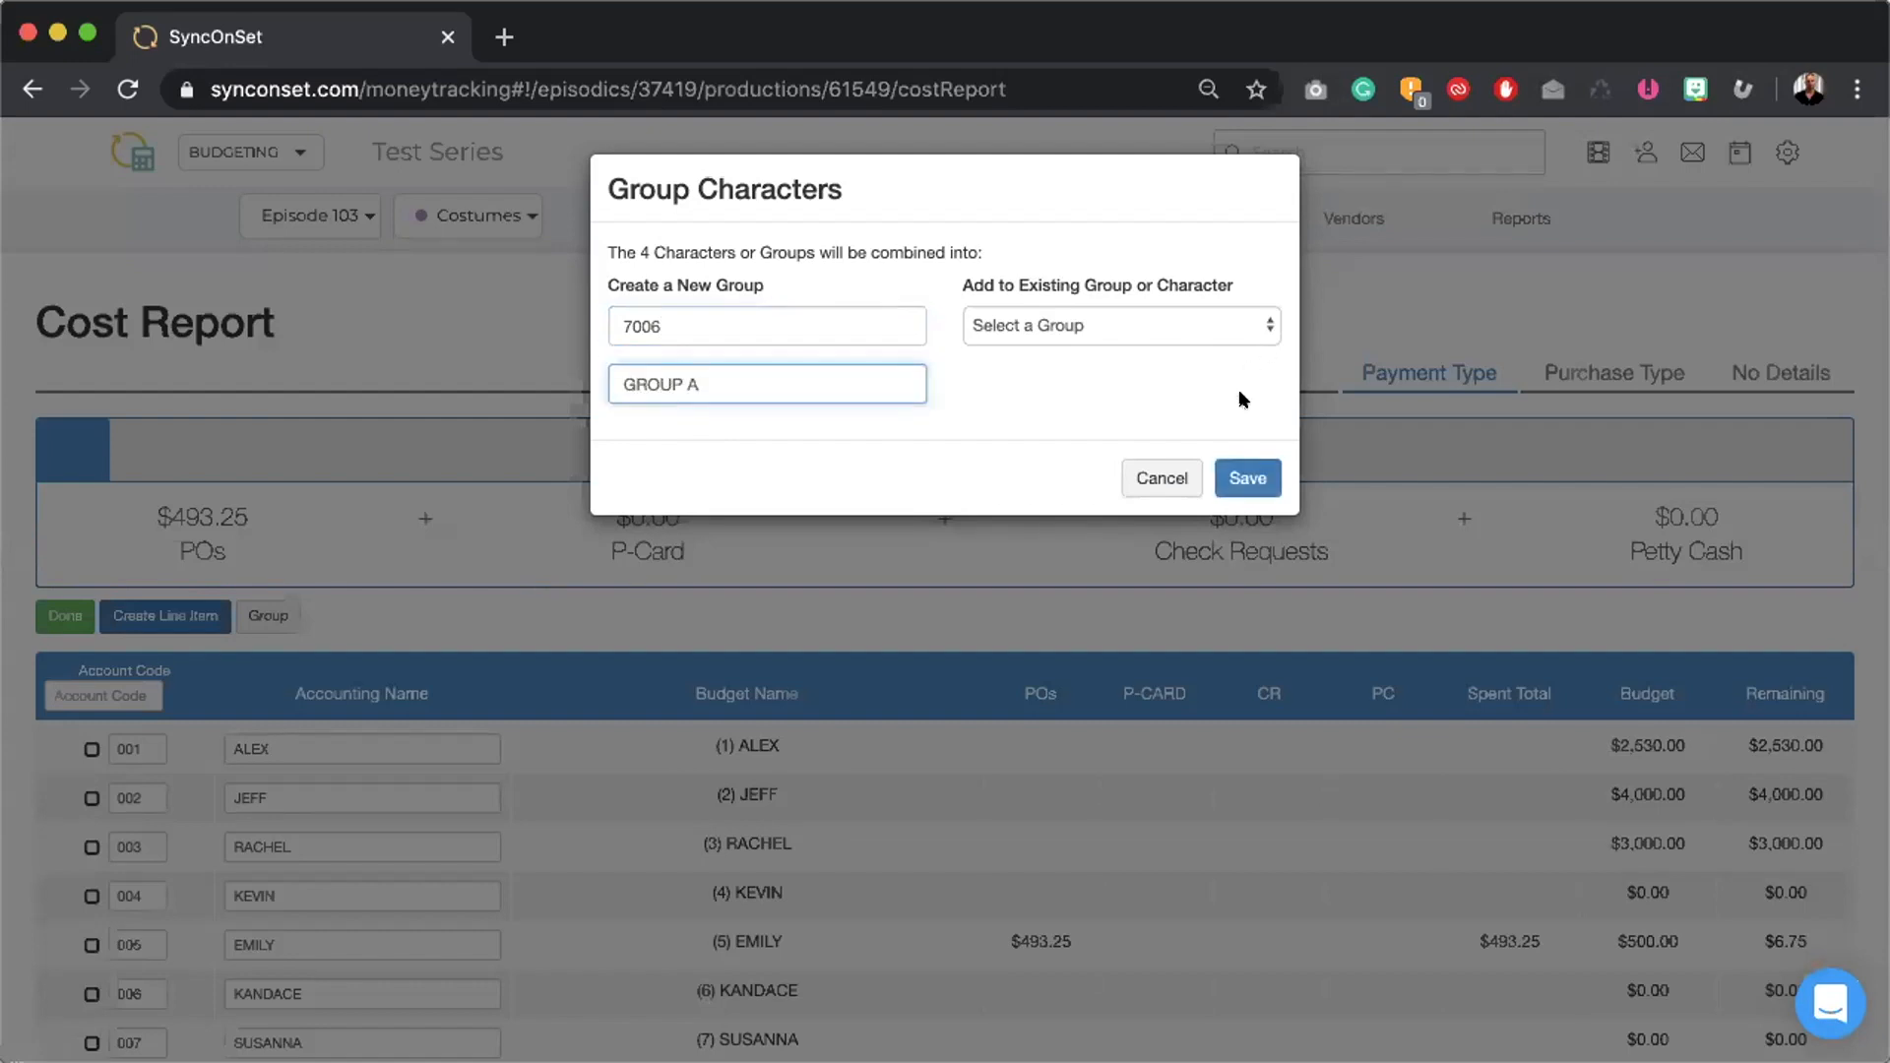
left_click(1248, 478)
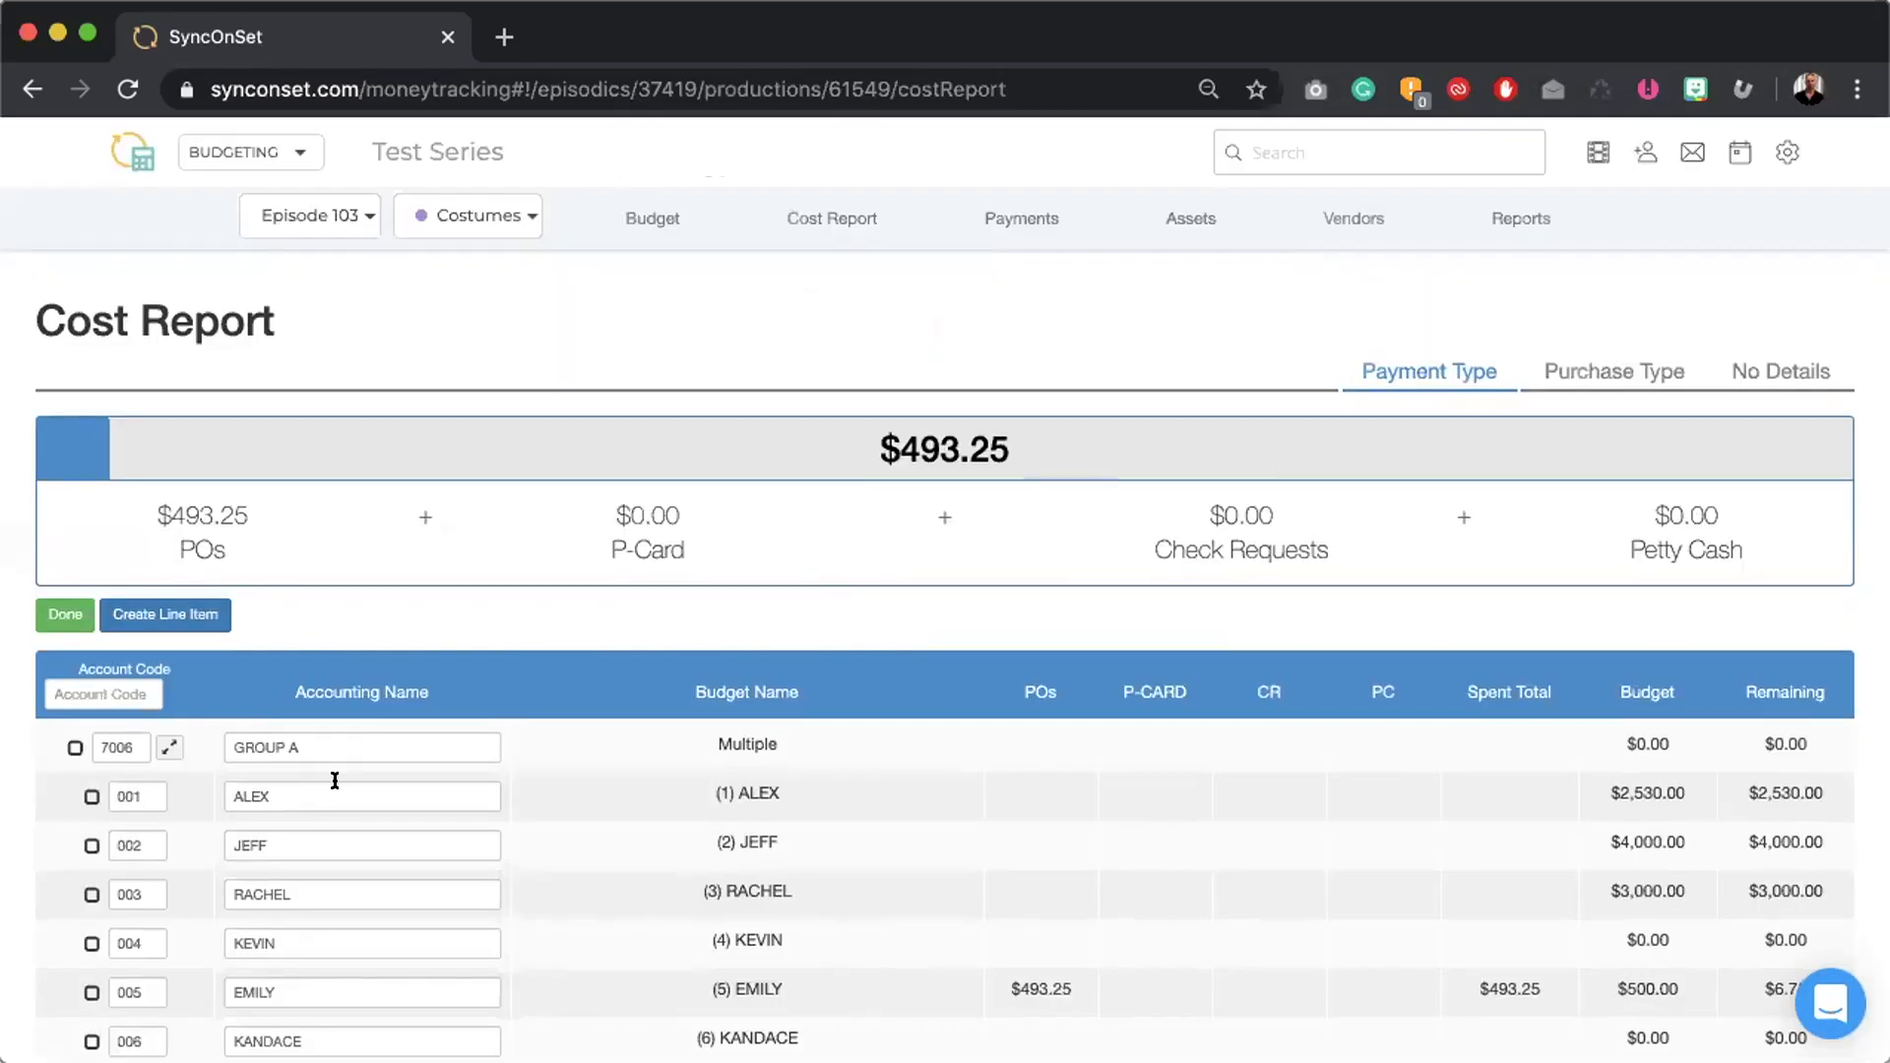
- Remove character 016 from group 7006 GROUP A and finish editing the cost report
scroll(197, 689, "down", 7)
scroll(197, 728, "up", 1)
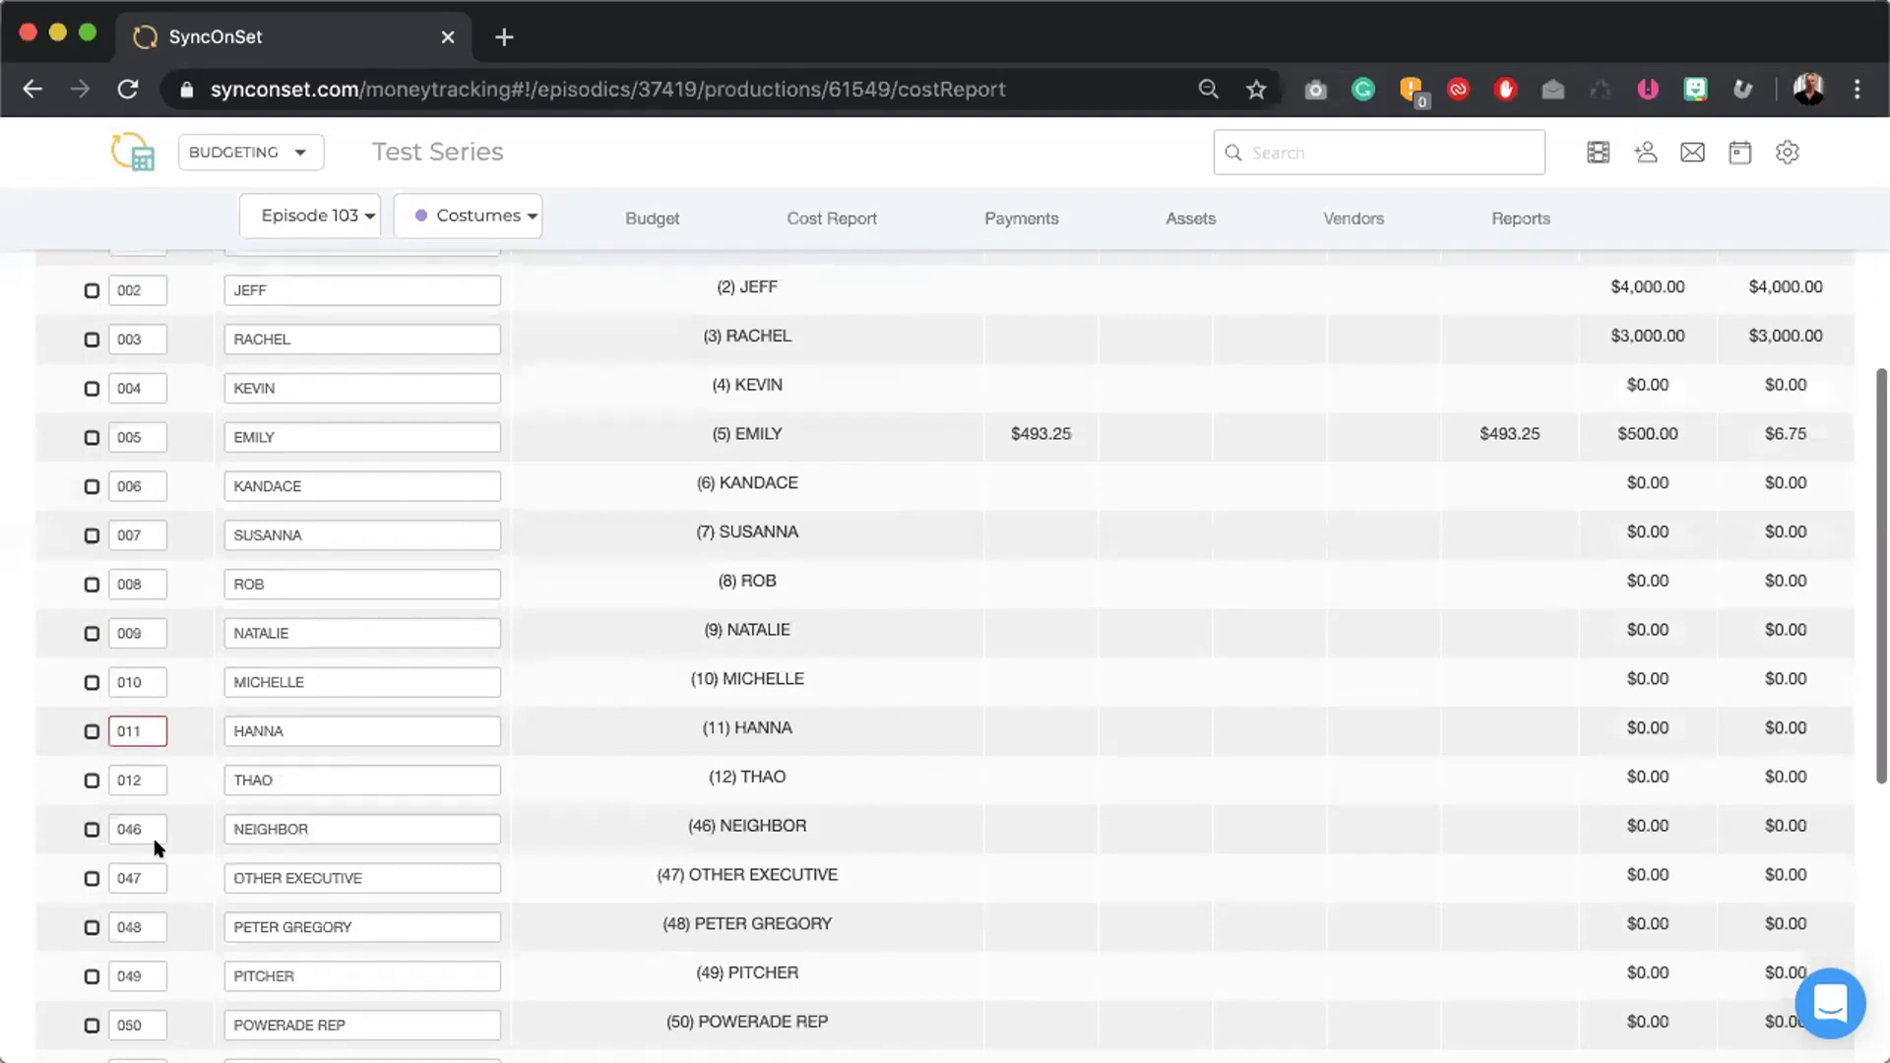
scroll(158, 846, "up", 6)
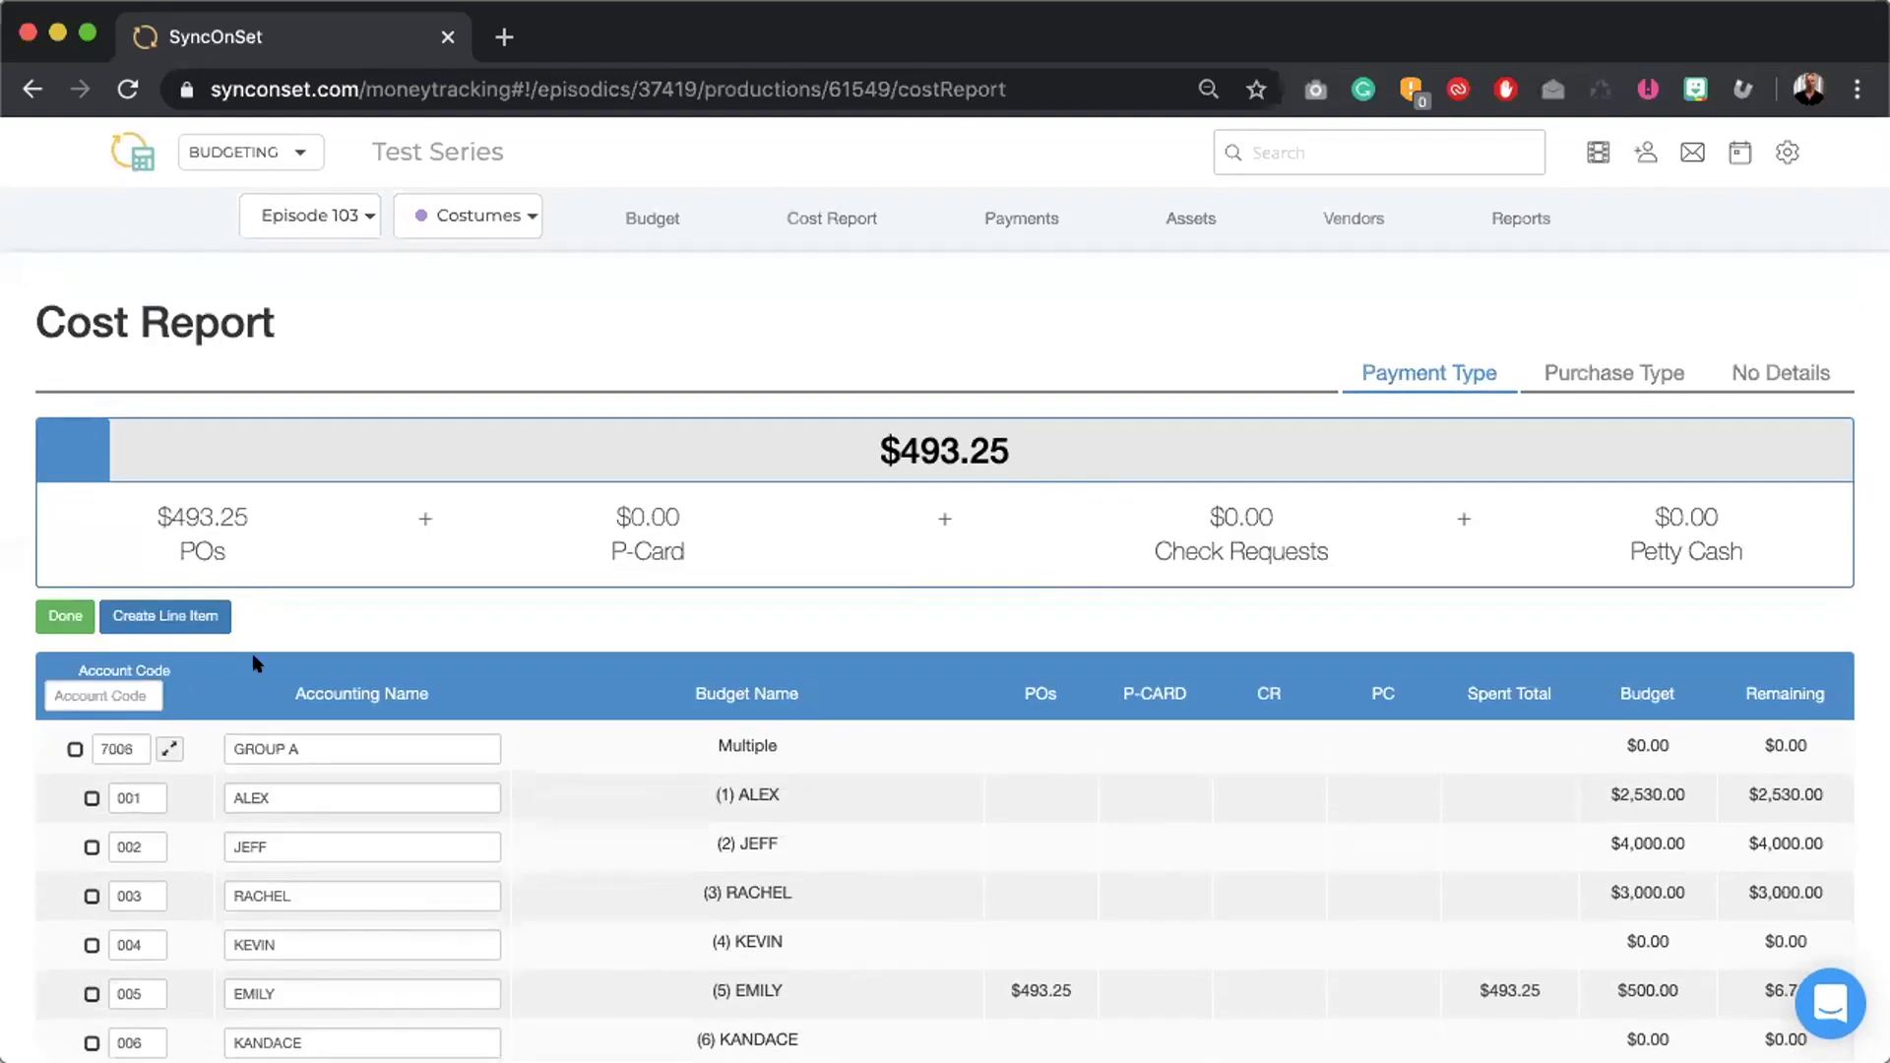
left_click(167, 751)
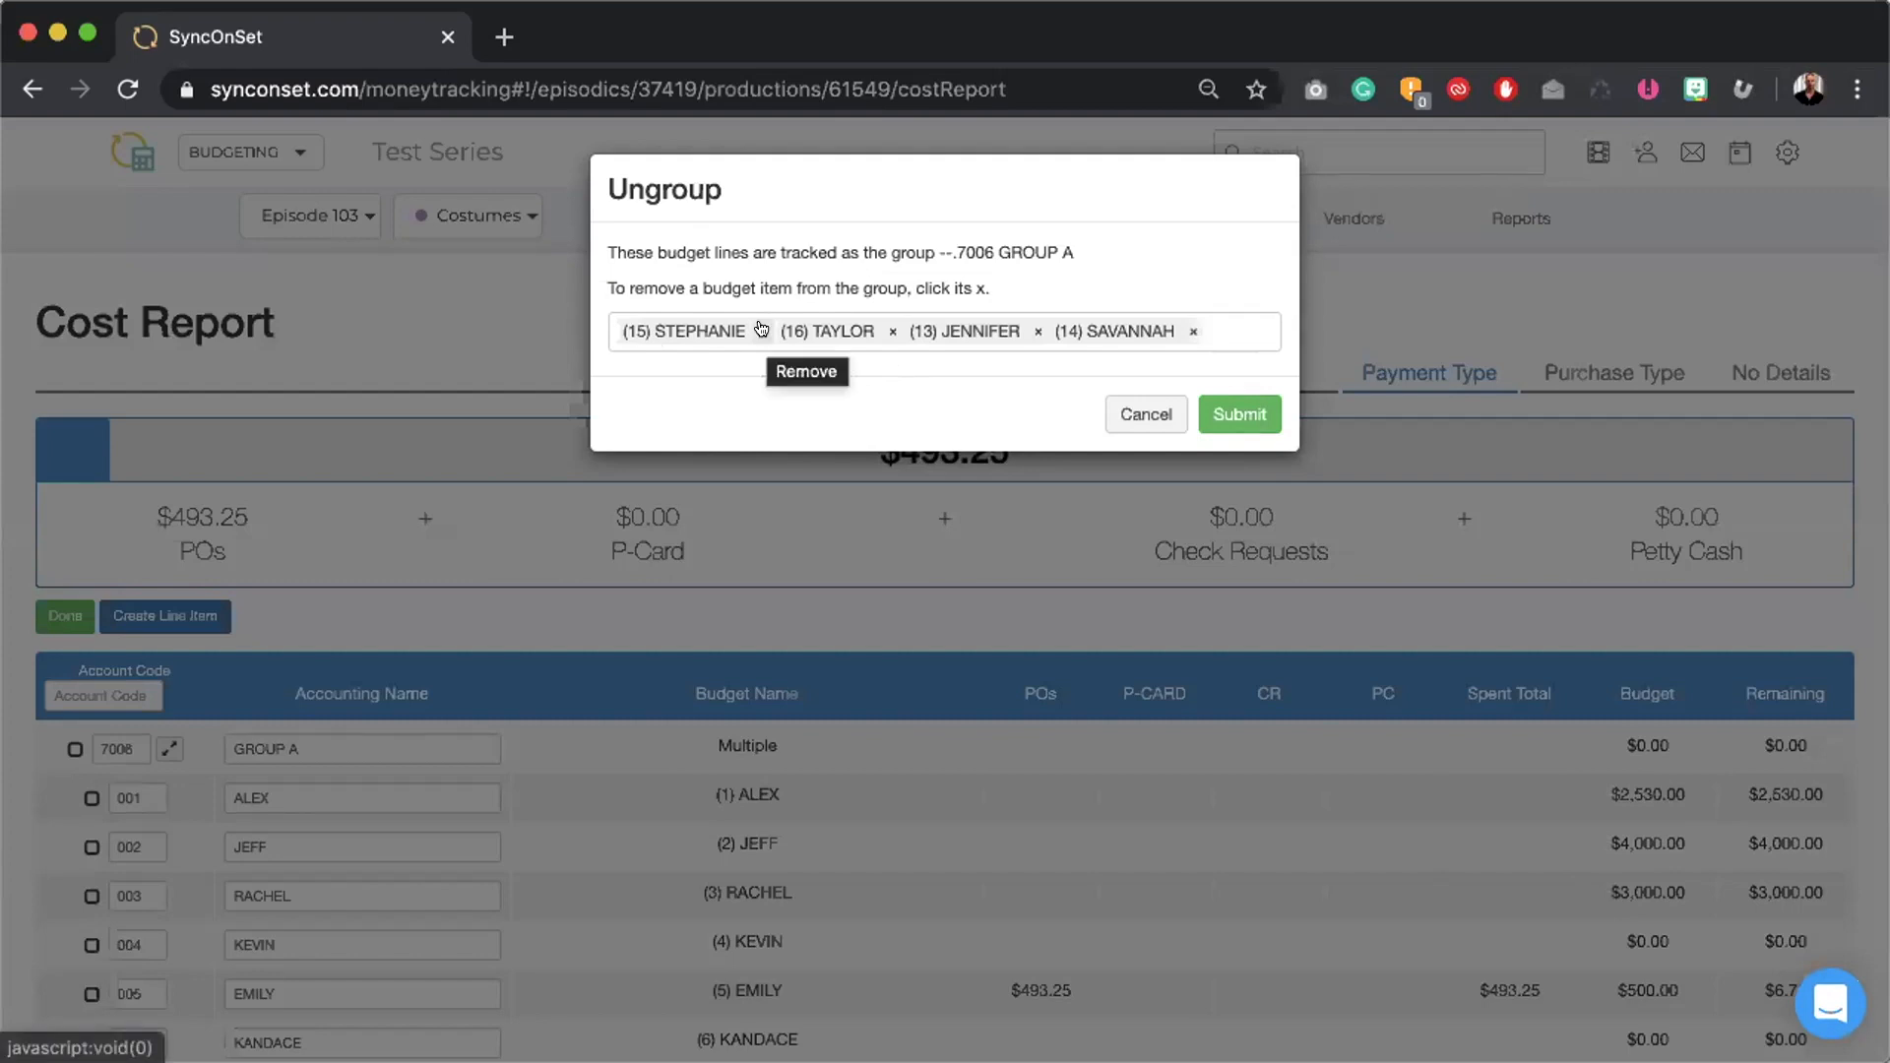
left_click(892, 330)
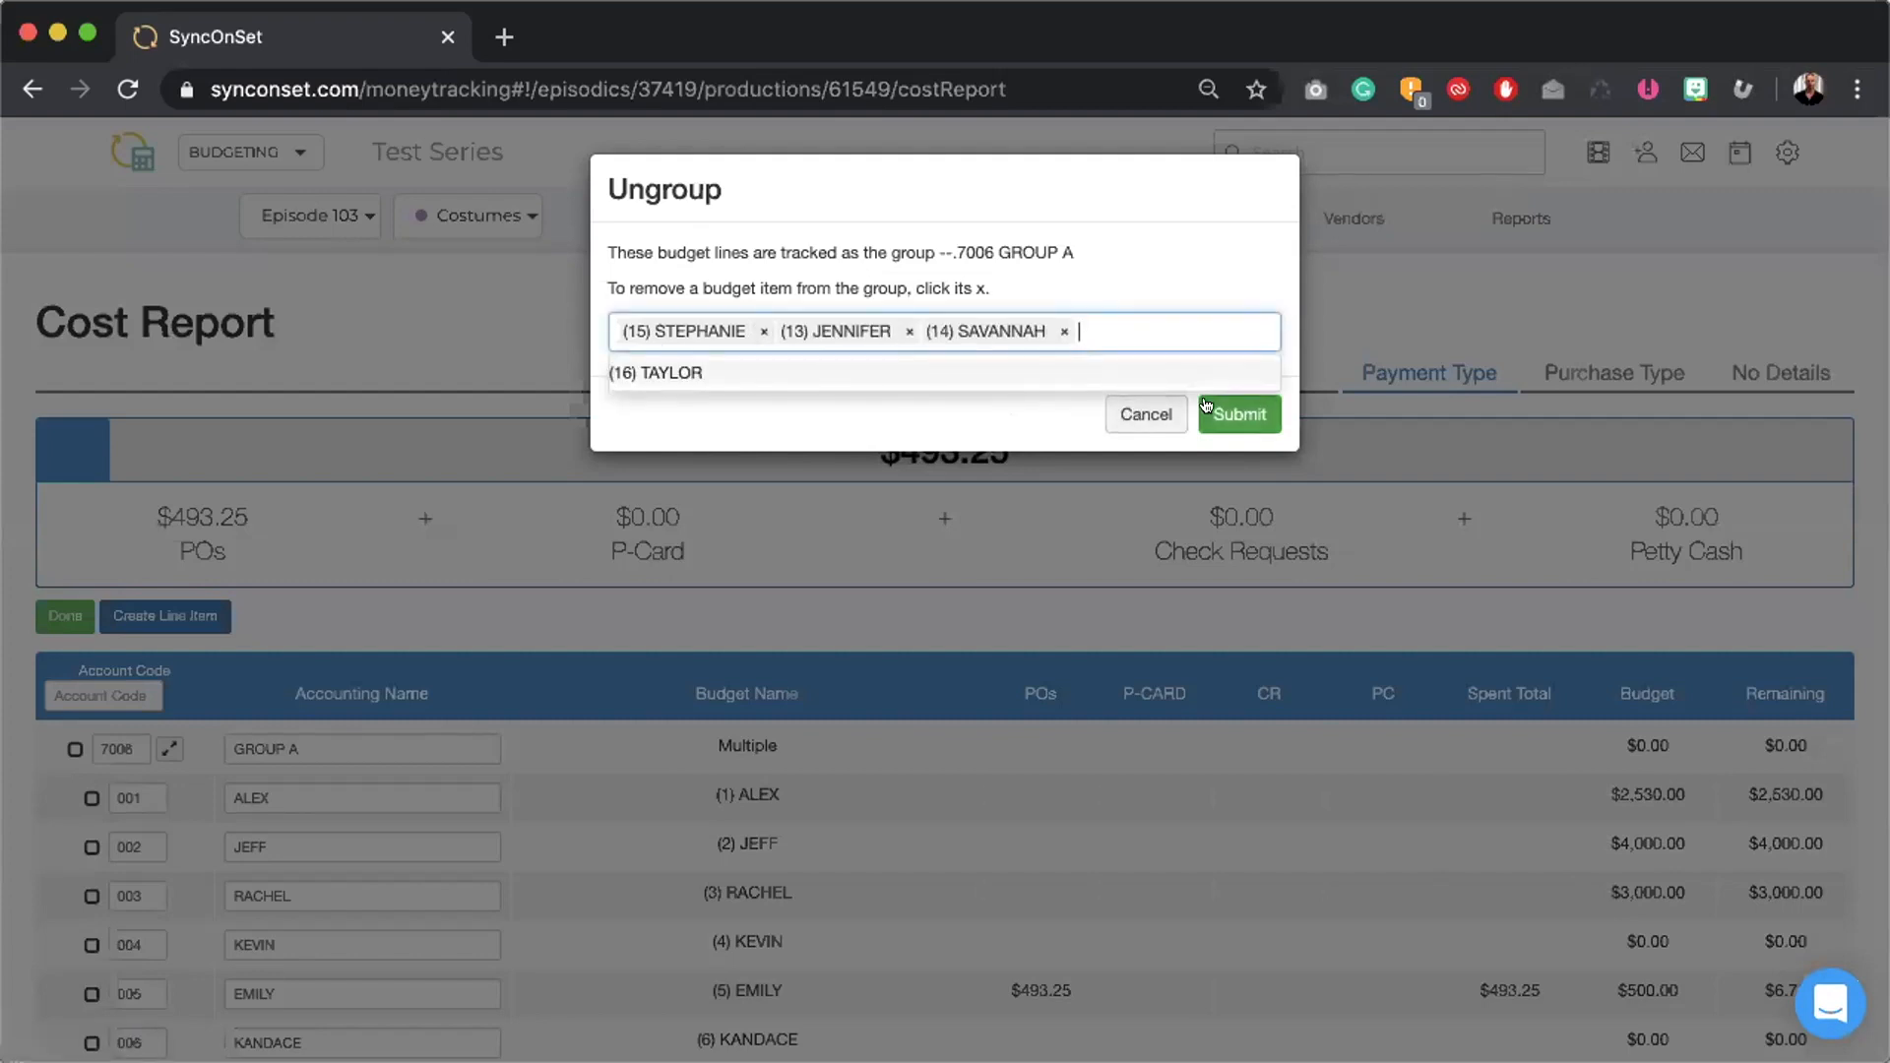
left_click(991, 402)
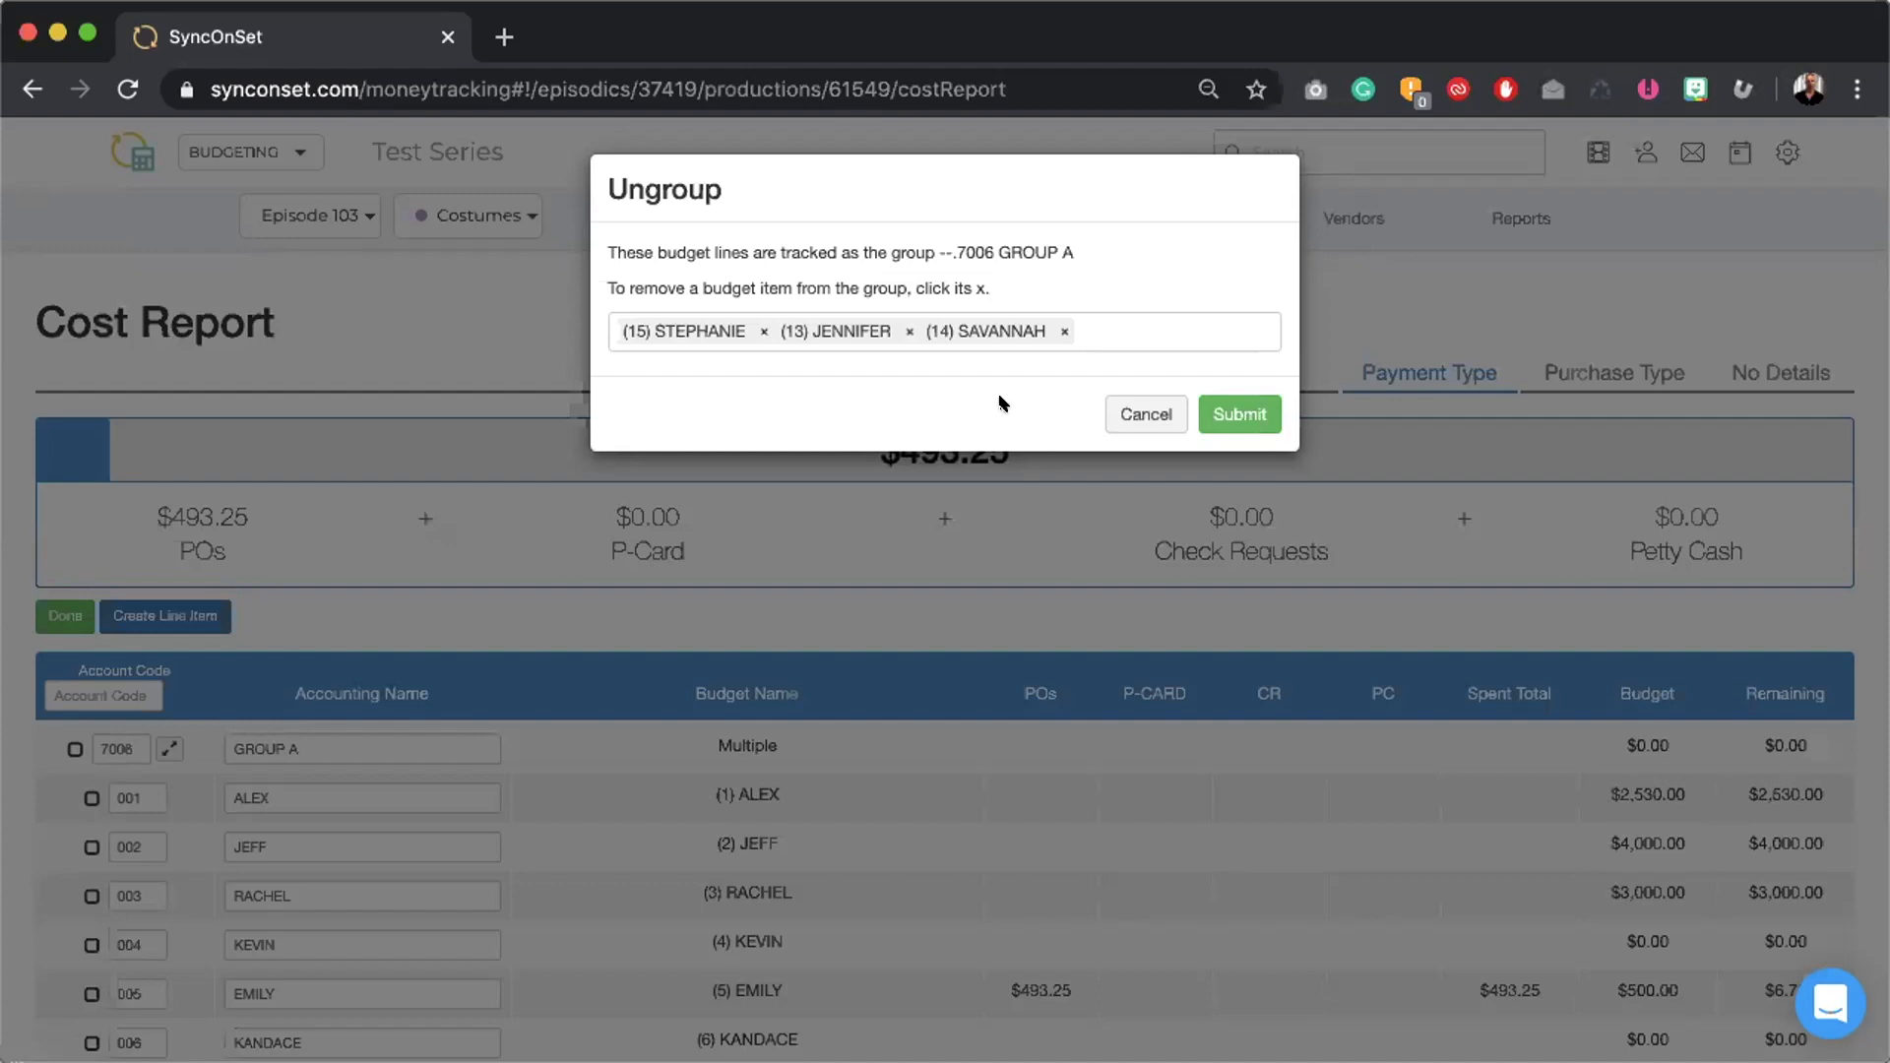
left_click(1217, 413)
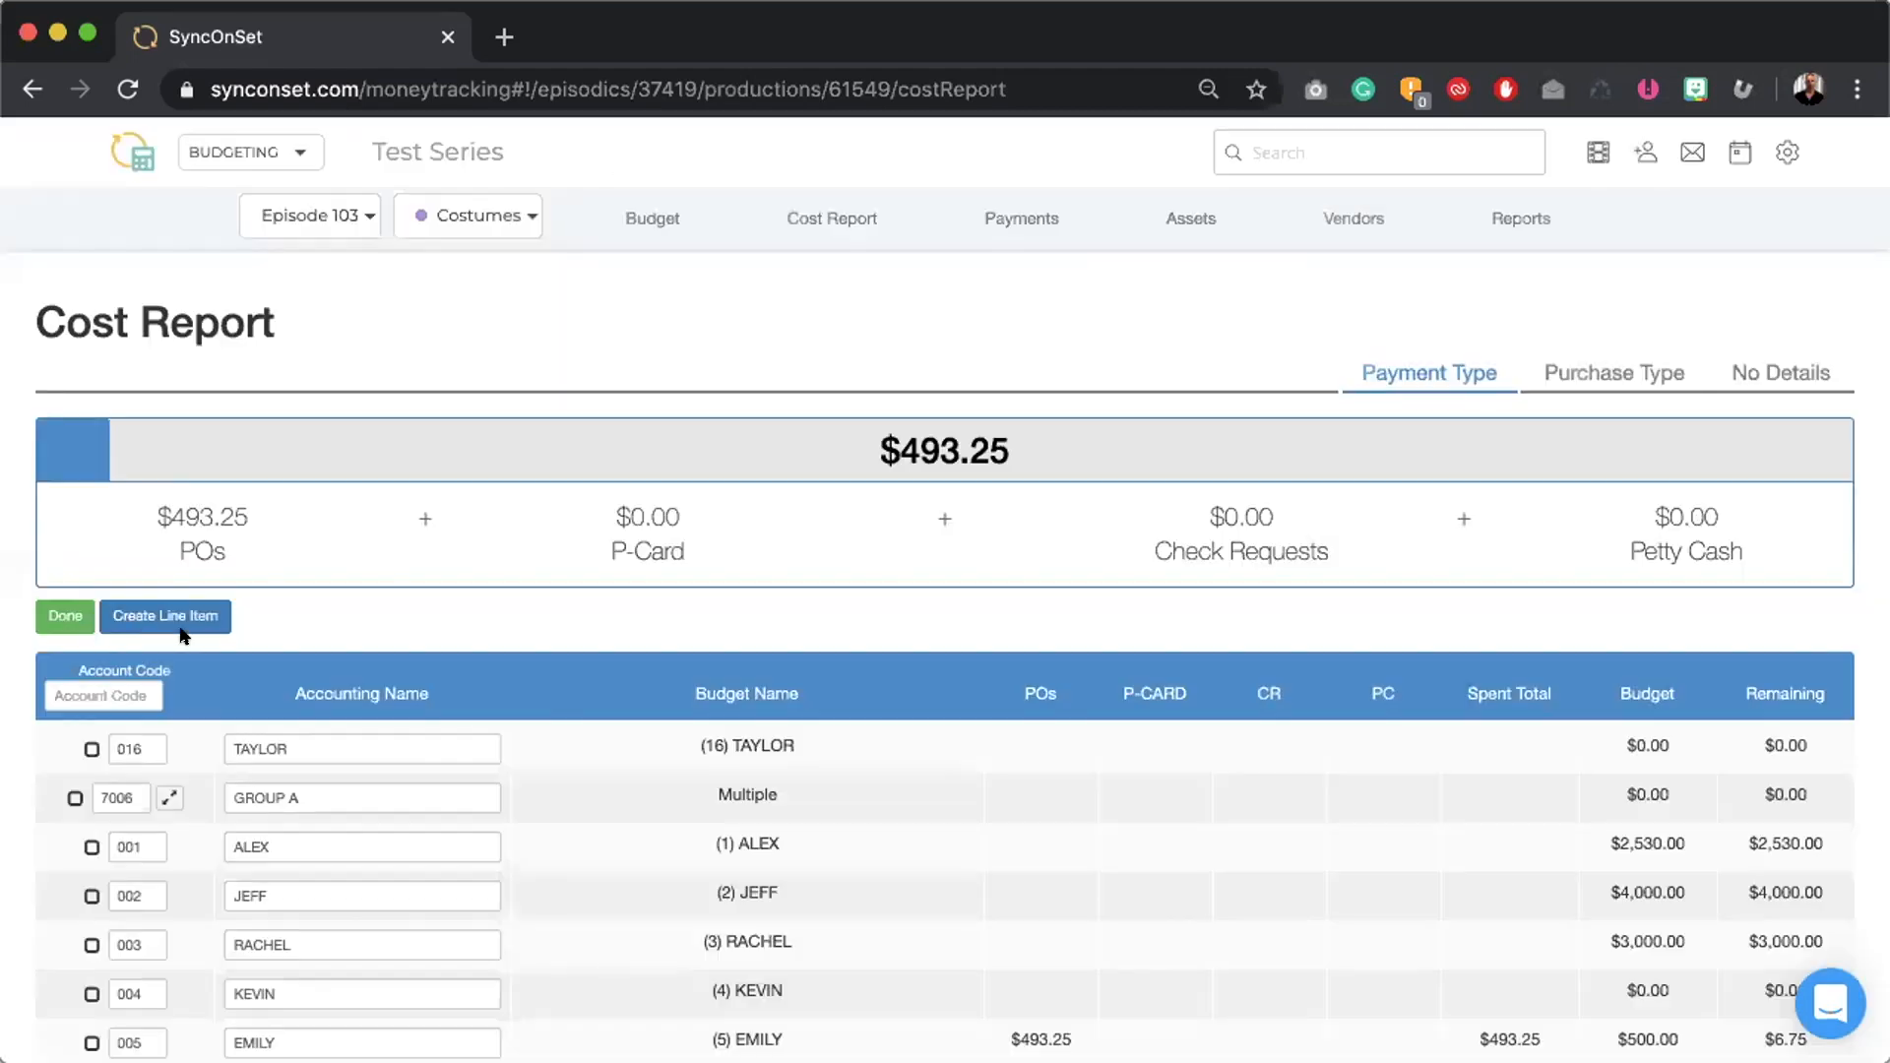
left_click(65, 616)
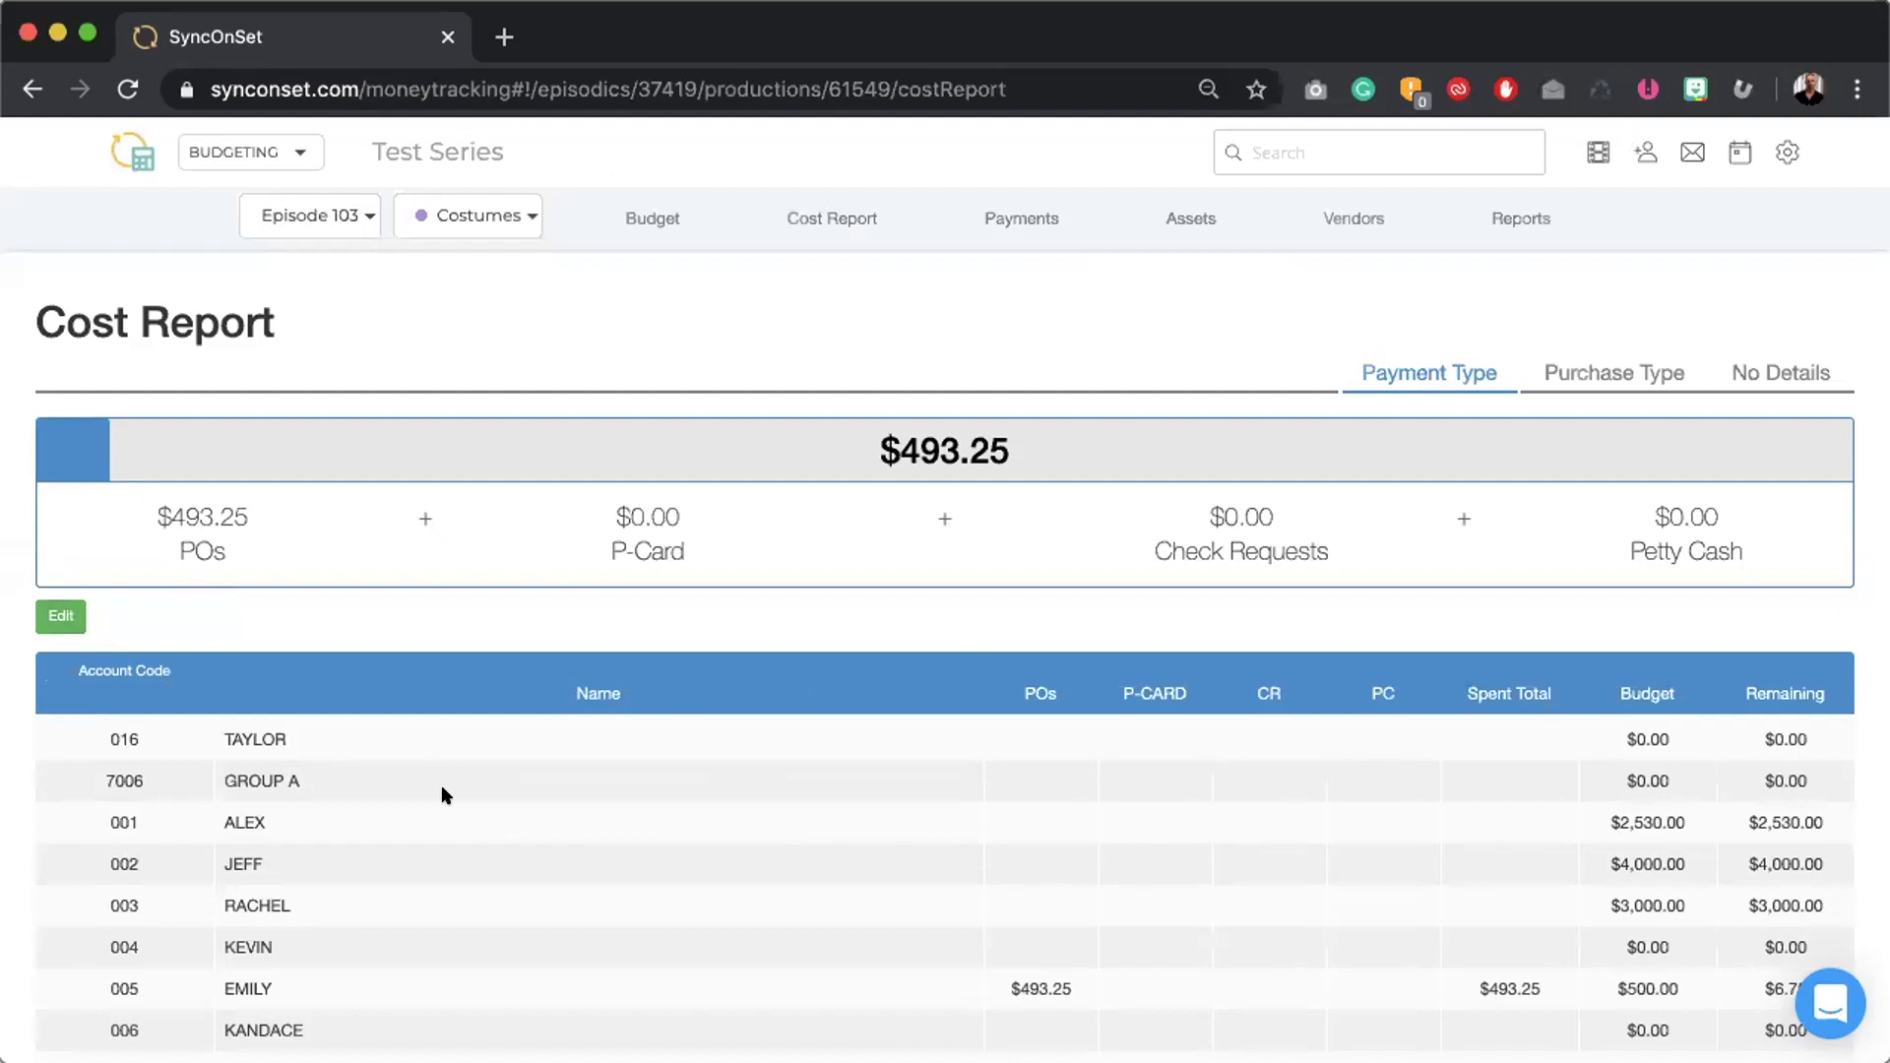
- Examine the highlighted account code 011 in the cost report, first in view mode and again in edit mode
scroll(445, 795, "down", 5)
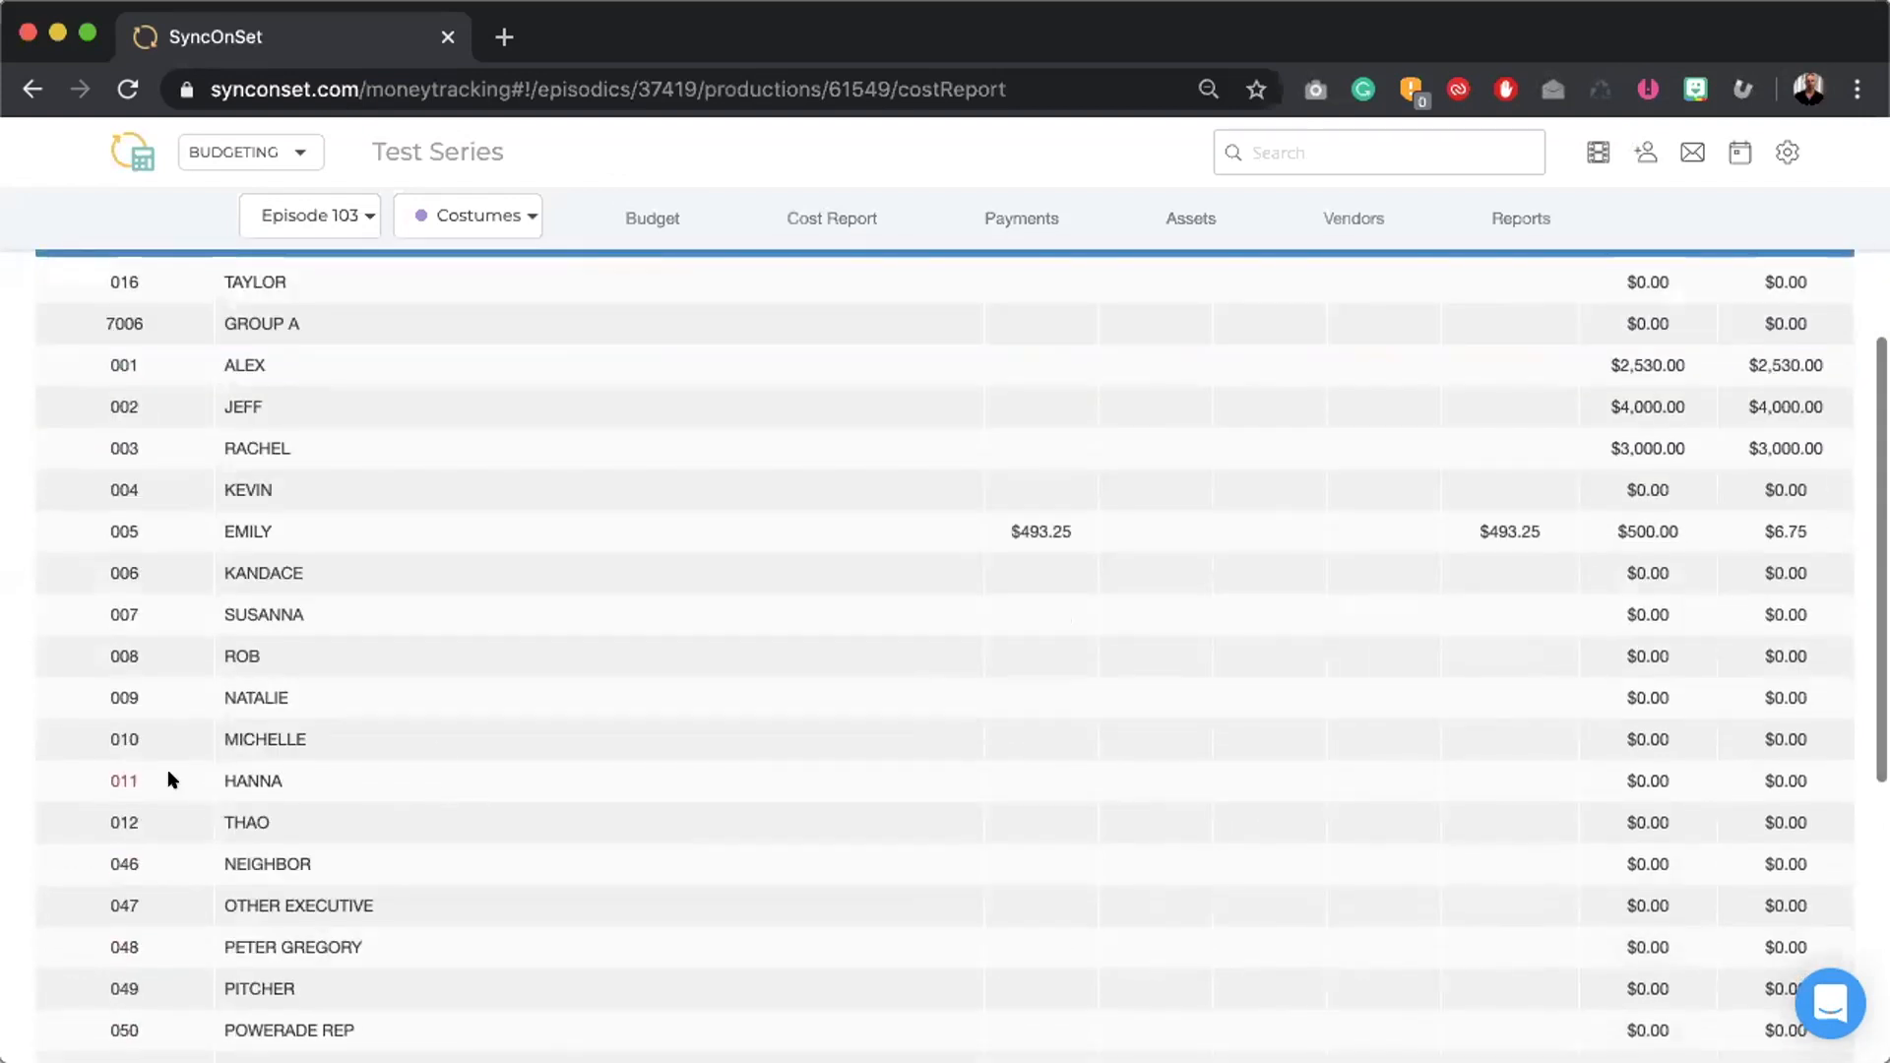
mouse_move(145, 772)
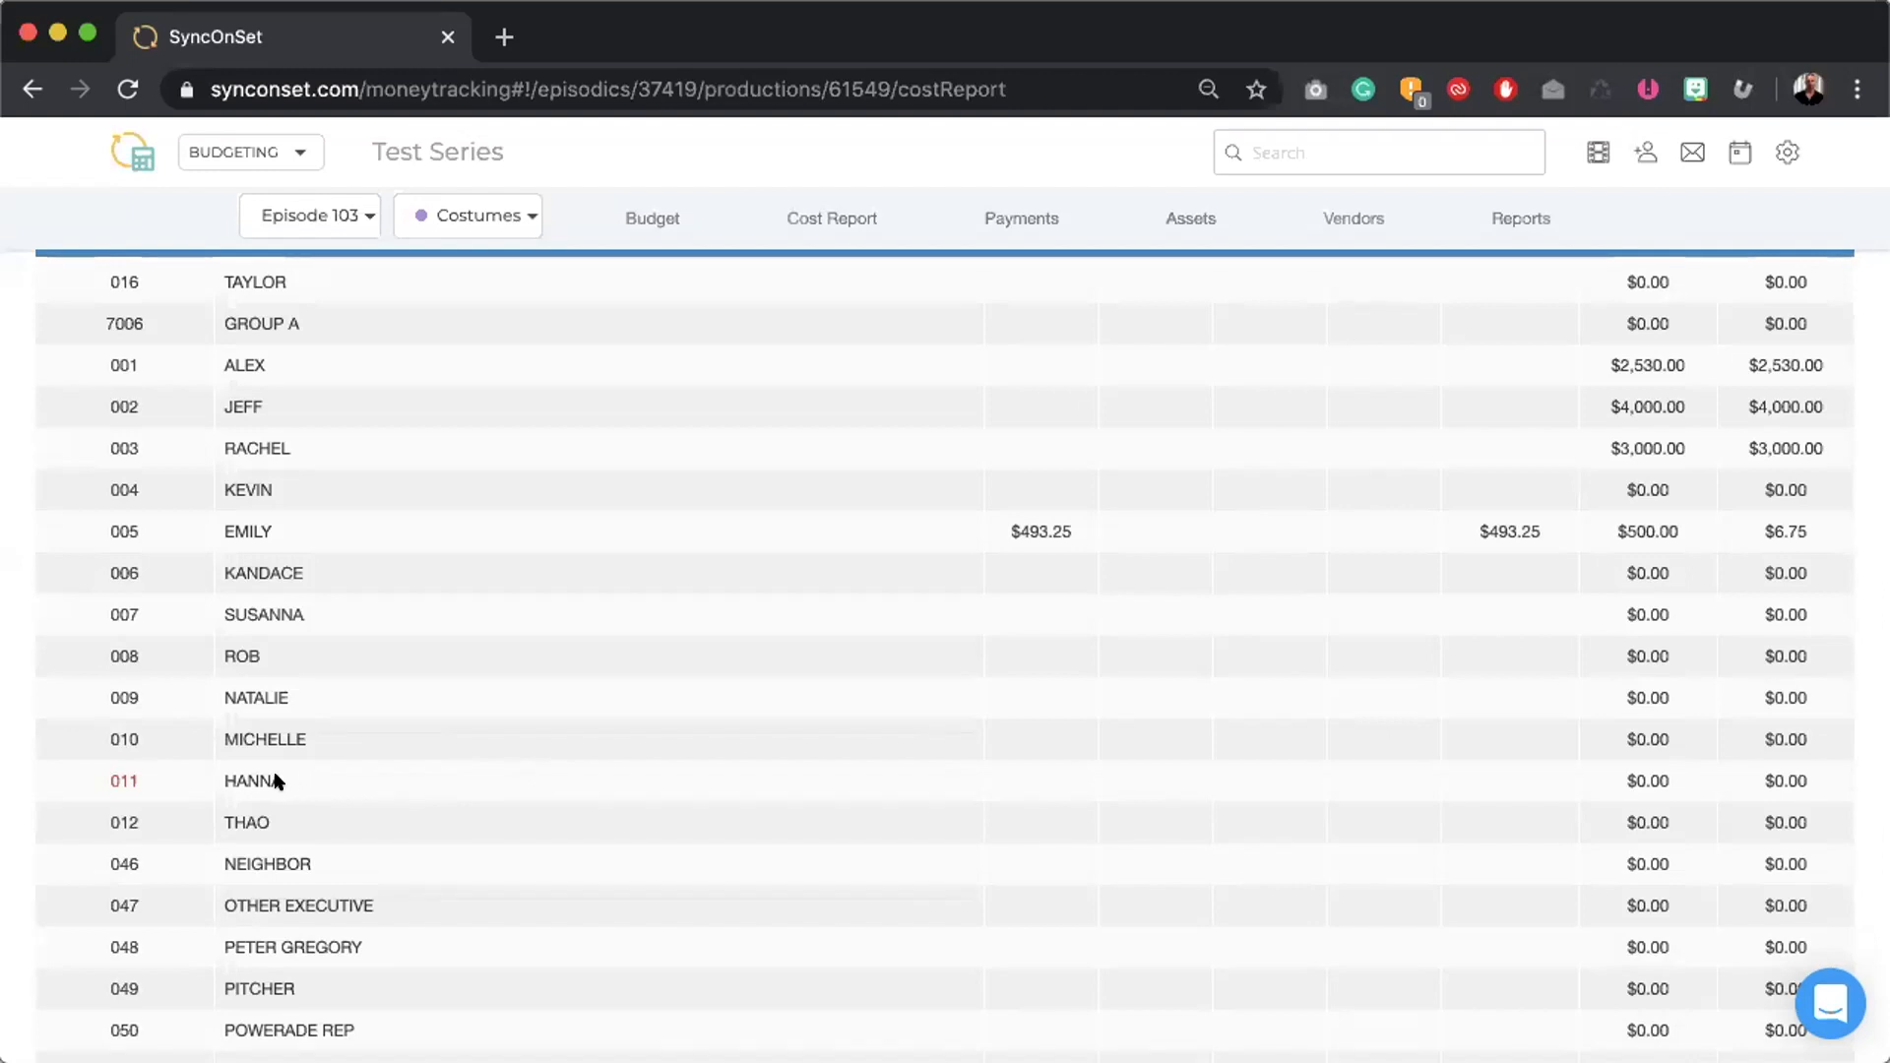
scroll(279, 777, "up", 2)
scroll(275, 779, "down", 1)
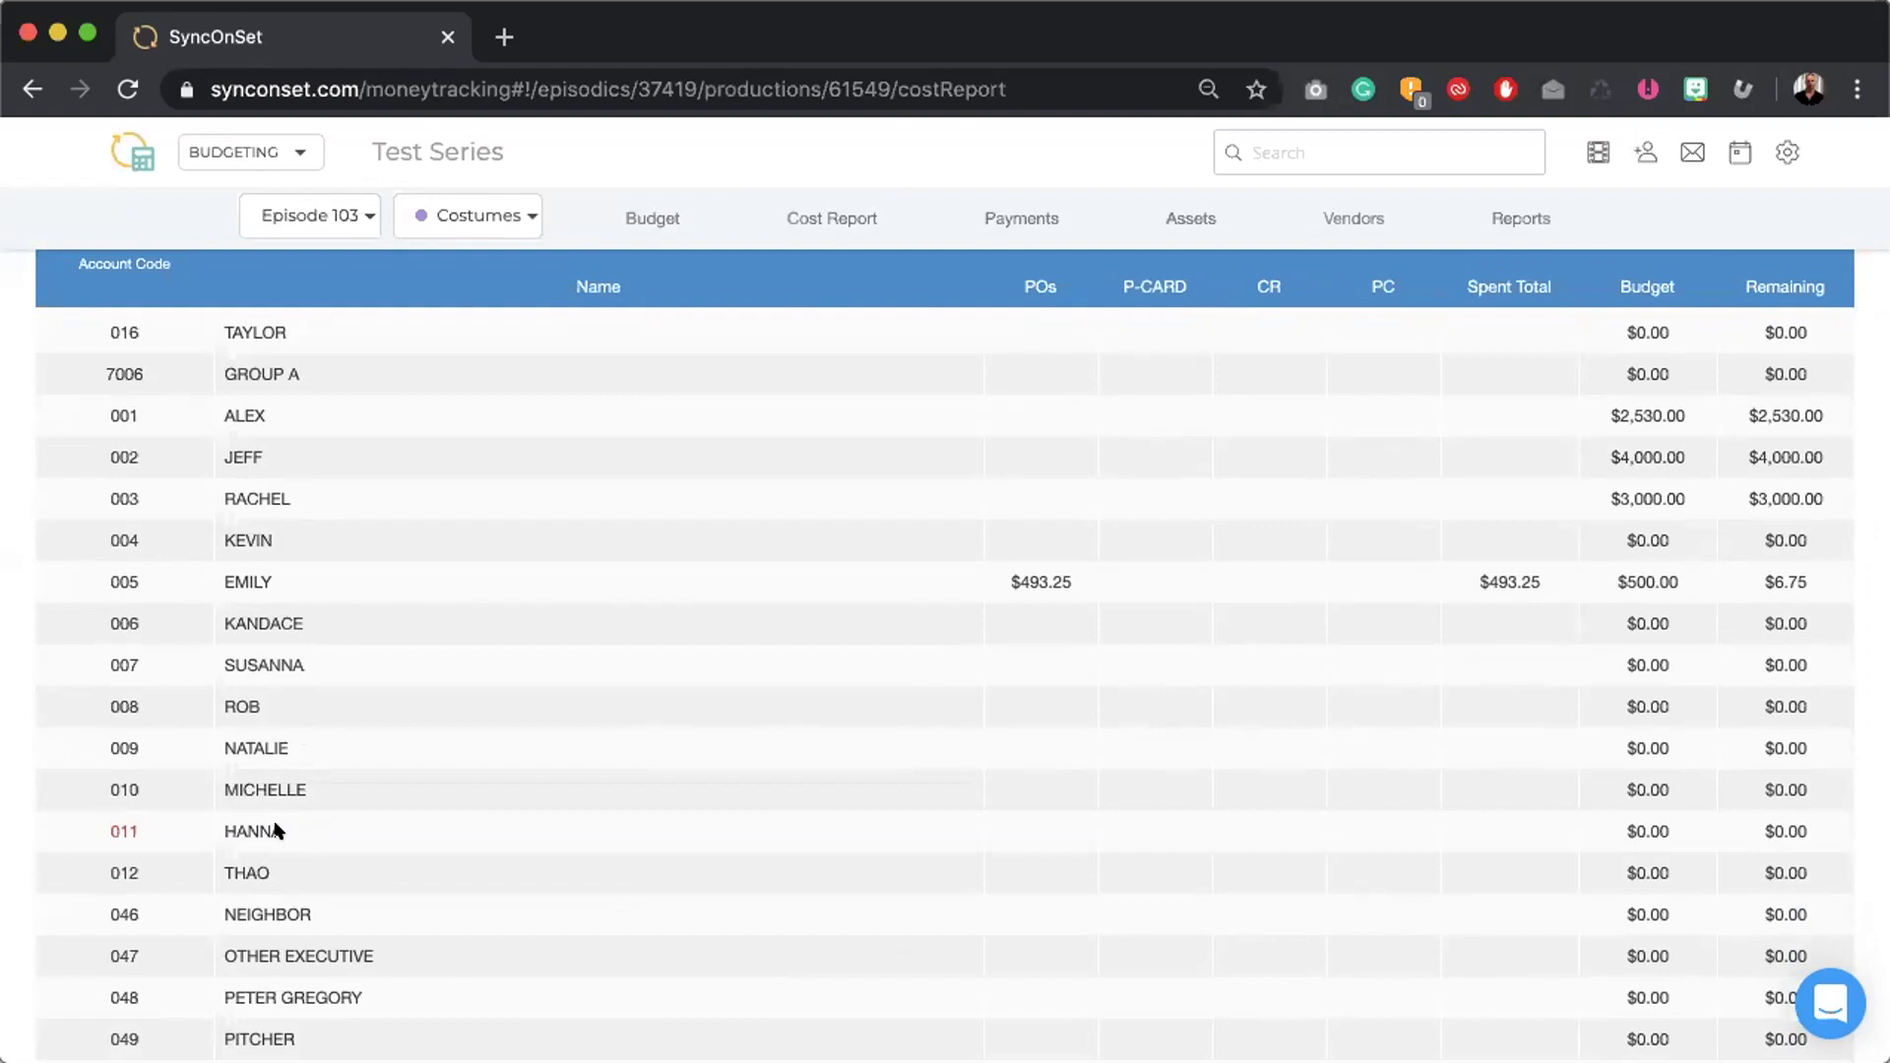
scroll(276, 831, "up", 3)
left_click(59, 421)
scroll(148, 632, "down", 3)
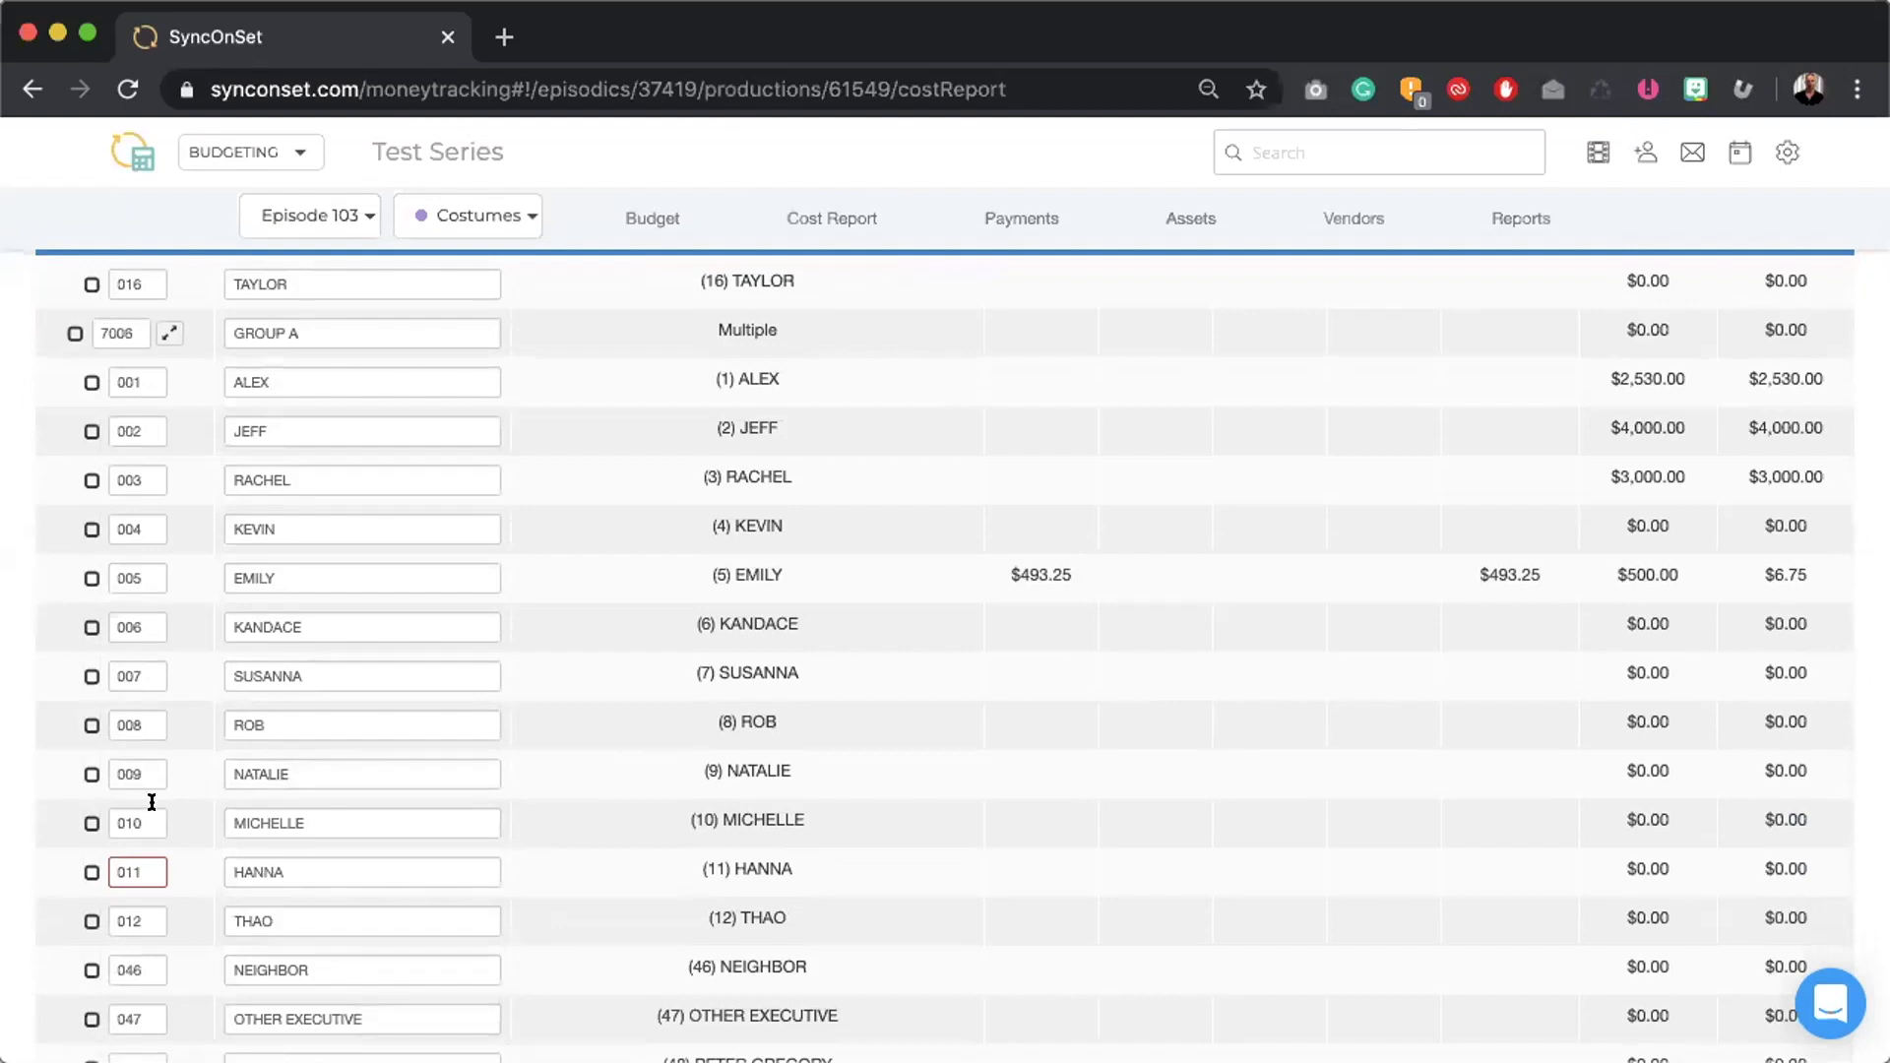
scroll(152, 802, "up", 4)
scroll(150, 788, "down", 4)
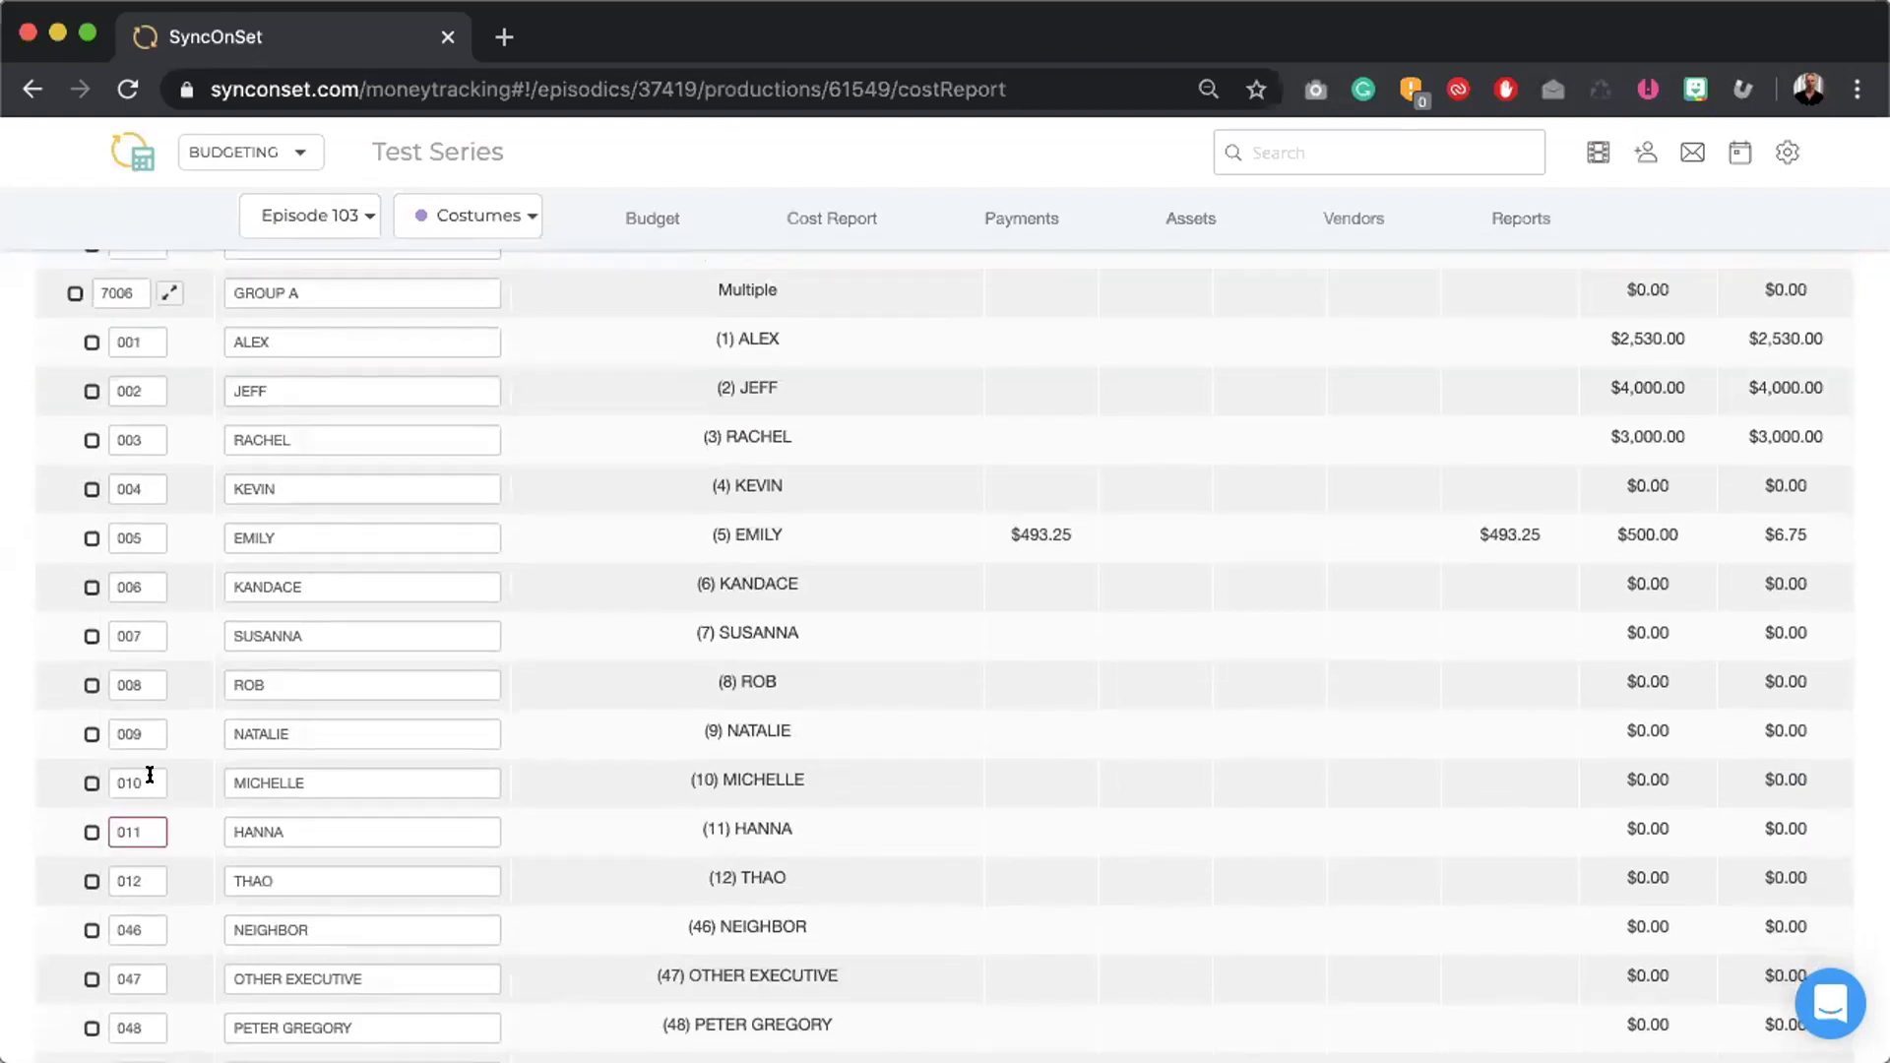
- Try editing the account code of line 010, restore it and leave edit mode
left_click(149, 775)
type("A")
key("BackSpace")
scroll(136, 727, "up", 3)
left_click(65, 417)
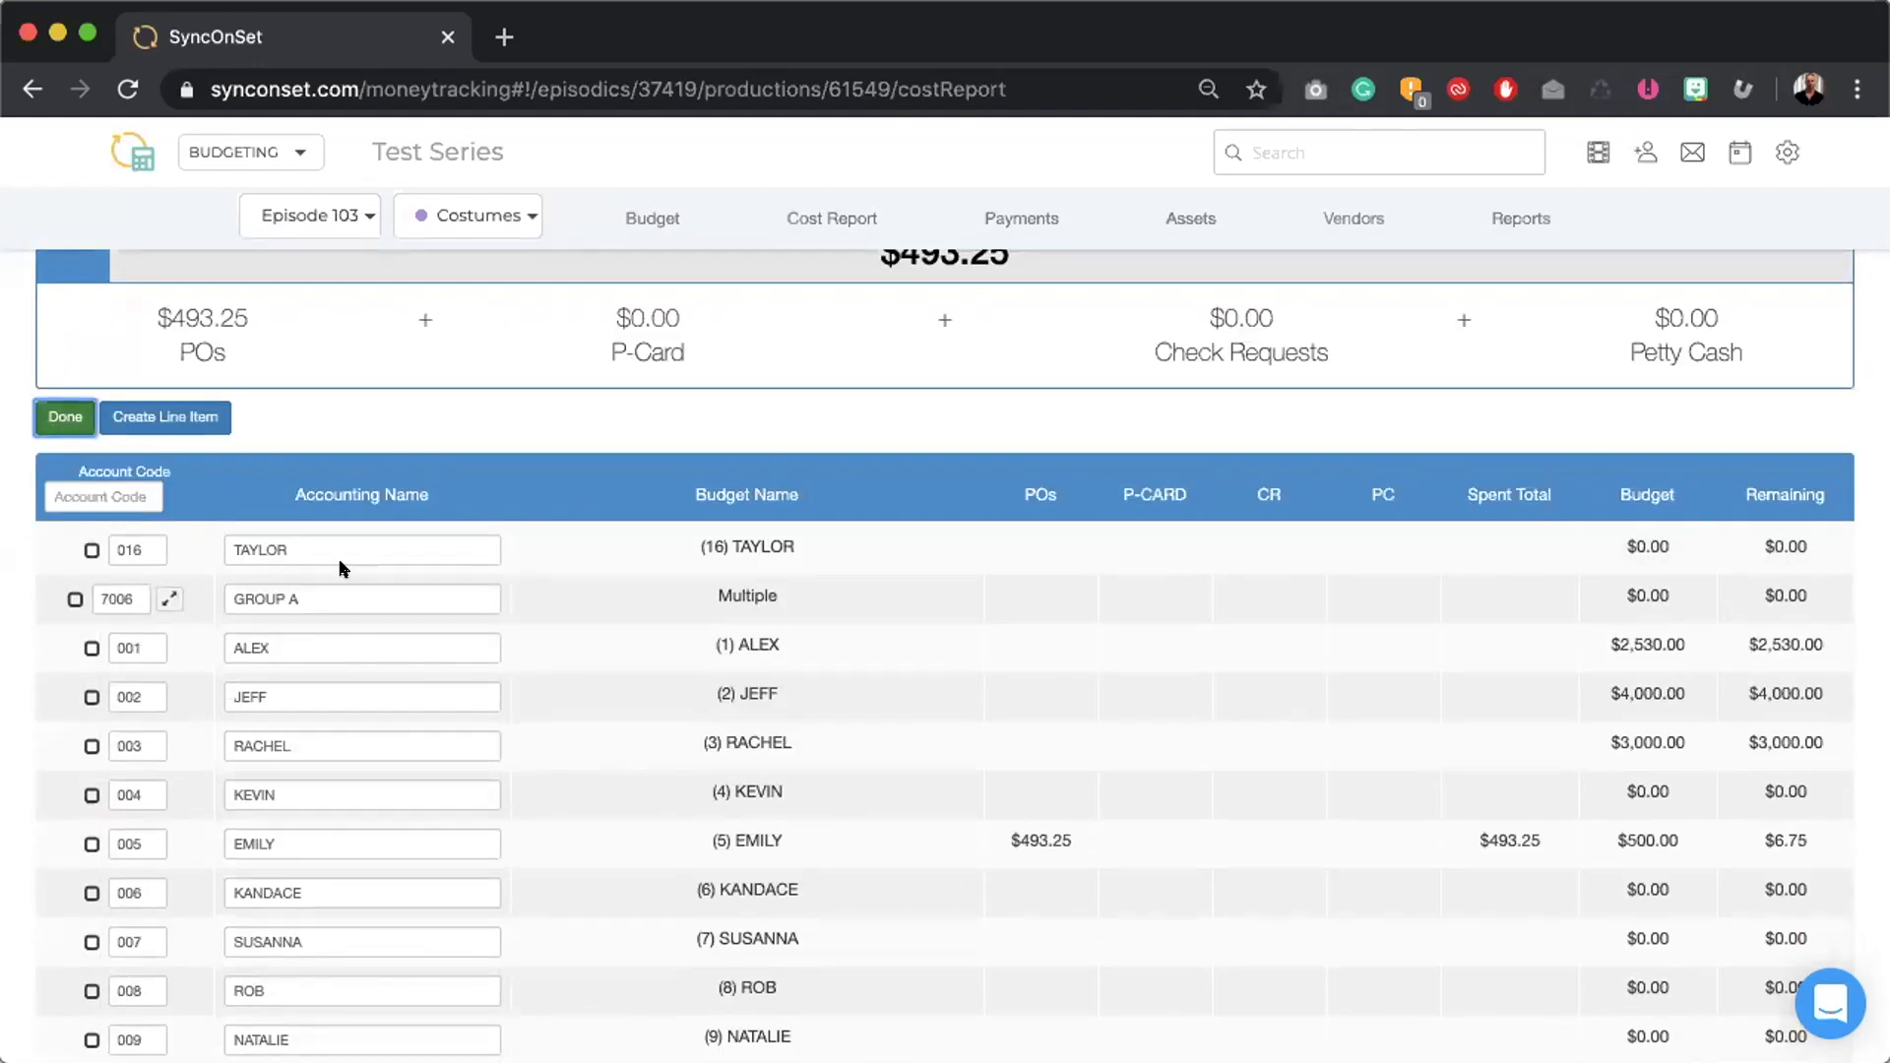
- Read the notice on account code 011 in the cost report, reopening and leaving edit mode to check its code field
scroll(384, 782, "down", 3)
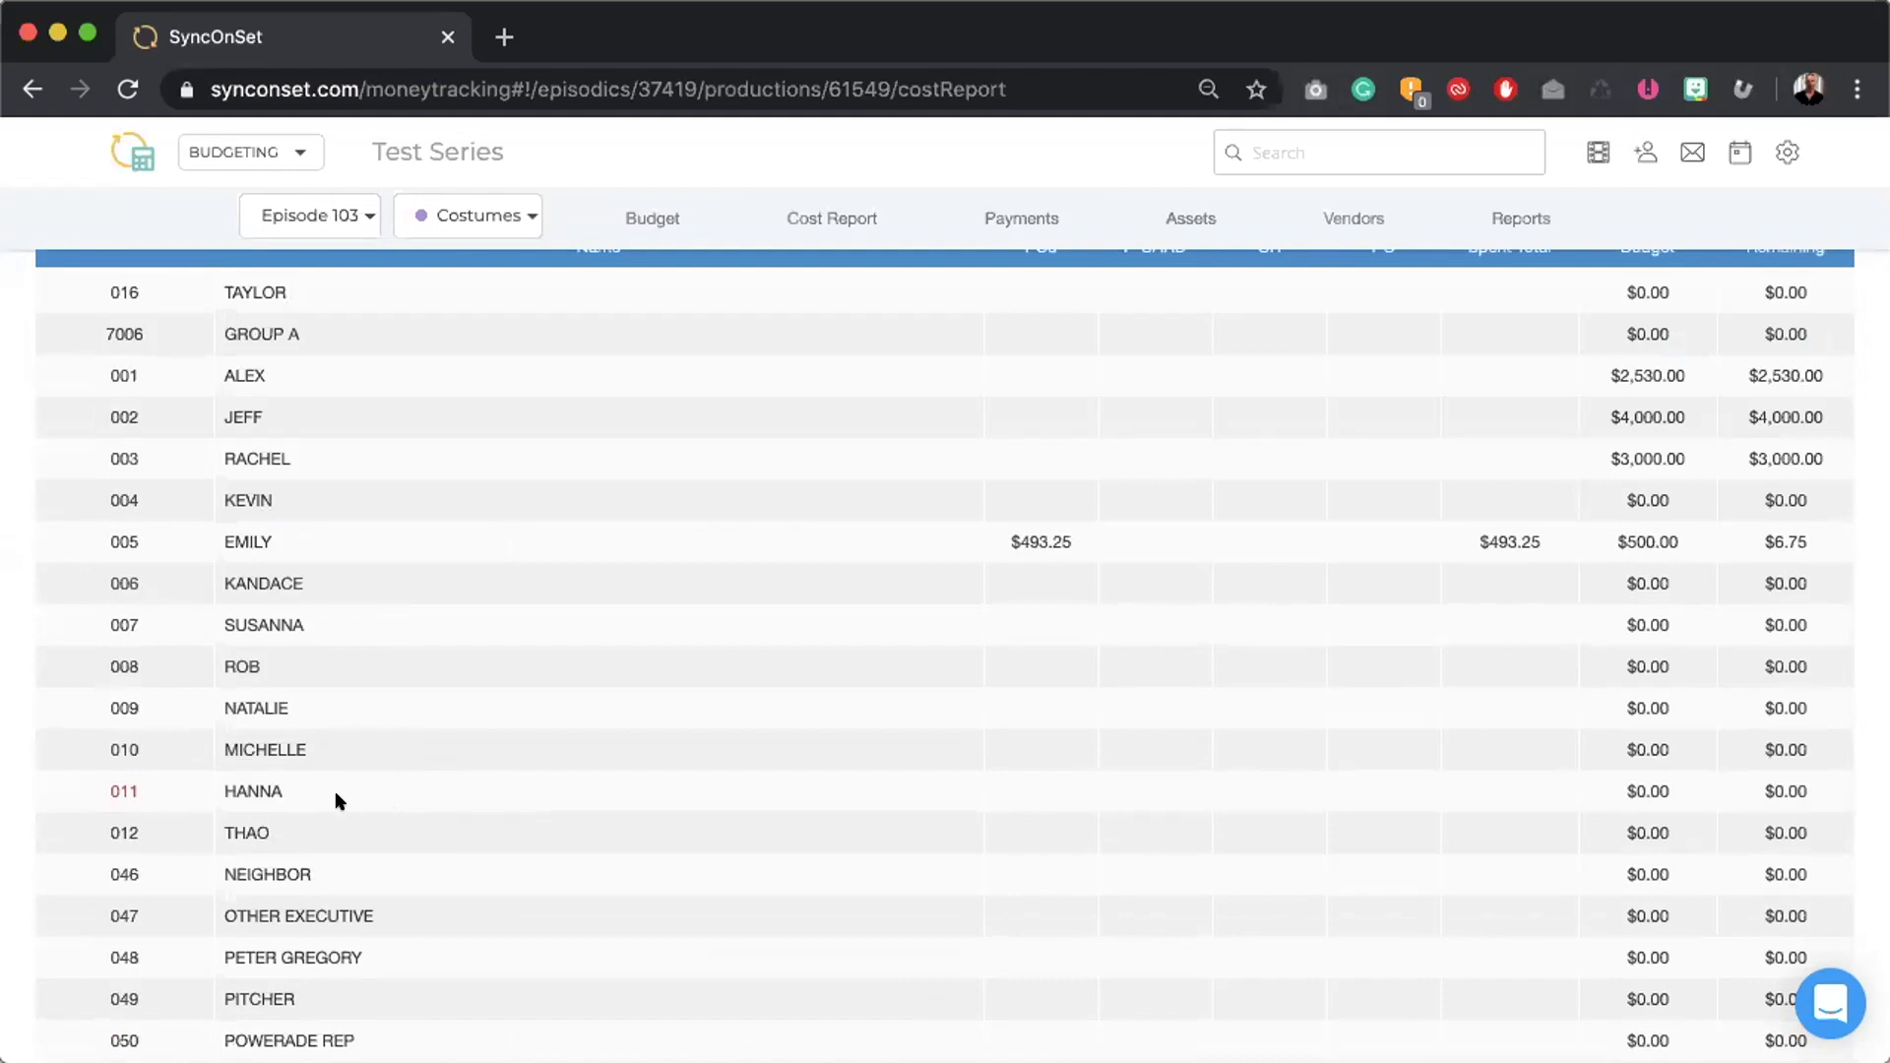
mouse_move(150, 789)
scroll(280, 669, "up", 3)
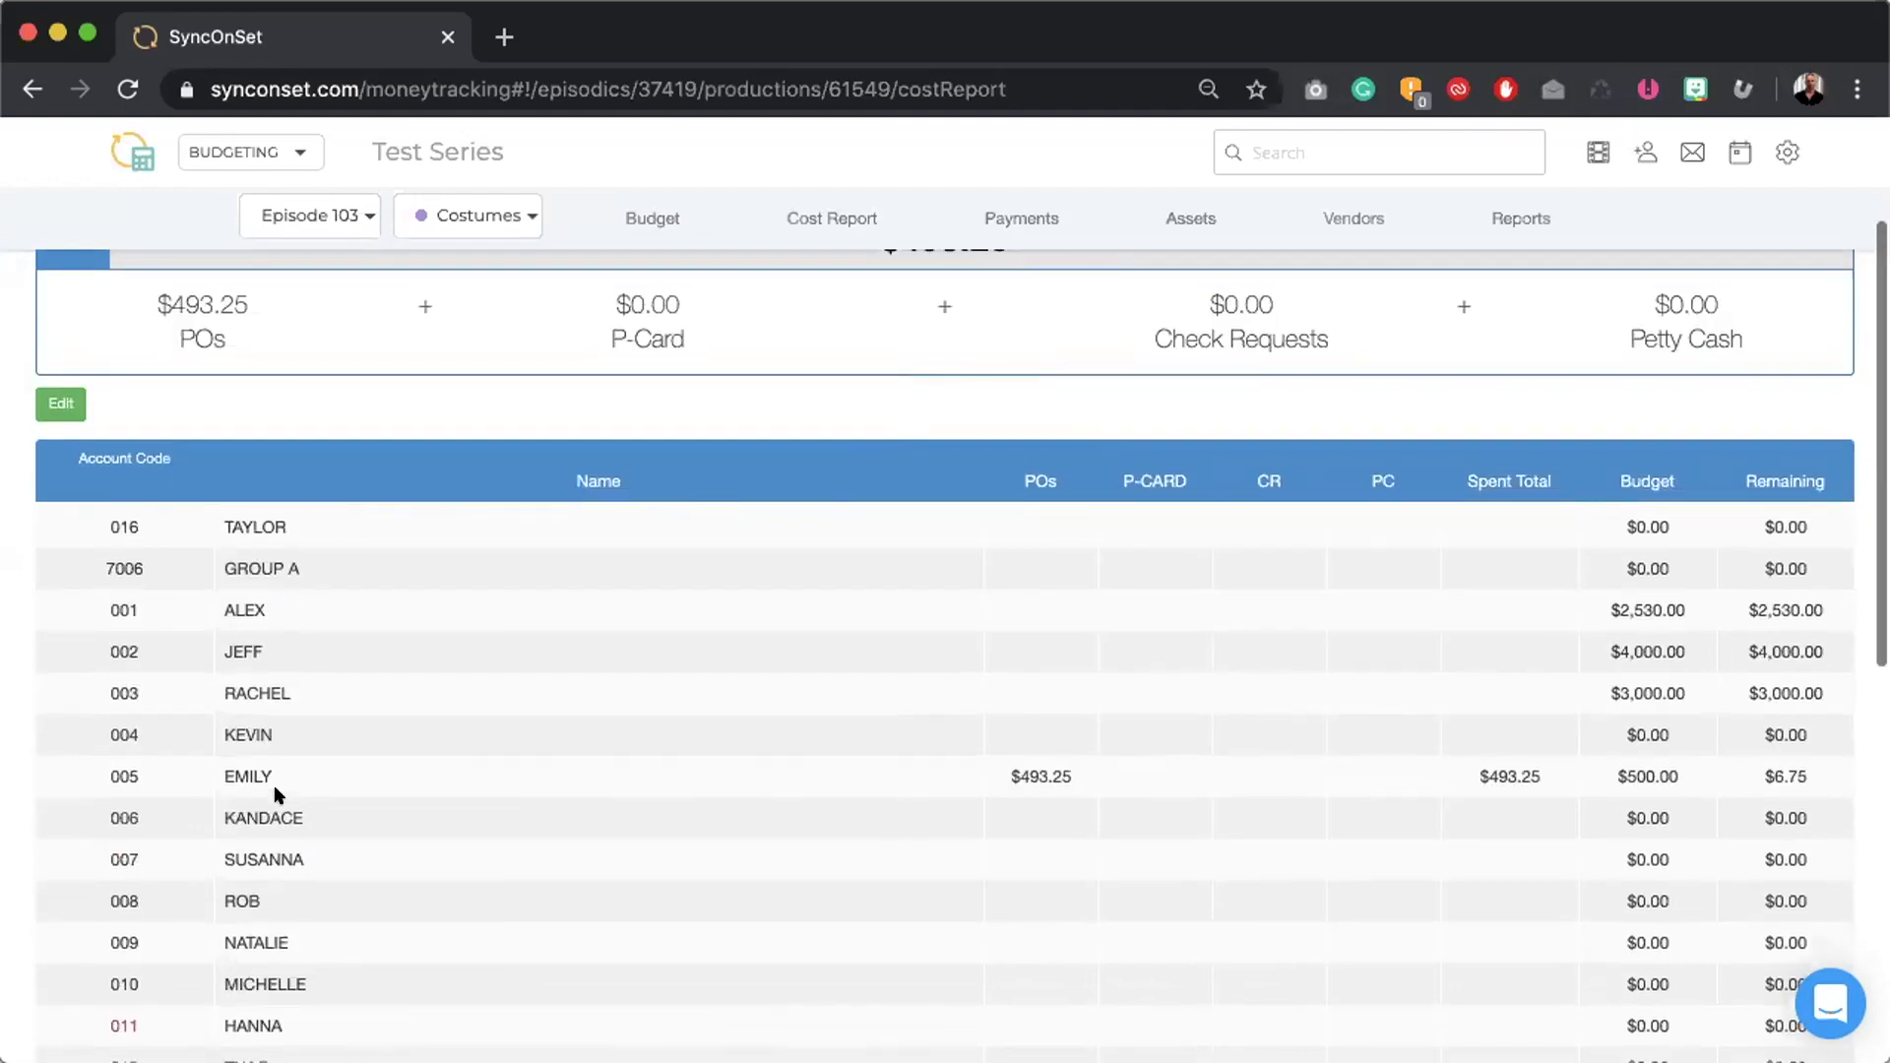
scroll(275, 767, "down", 3)
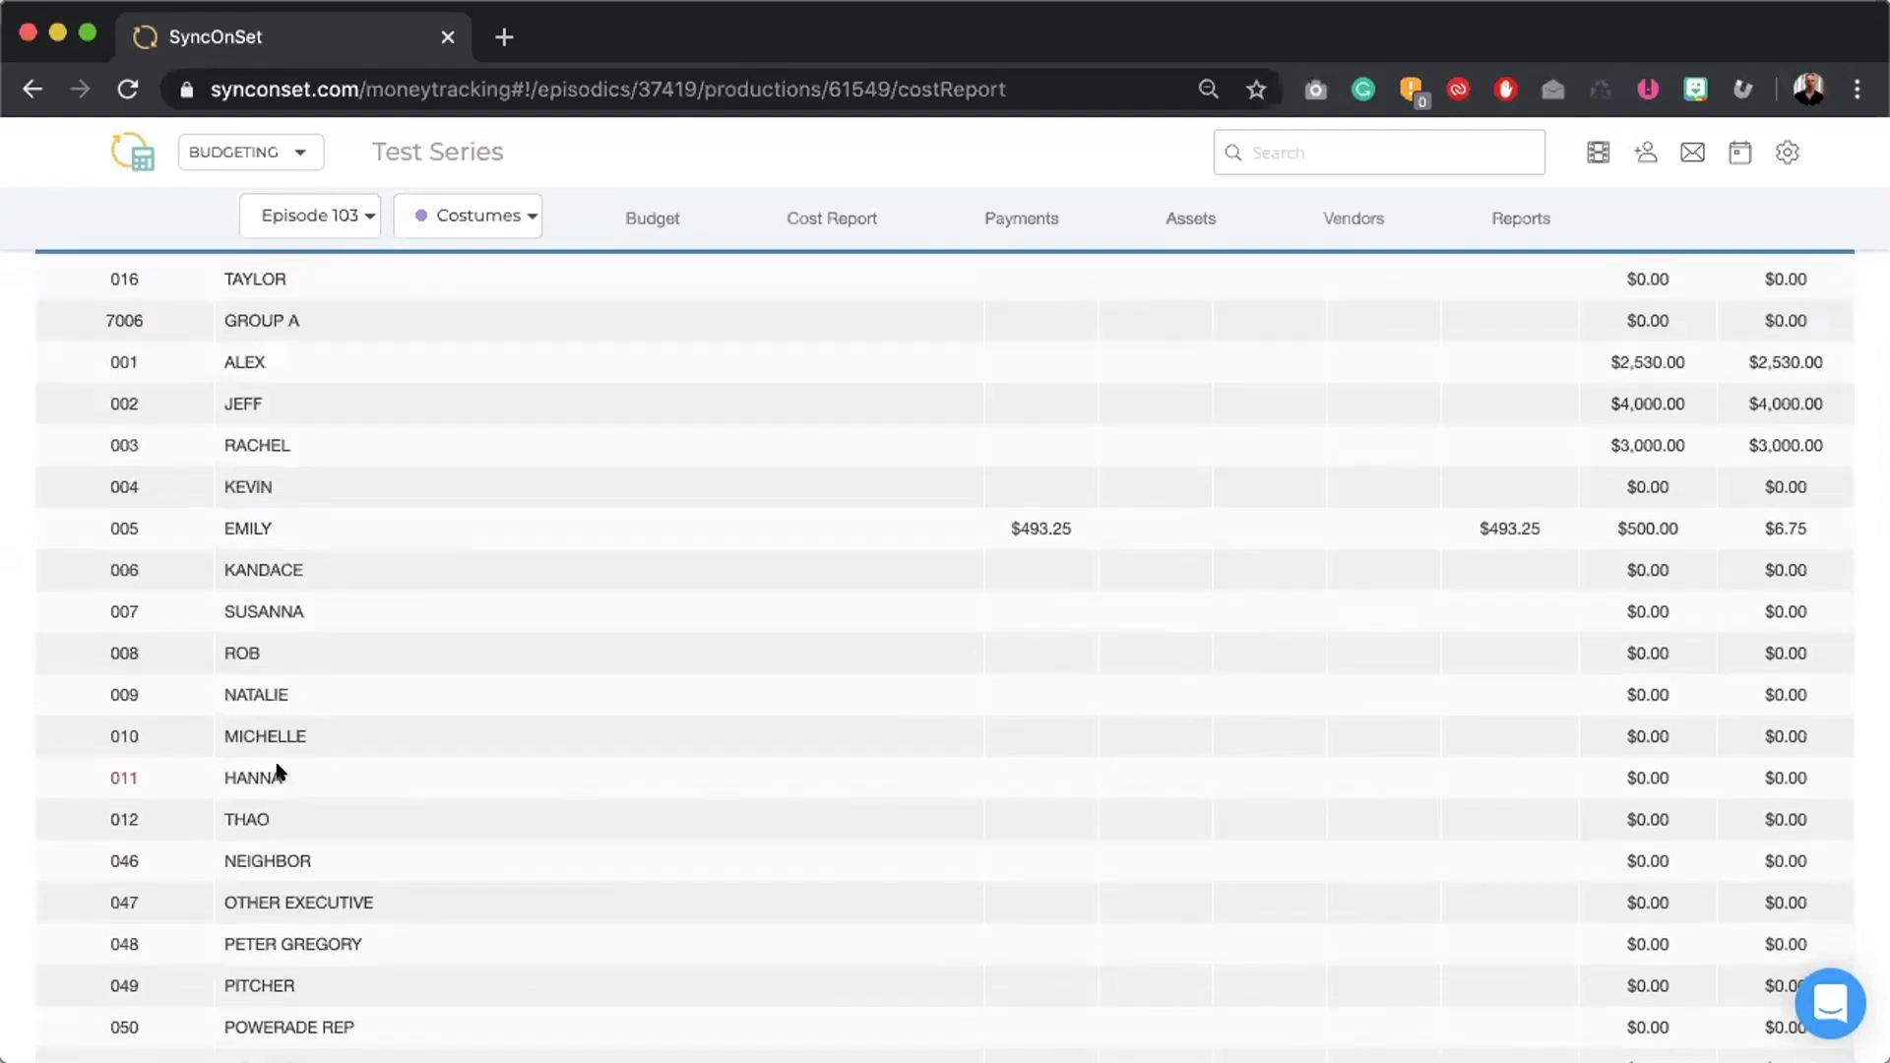
scroll(276, 768, "up", 3)
left_click(55, 456)
scroll(244, 683, "down", 3)
scroll(197, 748, "down", 1)
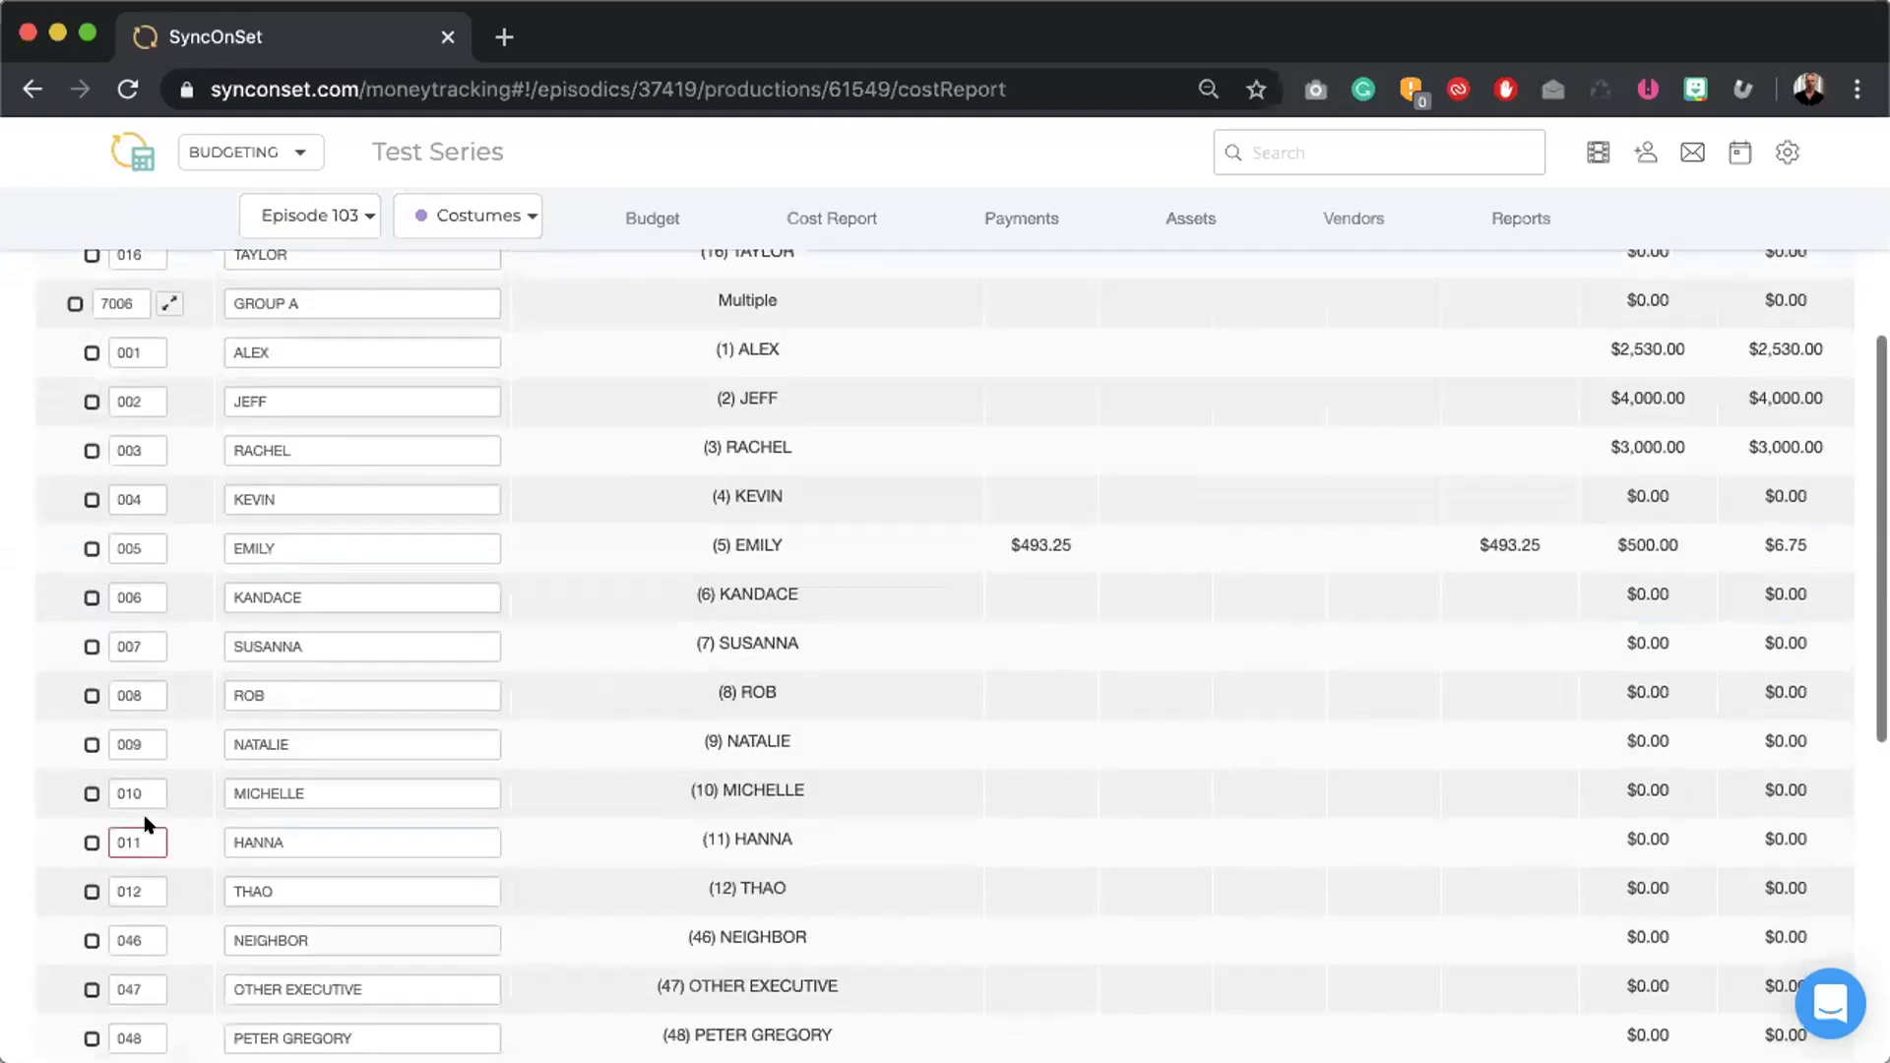
mouse_move(146, 830)
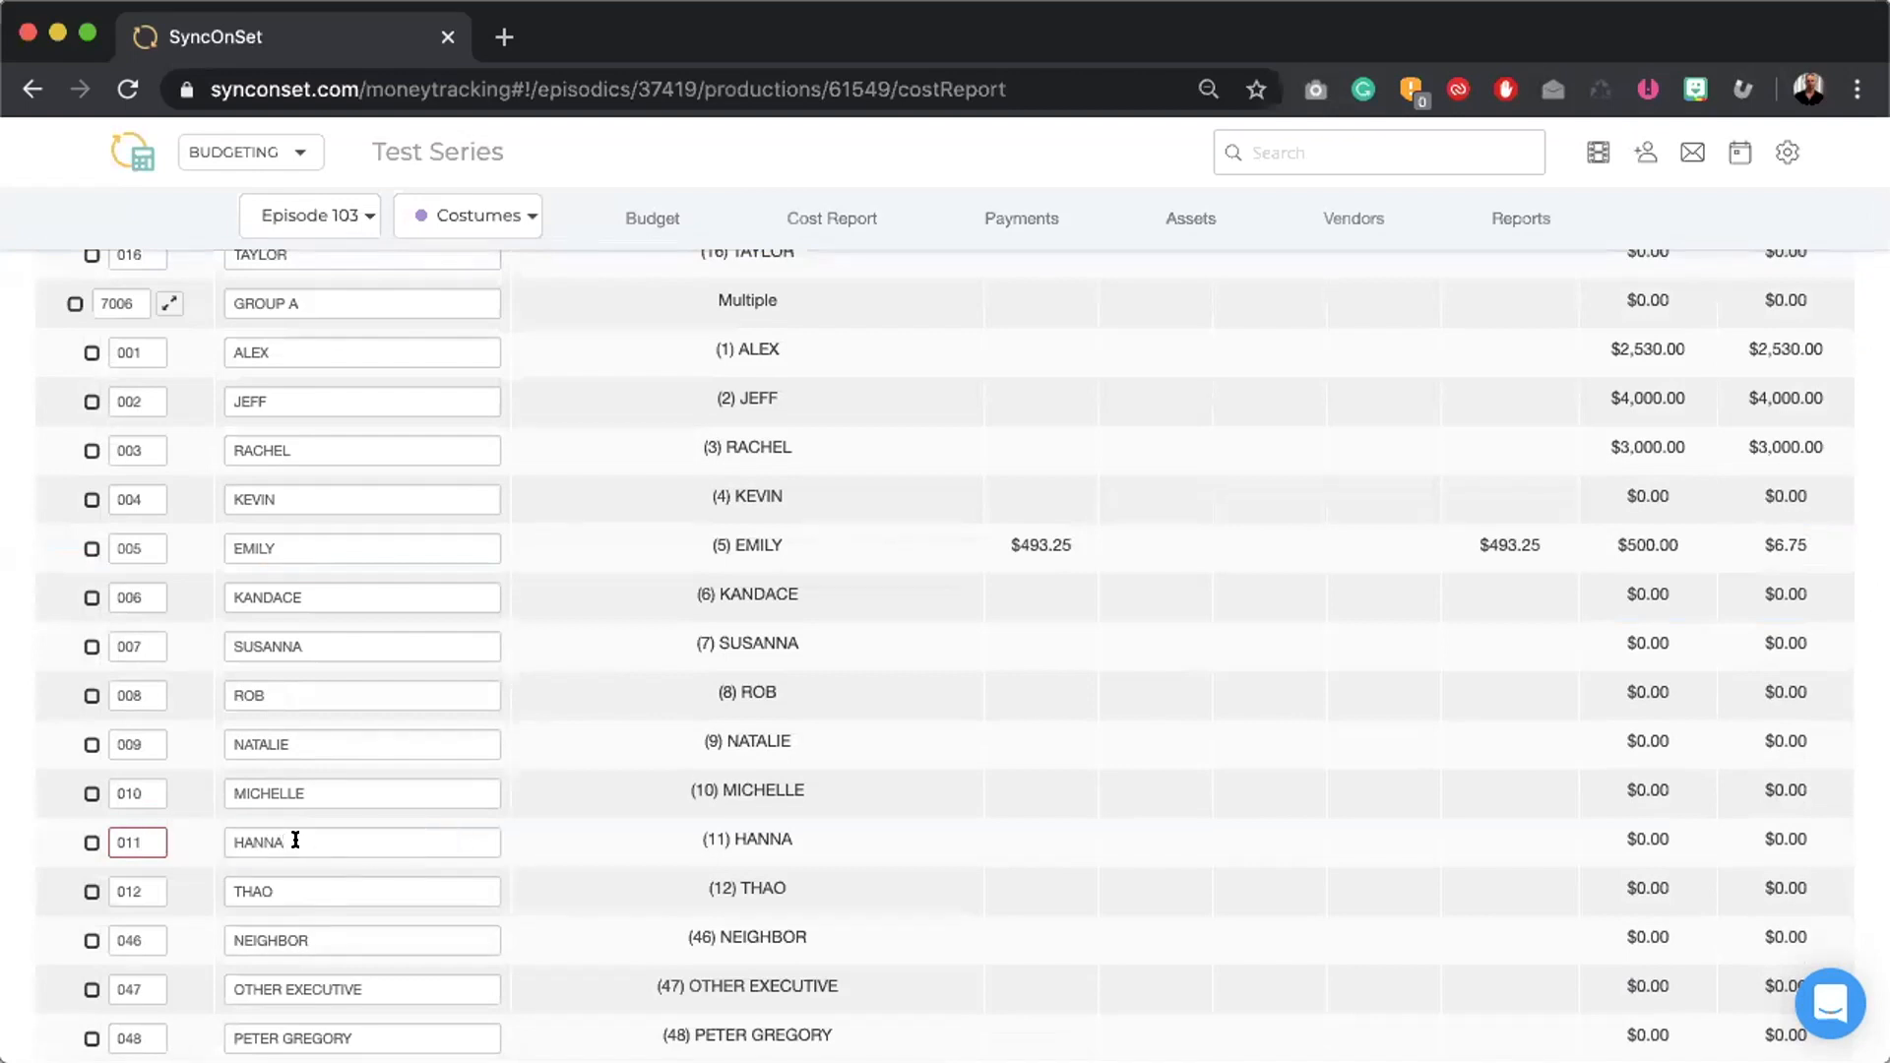
scroll(295, 839, "up", 3)
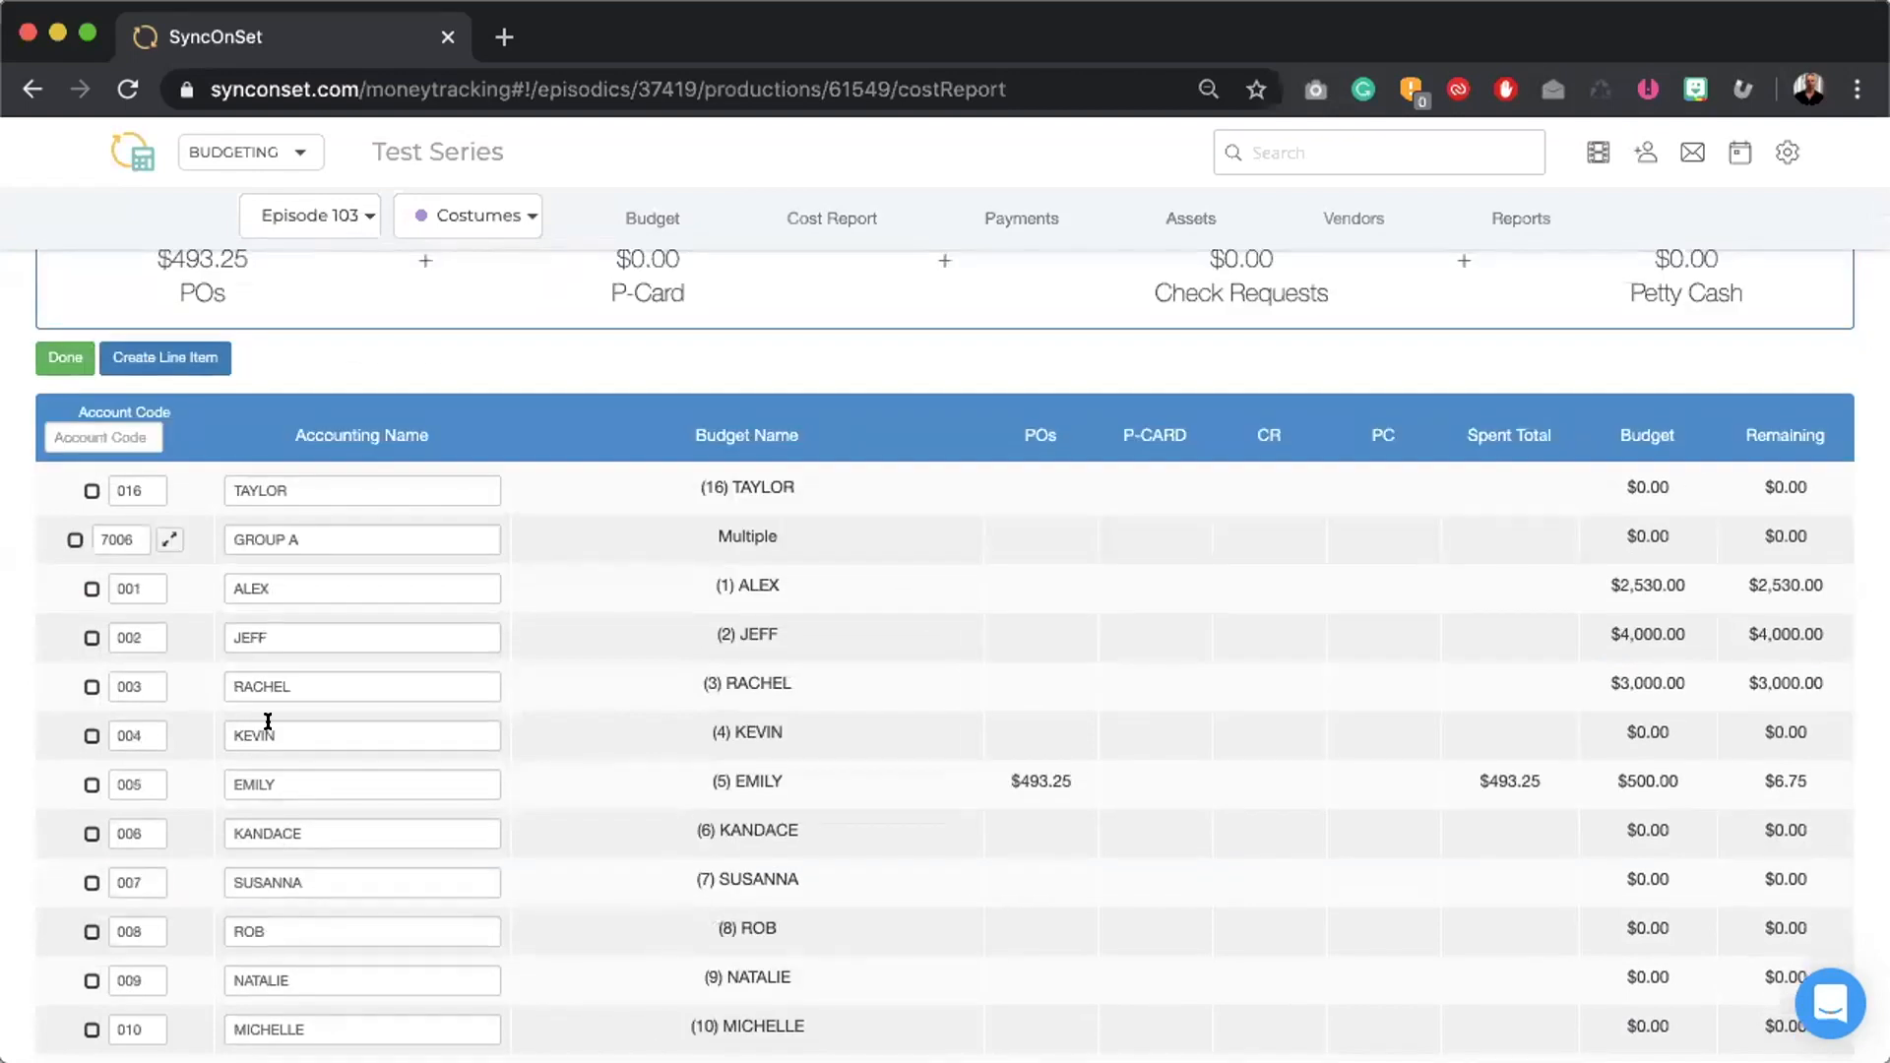
scroll(268, 727, "down", 3)
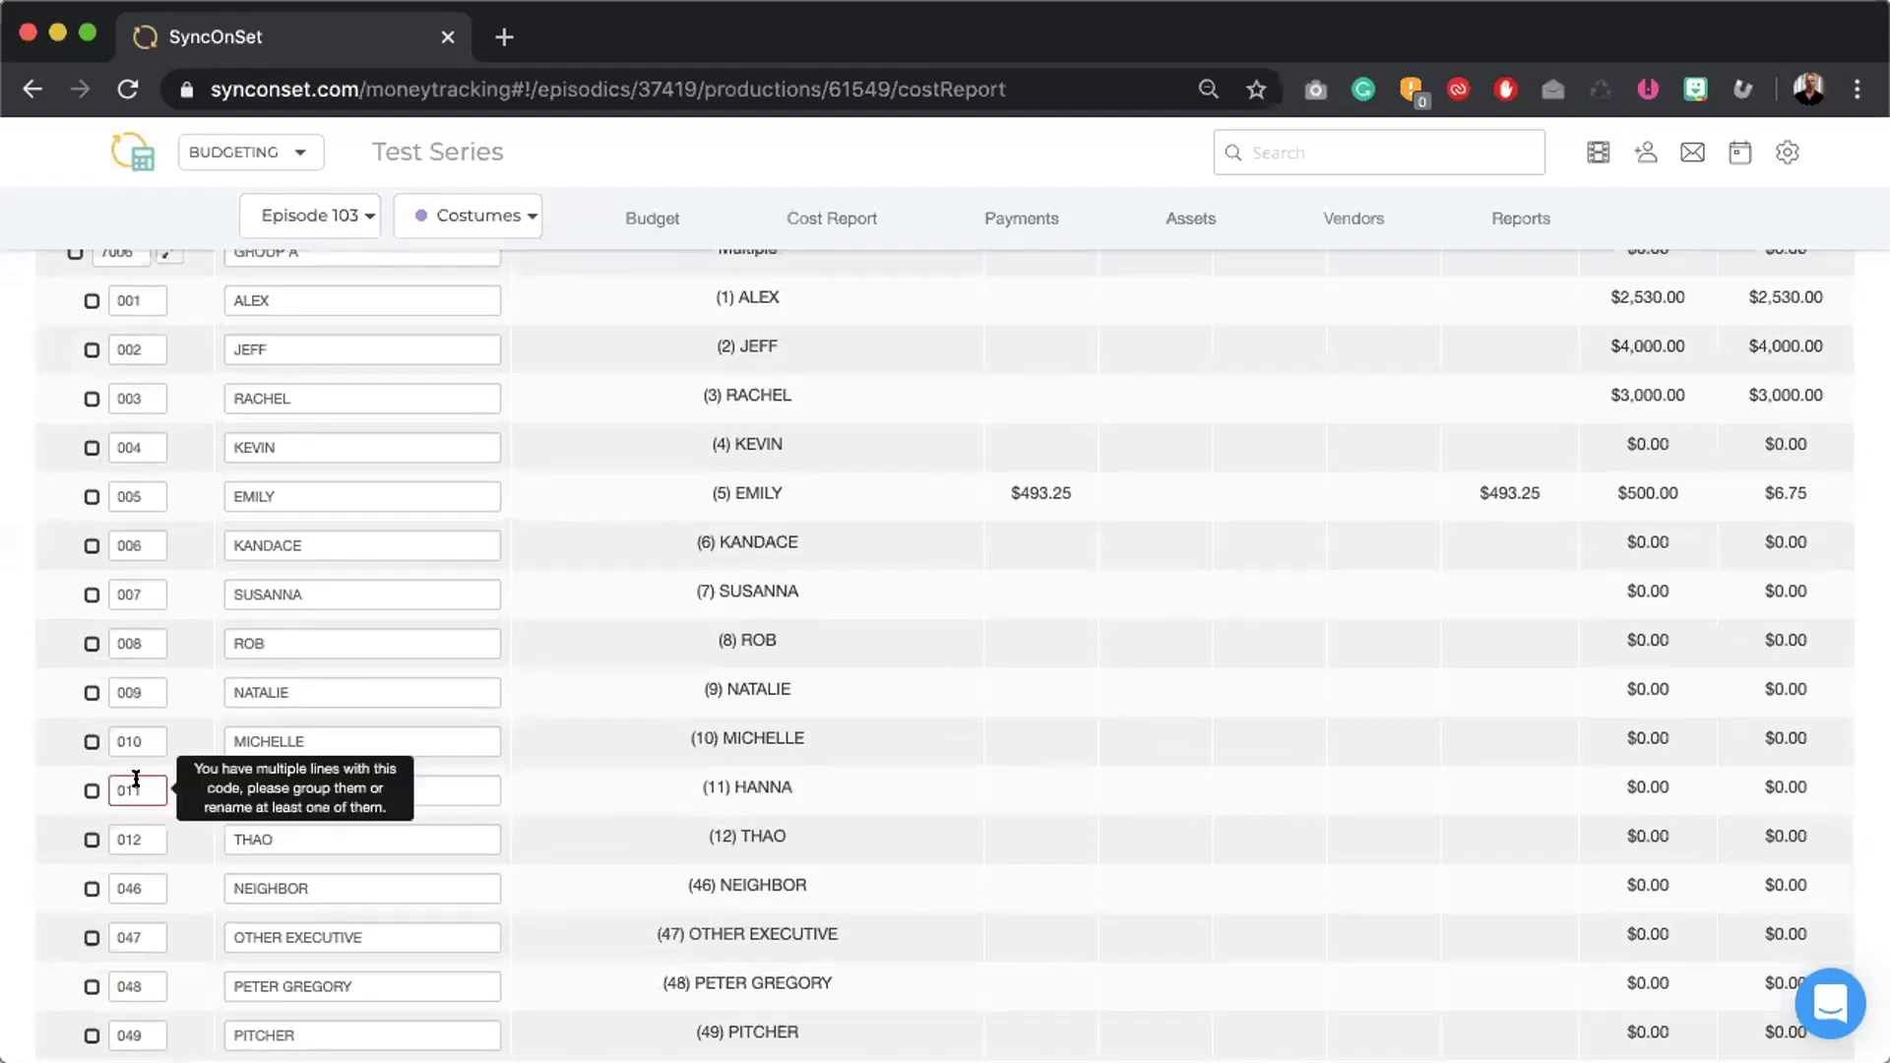
scroll(136, 779, "up", 5)
left_click(59, 541)
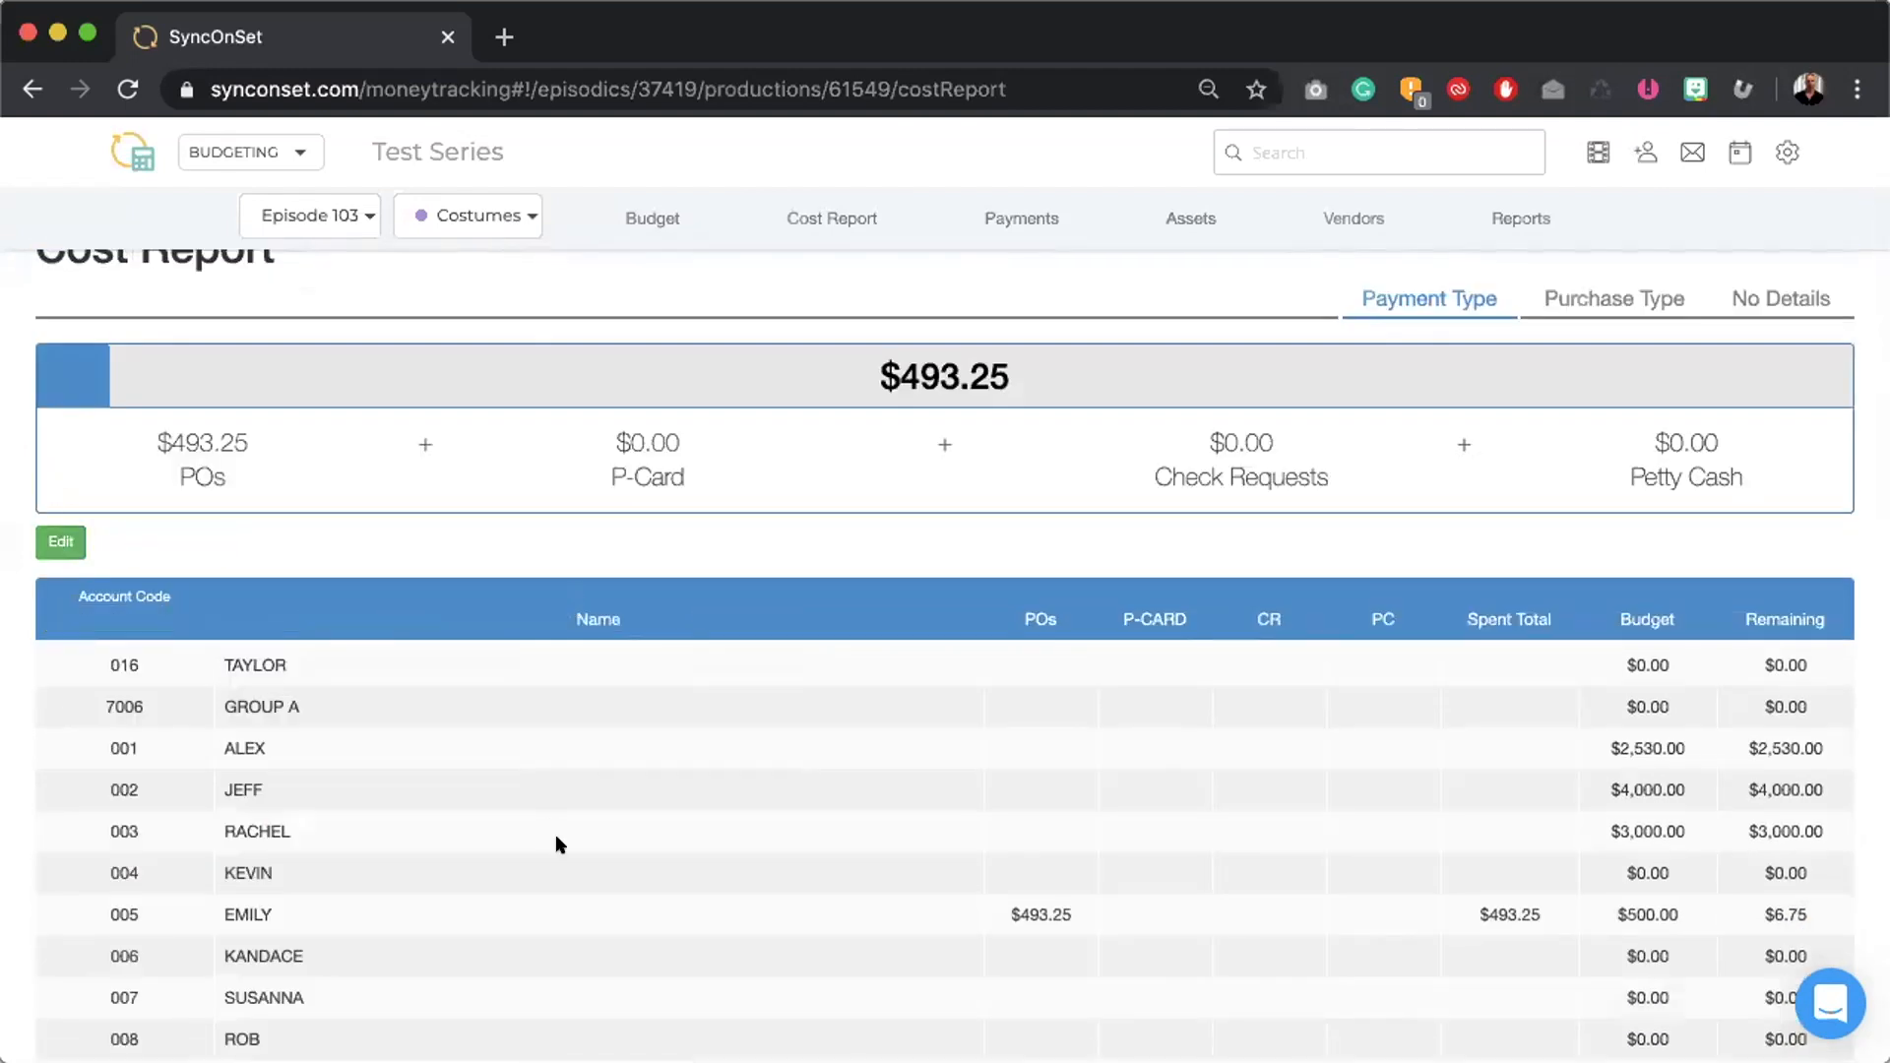
- Open the Payments page and review the list of all payments
scroll(555, 835, "down", 5)
scroll(555, 835, "up", 3)
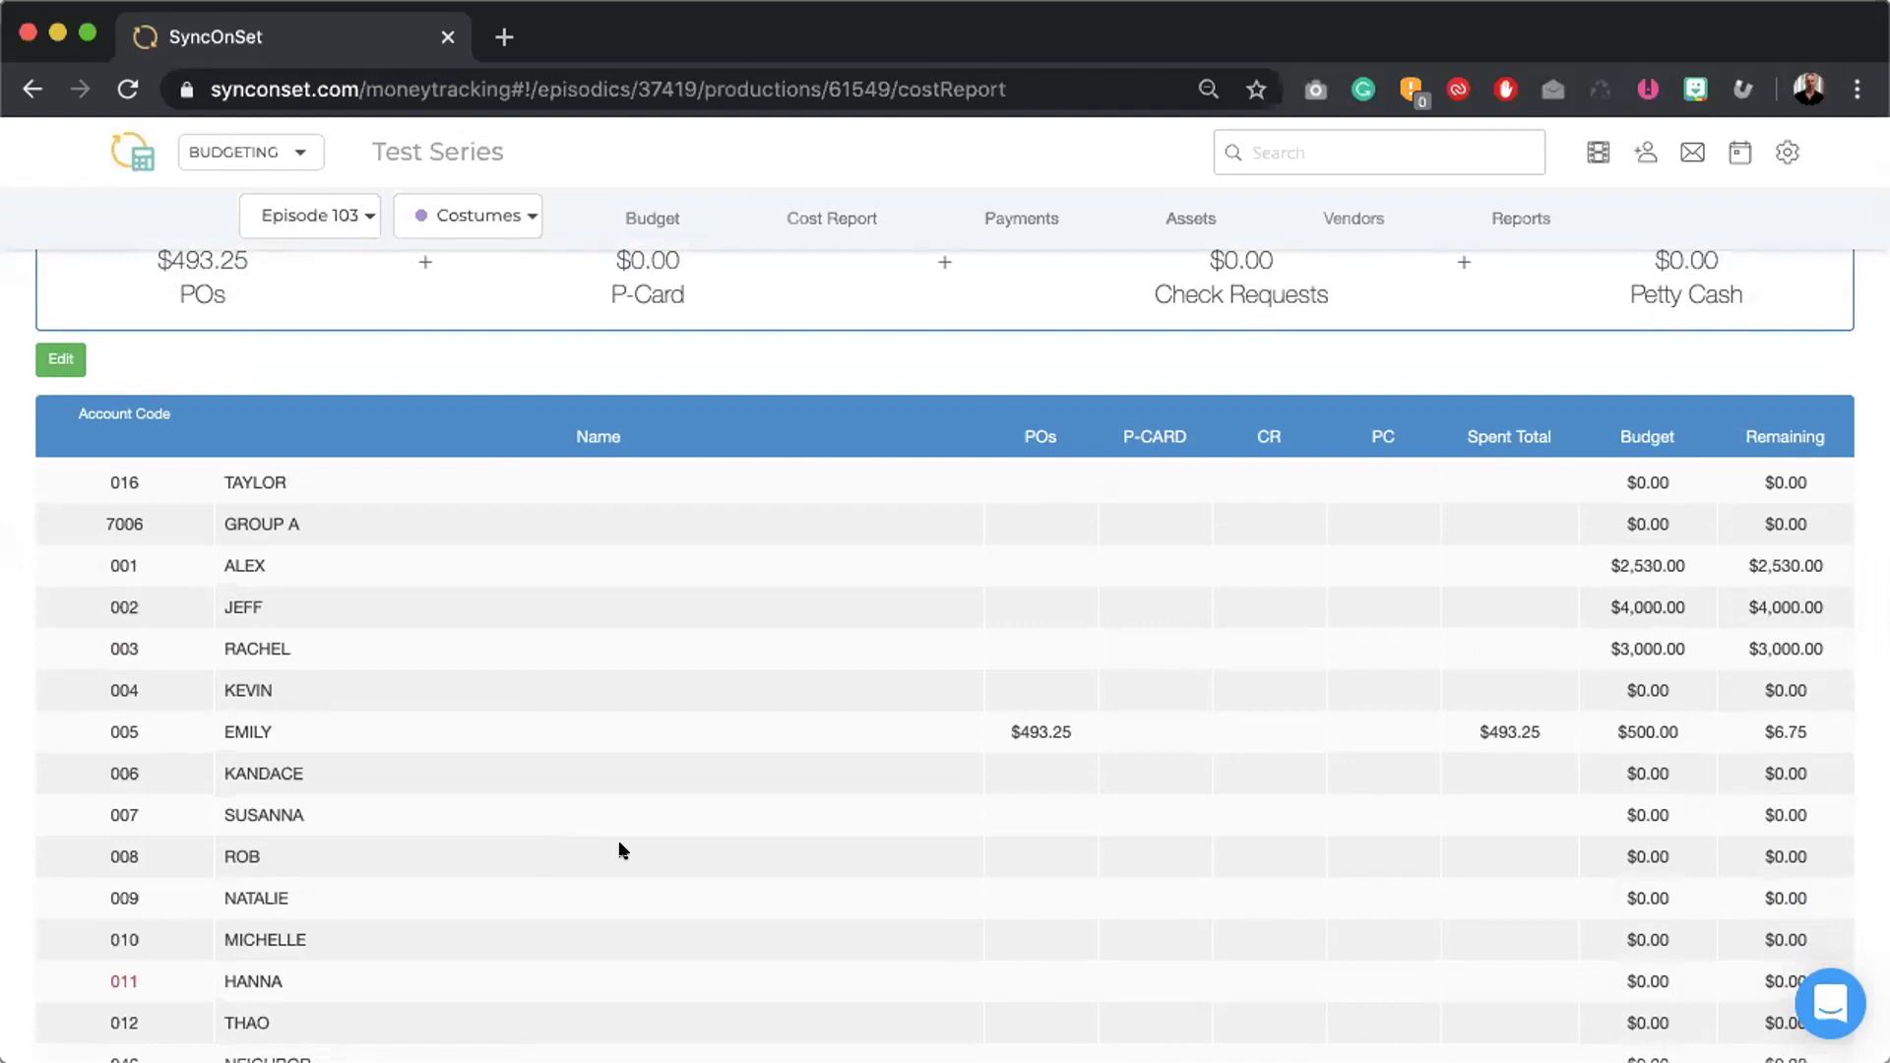
scroll(865, 675, "up", 3)
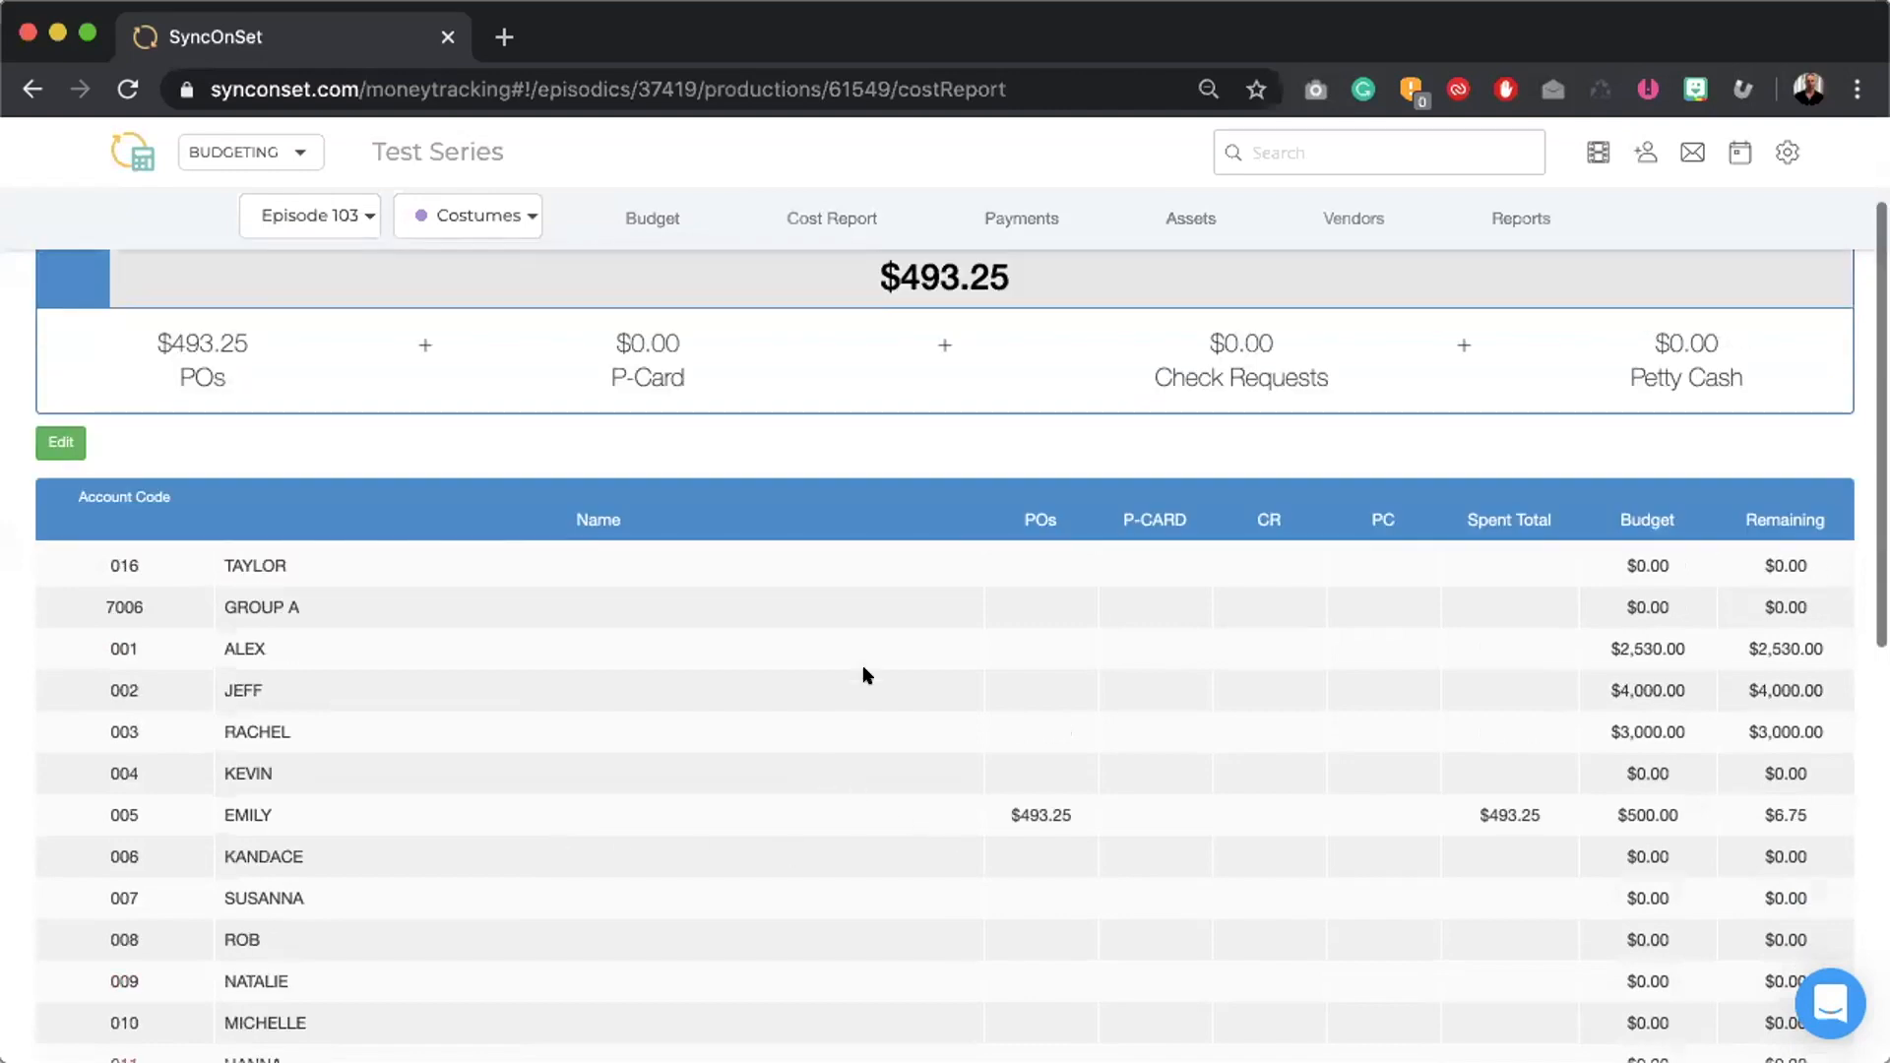
left_click(1015, 212)
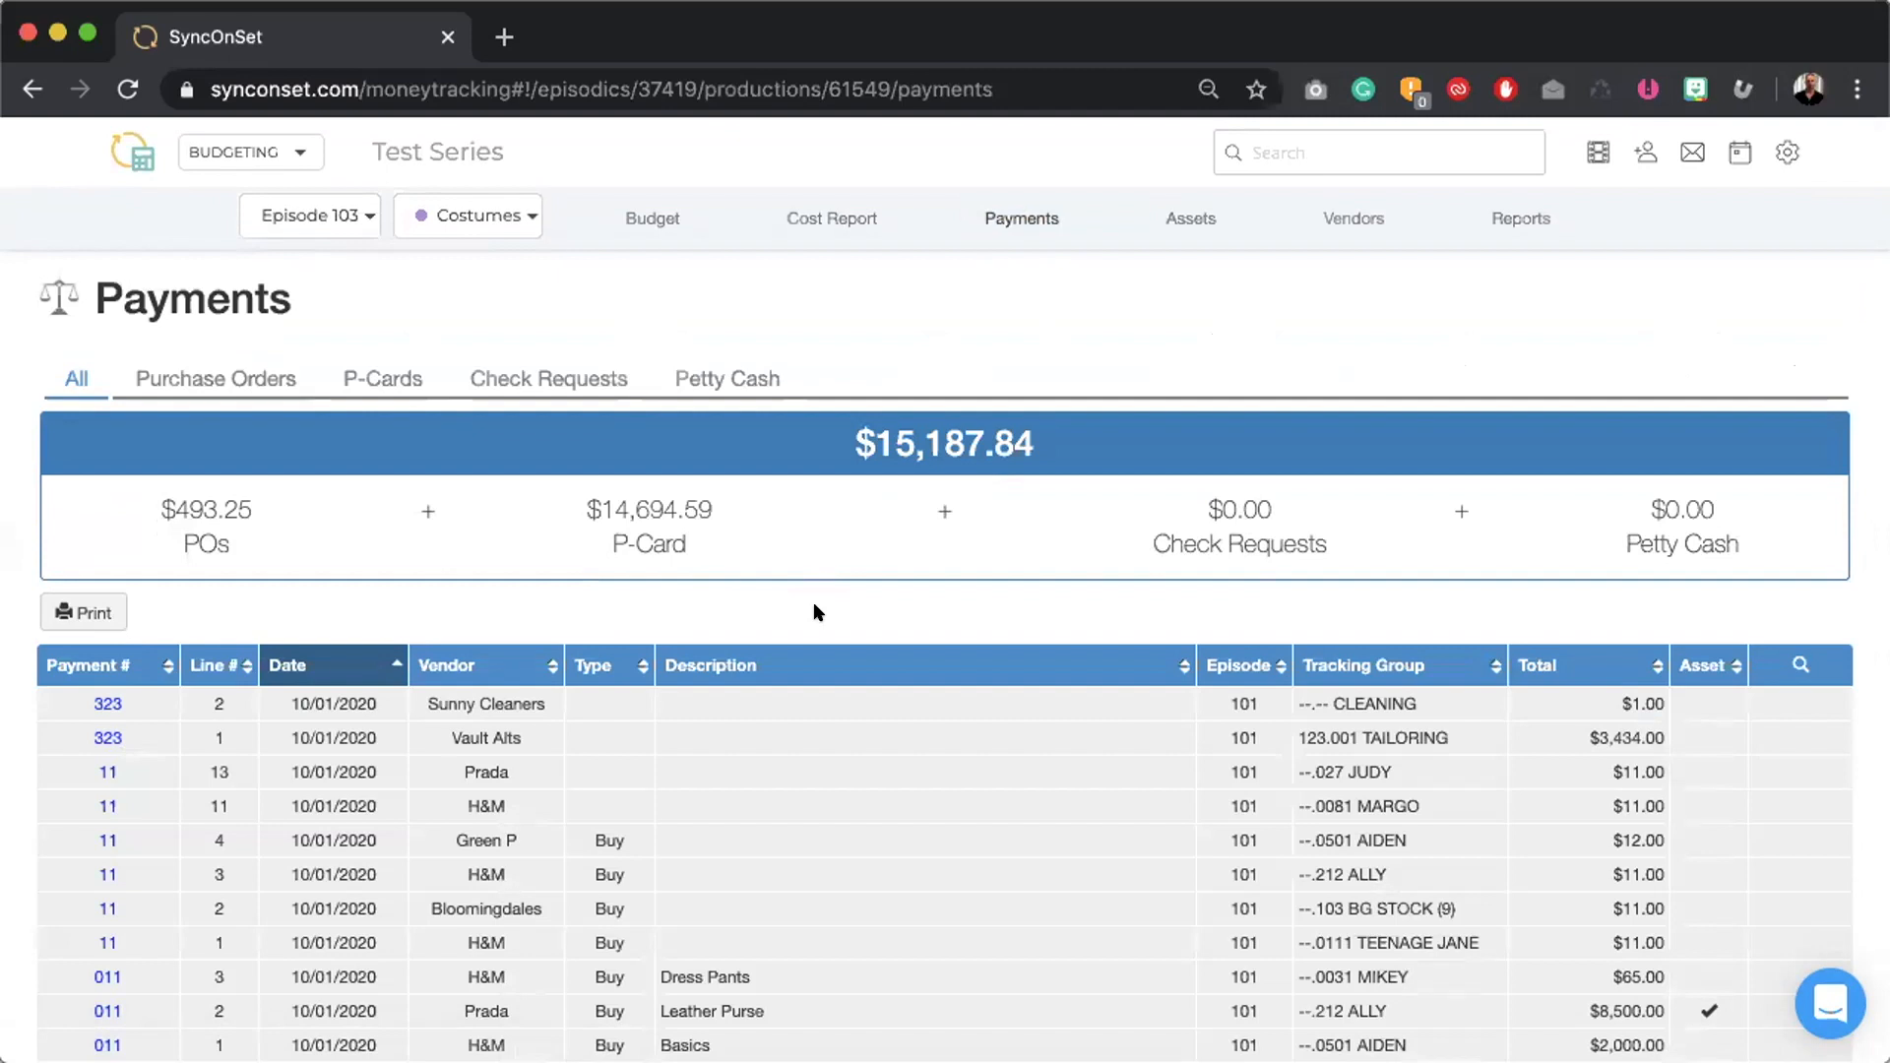
scroll(813, 604, "down", 3)
scroll(813, 611, "down", 2)
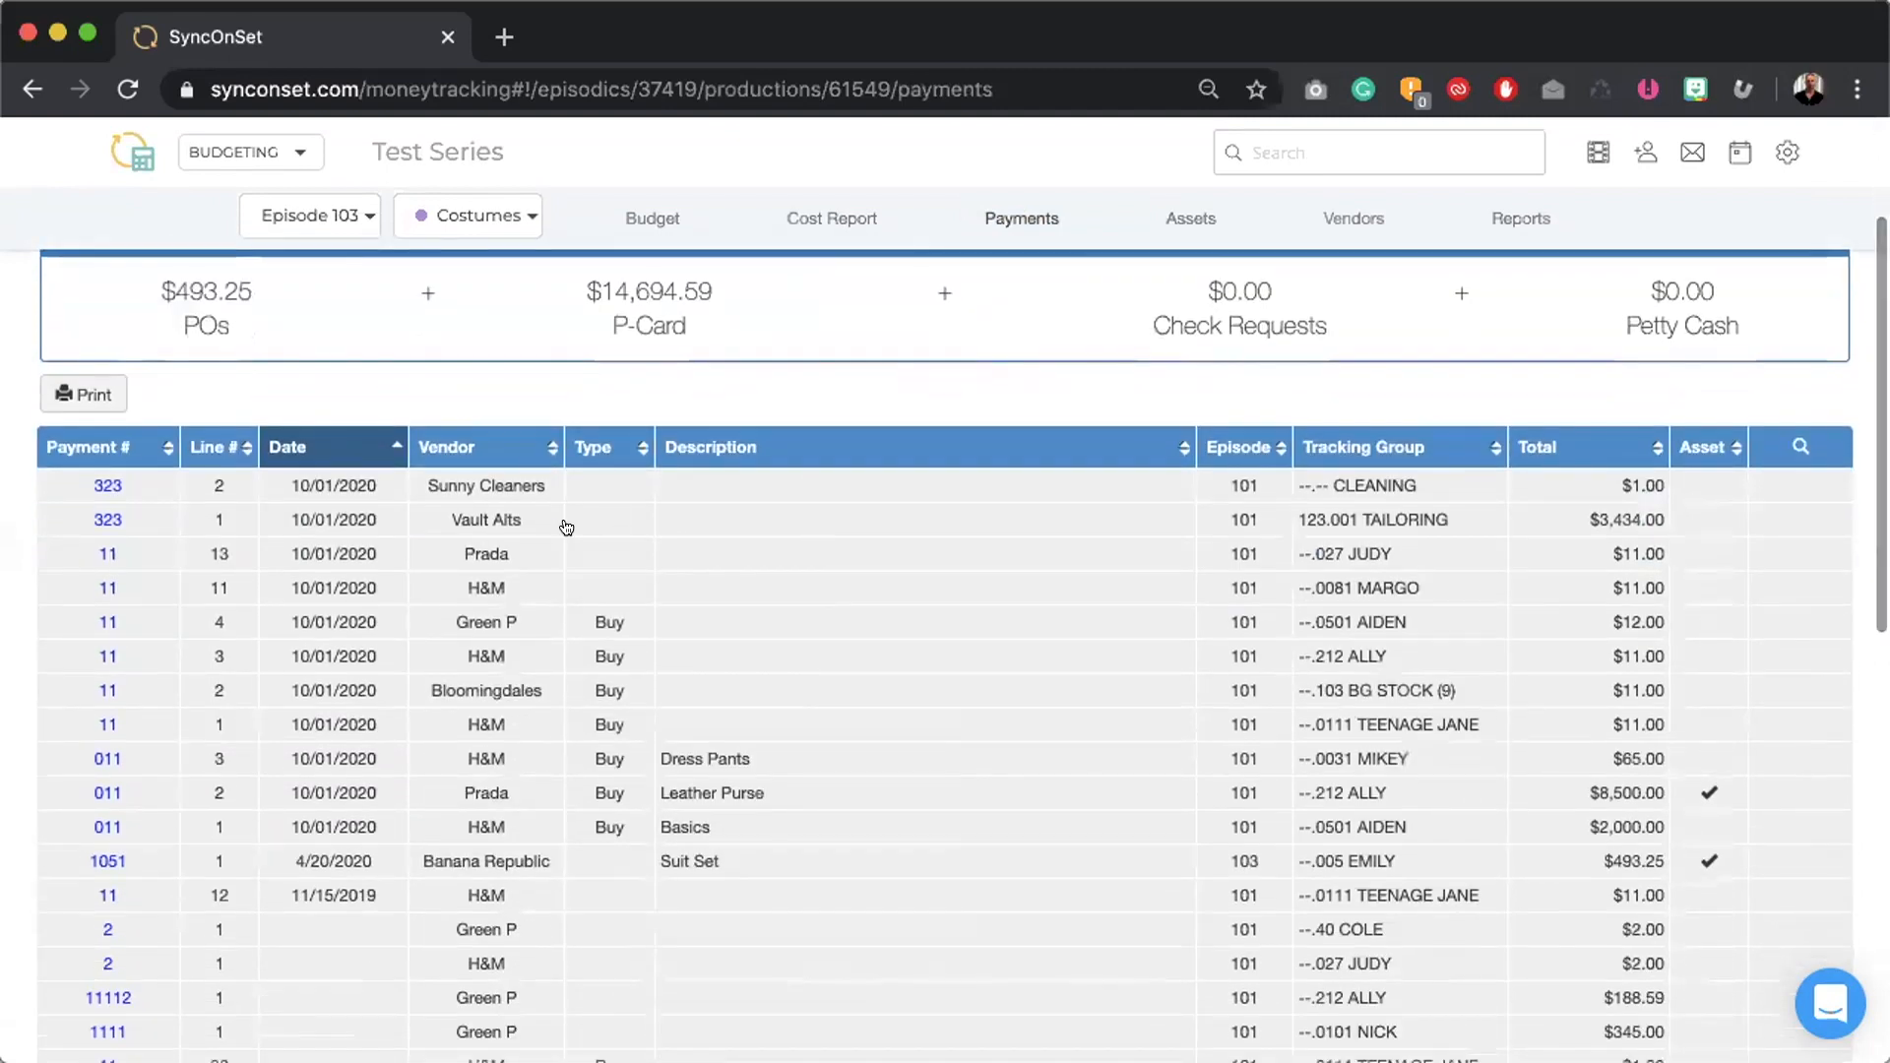
- Review the payments by type across purchase orders, P-Cards, check requests and petty cash, and return to the list of all payments
scroll(593, 850, "up", 5)
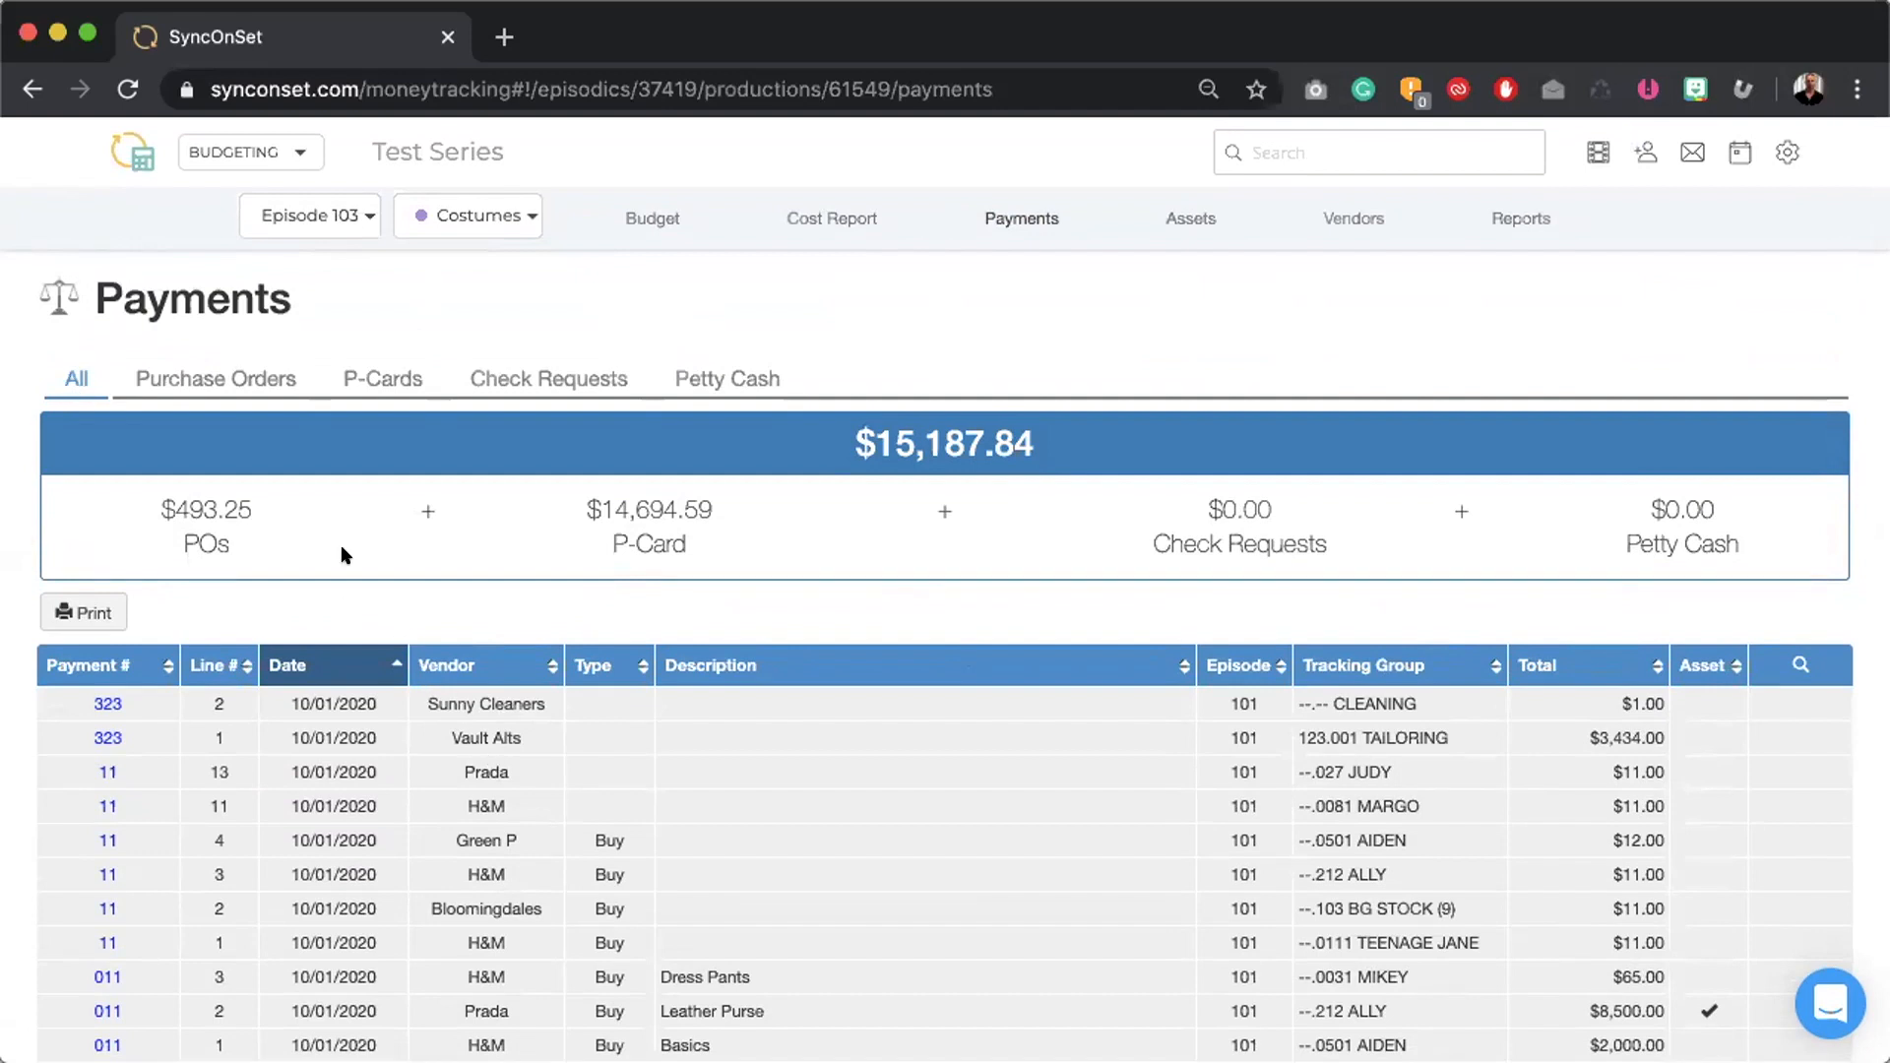
left_click(206, 377)
left_click(378, 375)
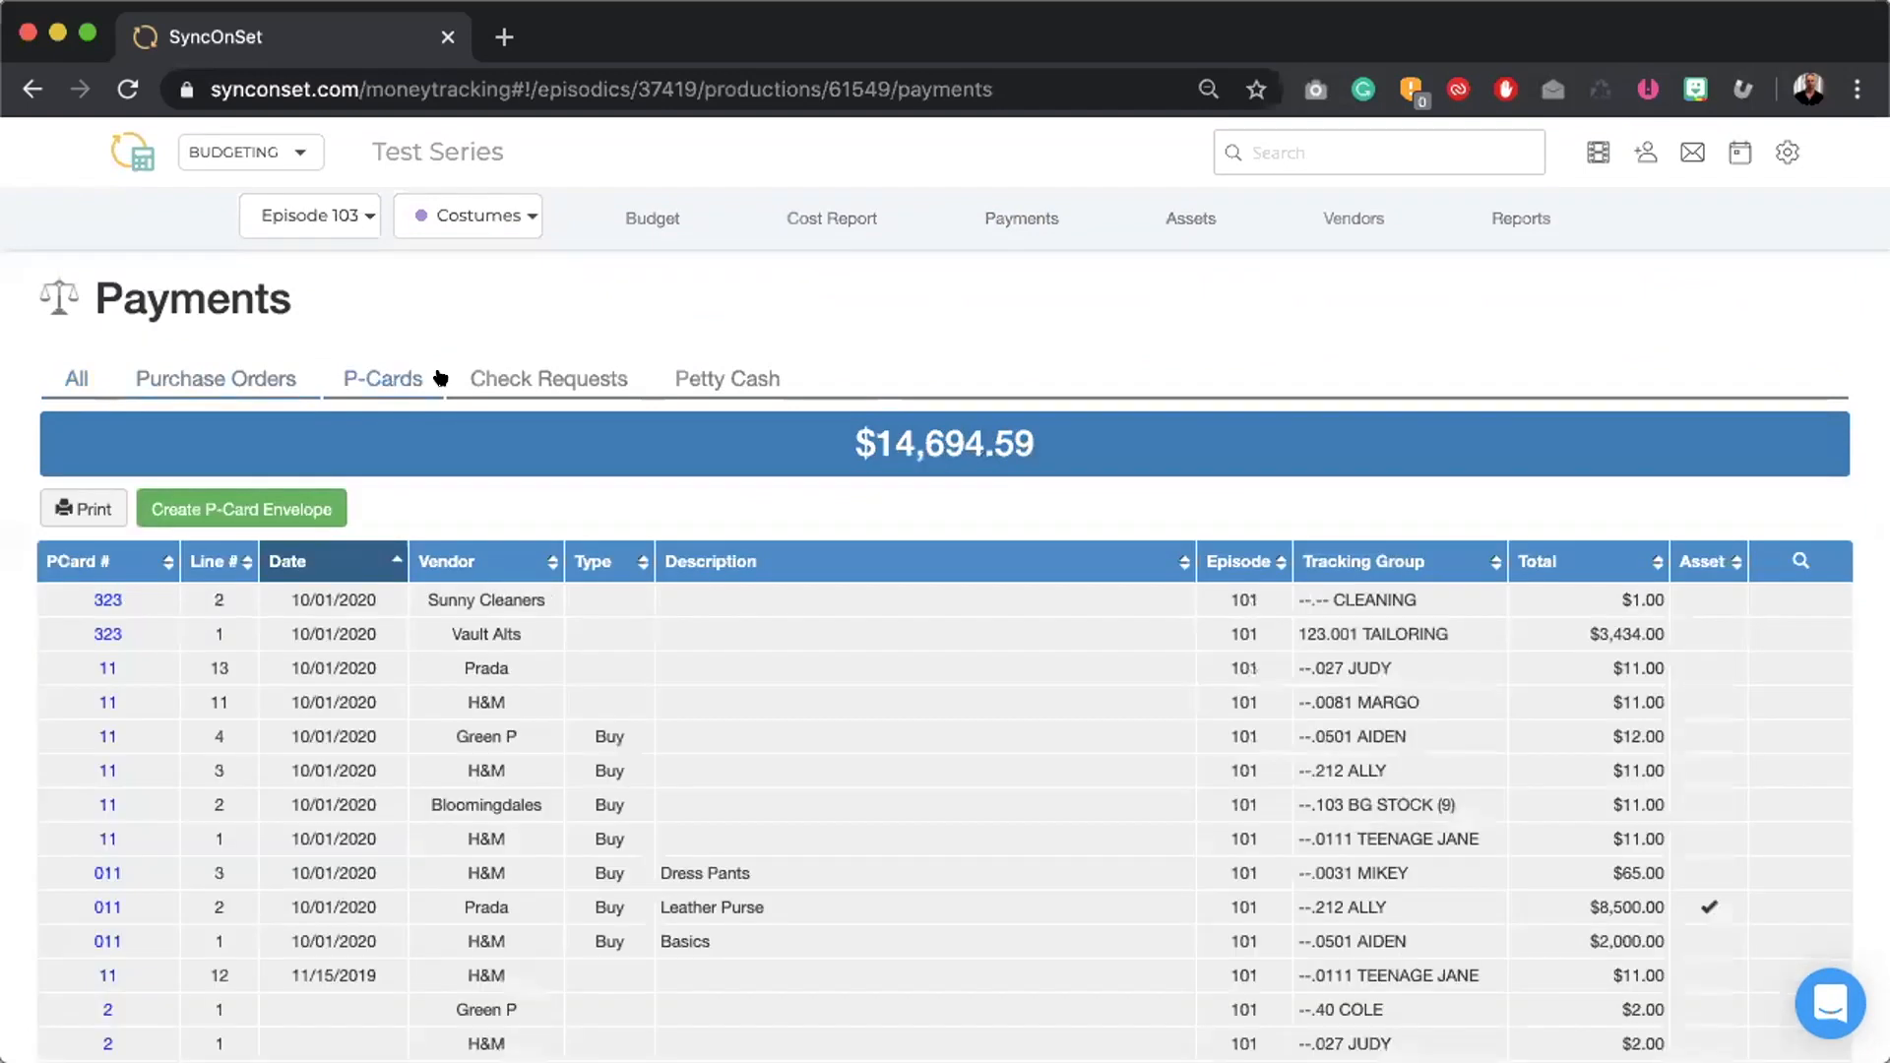
left_click(546, 378)
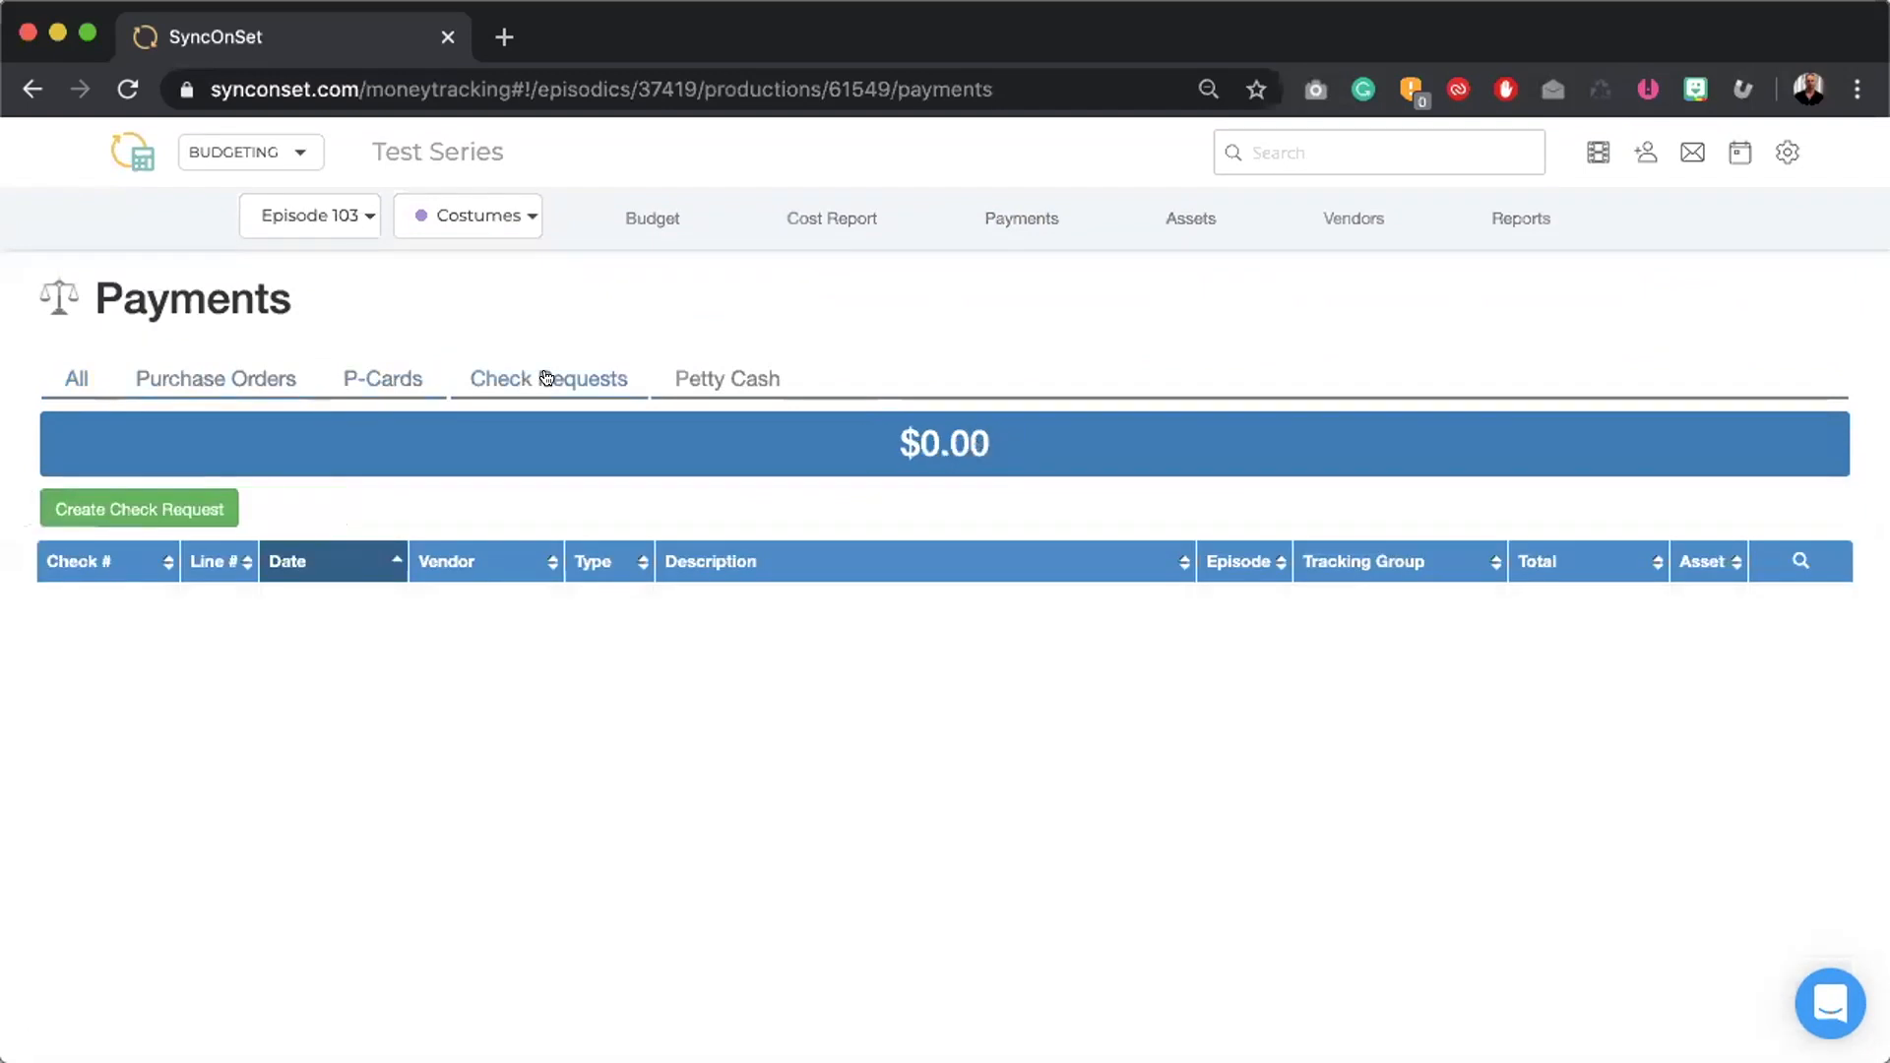
left_click(694, 377)
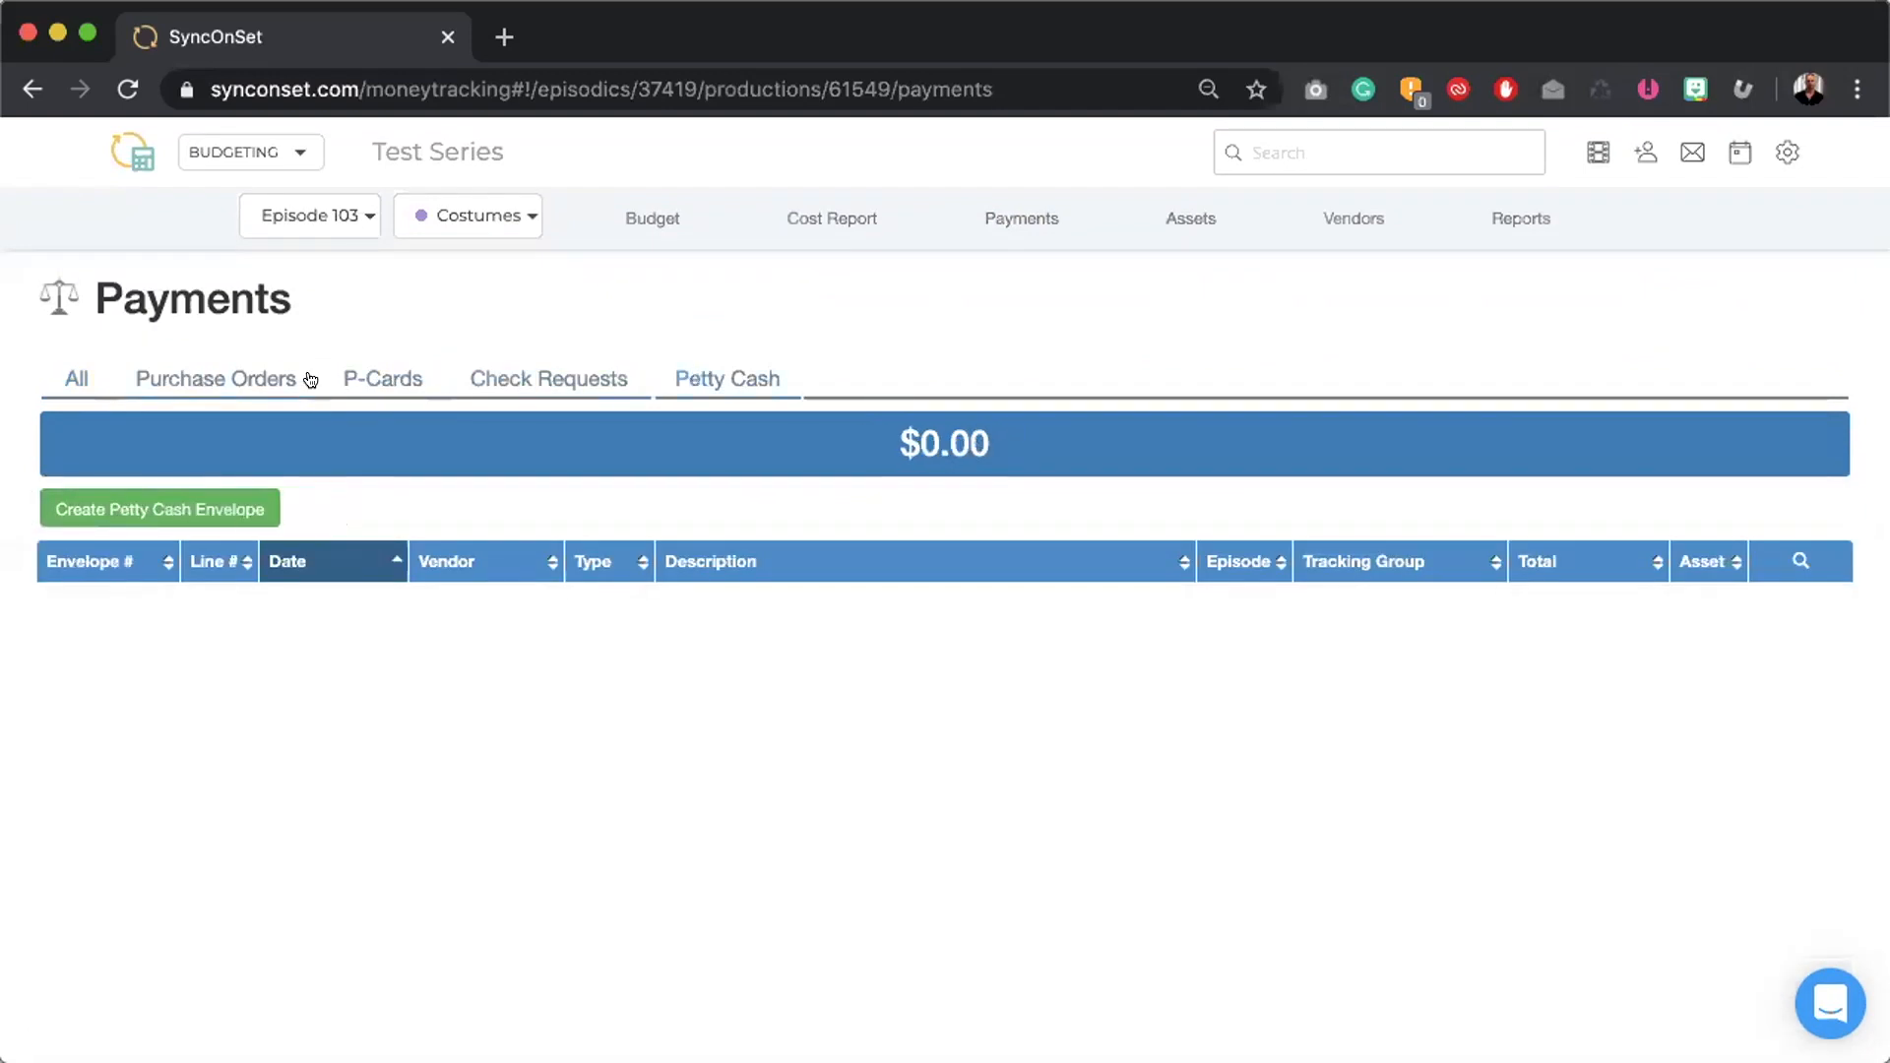
left_click(77, 379)
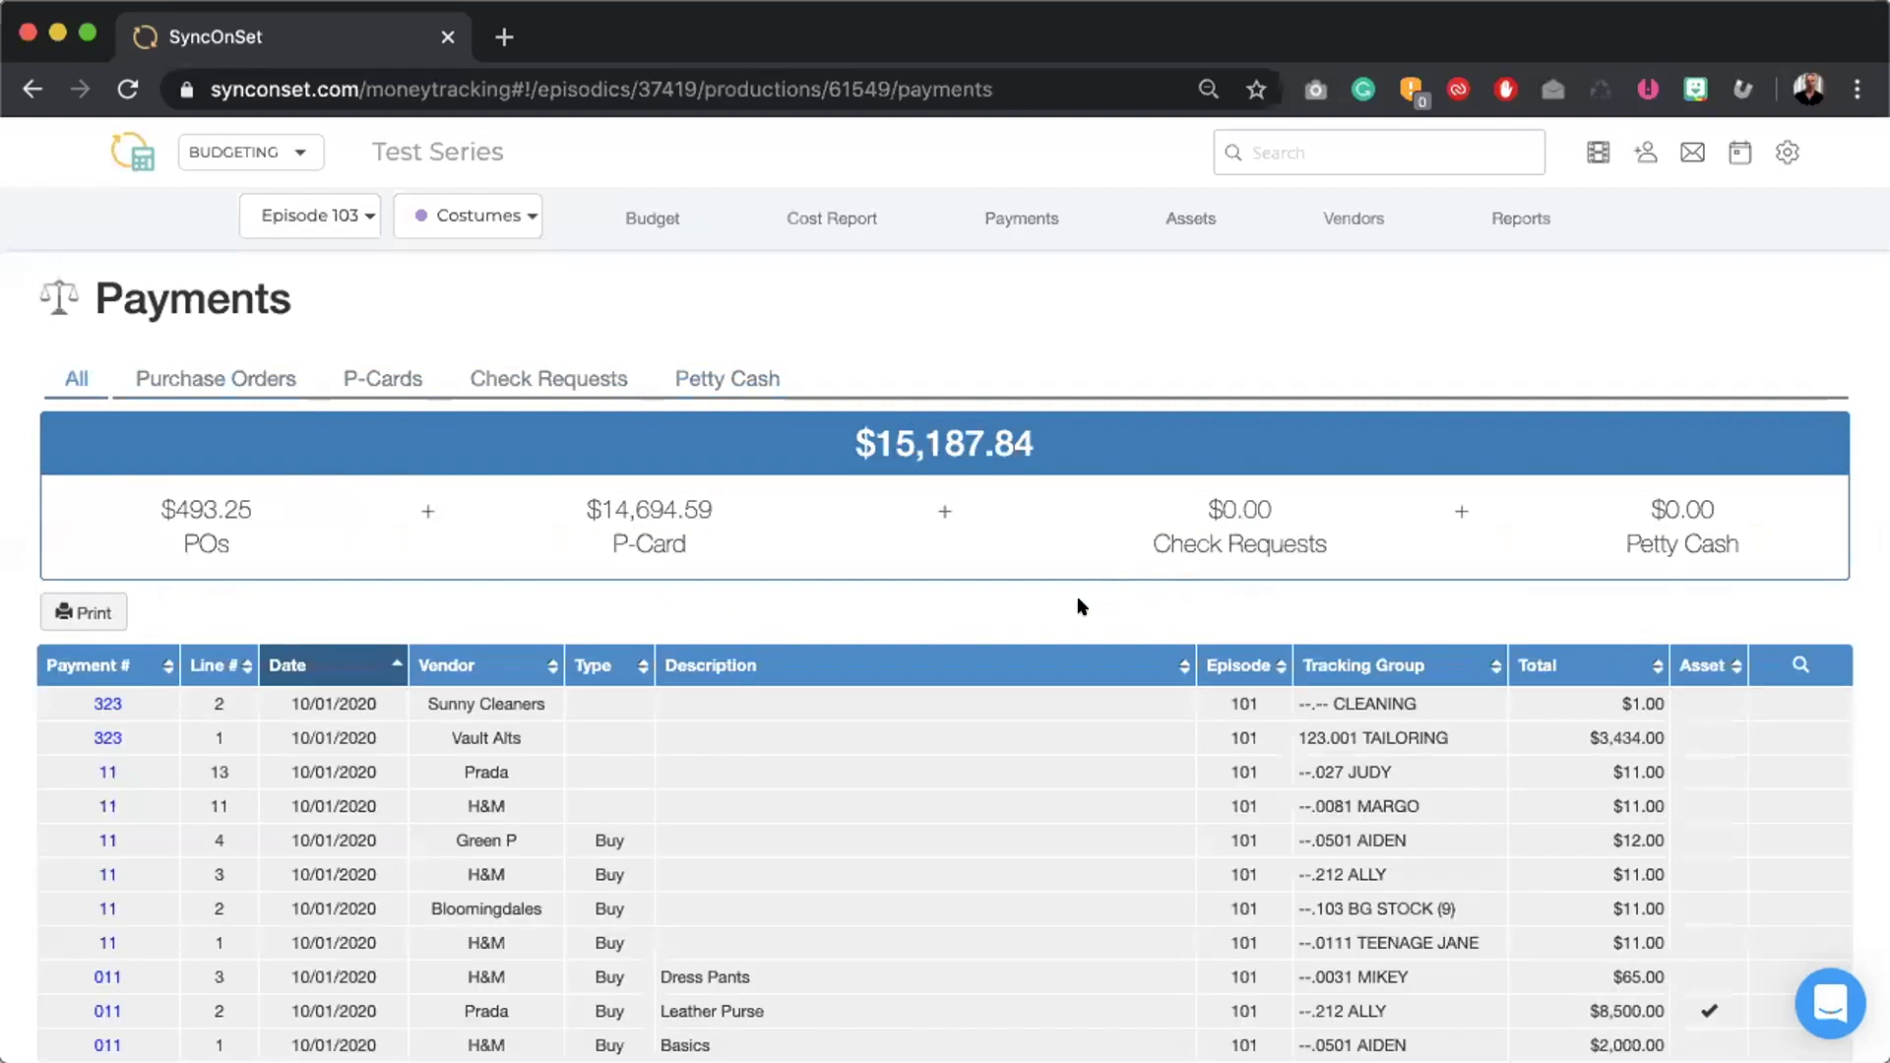
scroll(898, 689, "down", 3)
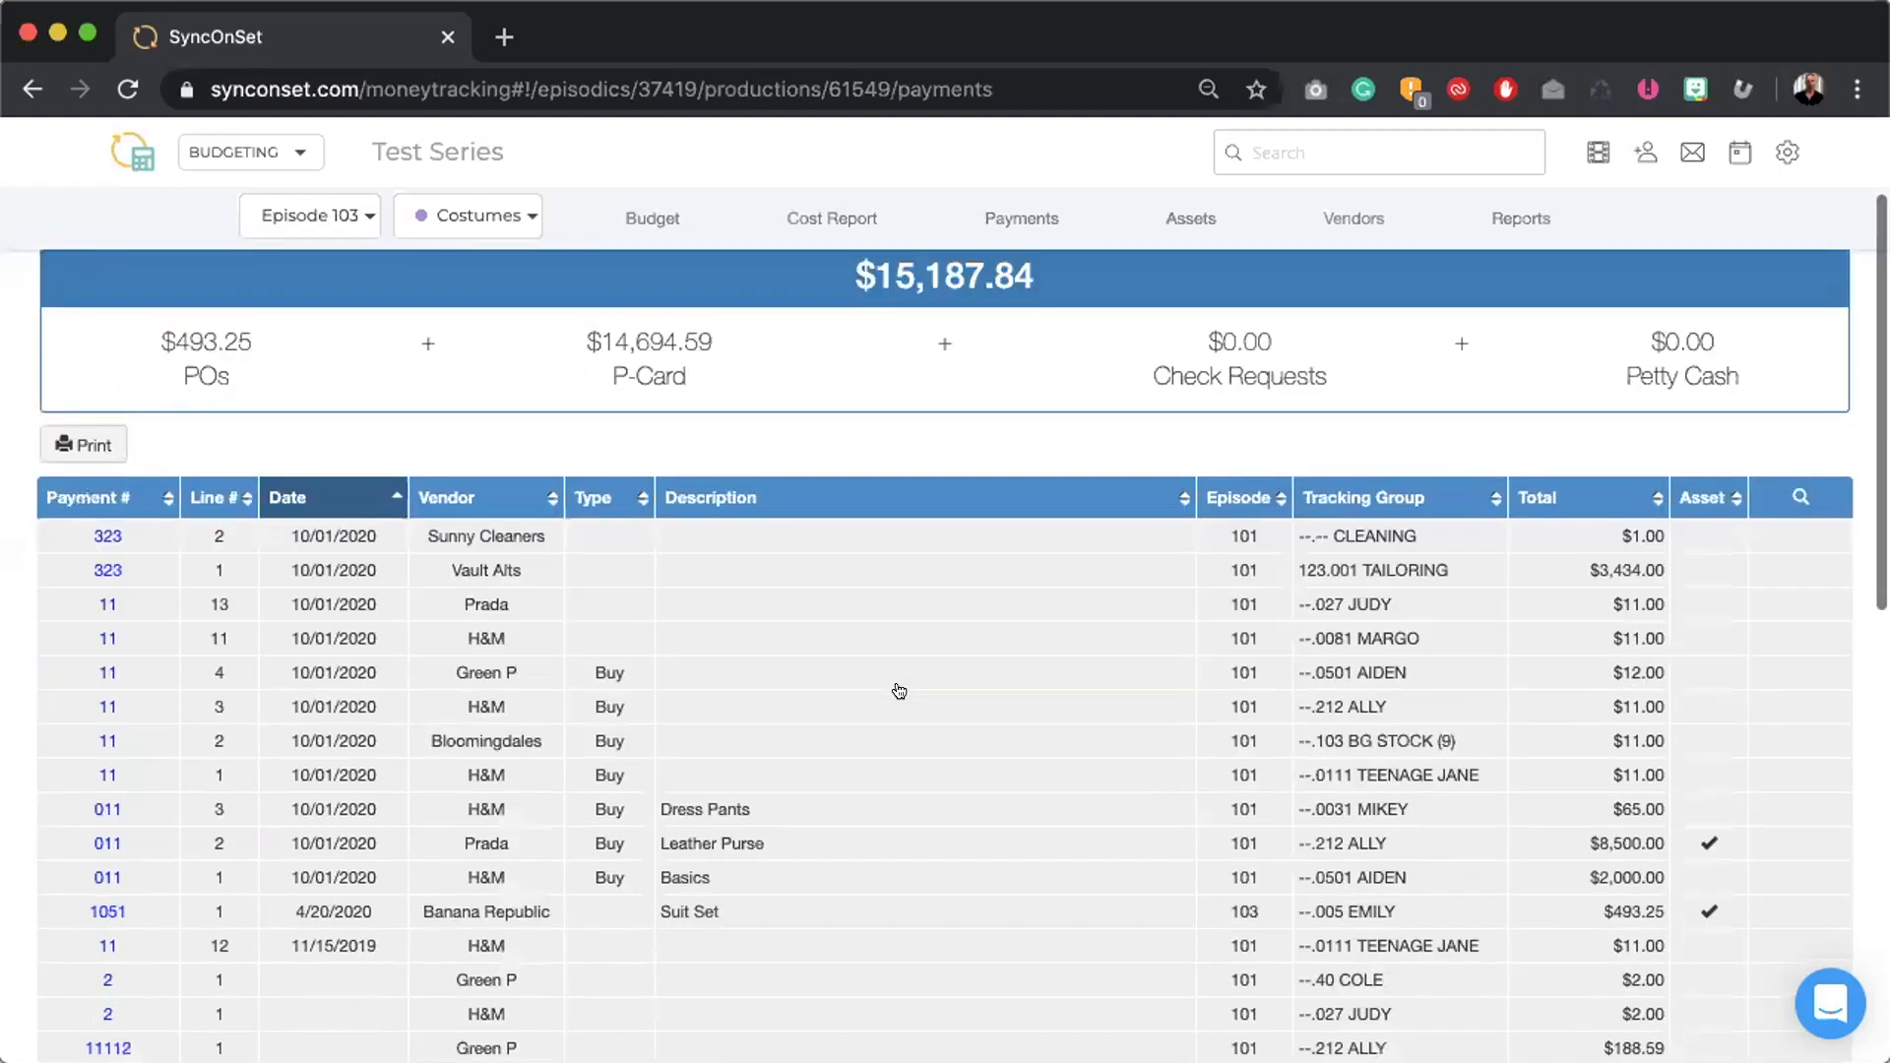
scroll(898, 690, "up", 3)
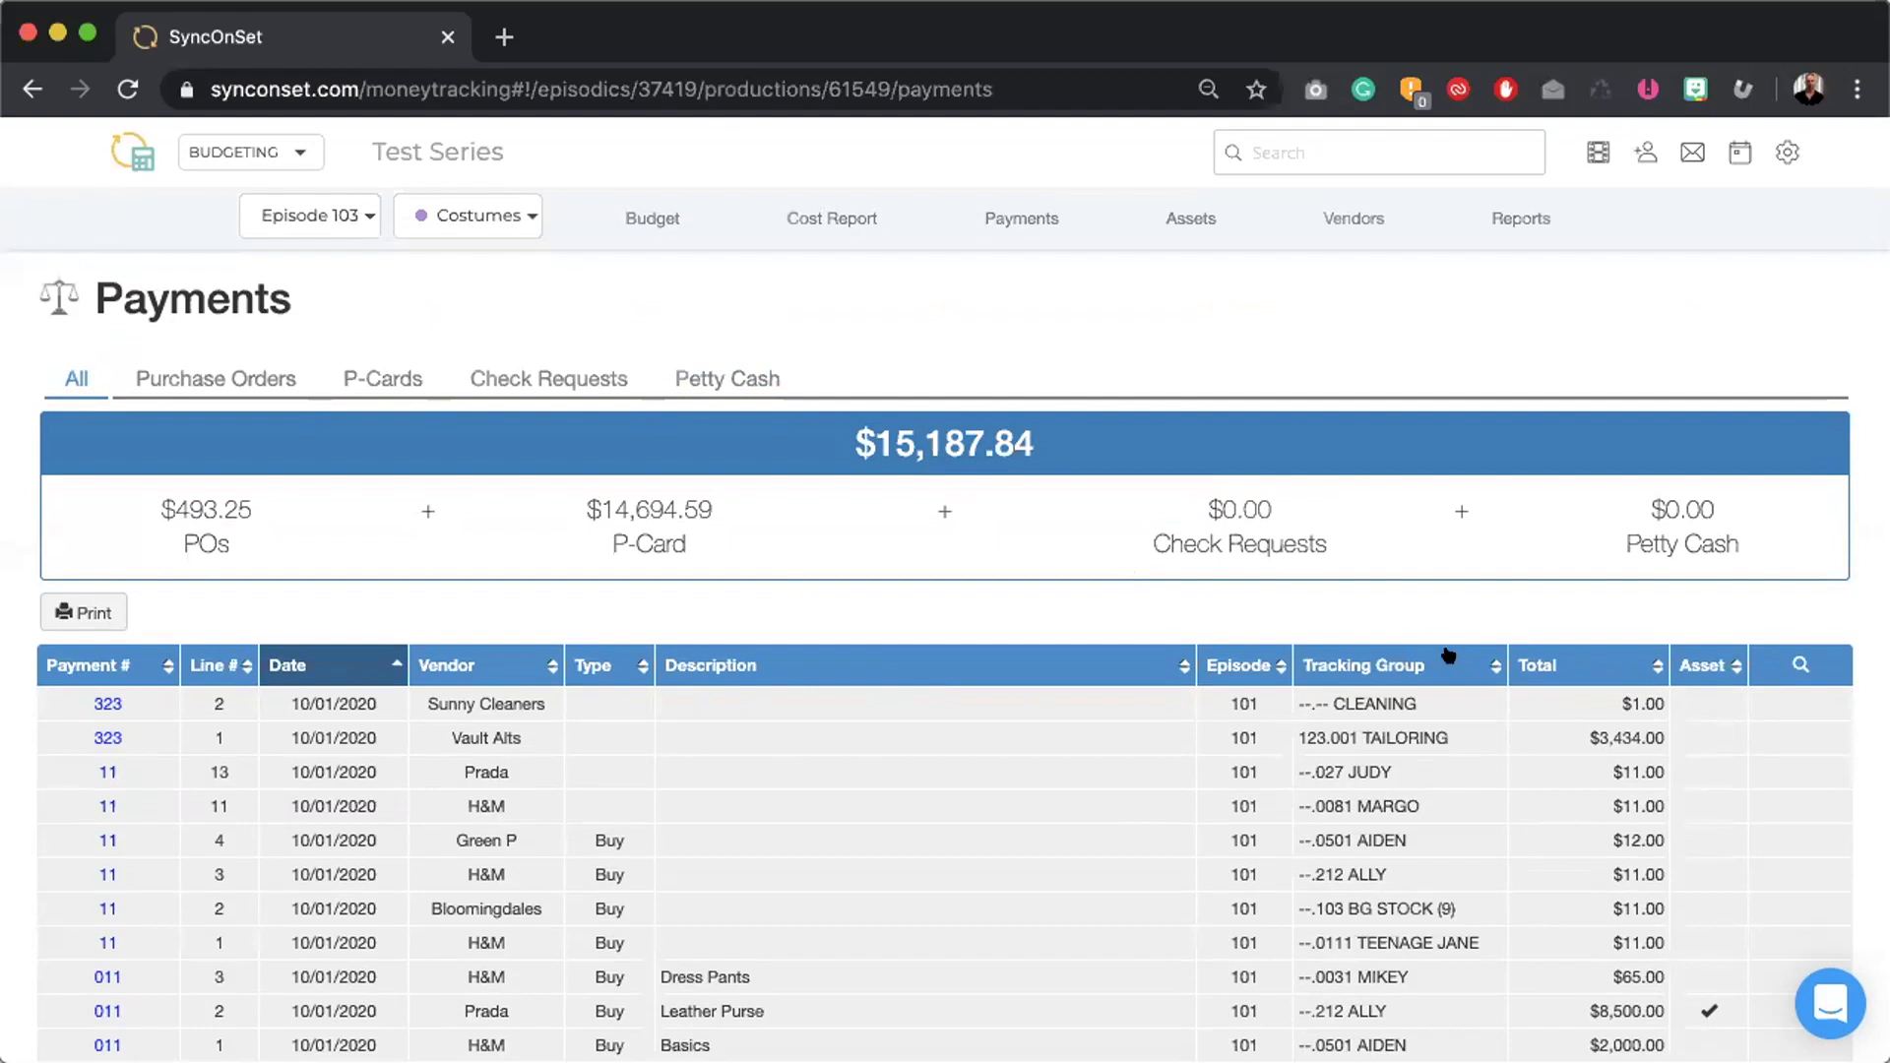
- Filter the list of all payments by the vendor H&M and look through the matching lines
left_click(1799, 663)
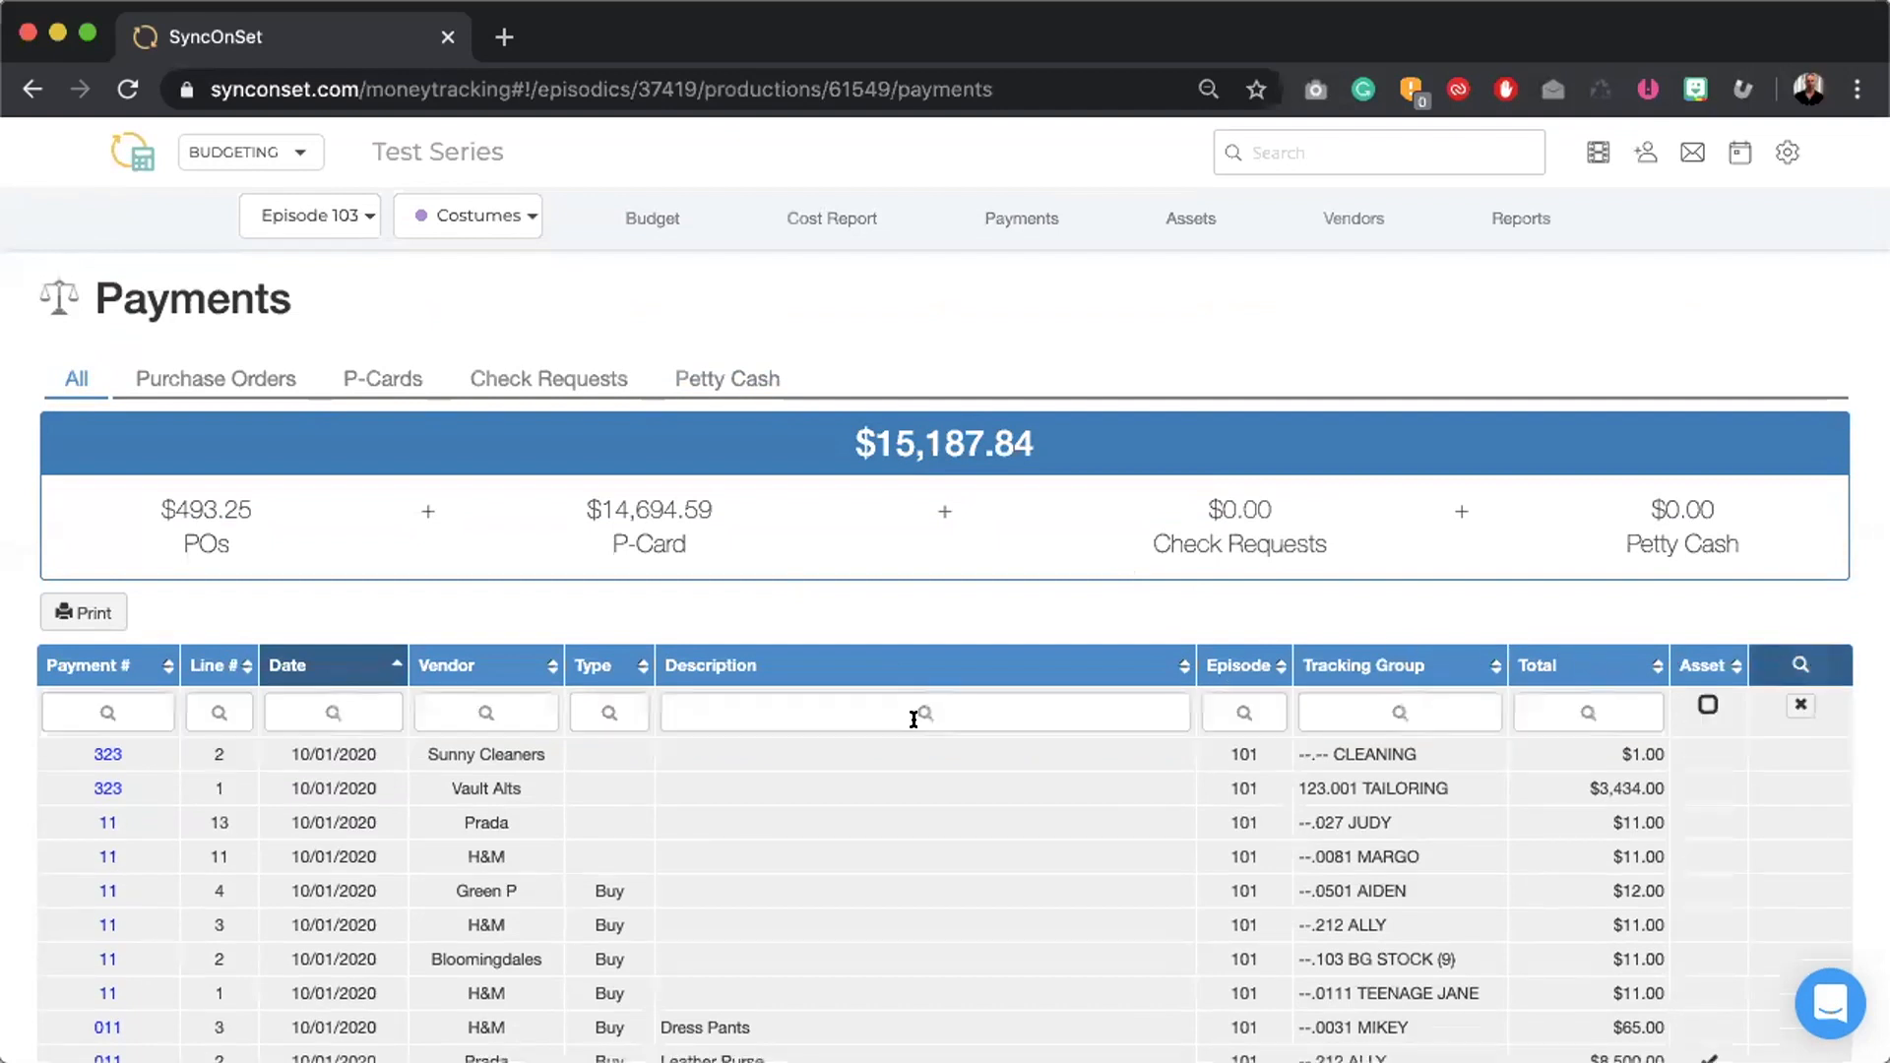
left_click(456, 702)
type("H&M")
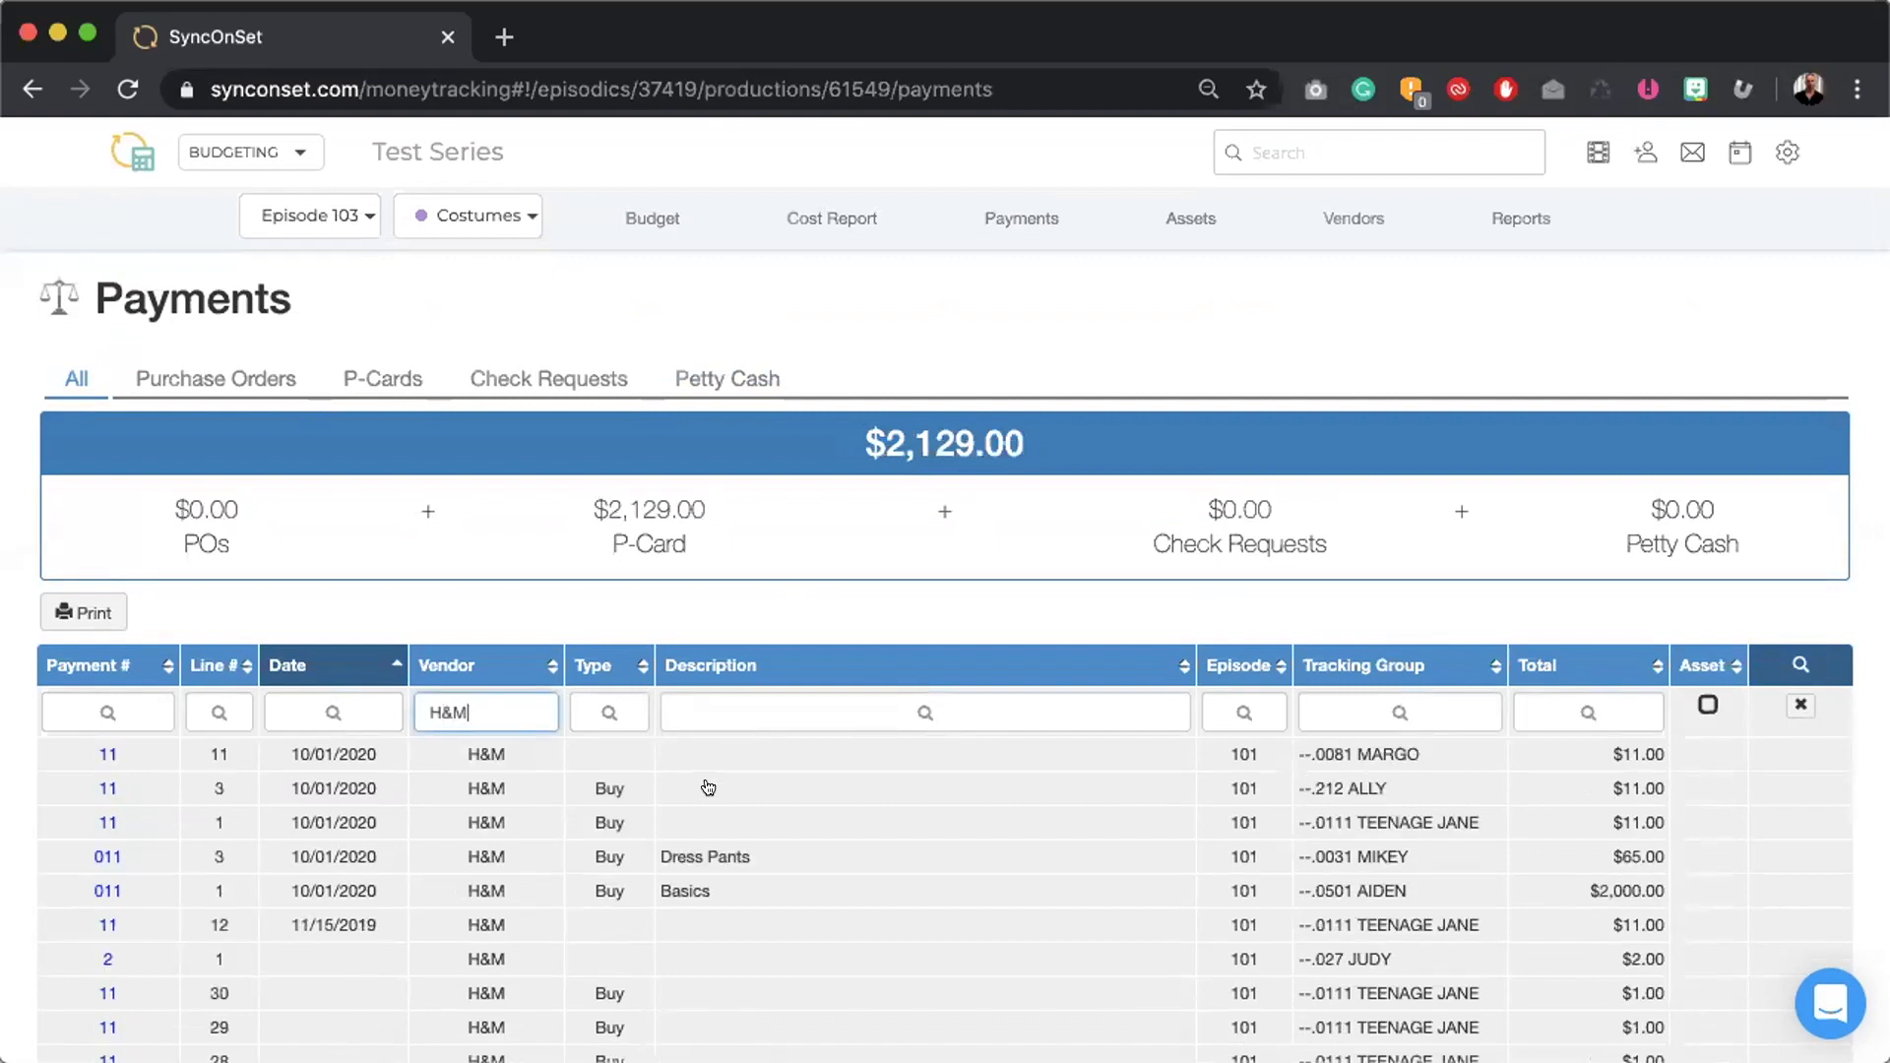
scroll(707, 786, "down", 2)
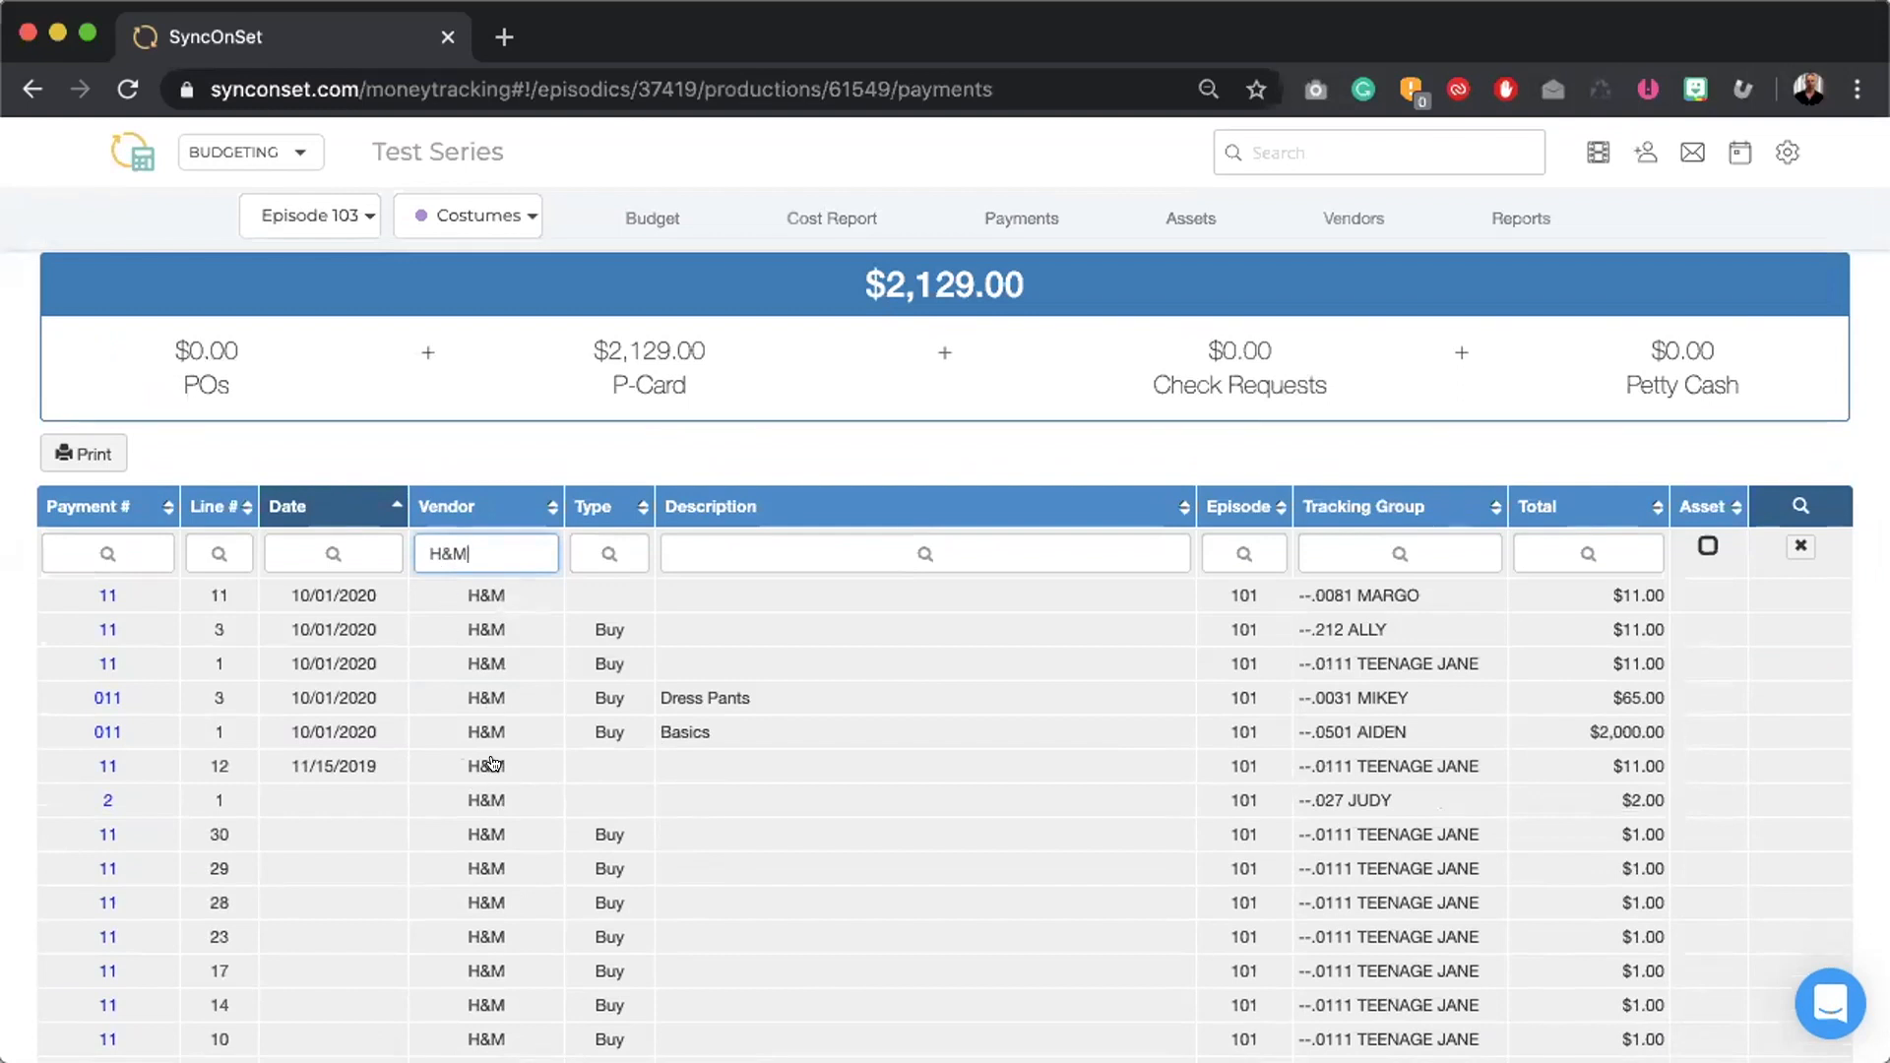
scroll(512, 736, "up", 1)
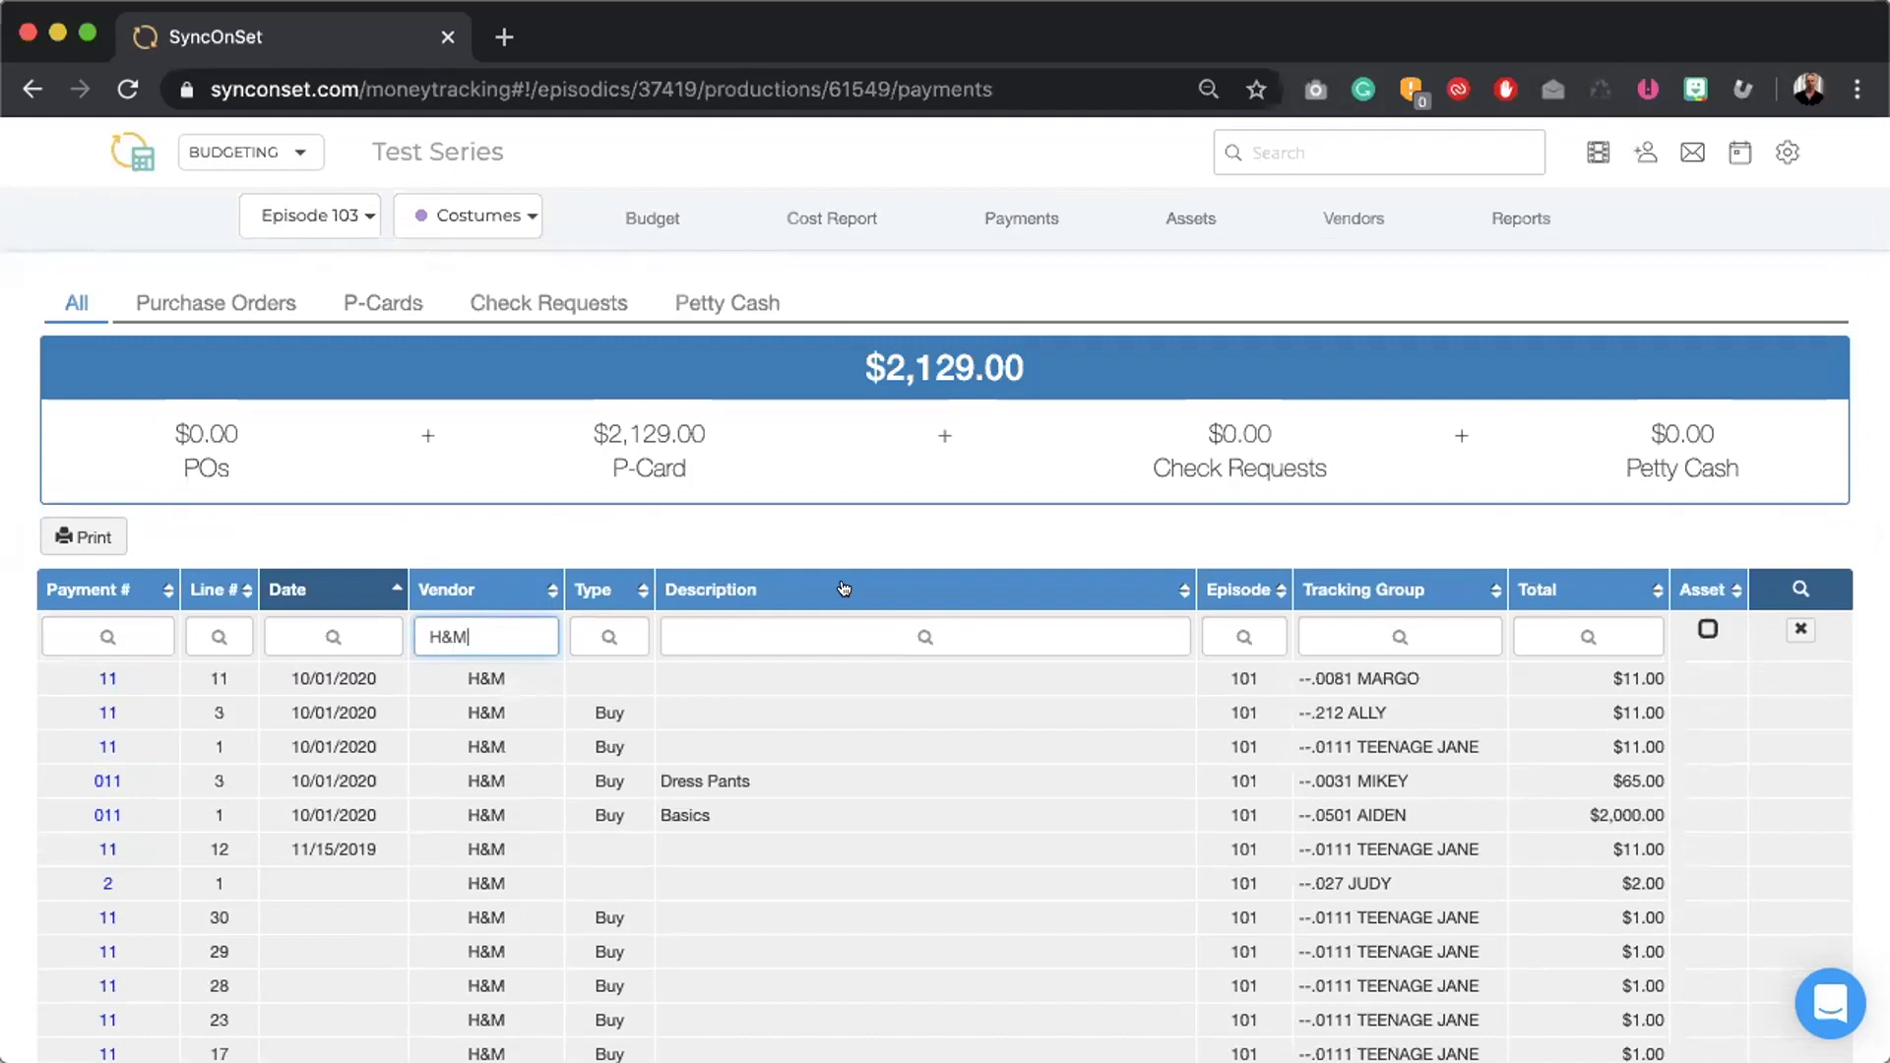
- Sort the filtered H&M payments by tracking group, trying both directions and ending in ascending order
left_click(1491, 588)
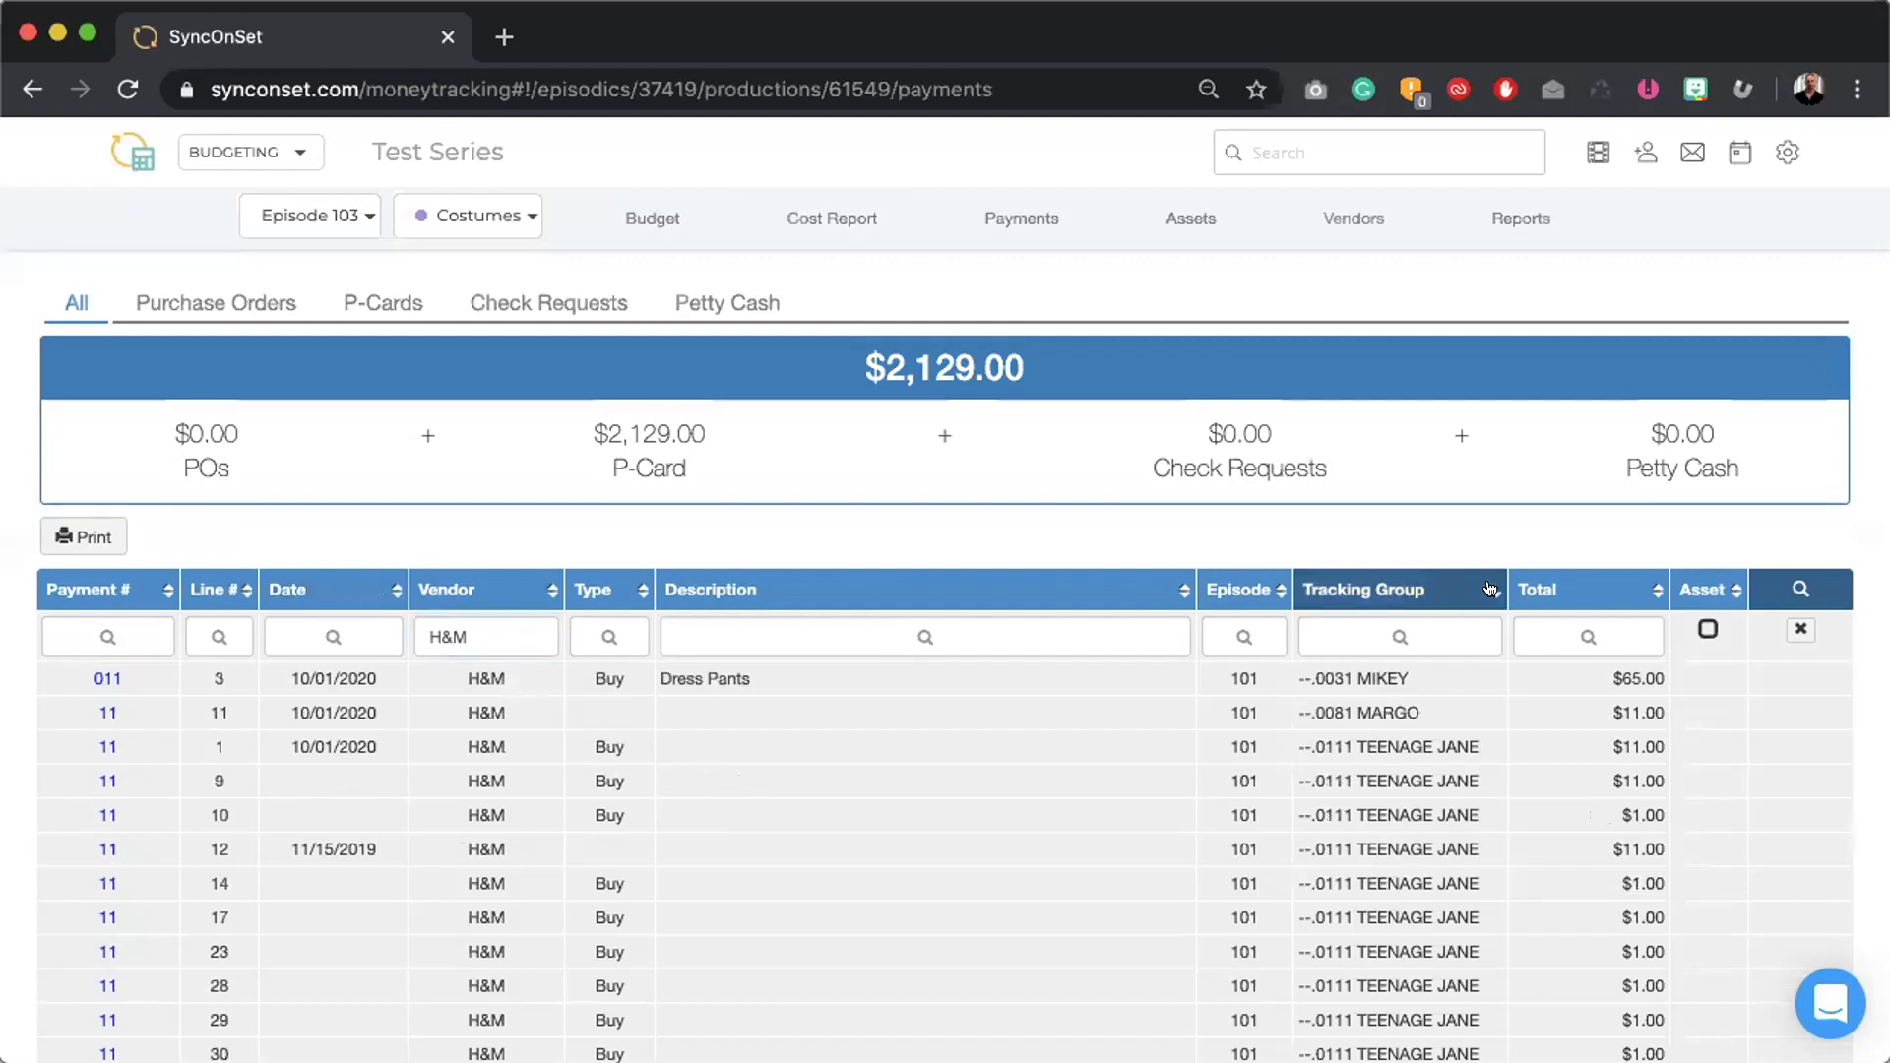
left_click(1491, 588)
left_click(1490, 589)
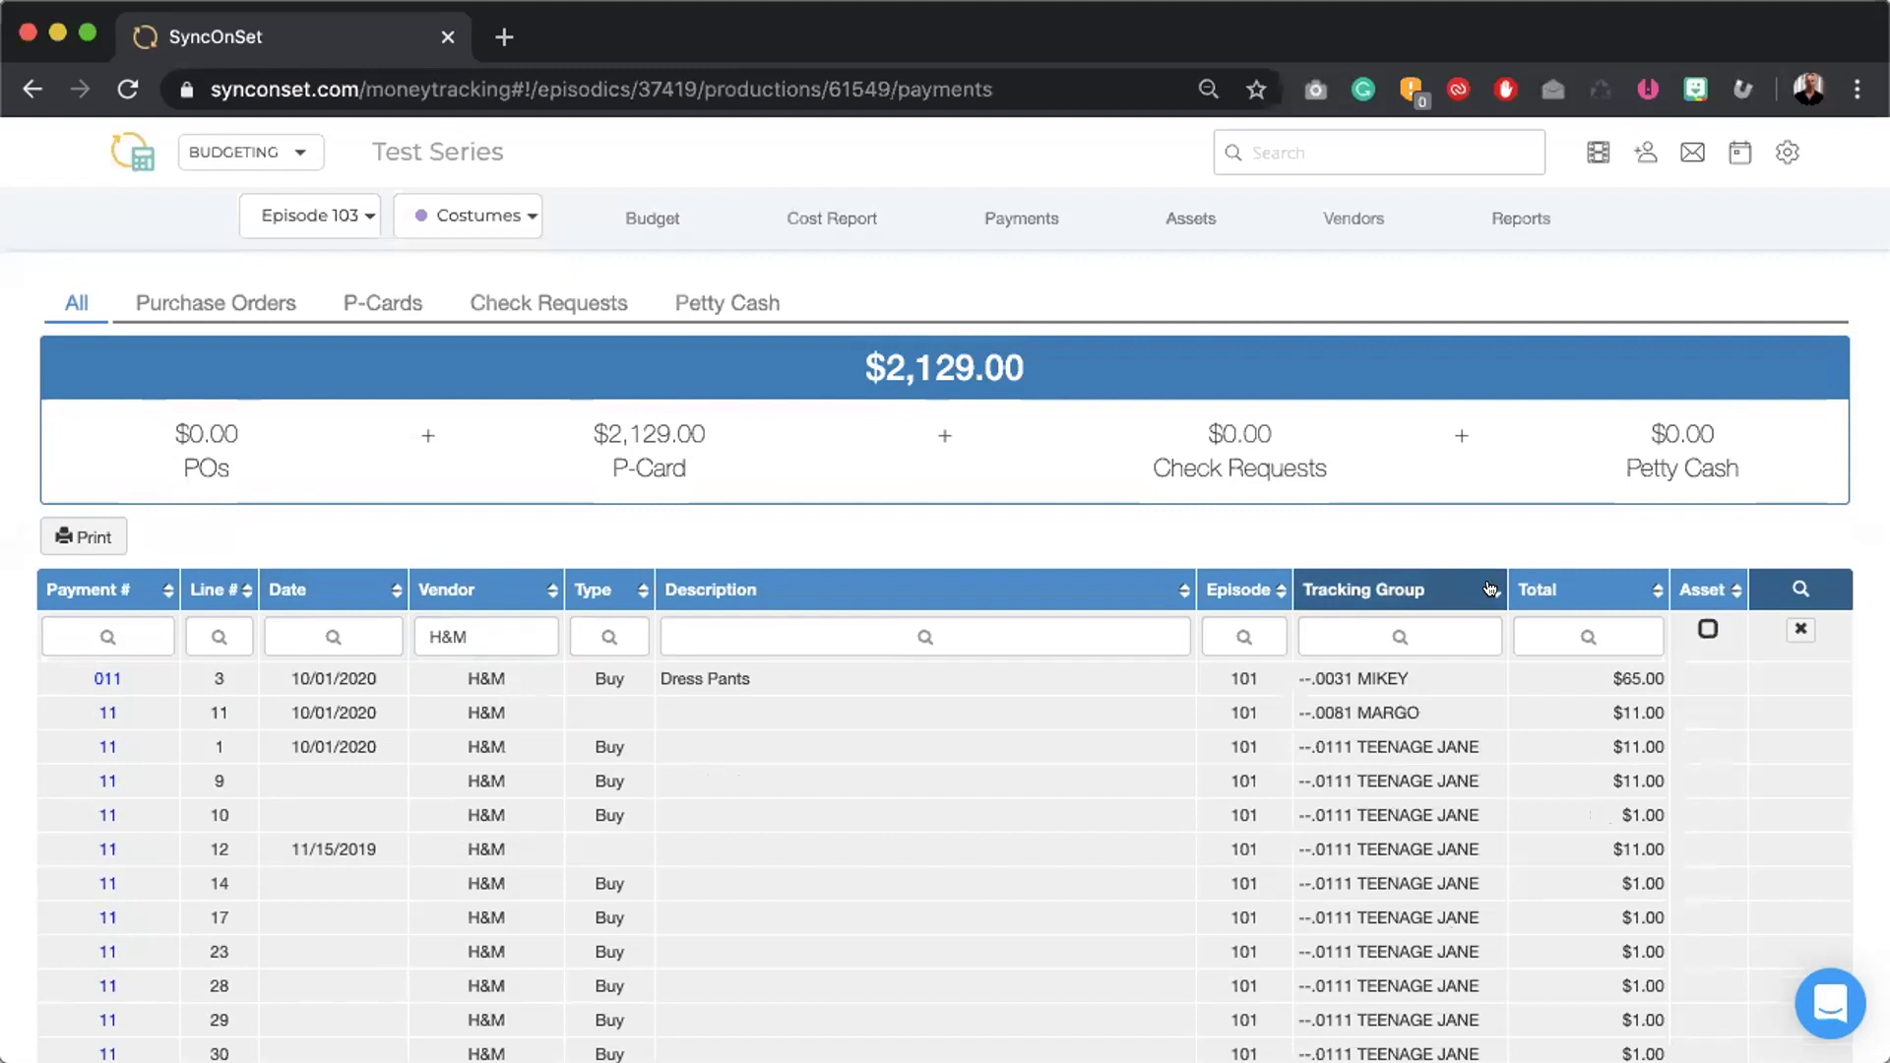
left_click(1490, 589)
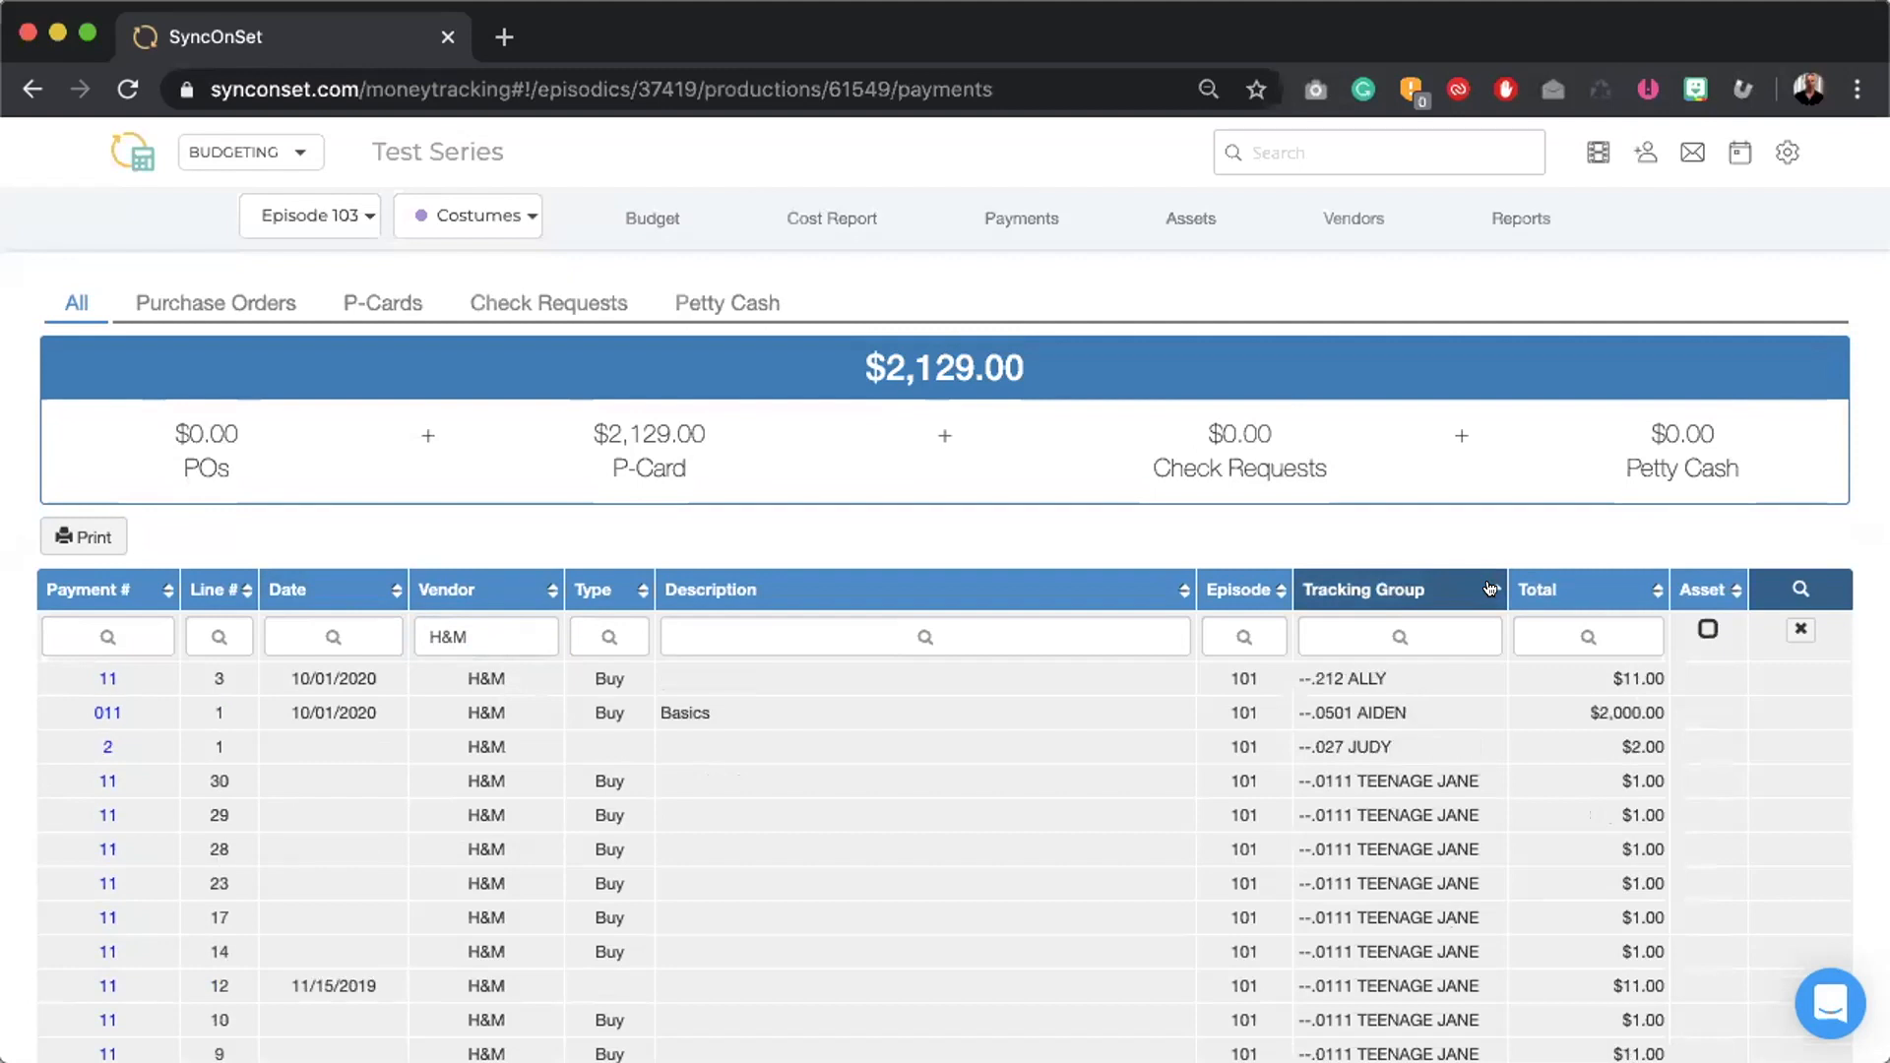
left_click(1490, 589)
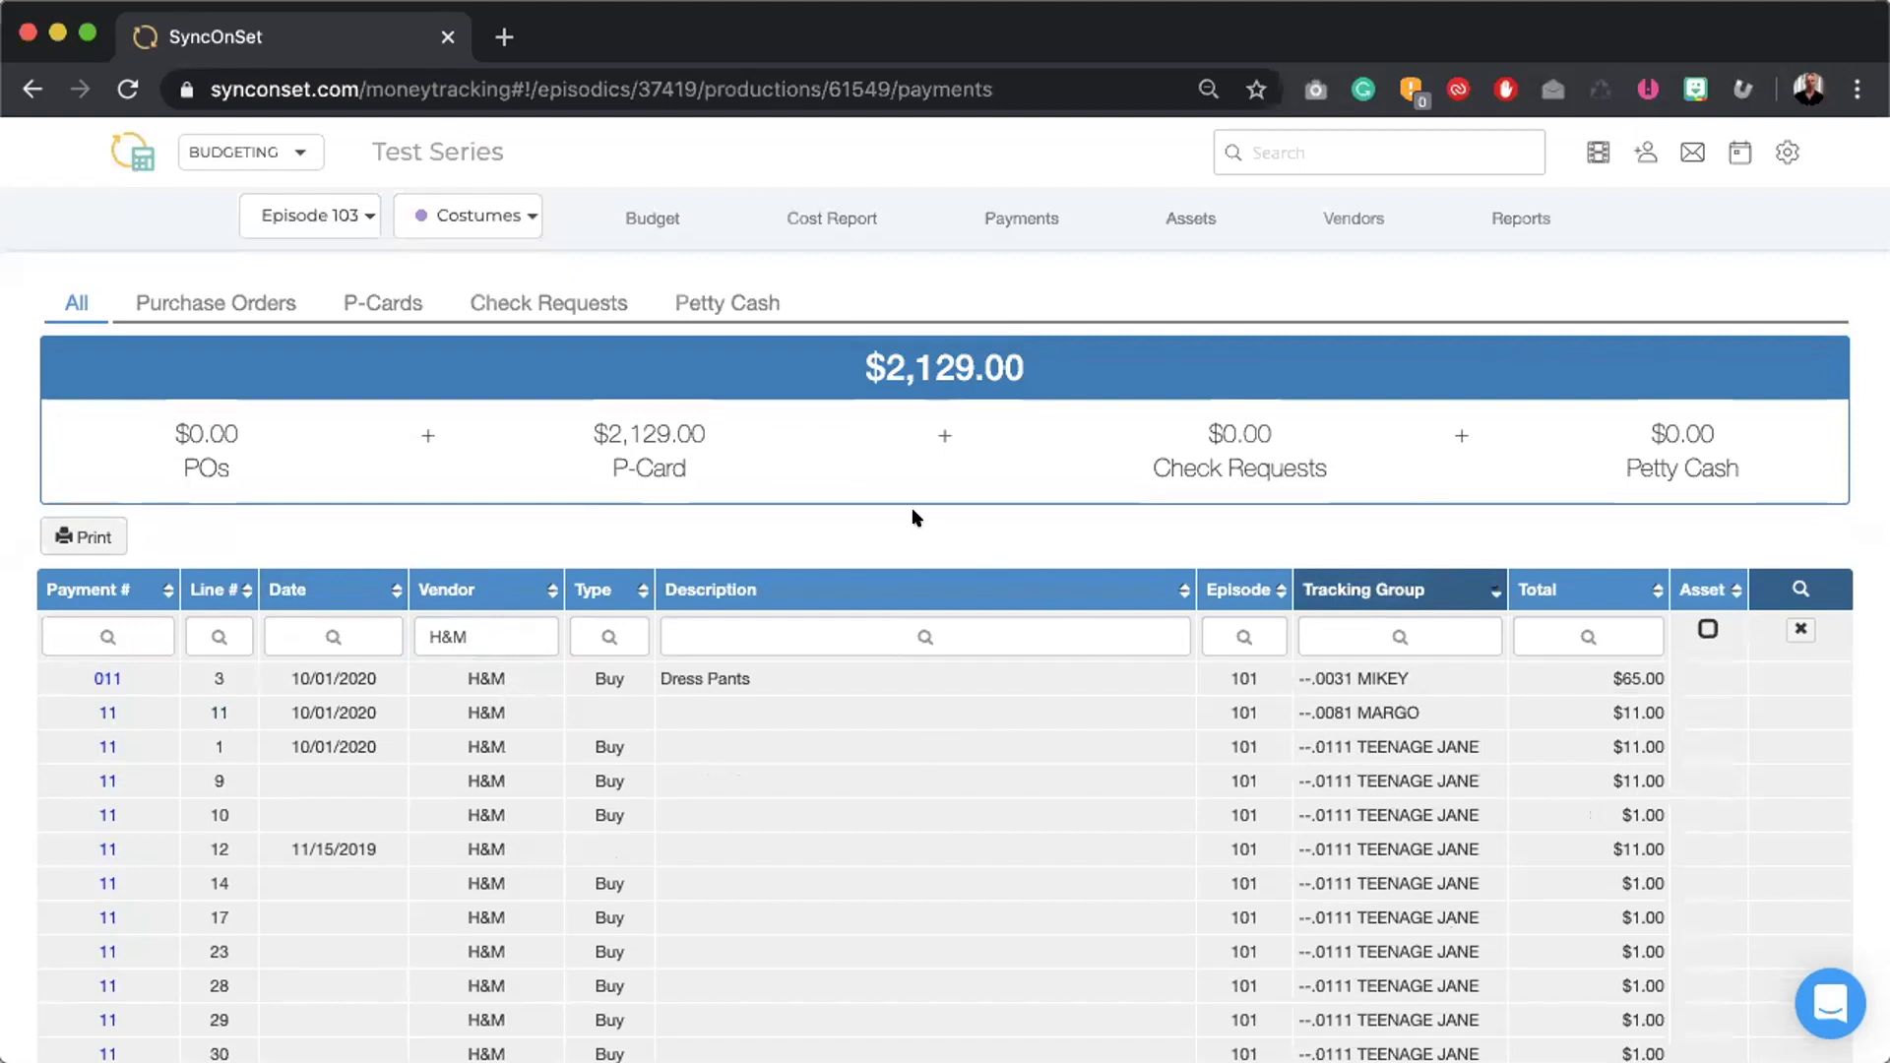
scroll(914, 513, "down", 1)
scroll(914, 512, "down", 1)
scroll(914, 512, "up", 3)
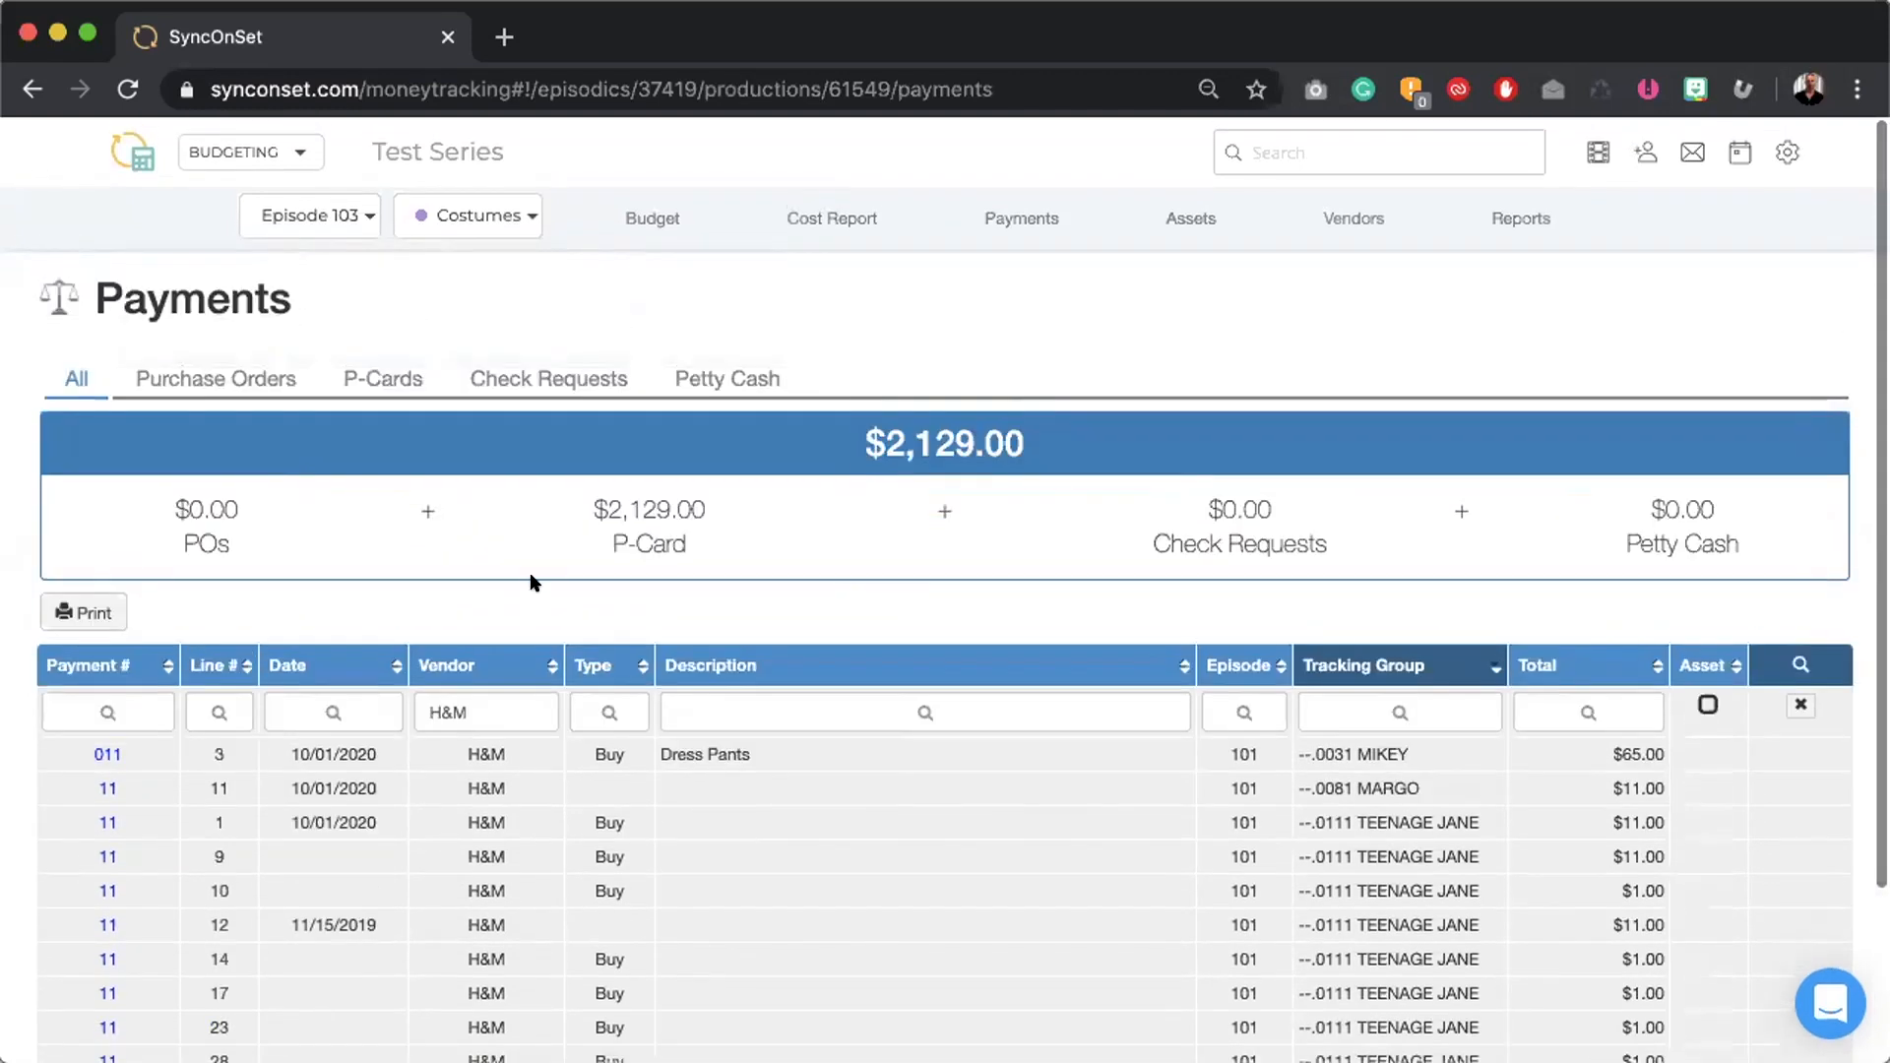
- Generate a printable report of the filtered payments titled "H&M Payments", view it and close the report
left_click(89, 614)
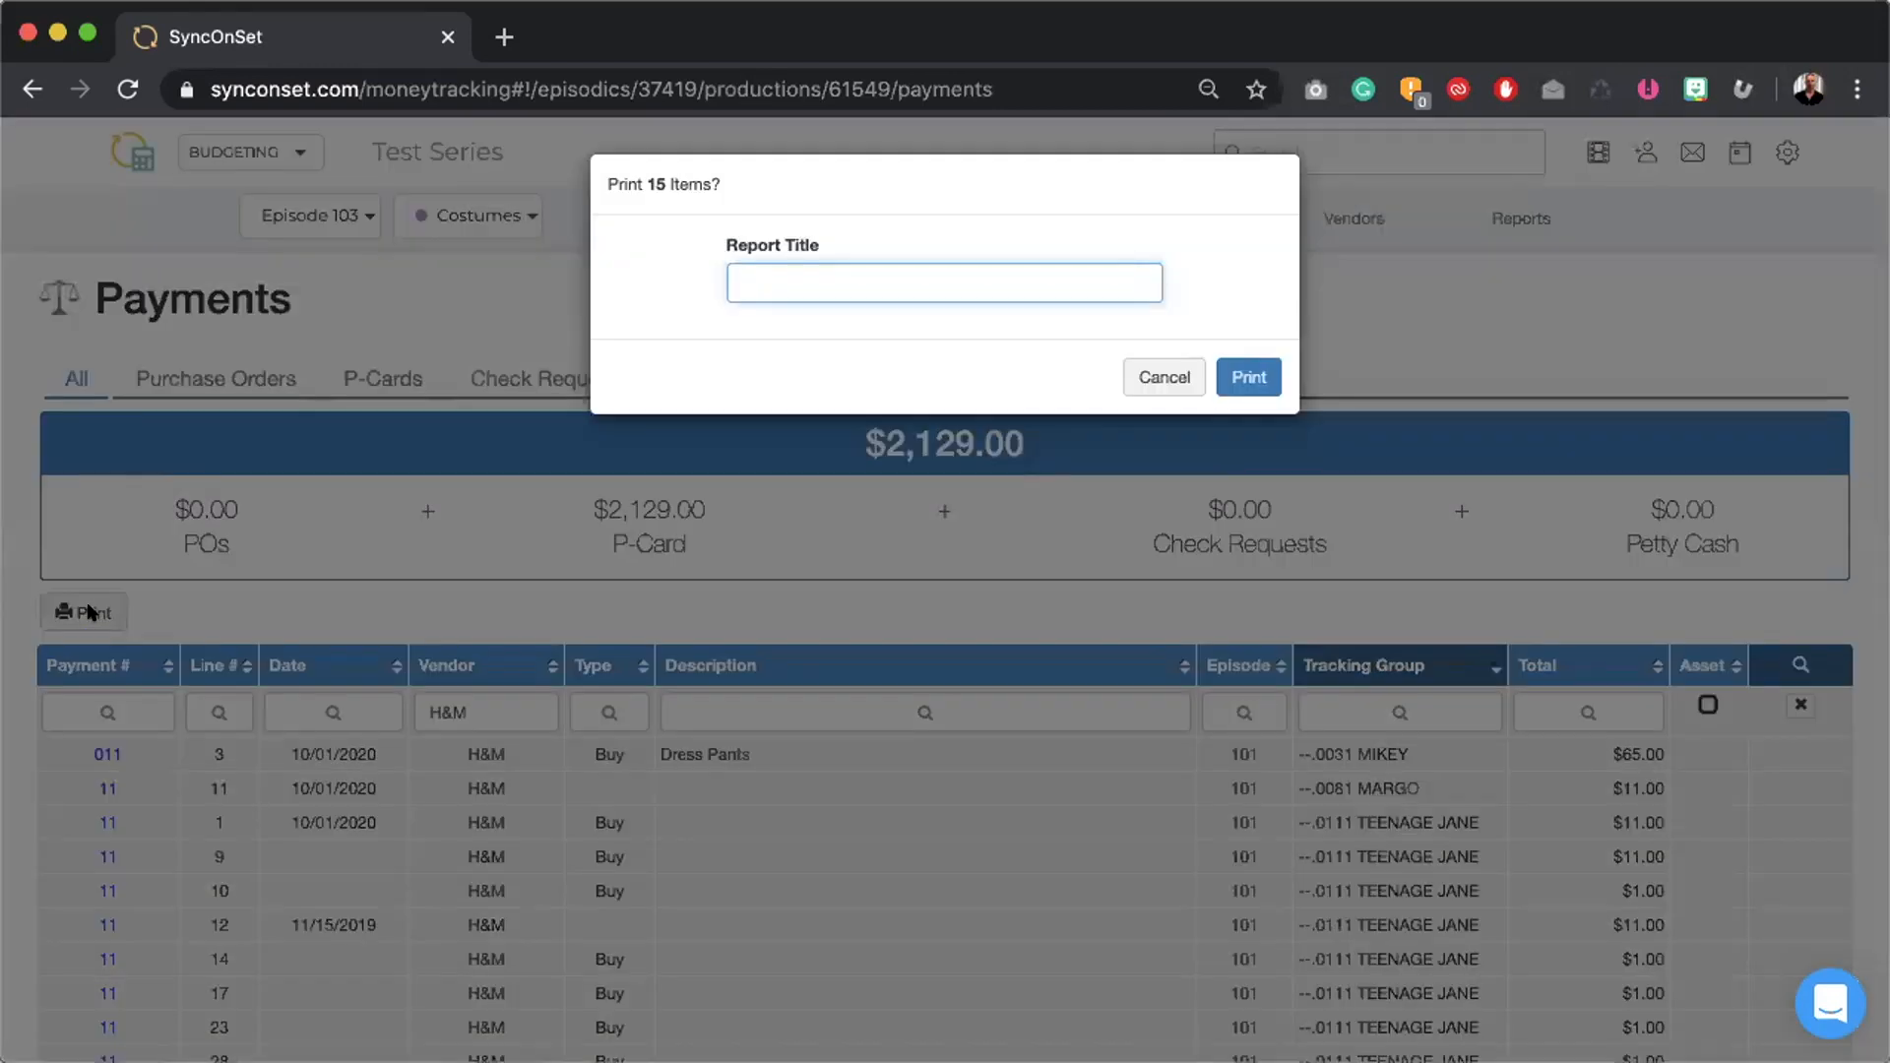
type("H&M Payments")
left_click(1248, 377)
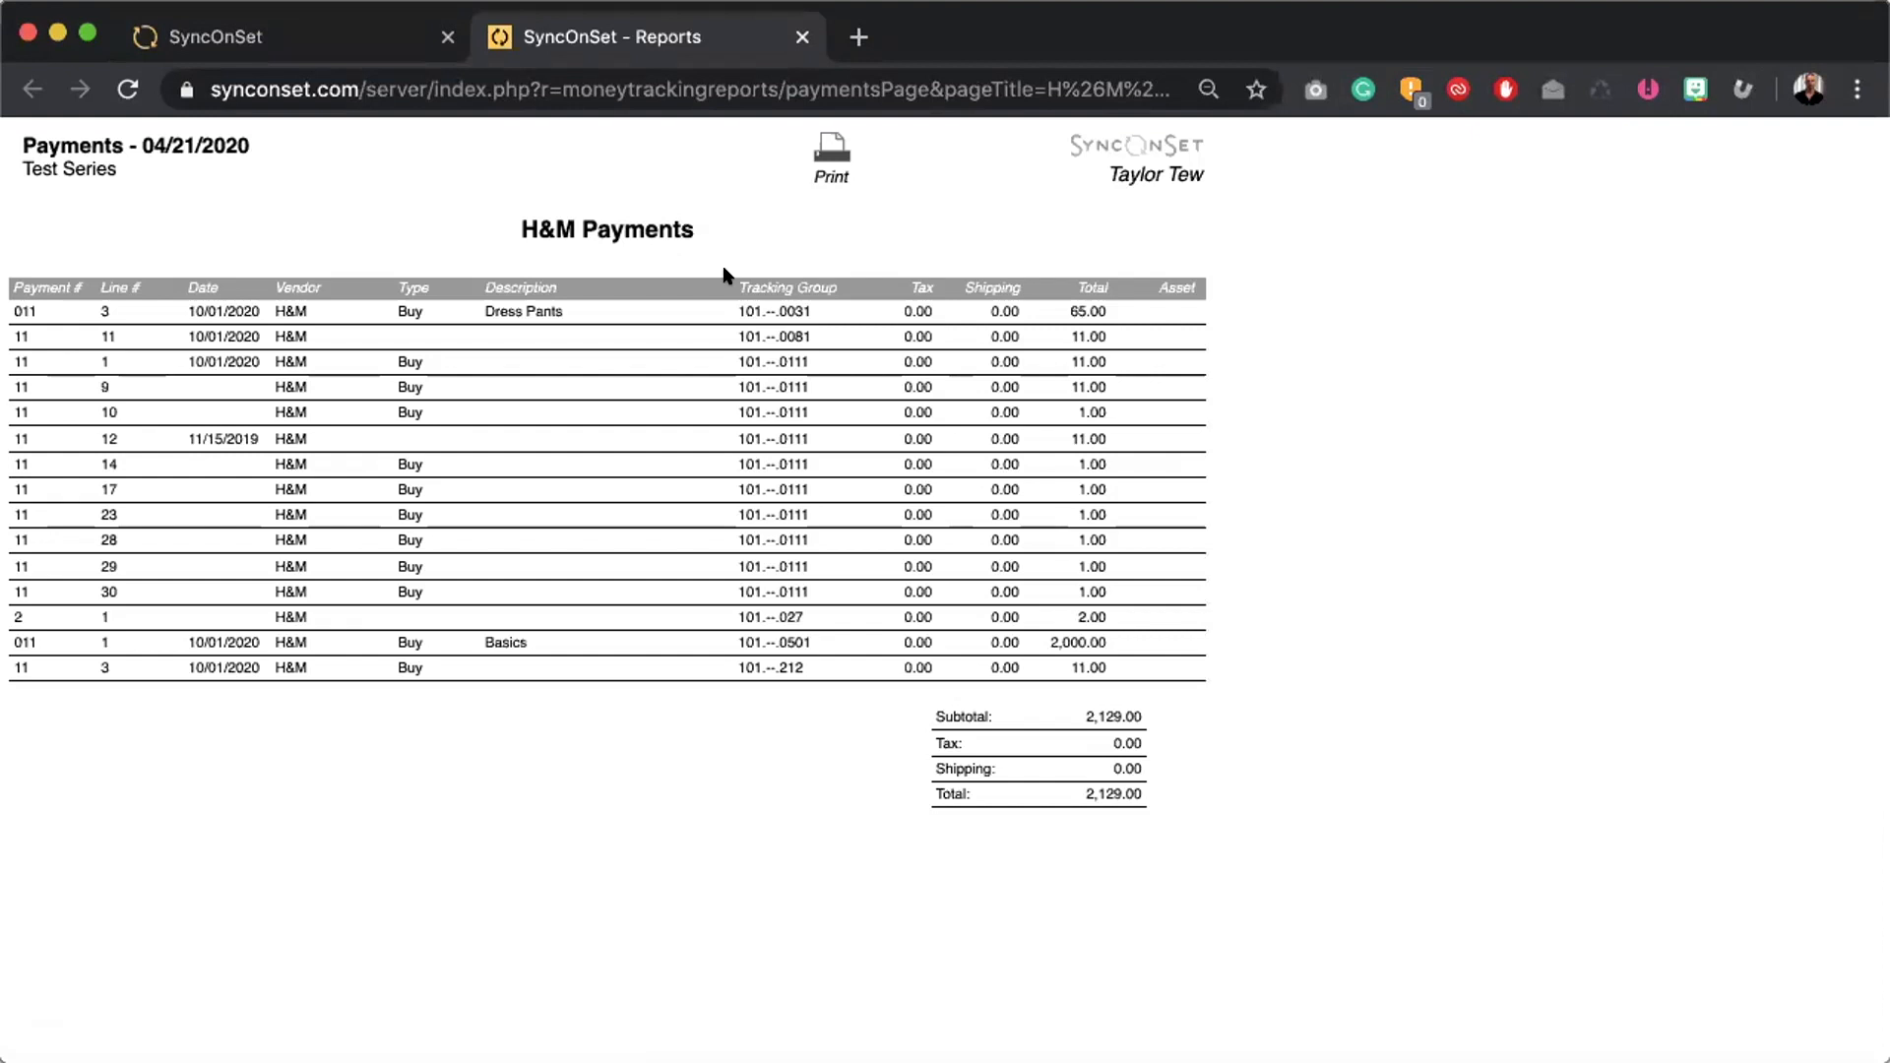
left_click(802, 37)
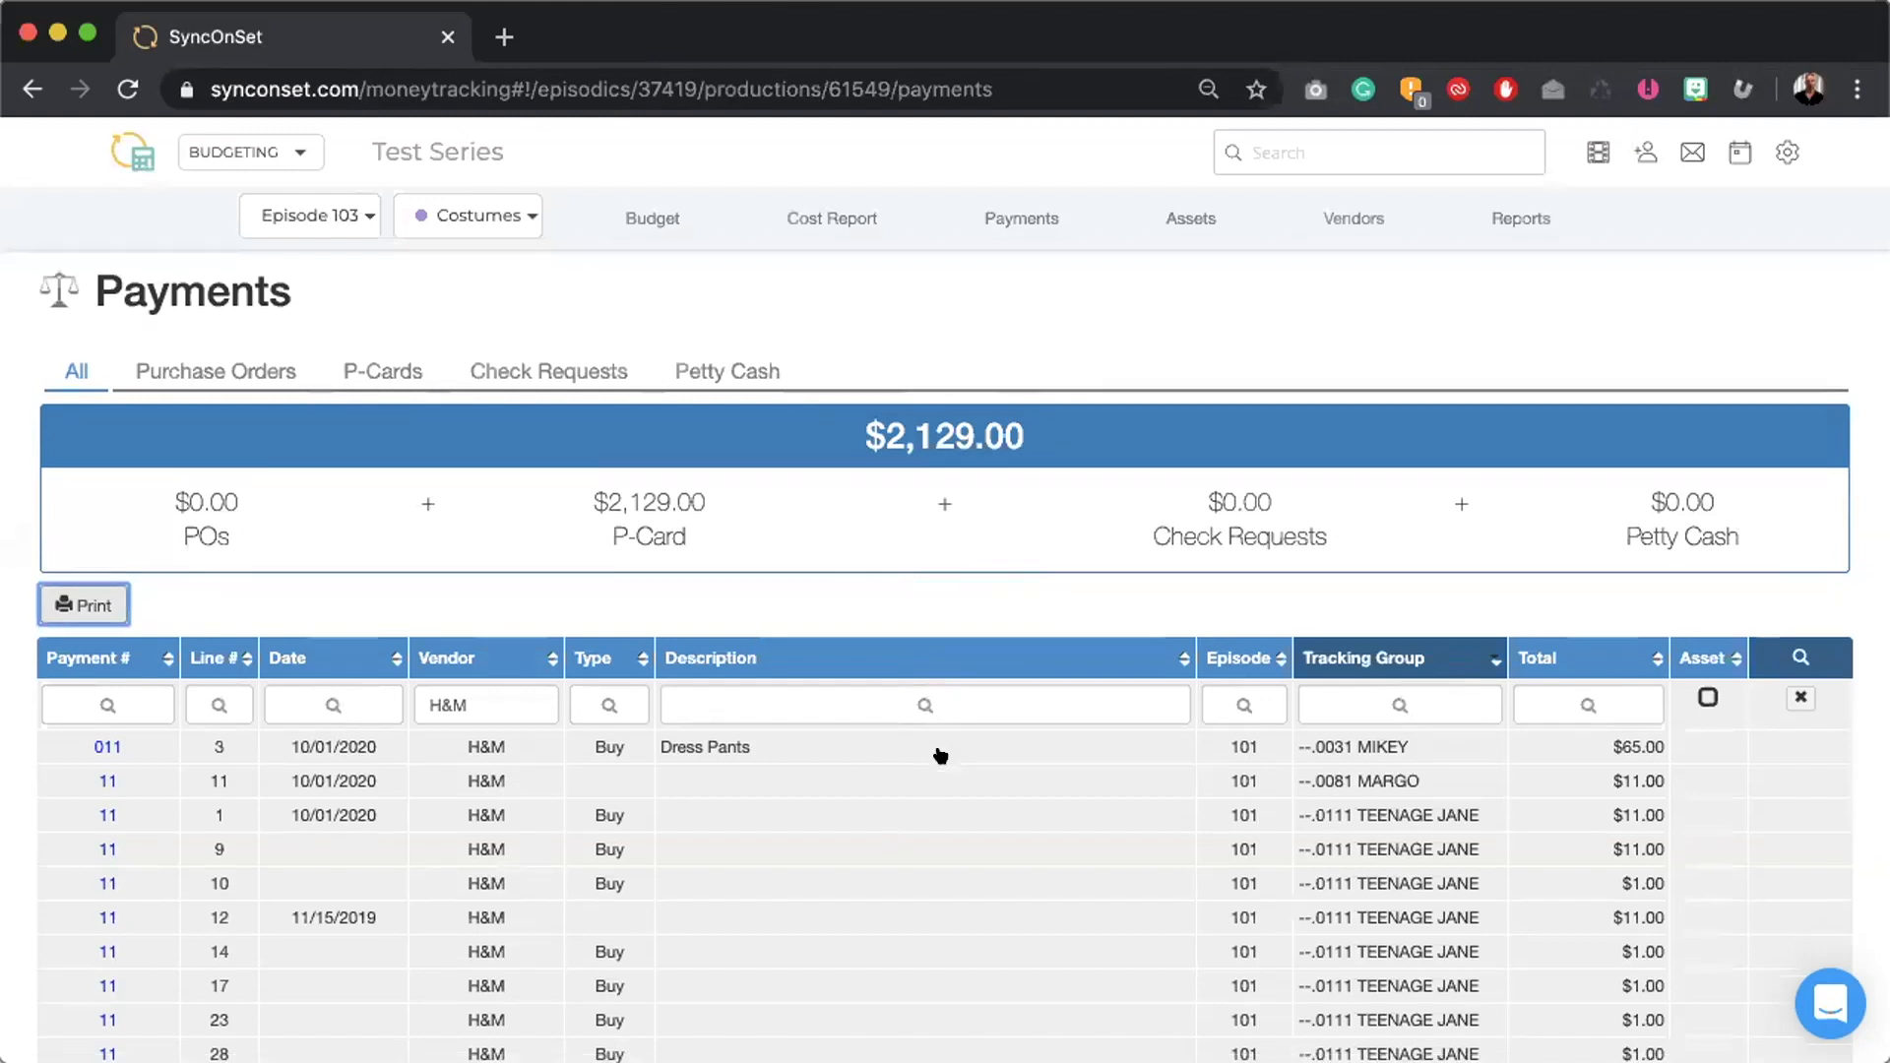
- Clear the vendor filter from the payments list and look through all payments again
scroll(936, 751, "down", 3)
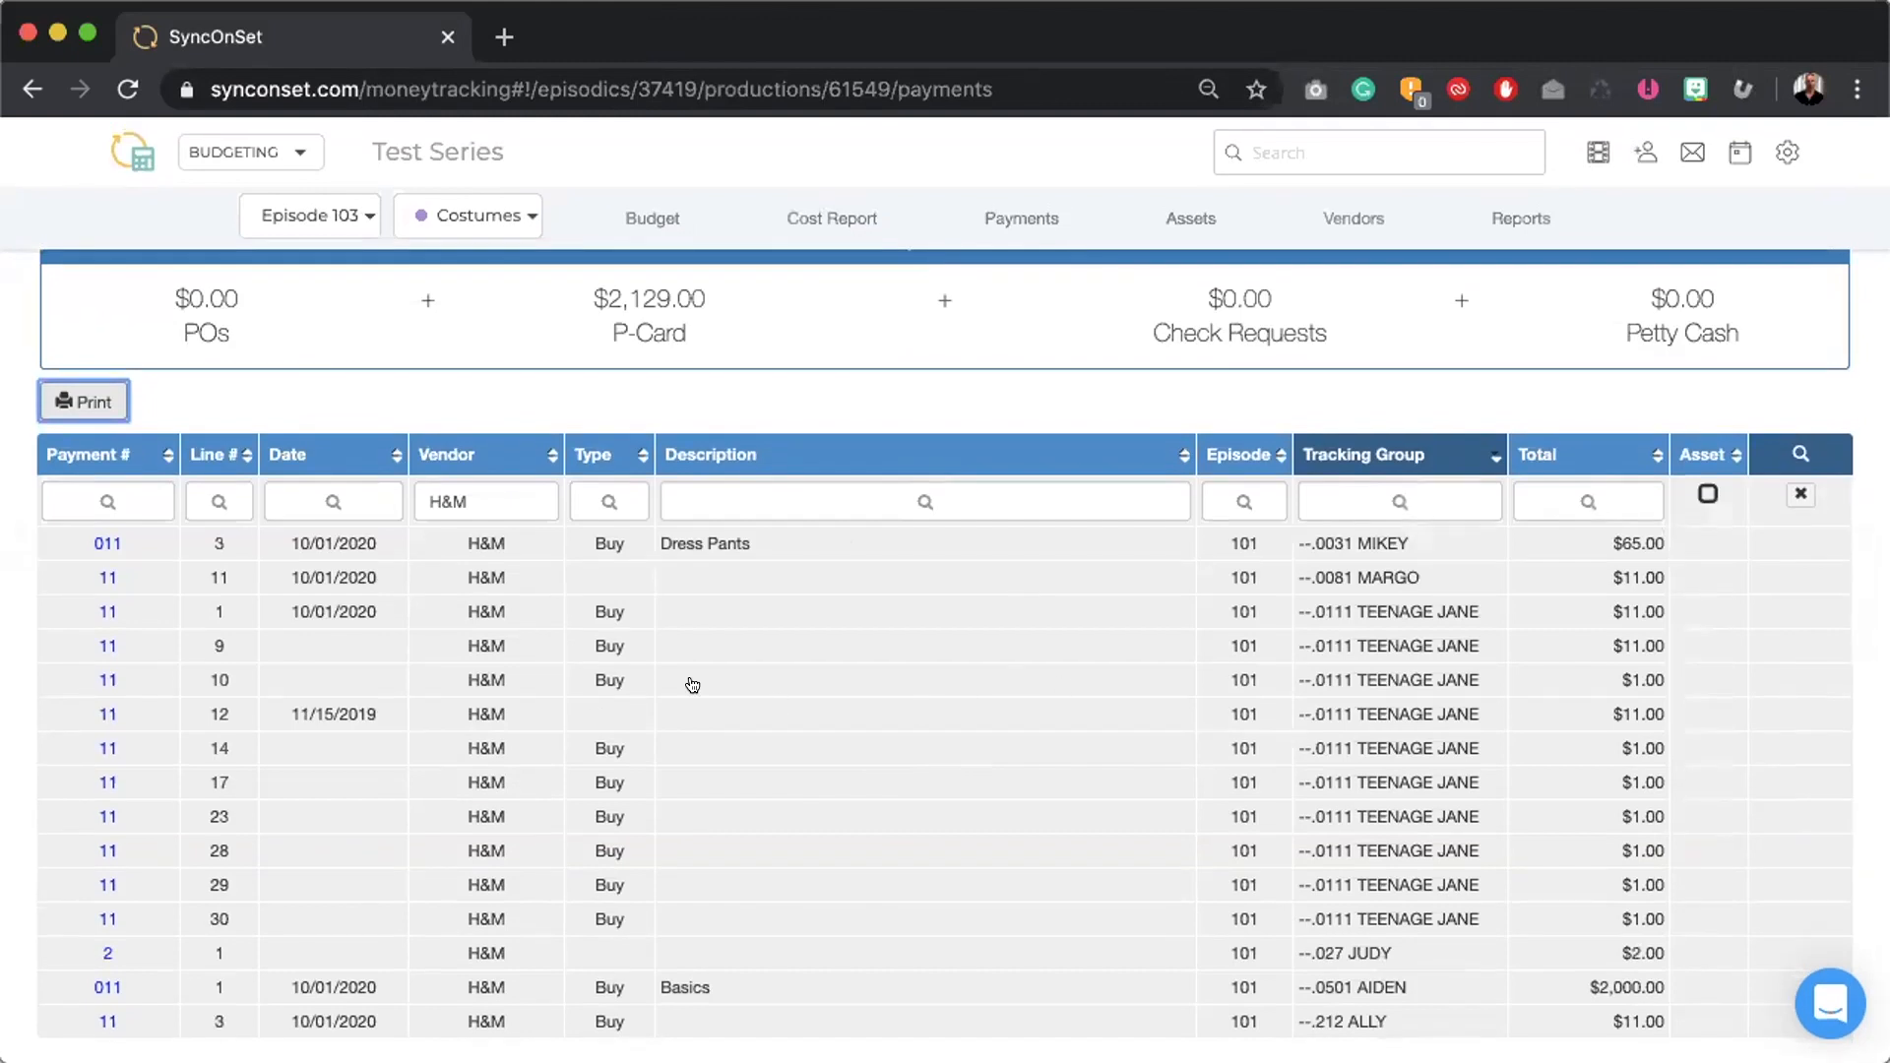
left_click(1801, 494)
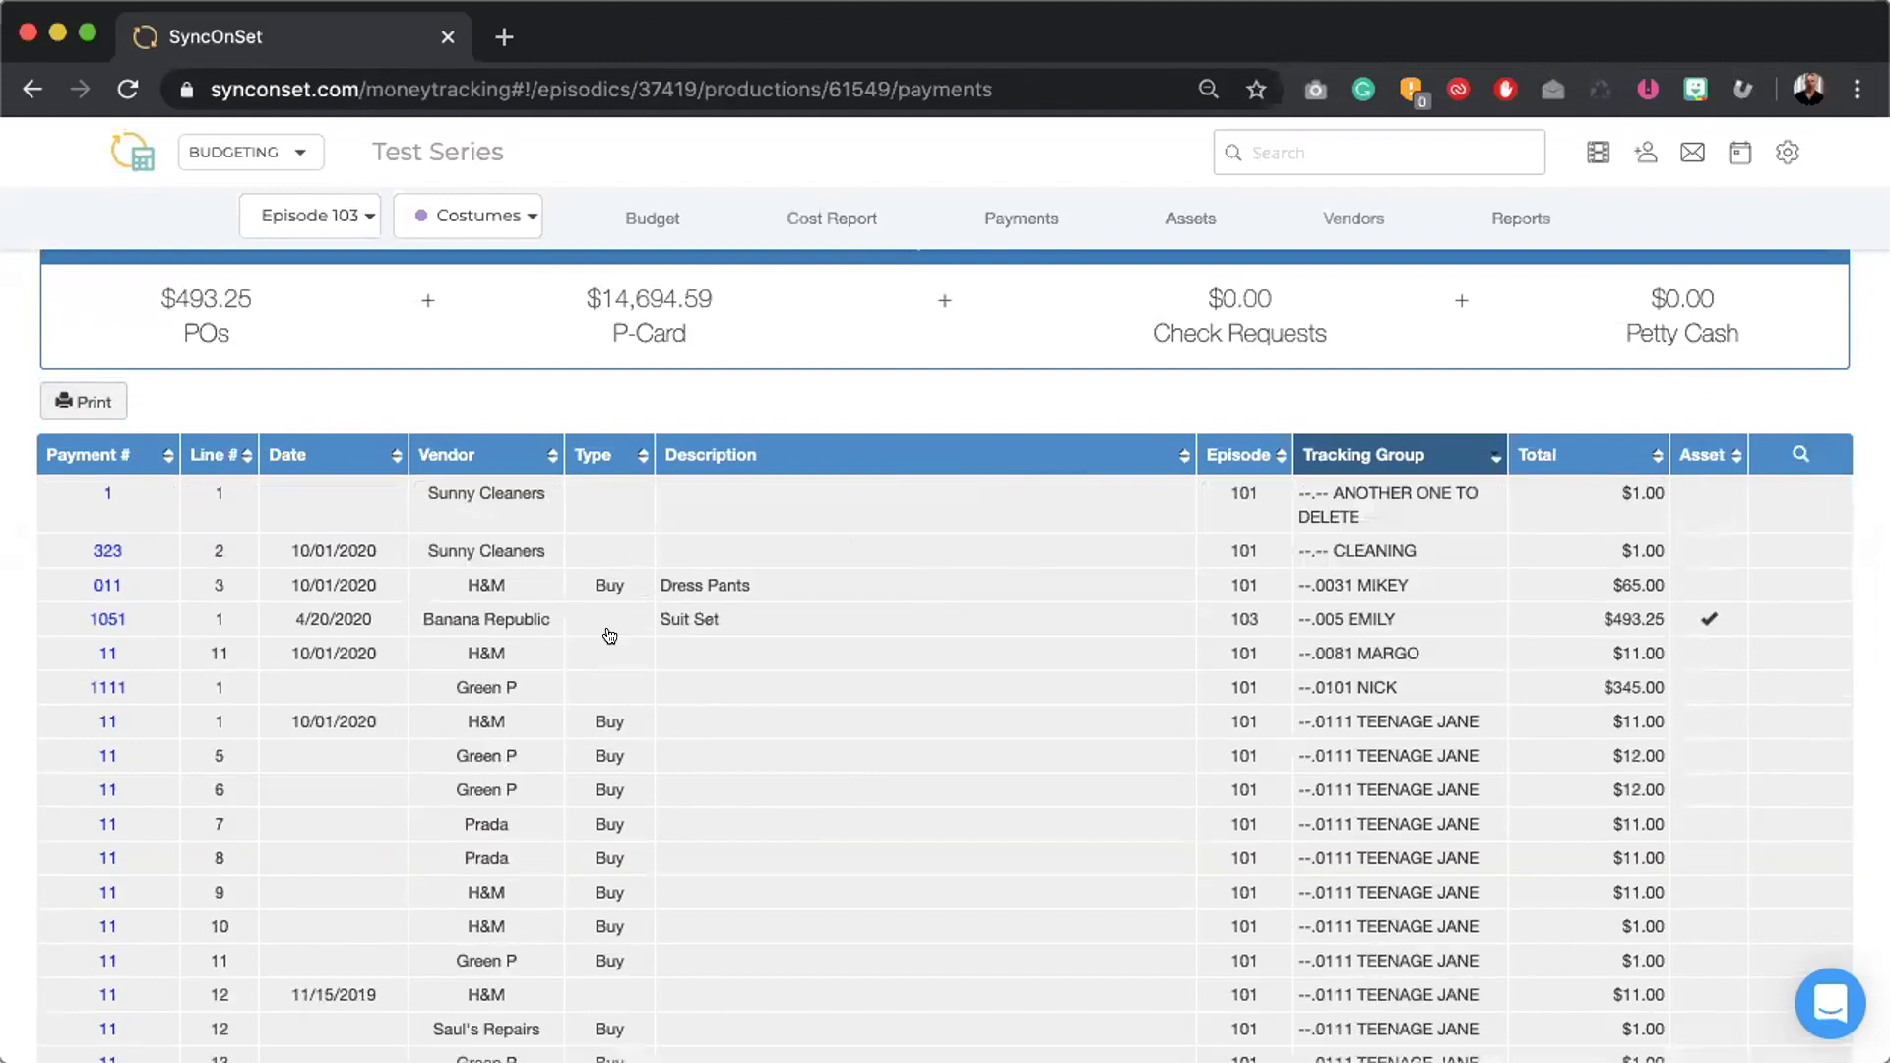
scroll(610, 635, "down", 6)
scroll(609, 635, "up", 9)
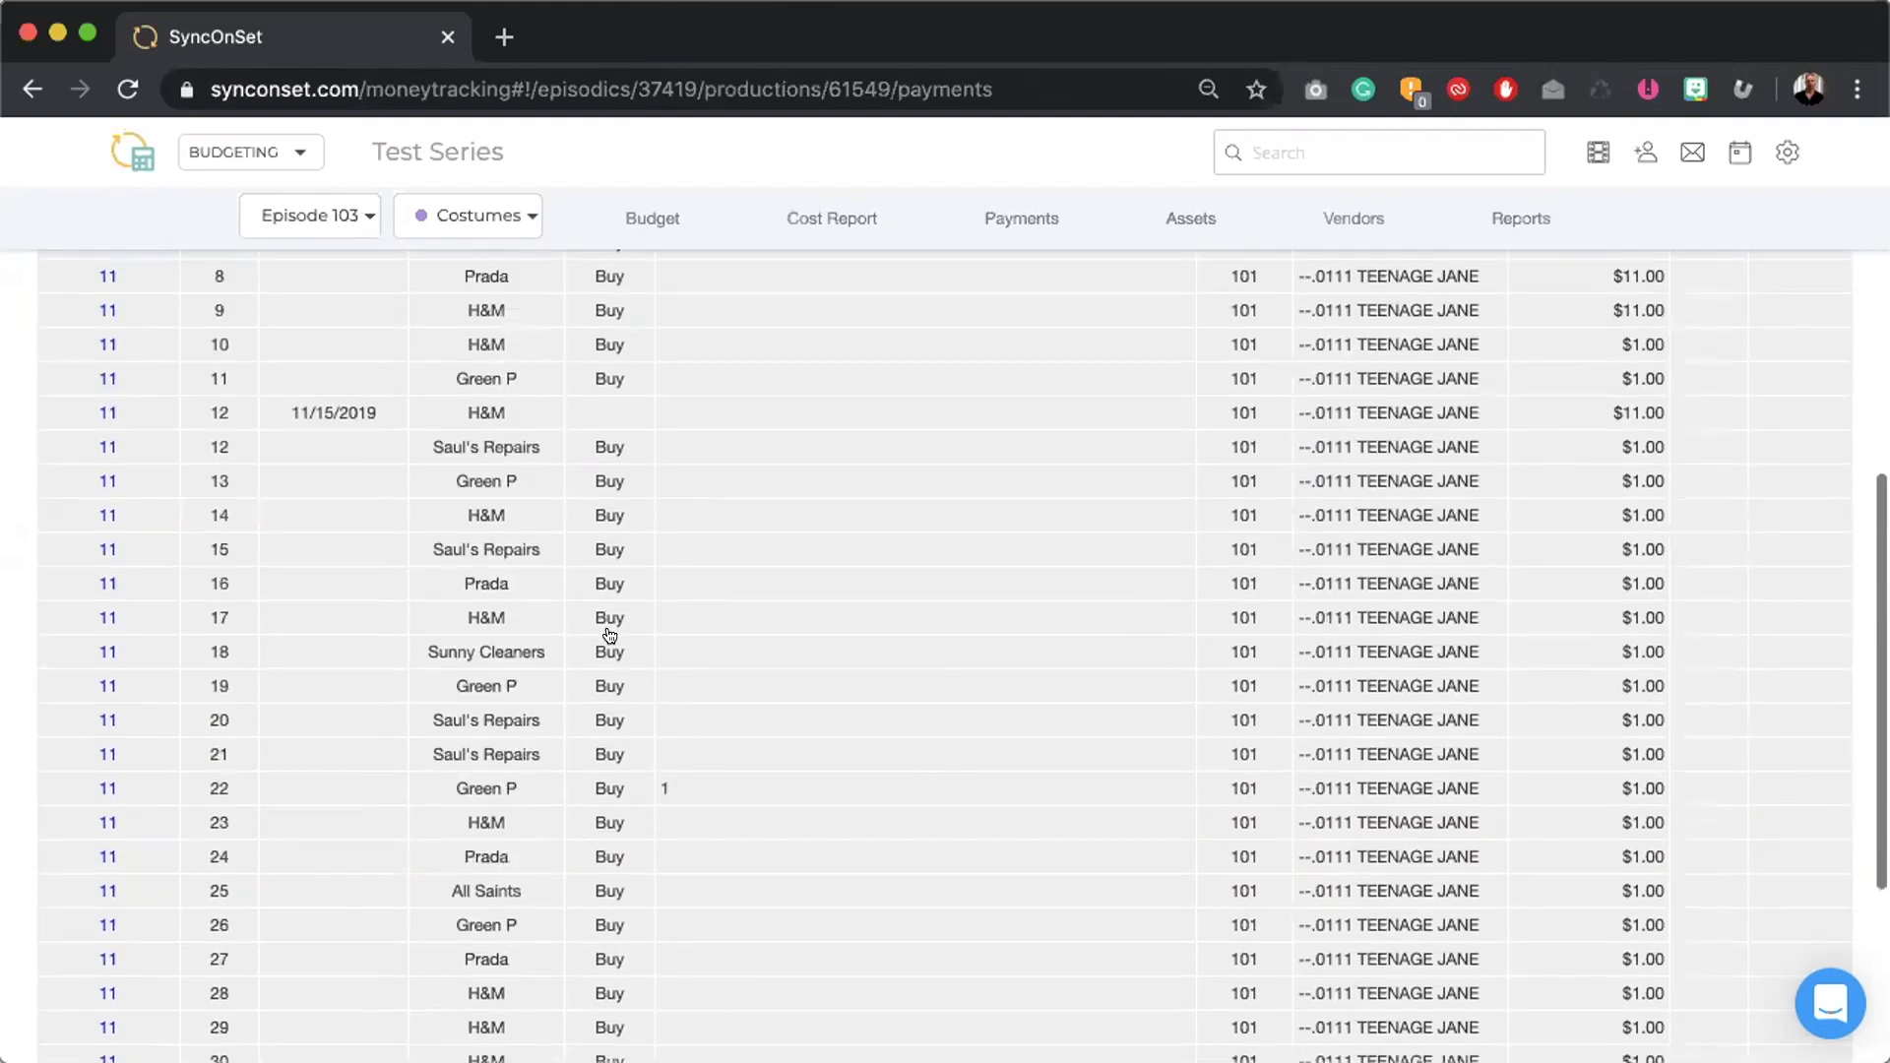
scroll(610, 635, "down", 10)
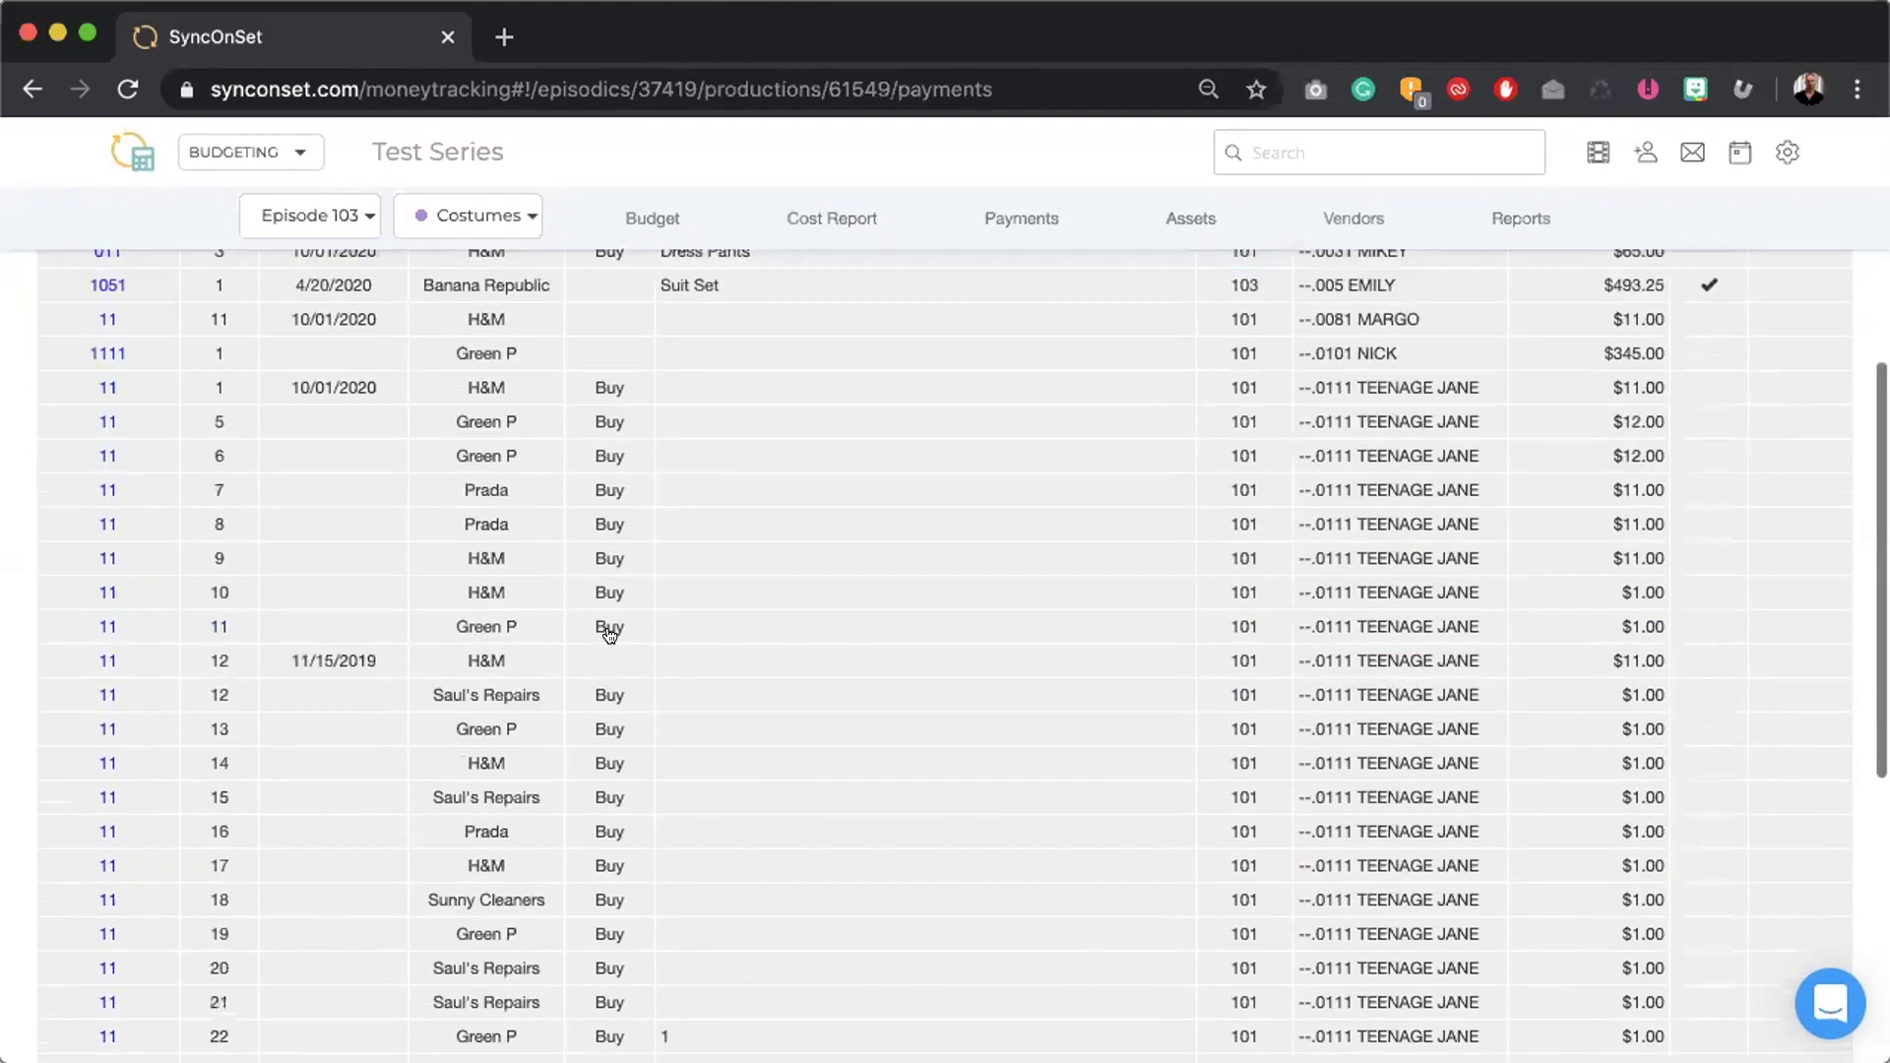
scroll(611, 634, "up", 12)
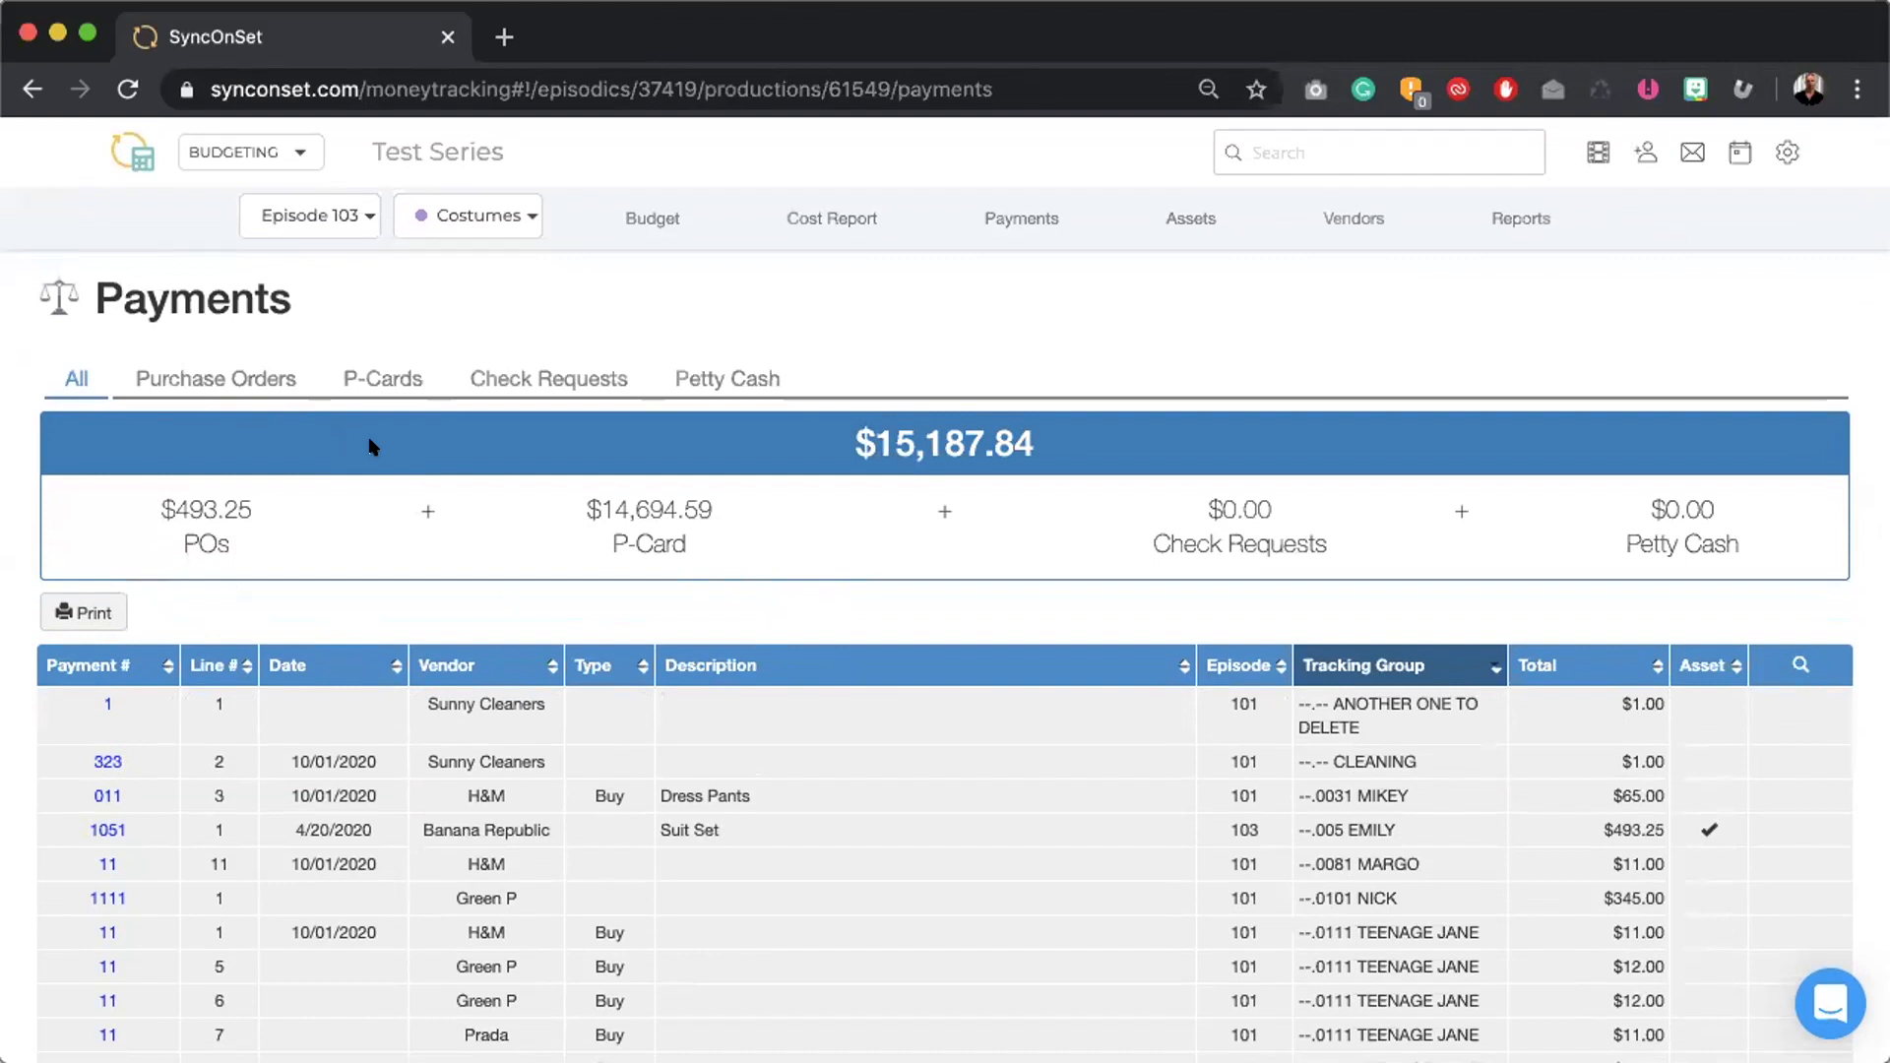
- Create a new purchase order, entering its purchase order number and the date 4/21/20
left_click(206, 378)
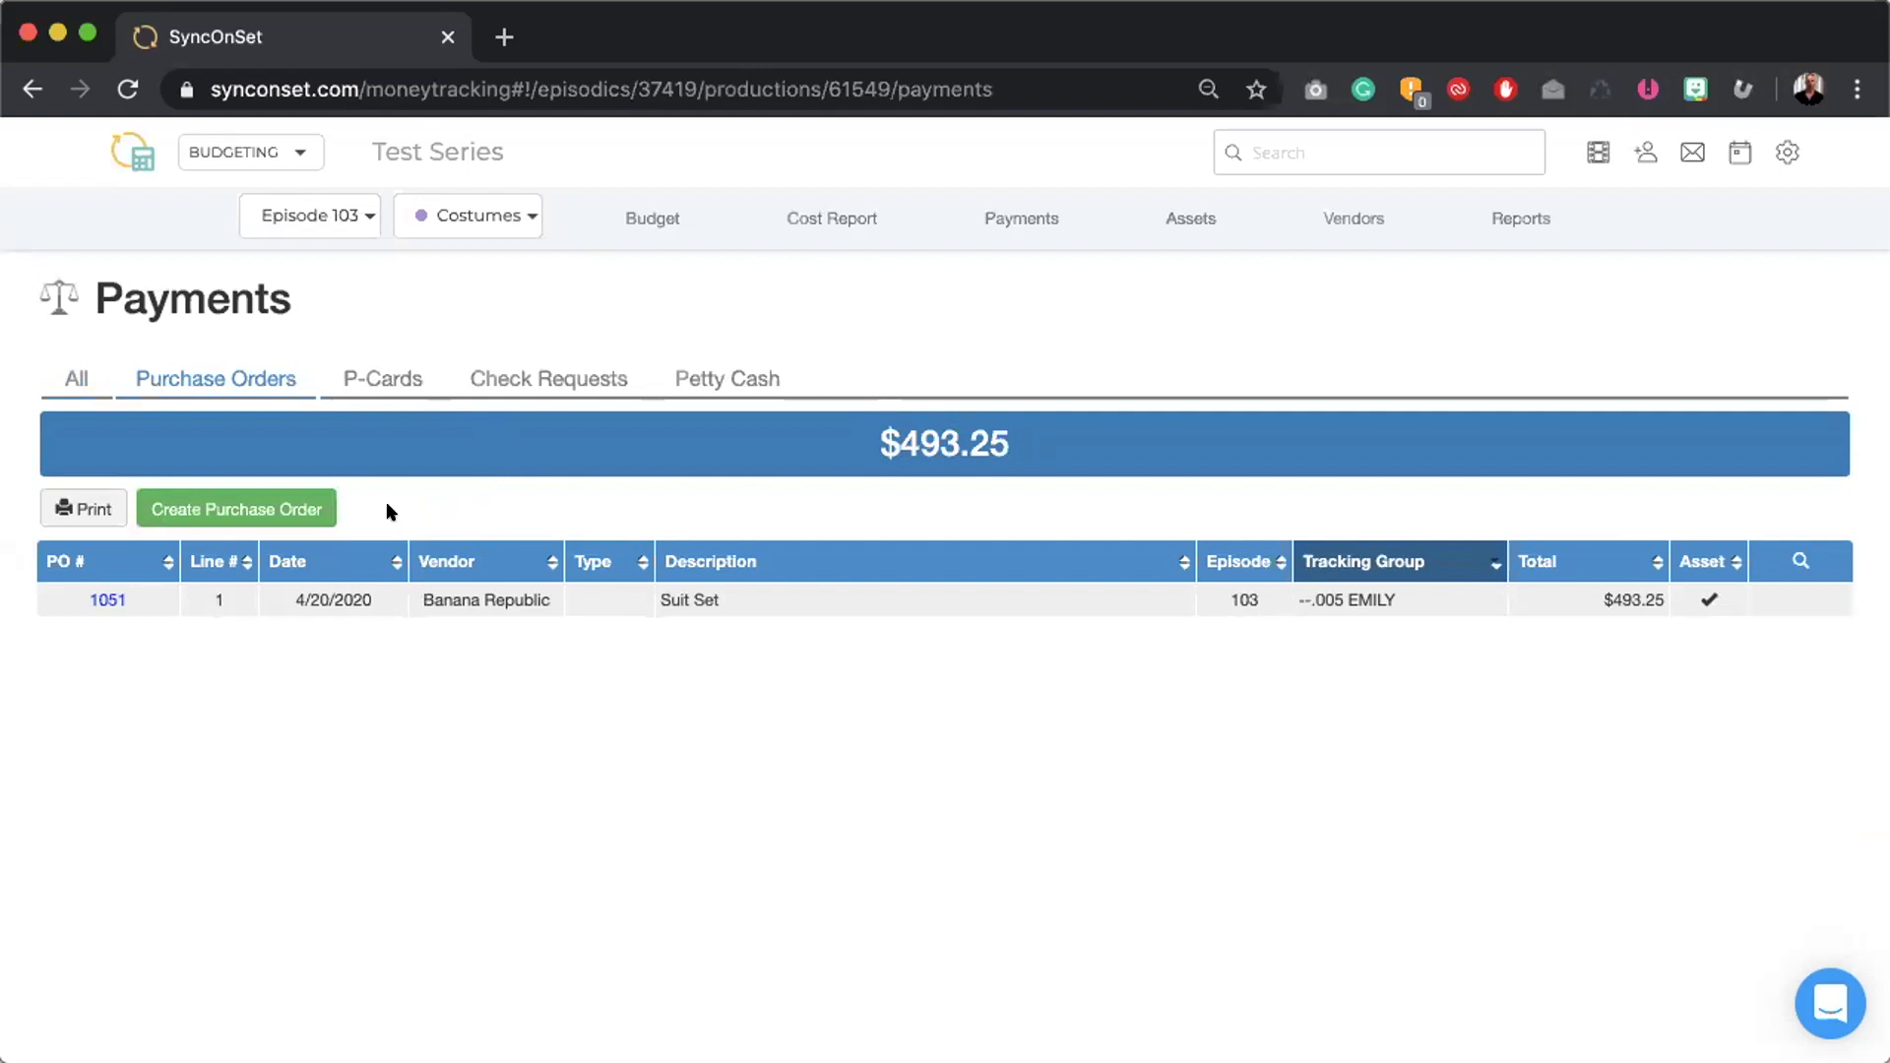
left_click(302, 510)
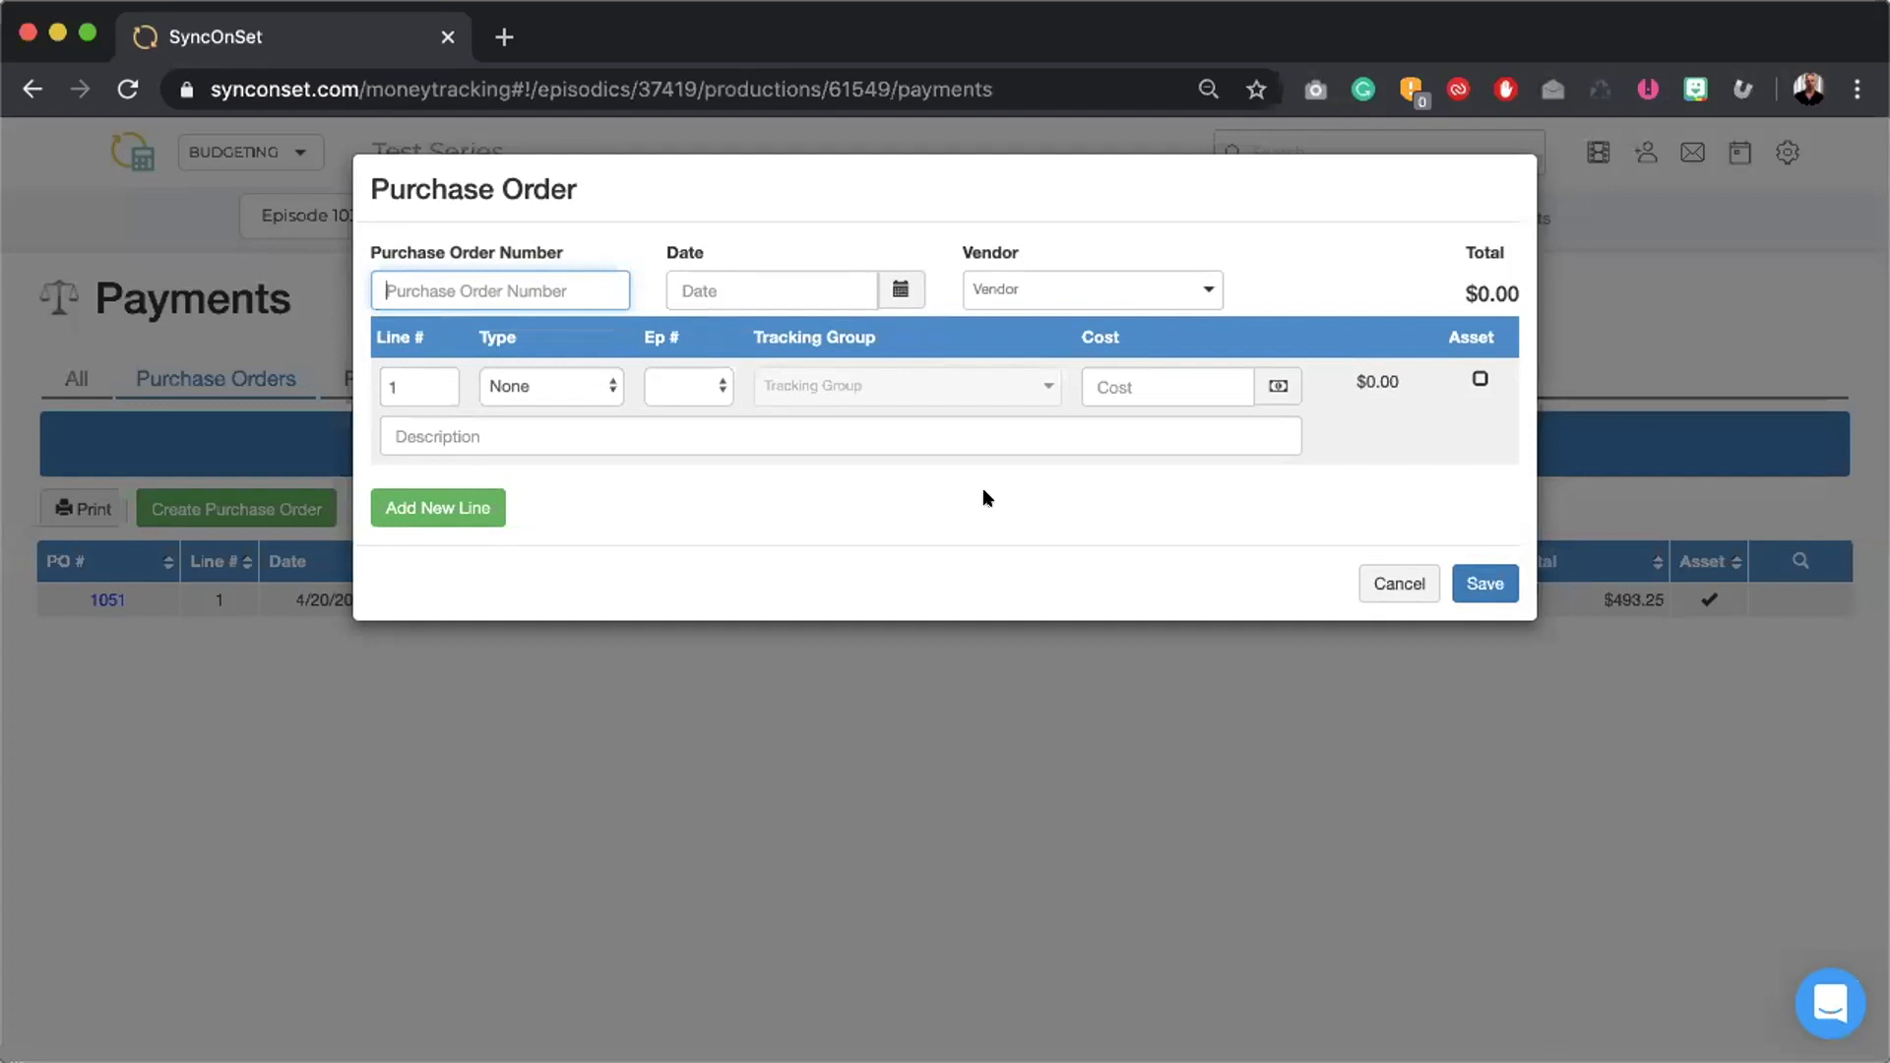
type("4005")
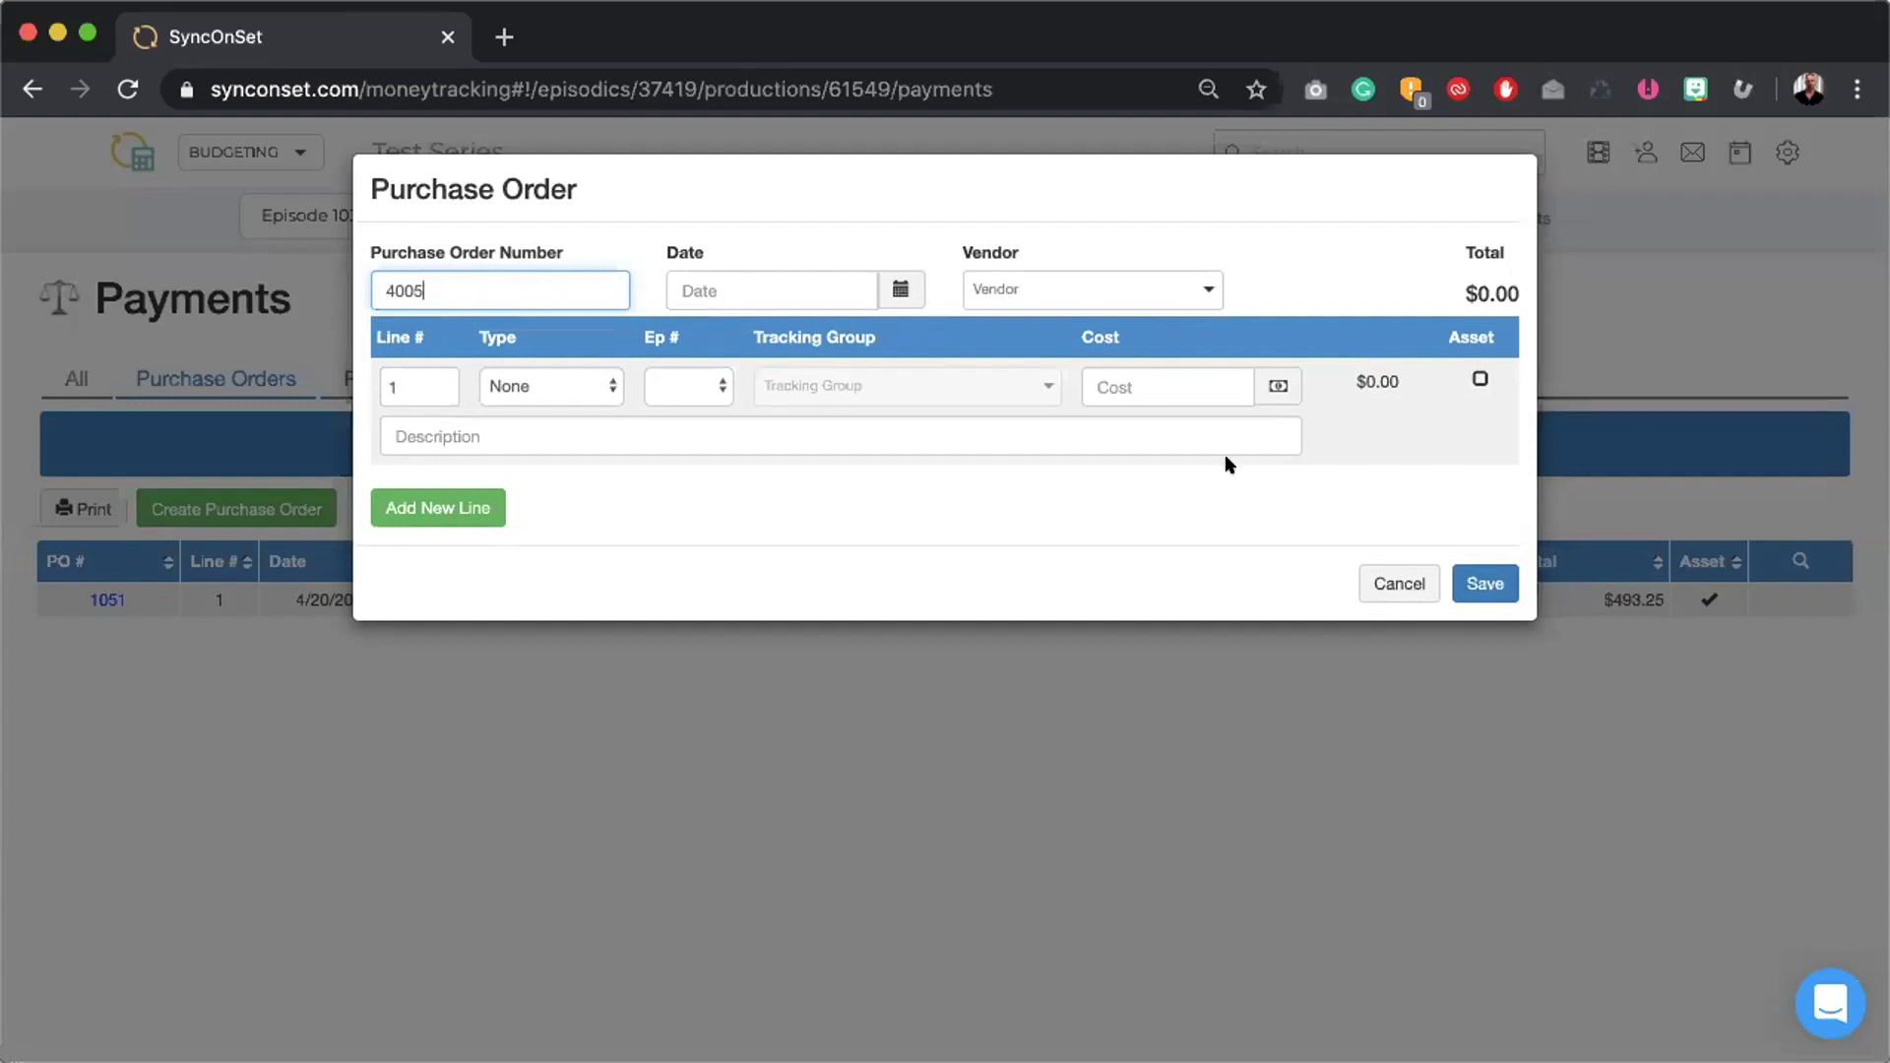
left_click(901, 290)
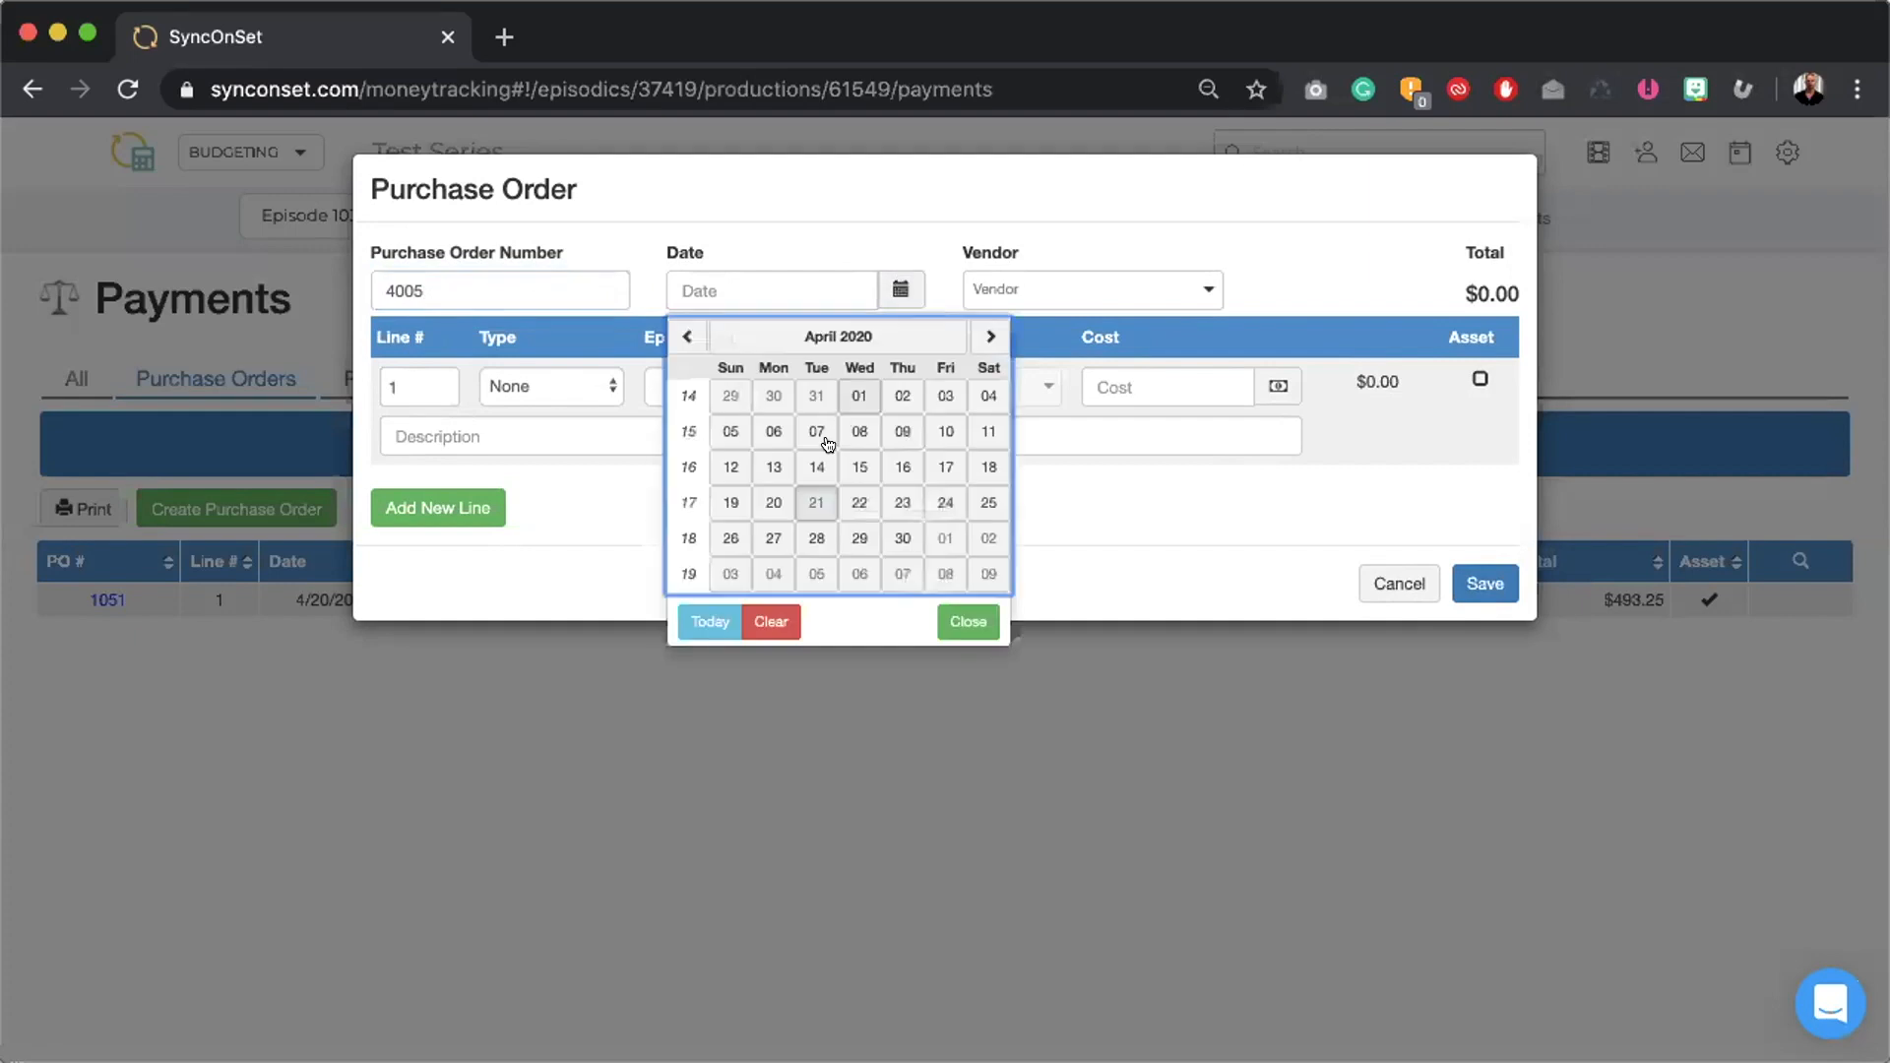
left_click(816, 500)
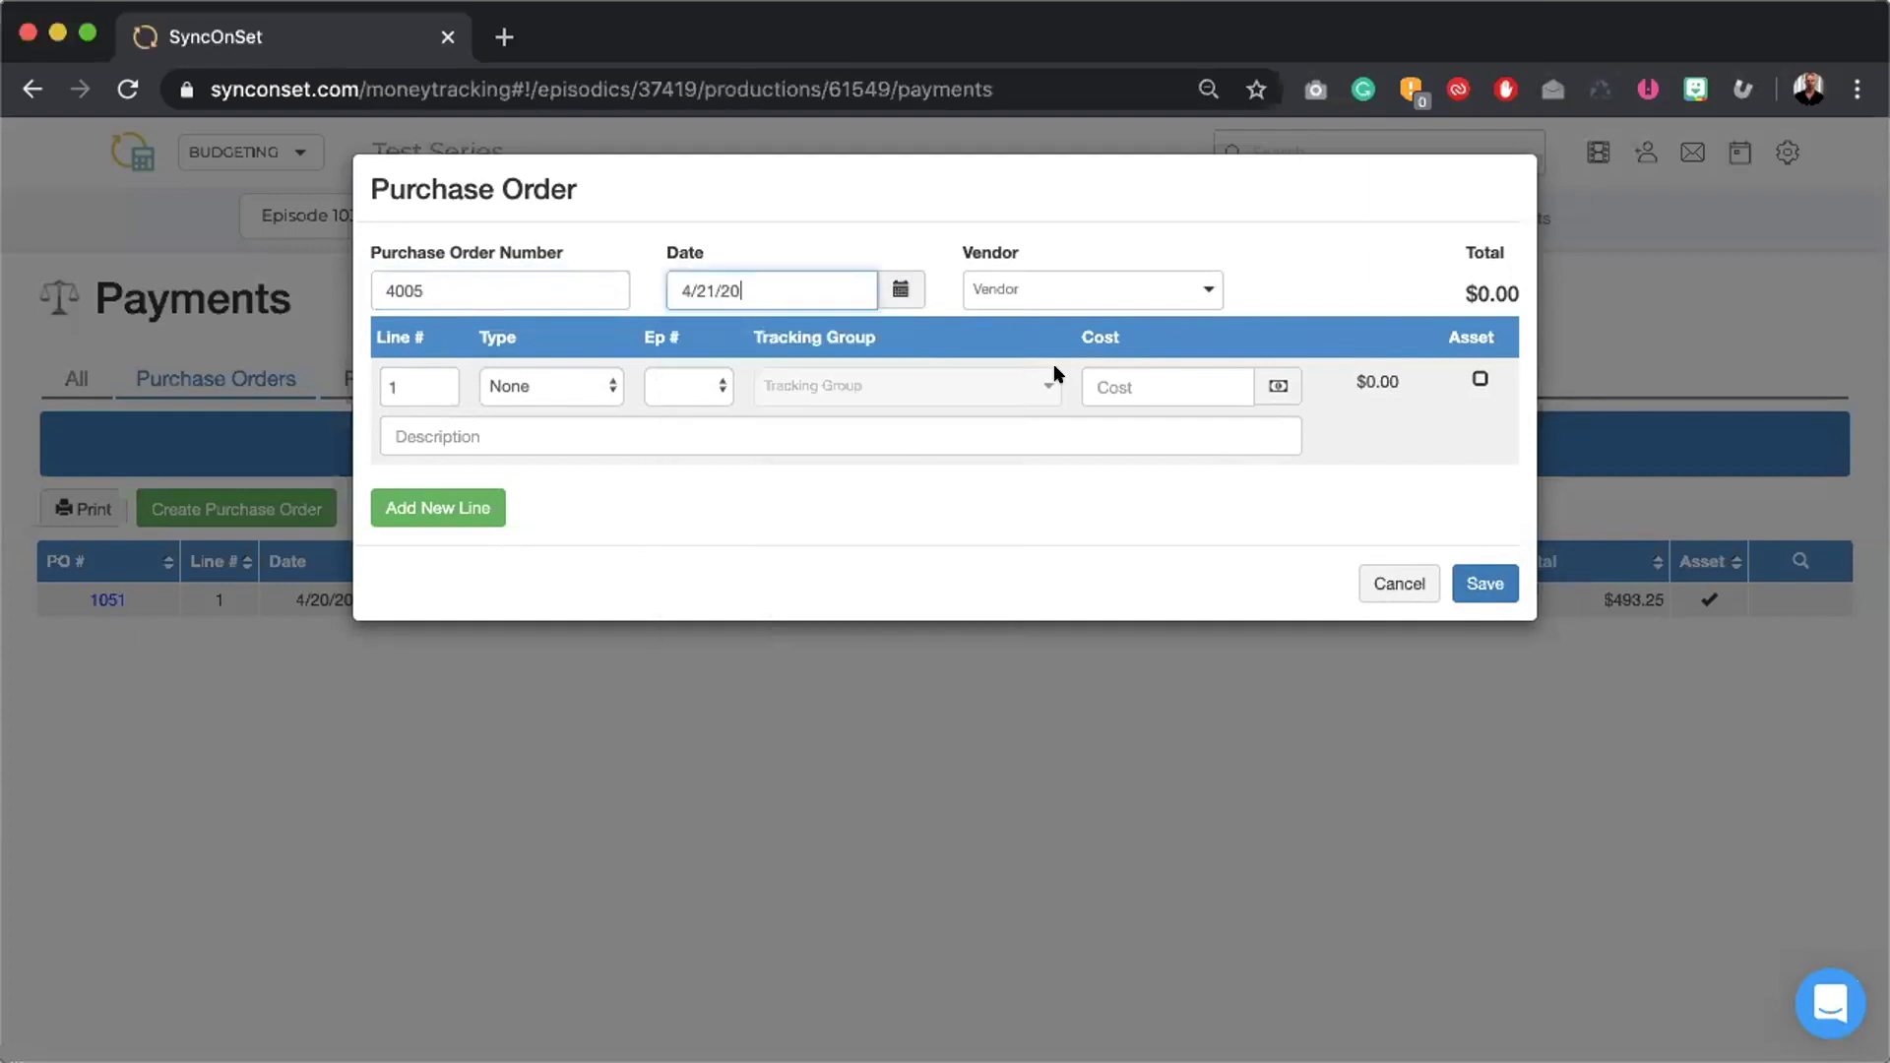
- Add Gap as a new vendor from the purchase order form and choose All Saints as the order's vendor
left_click(1104, 276)
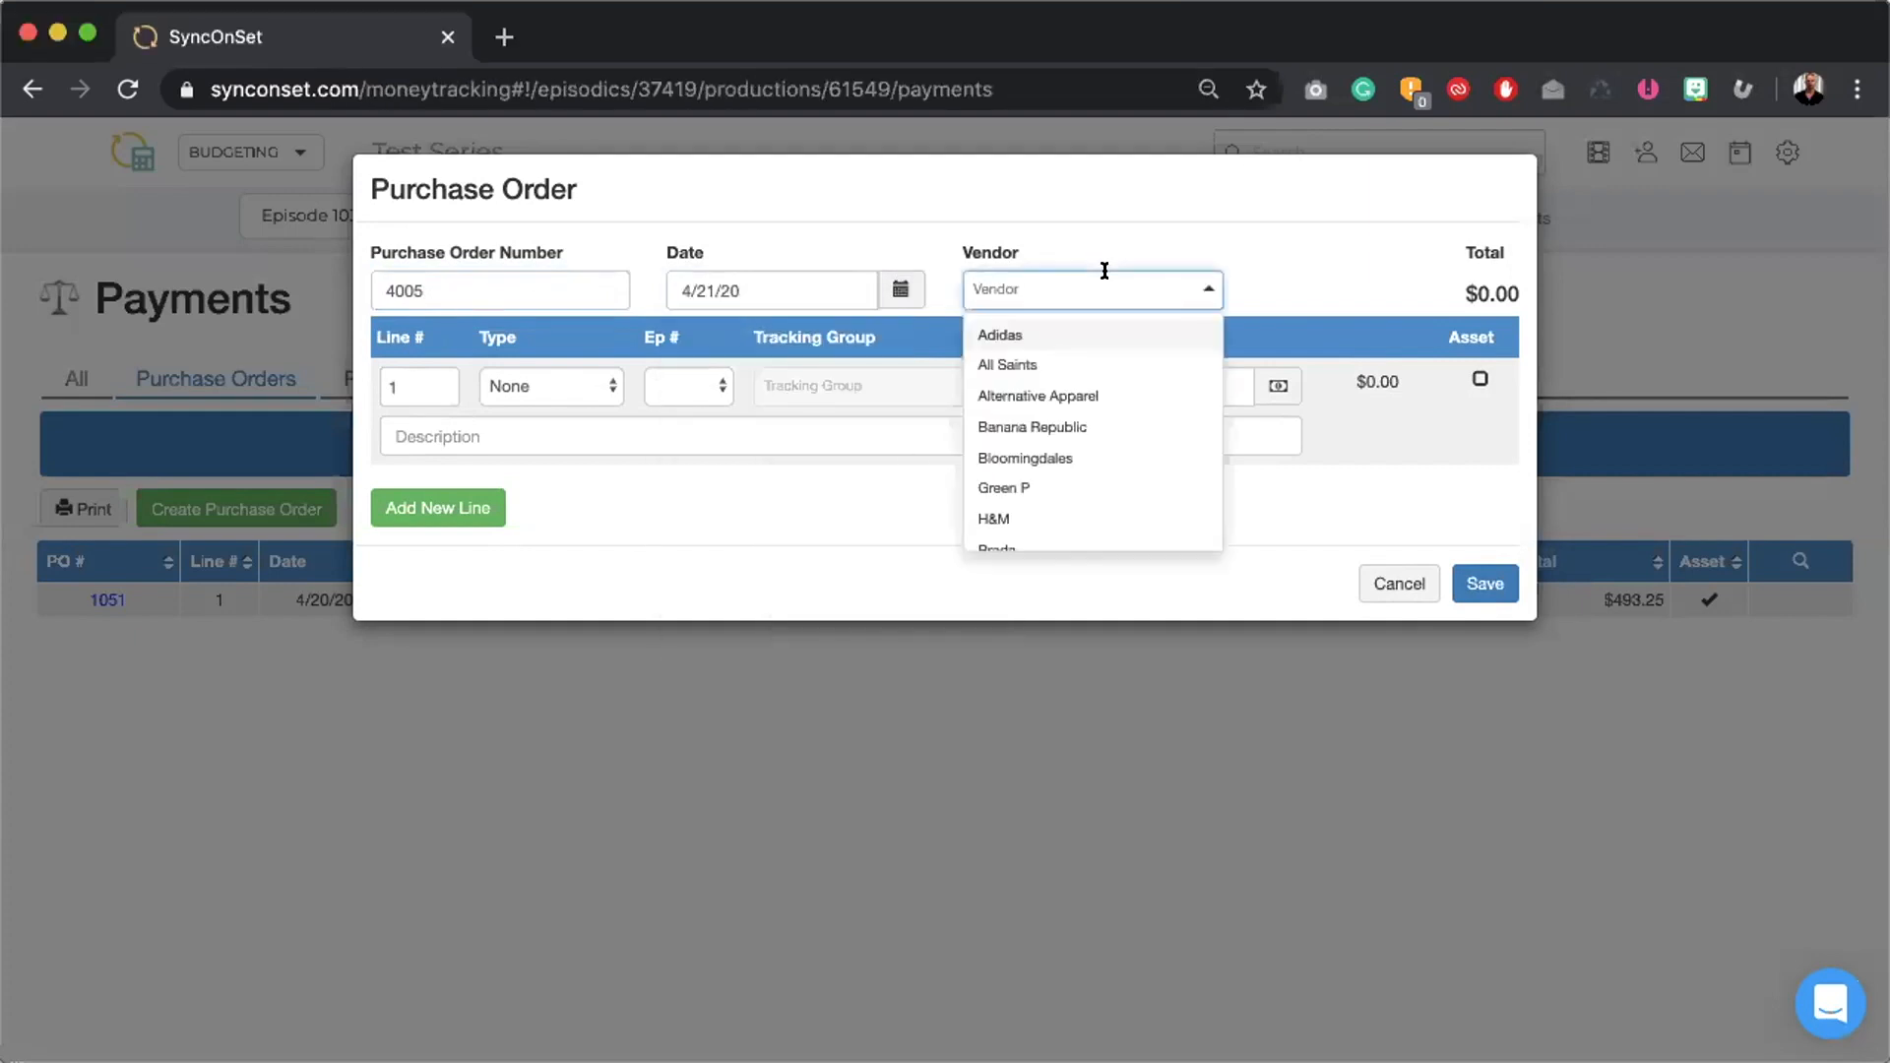
scroll(1049, 463, "down", 3)
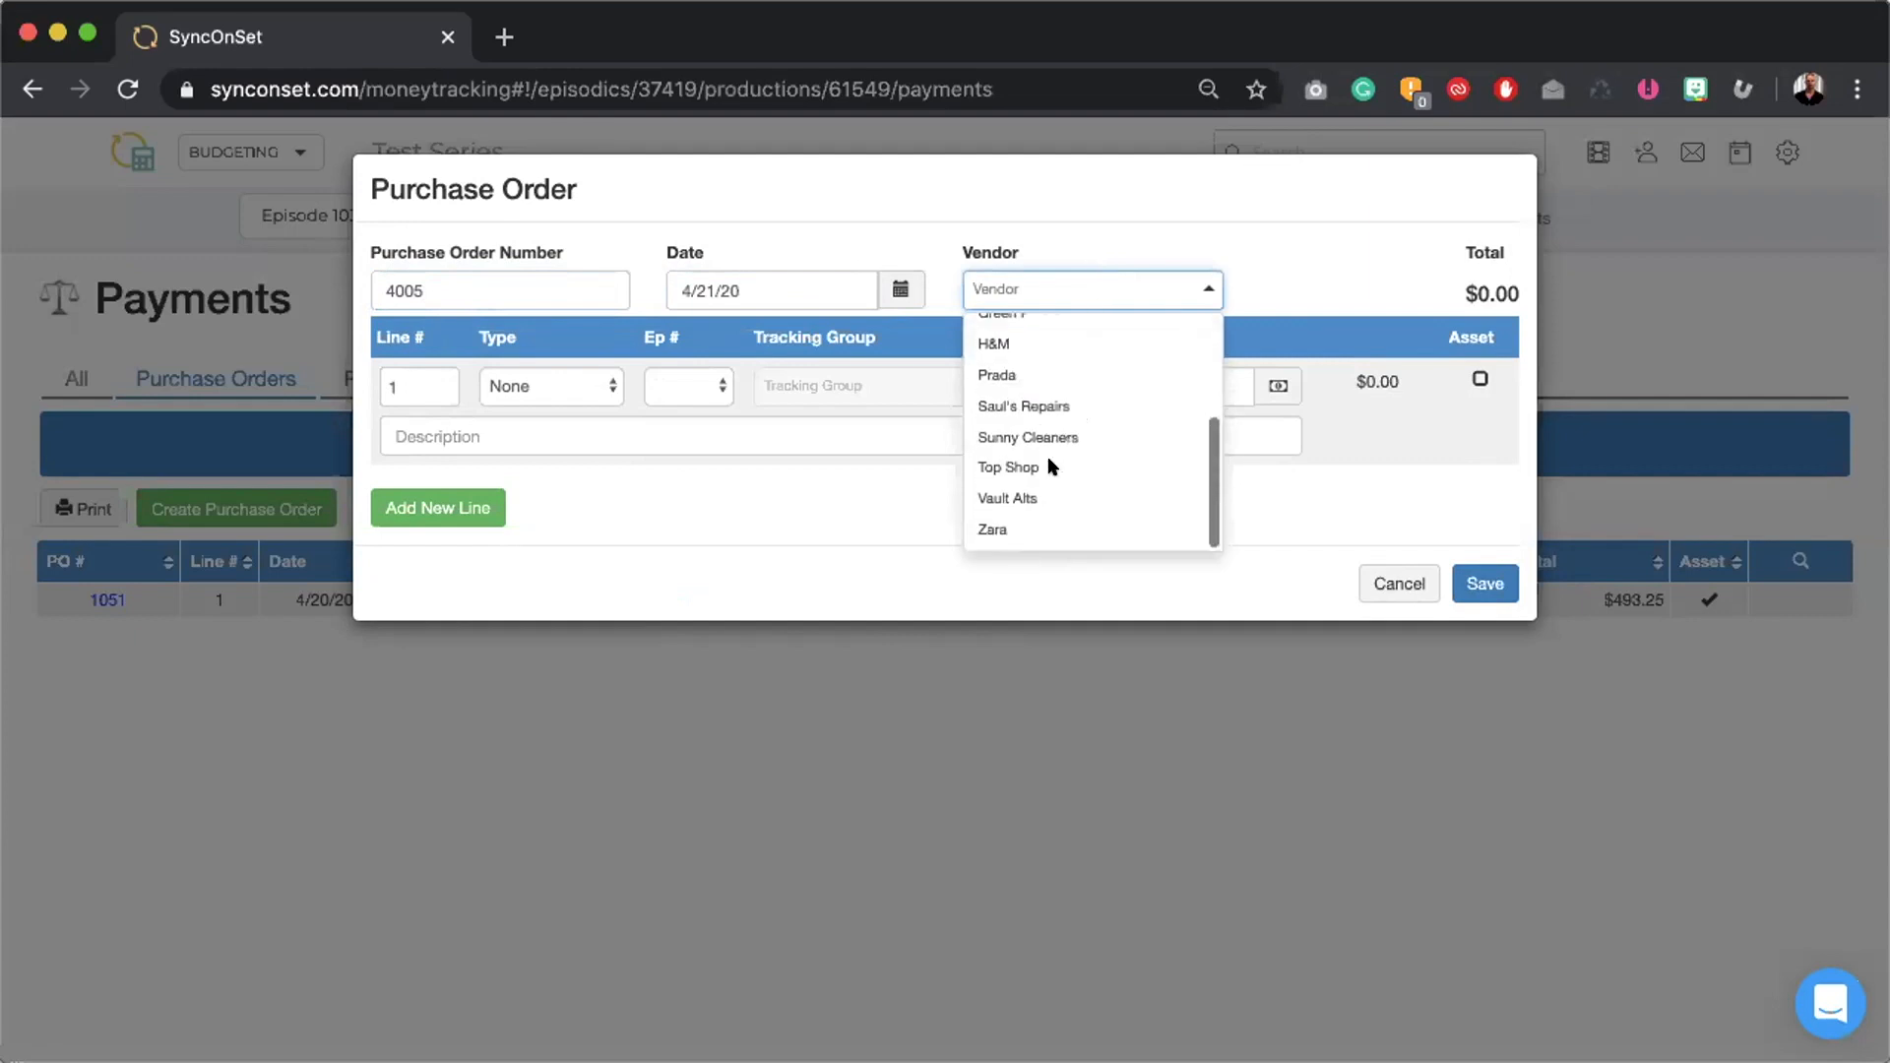
scroll(1052, 466, "up", 1)
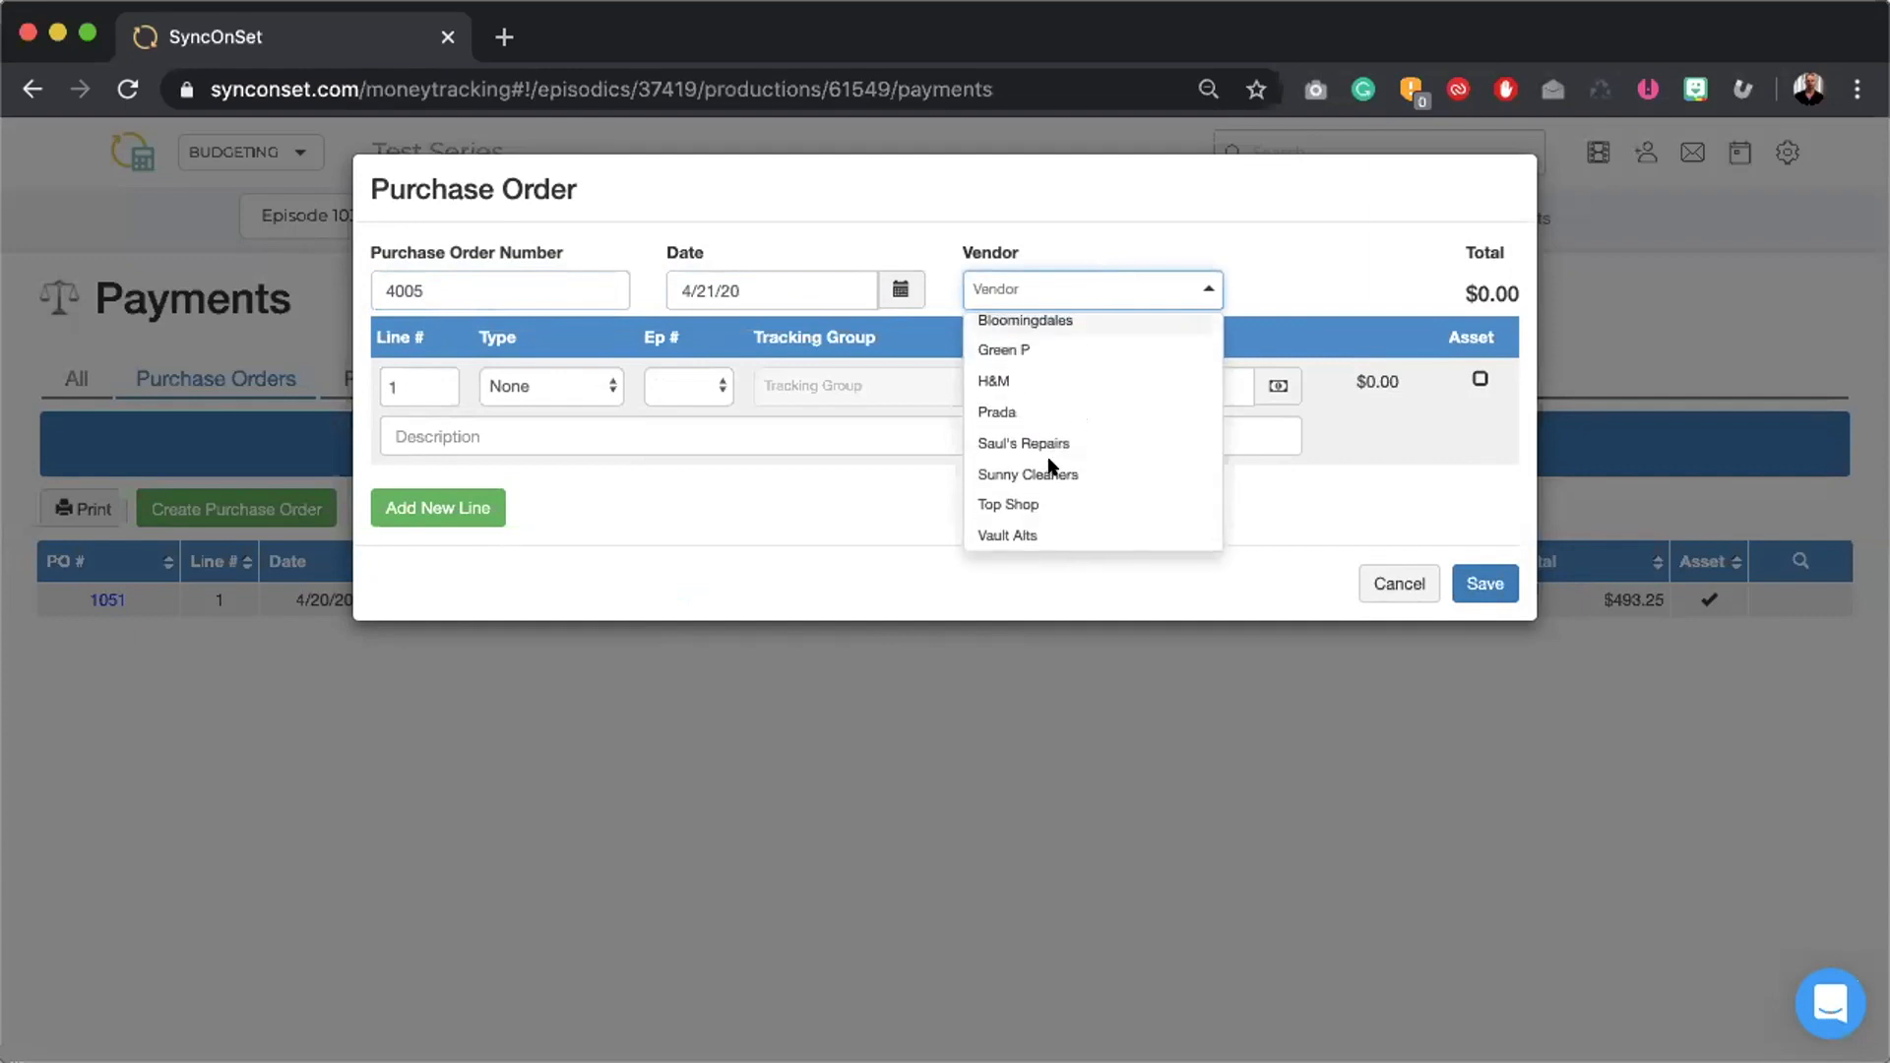
scroll(1051, 467, "down", 1)
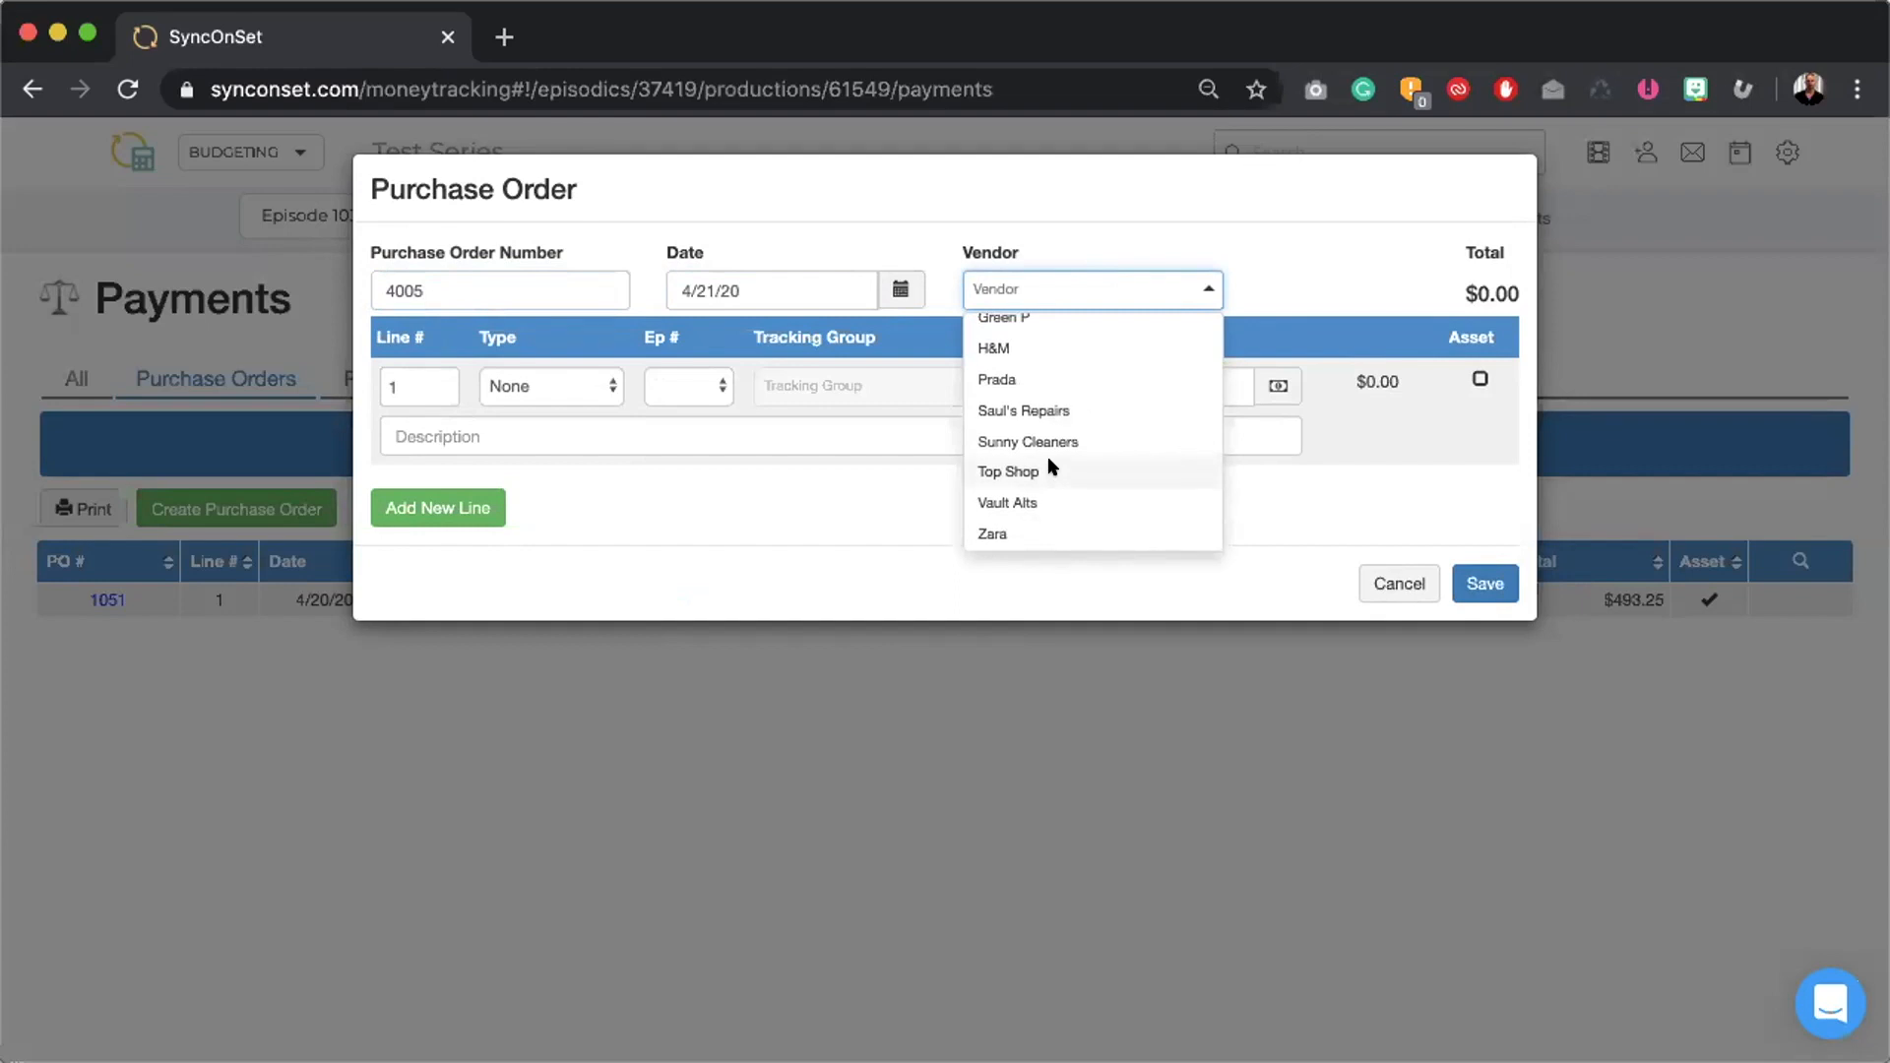
scroll(1049, 467, "up", 3)
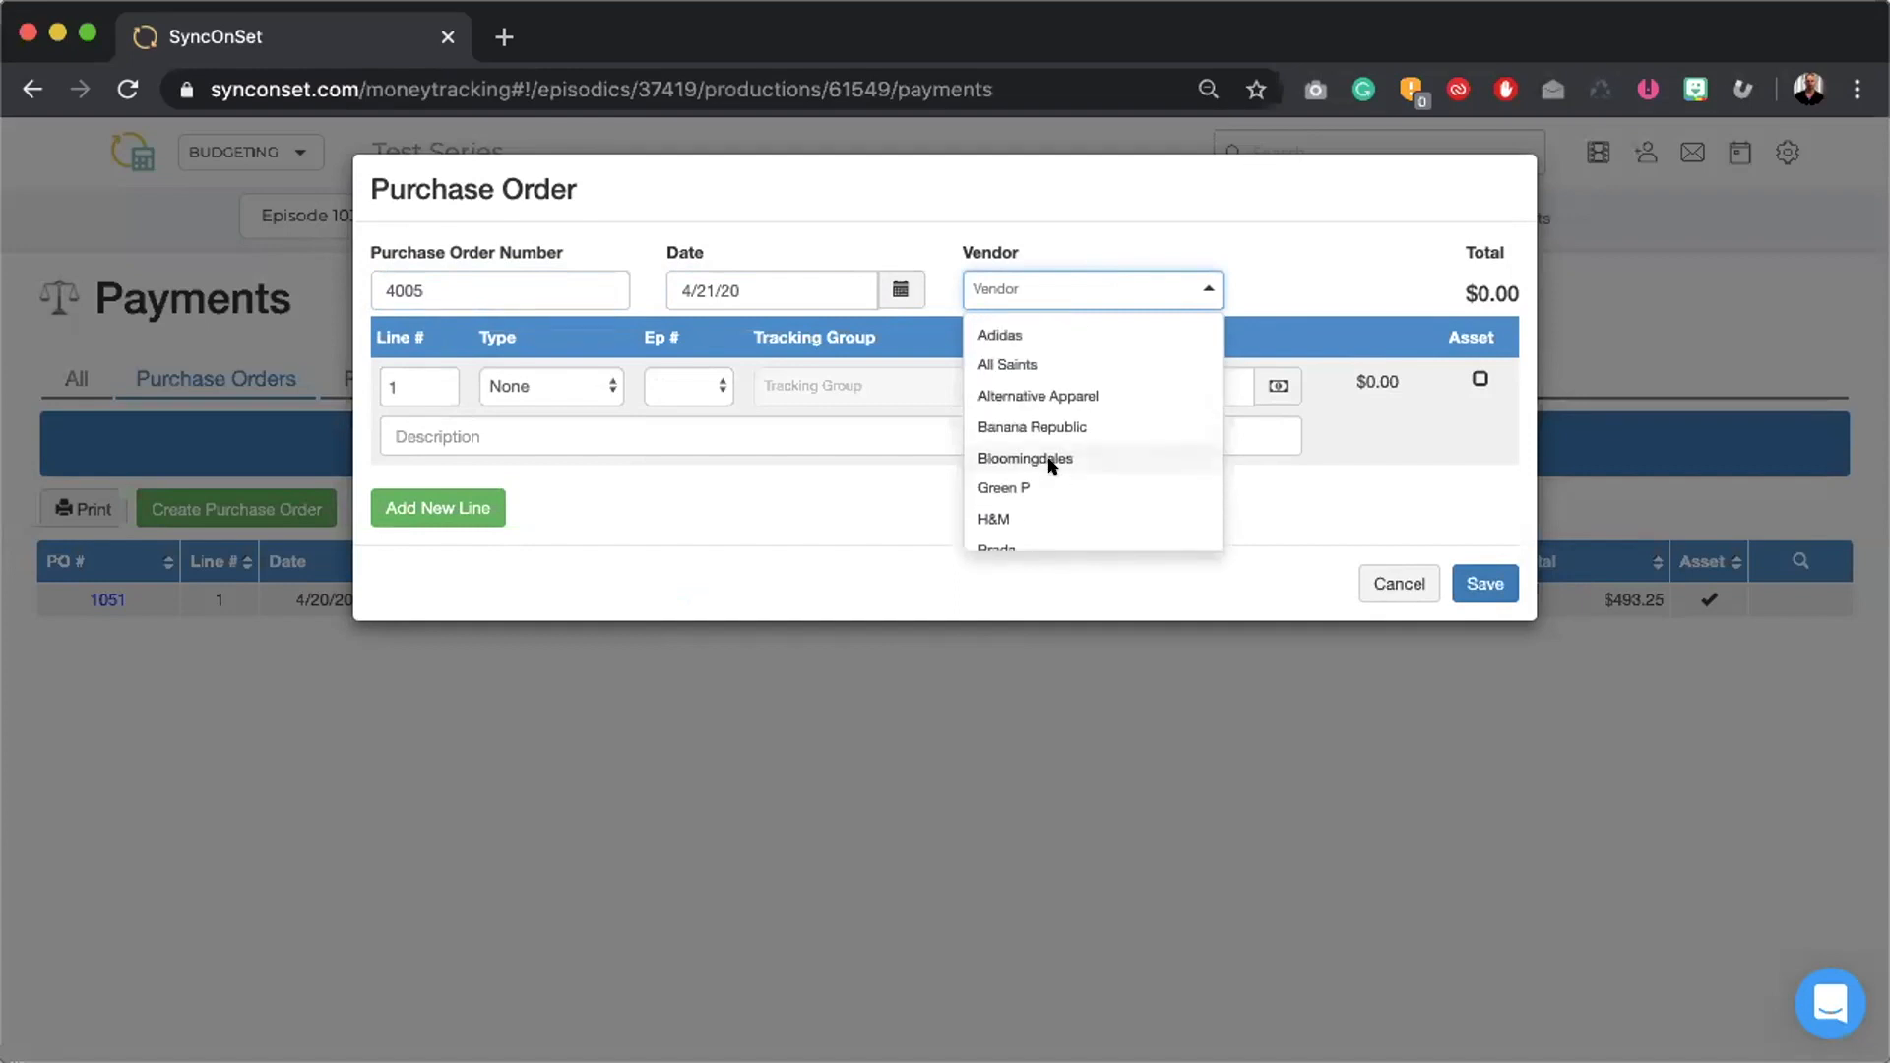
type("Gap")
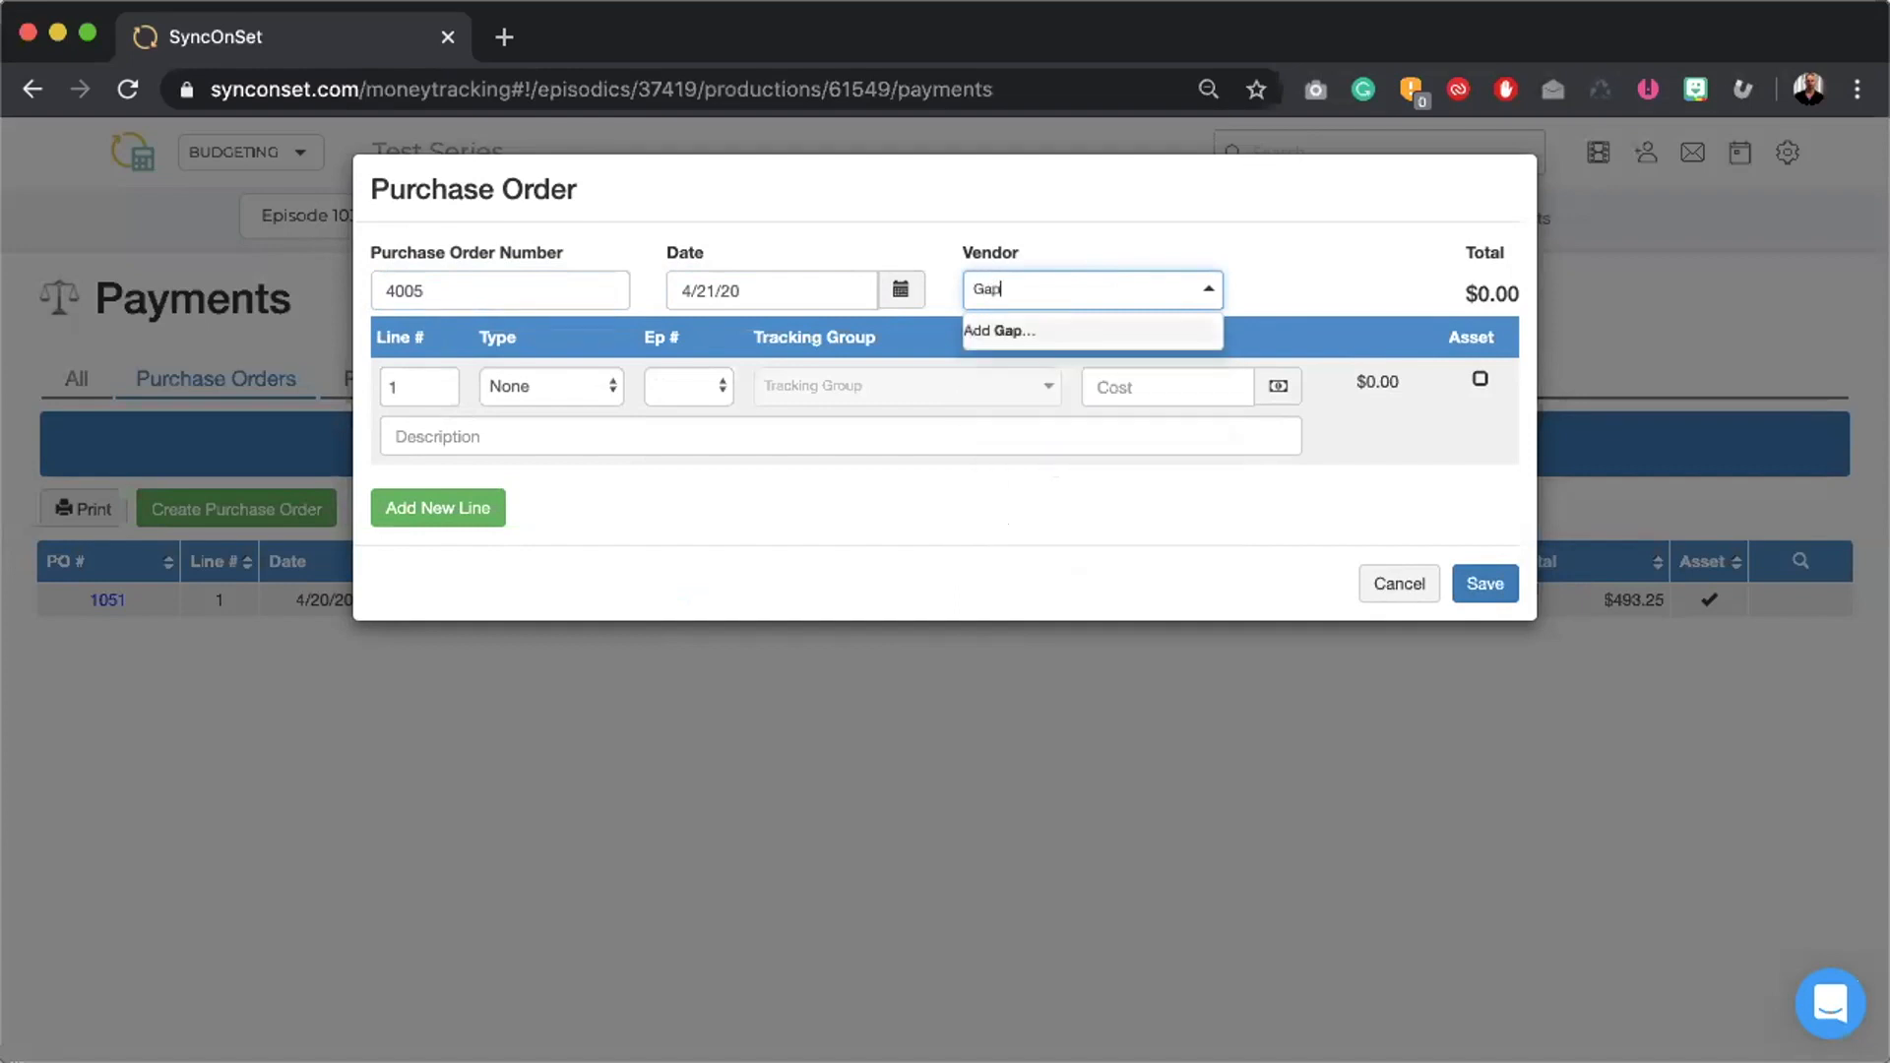
left_click(1065, 329)
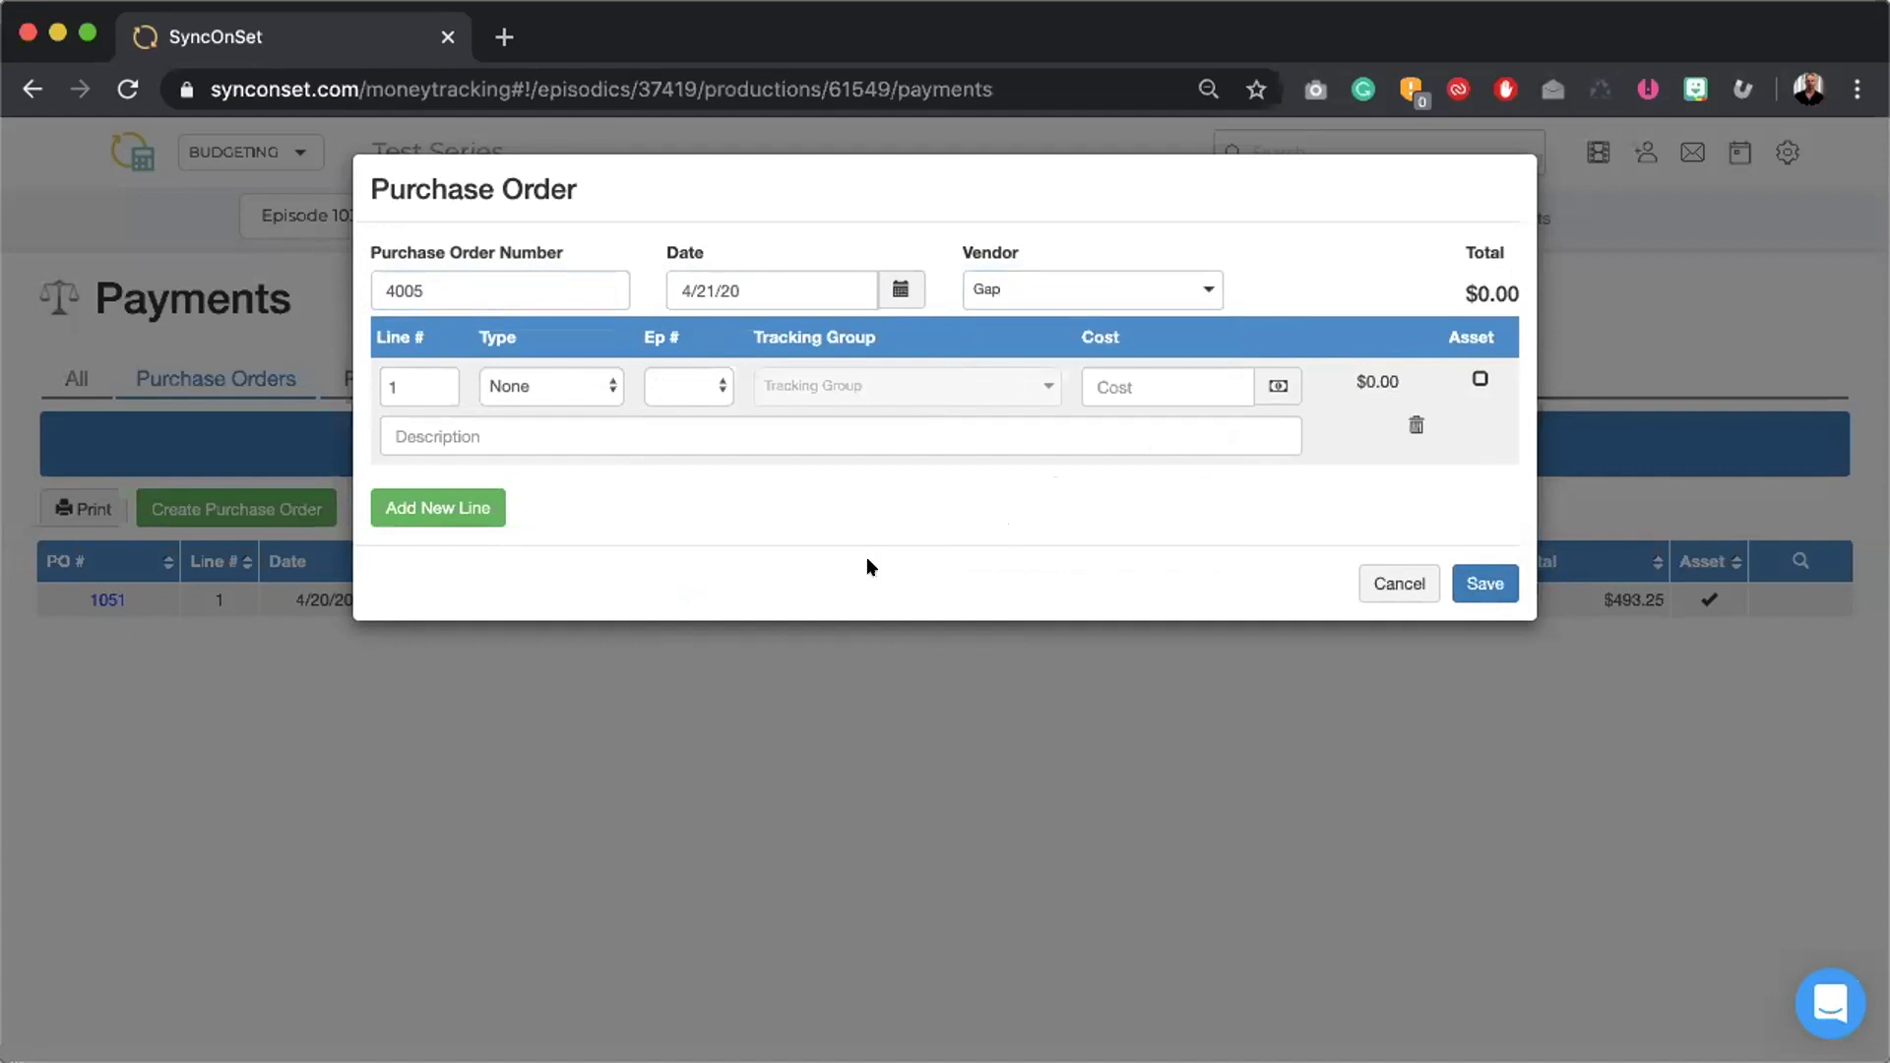
left_click(997, 286)
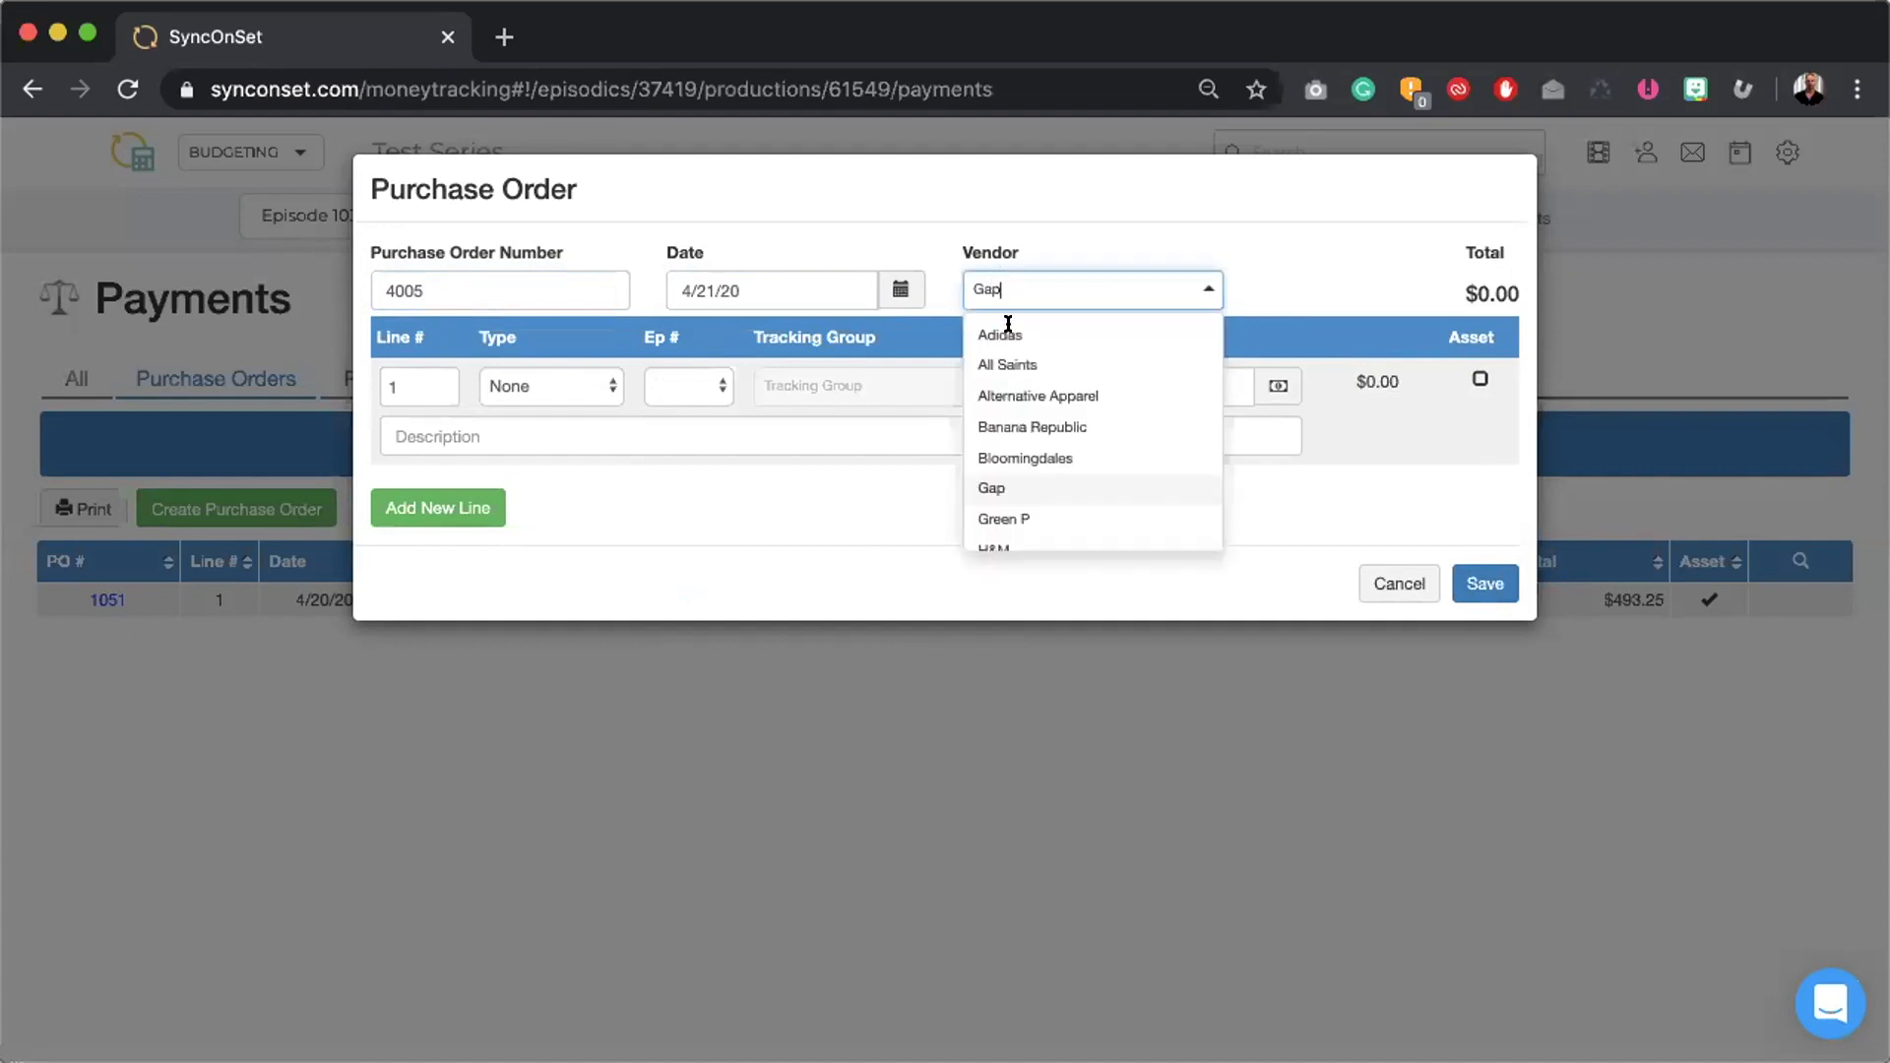
left_click(1014, 365)
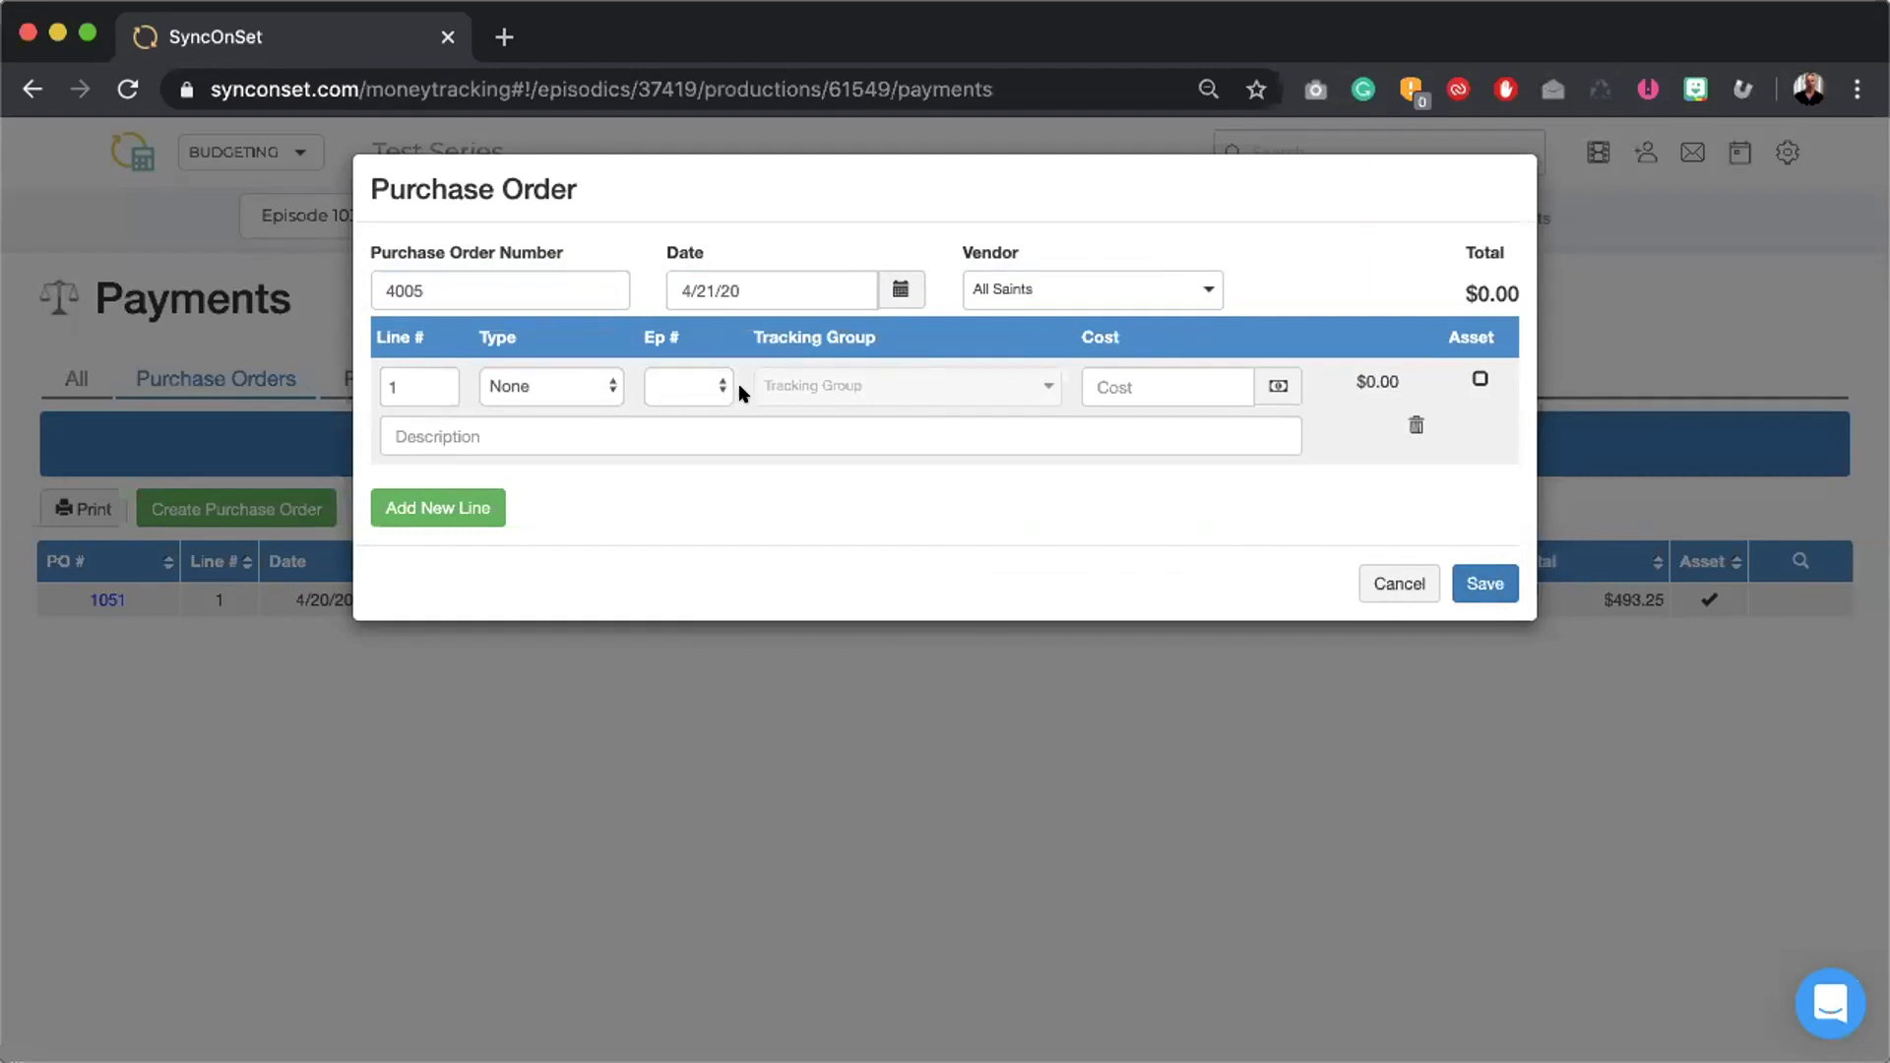
- Assign line 1 of the purchase order to episode 103 and tracking group --.001, leaving its type as None
left_click(558, 386)
left_click(558, 393)
left_click(686, 388)
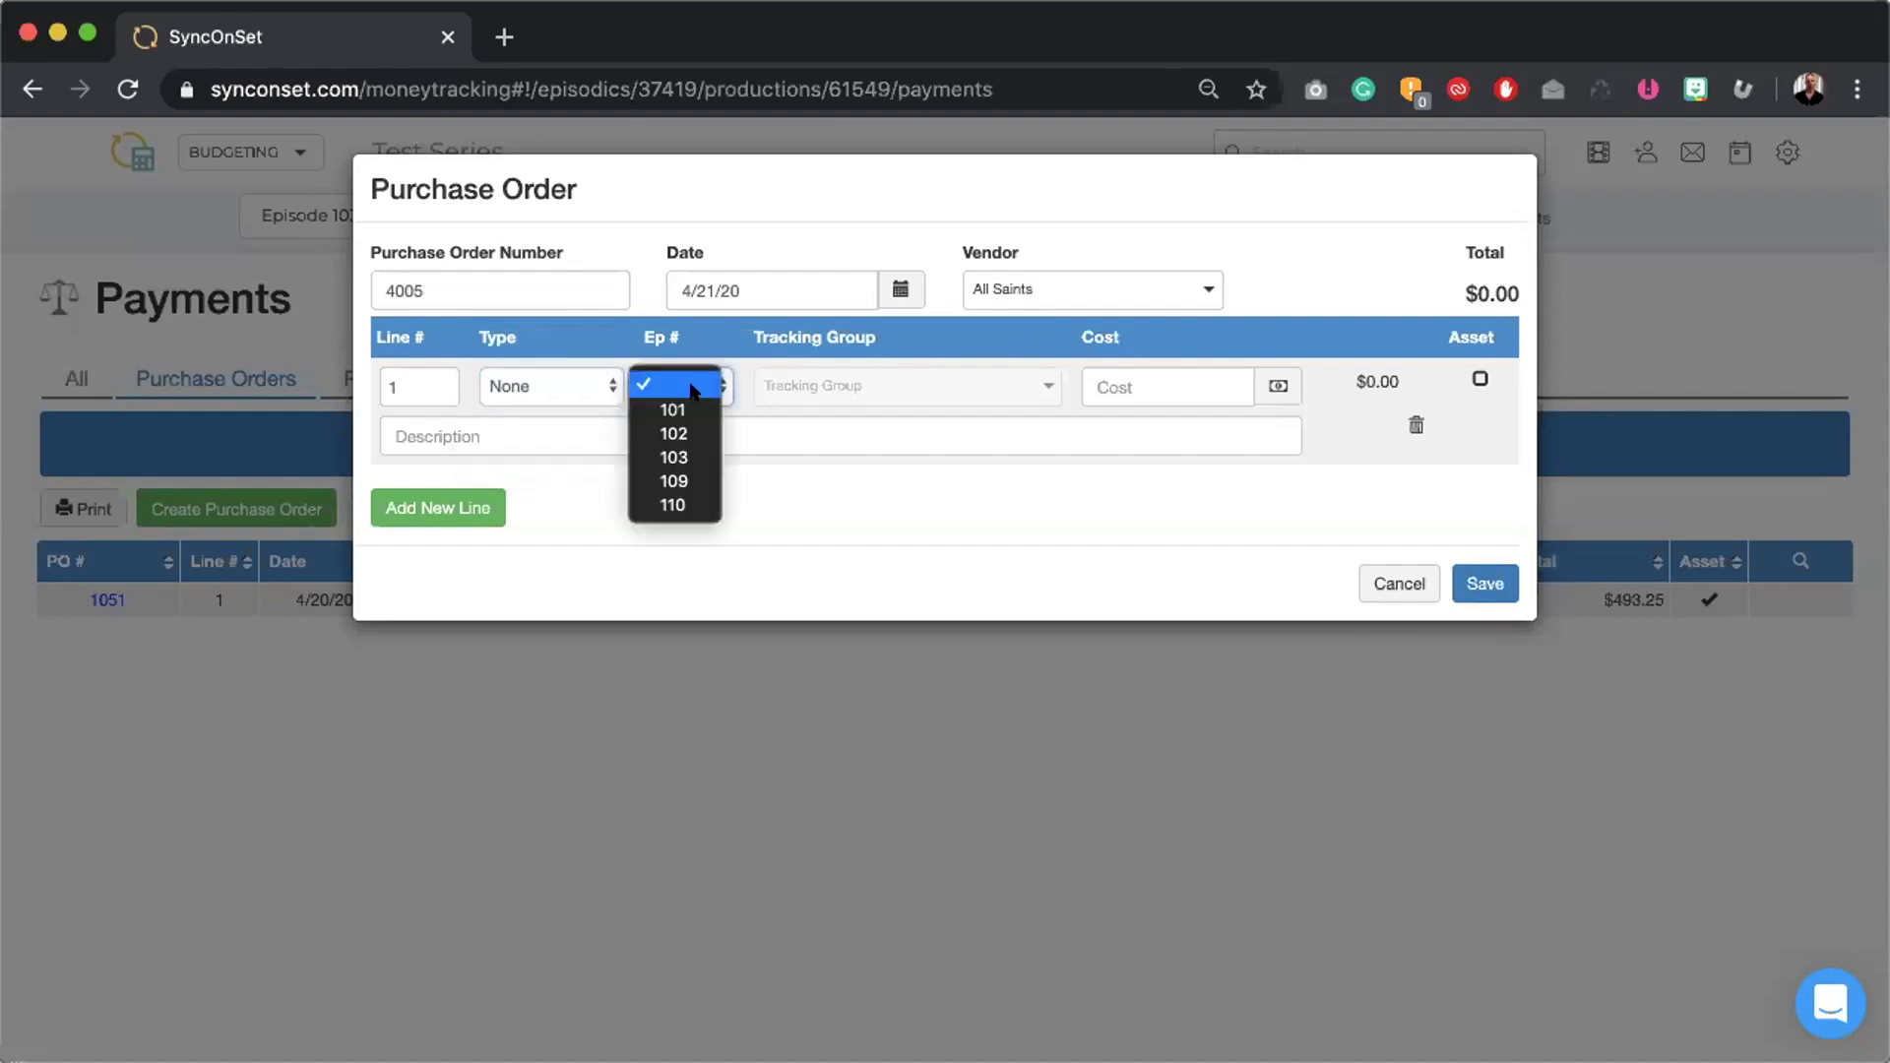
left_click(681, 455)
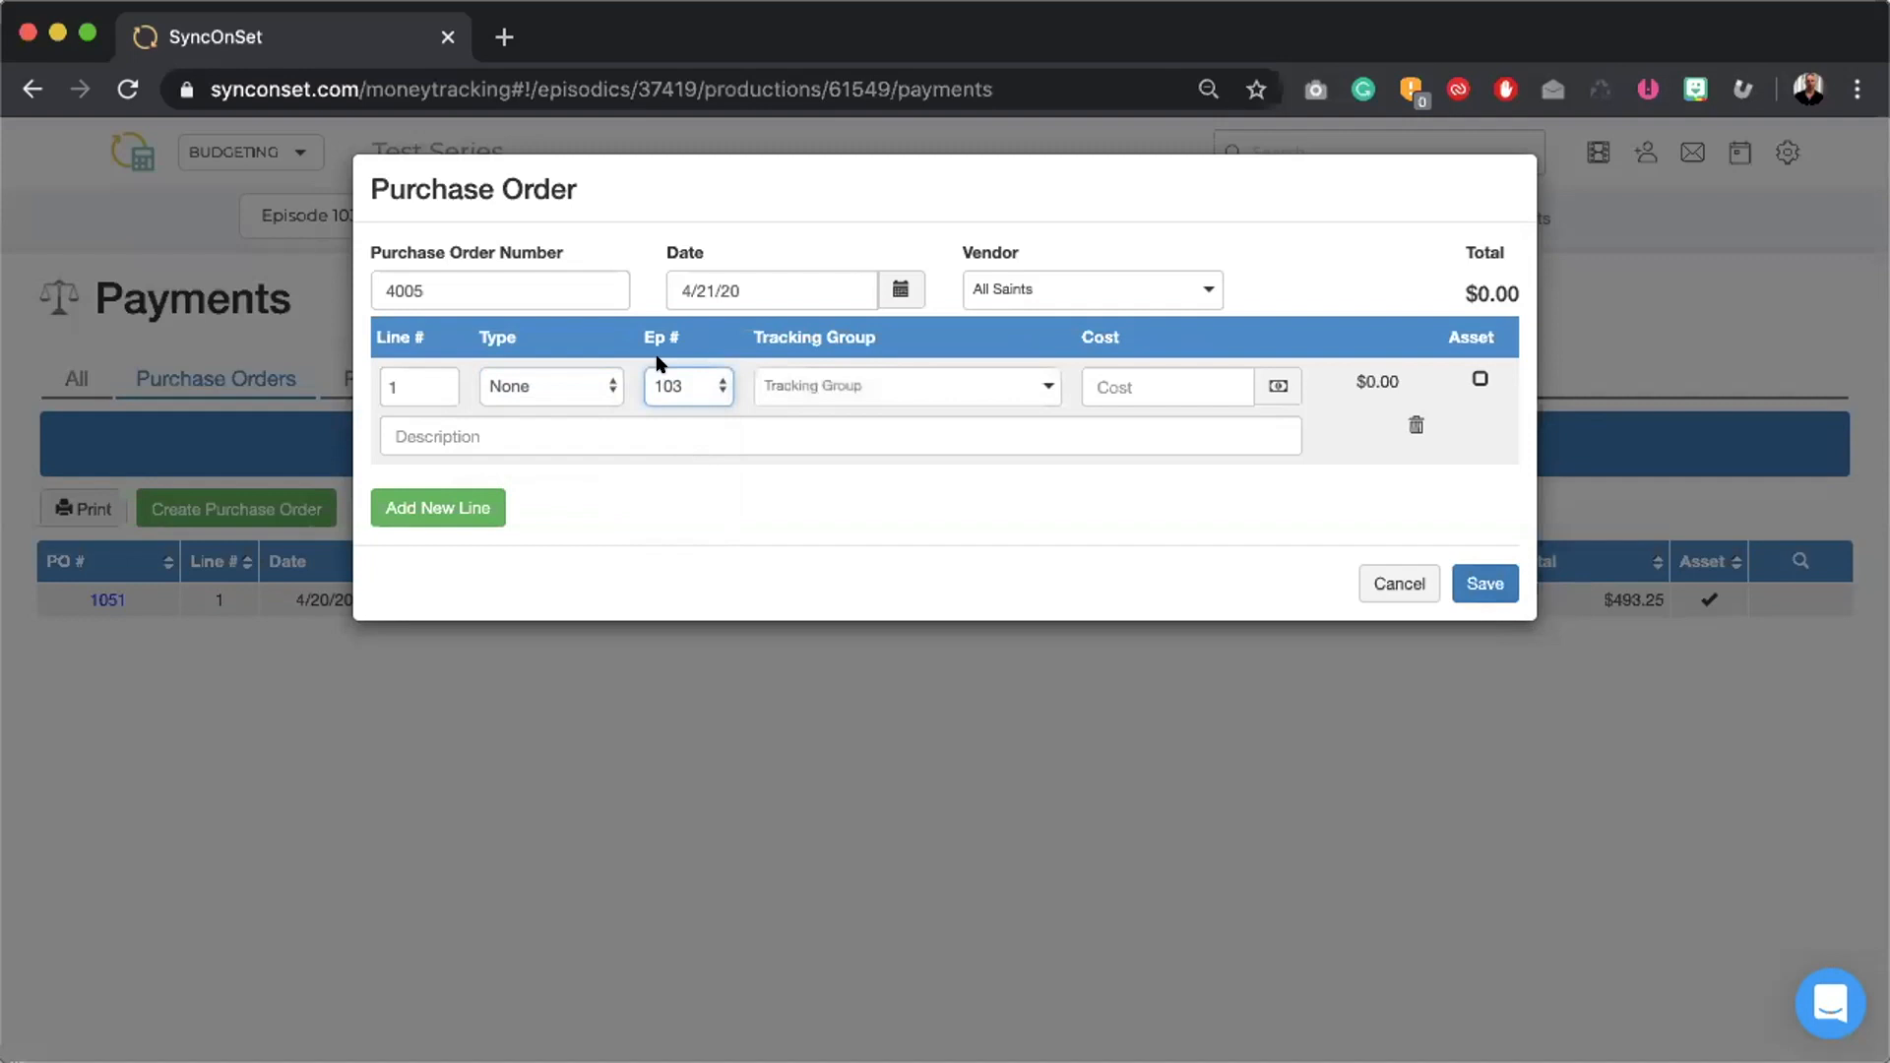
left_click(841, 384)
scroll(838, 430, "down", 1)
scroll(839, 434, "up", 1)
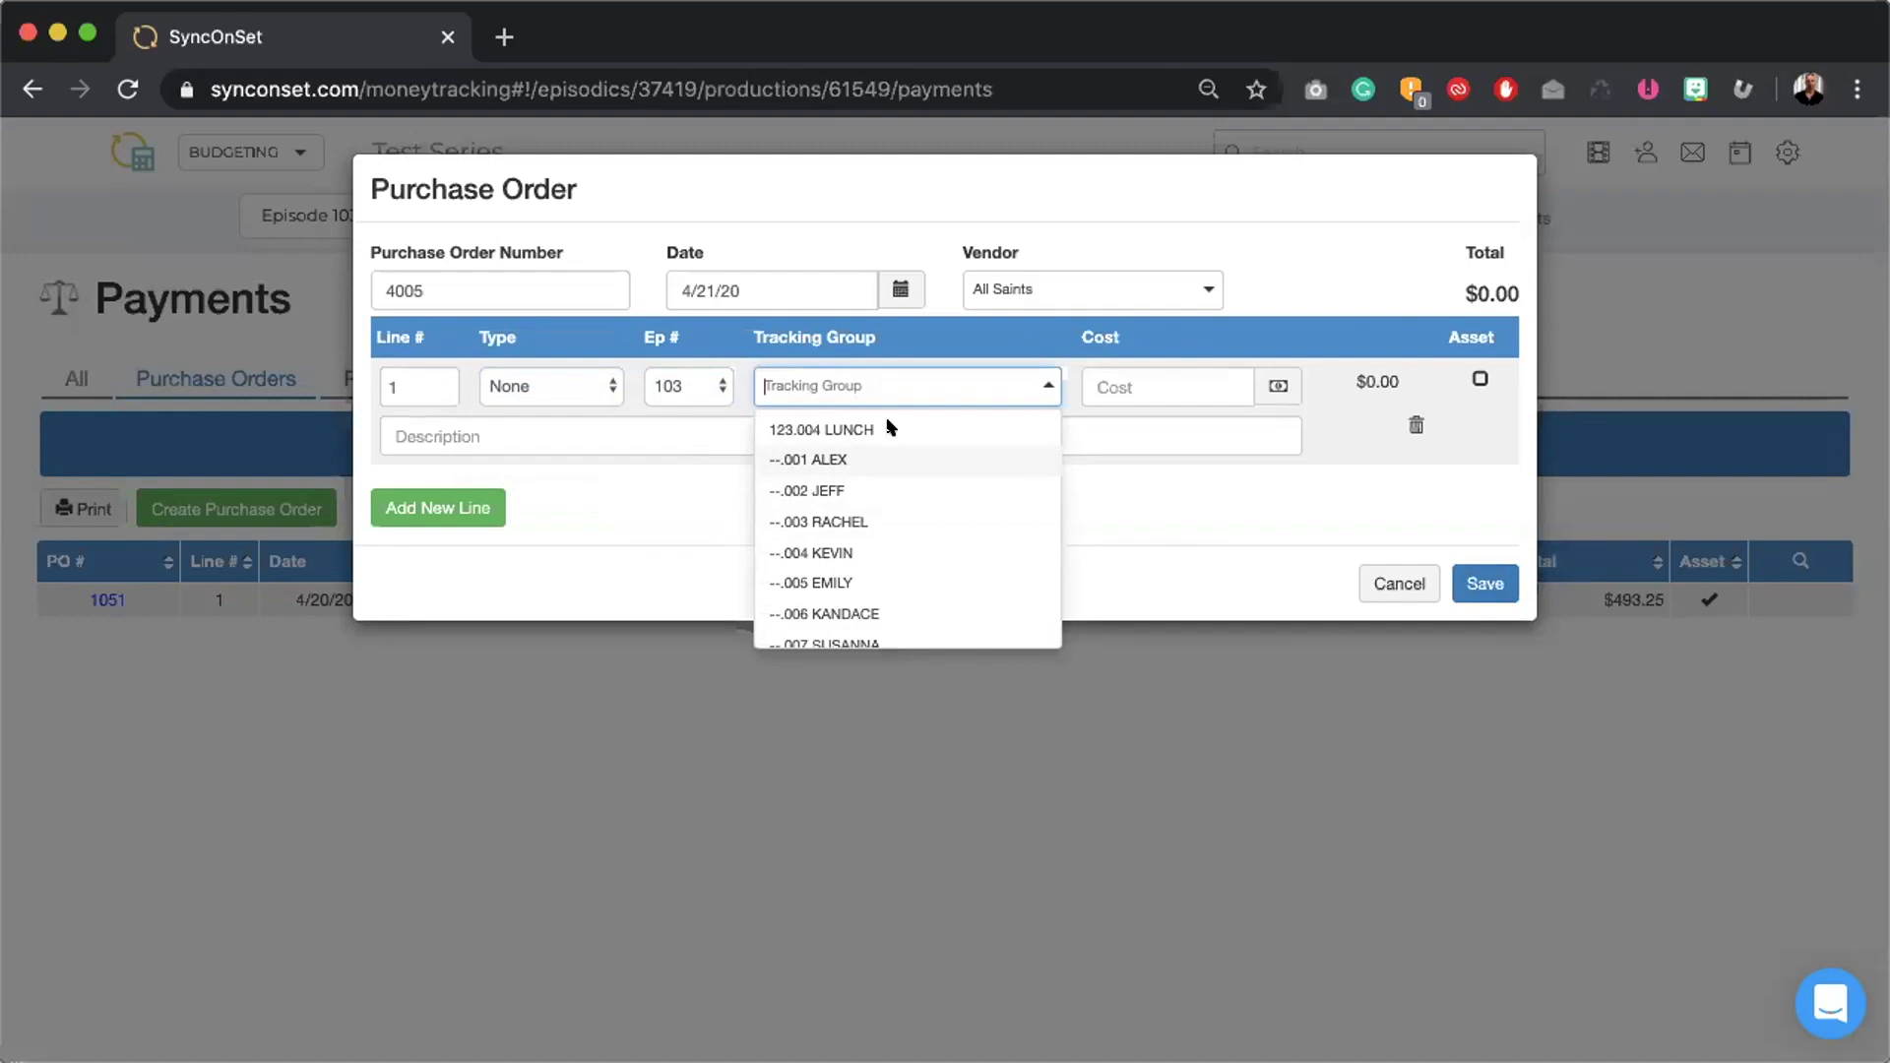
scroll(884, 509, "down", 1)
scroll(868, 505, "up", 1)
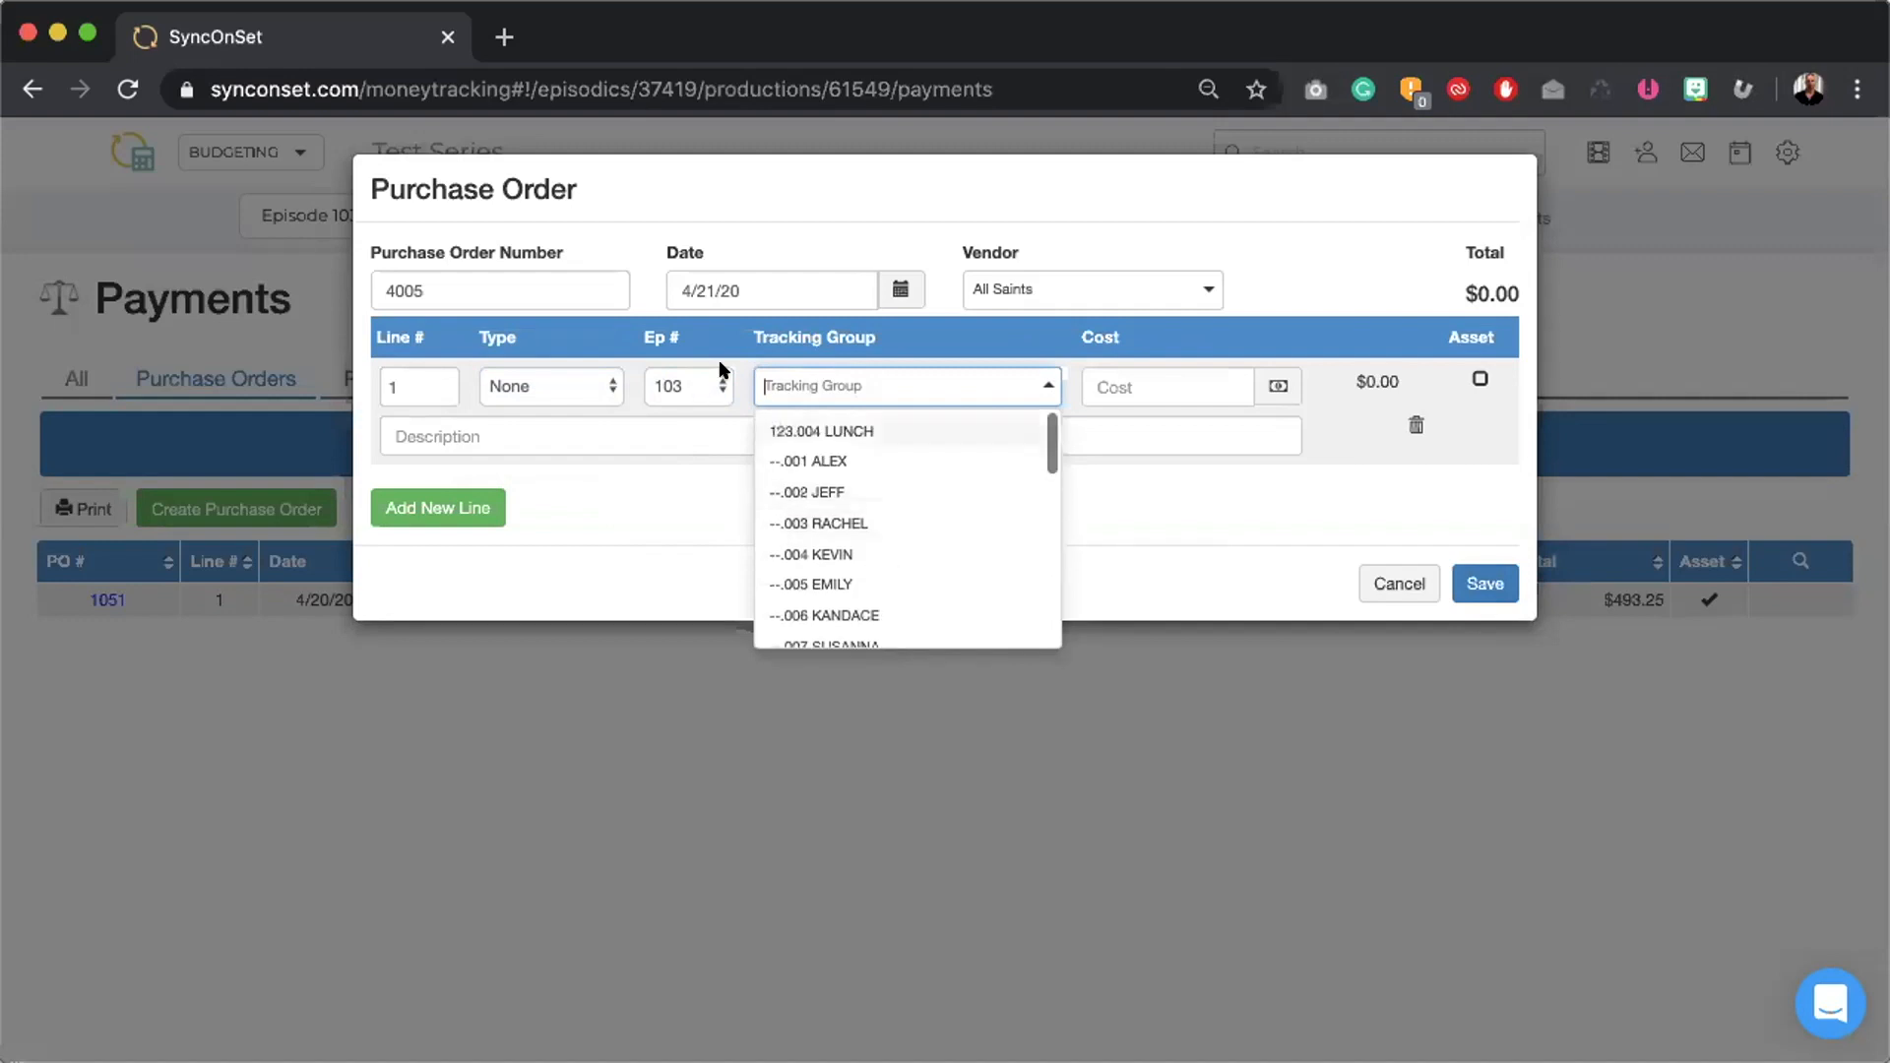
left_click(863, 460)
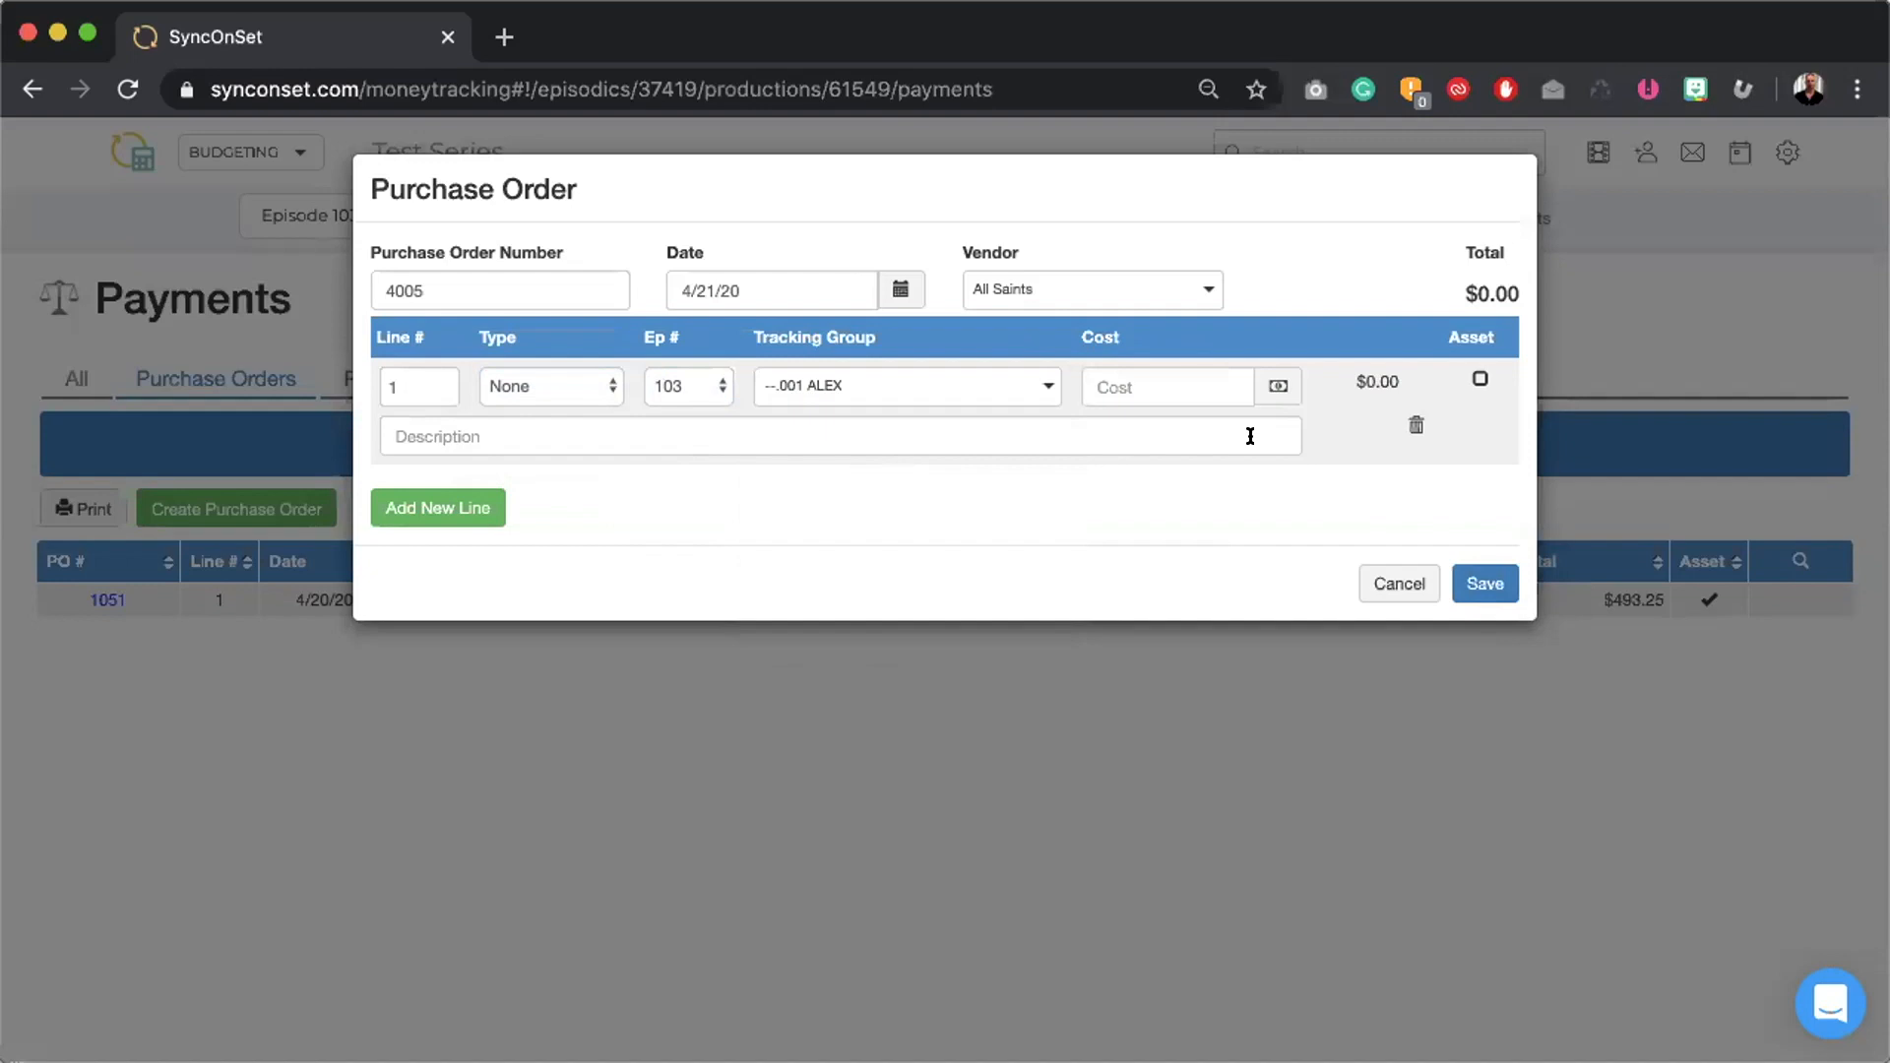
- Set the cost of line 1 to $795.00
left_click(1156, 374)
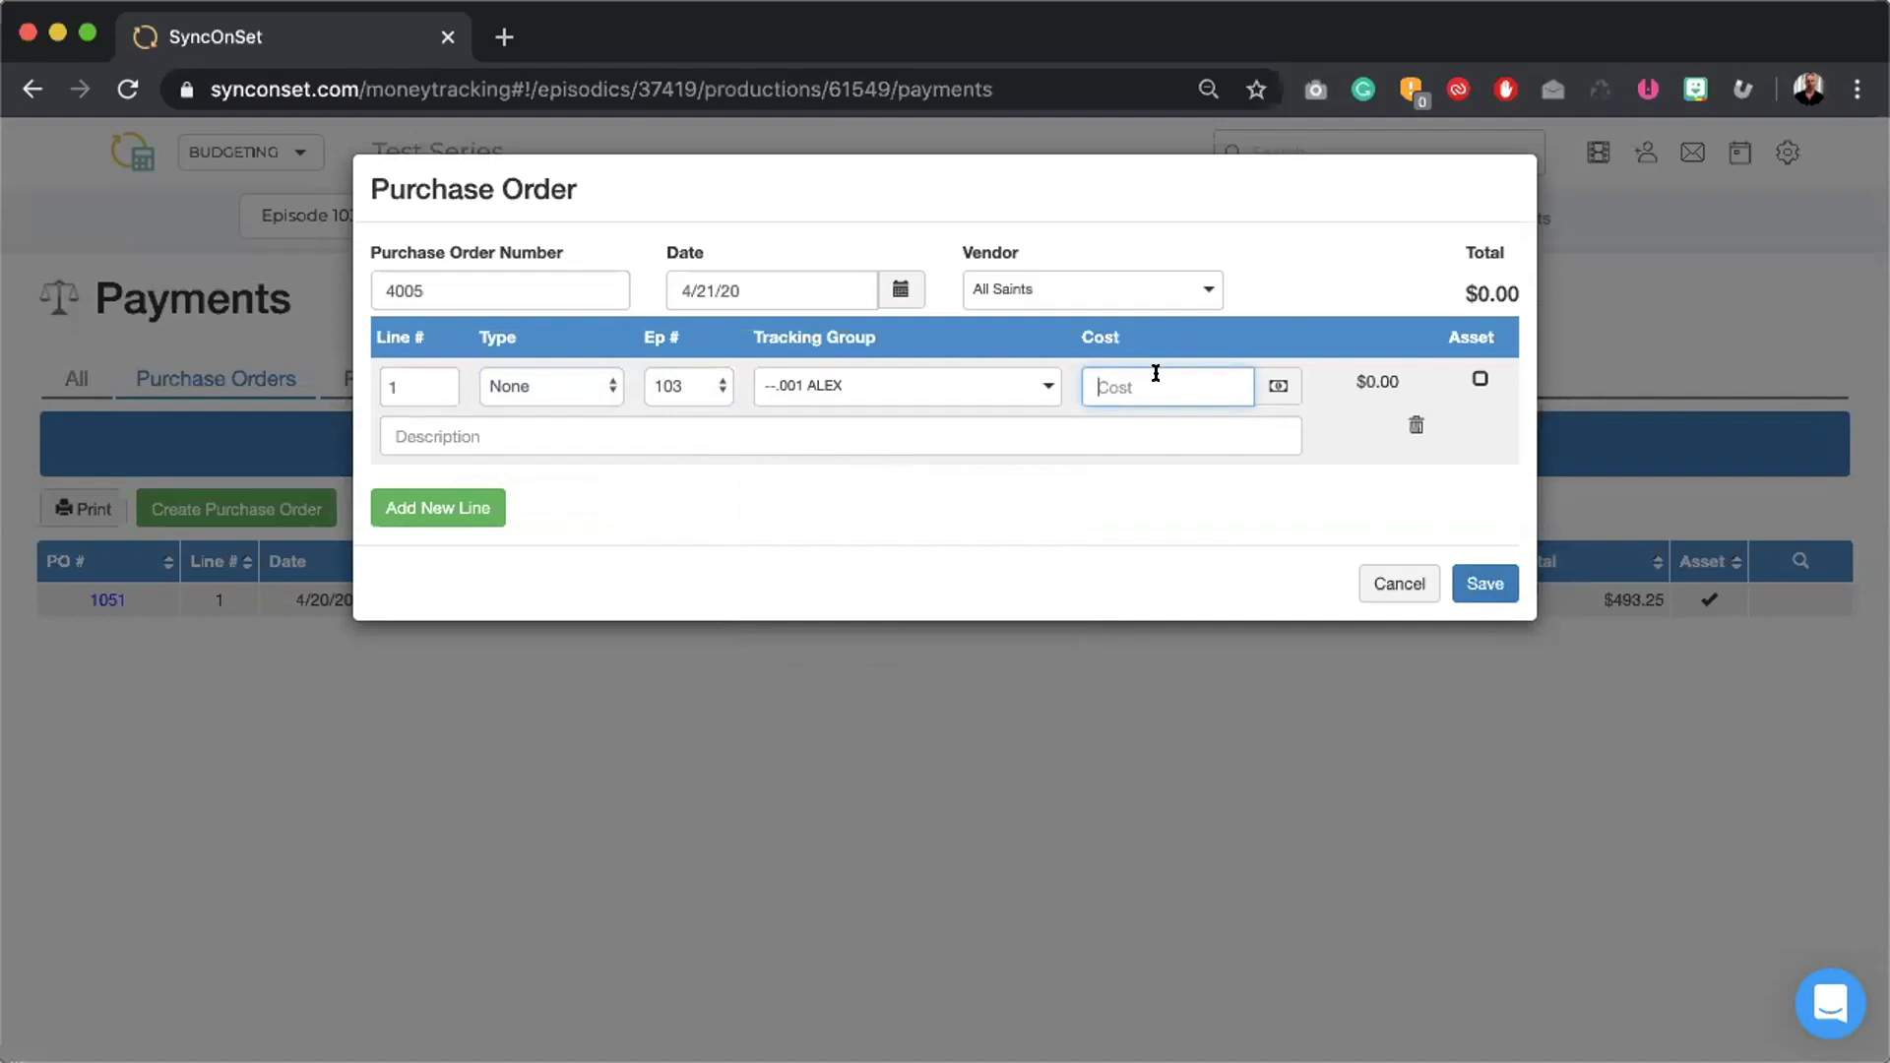
type("79")
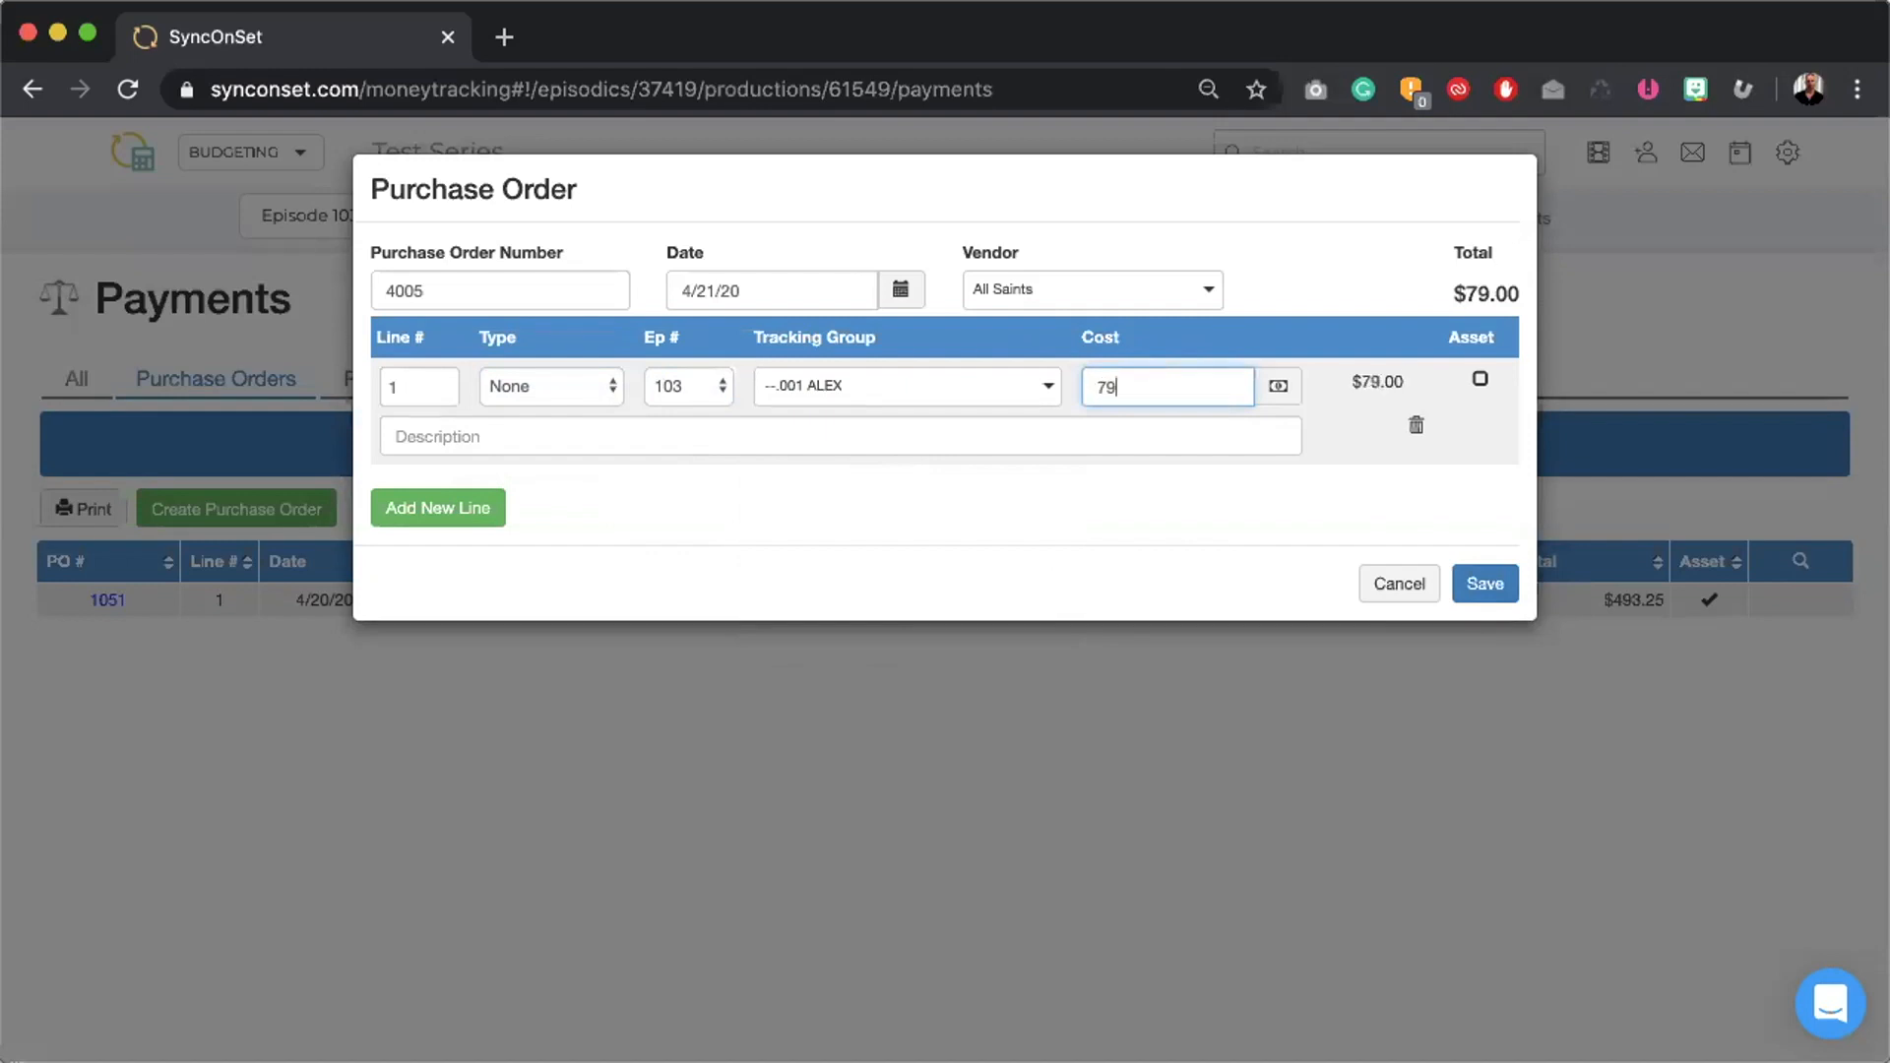
type("5.")
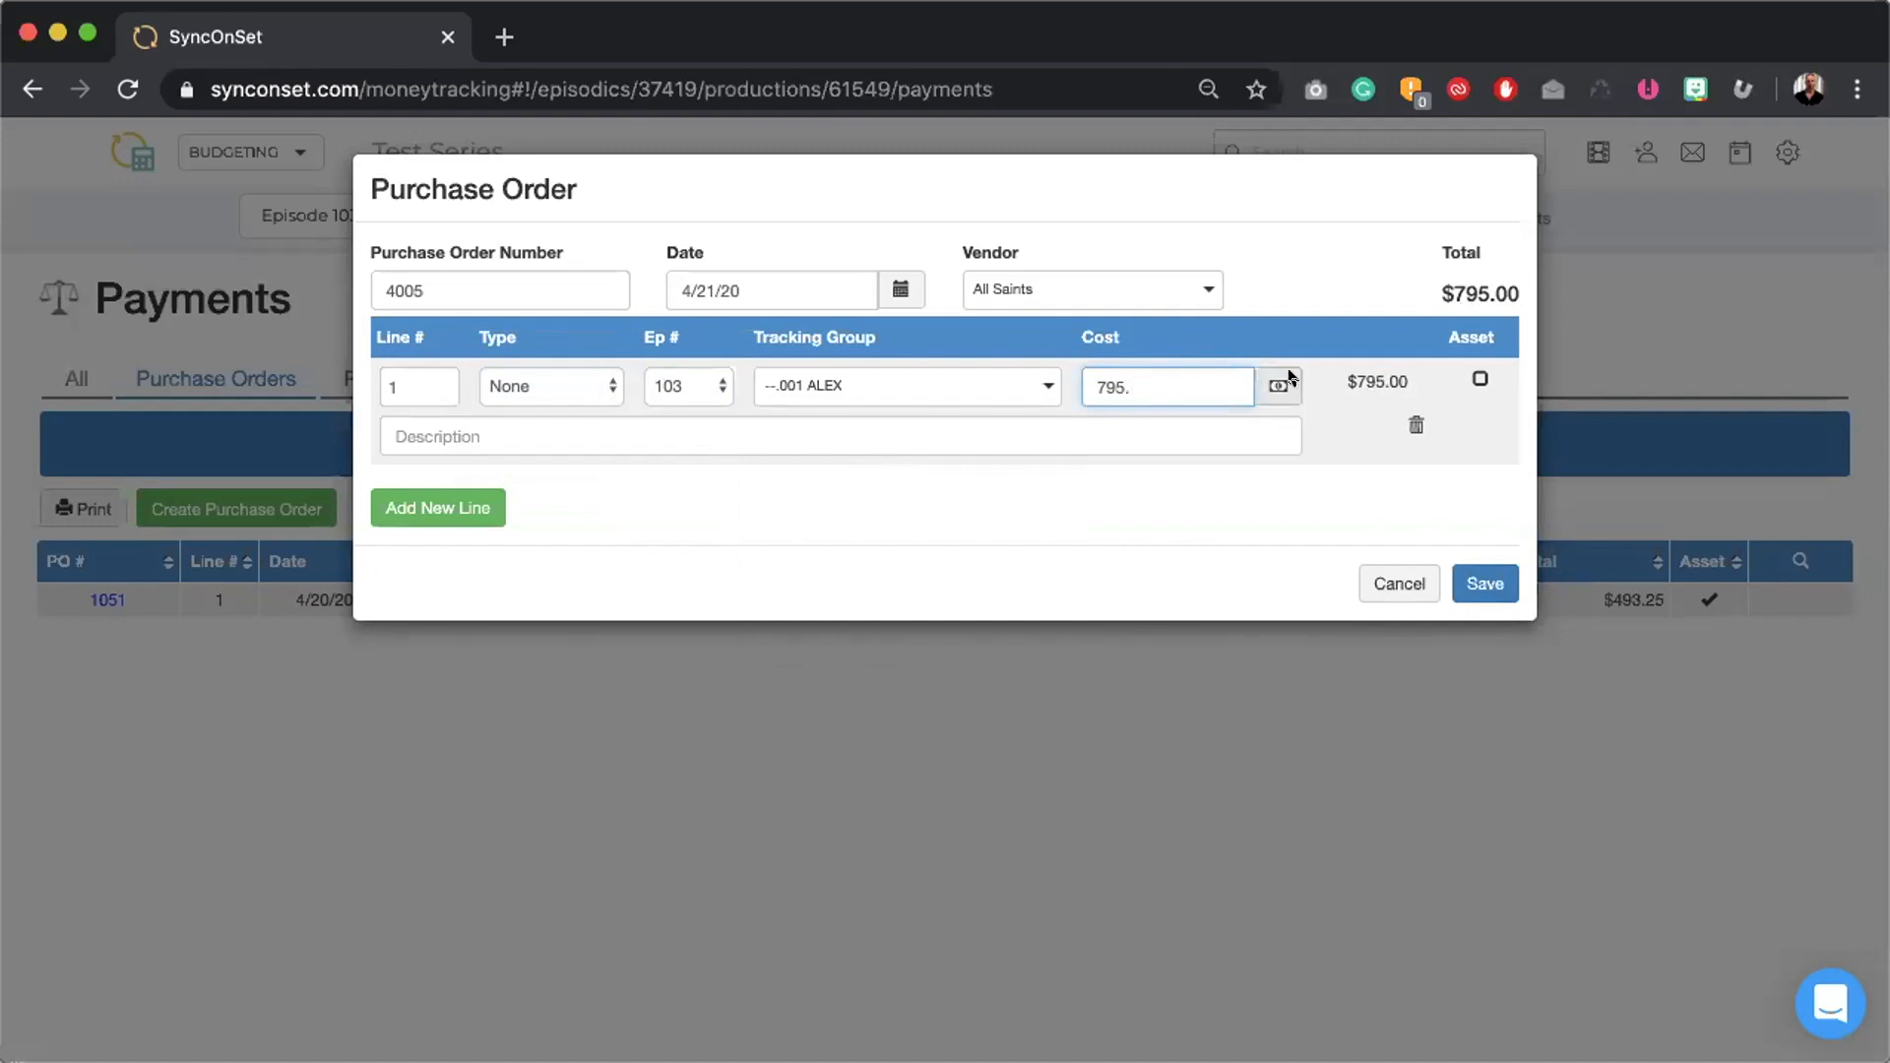
left_click(1315, 419)
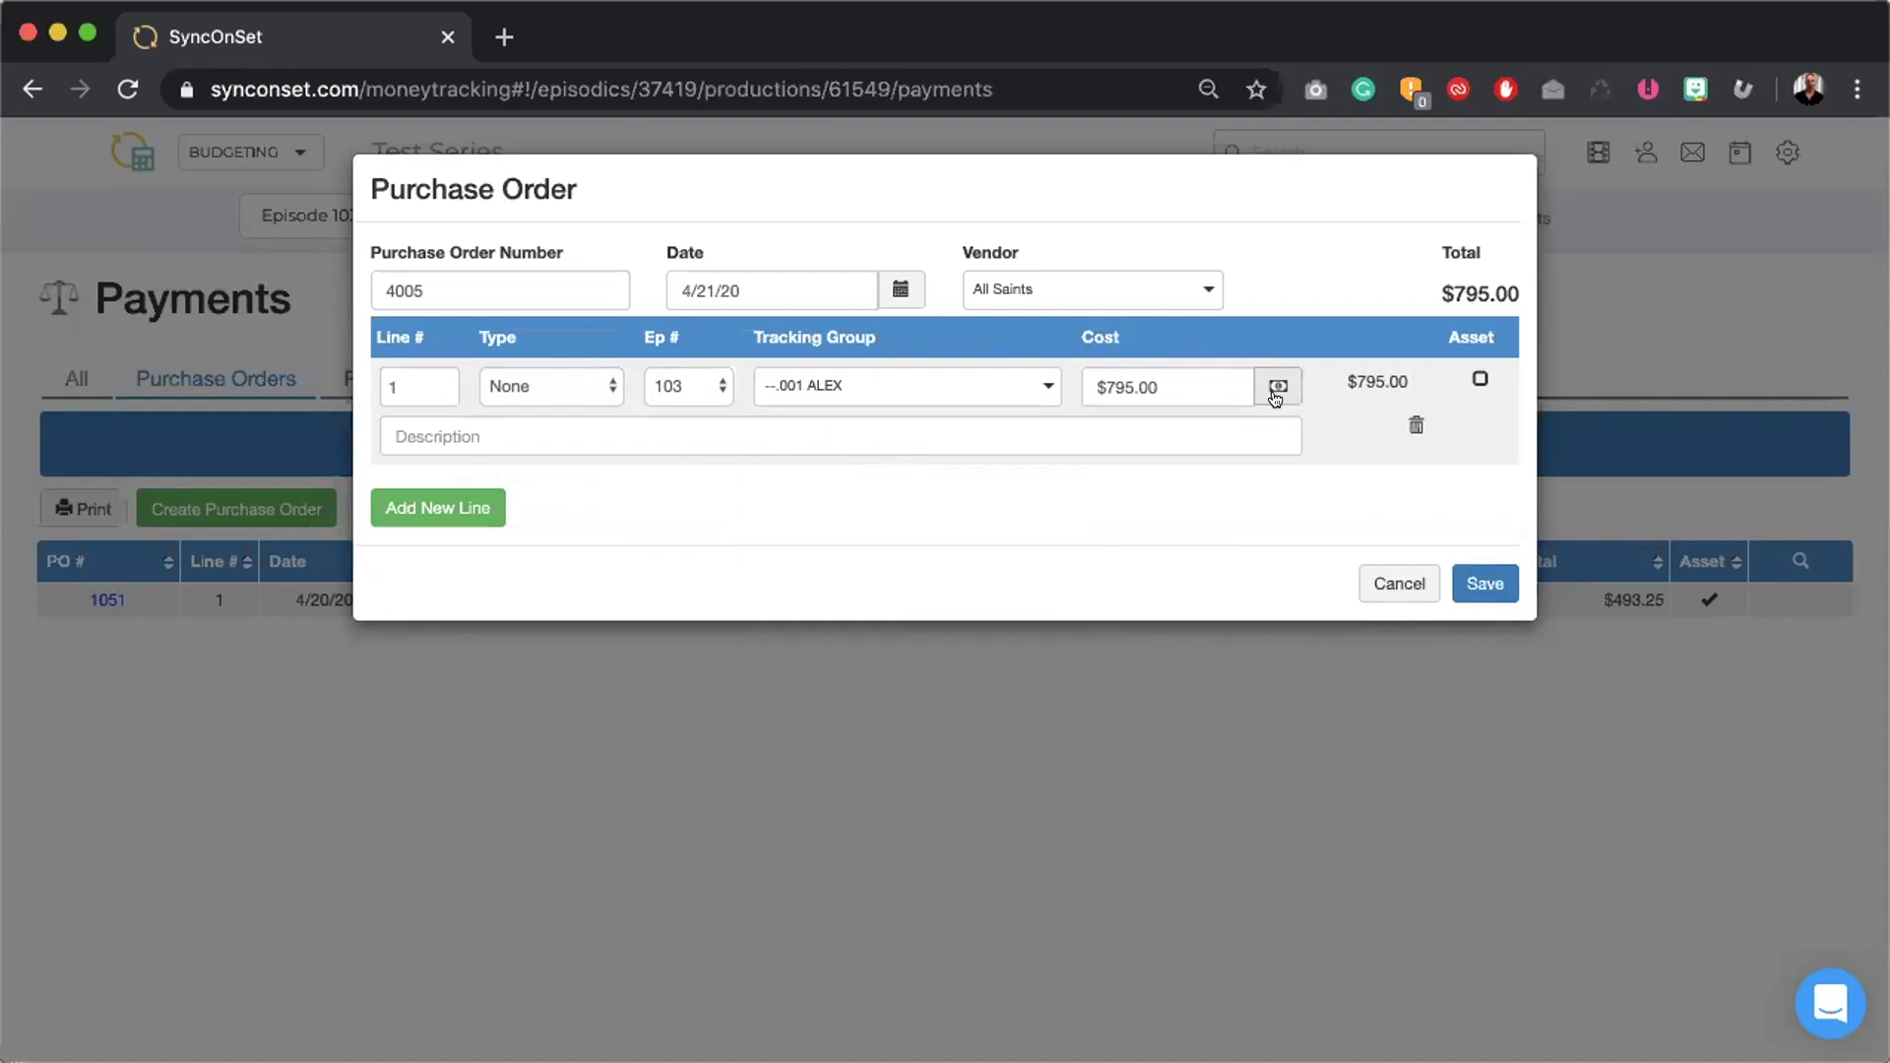
- Add a tax rate of 0.0725 and $25 shipping to the cost of line 1
left_click(1276, 389)
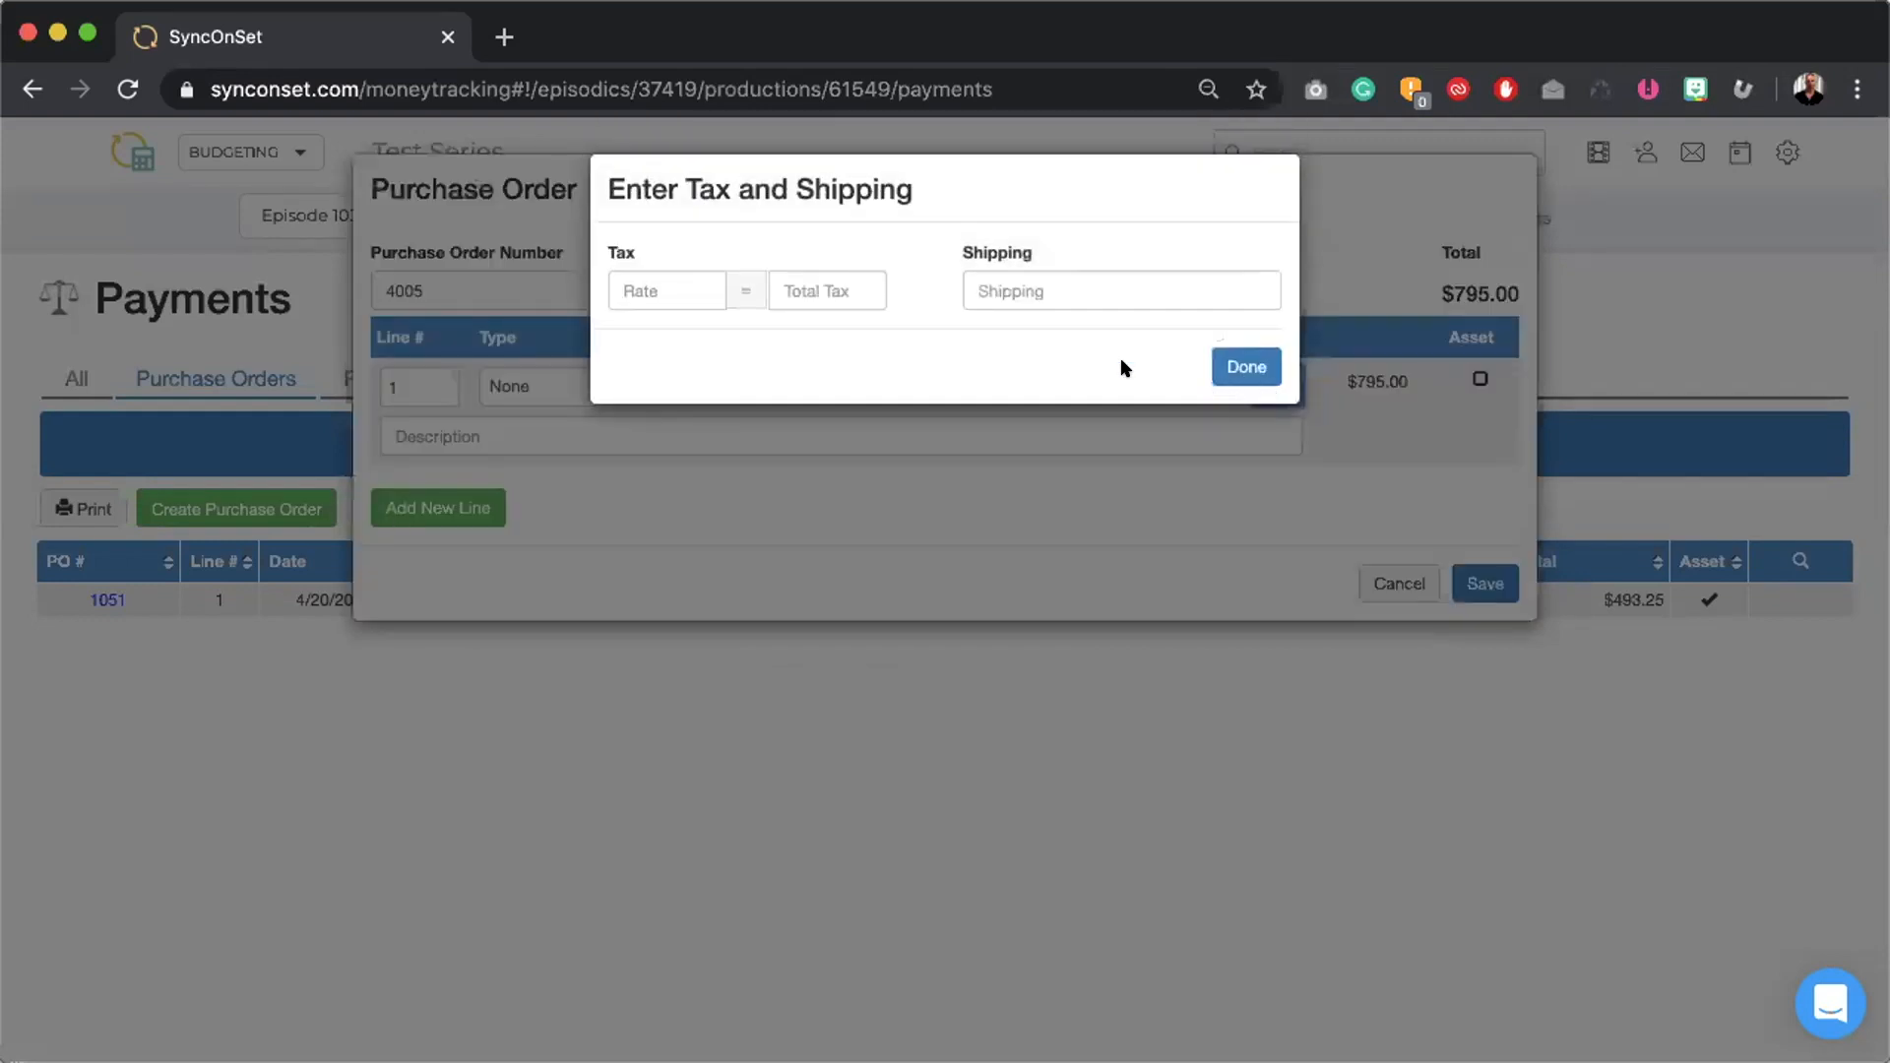
left_click(666, 279)
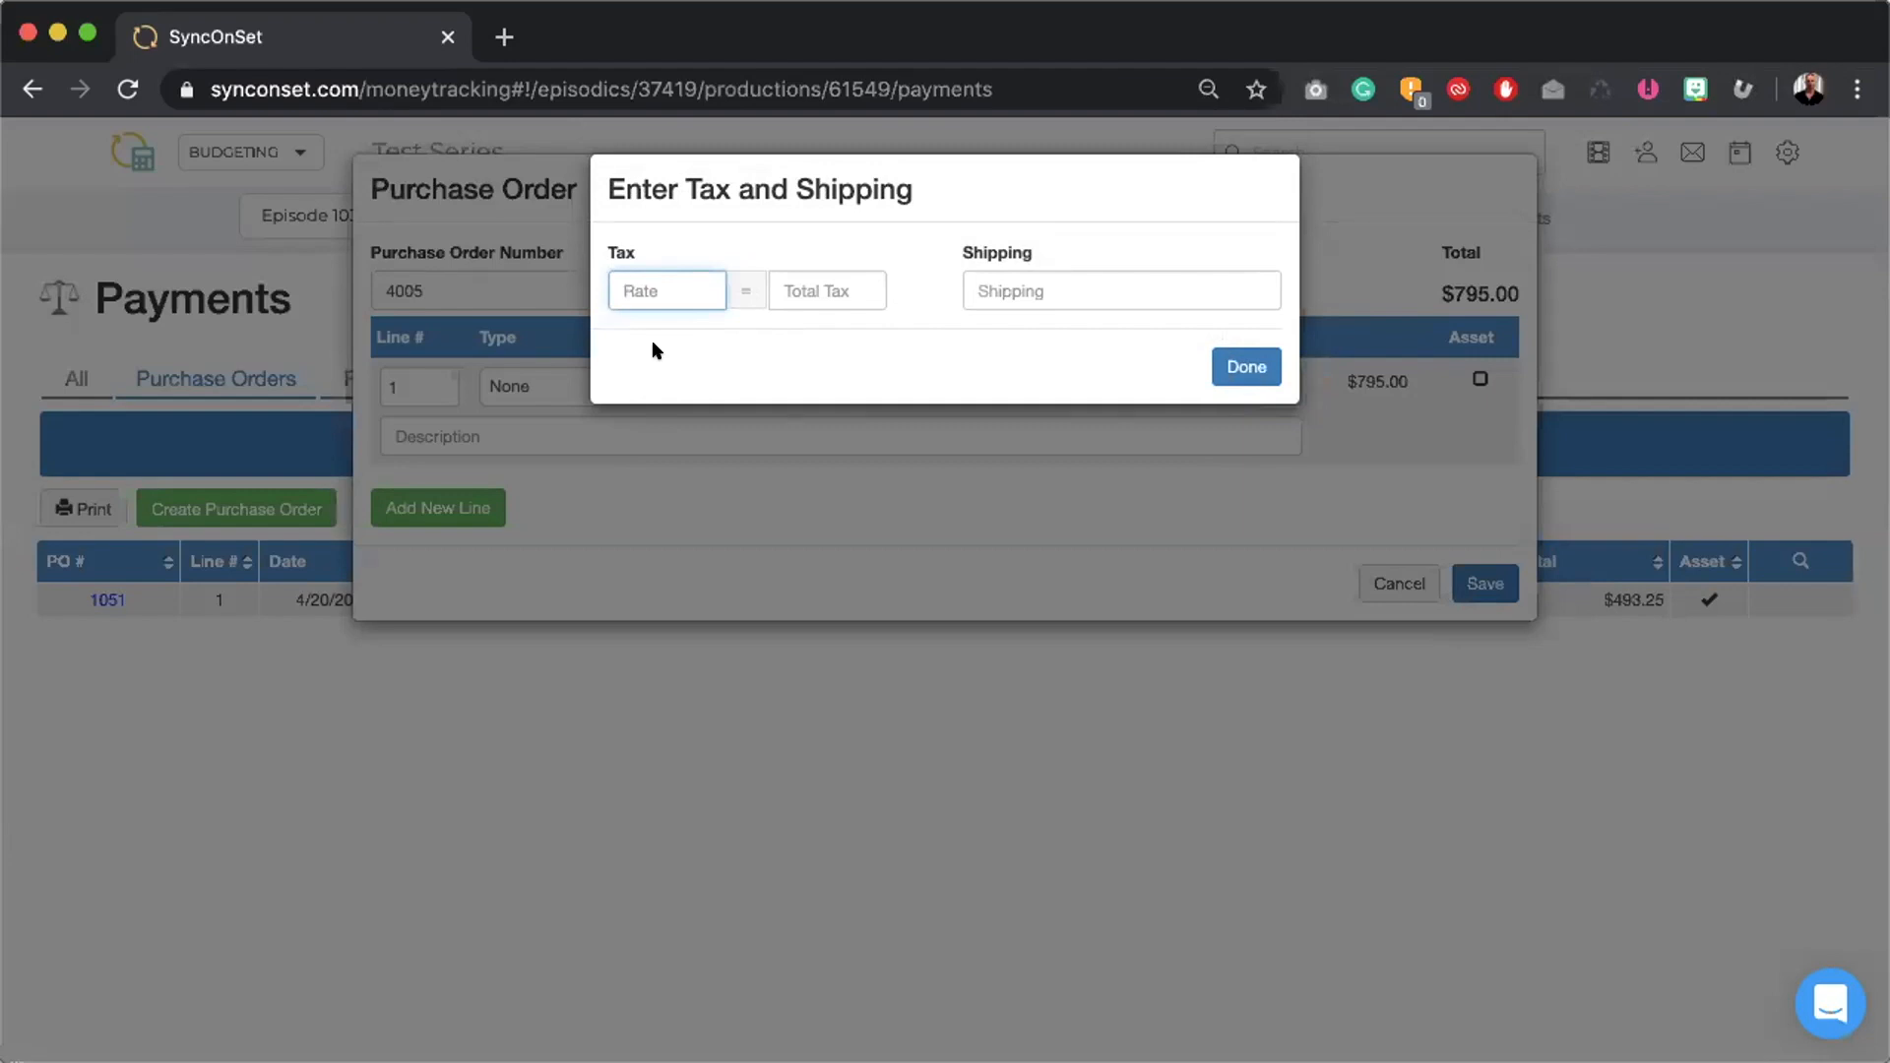
type("0.0")
left_click(1037, 278)
type("25")
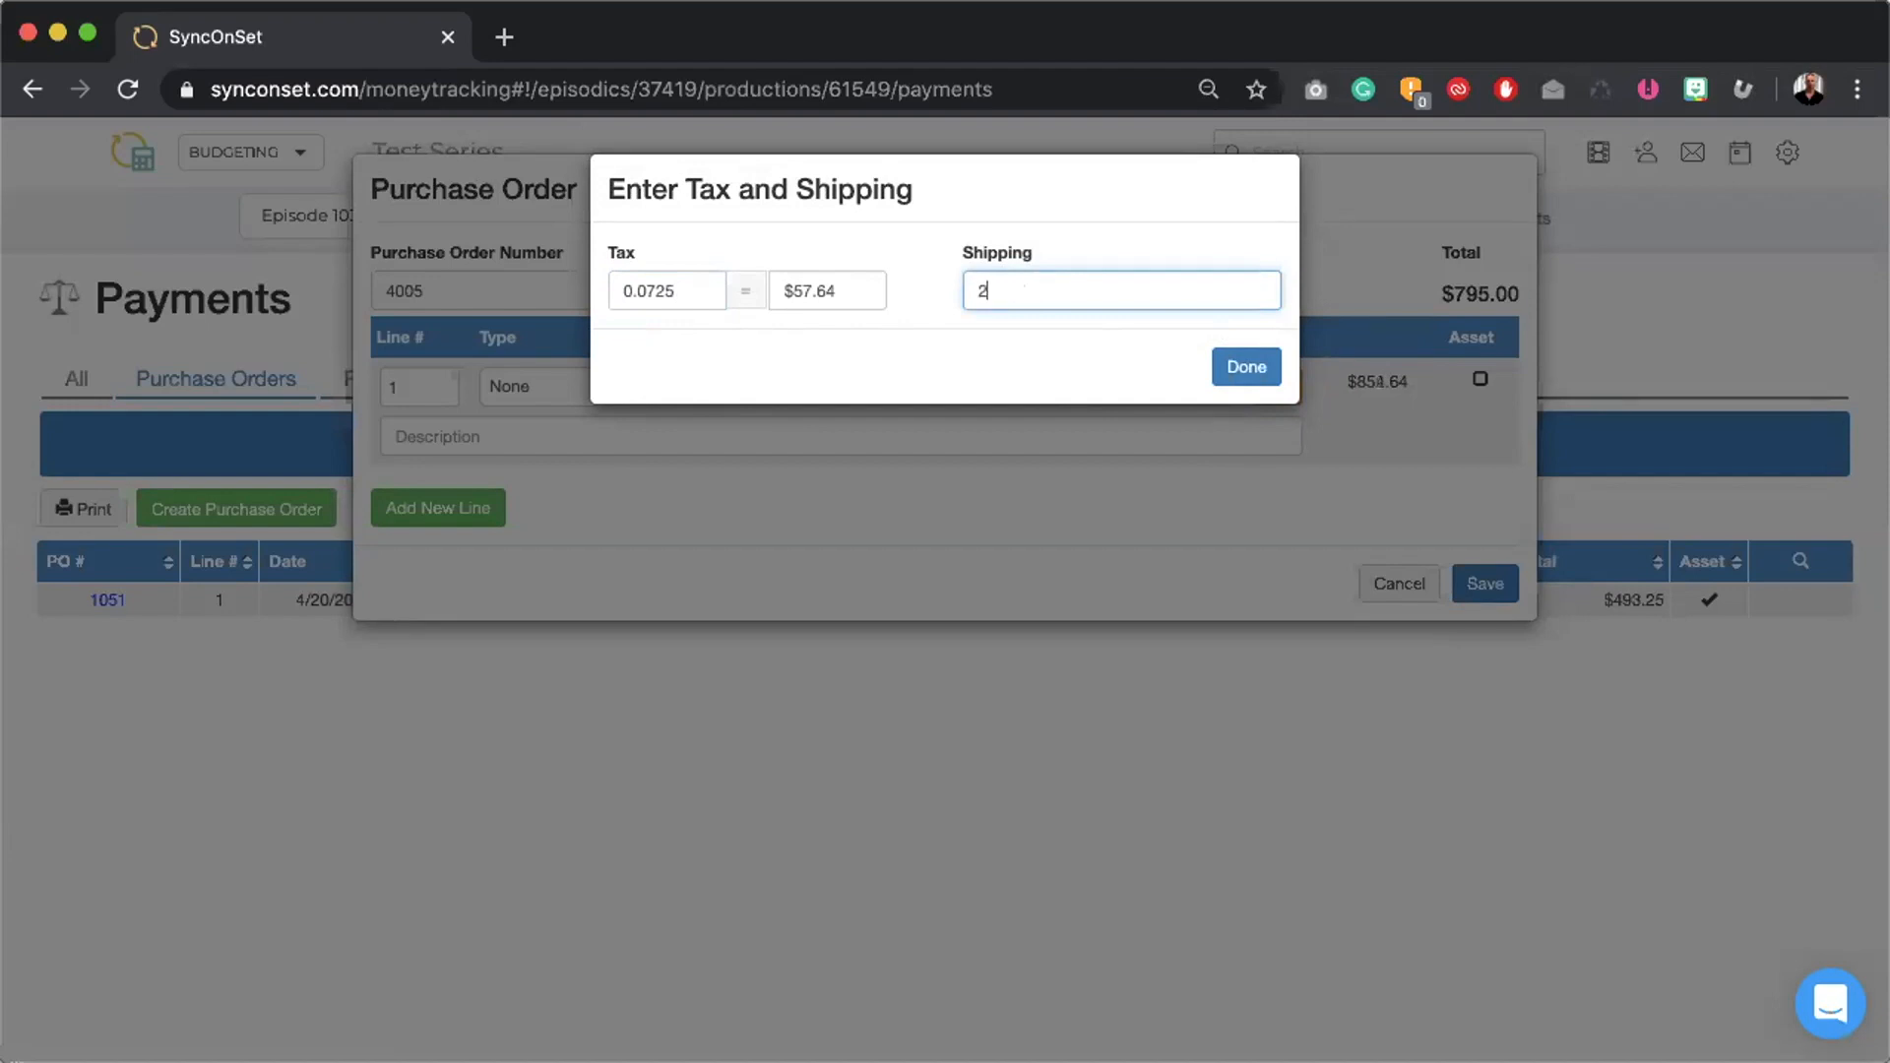
type(".")
left_click(1232, 371)
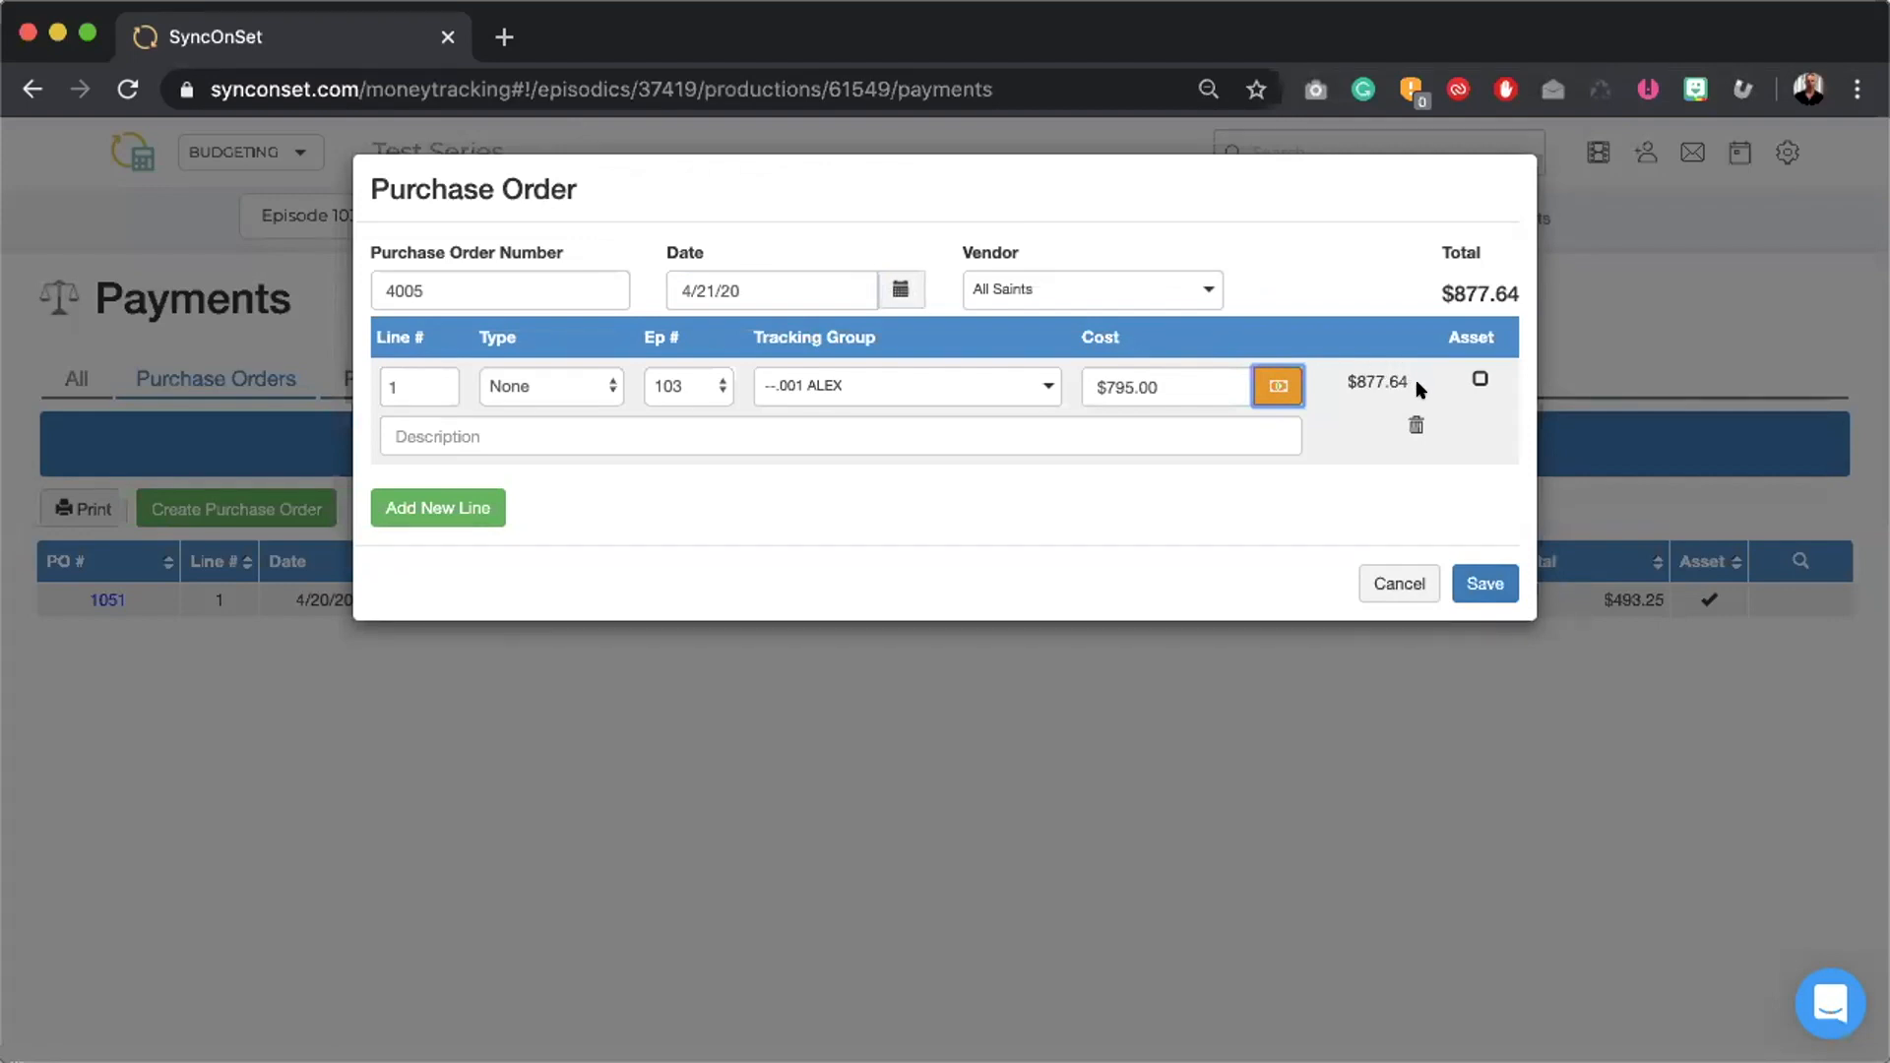
- Mark line 1 as an asset and enter the description "Leather Jackets"
left_click(1476, 377)
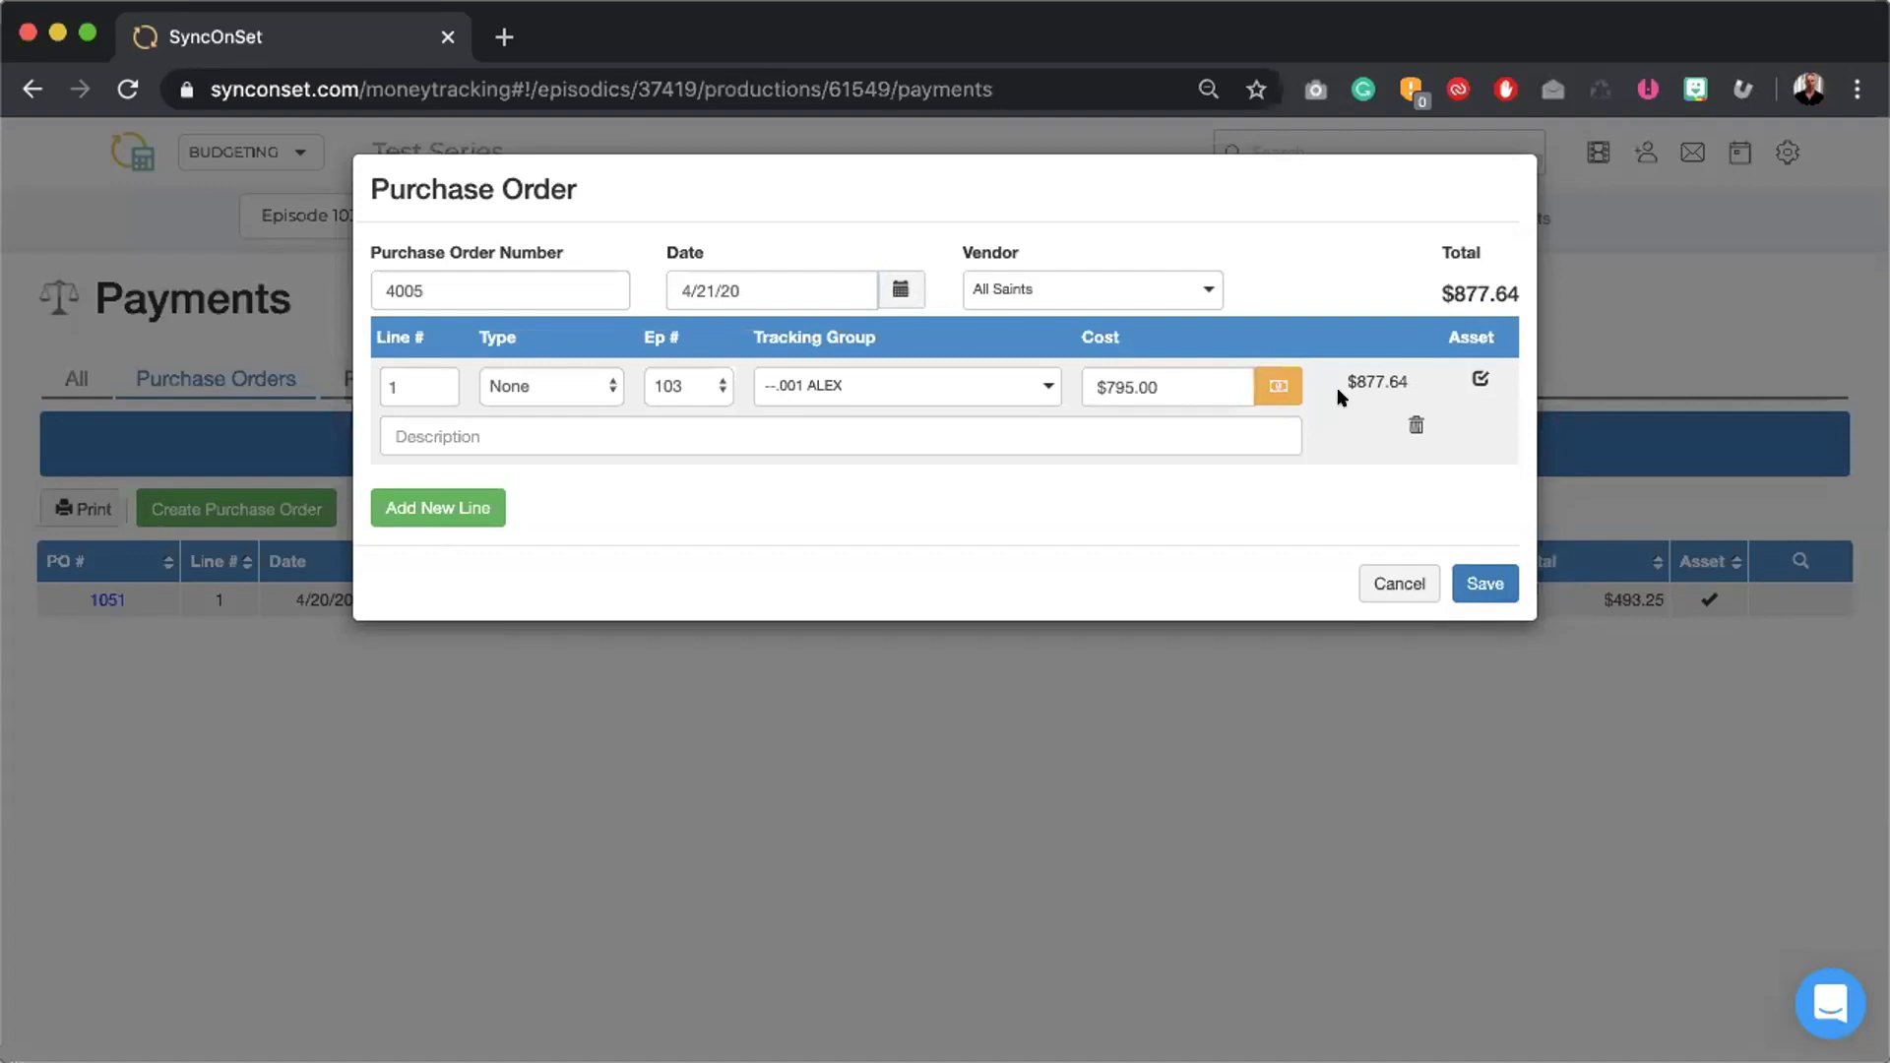
left_click(630, 436)
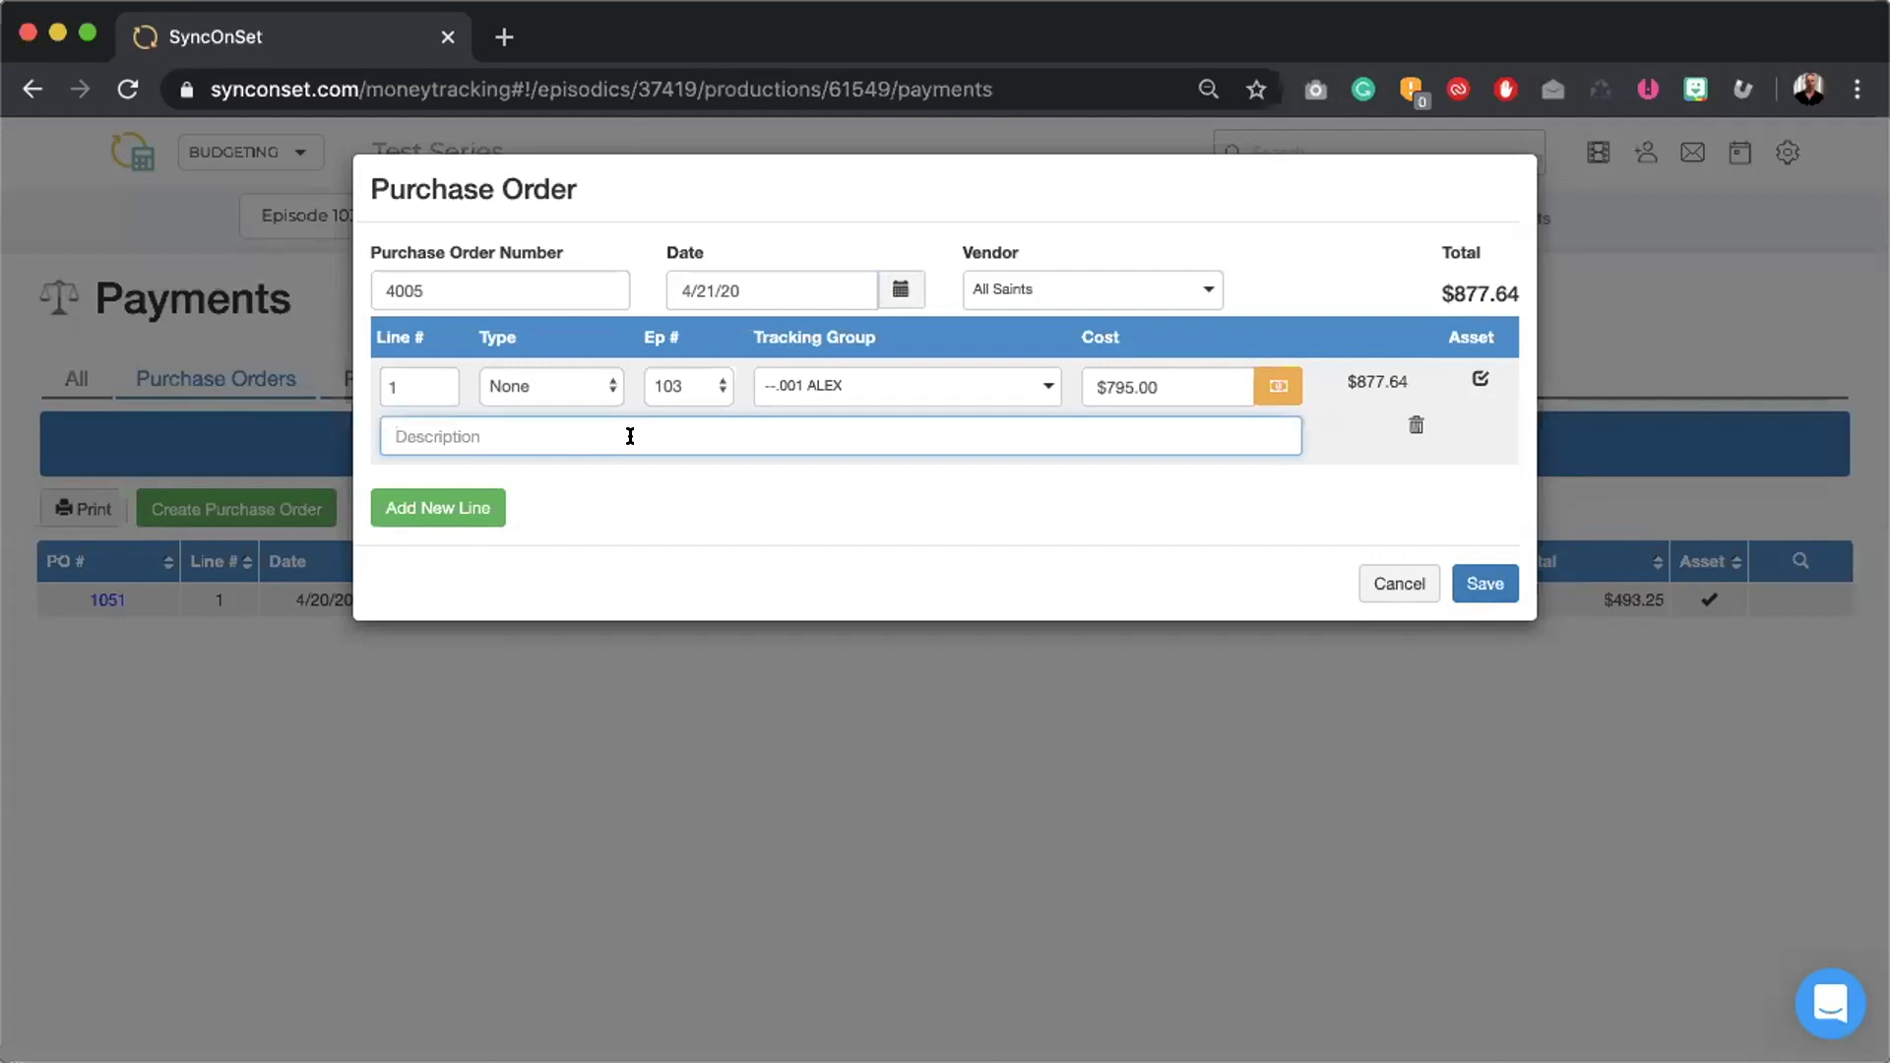
type("Leather Jackets")
left_click(646, 467)
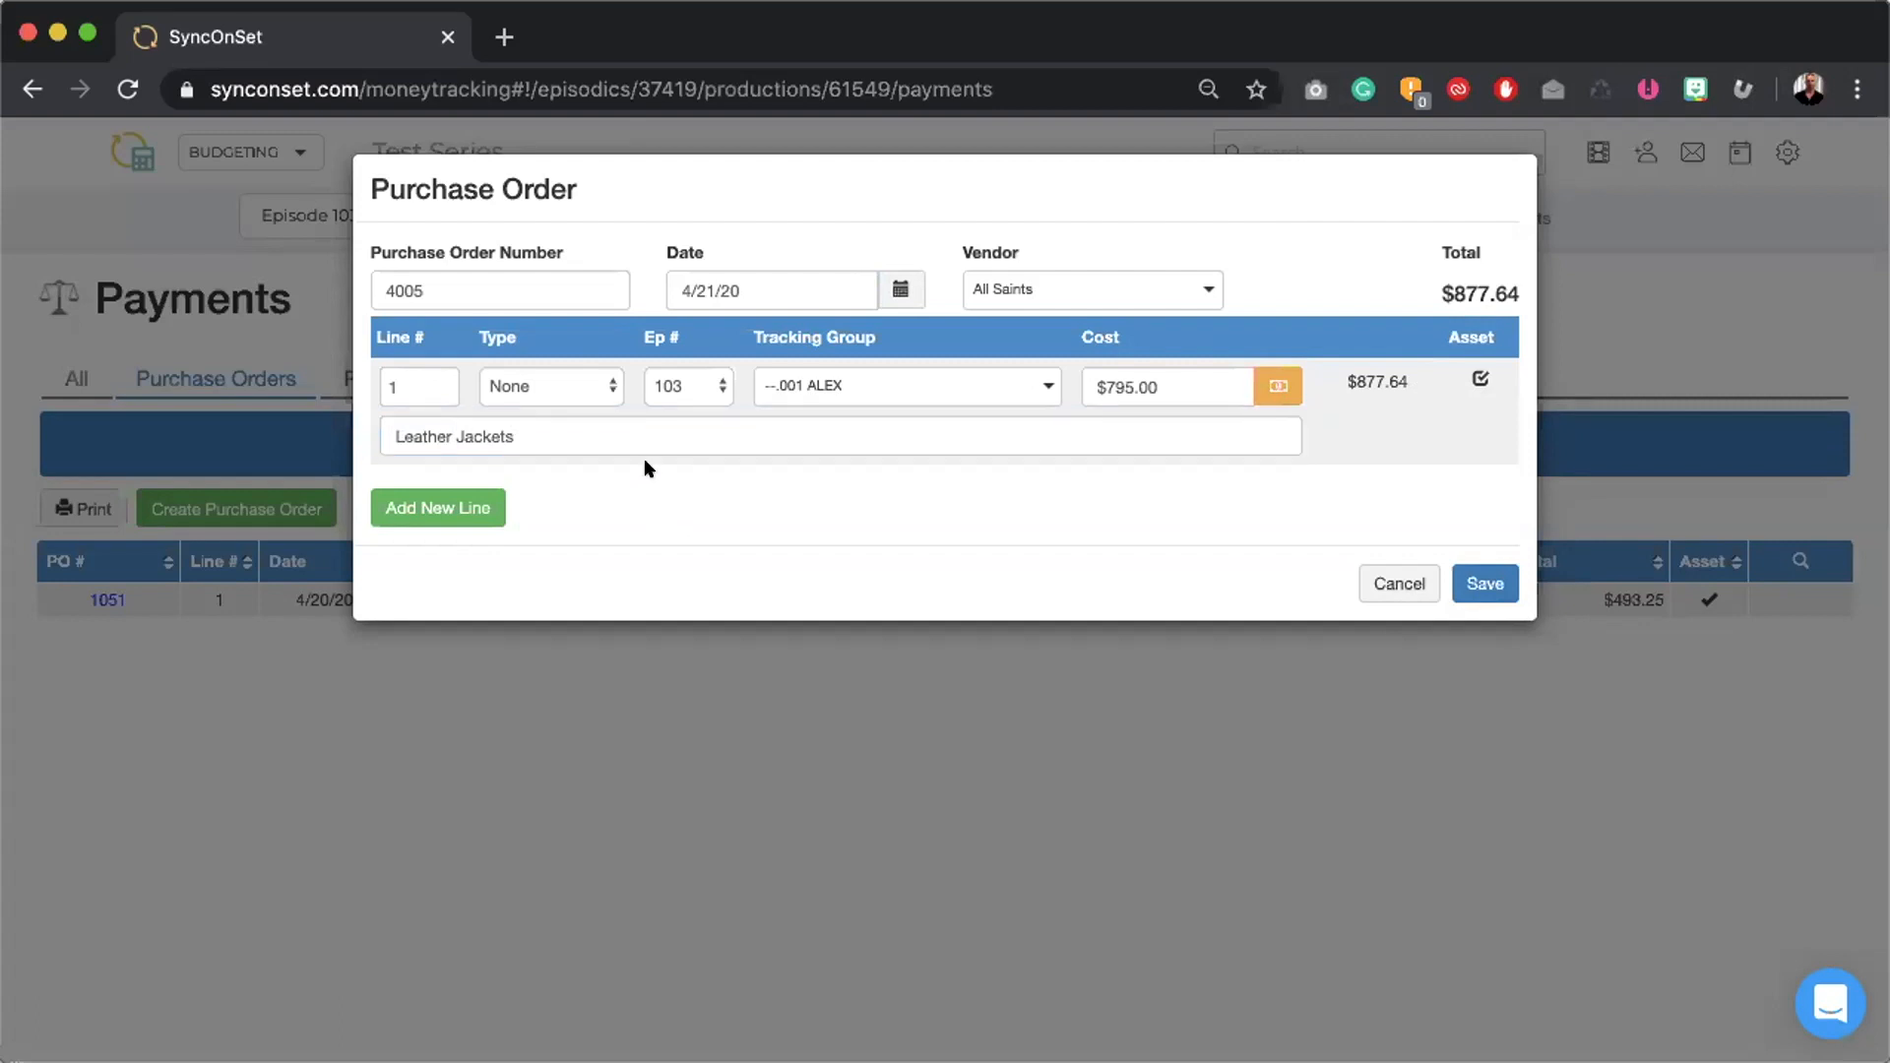
- Add a second line to the purchase order, delete it again and save the order
left_click(472, 503)
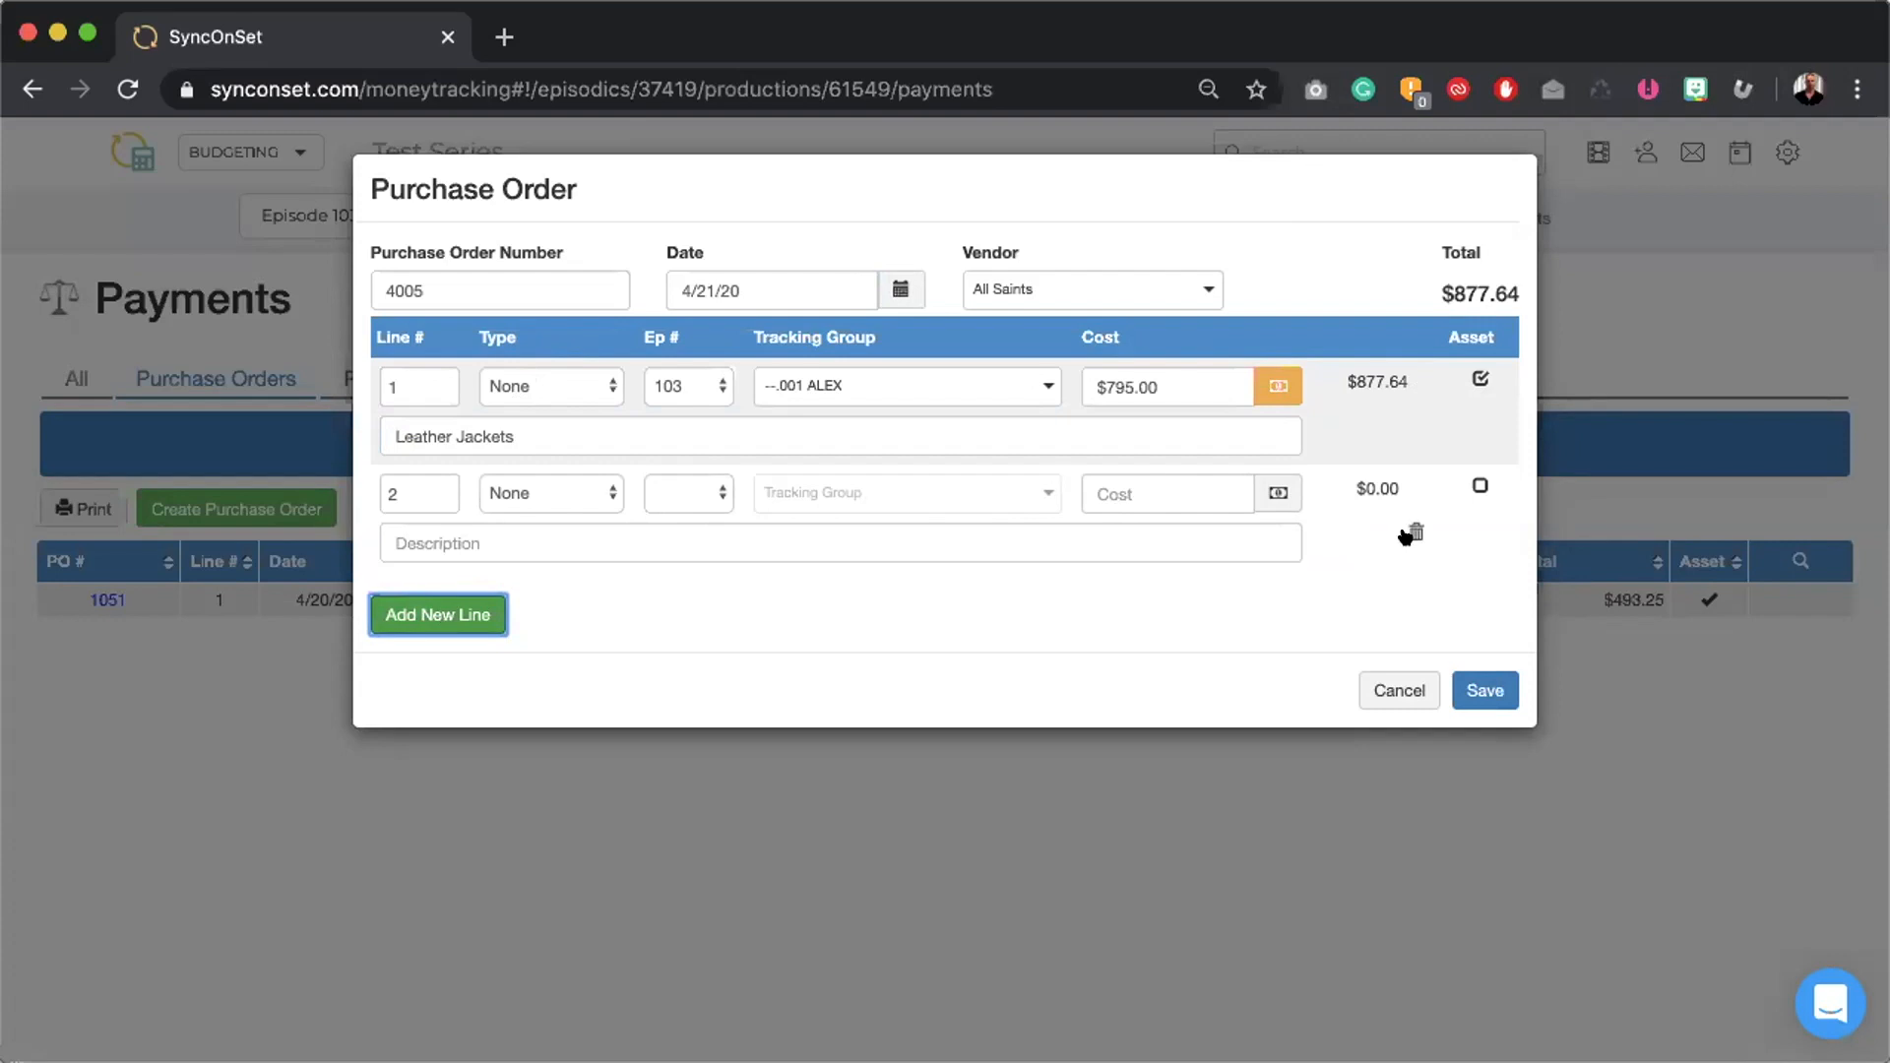
left_click(1415, 528)
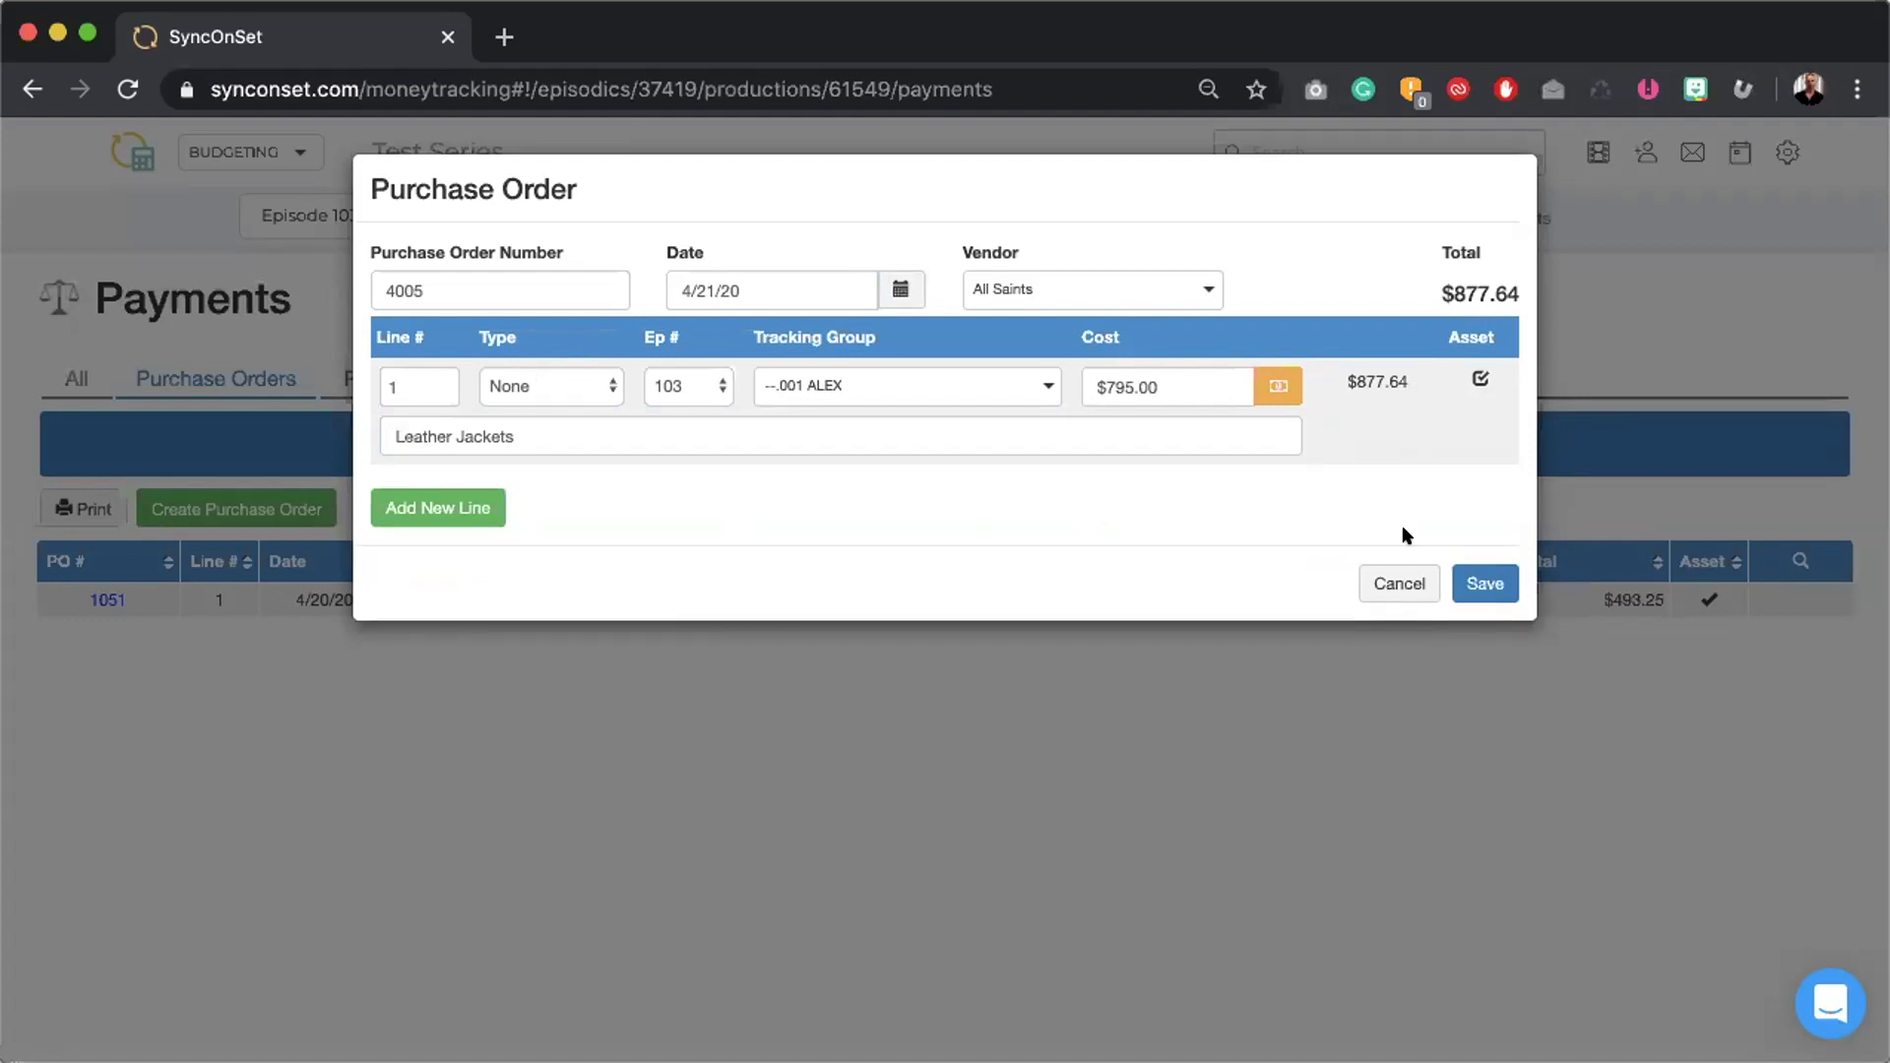
left_click(1472, 576)
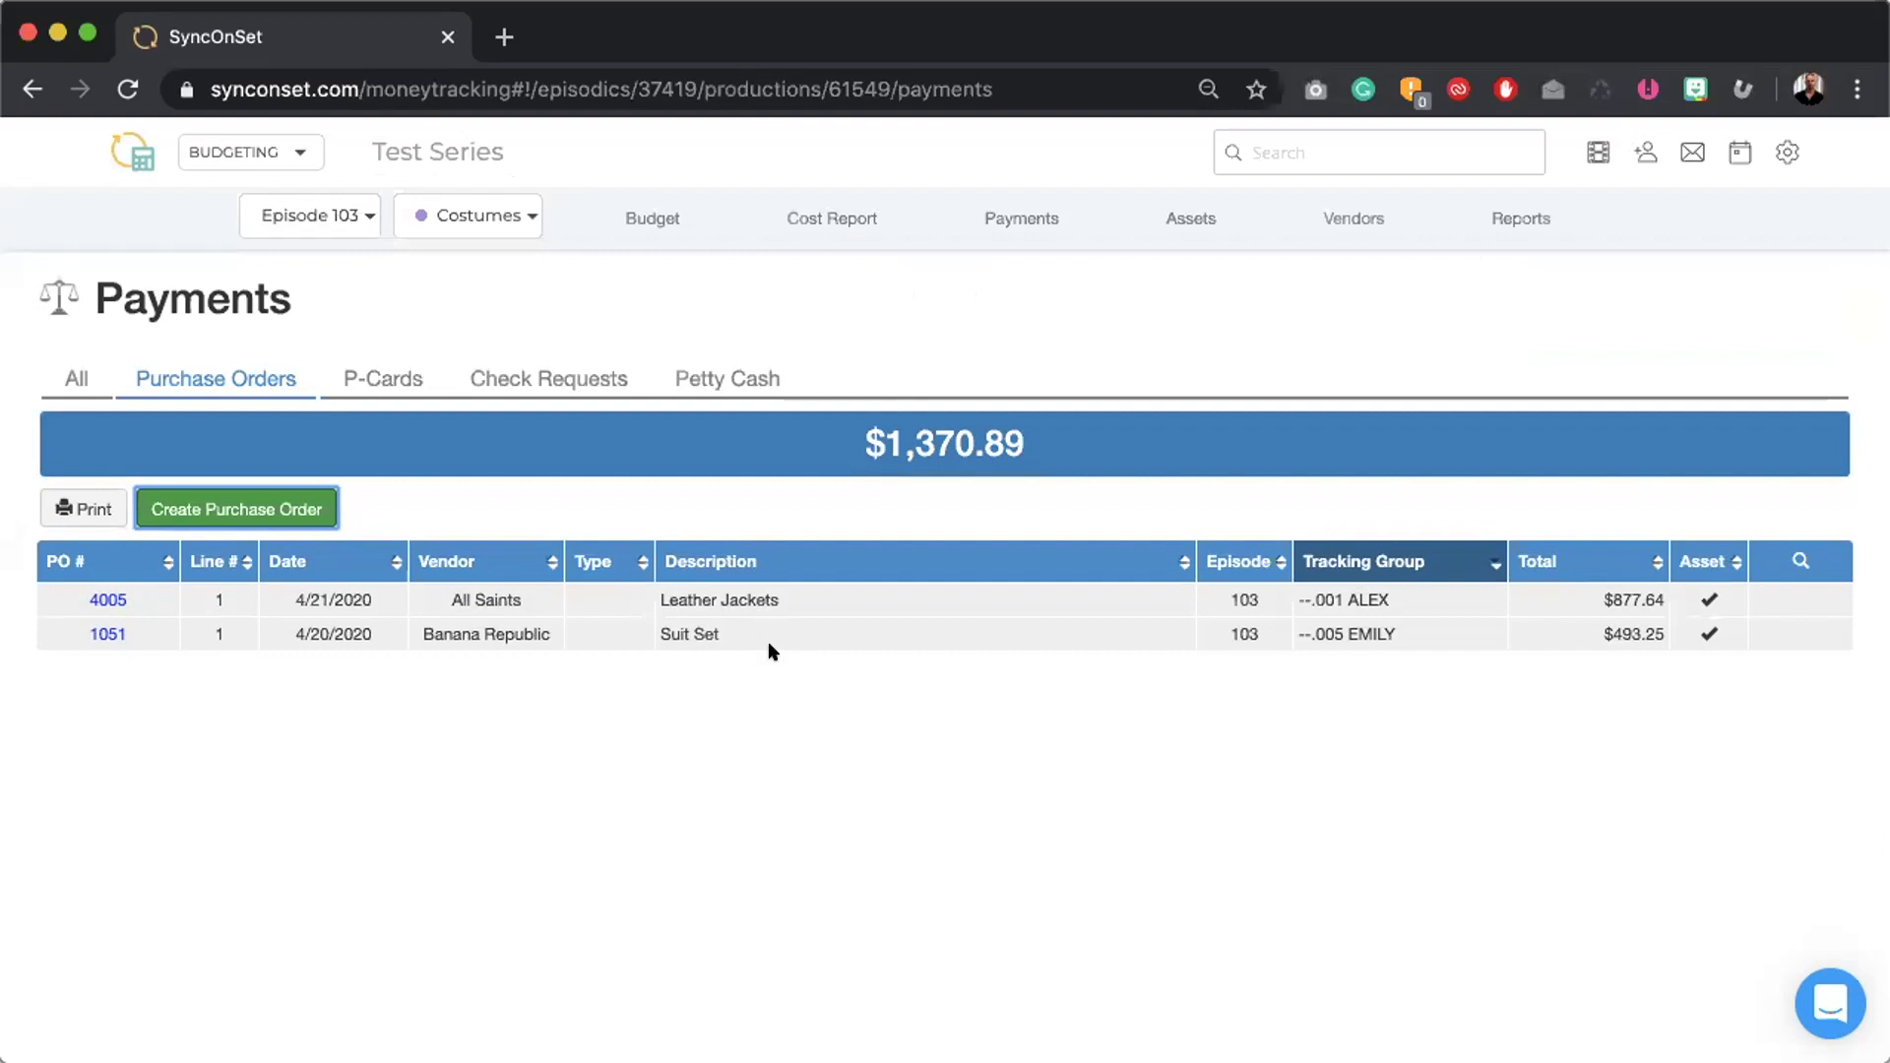
- Open the Leather Jackets entry in the assets list for editing, view its image upload dialog and cancel the upload
left_click(1181, 217)
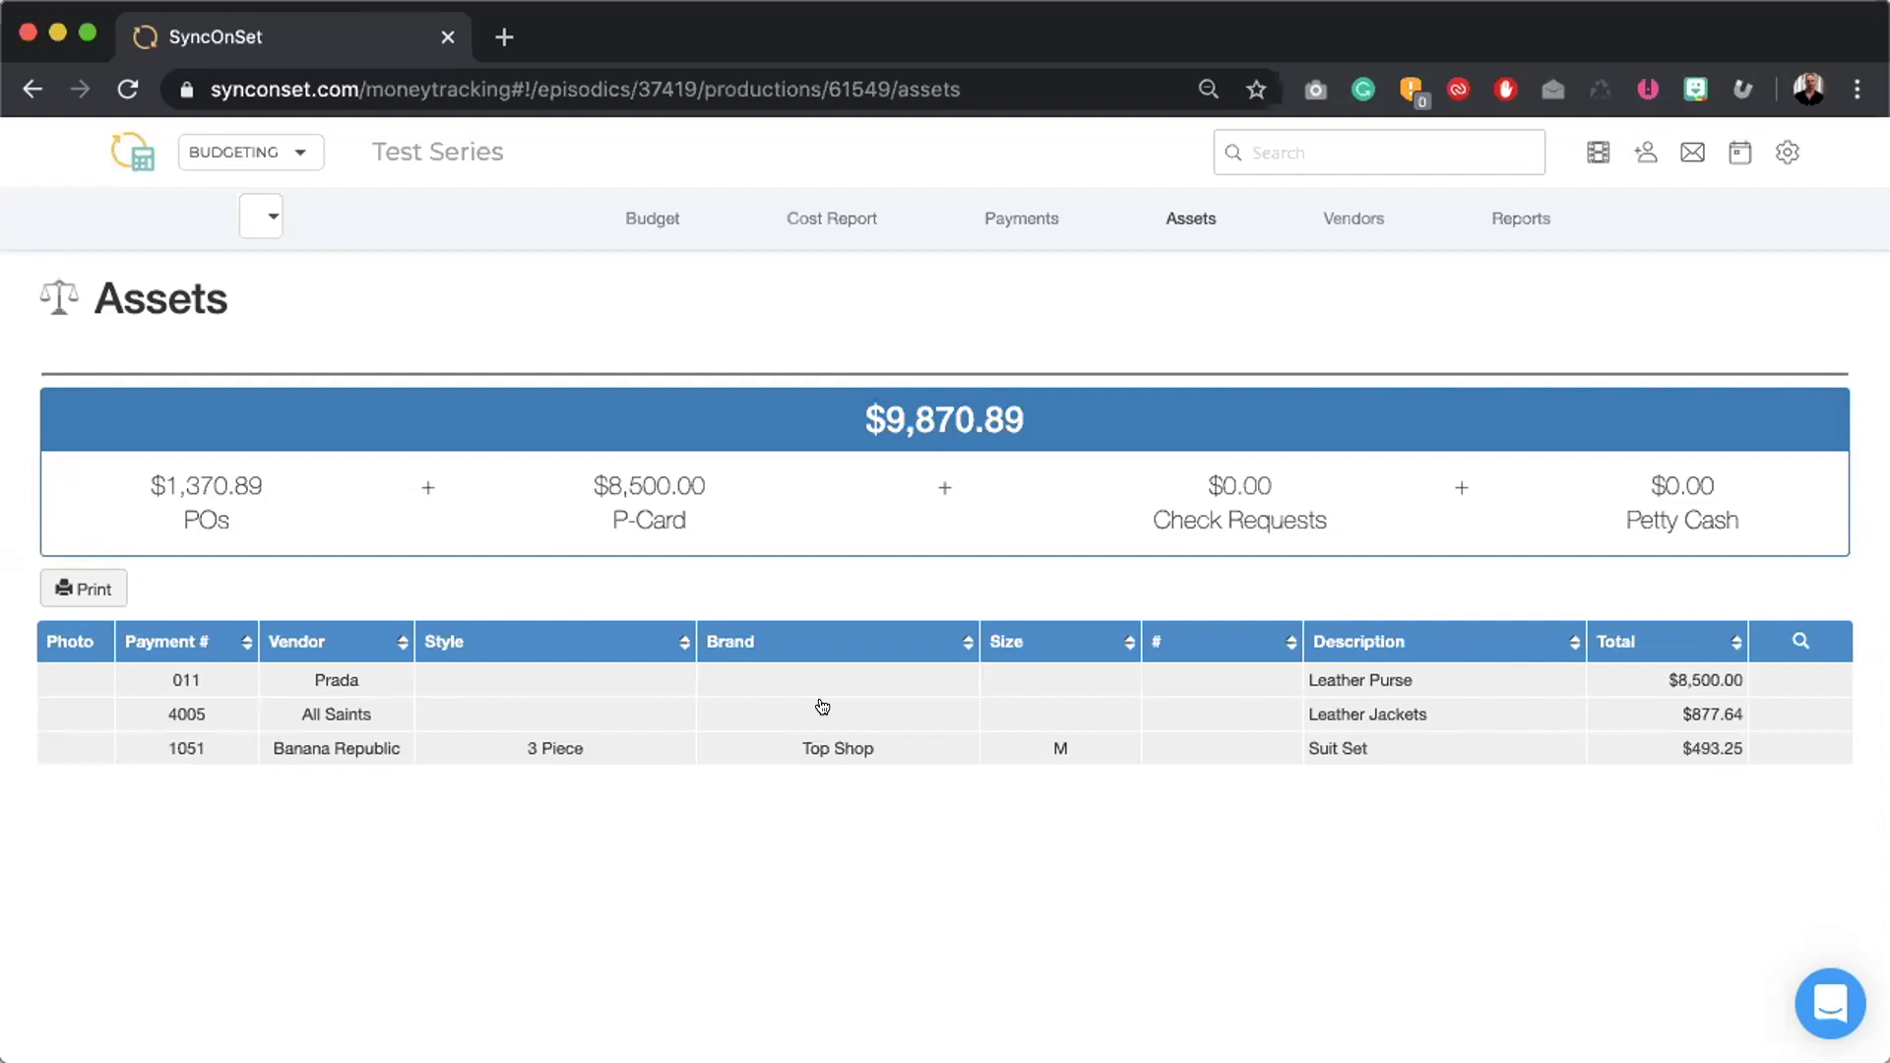
left_click(537, 701)
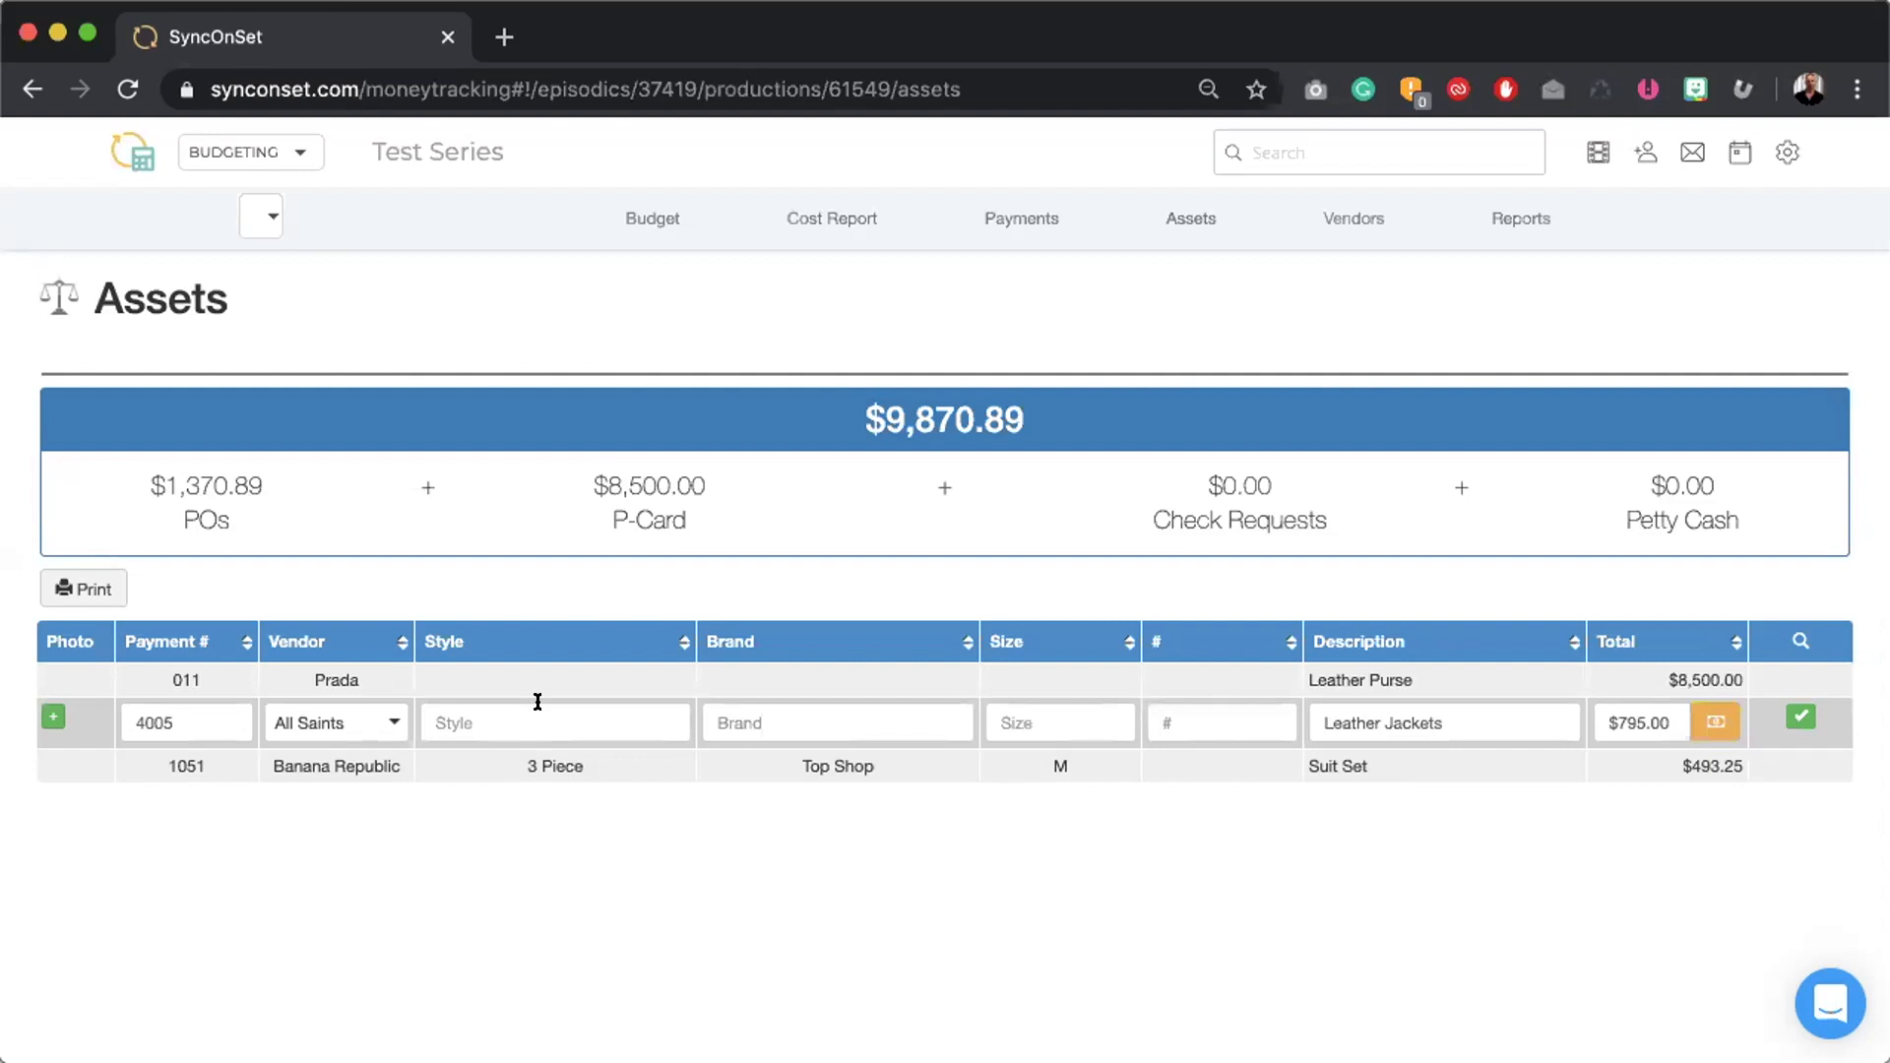
left_click(53, 717)
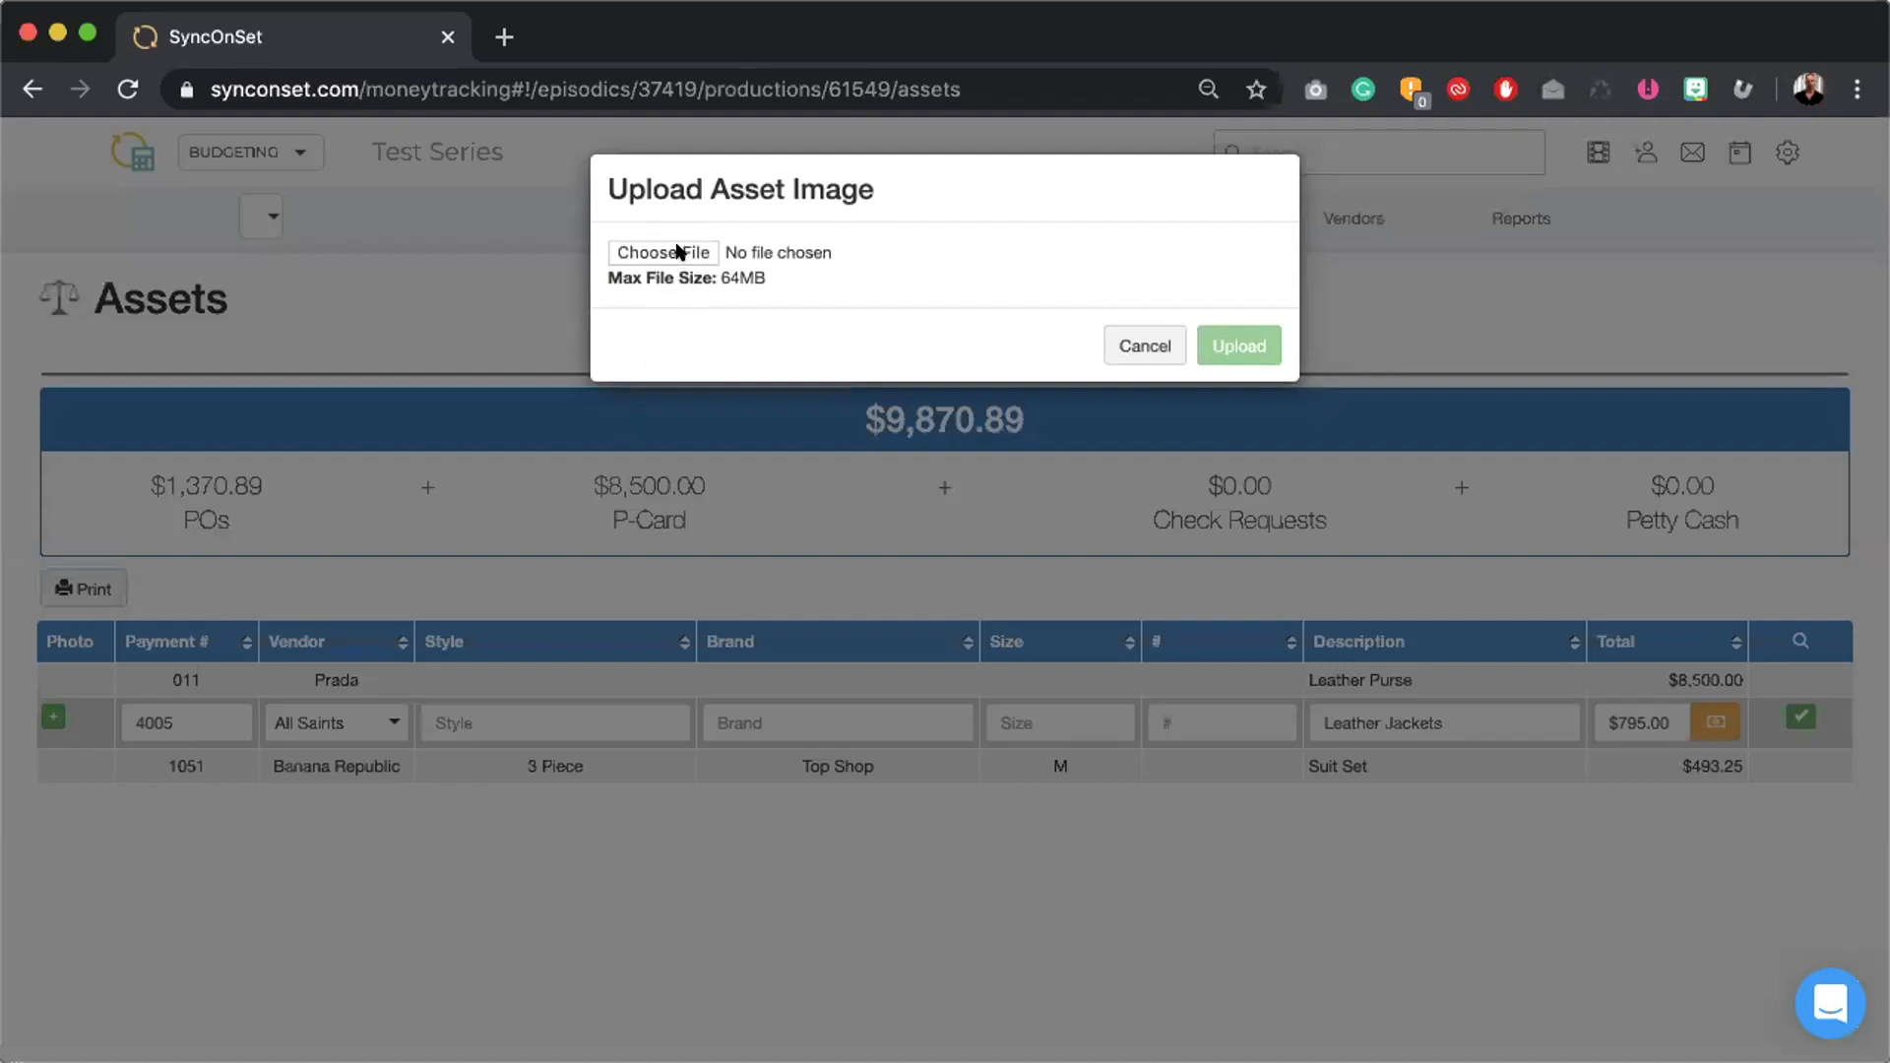
left_click(1123, 341)
- Set the Leather Jackets asset's style to Biker, brand to All Saints and size to L, and save the entry
left_click(464, 707)
type("B")
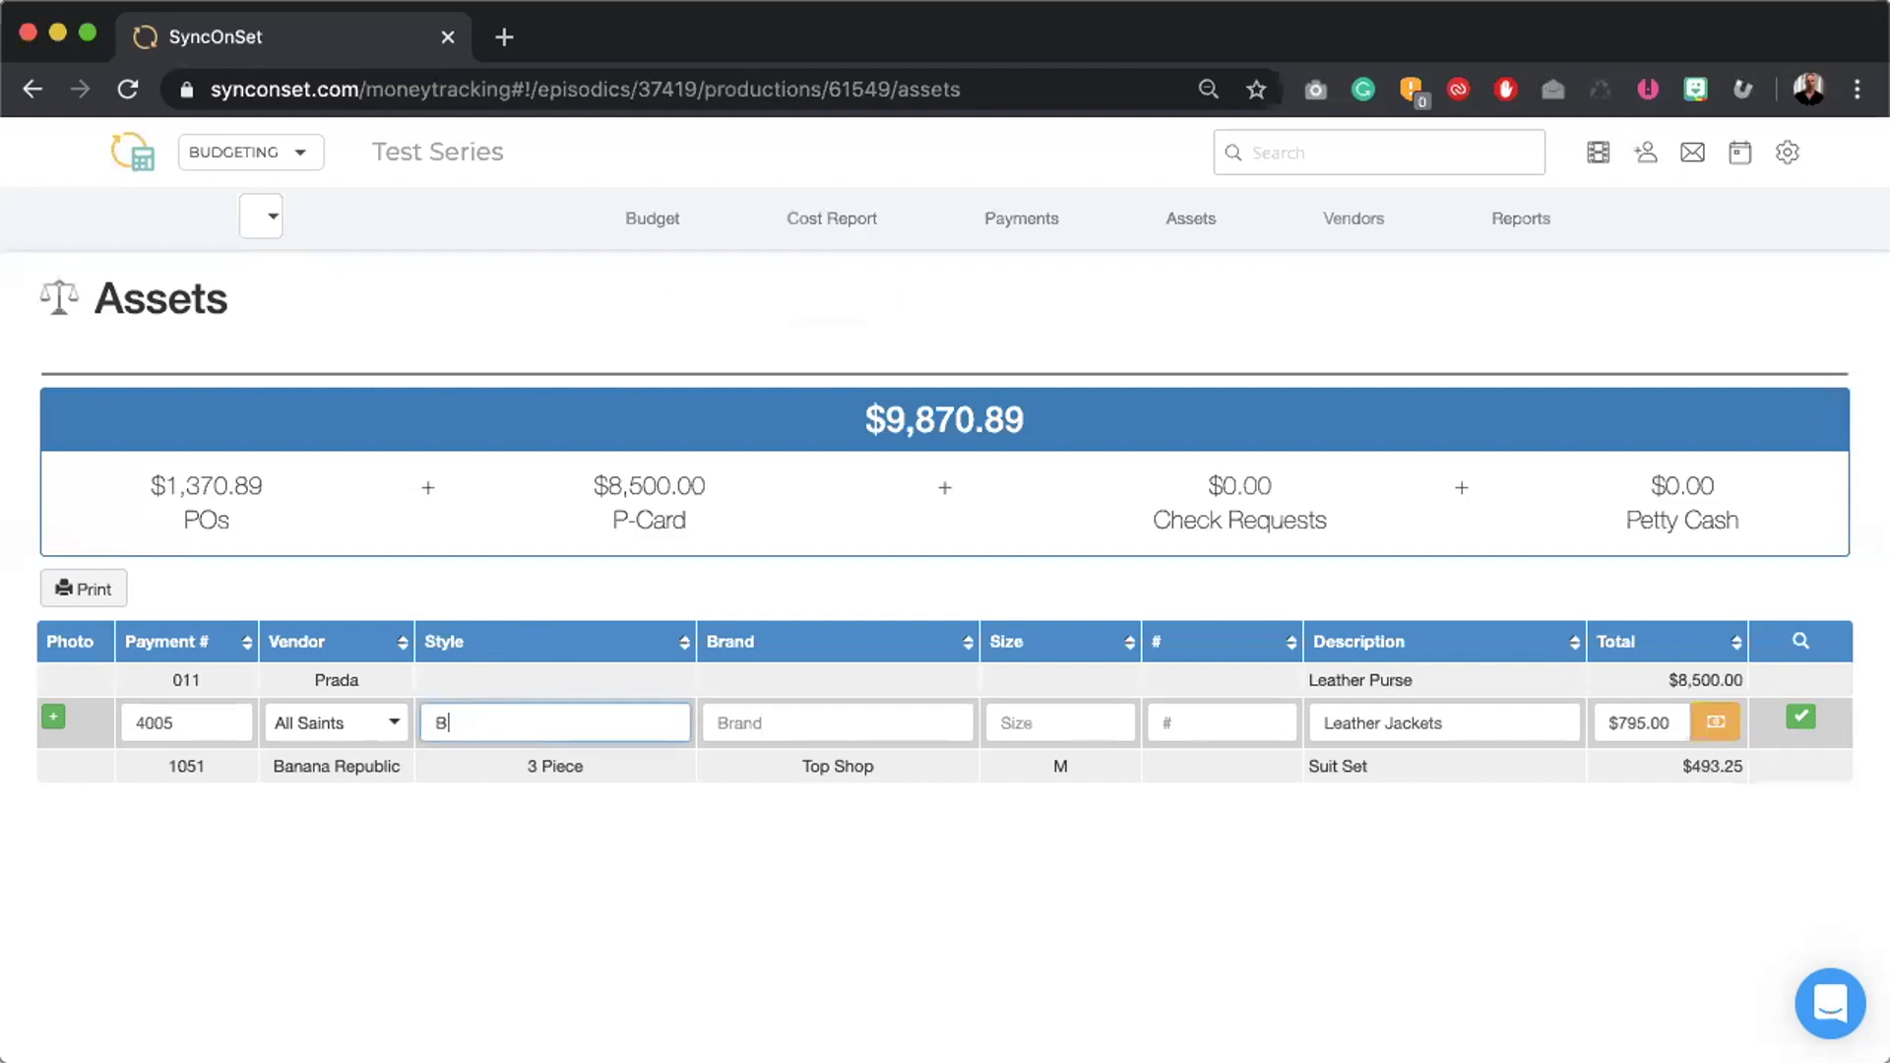
type("iker")
left_click(742, 705)
type("All Saints")
left_click(1009, 703)
type("L")
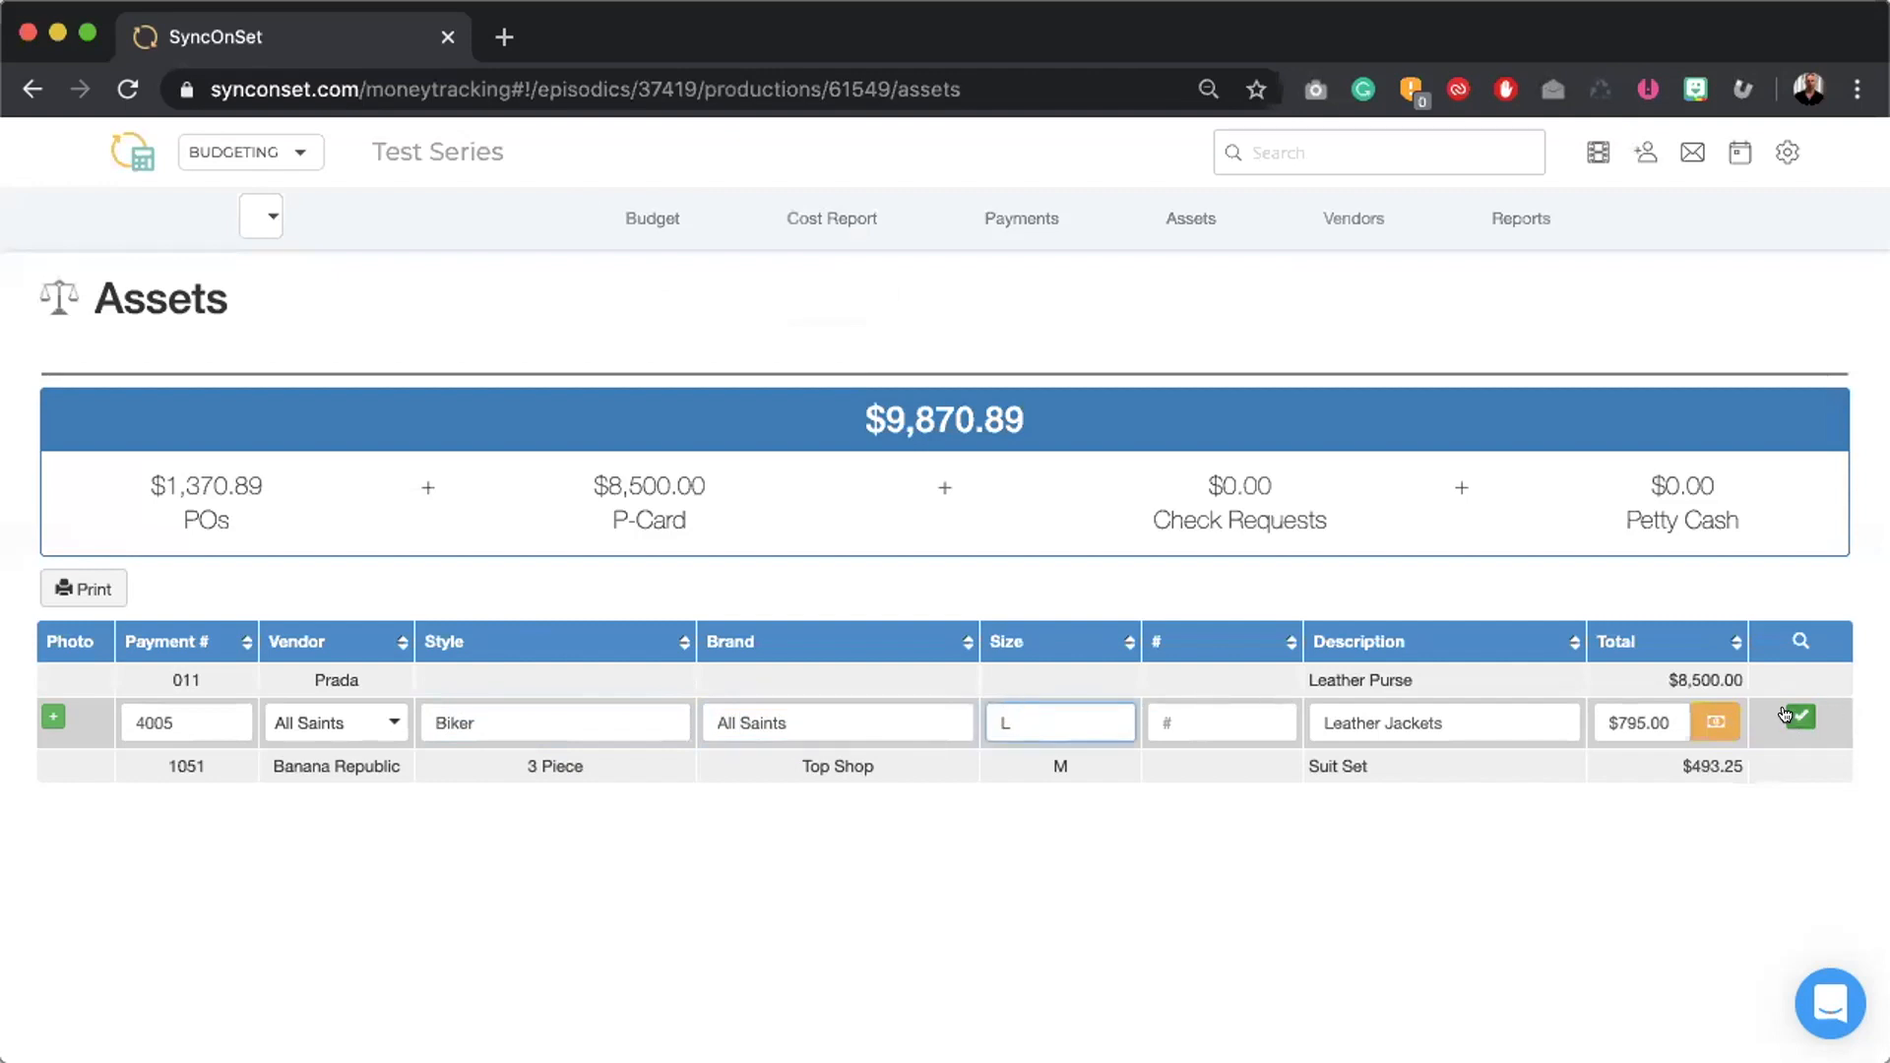
left_click(1799, 713)
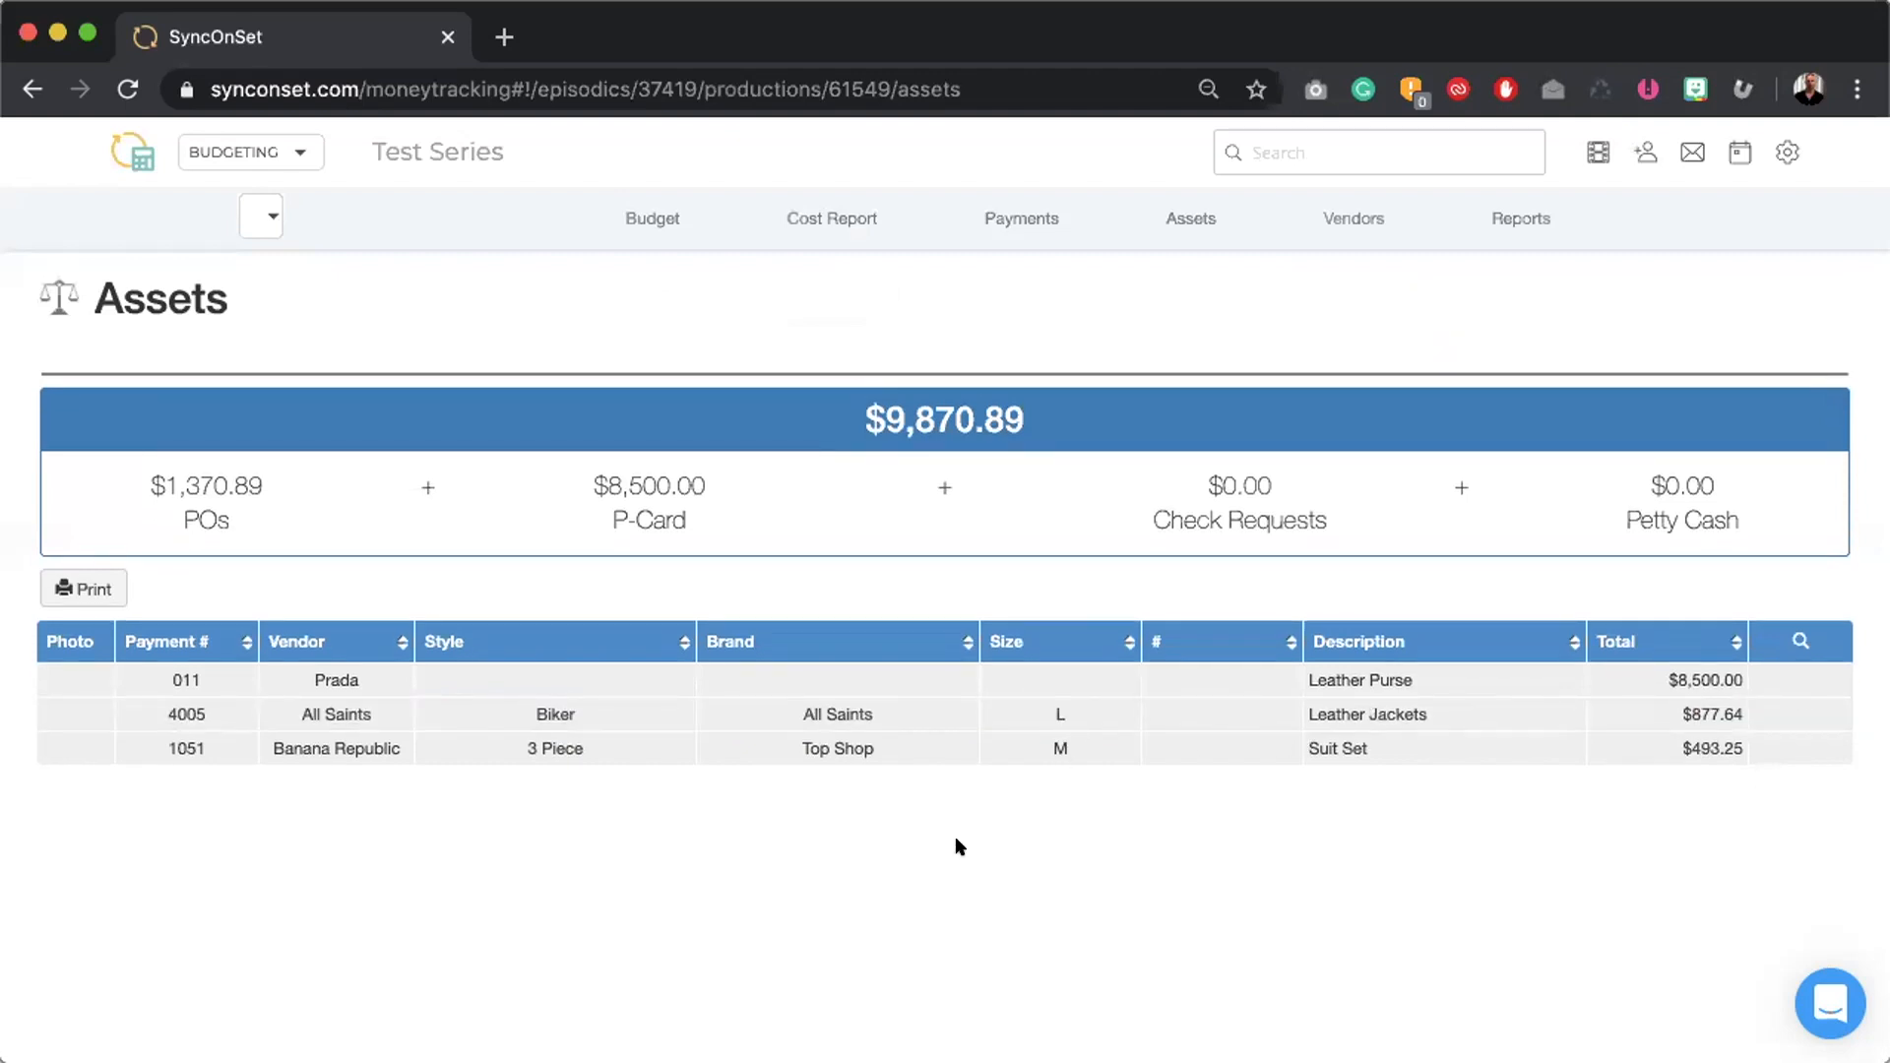
- Generate a printable report of the assets list titled "Assets" and return to the assets page
left_click(85, 588)
type("Assets")
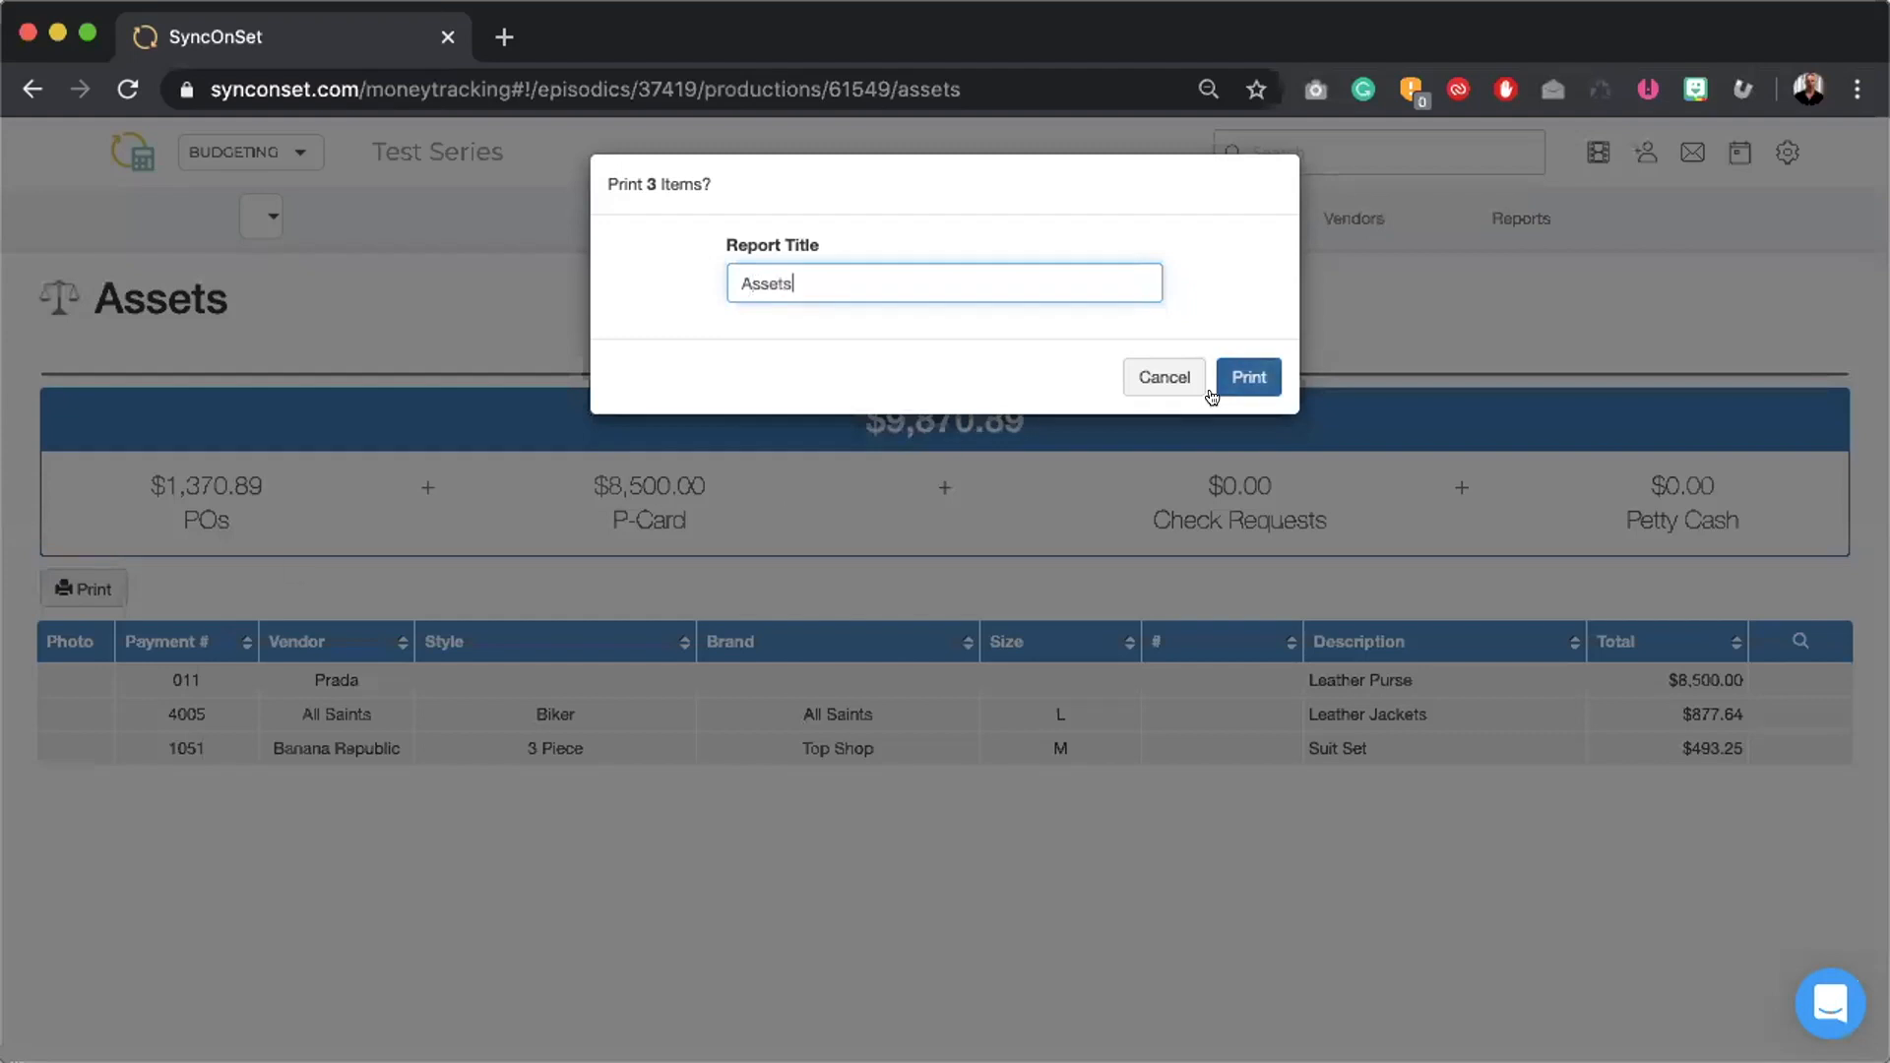
left_click(1242, 377)
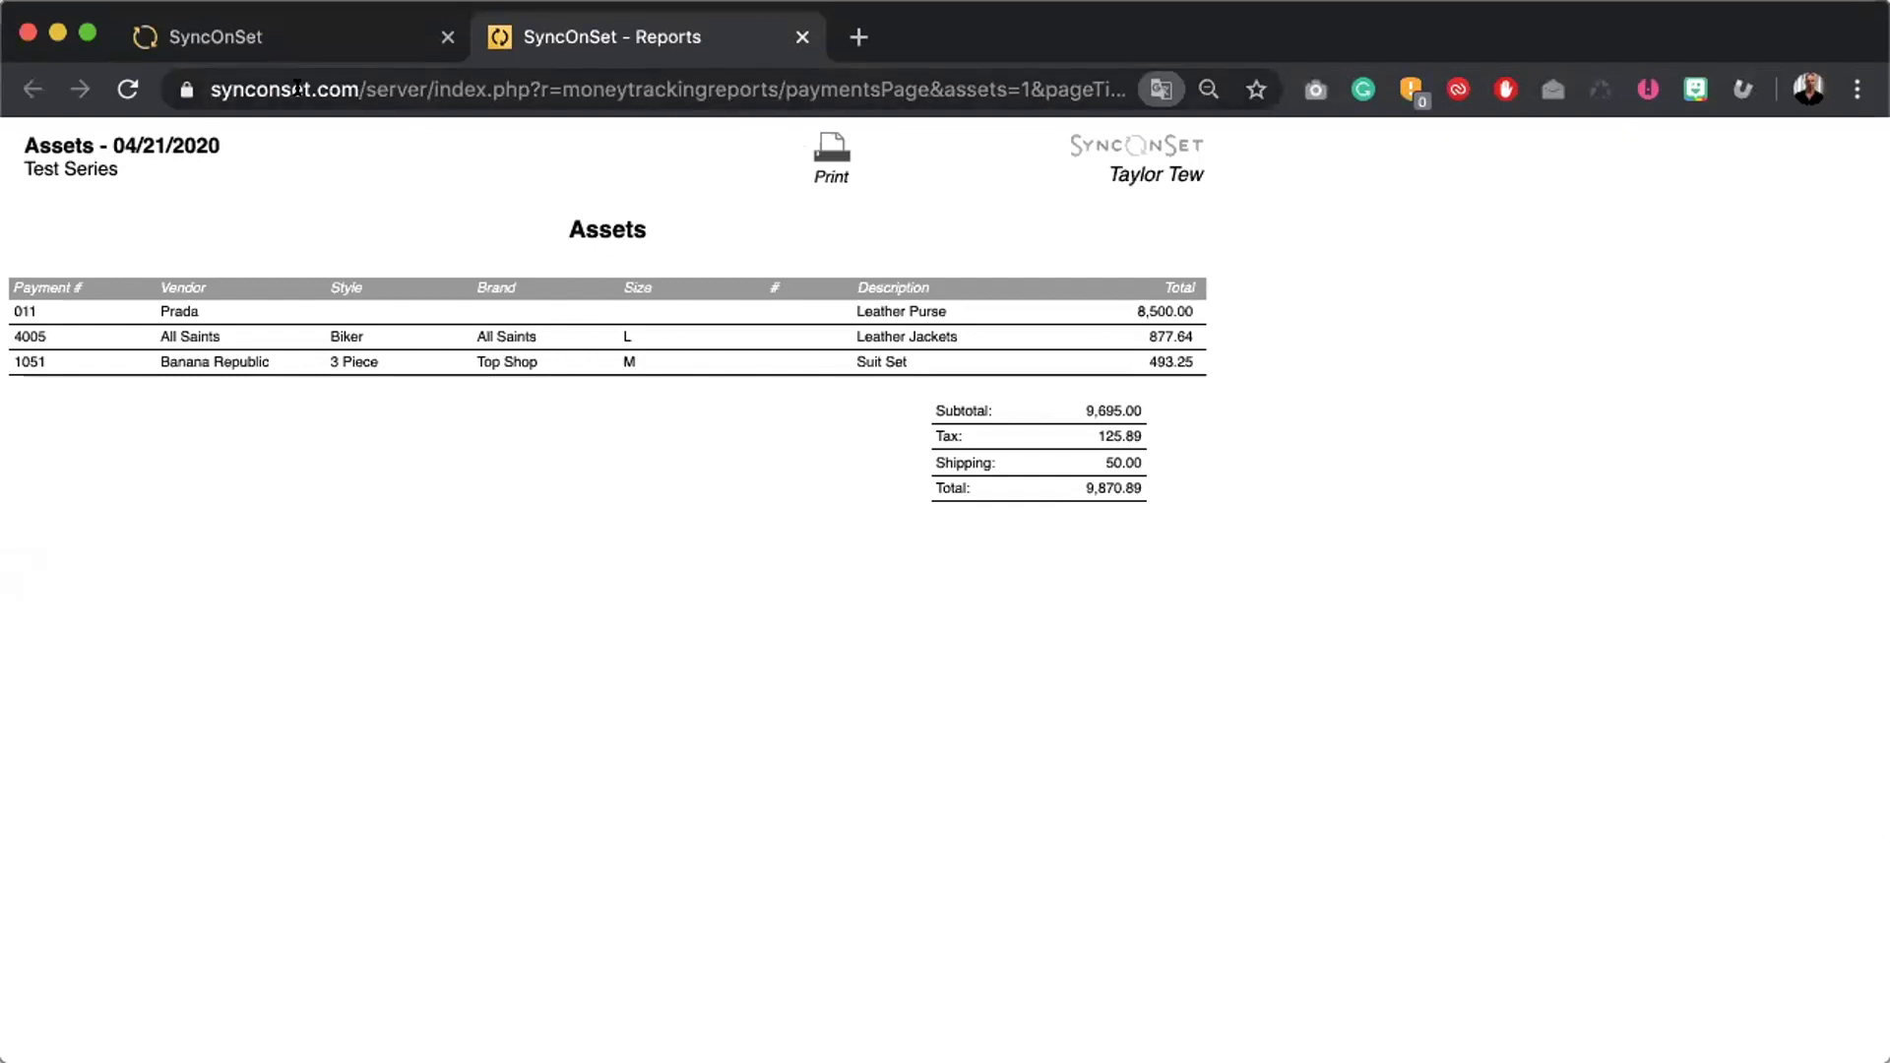
left_click(246, 41)
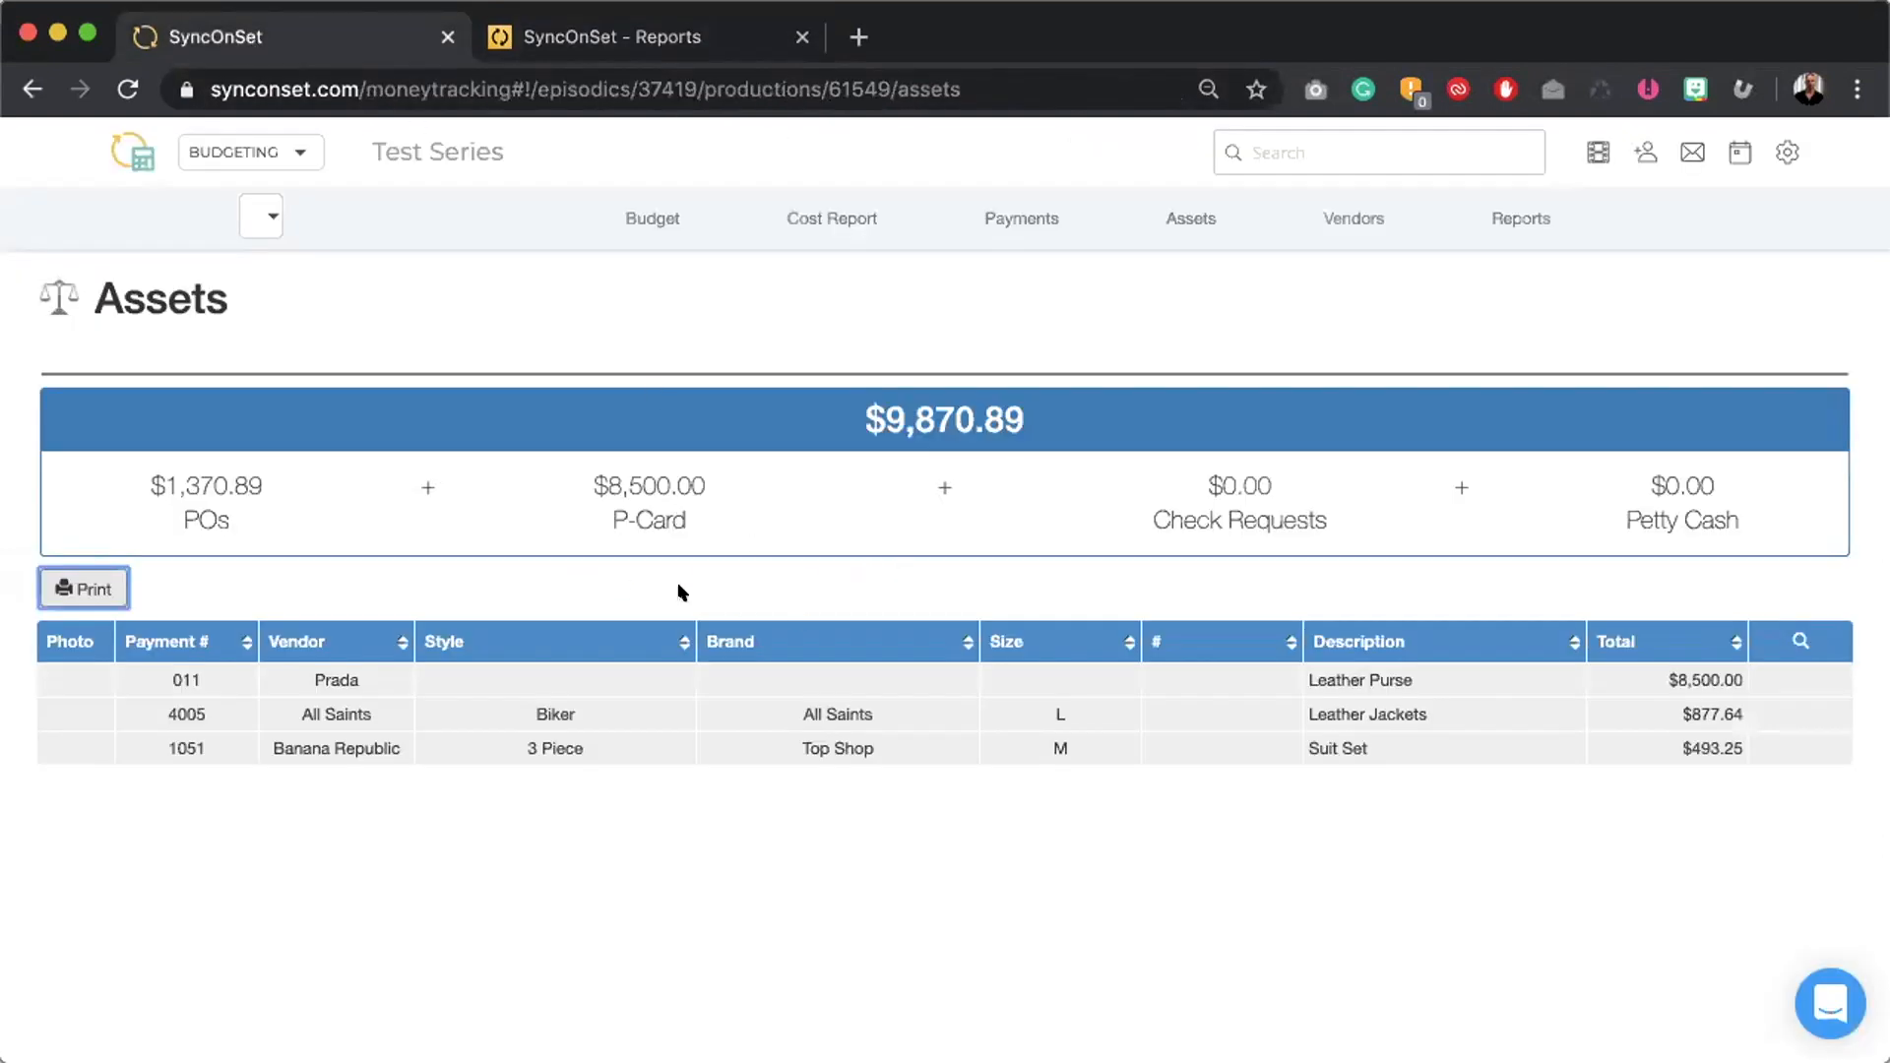
- Show the column filters on the assets list and filter the vendor column by "all"
left_click(1797, 641)
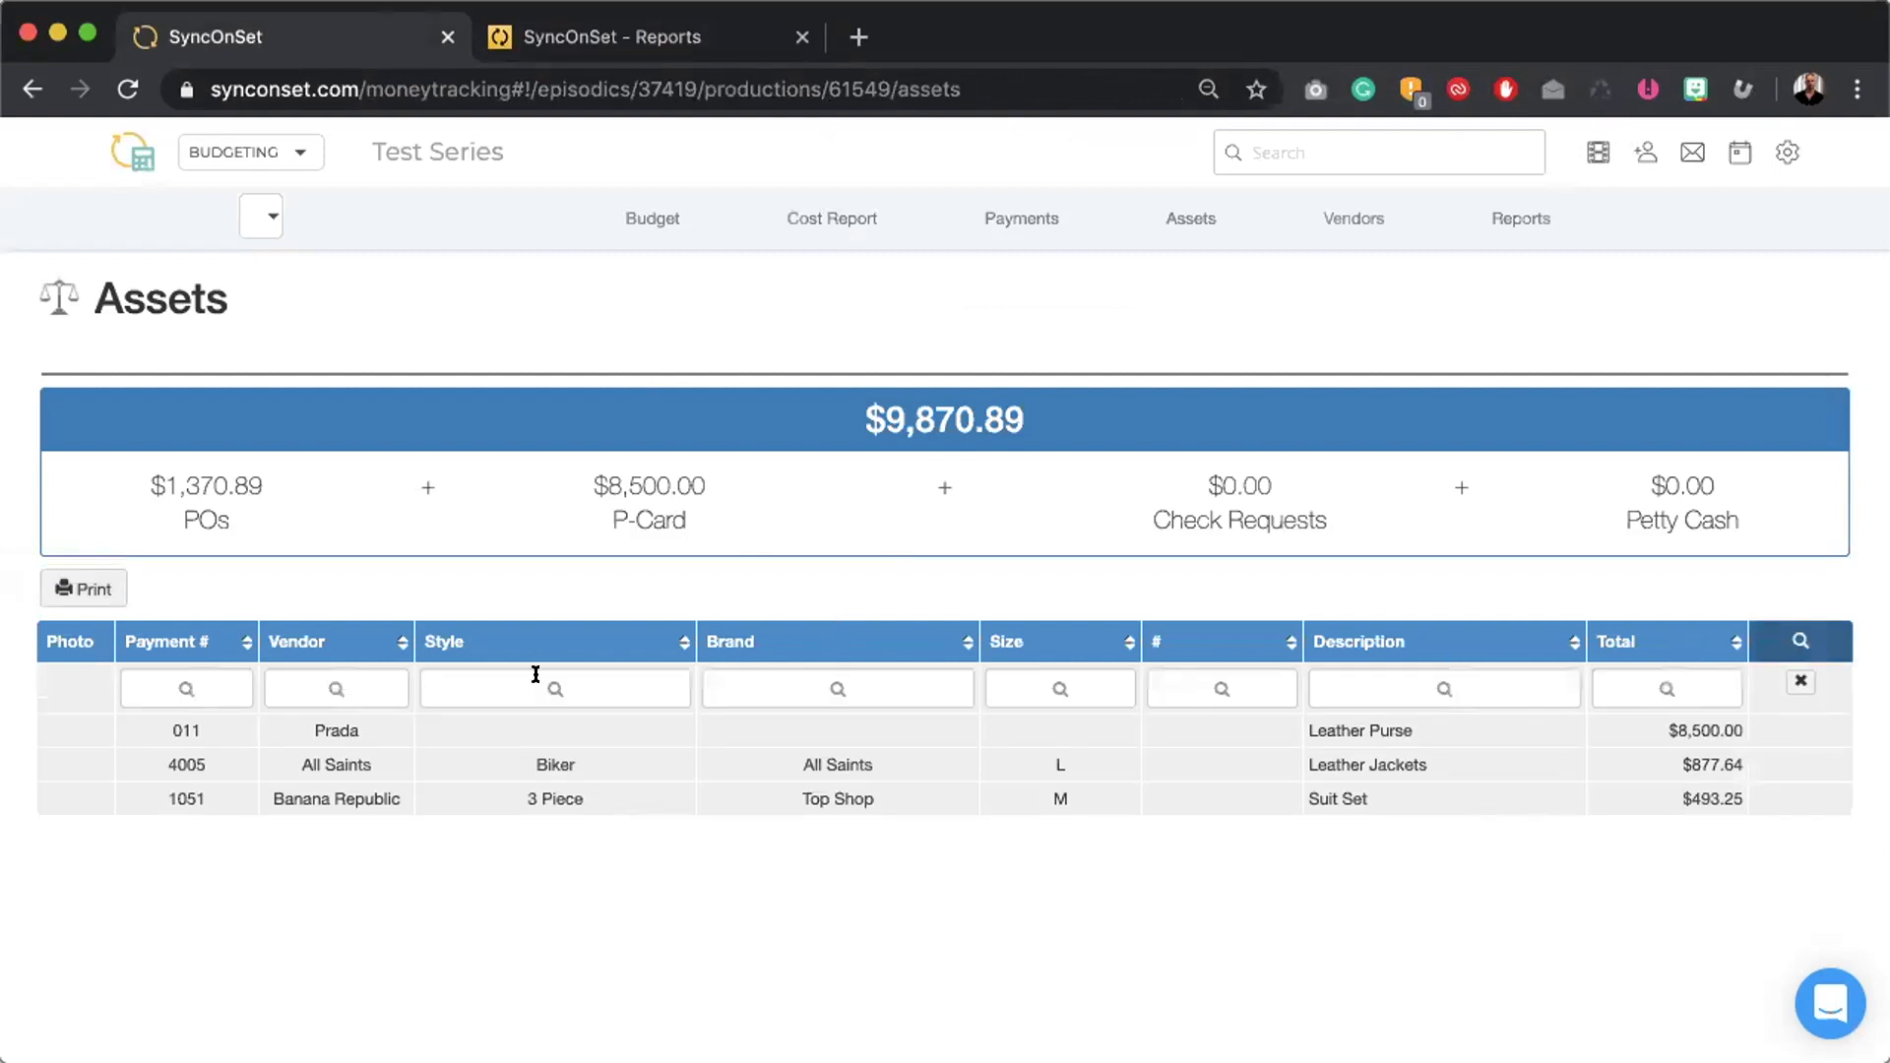
left_click(319, 677)
type("all")
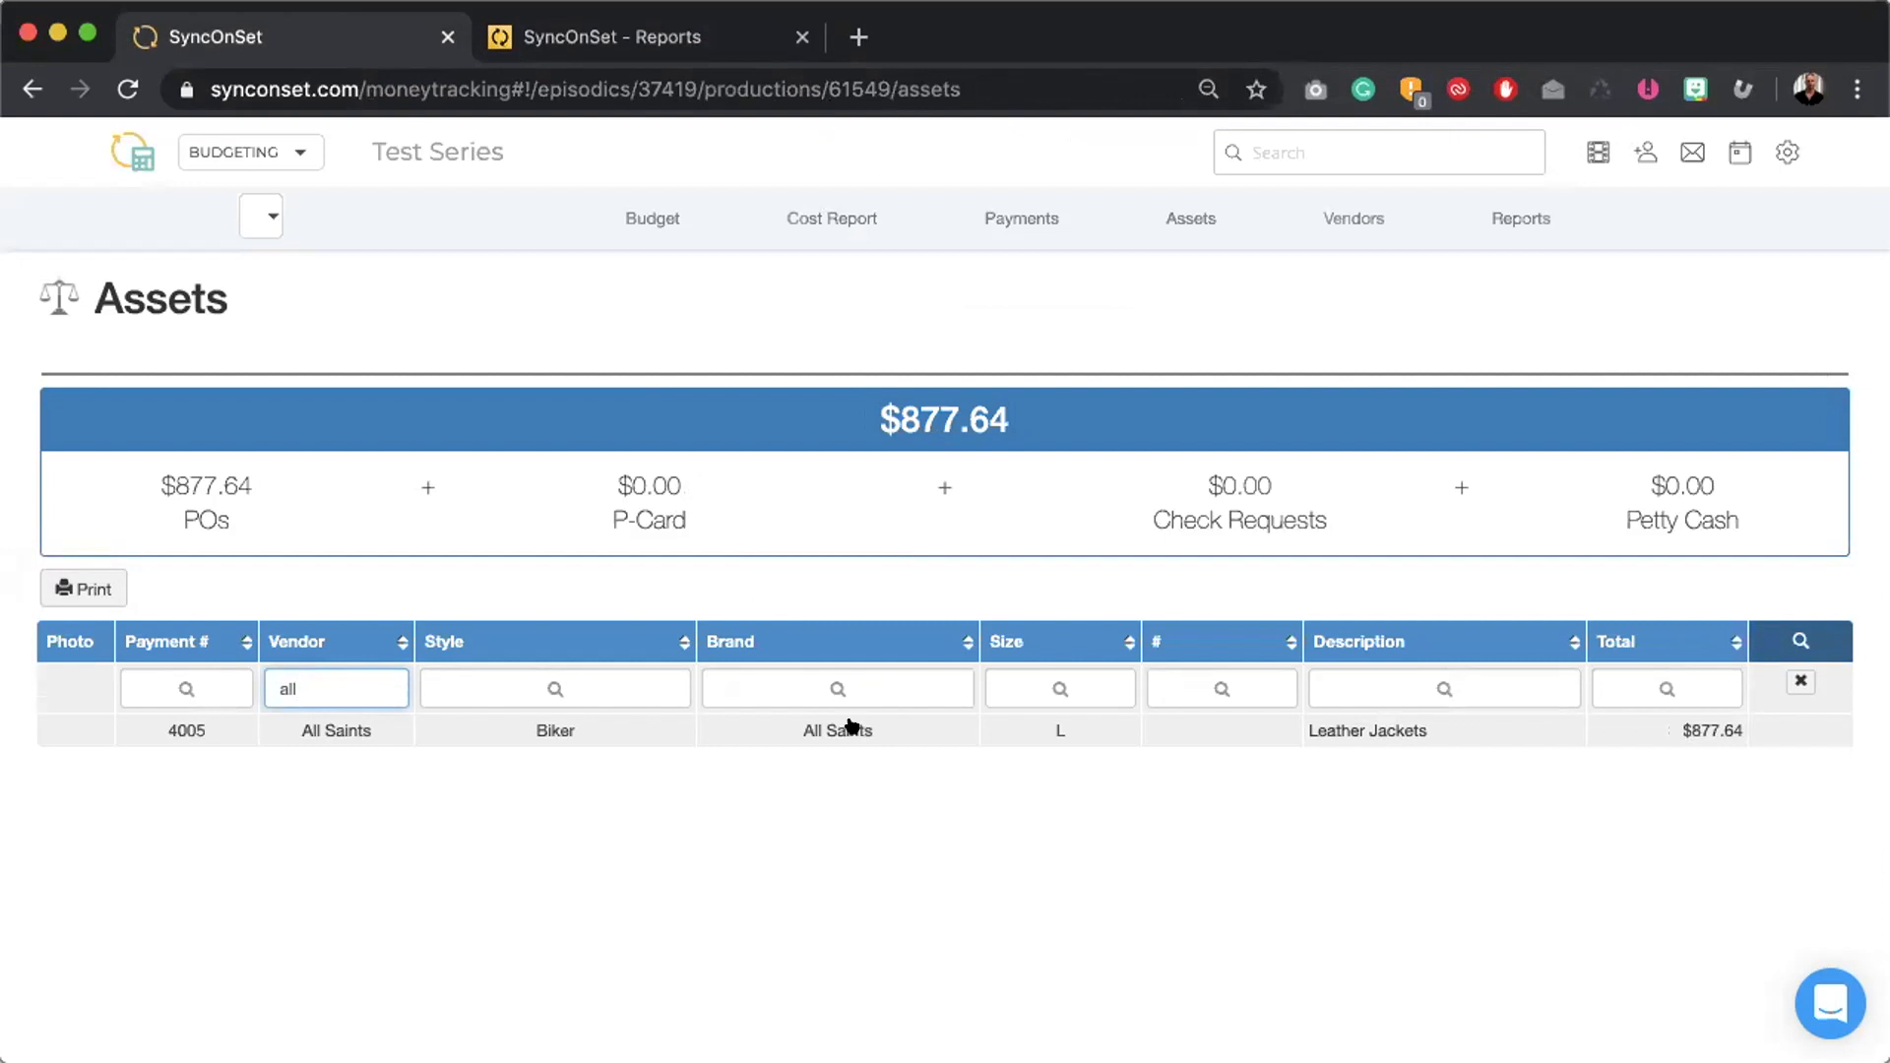
- Open the vendors list and look over the Gap vendor's entry
left_click(1326, 214)
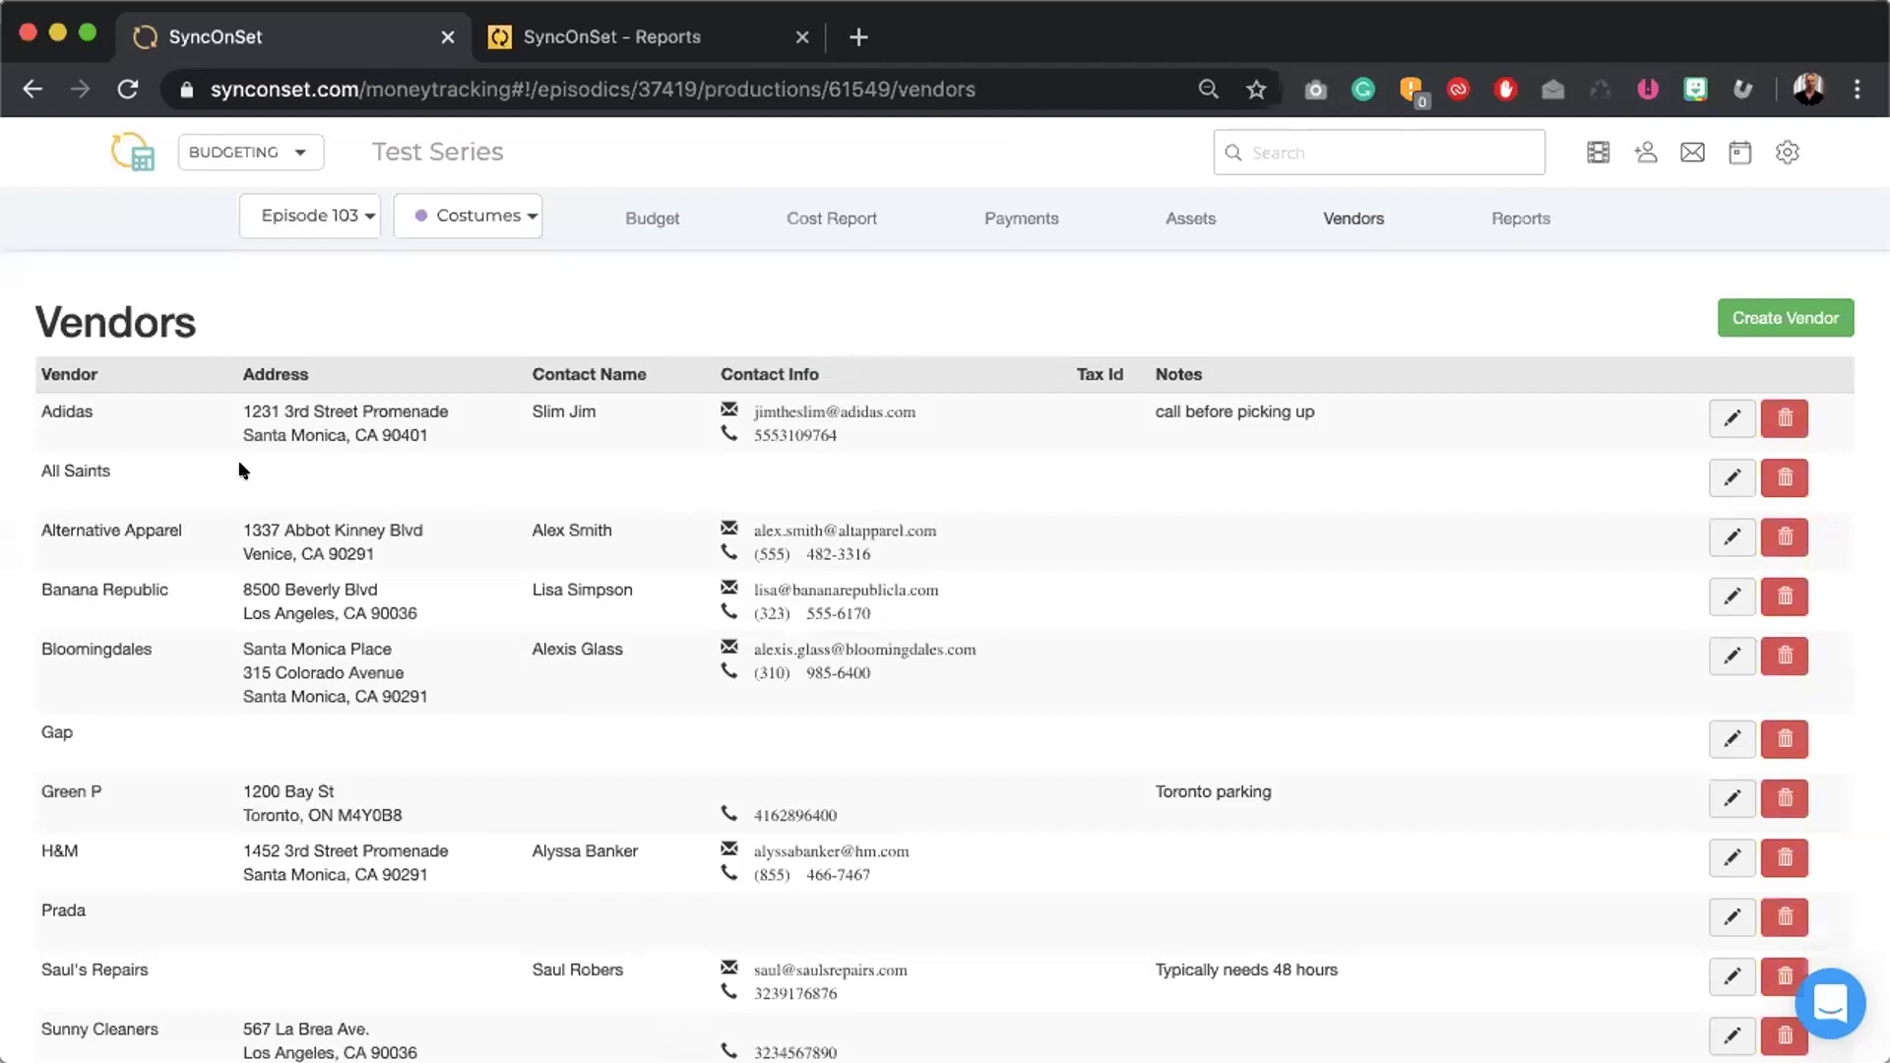
scroll(271, 556, "down", 2)
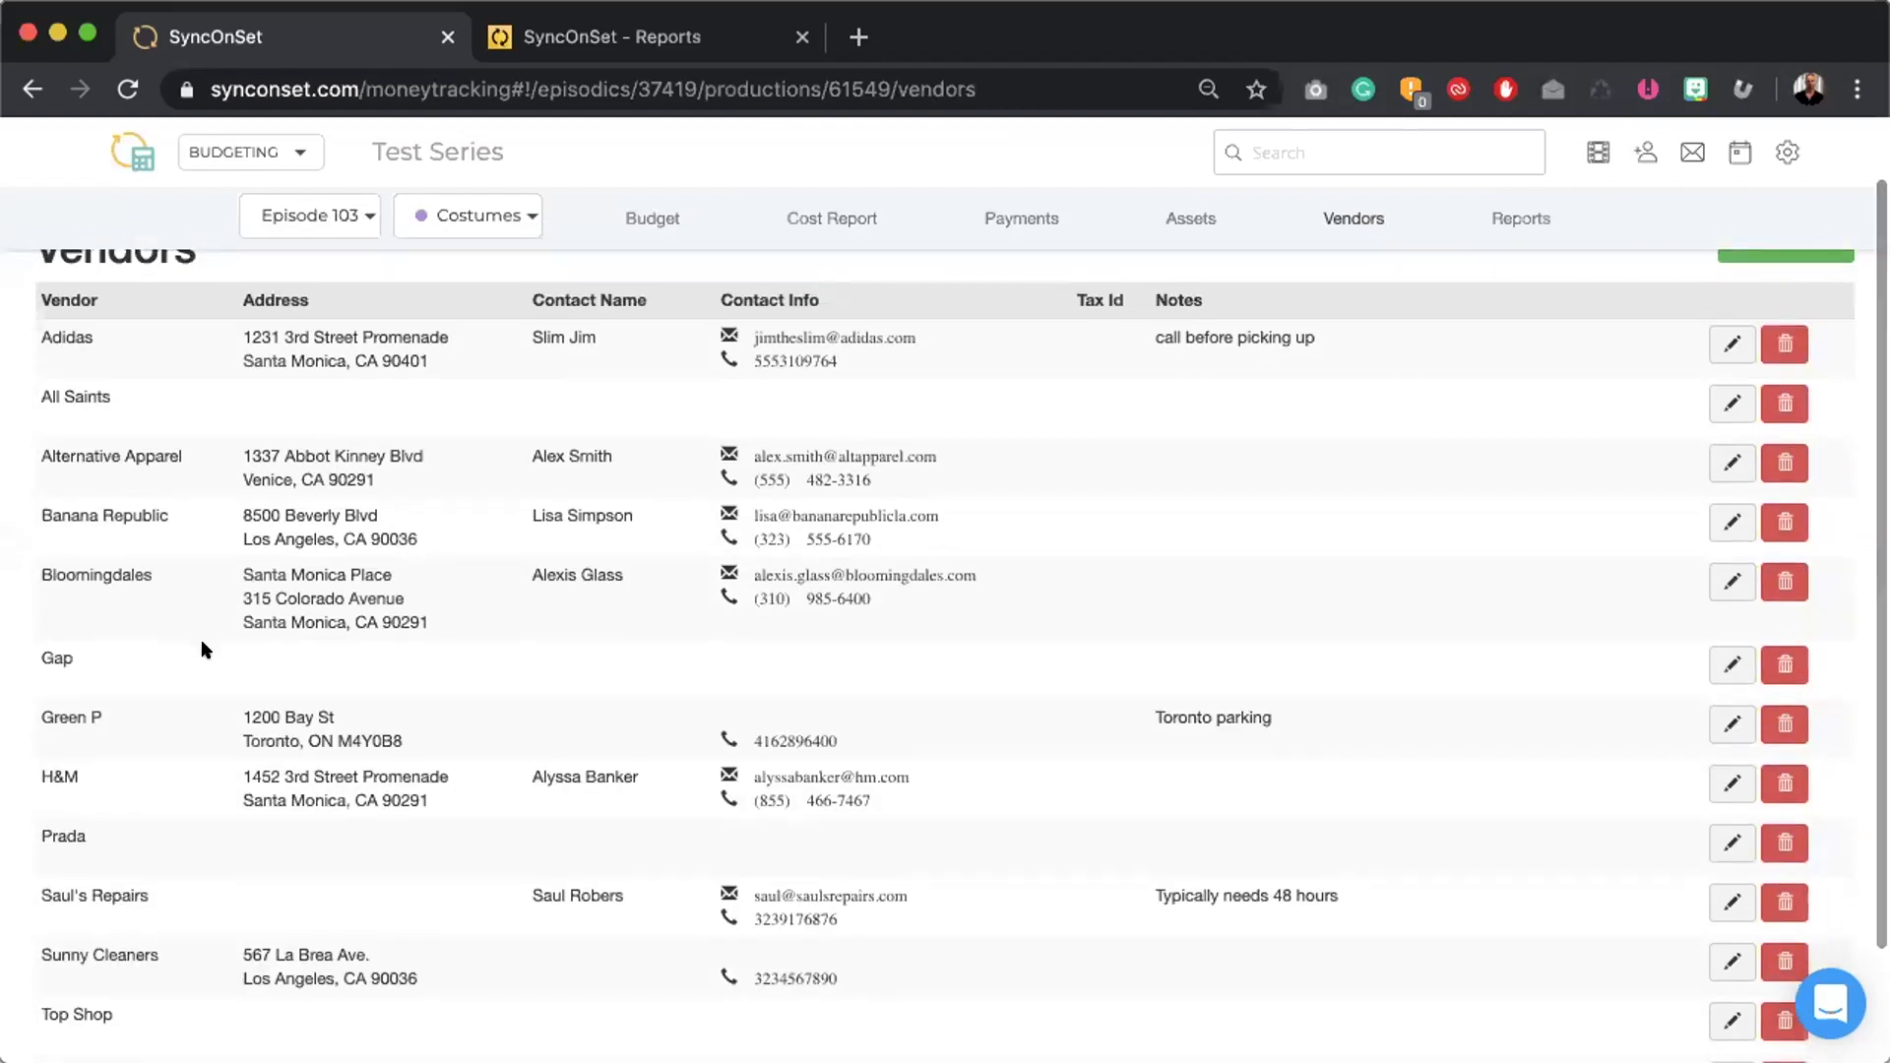
double_click(63, 654)
left_click(268, 668)
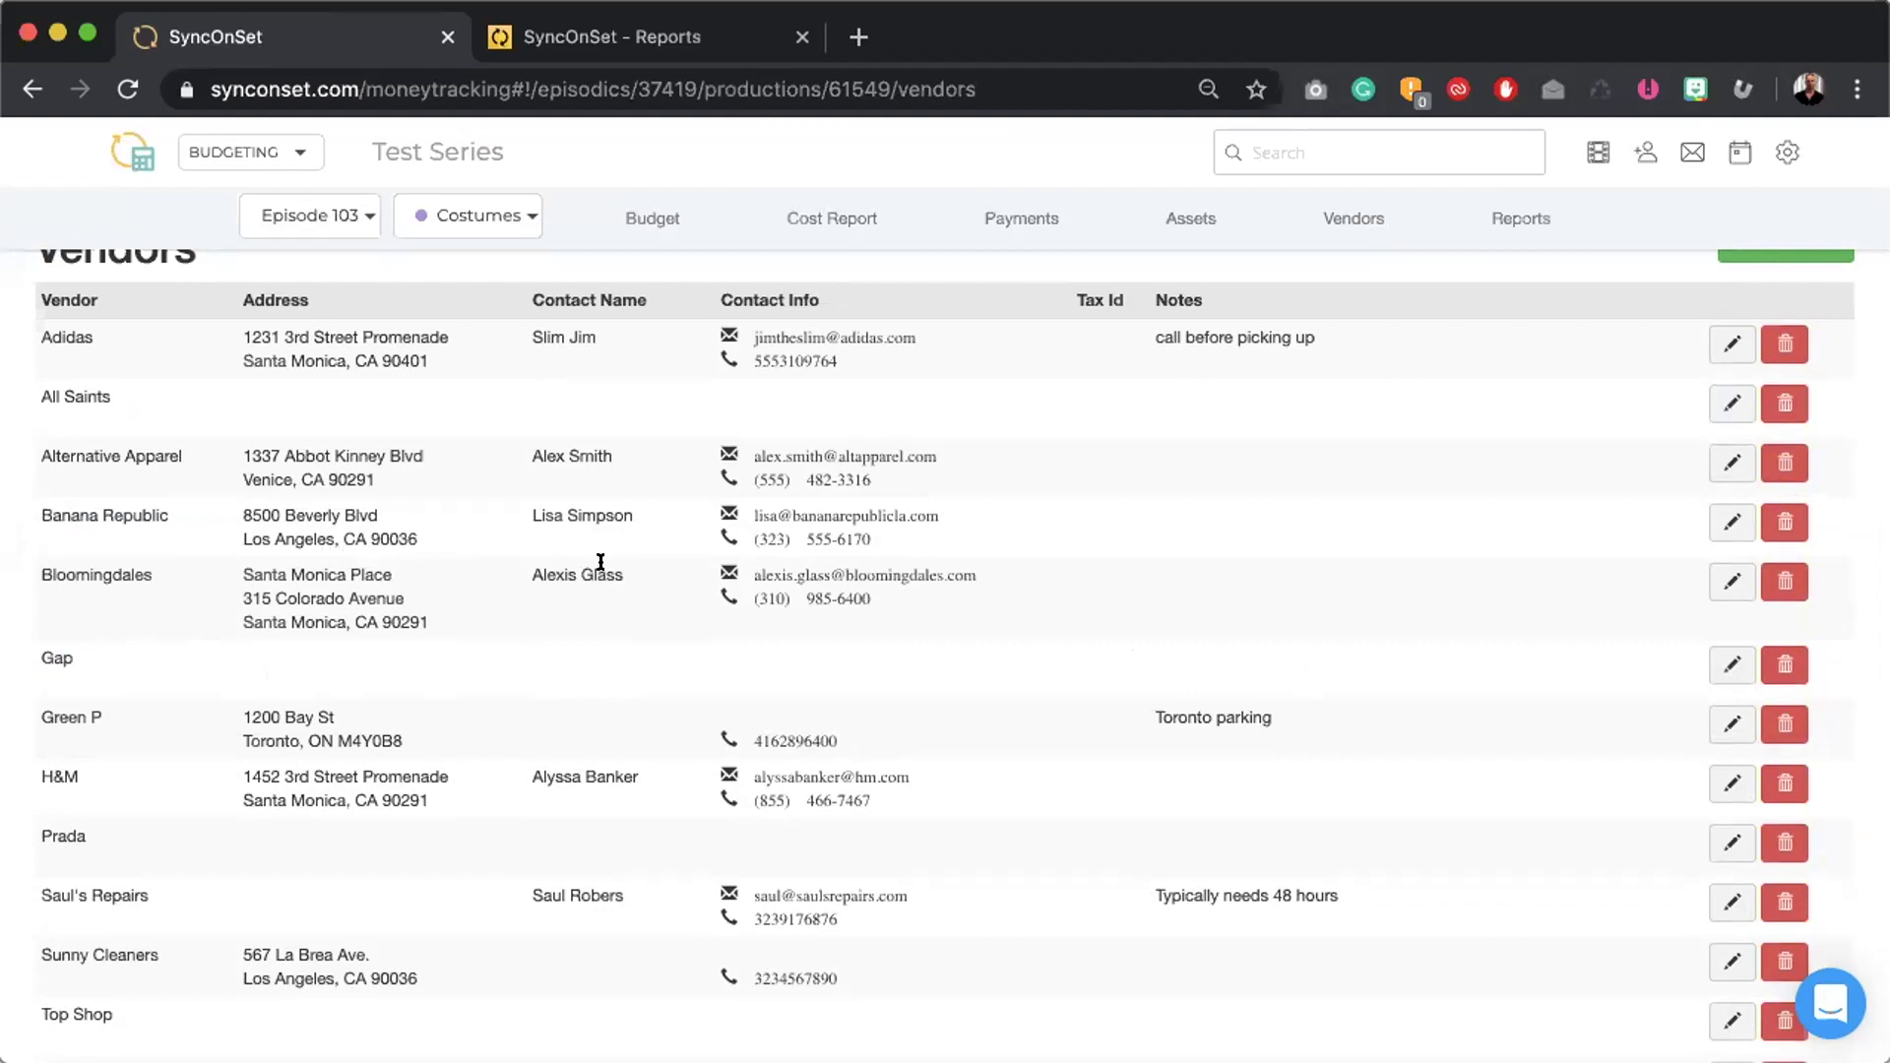
- Add the note "call before pickup" and the contact's full name to the Gap vendor and save the update
left_click(1715, 664)
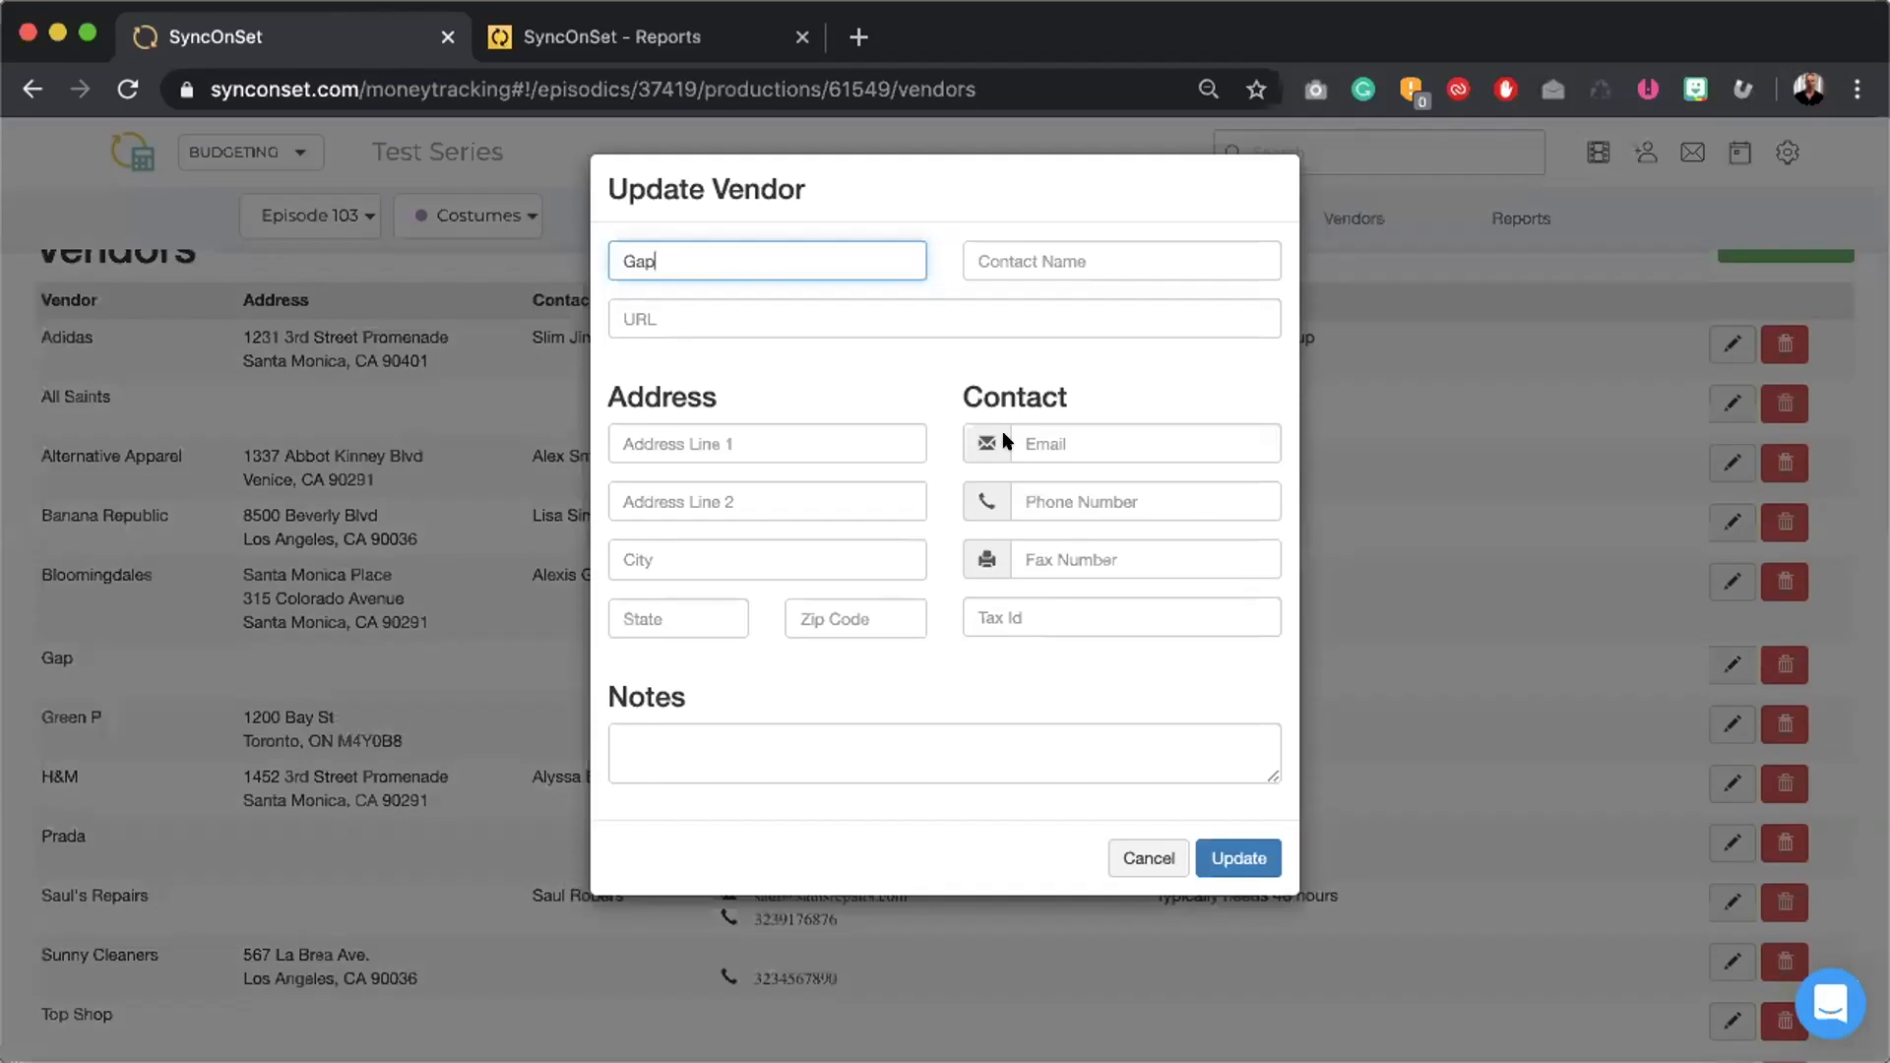
left_click(738, 751)
type("c")
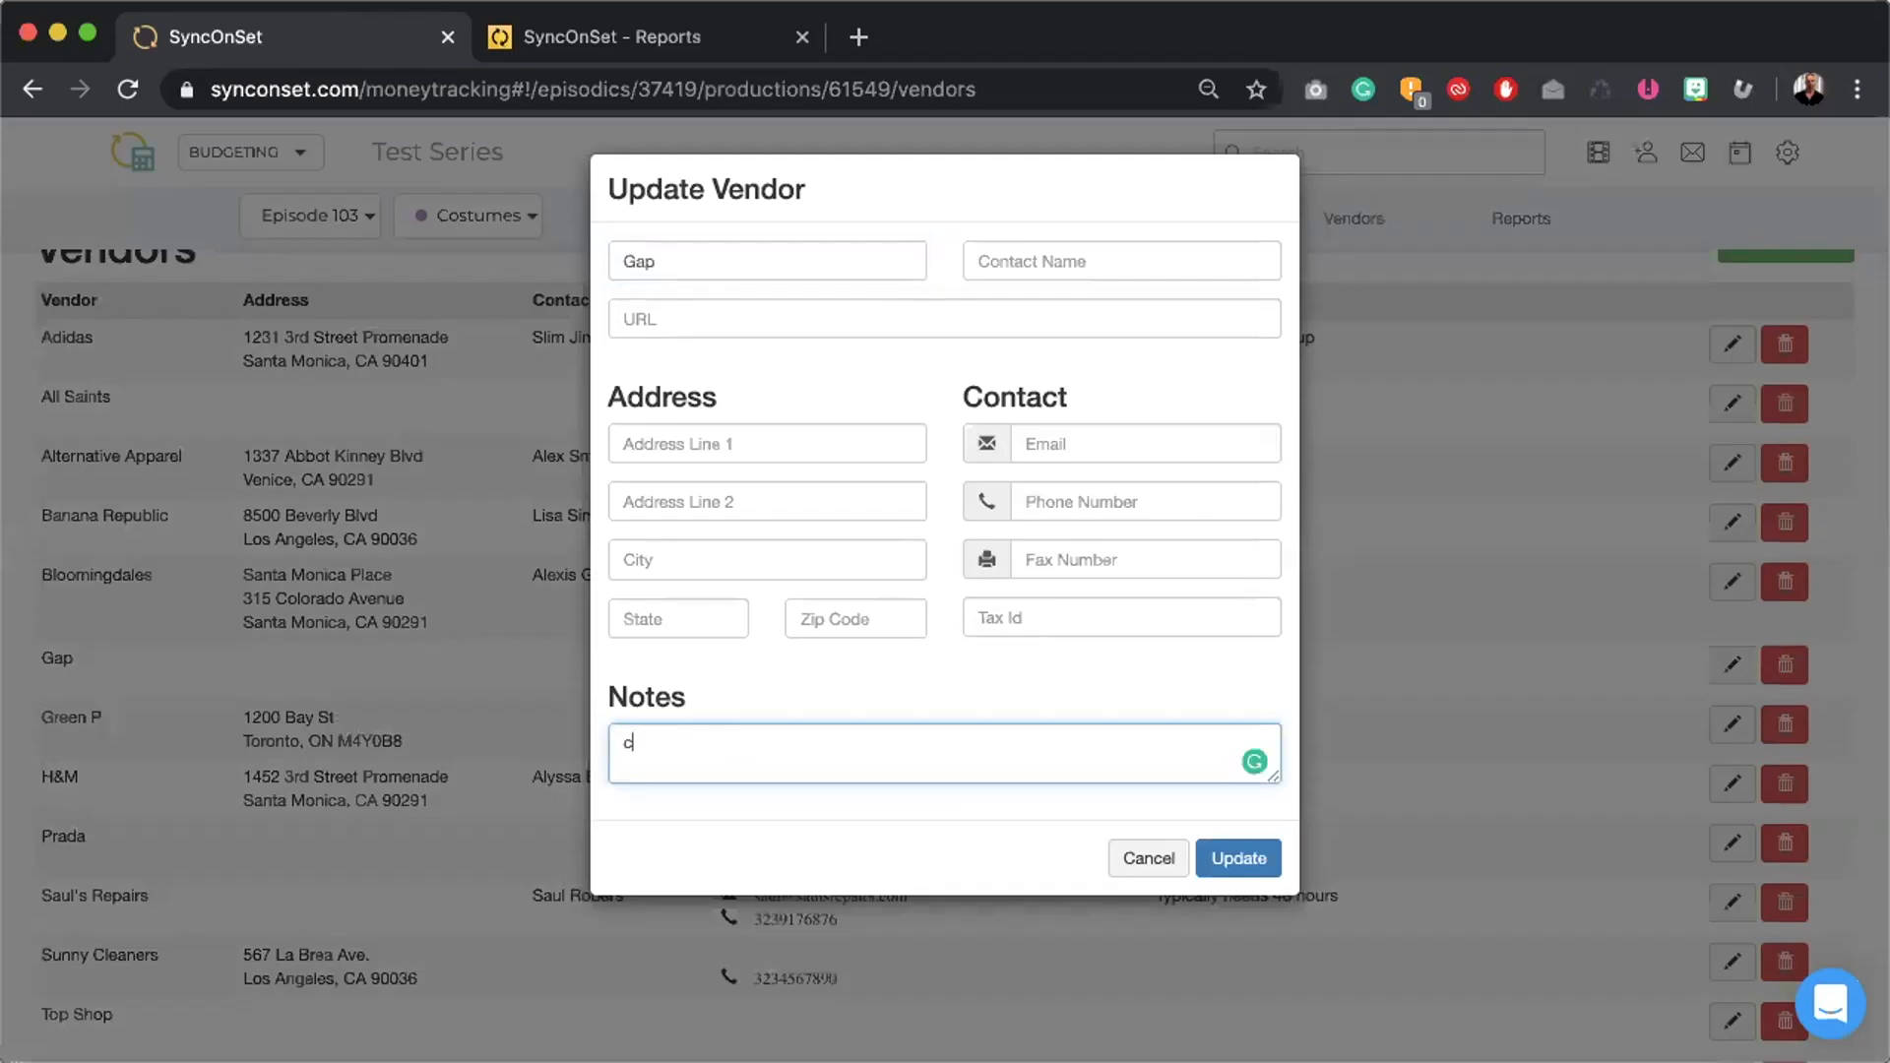
type("all before pickup")
left_click(1055, 253)
type("Joe Smith")
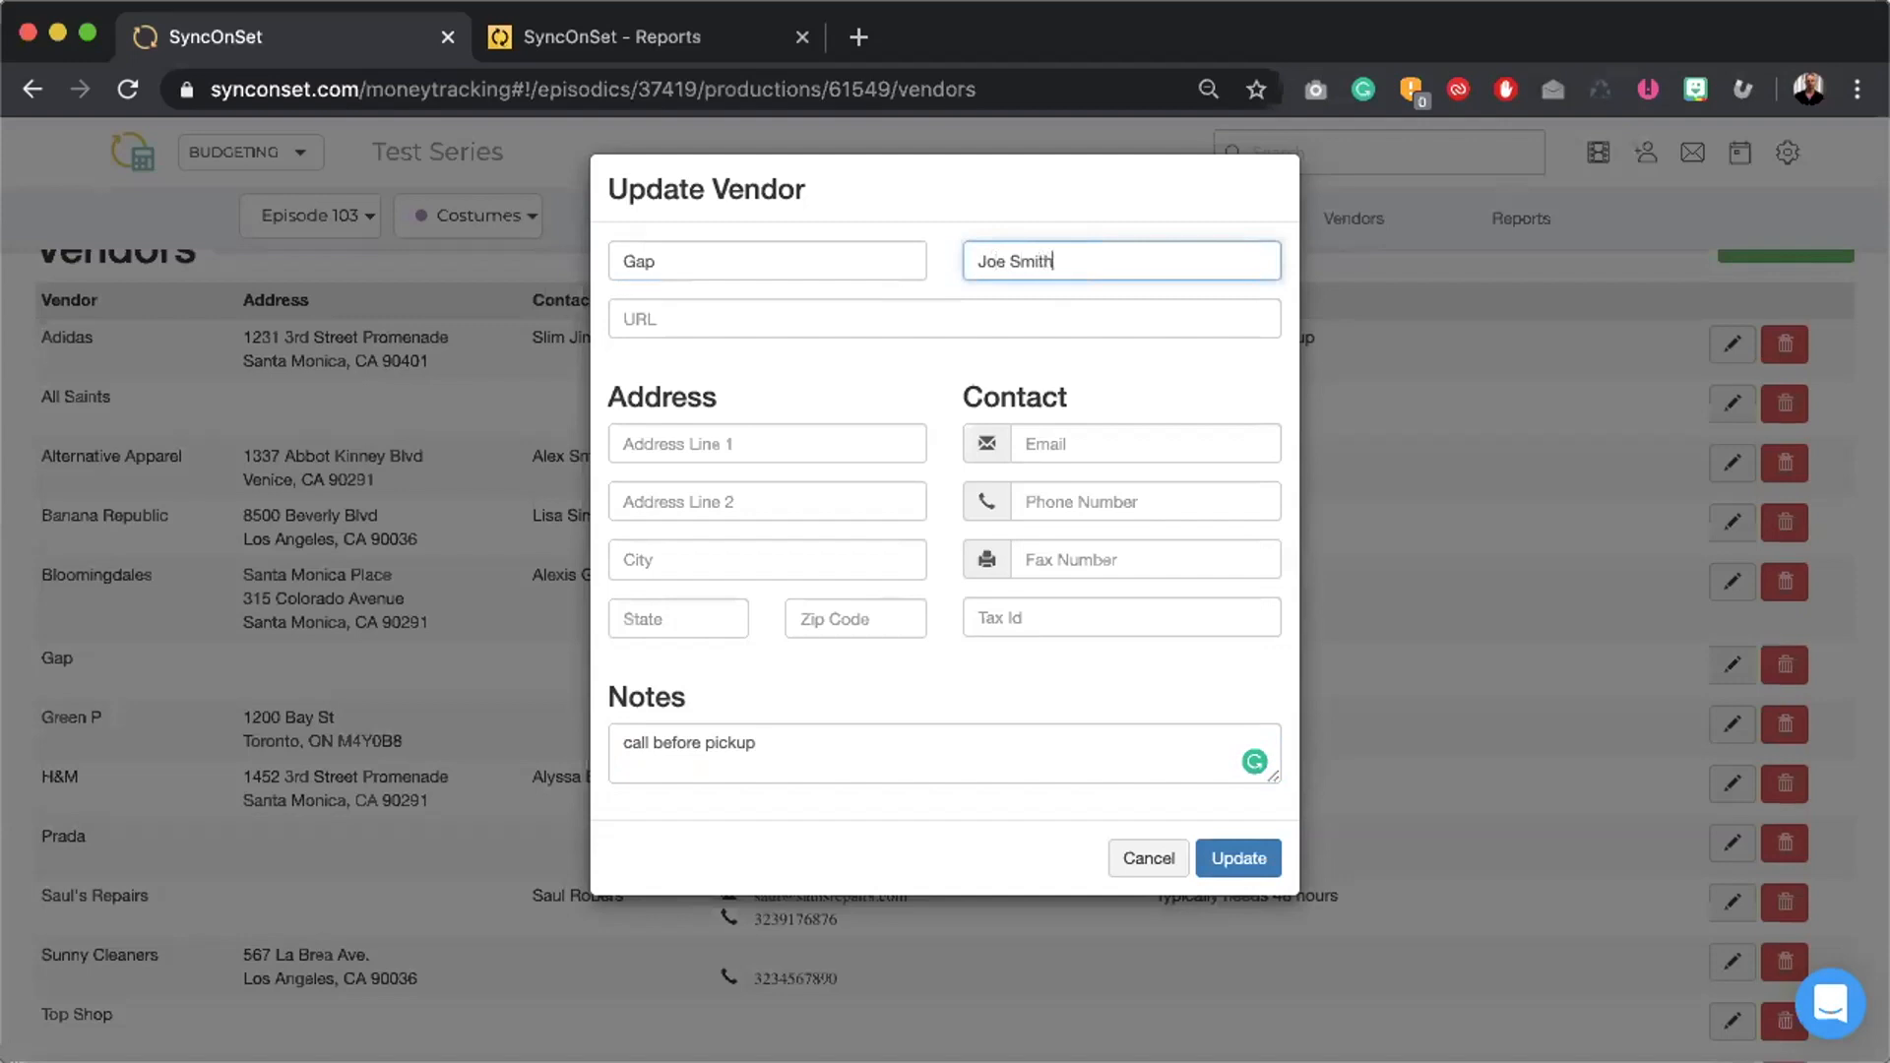
left_click(1251, 851)
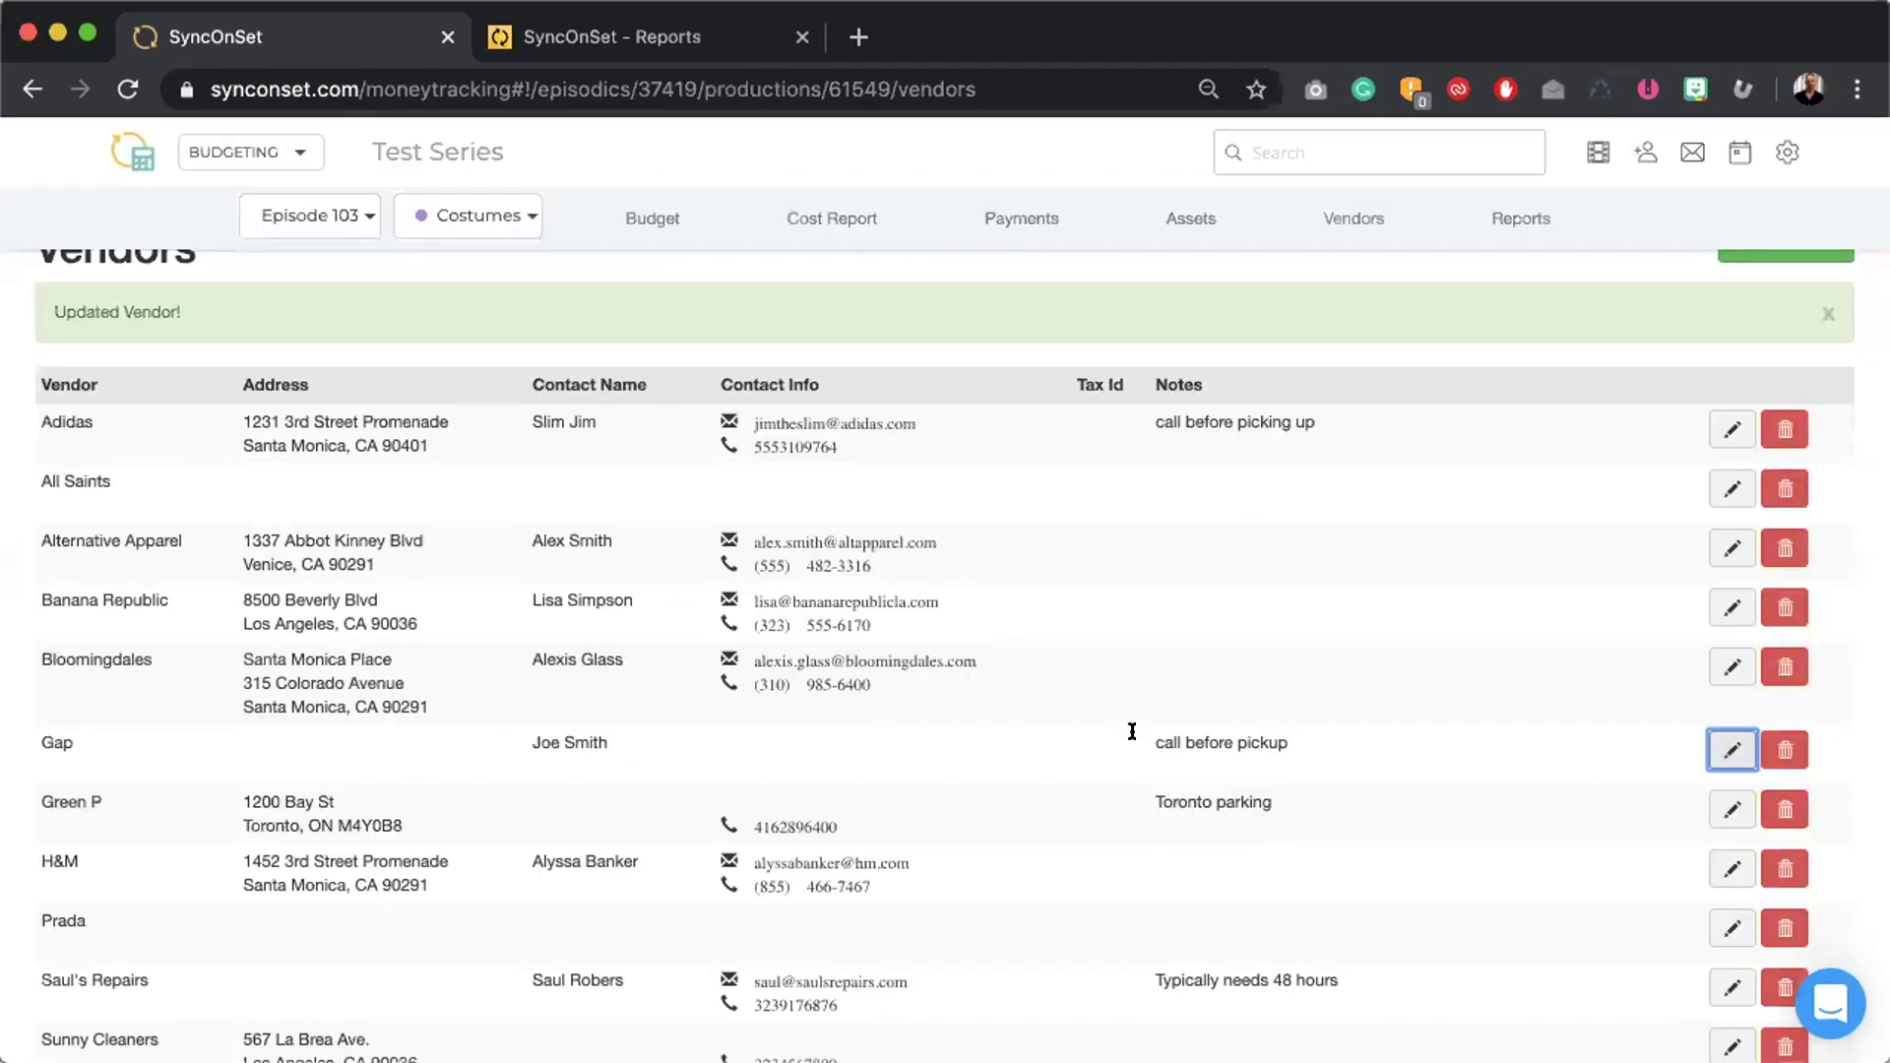
- Permanently delete the Gap vendor from the vendors list
scroll(1117, 762, "down", 1)
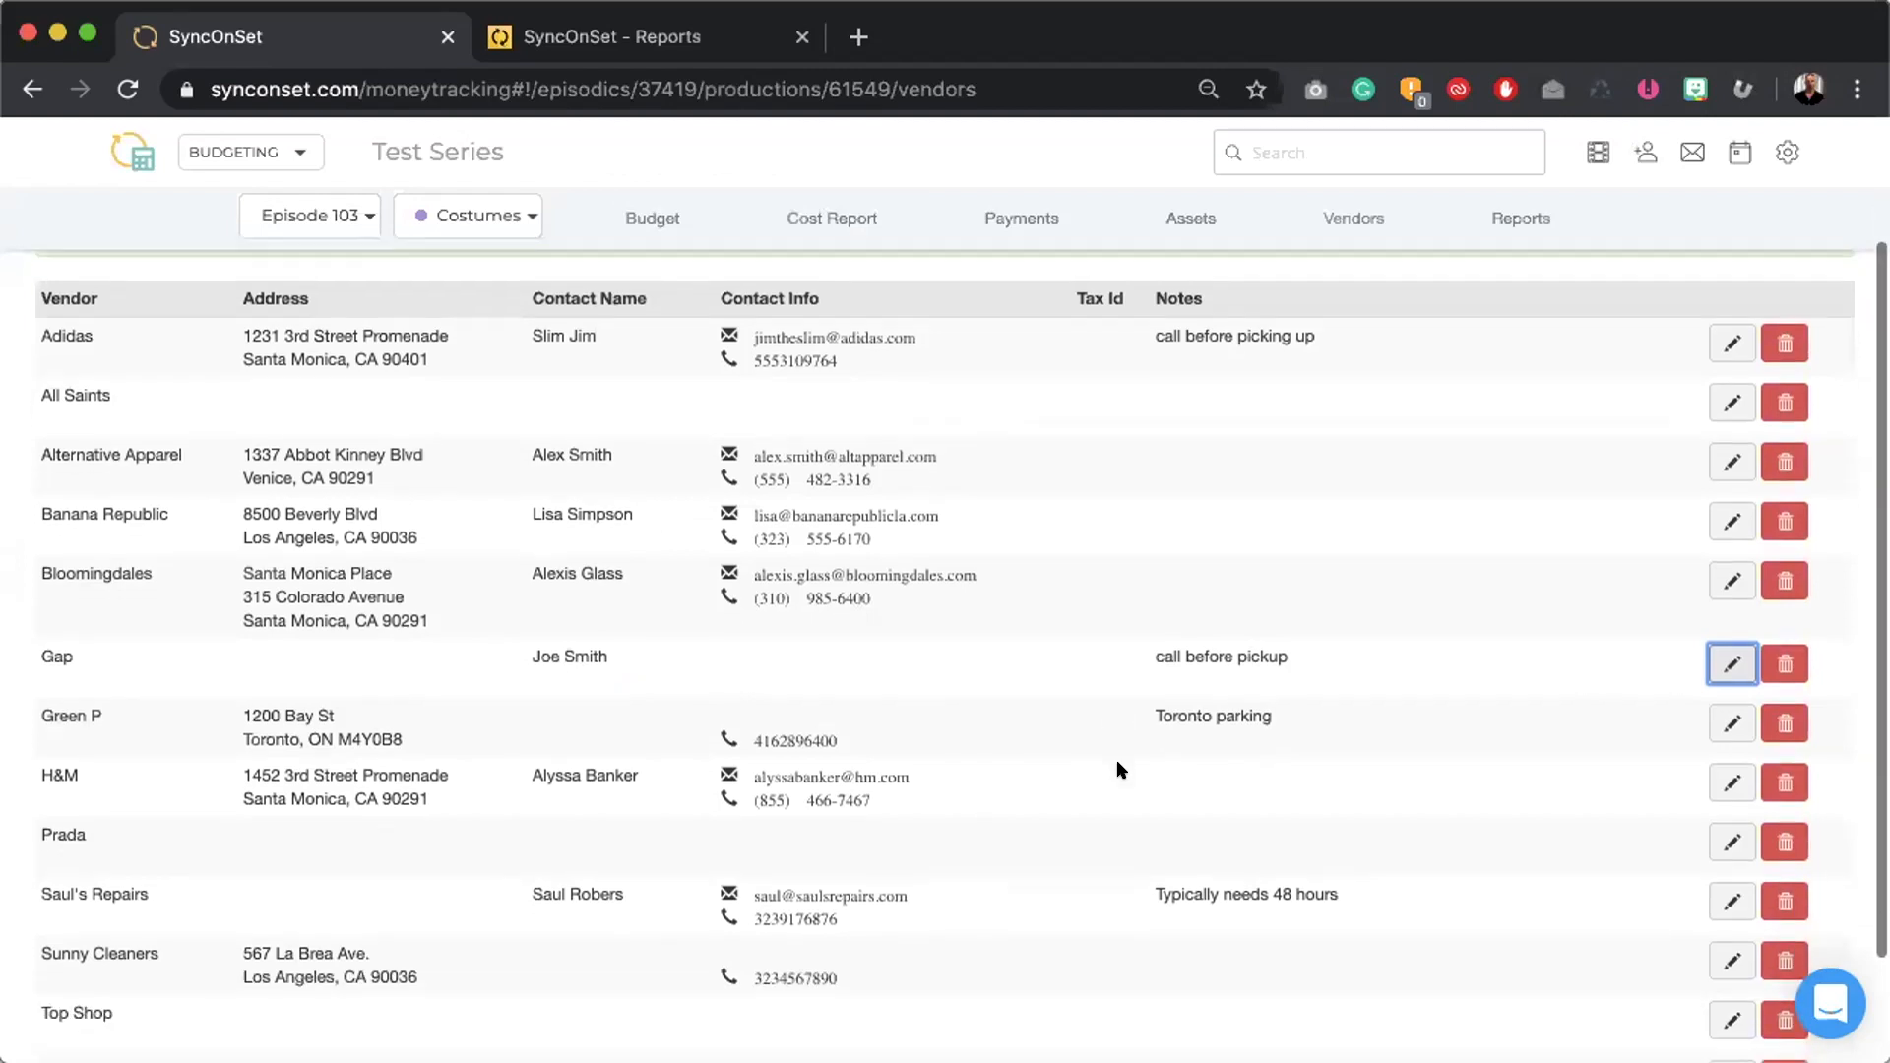
scroll(1117, 762, "up", 2)
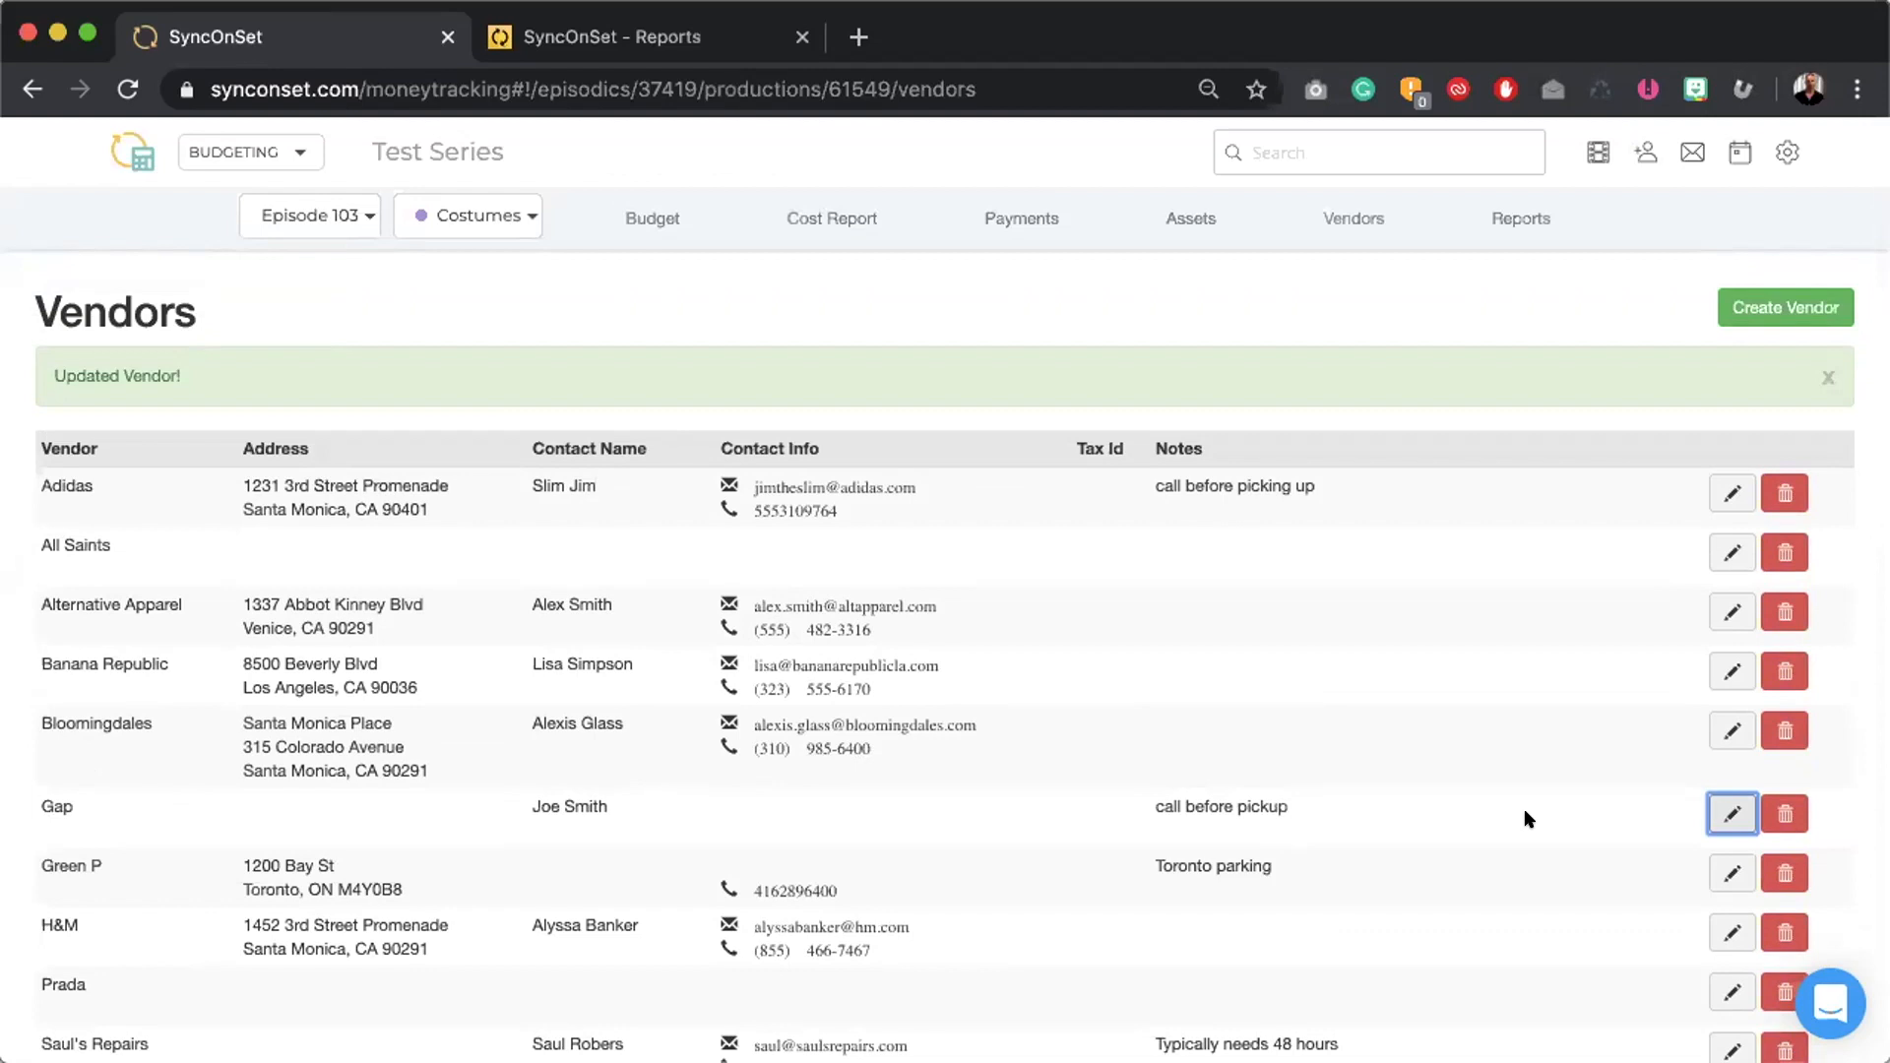
left_click(1785, 811)
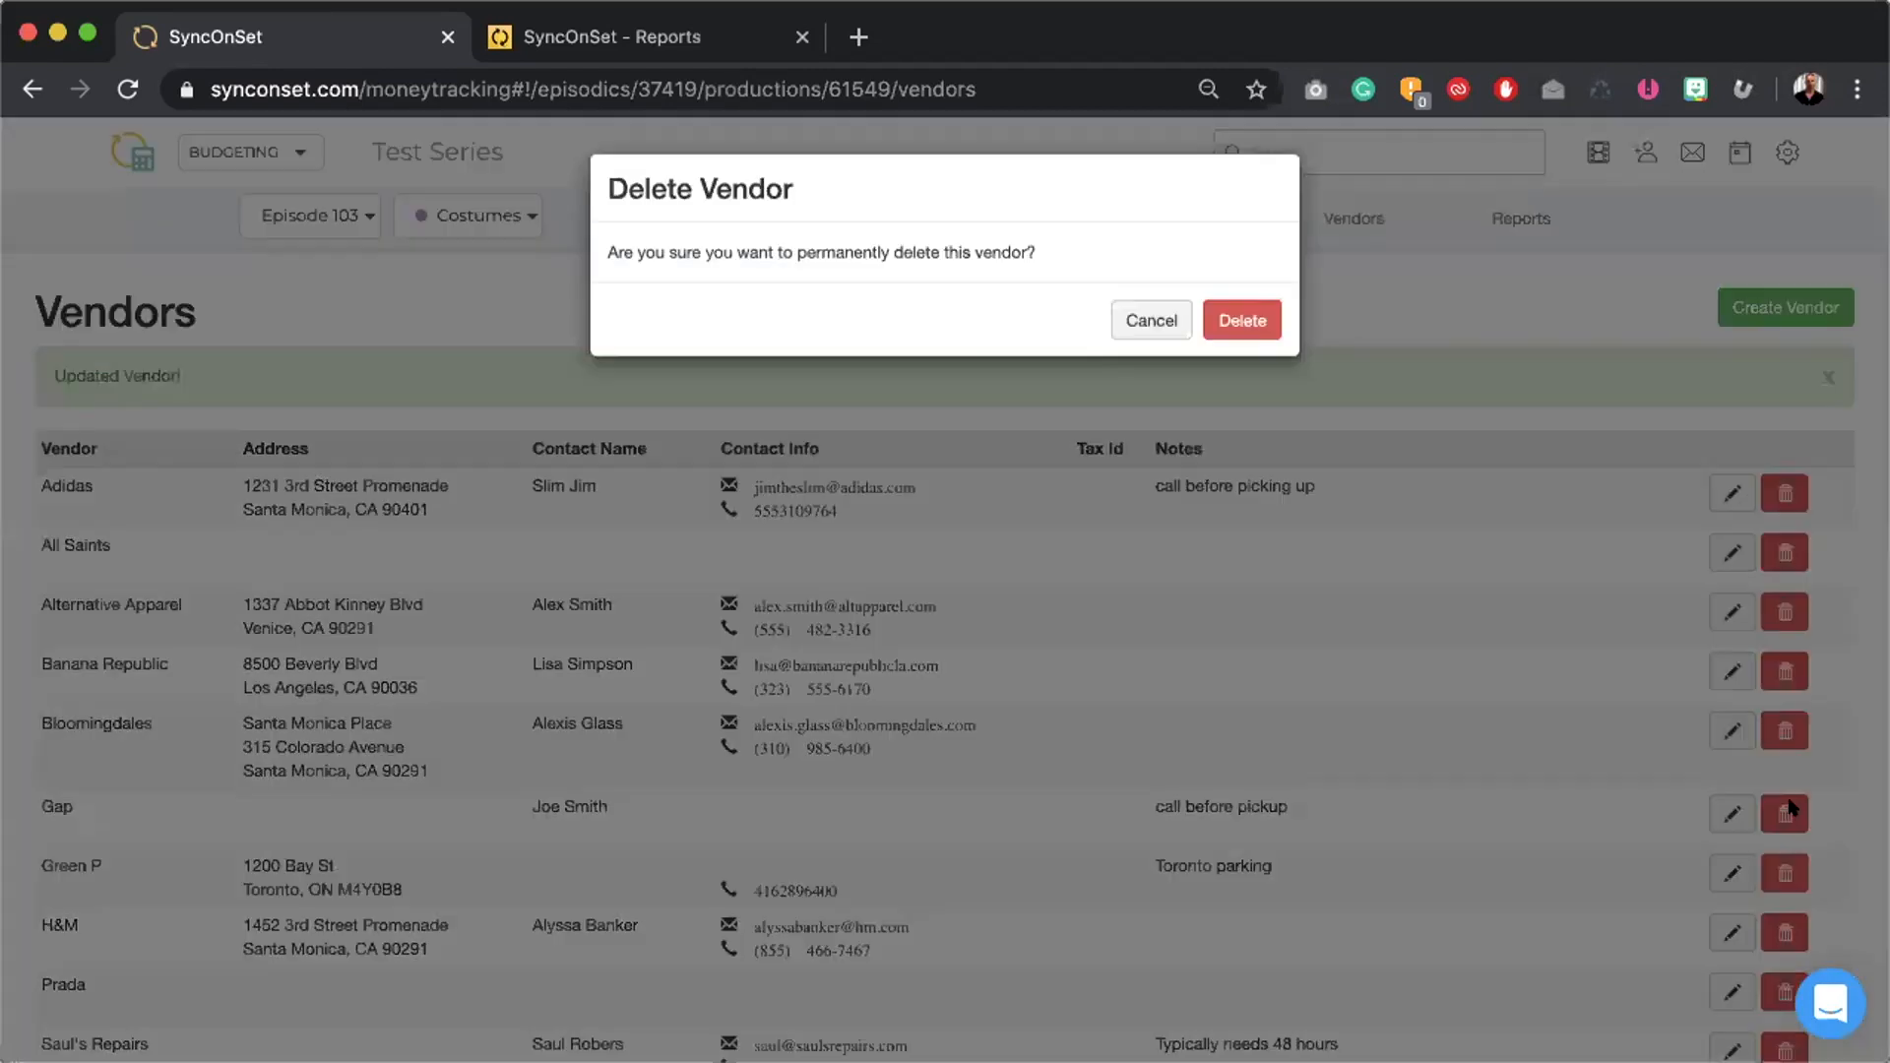
left_click(1235, 313)
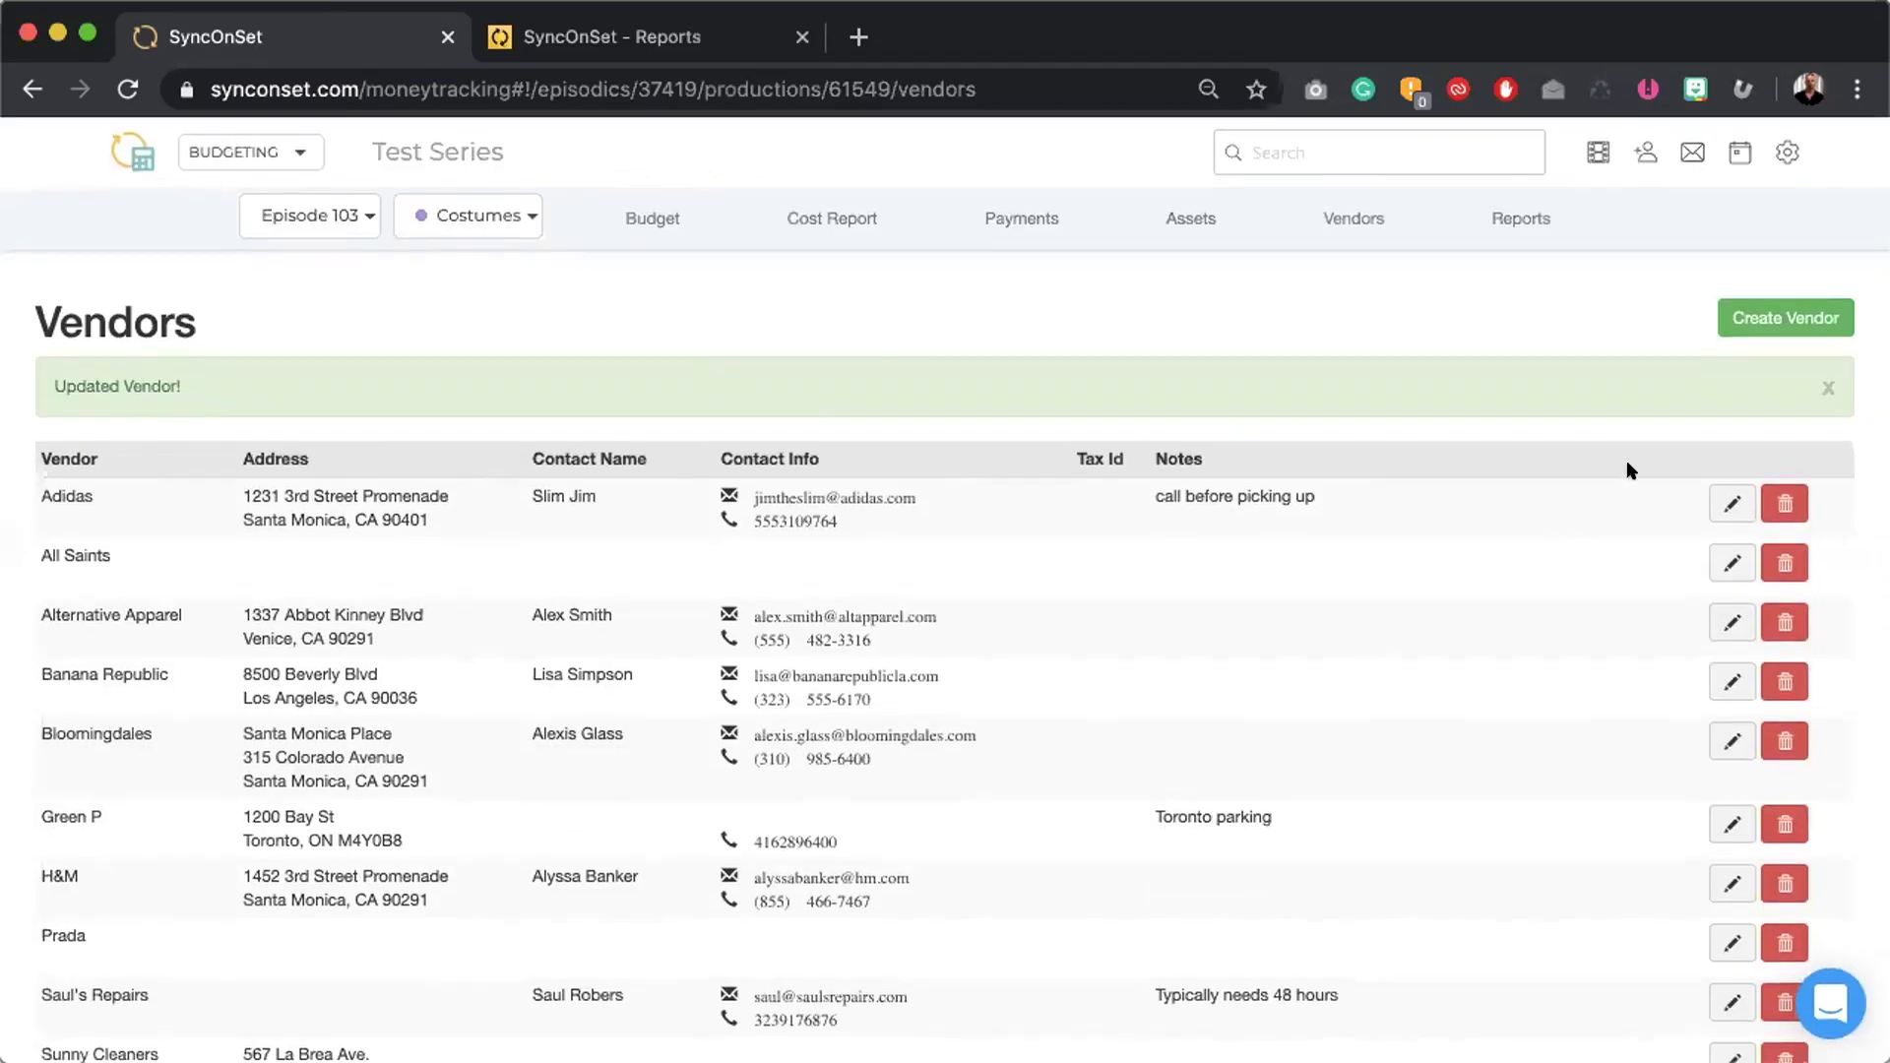
- Dismiss the vendor update notice, view the blank vendor creation form and cancel it
left_click(1826, 387)
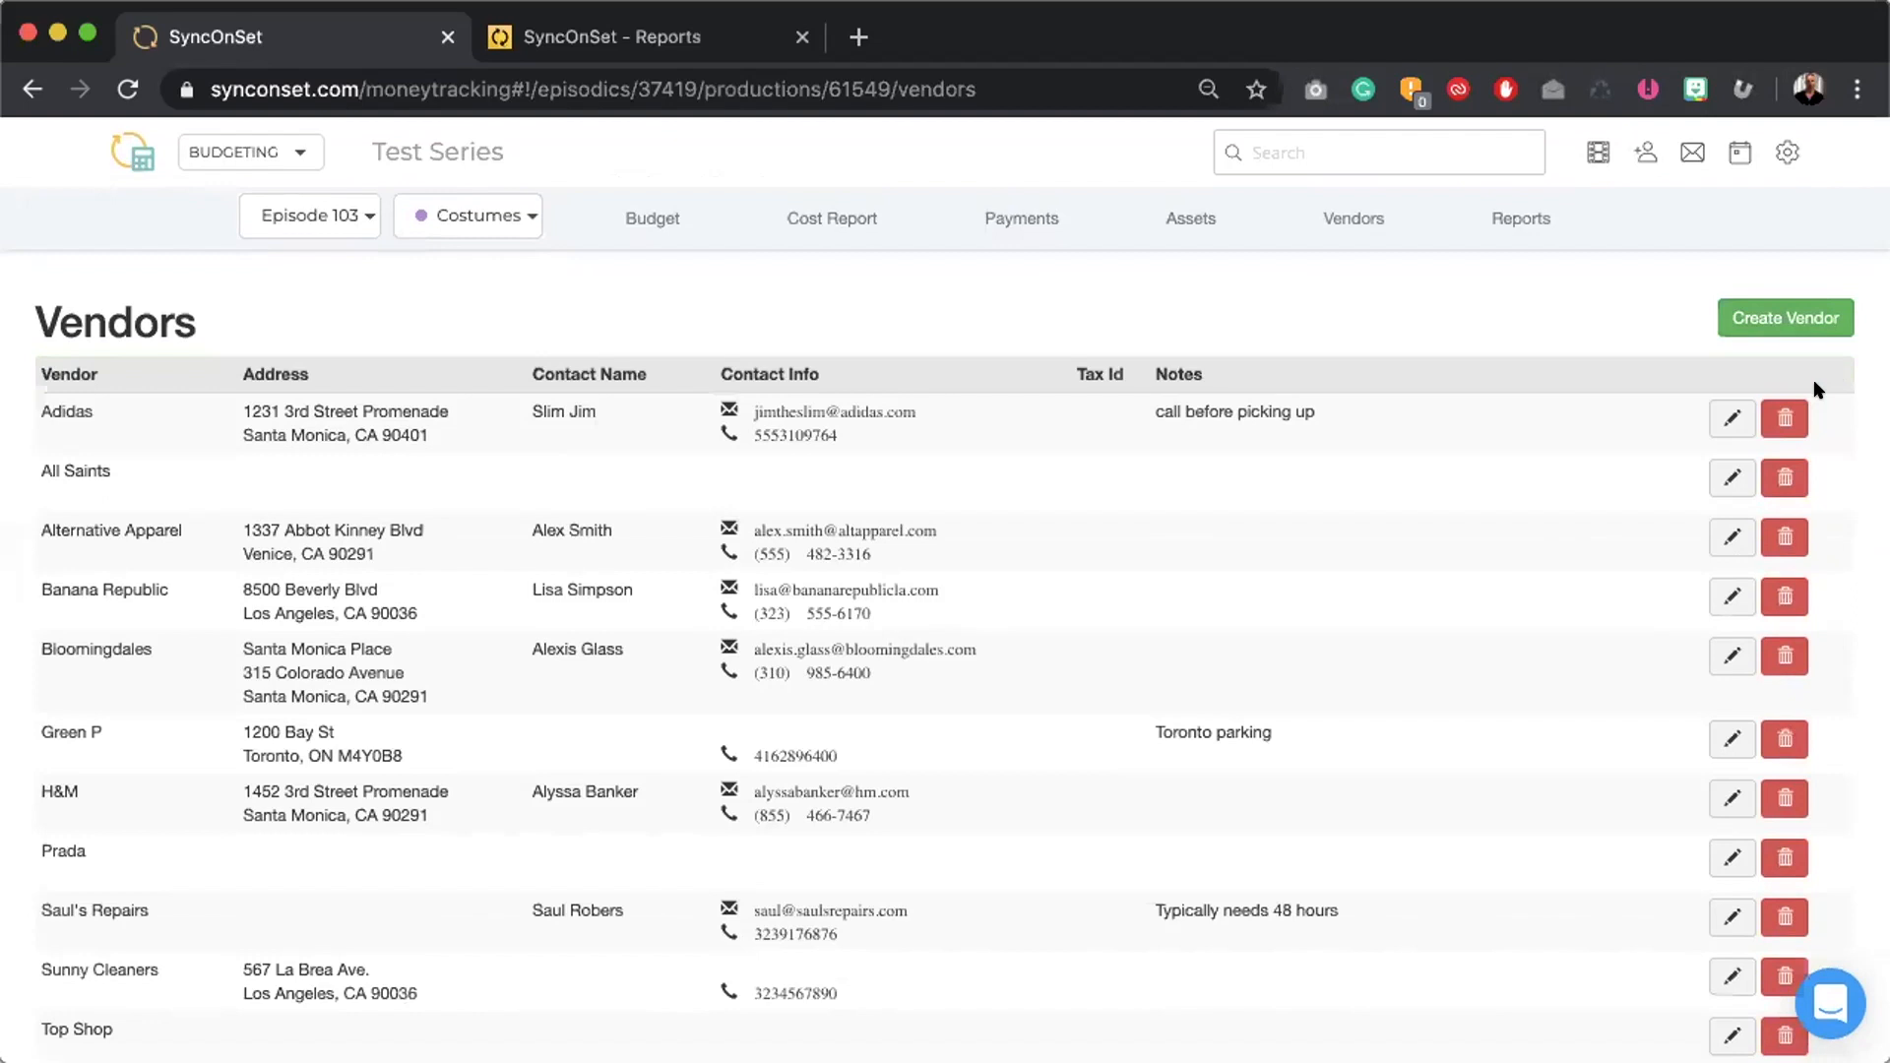
left_click(1734, 310)
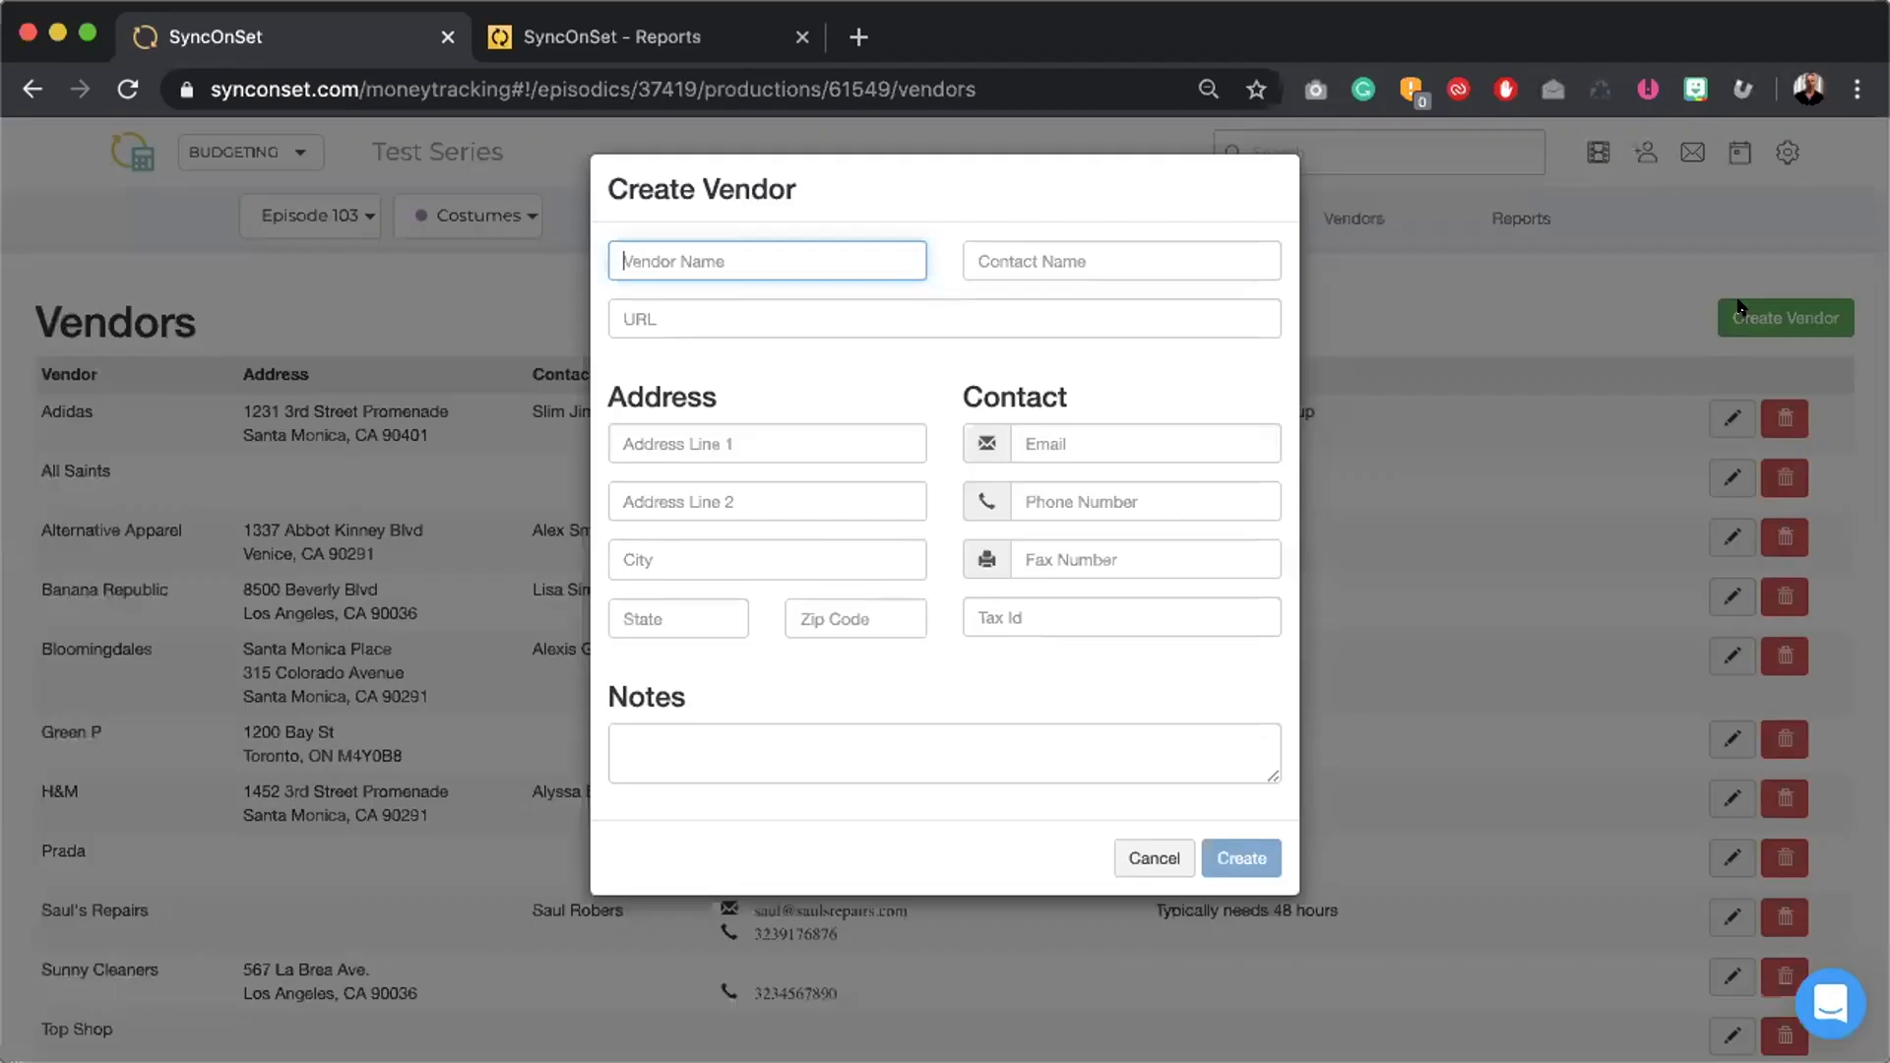
left_click(1152, 857)
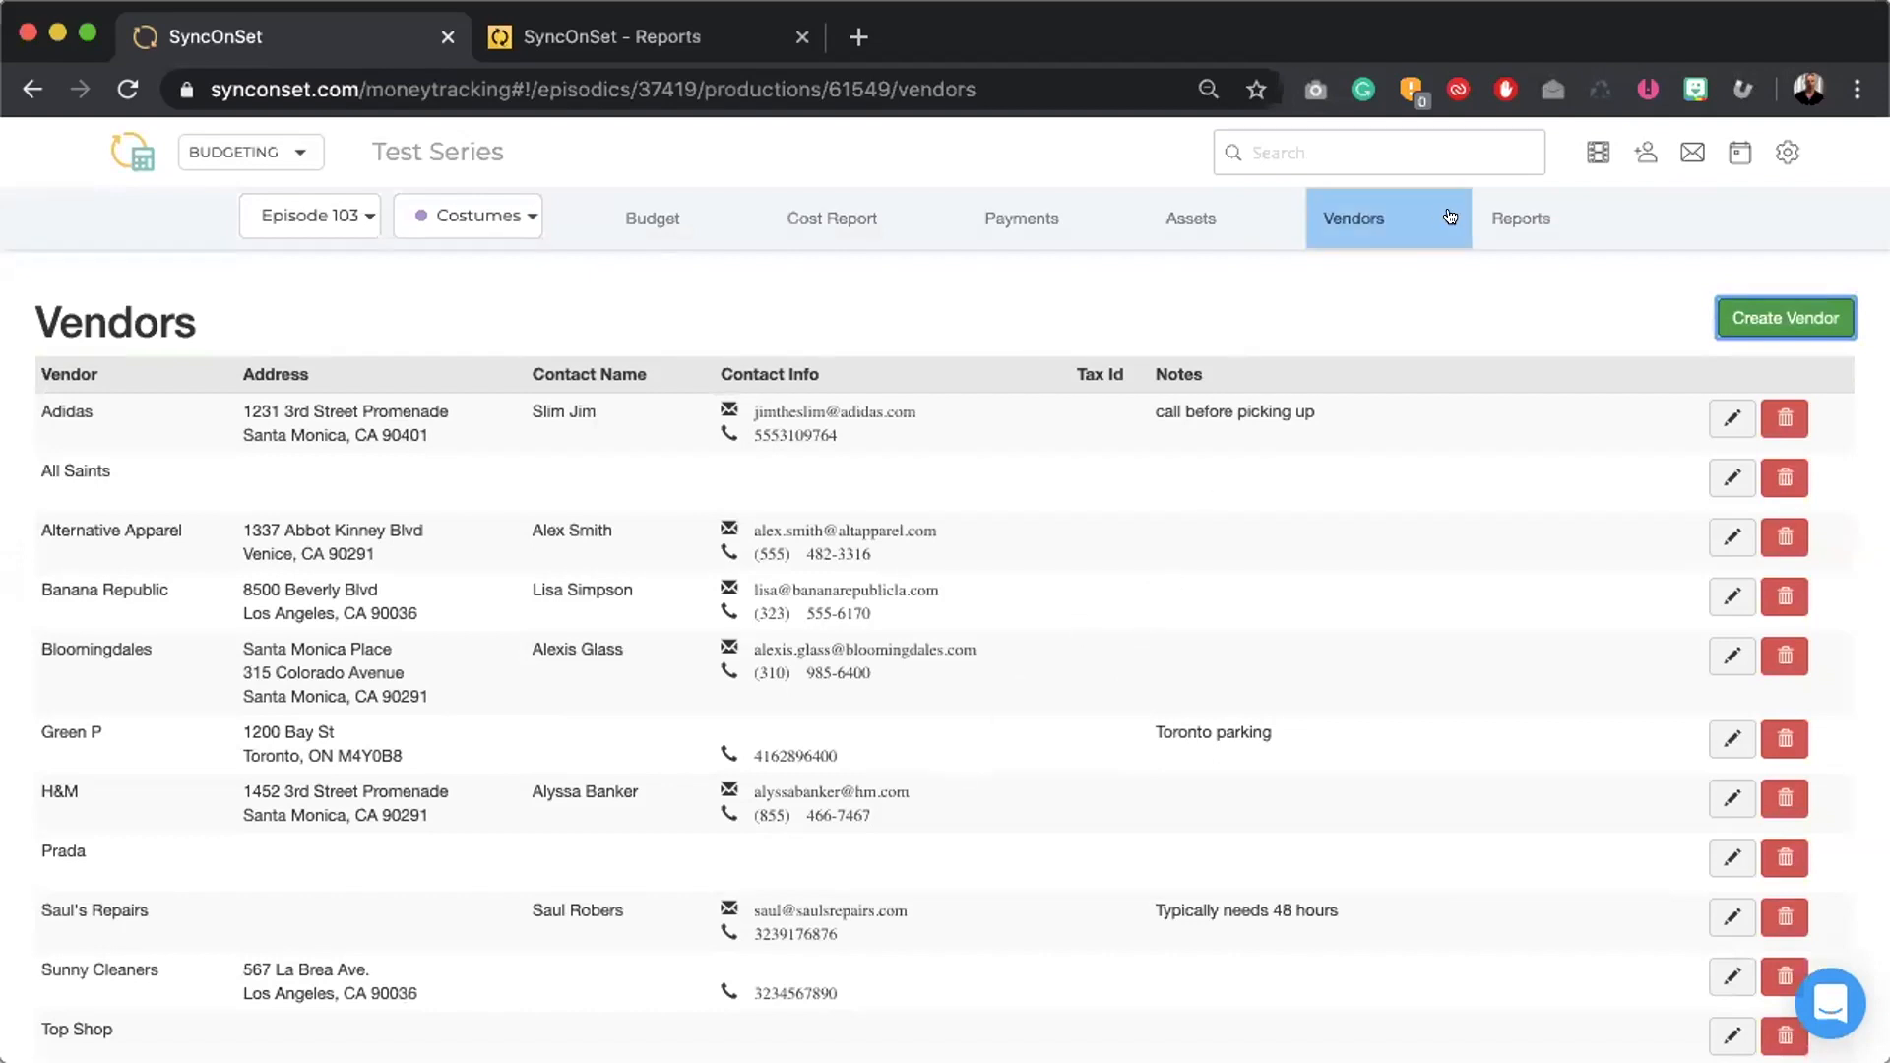
- On the reports page, select episode 103 The Third One for the cost report and generate the Vendor List report
left_click(1493, 213)
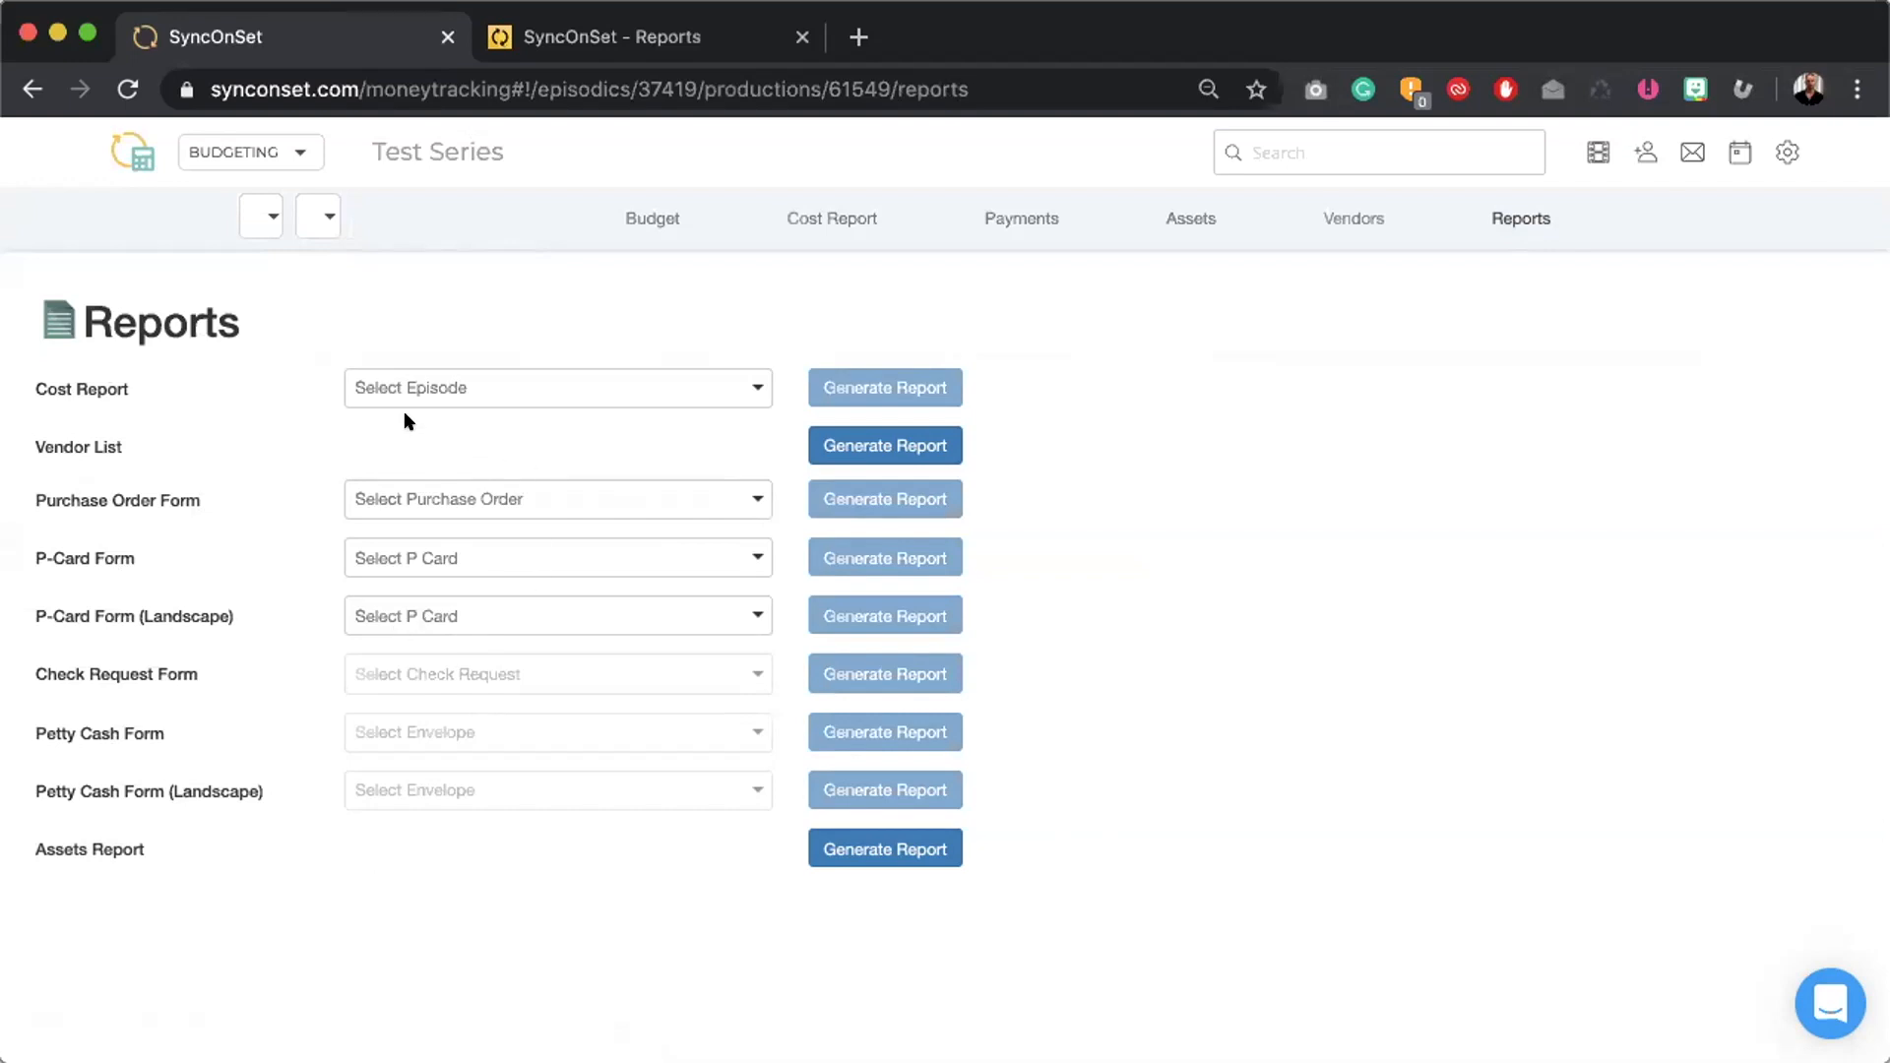
left_click(447, 384)
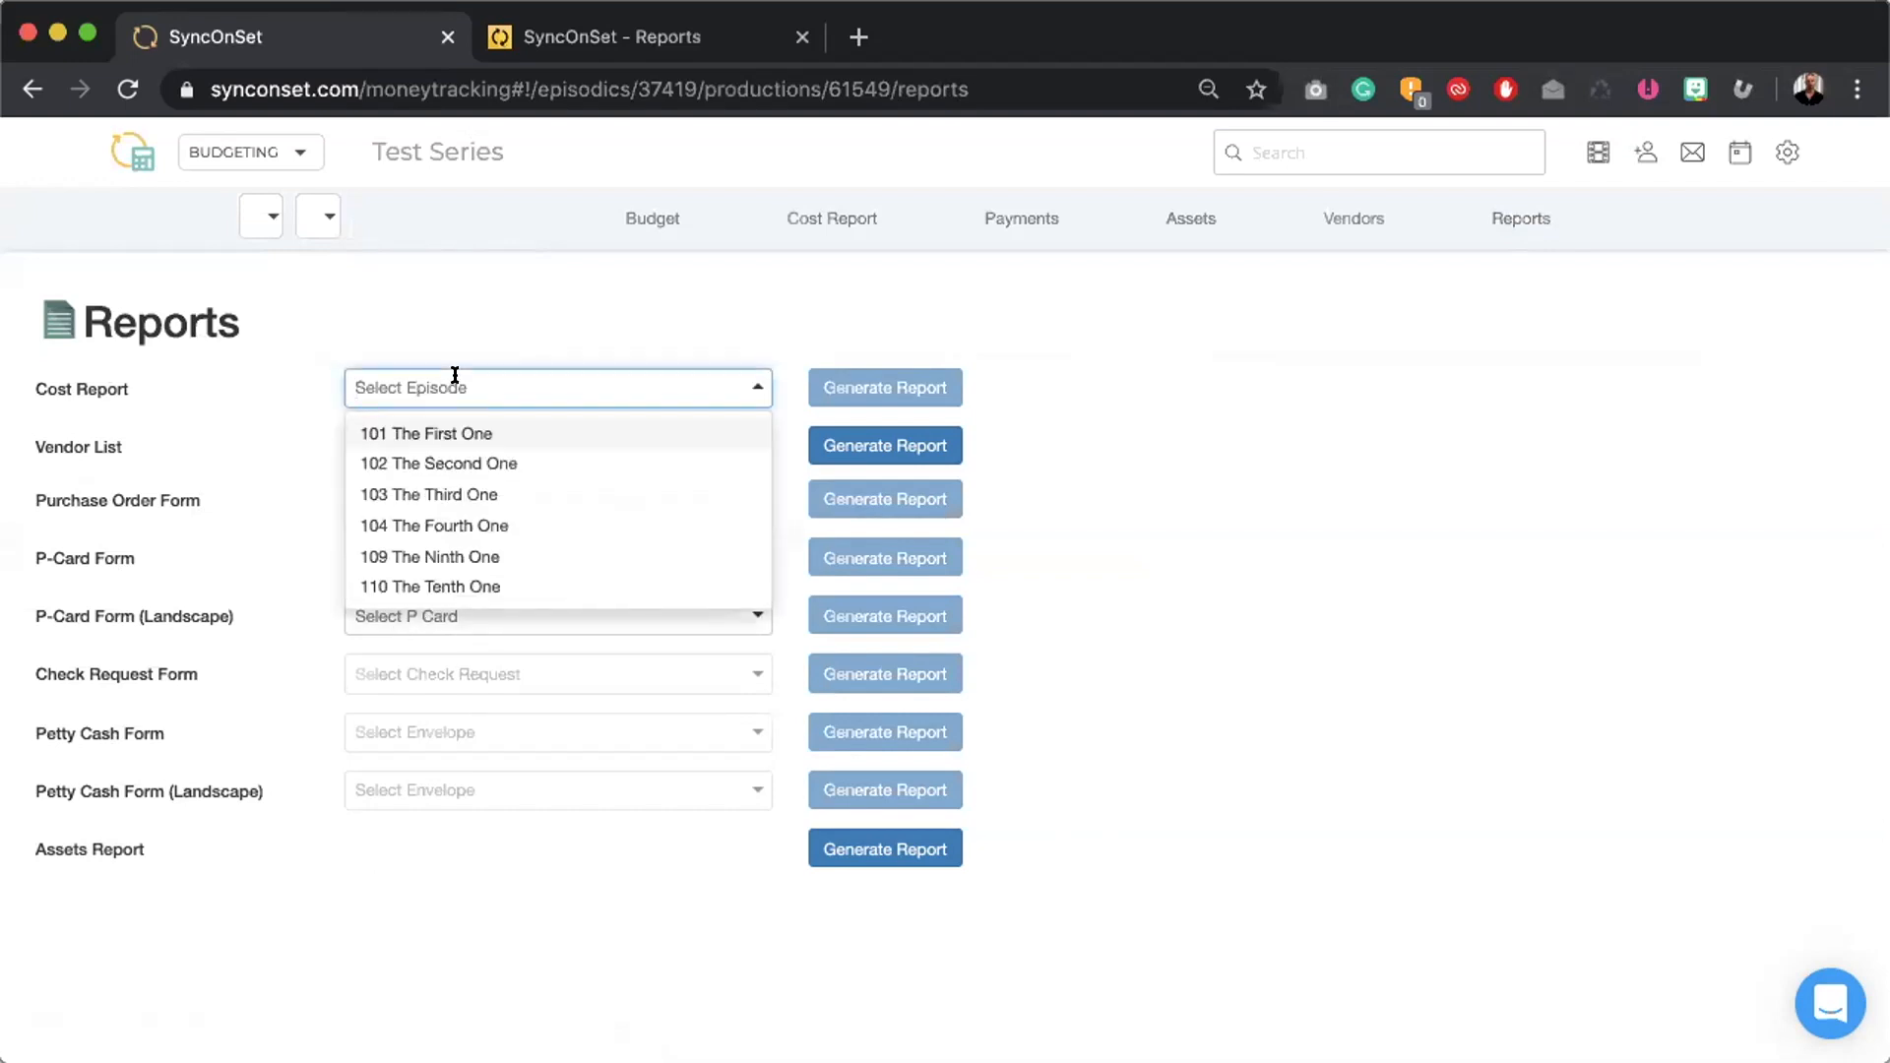
left_click(441, 493)
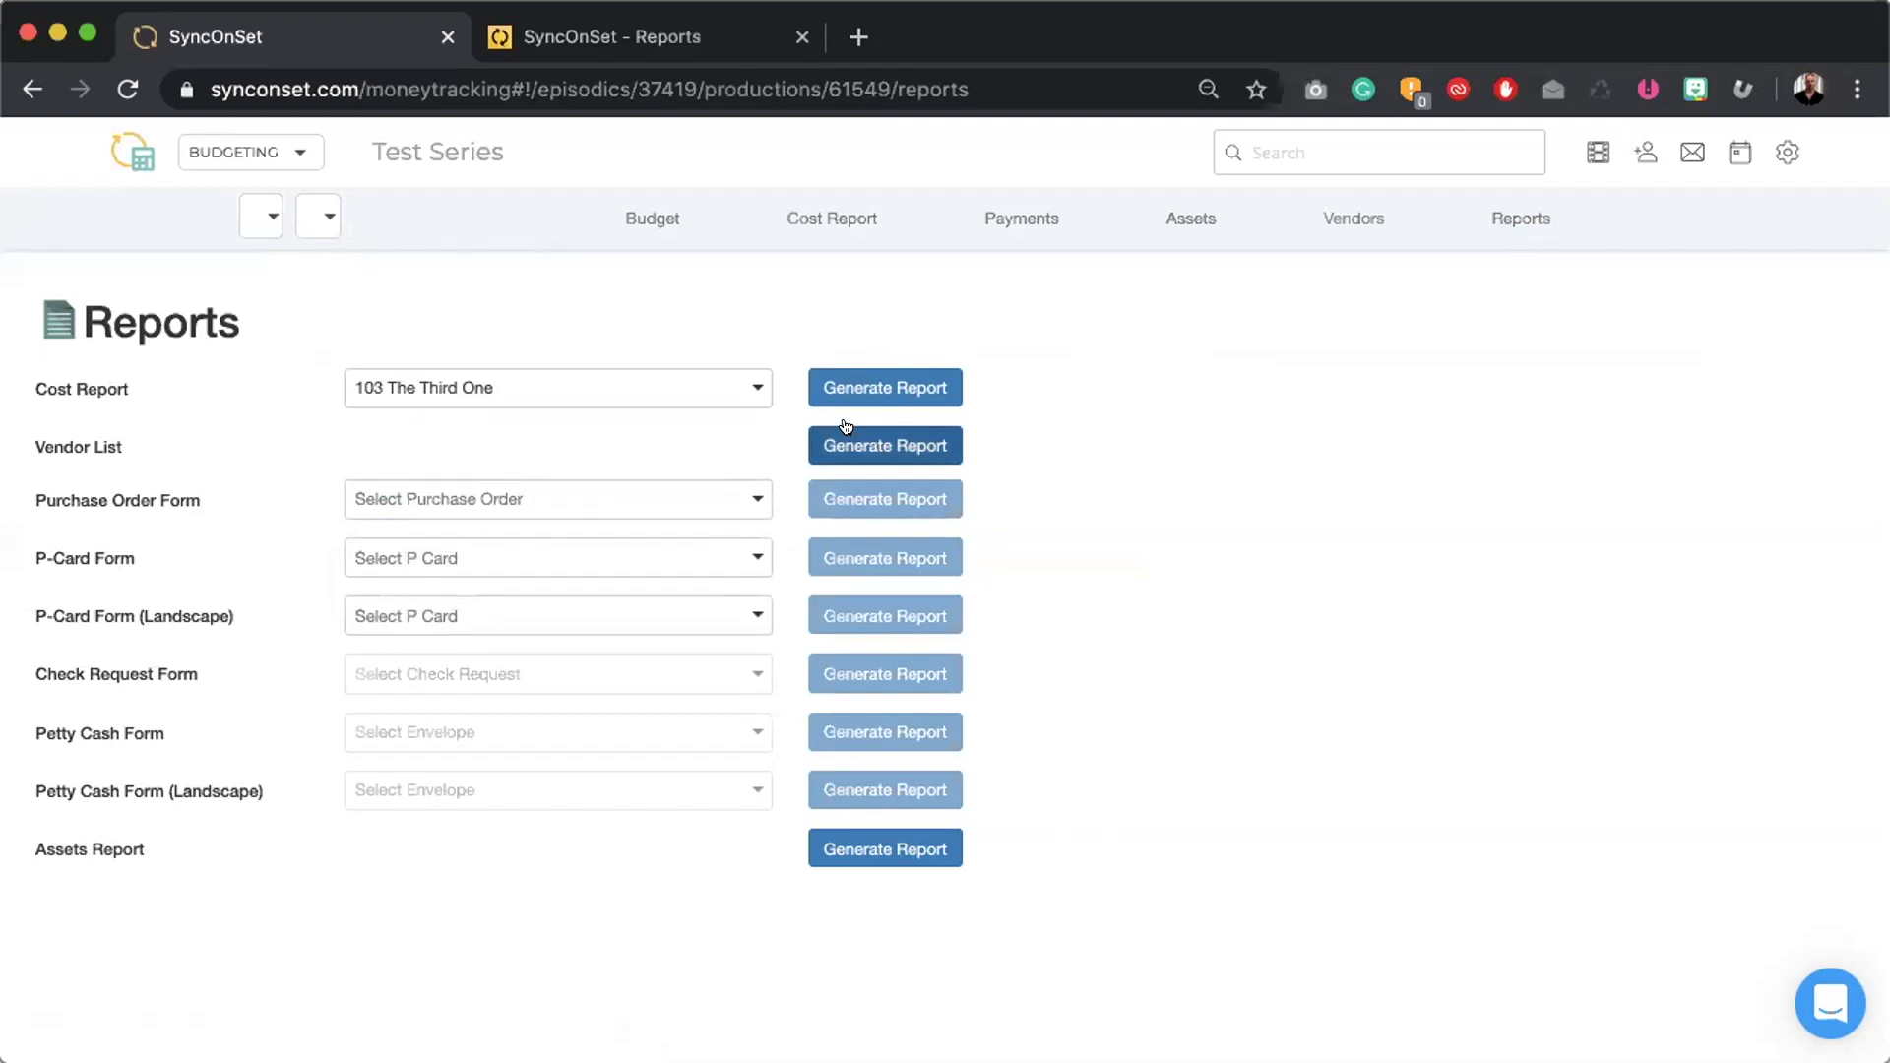
left_click(901, 446)
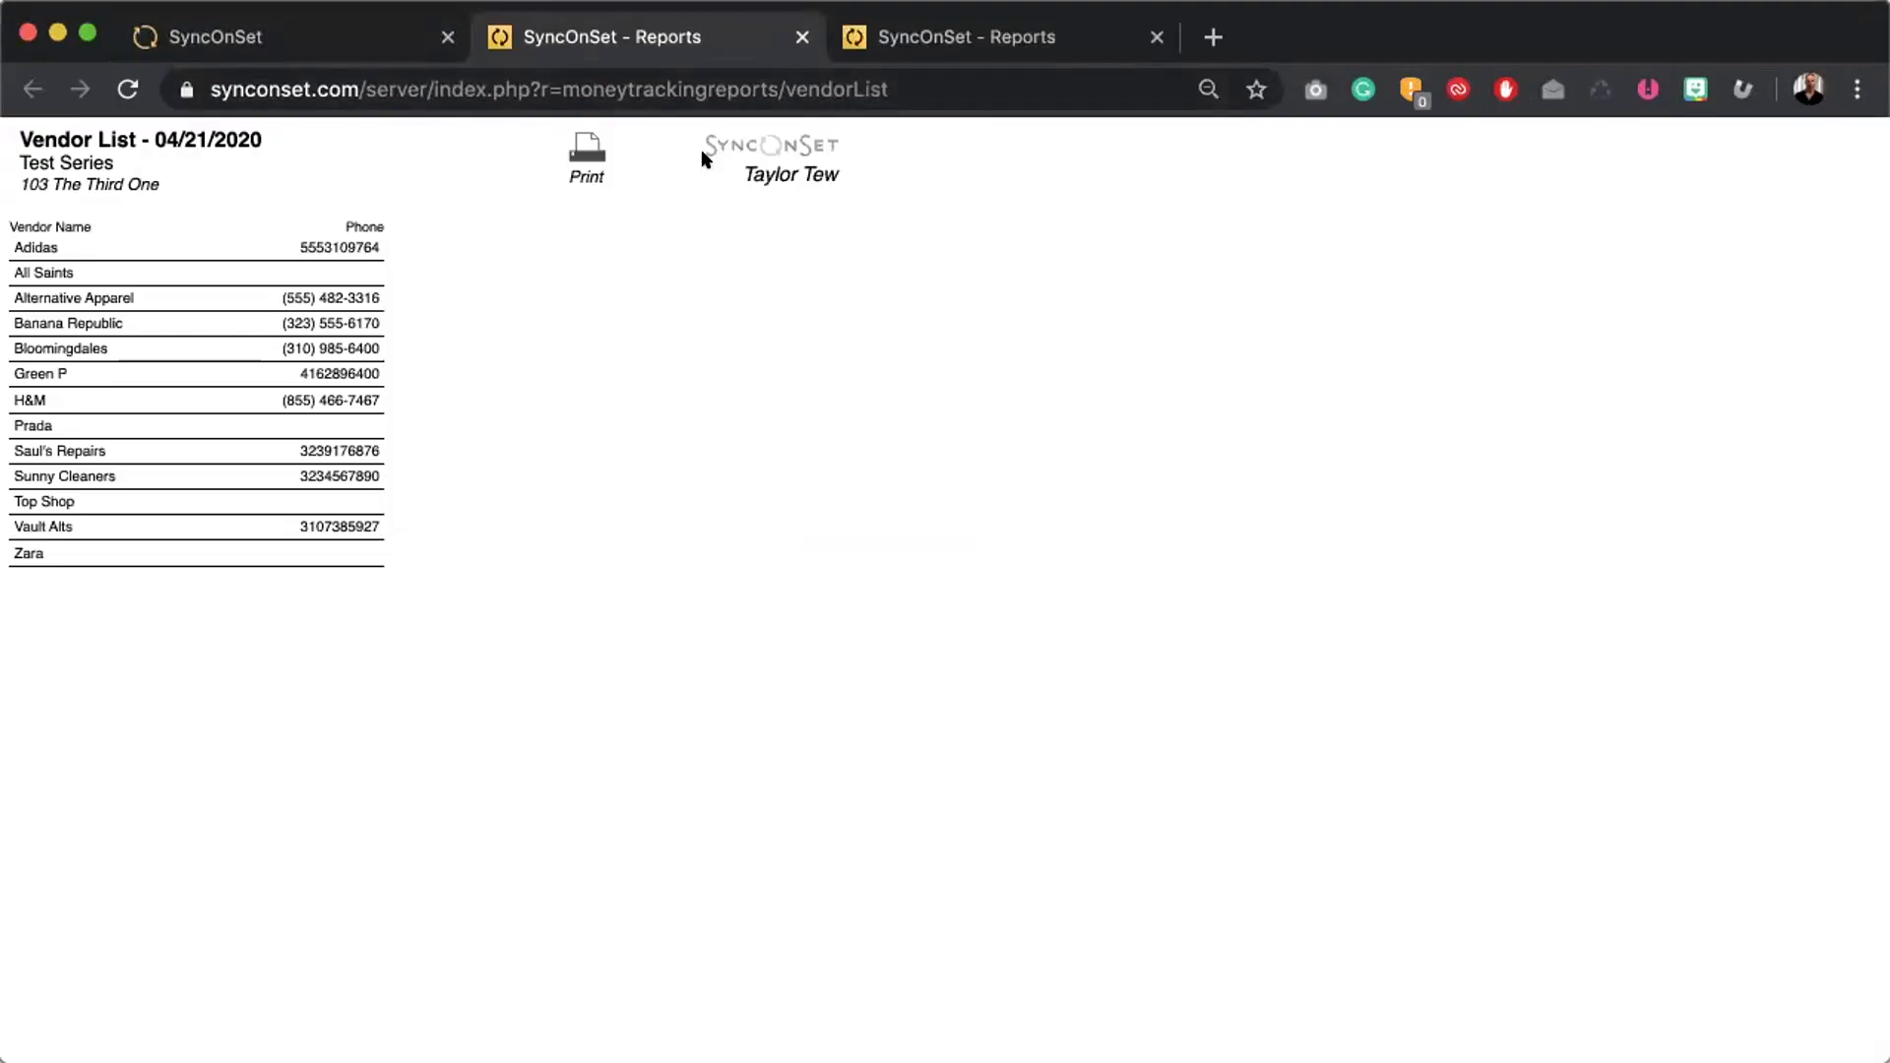
- View the vendor list's print options with the WeWork HP Printer and Save as PDF destinations, cancel printing and return to the reports page
key("super+p")
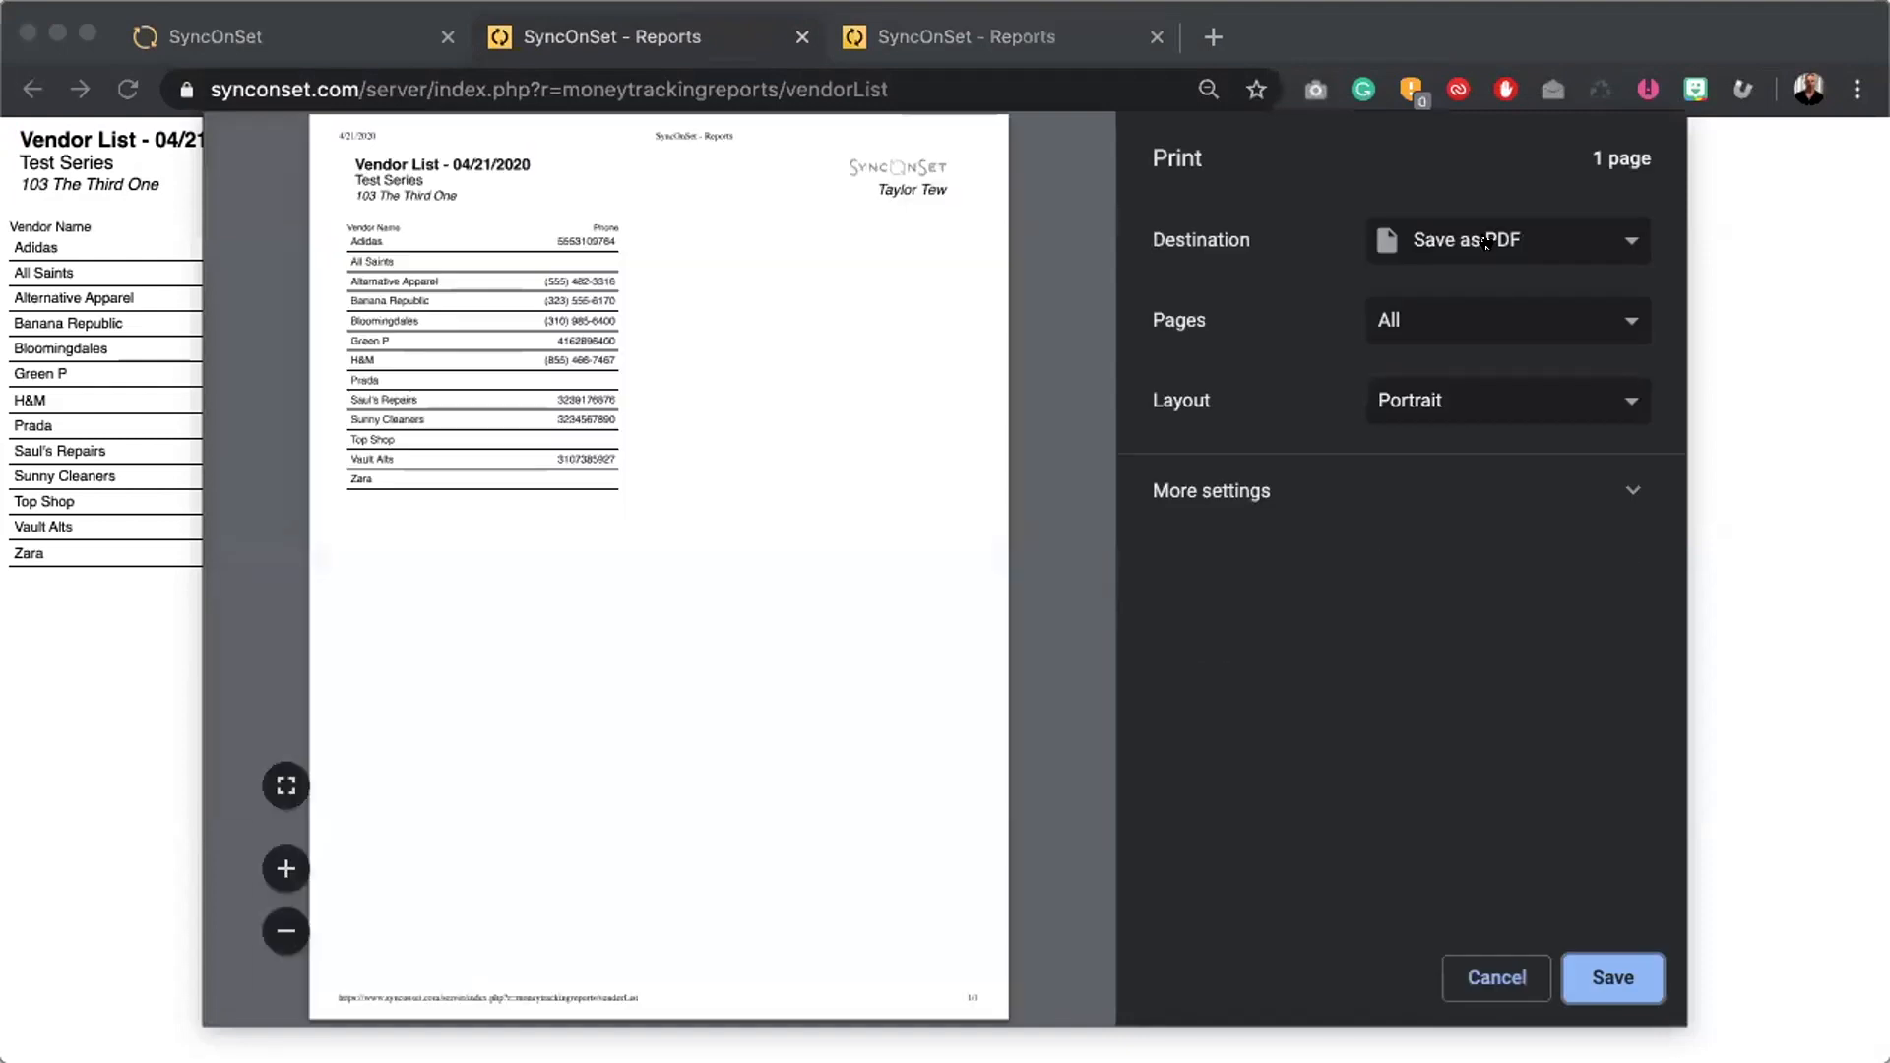
left_click(1485, 242)
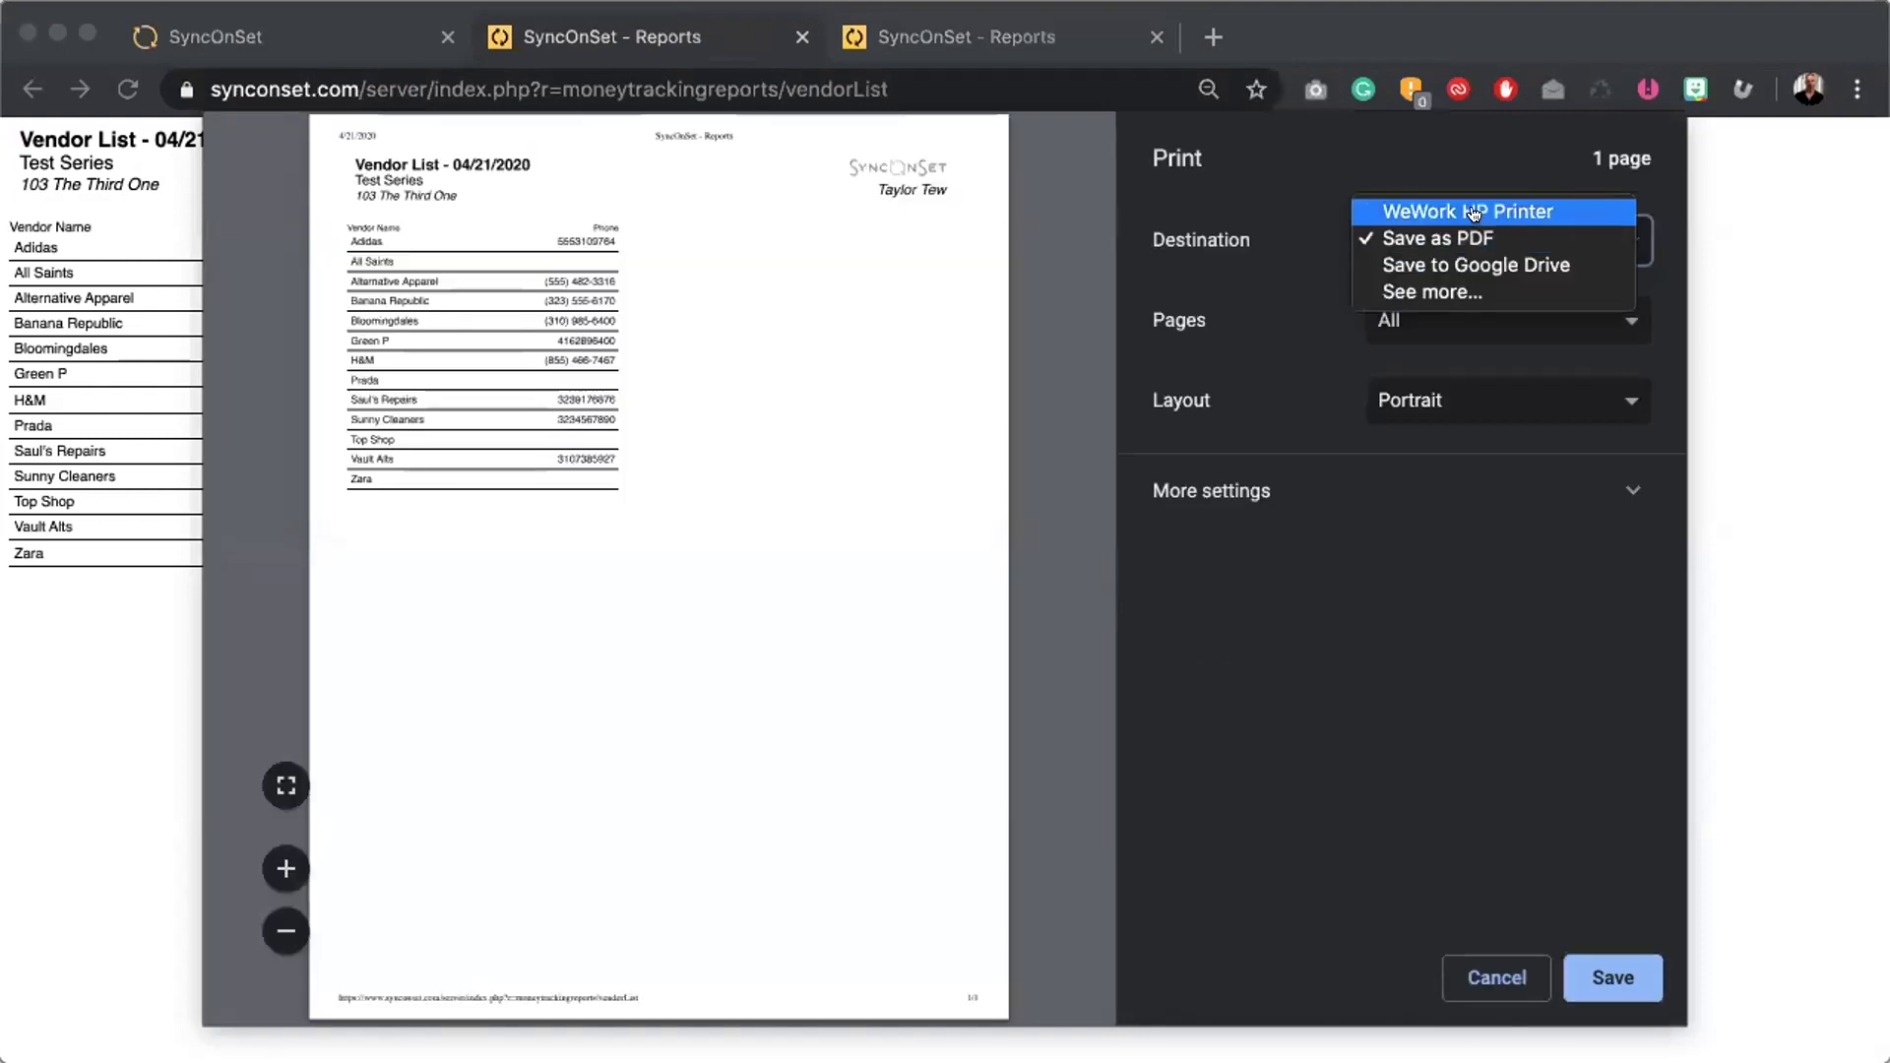
left_click(1473, 213)
left_click(1465, 239)
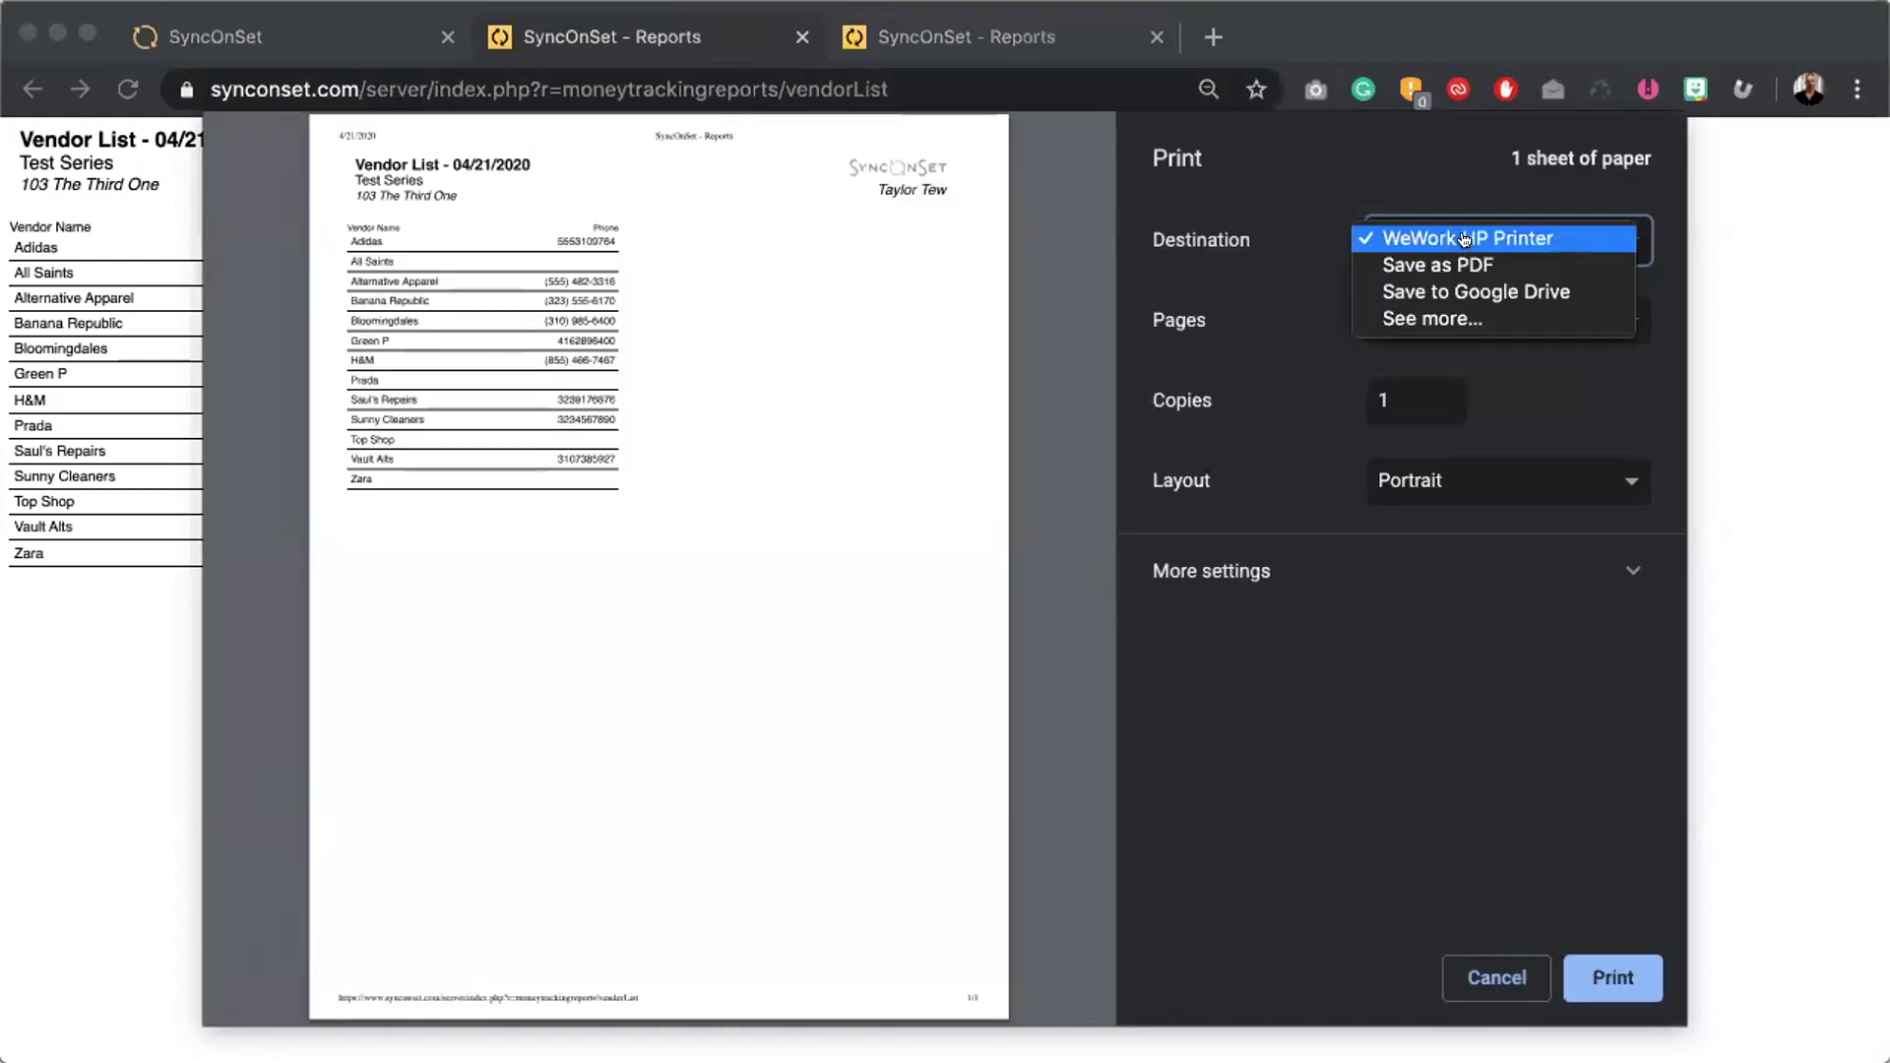
left_click(1447, 263)
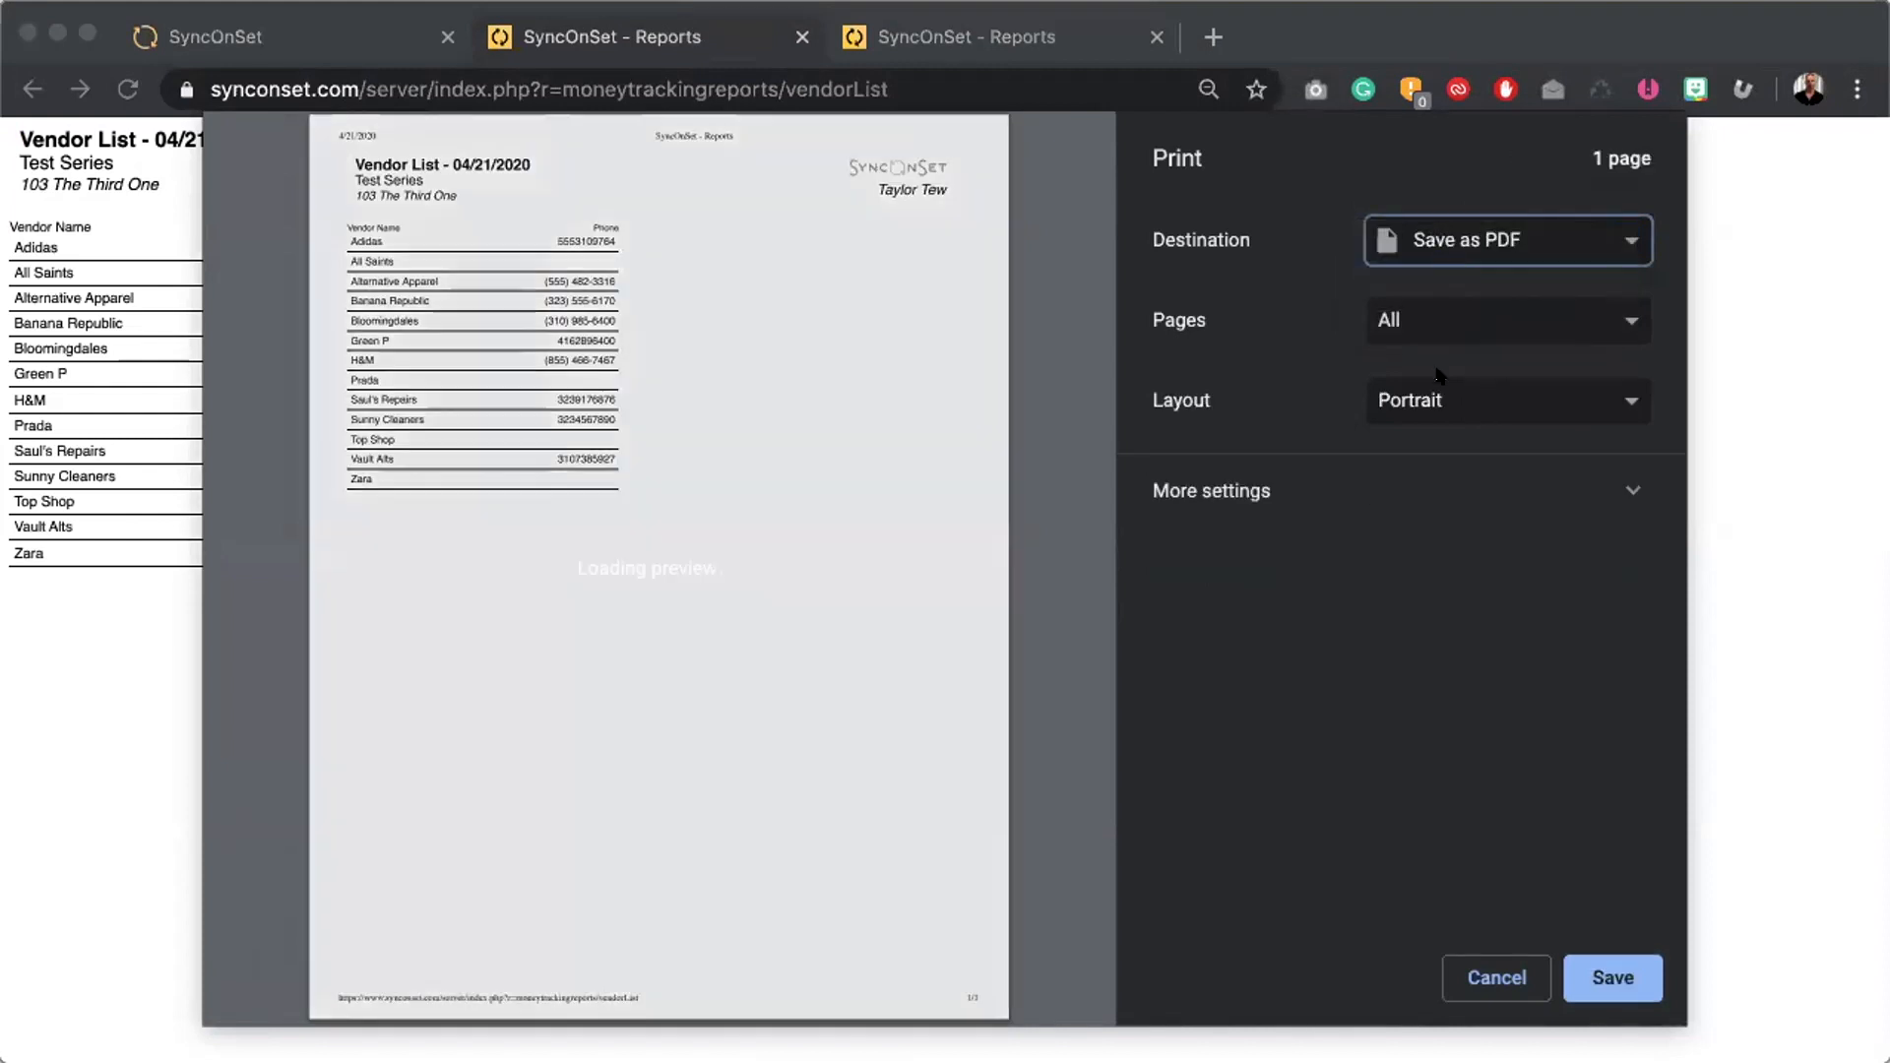
left_click(1486, 975)
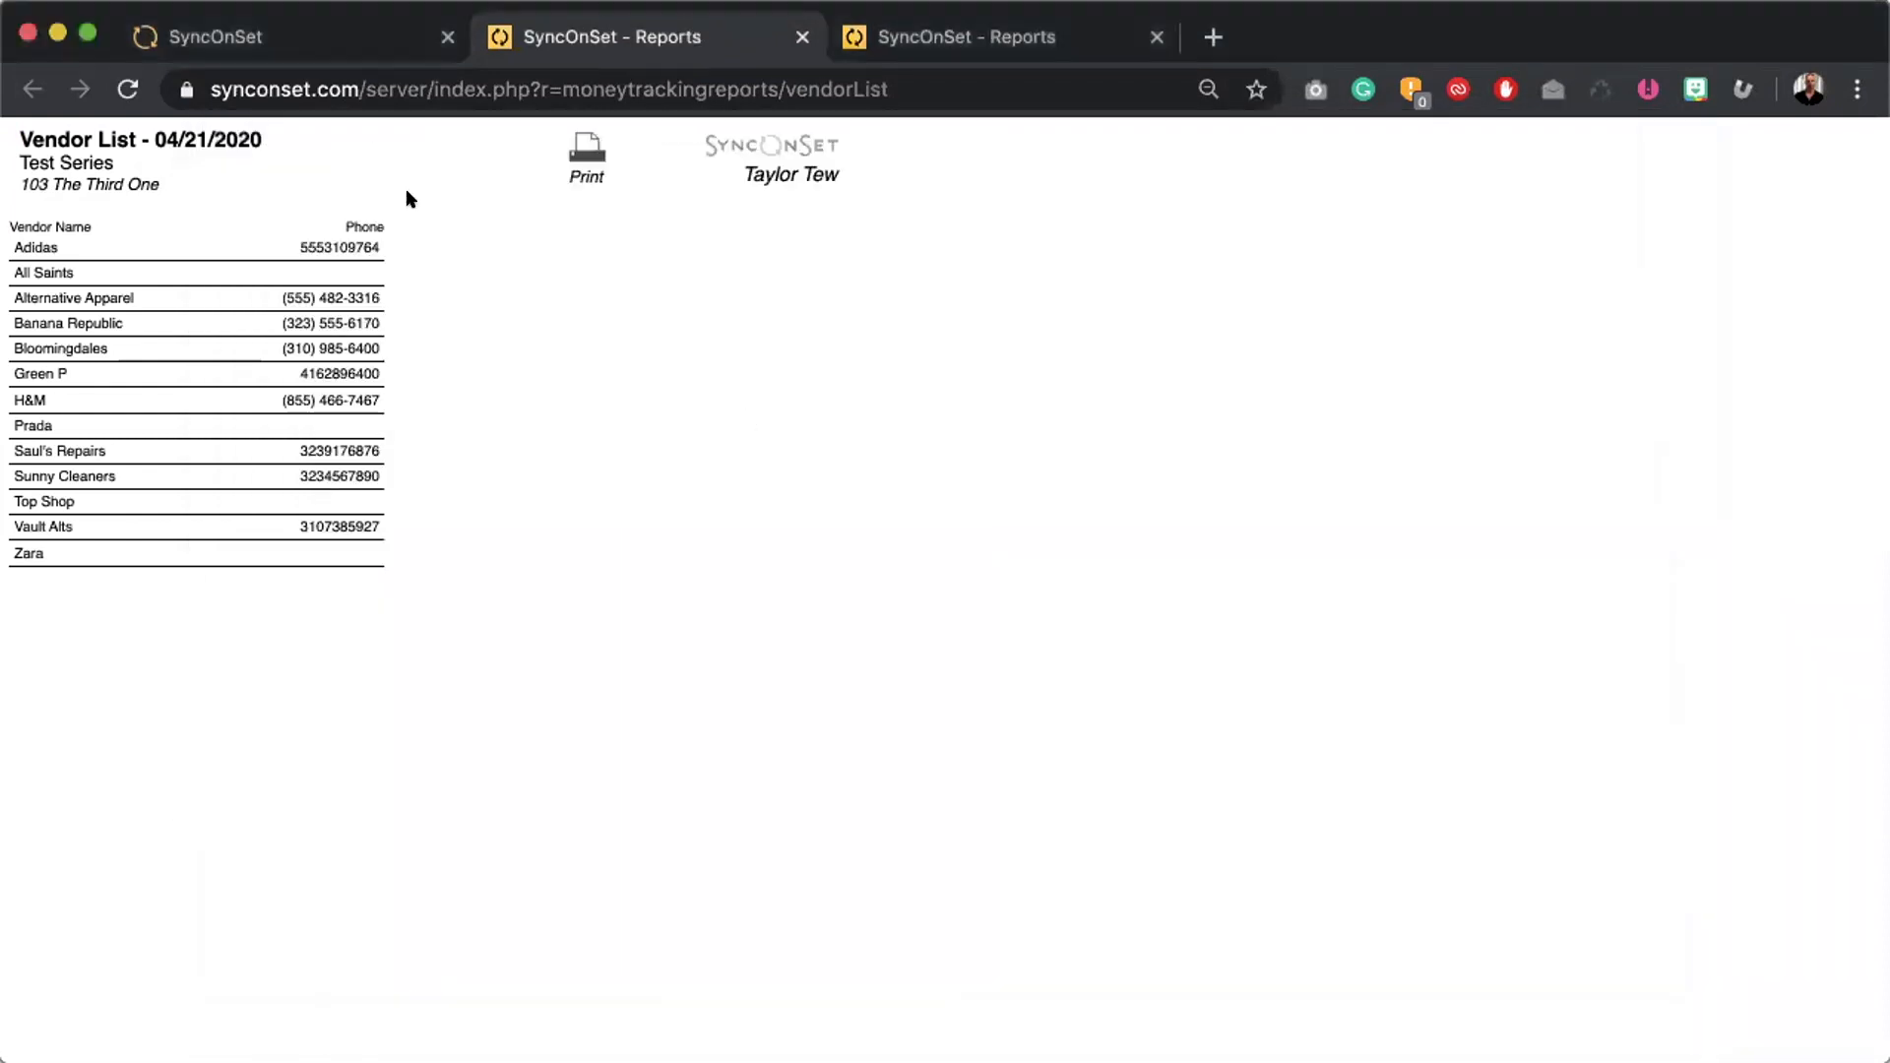
left_click(286, 36)
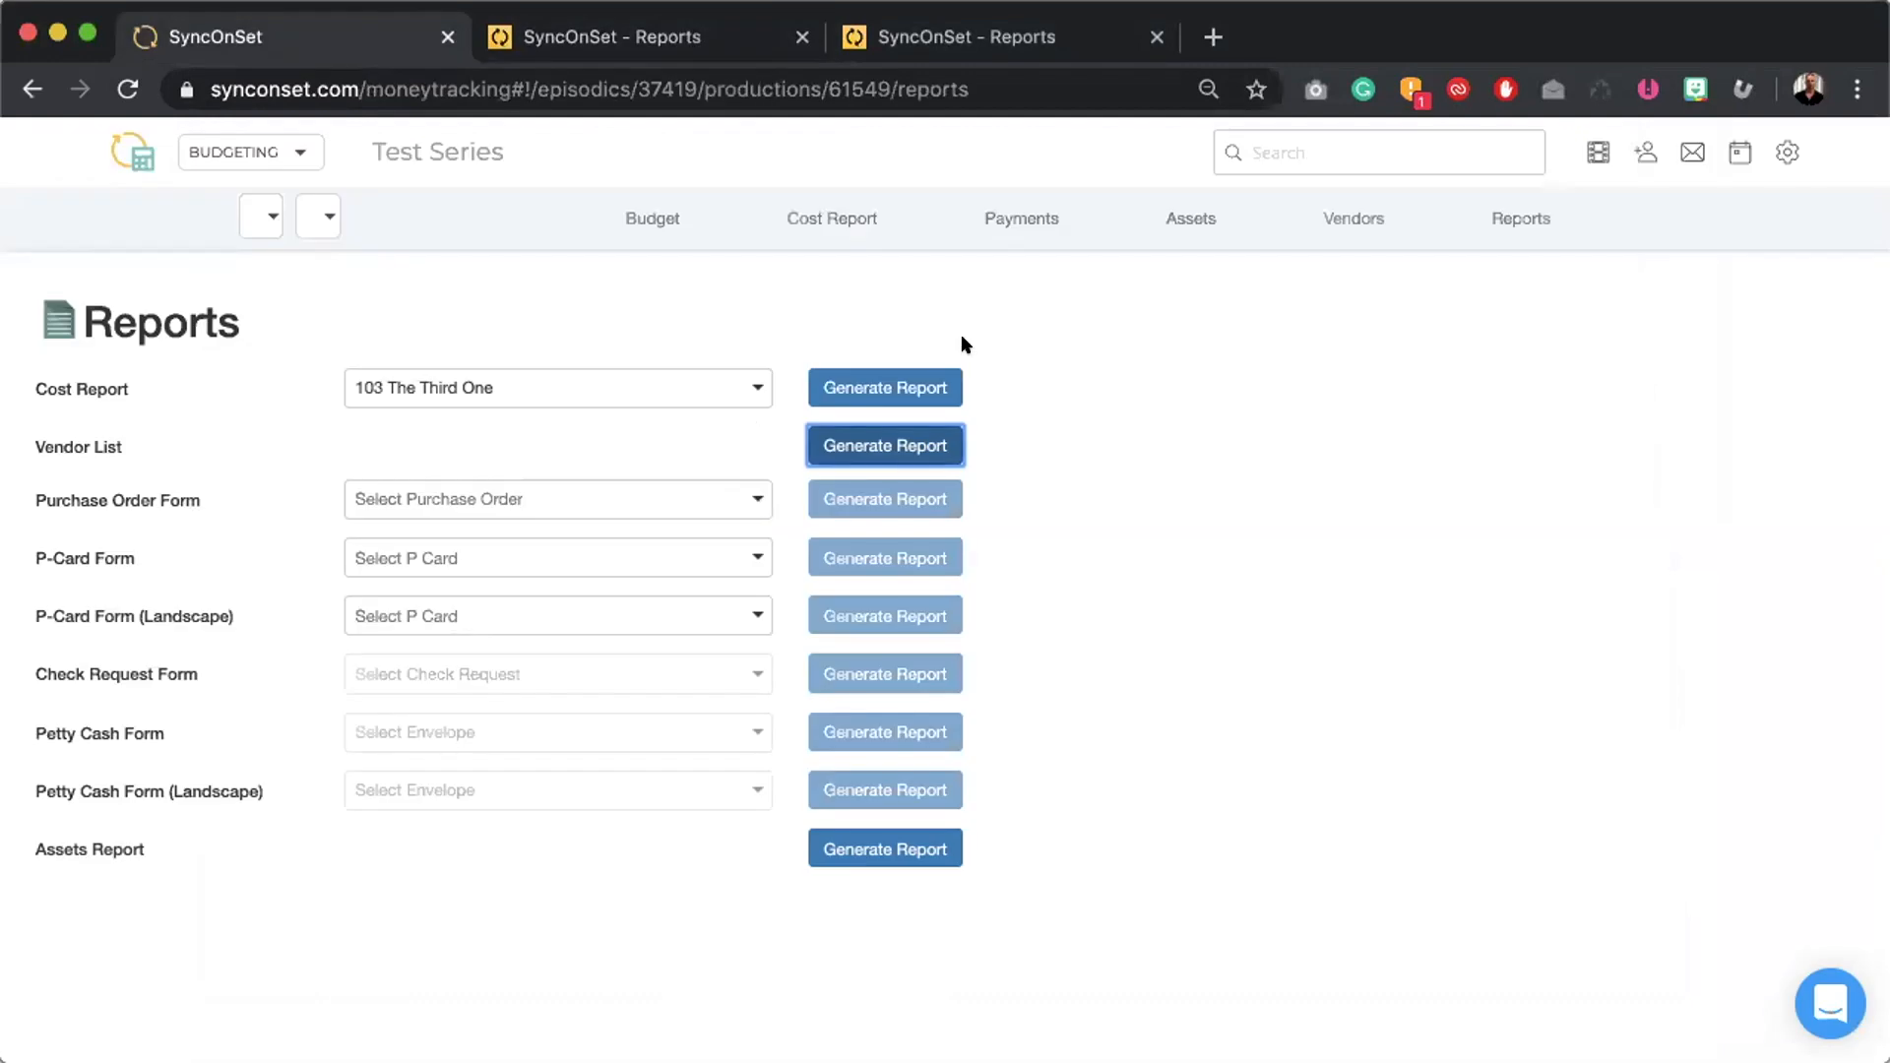
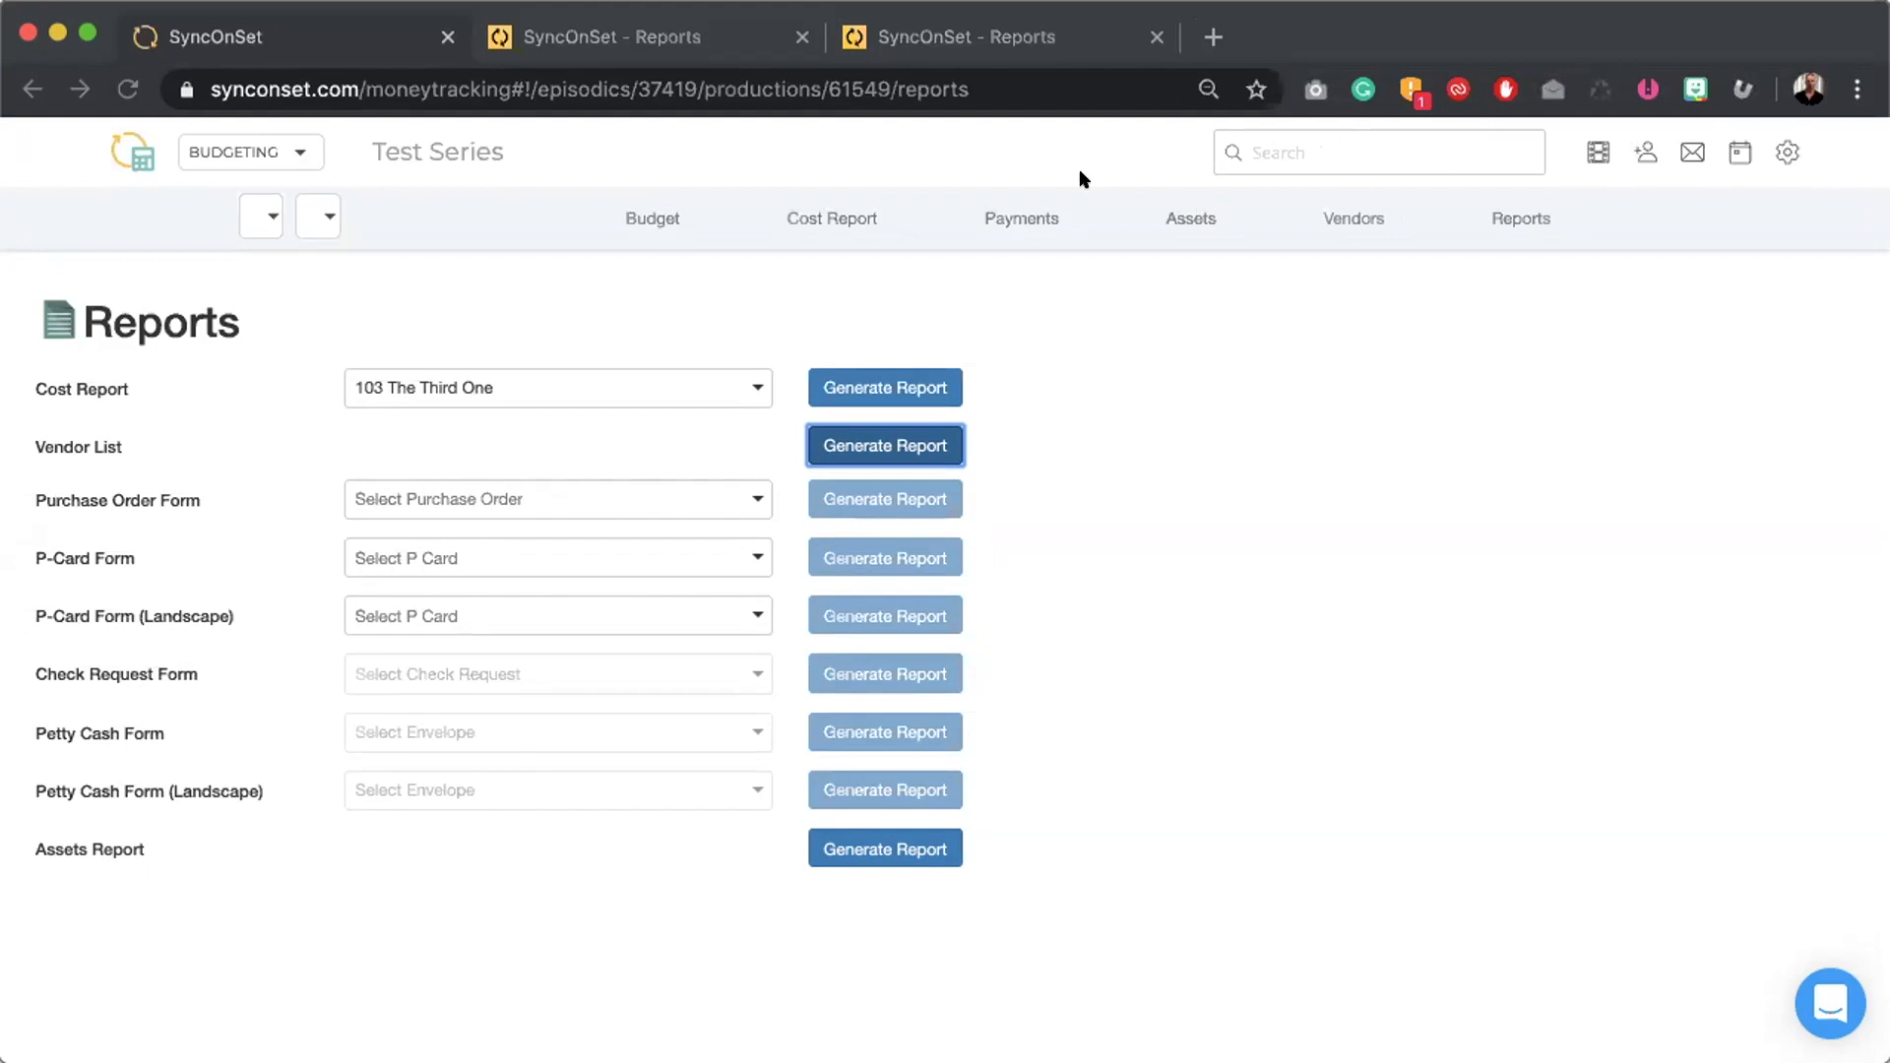
- Open the Episode 103 costume budget and remove Change 10 and Change 6 from the first principal character's budget
left_click(635, 226)
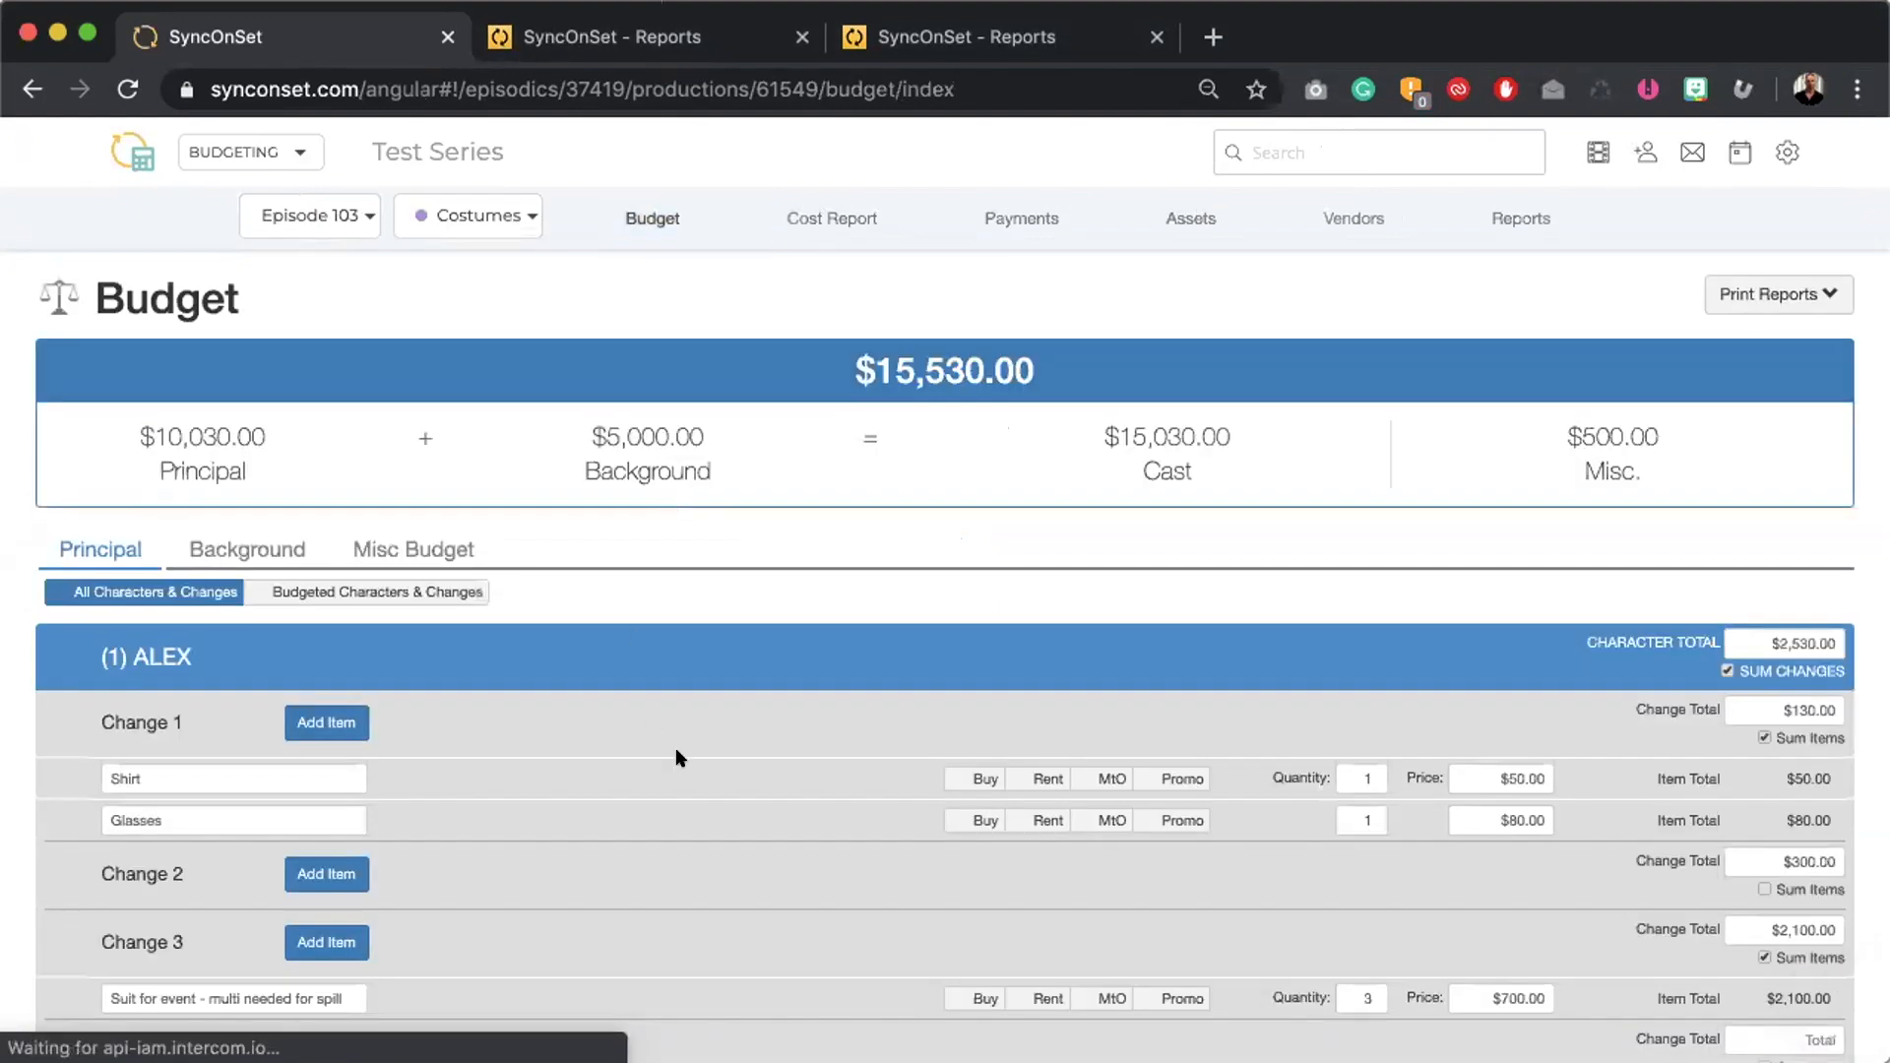
scroll(676, 759, "down", 5)
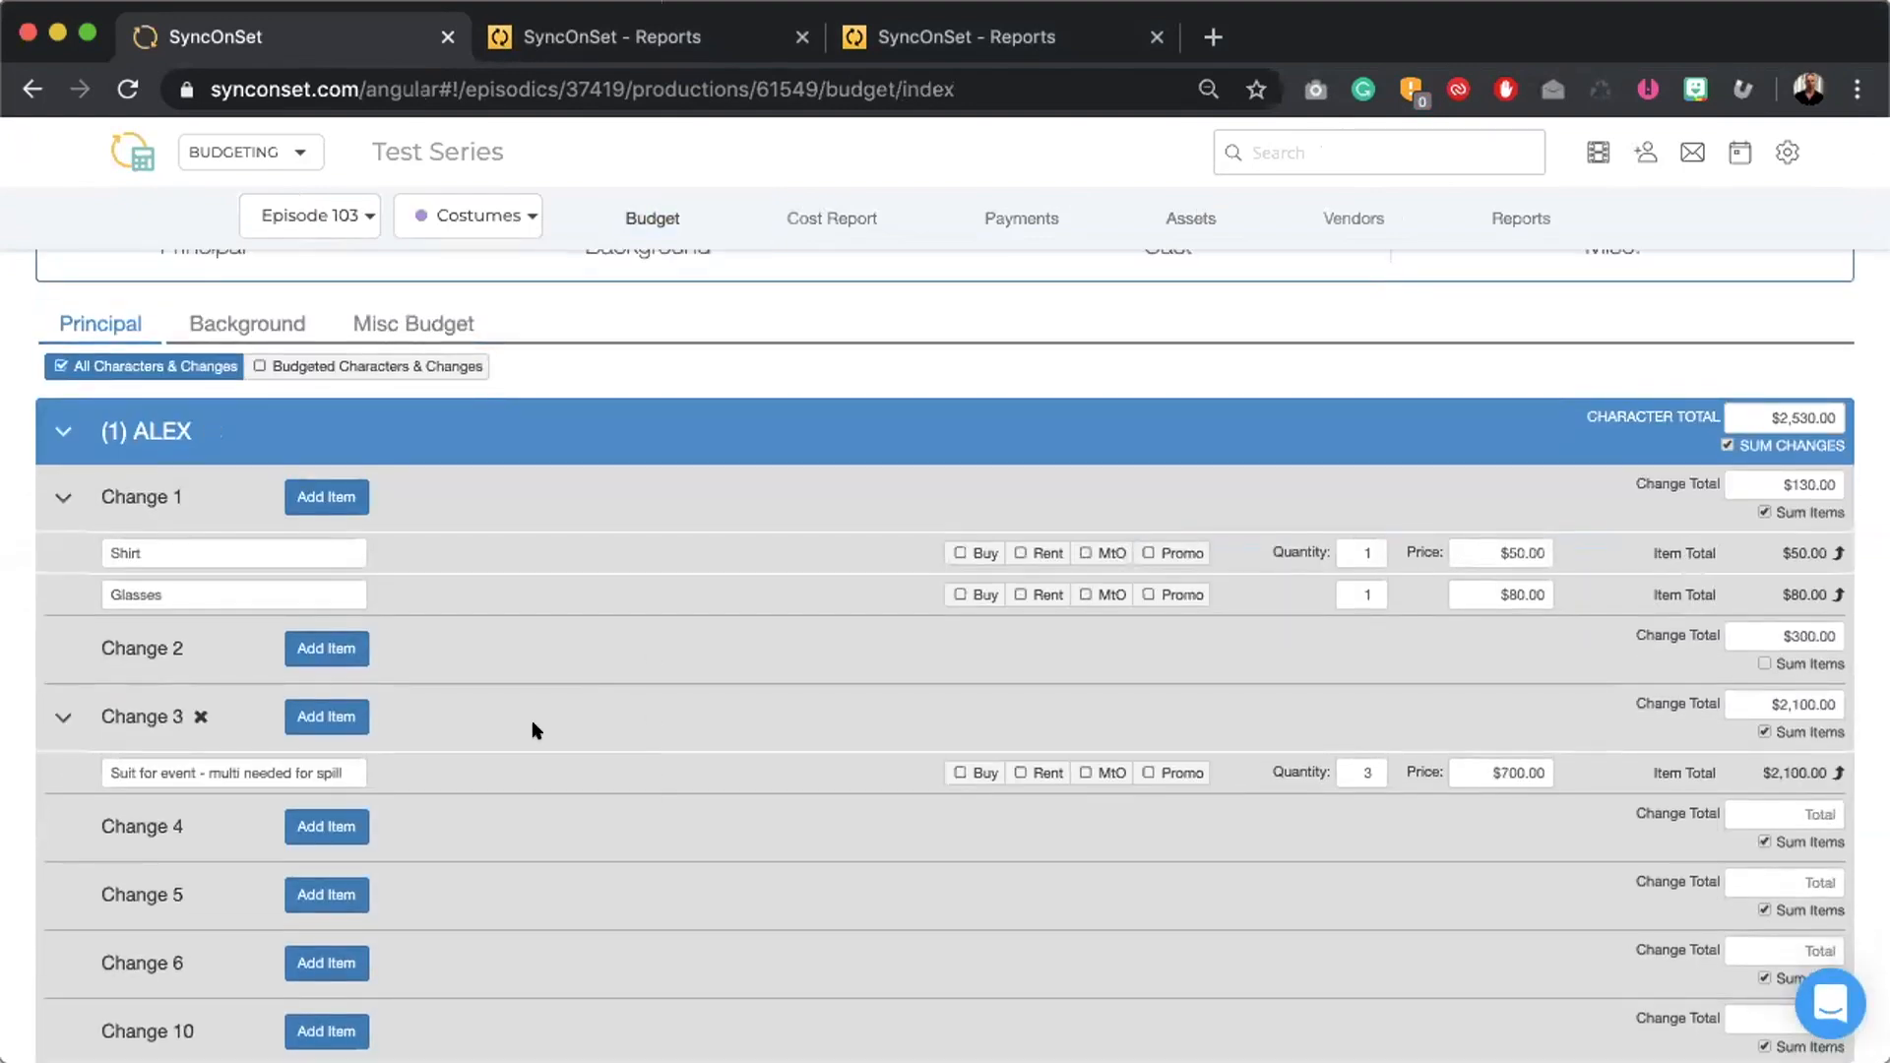
scroll(536, 728, "down", 8)
left_click(208, 658)
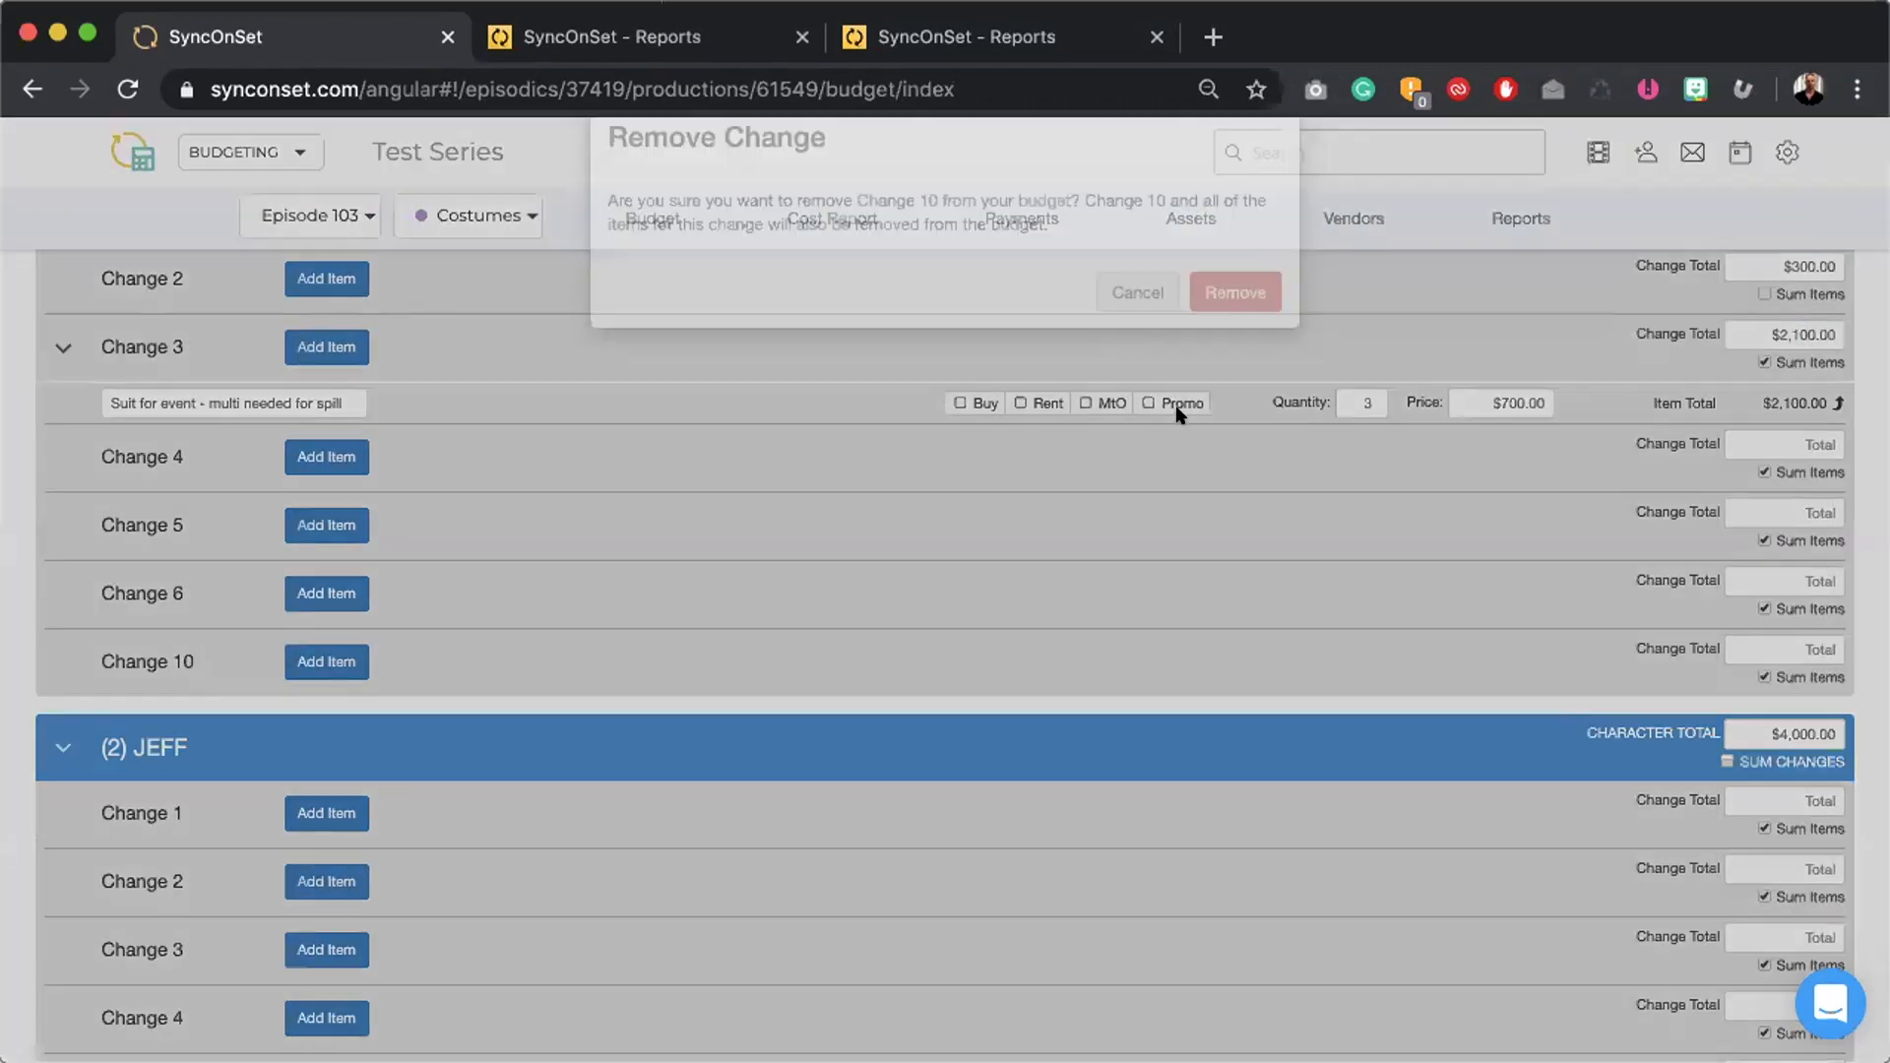
left_click(1230, 343)
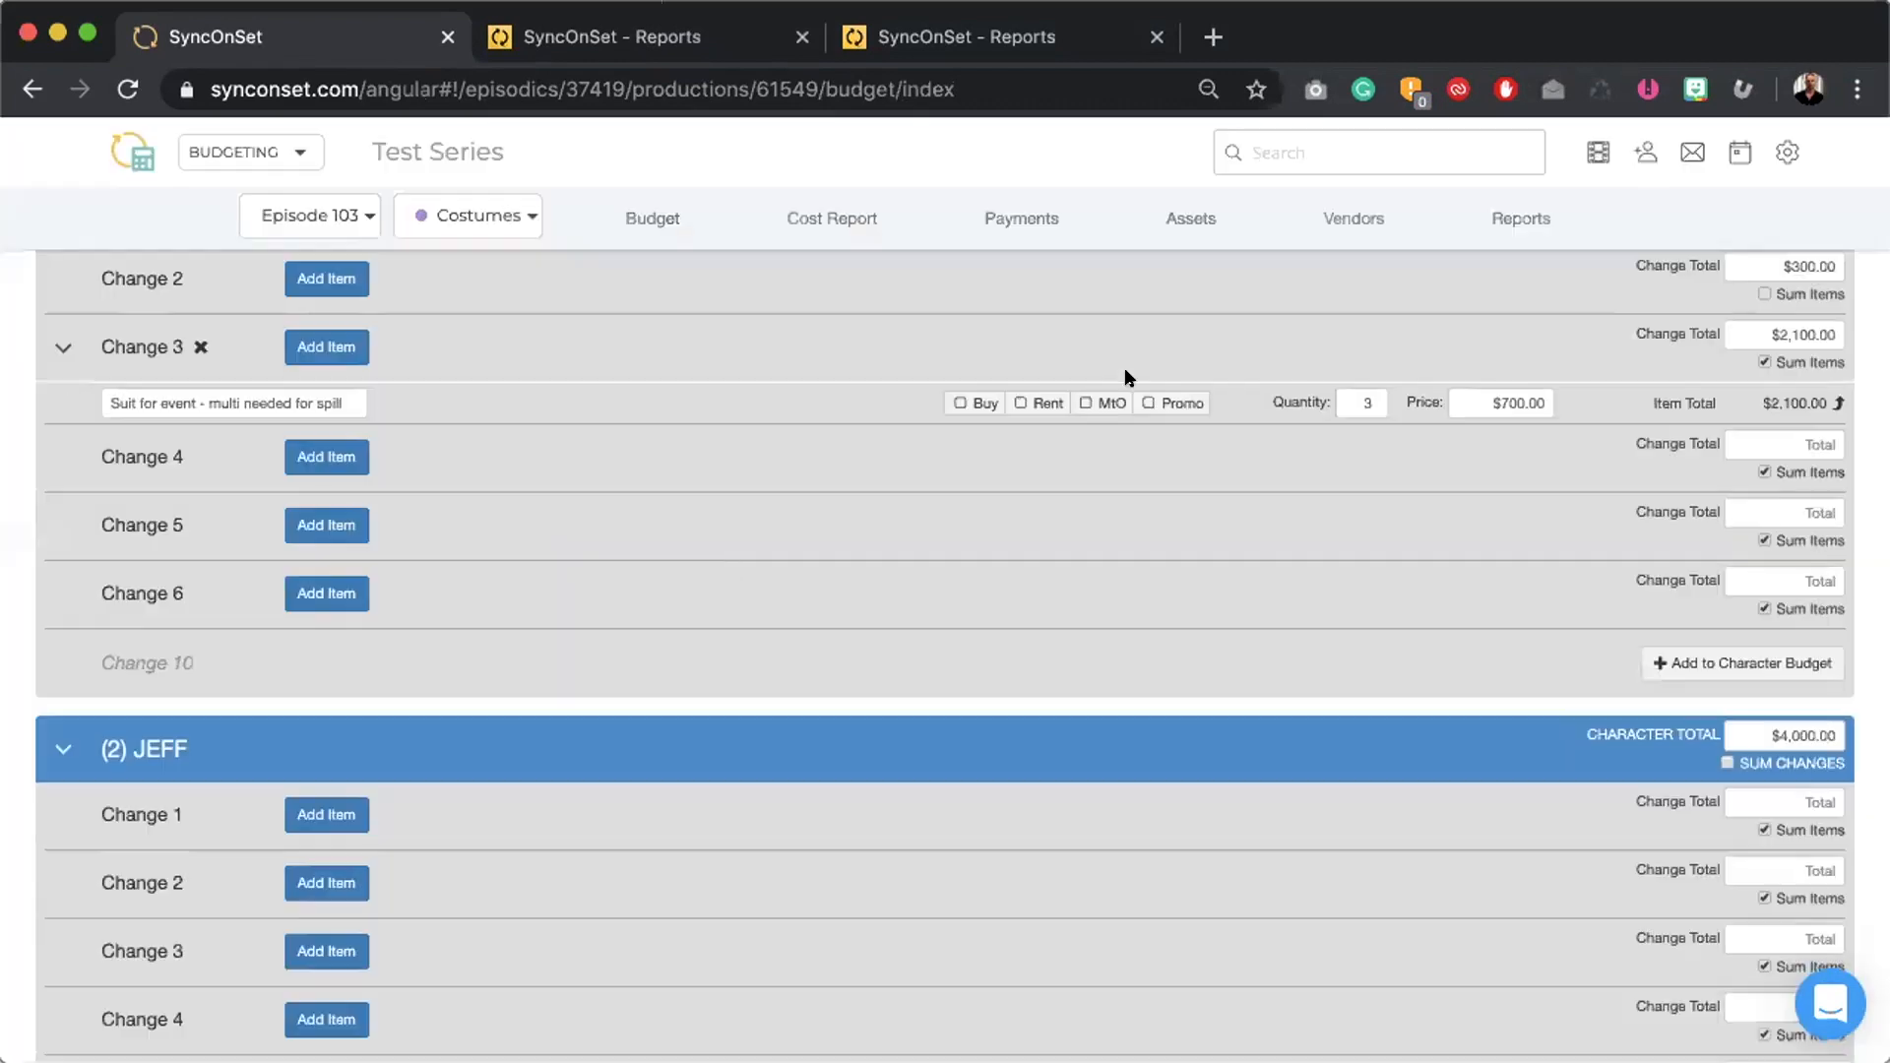
left_click(198, 590)
left_click(1235, 342)
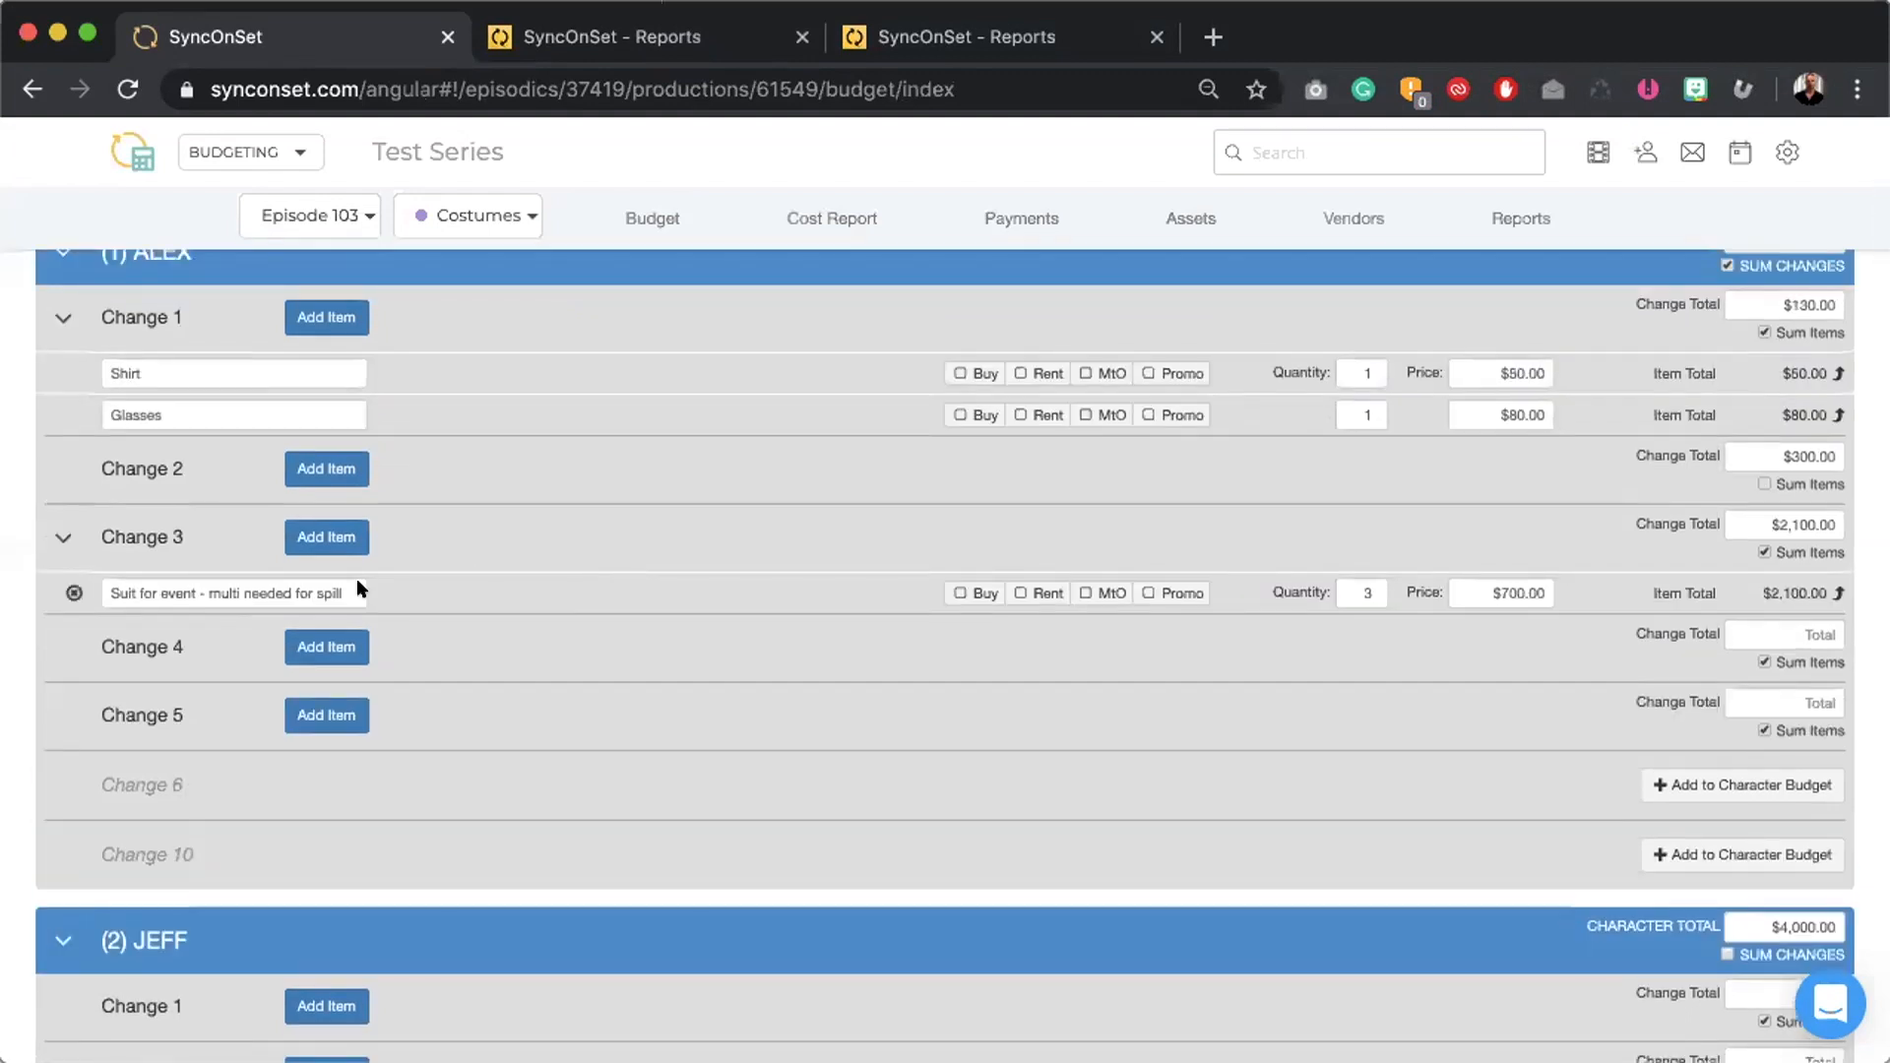
- Add Change 6 and Change 10 back to the first principal character's budget
scroll(240, 401, "up", 1)
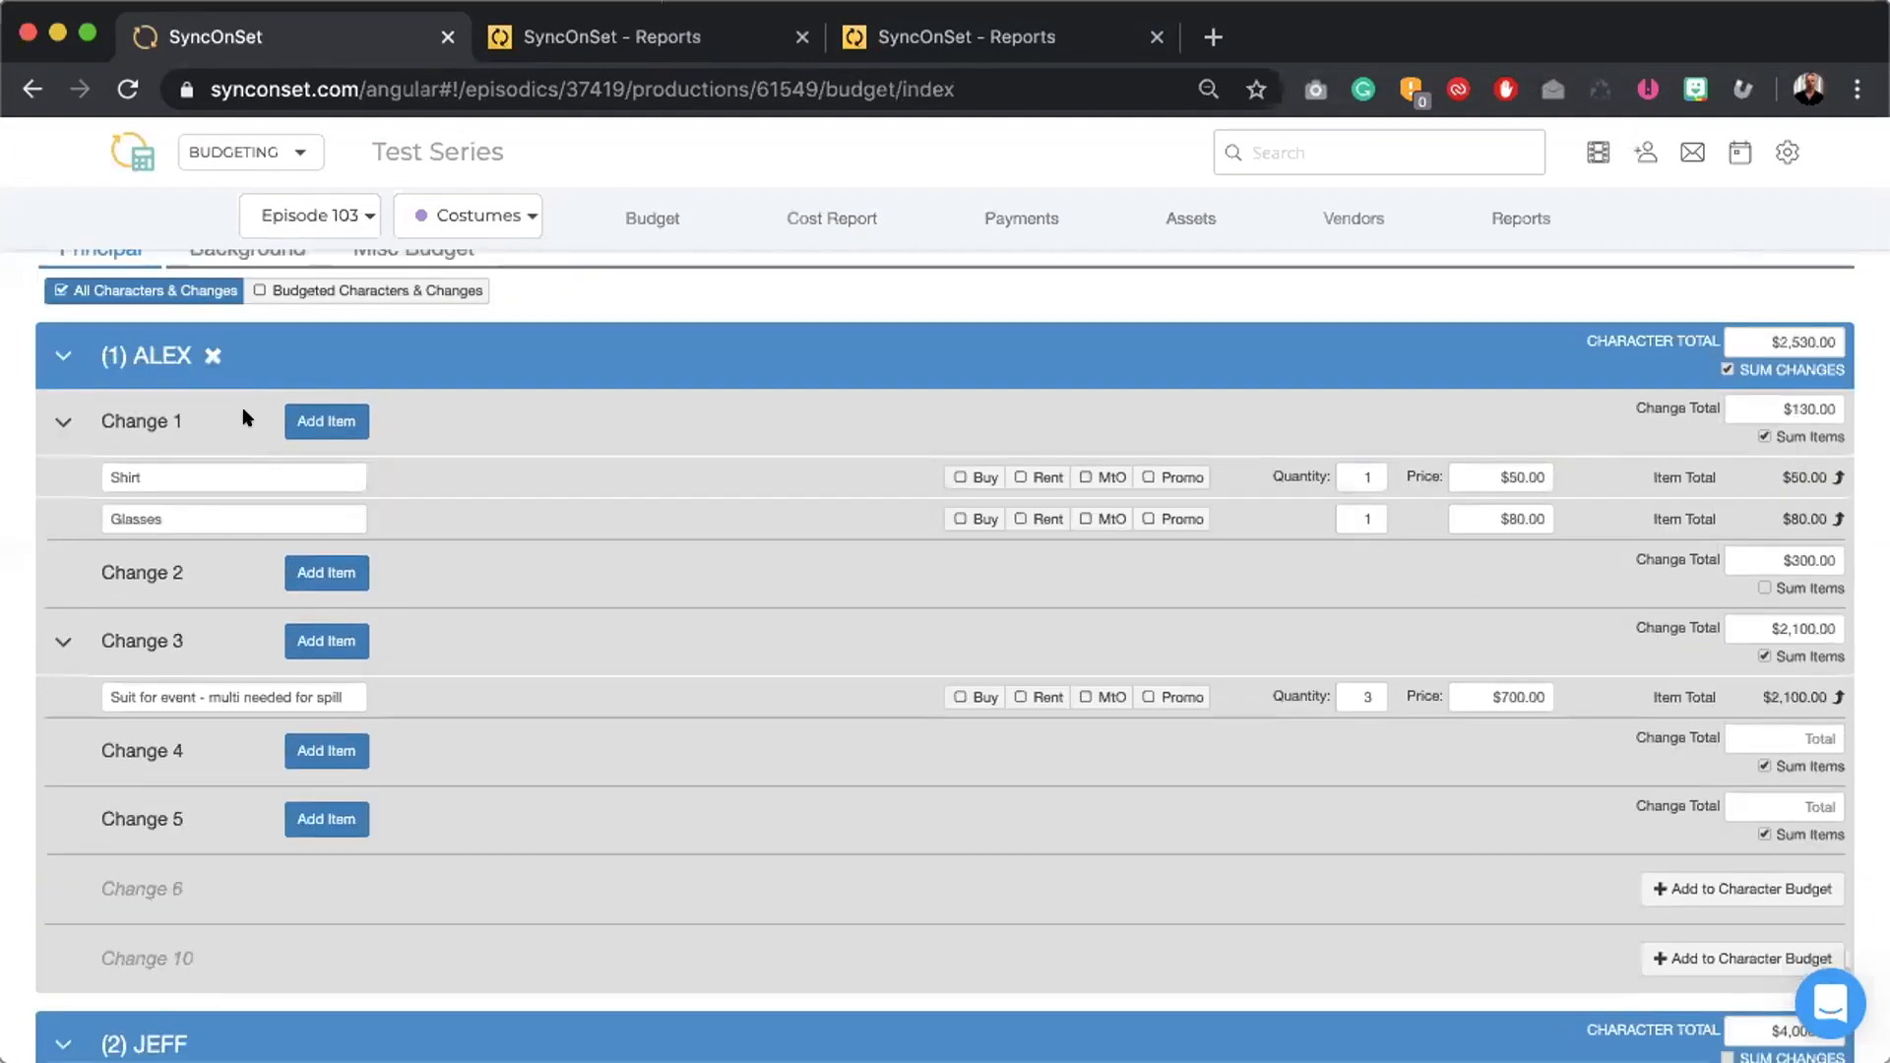
scroll(243, 406, "down", 1)
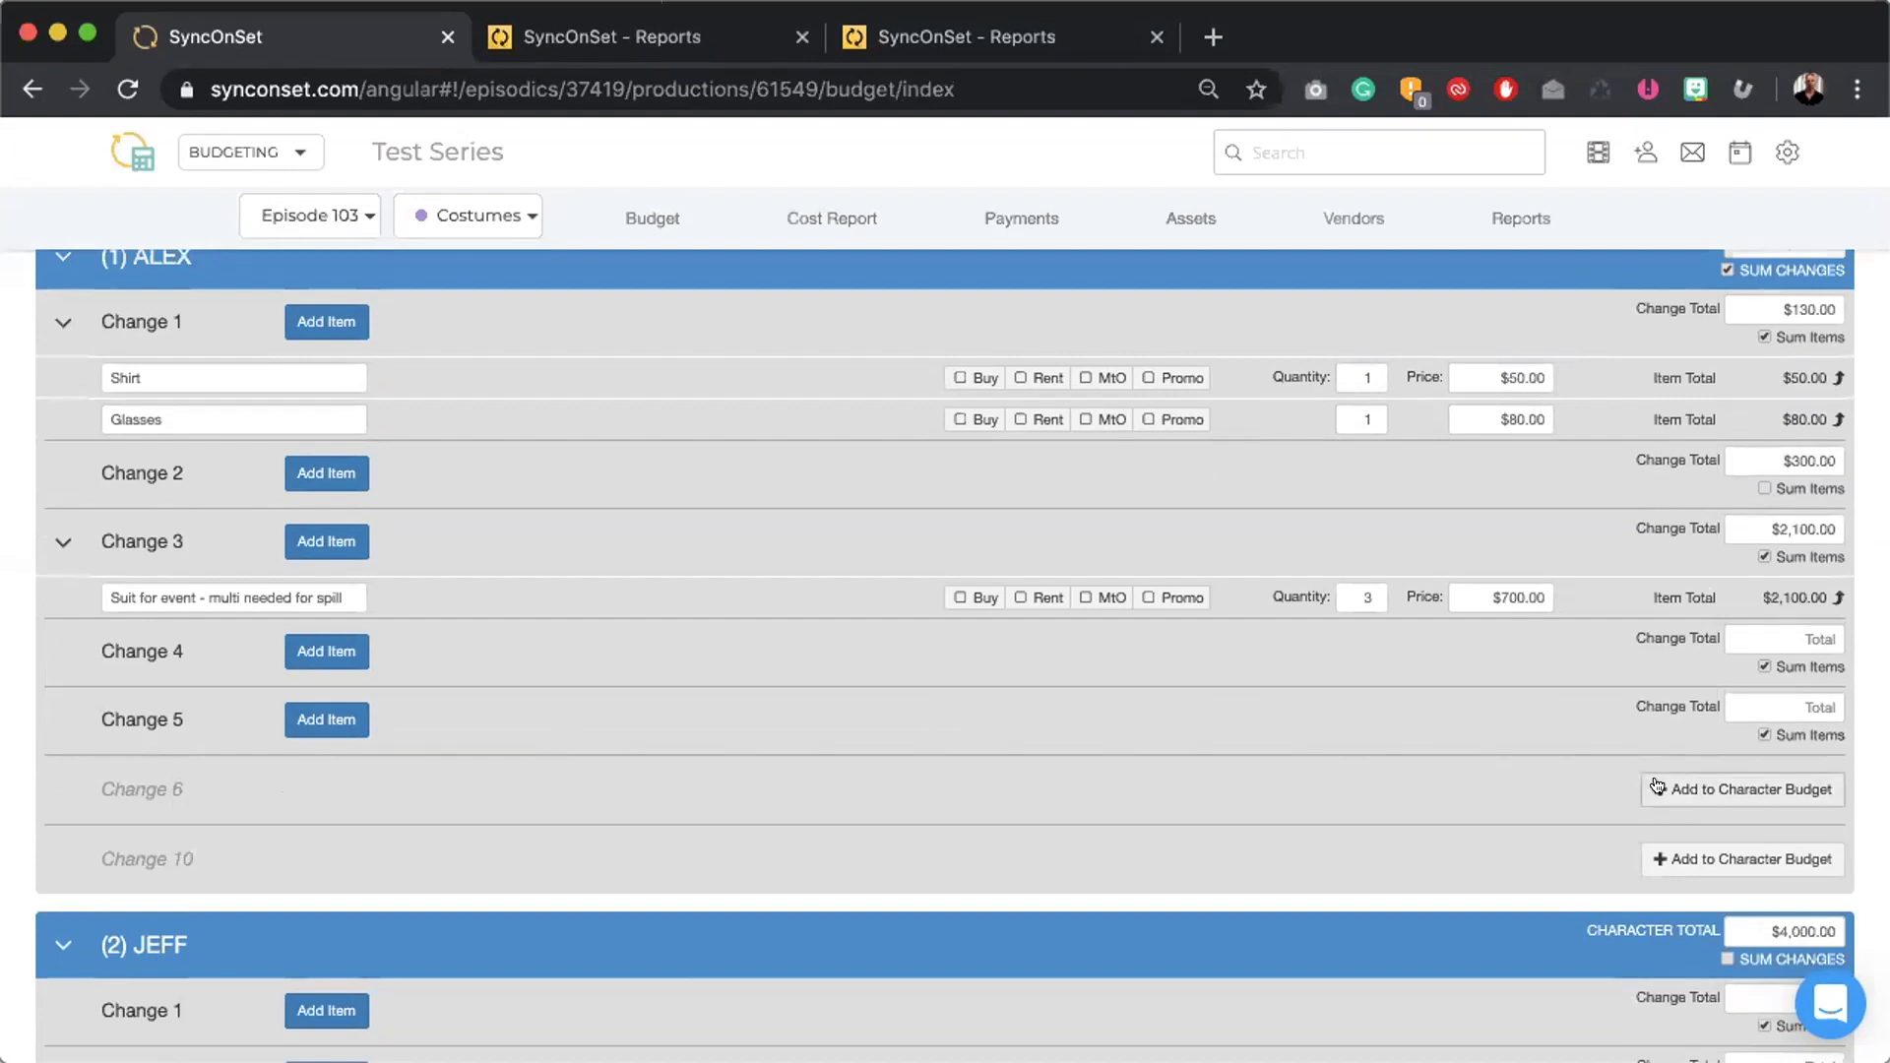
left_click(1722, 793)
left_click(1700, 857)
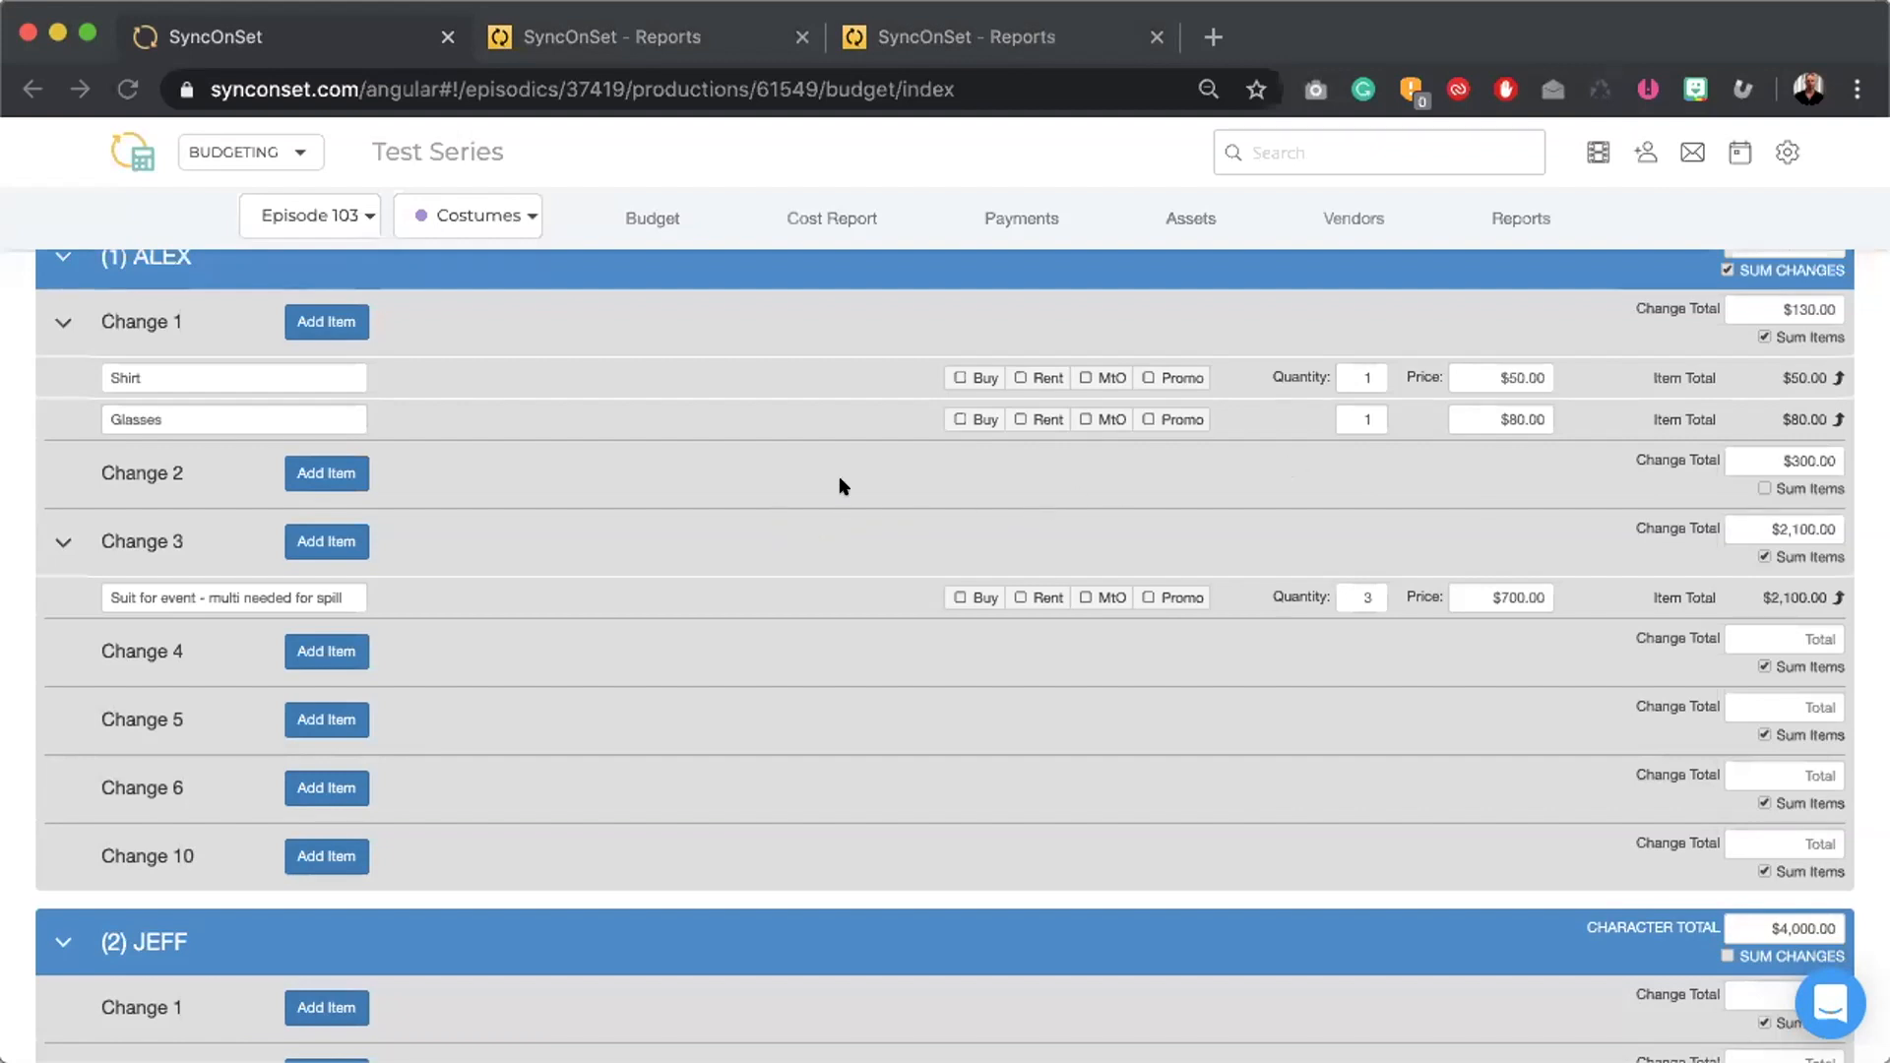
left_click(1320, 125)
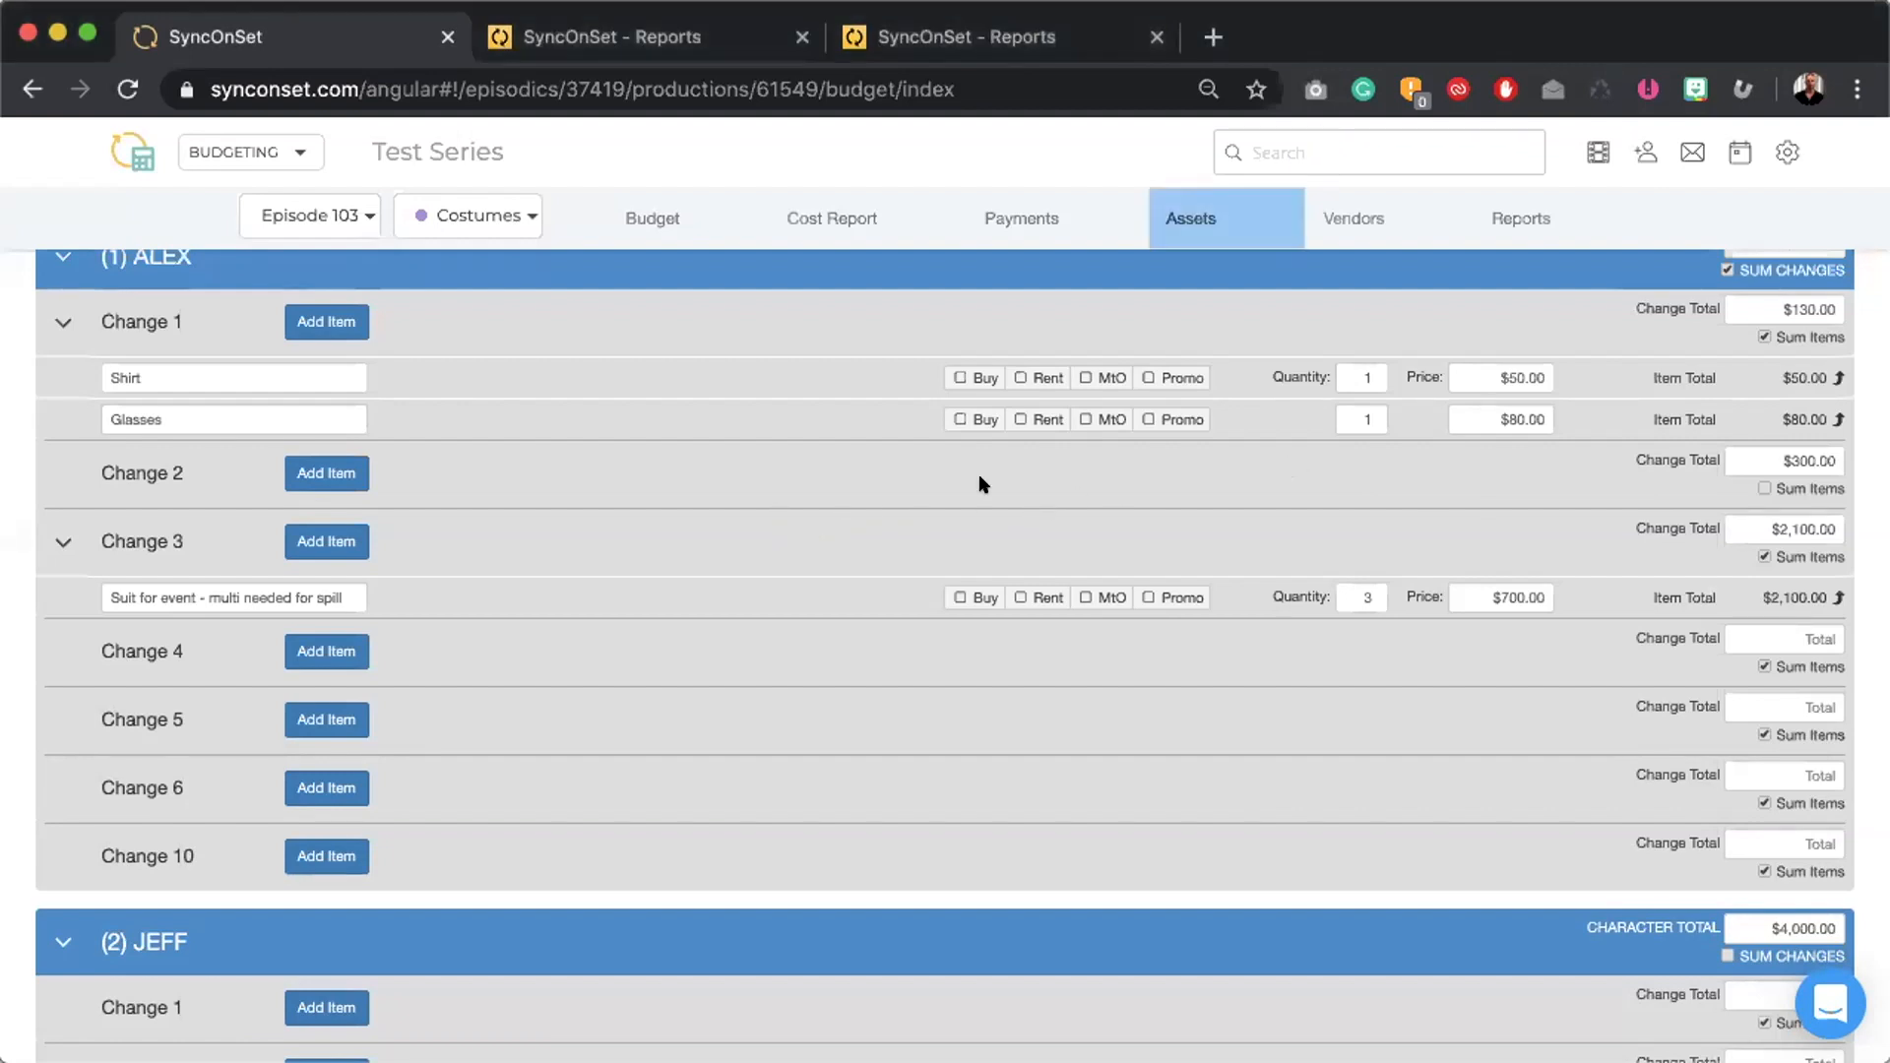
- In the fourth principal character's budget, set the Change 1 total to $250.00 and the Change 2 total to $400.00
scroll(1320, 494, "up", 2)
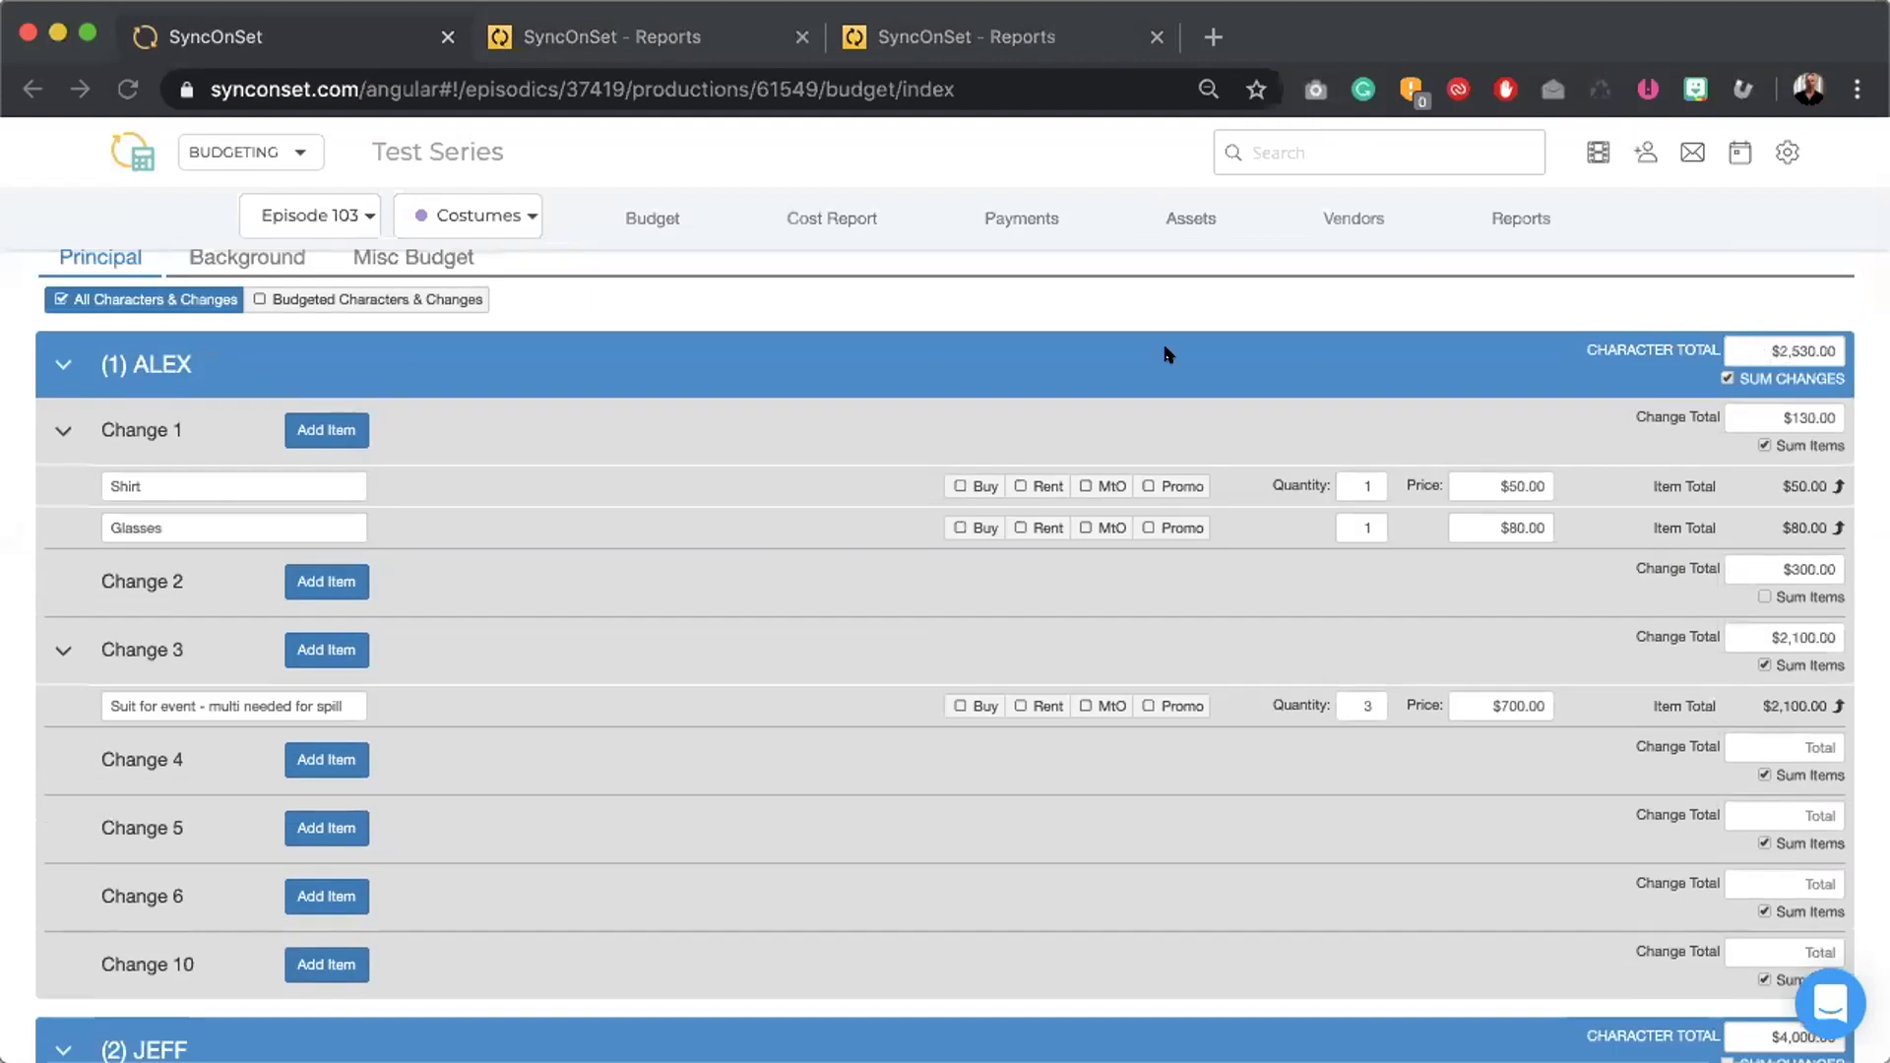
scroll(872, 656, "down", 6)
scroll(870, 657, "down", 5)
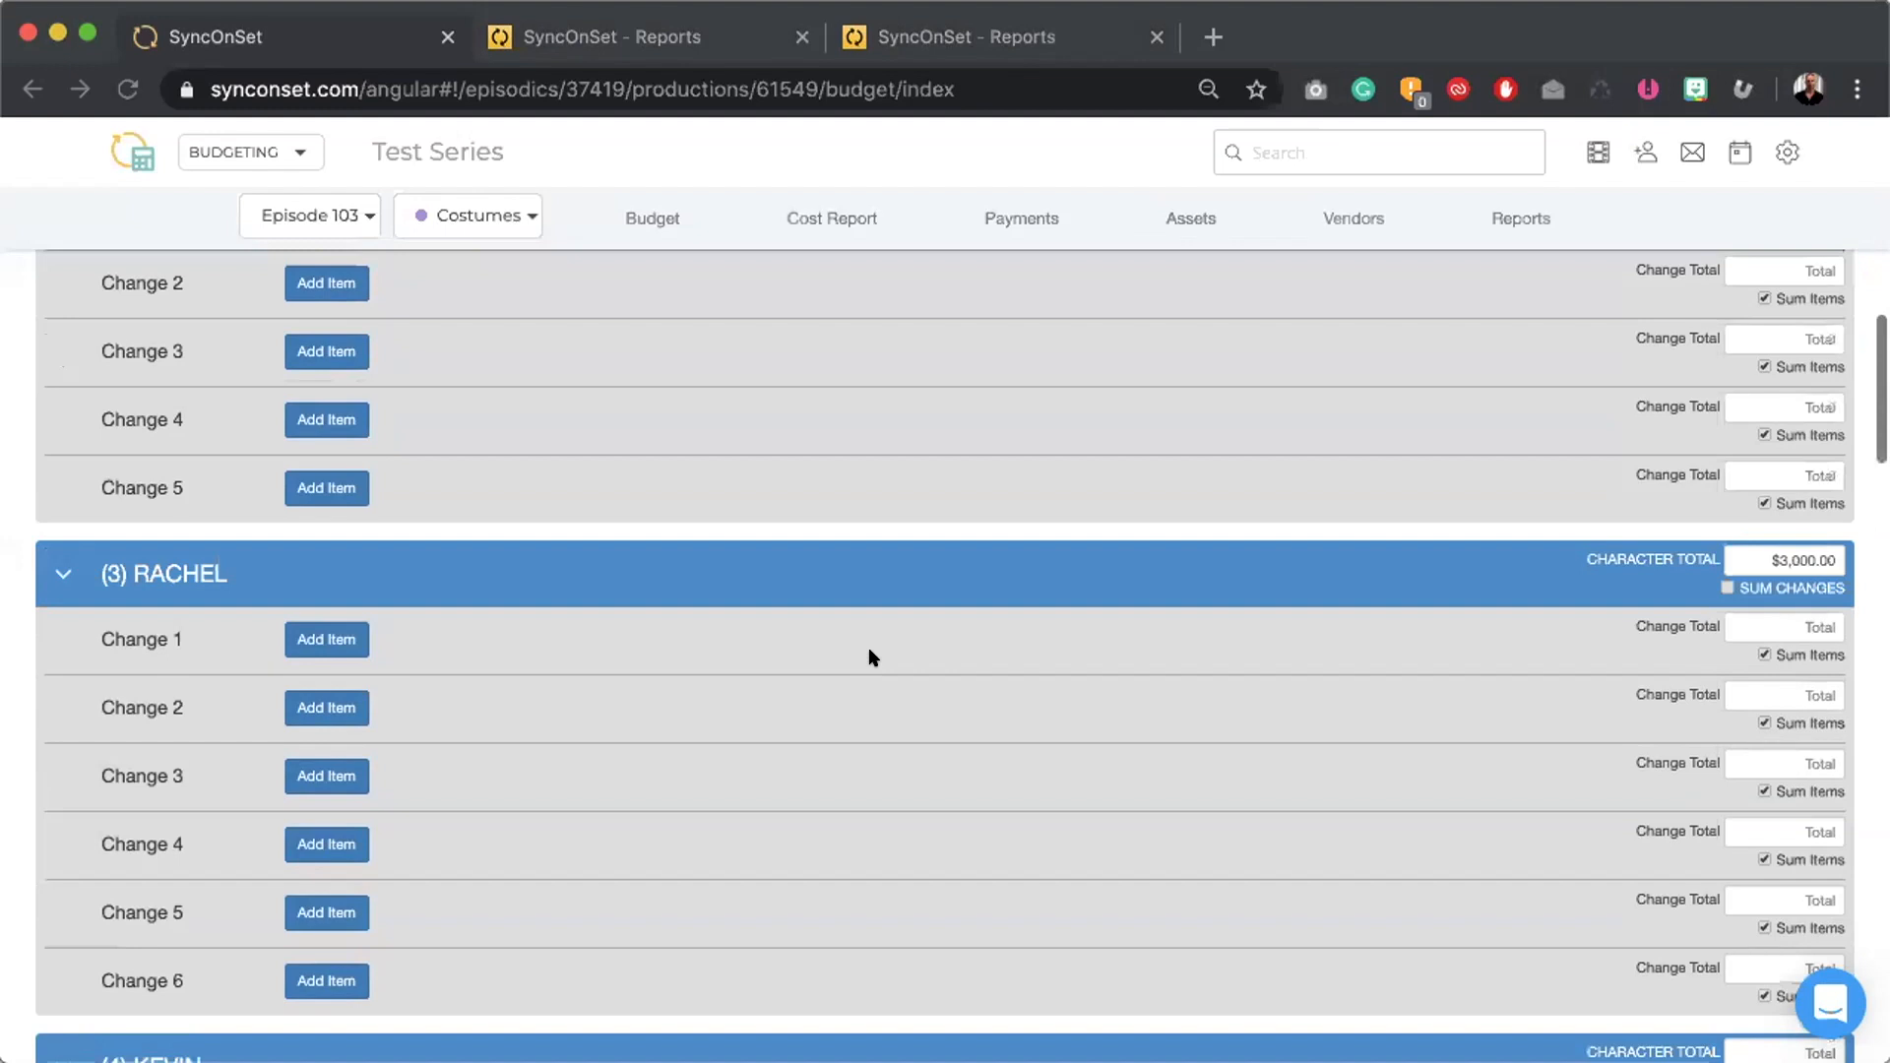
scroll(871, 653, "down", 3)
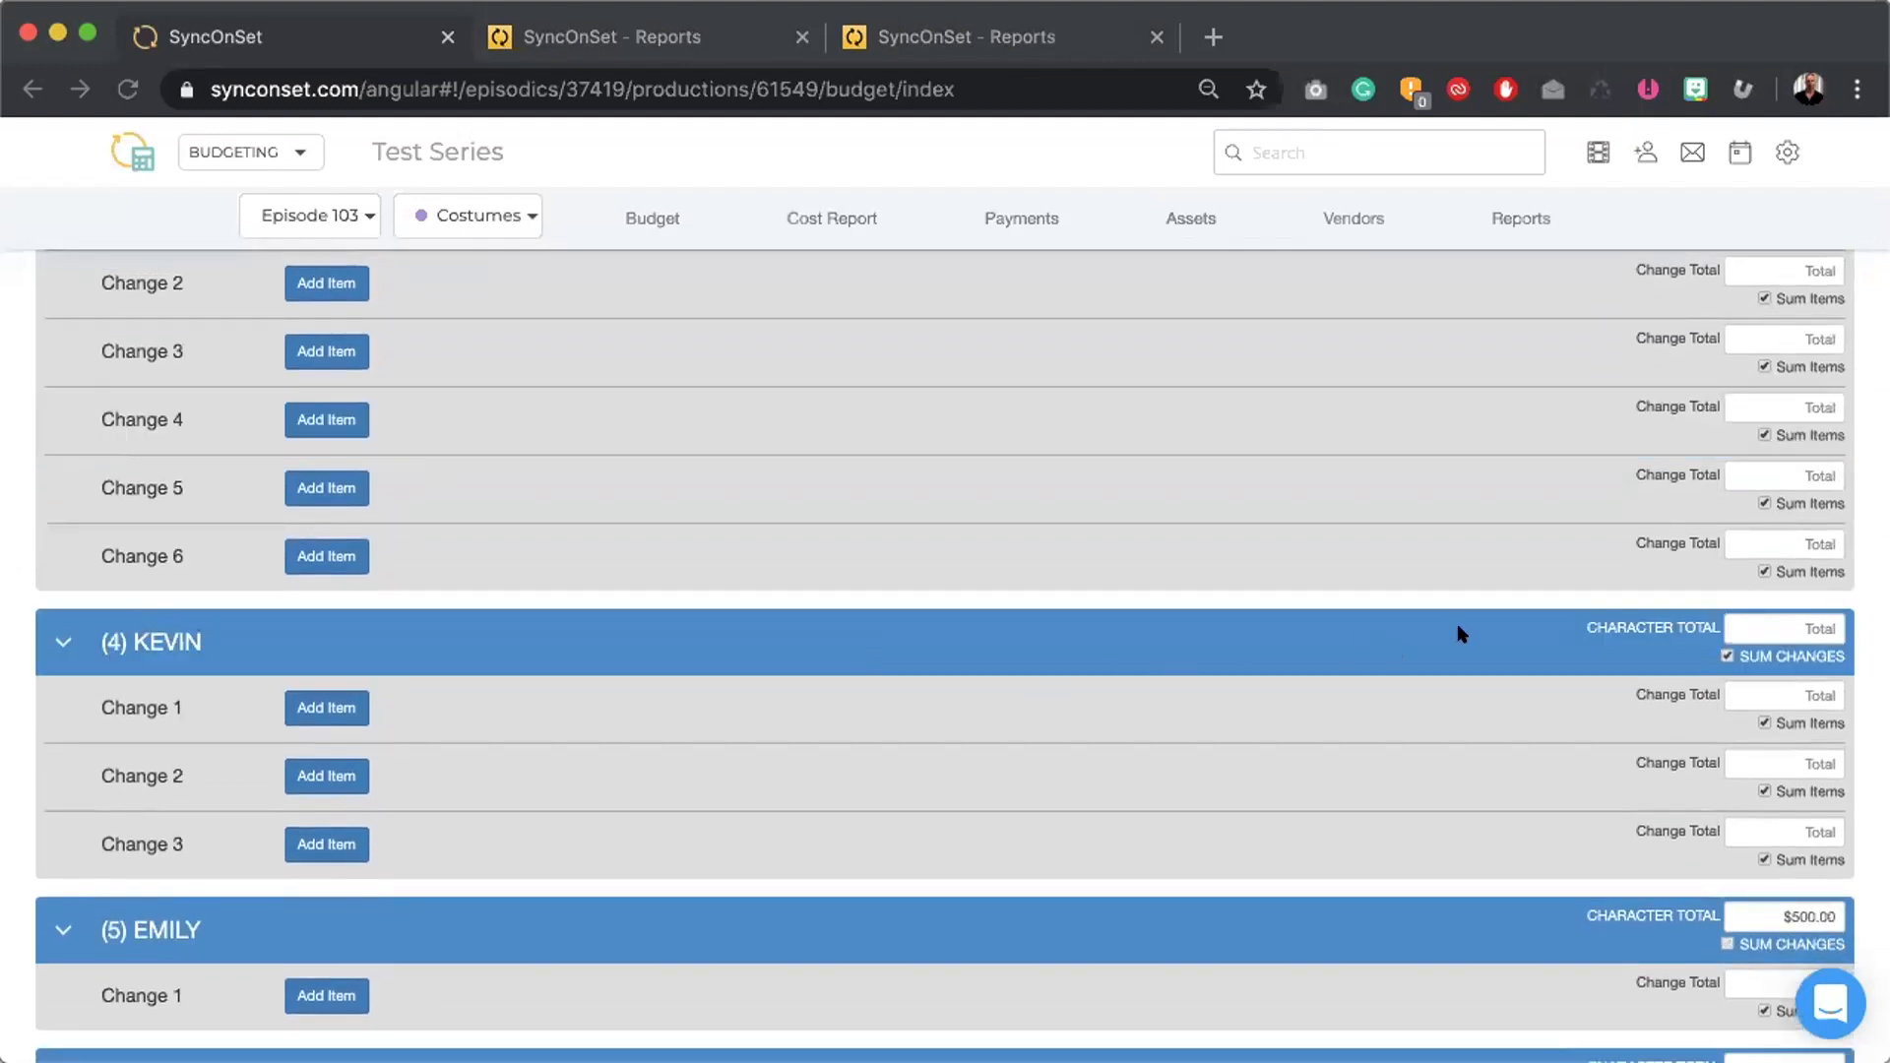
left_click(1762, 694)
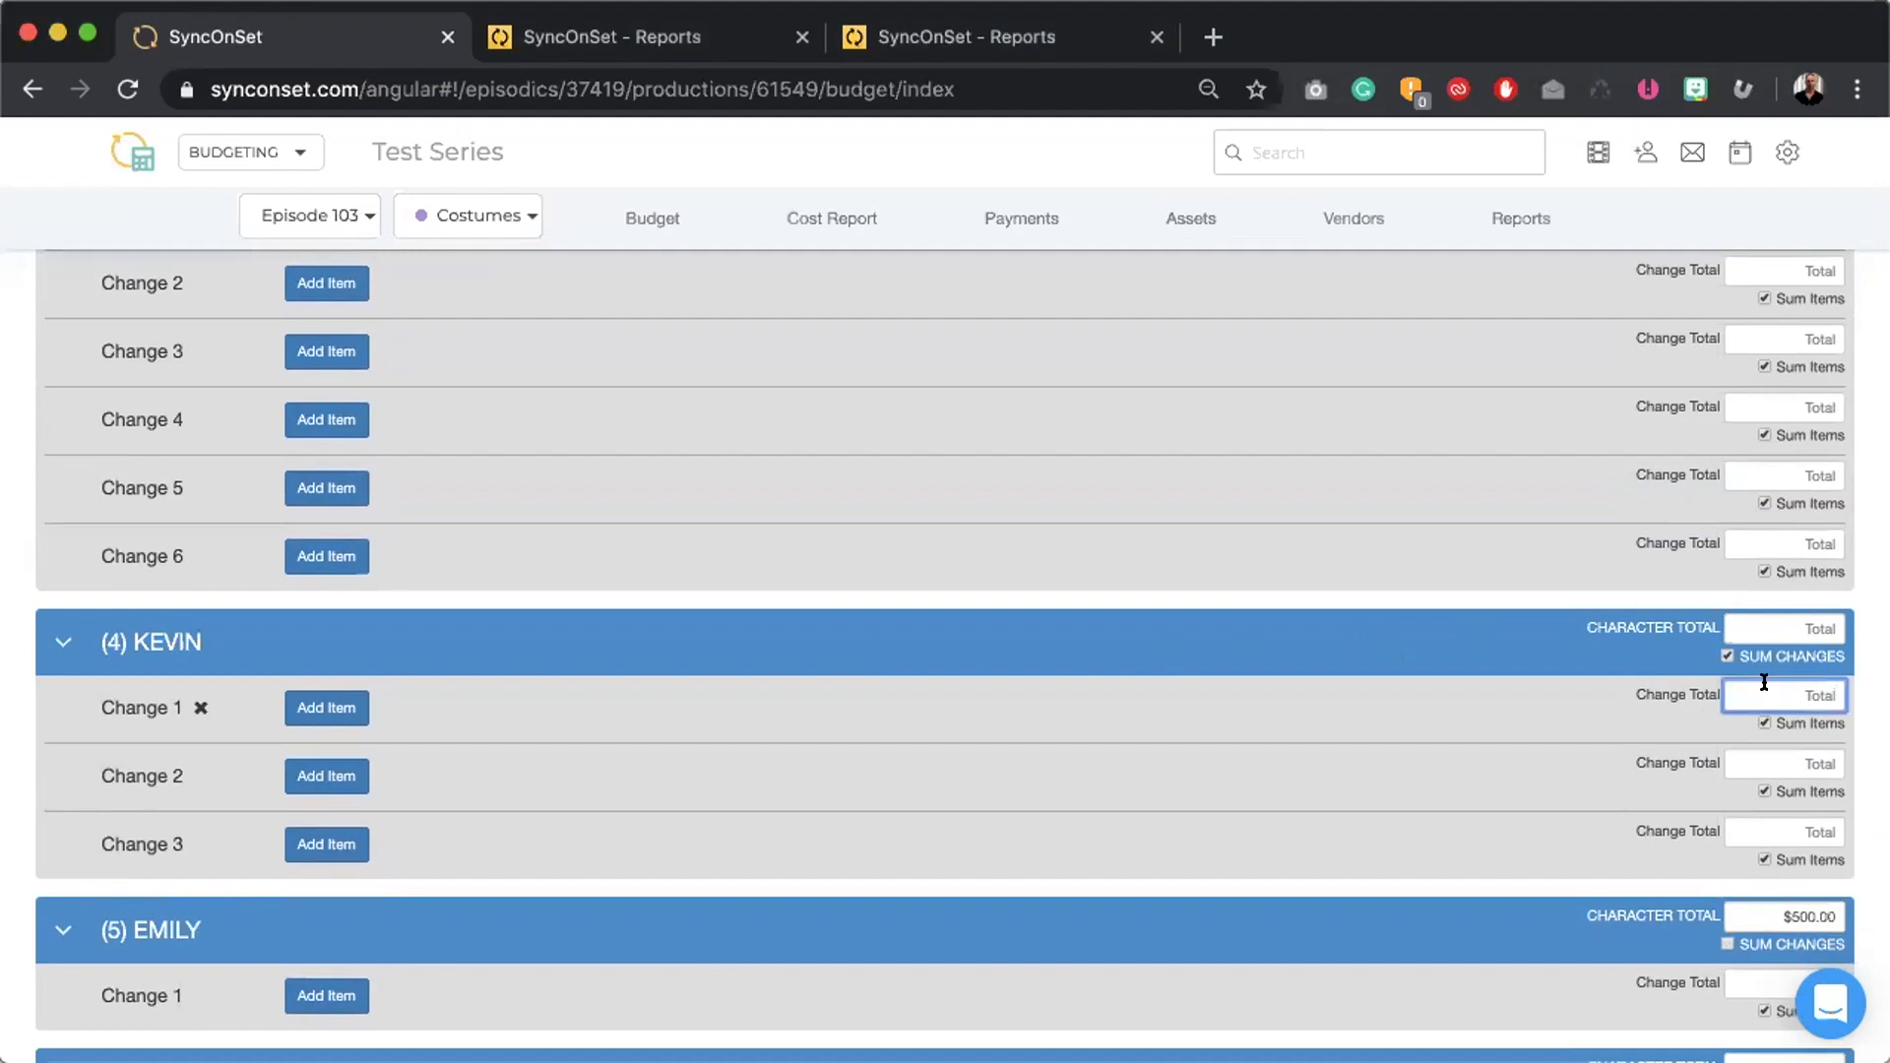
type("250.00")
left_click(1765, 726)
left_click(1771, 750)
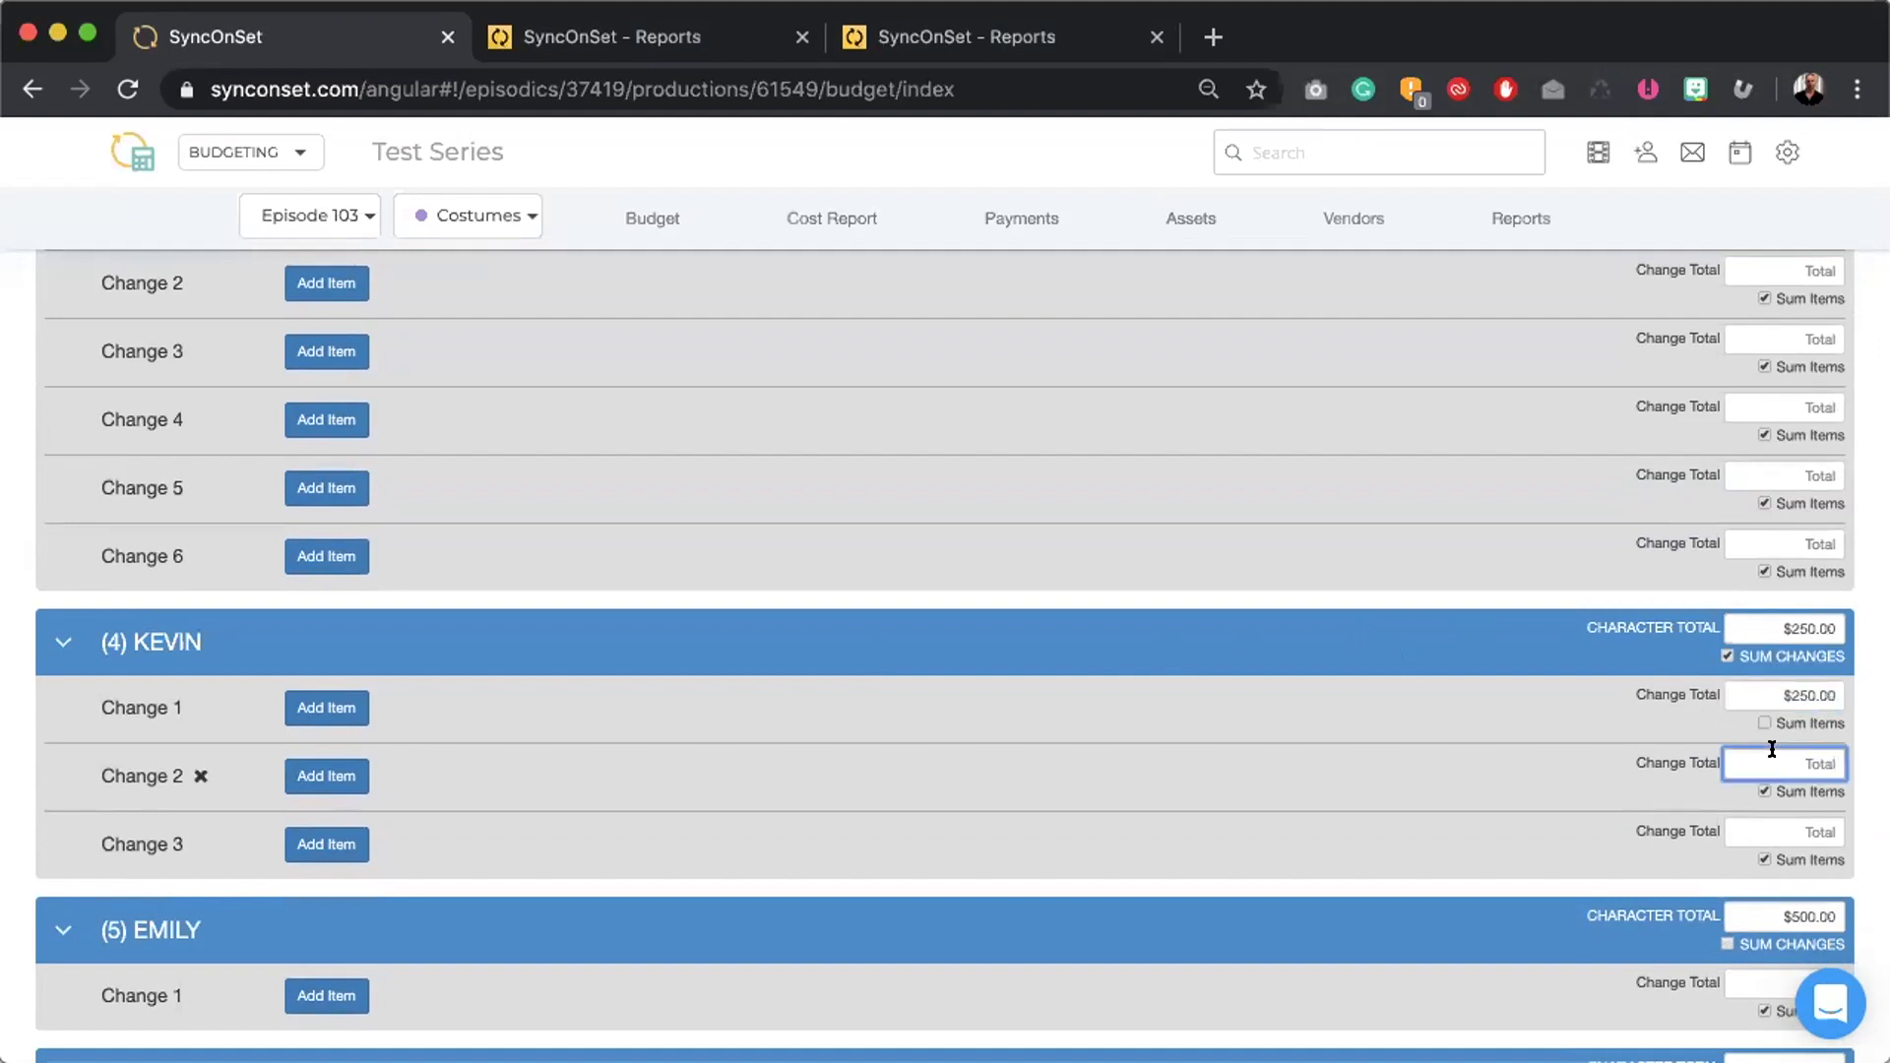
type("400")
left_click(1813, 827)
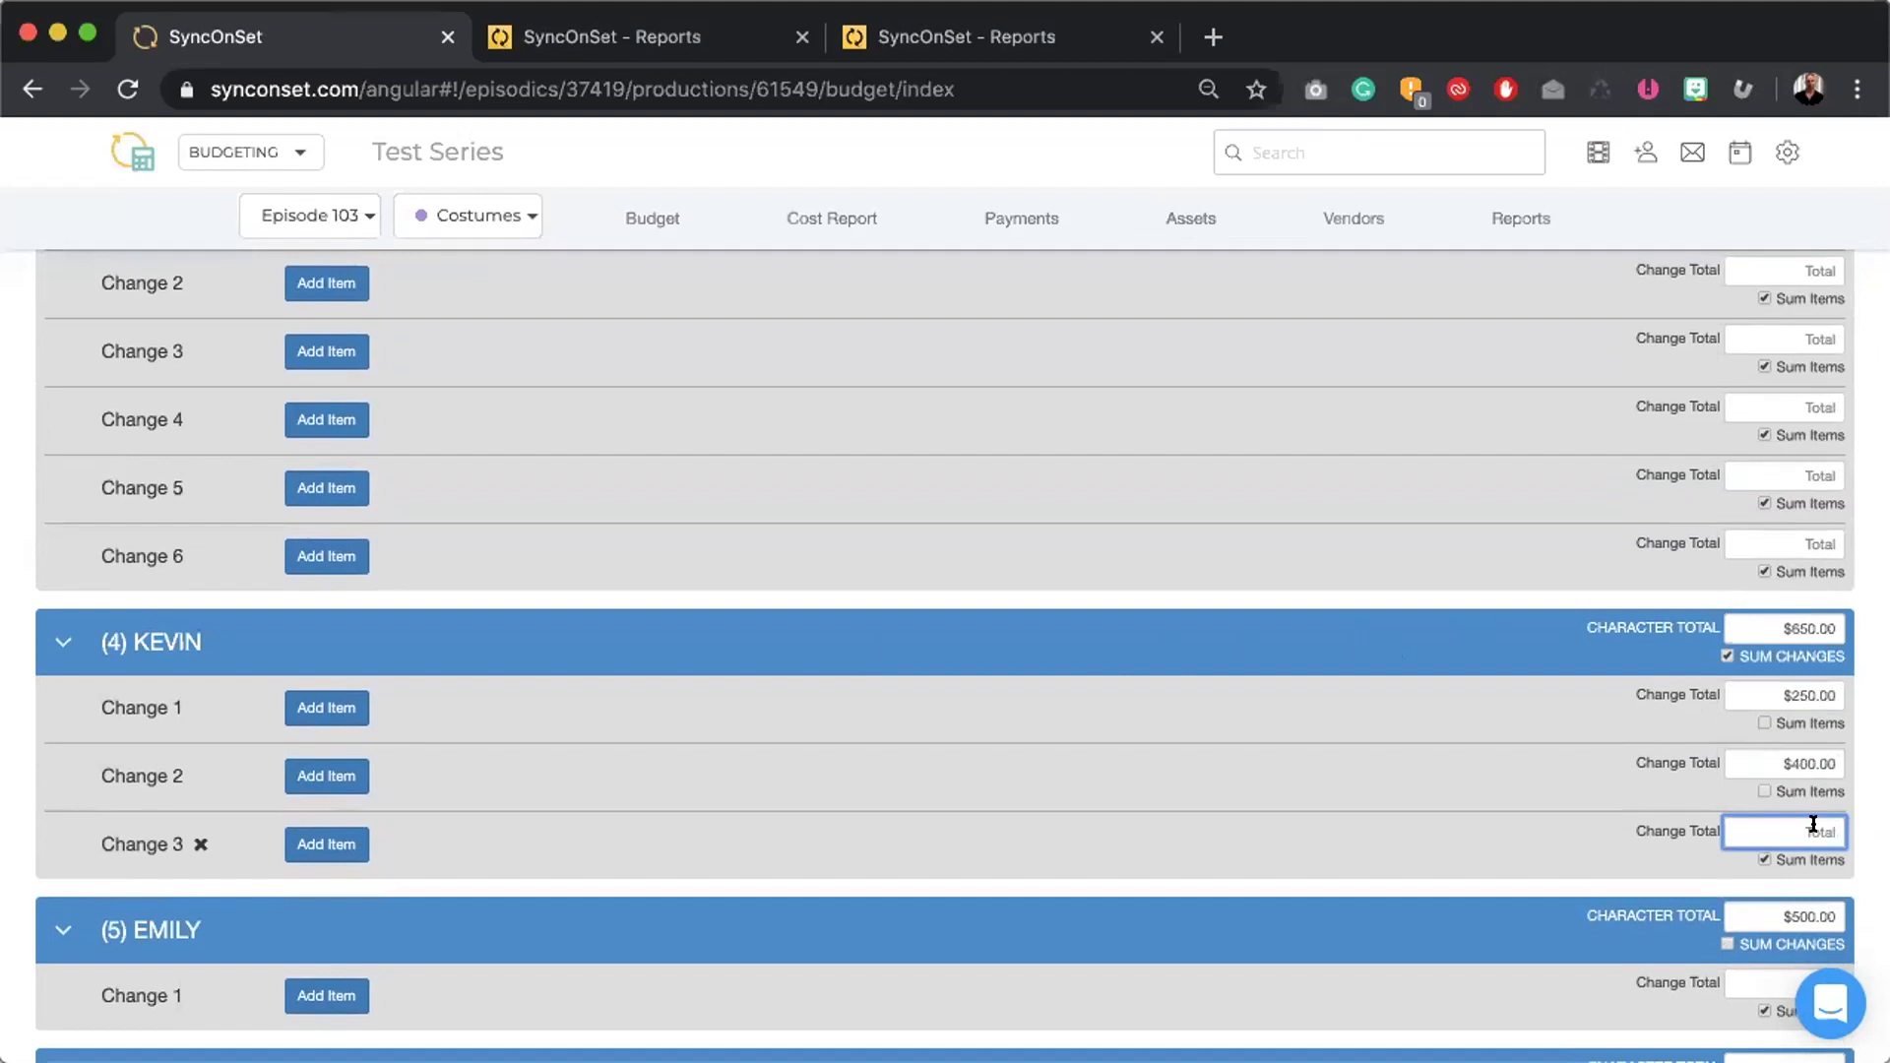
scroll(1722, 802, "down", 2)
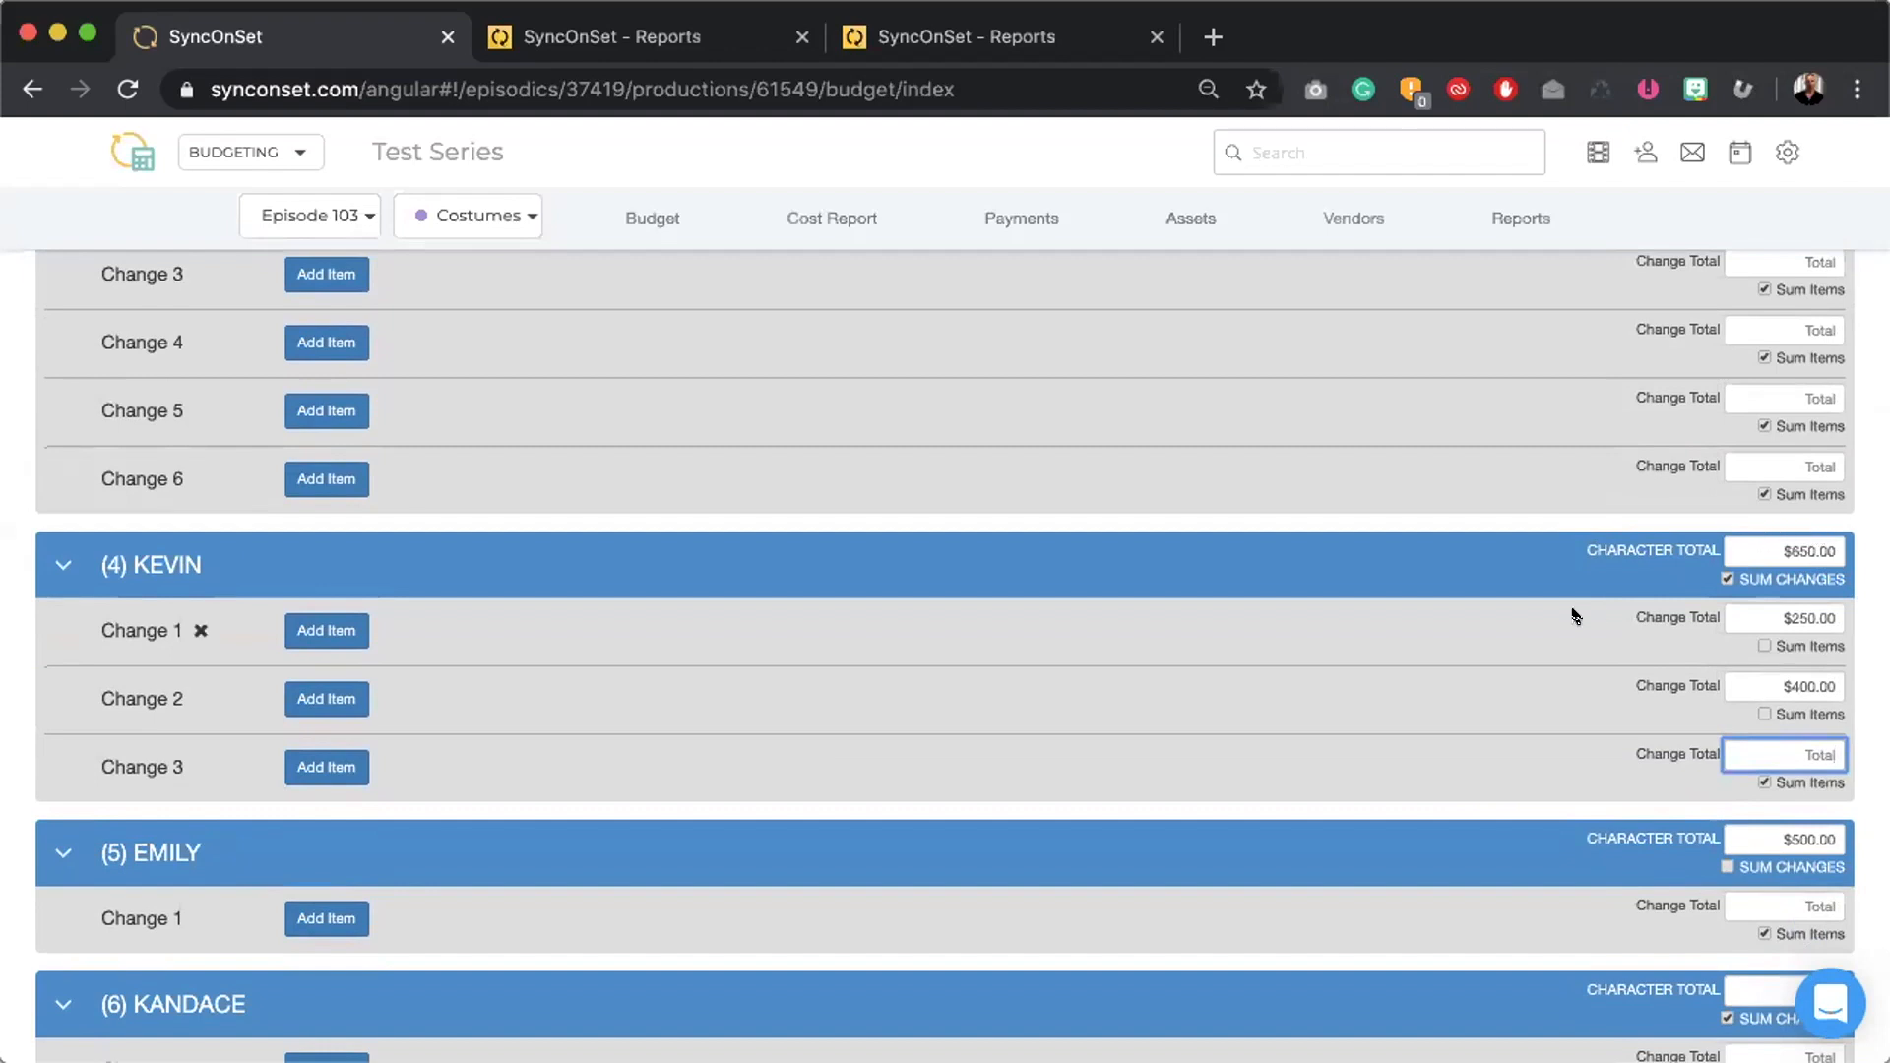
scroll(1575, 615, "down", 3)
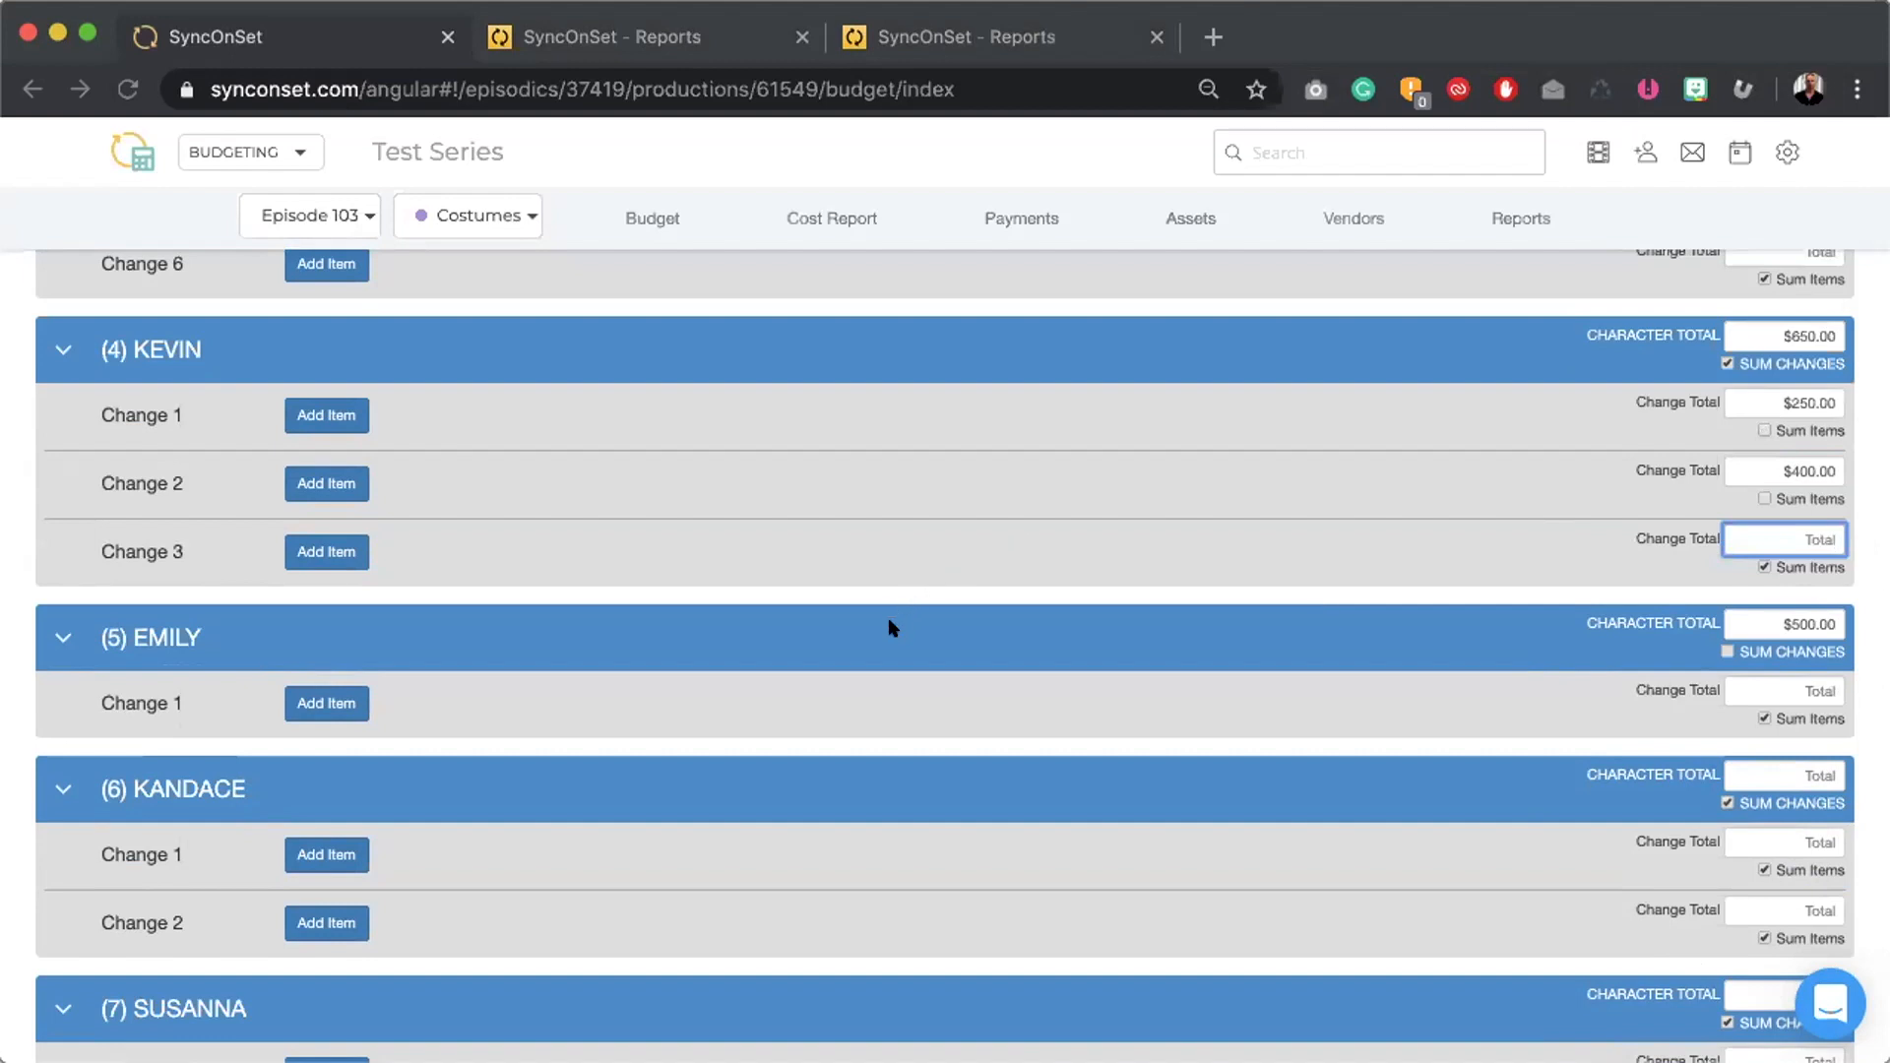
left_click(815, 610)
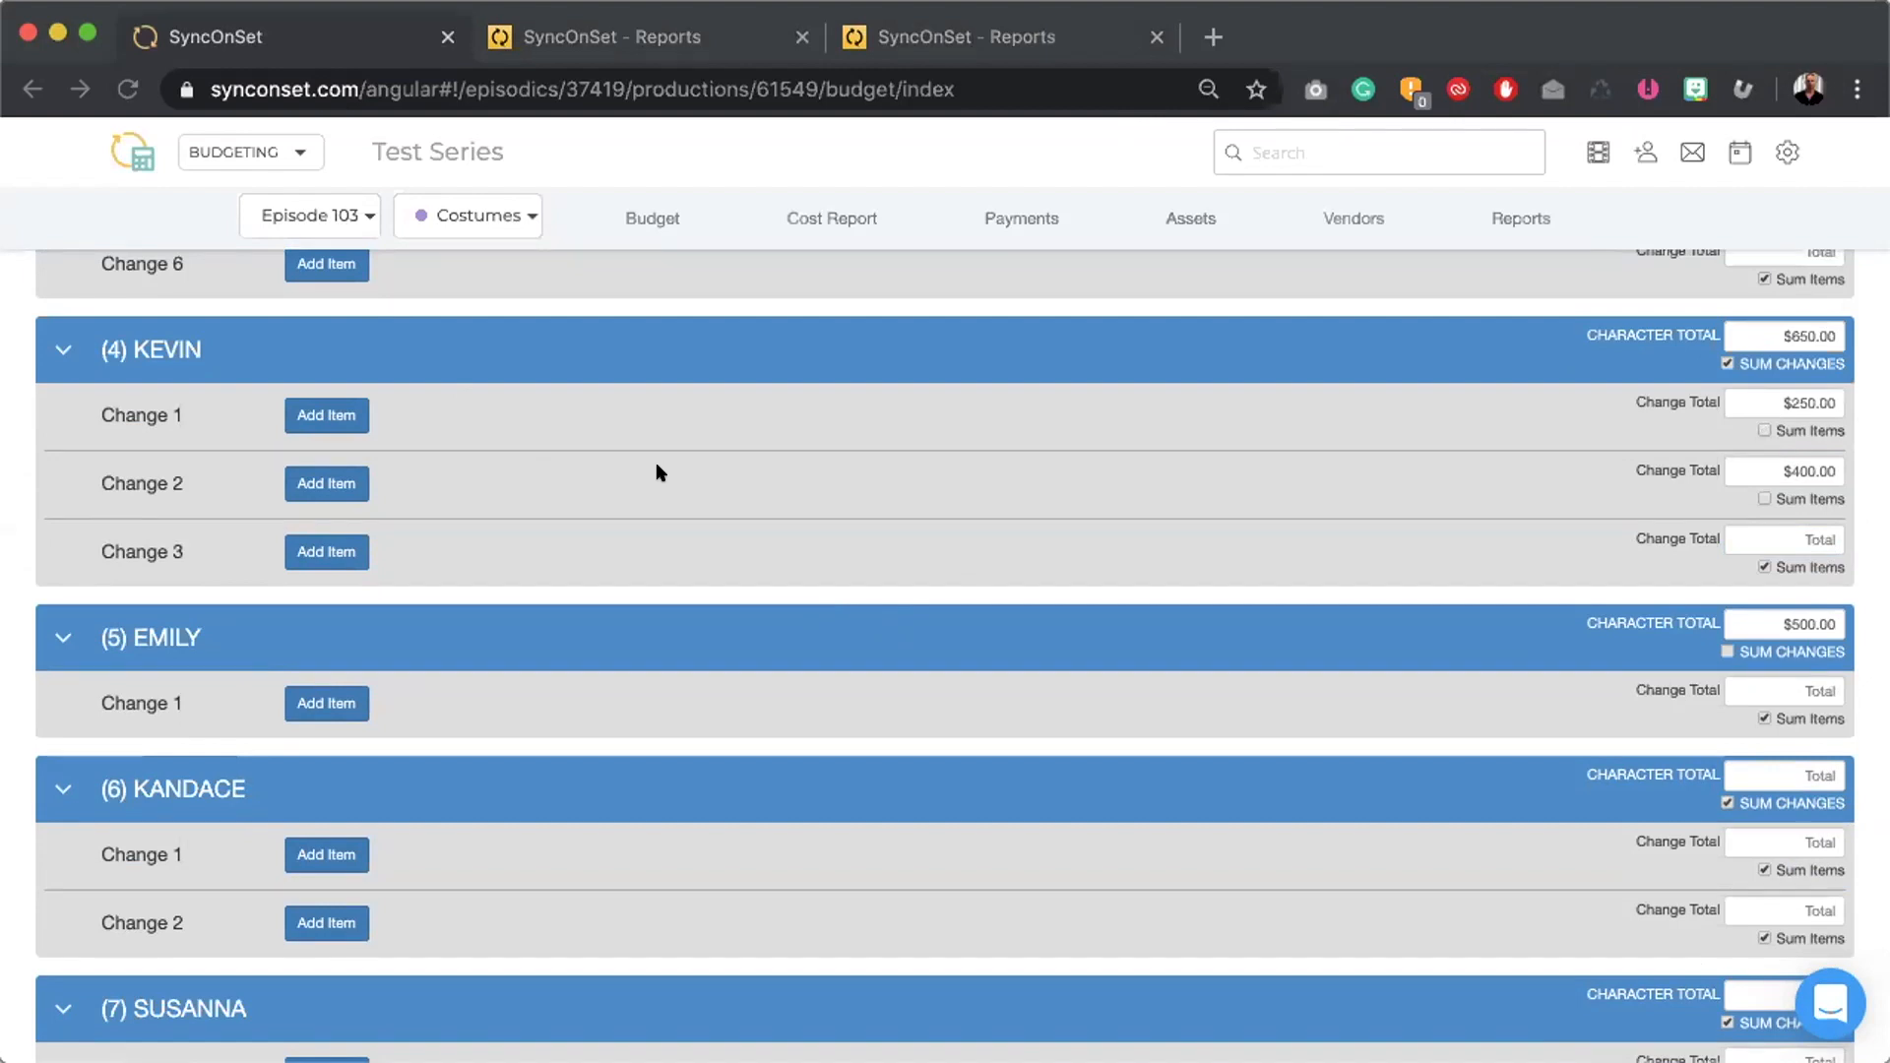
- View the list of budget episodes and switch from Budgeting to the Continuity tool
left_click(336, 214)
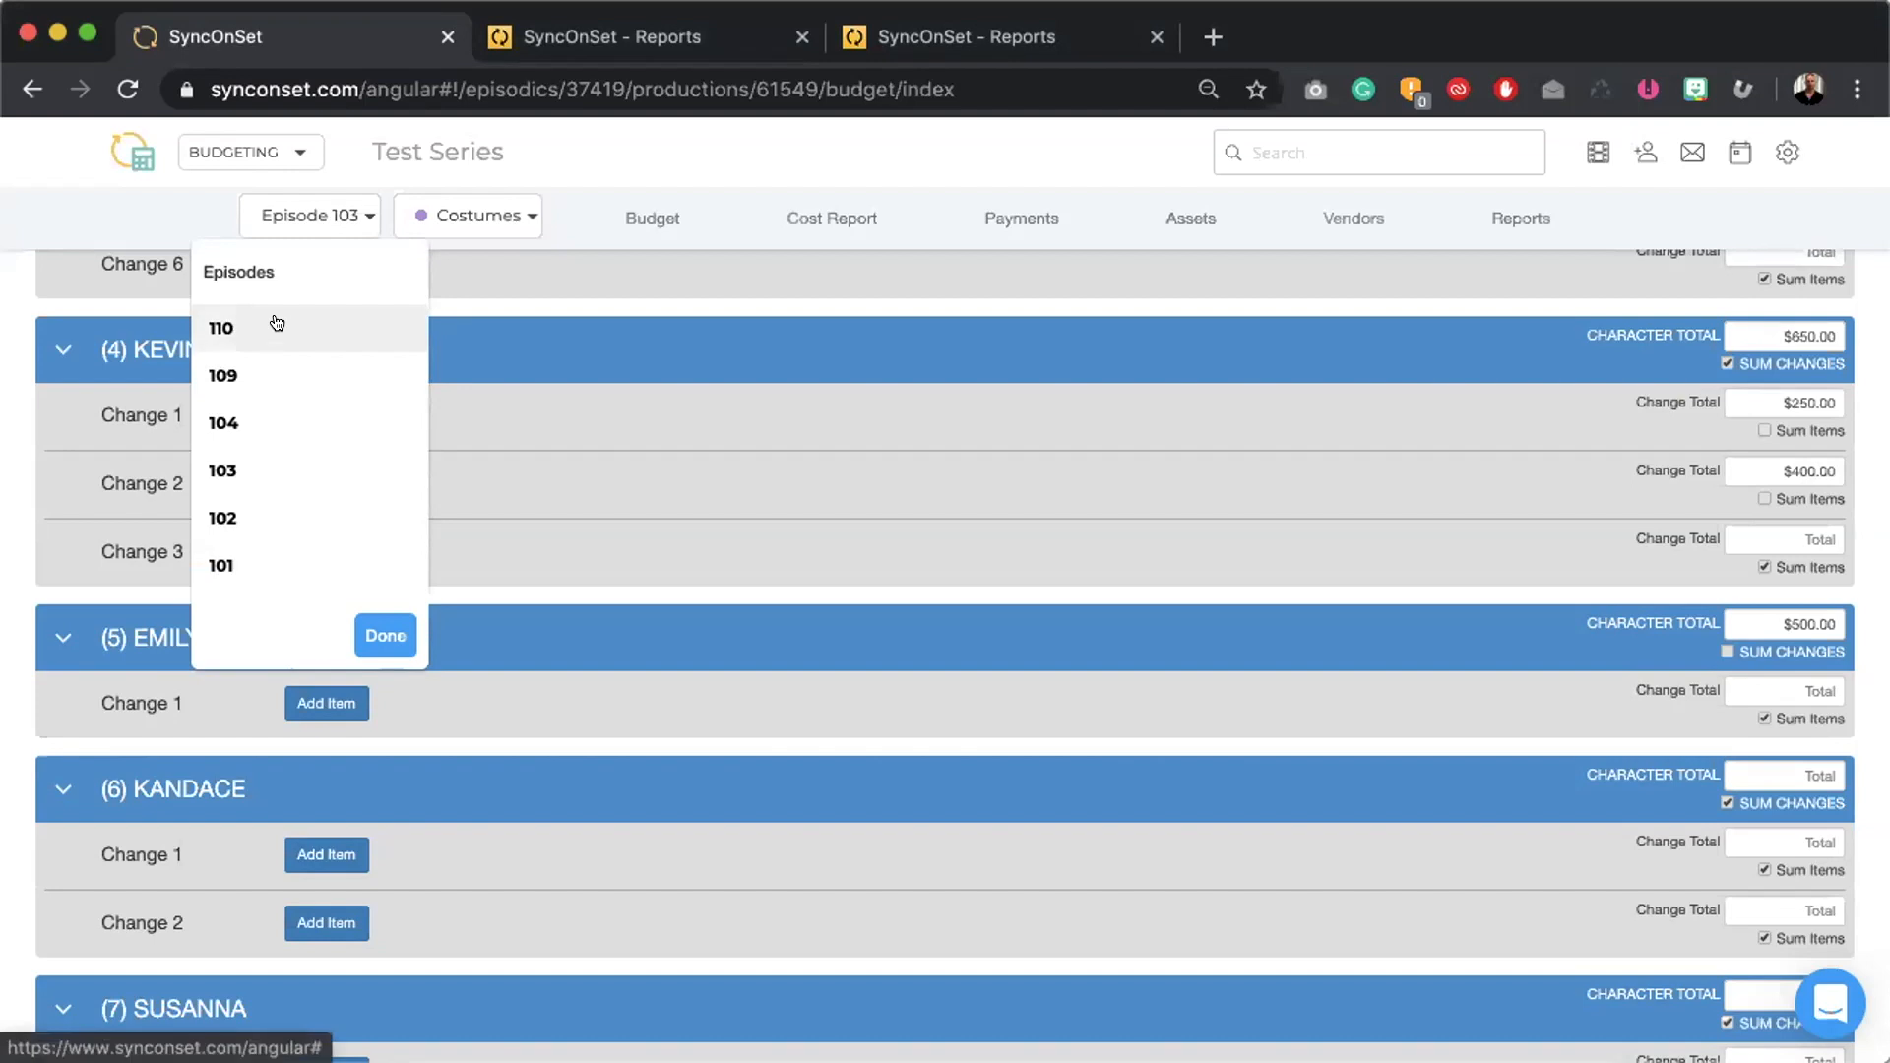
left_click(307, 216)
left_click(246, 151)
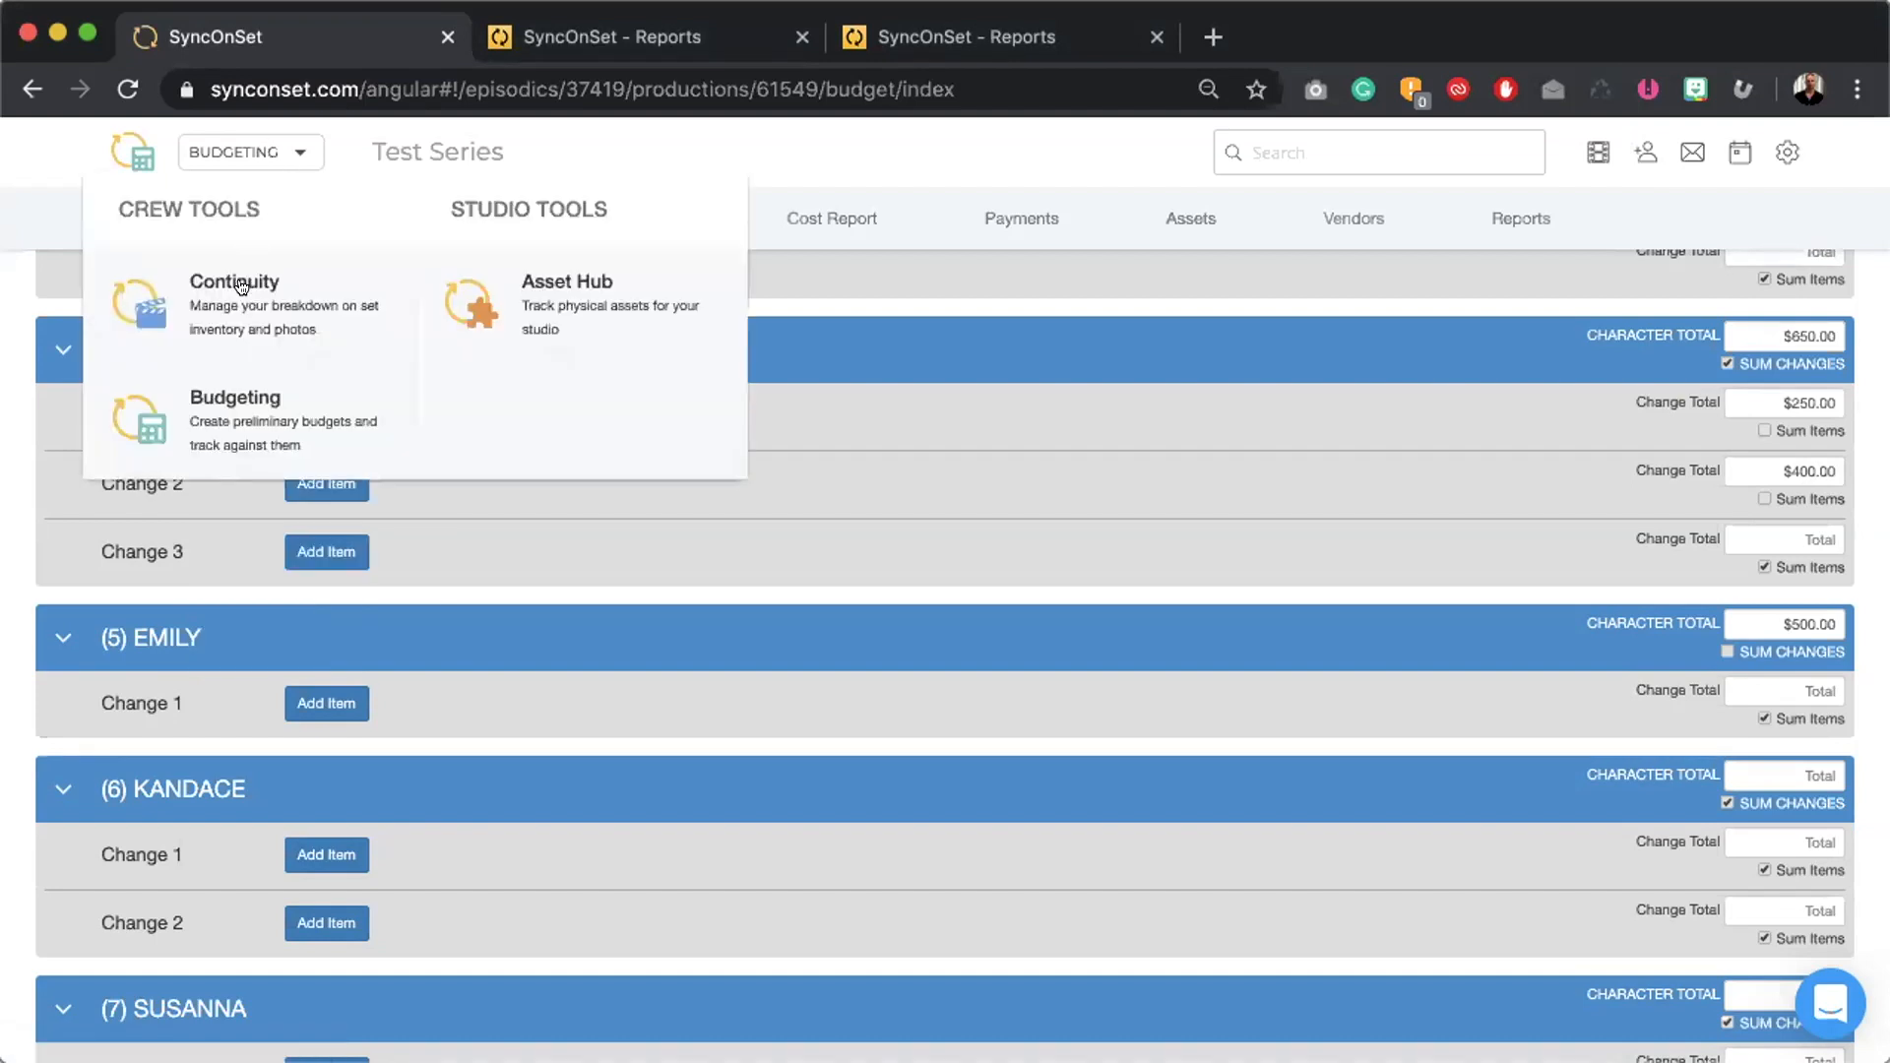
left_click(244, 282)
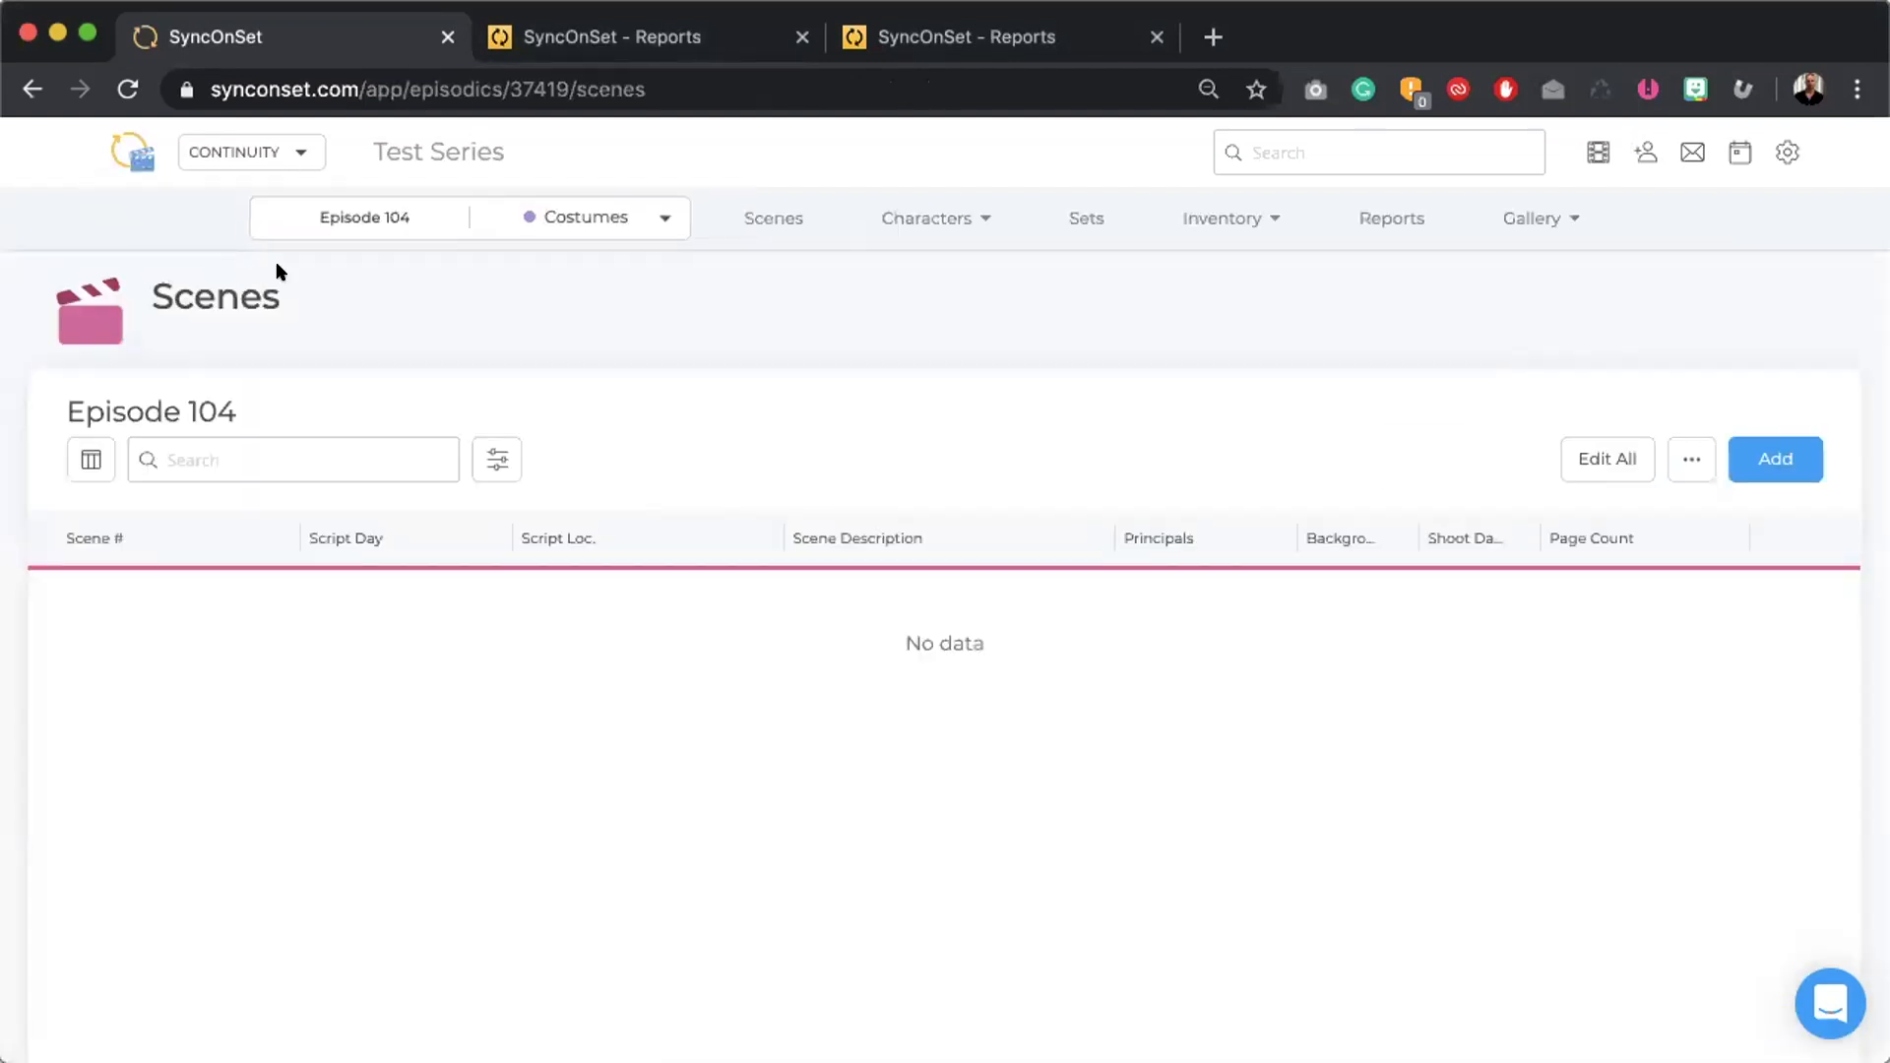
- Show scenes for episodes 110 and 109 together with 104, and restore the selection to episode 104 only
left_click(330, 211)
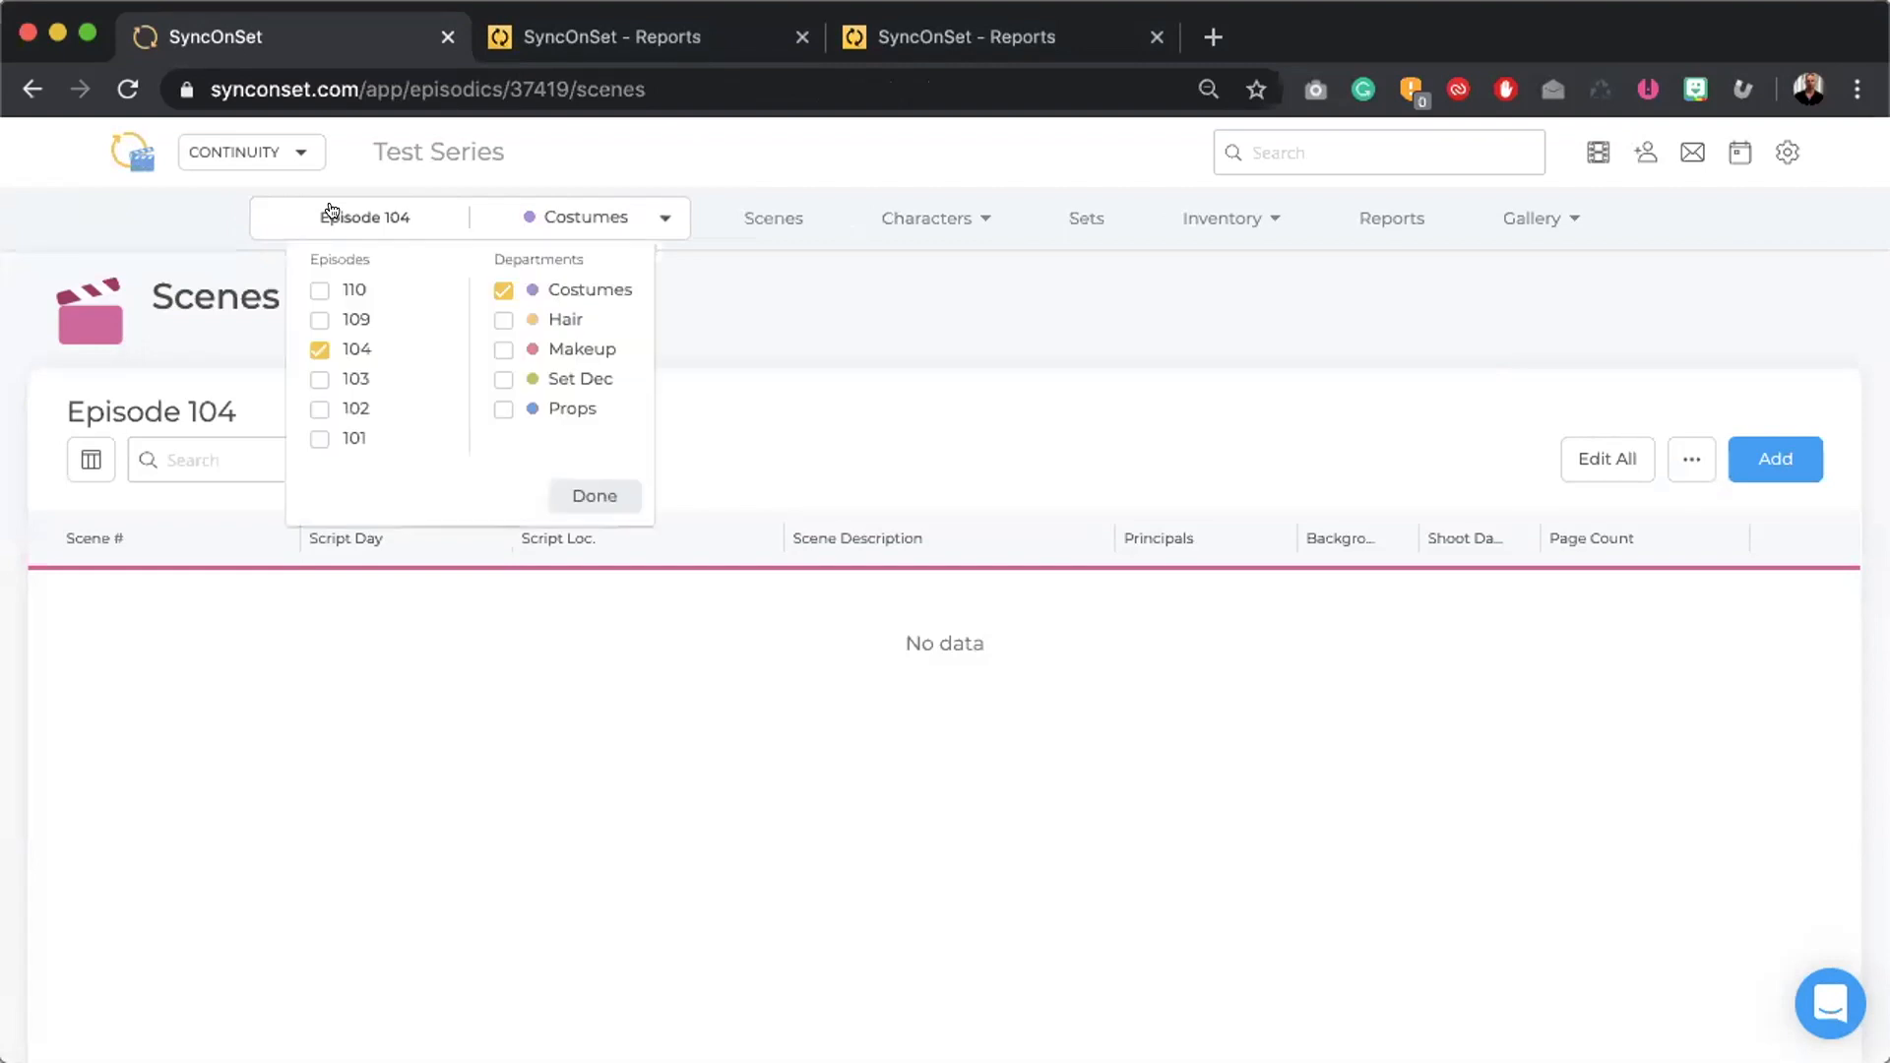
left_click(319, 289)
left_click(319, 319)
left_click(319, 349)
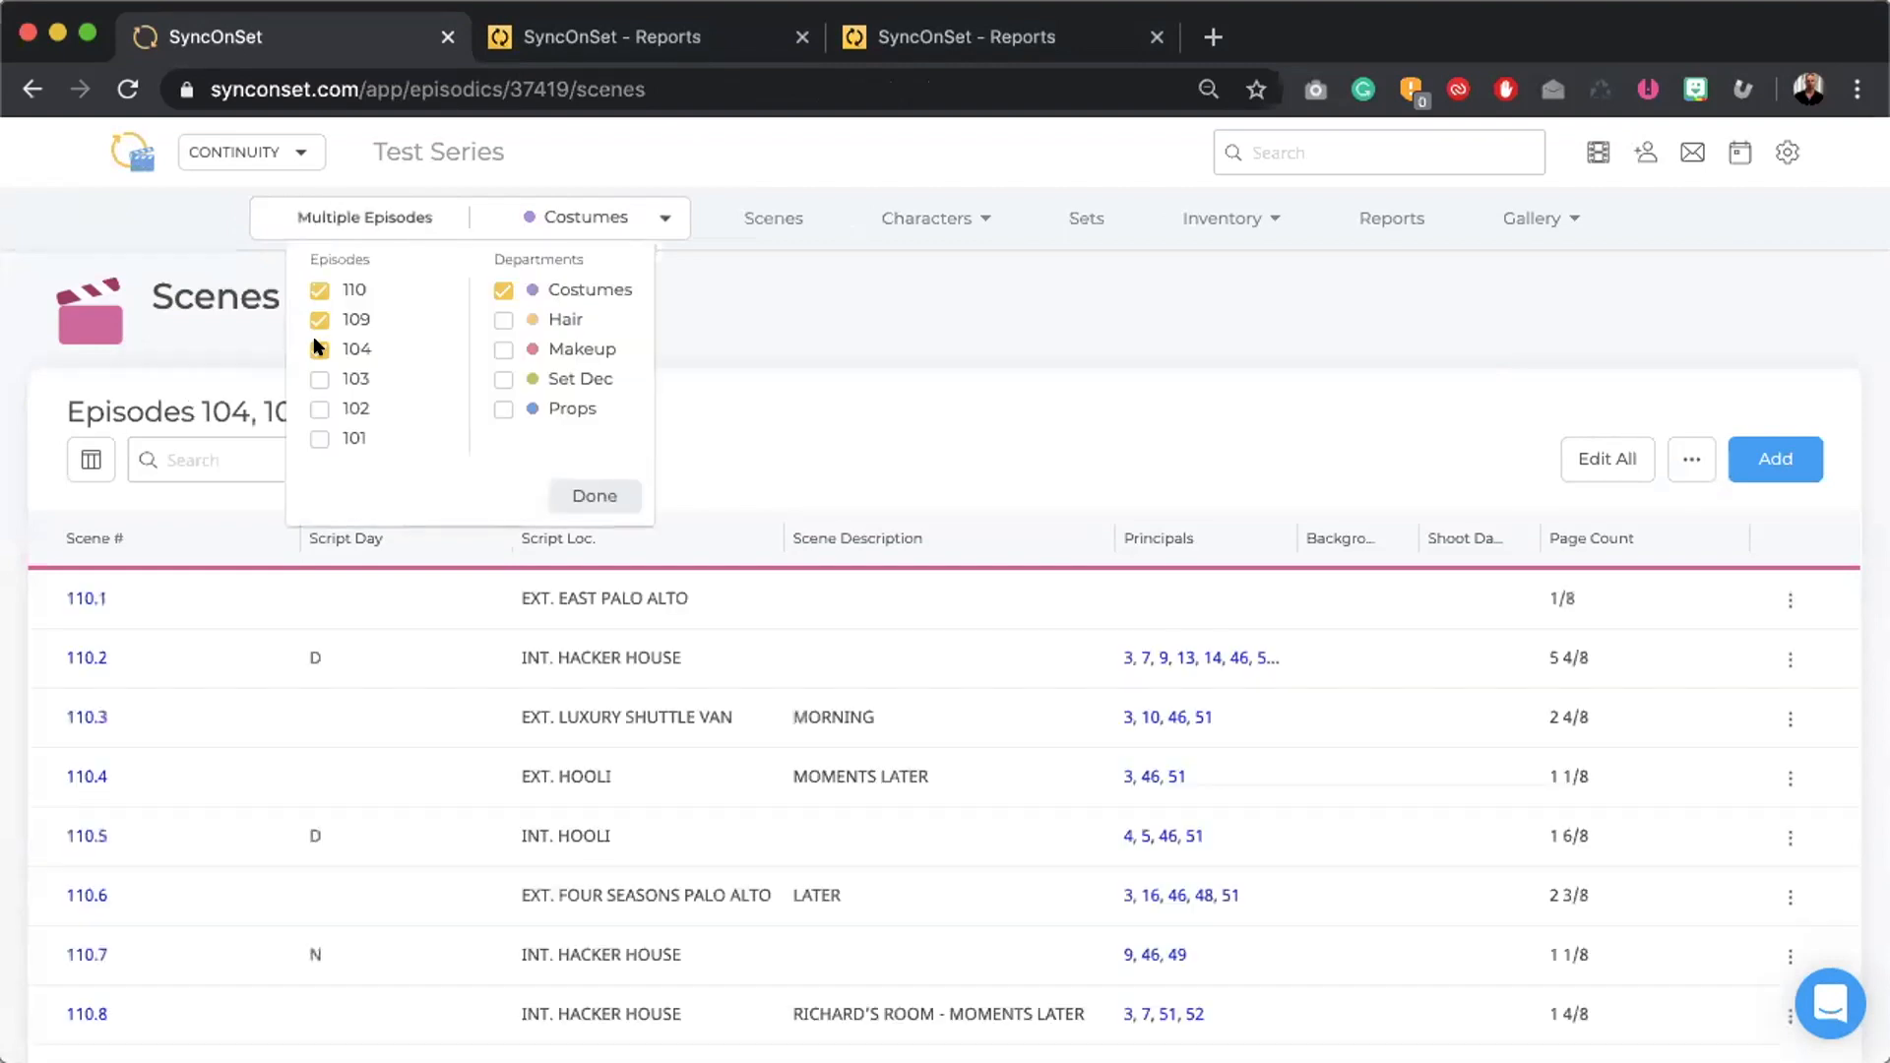
left_click(318, 319)
left_click(319, 290)
left_click(319, 349)
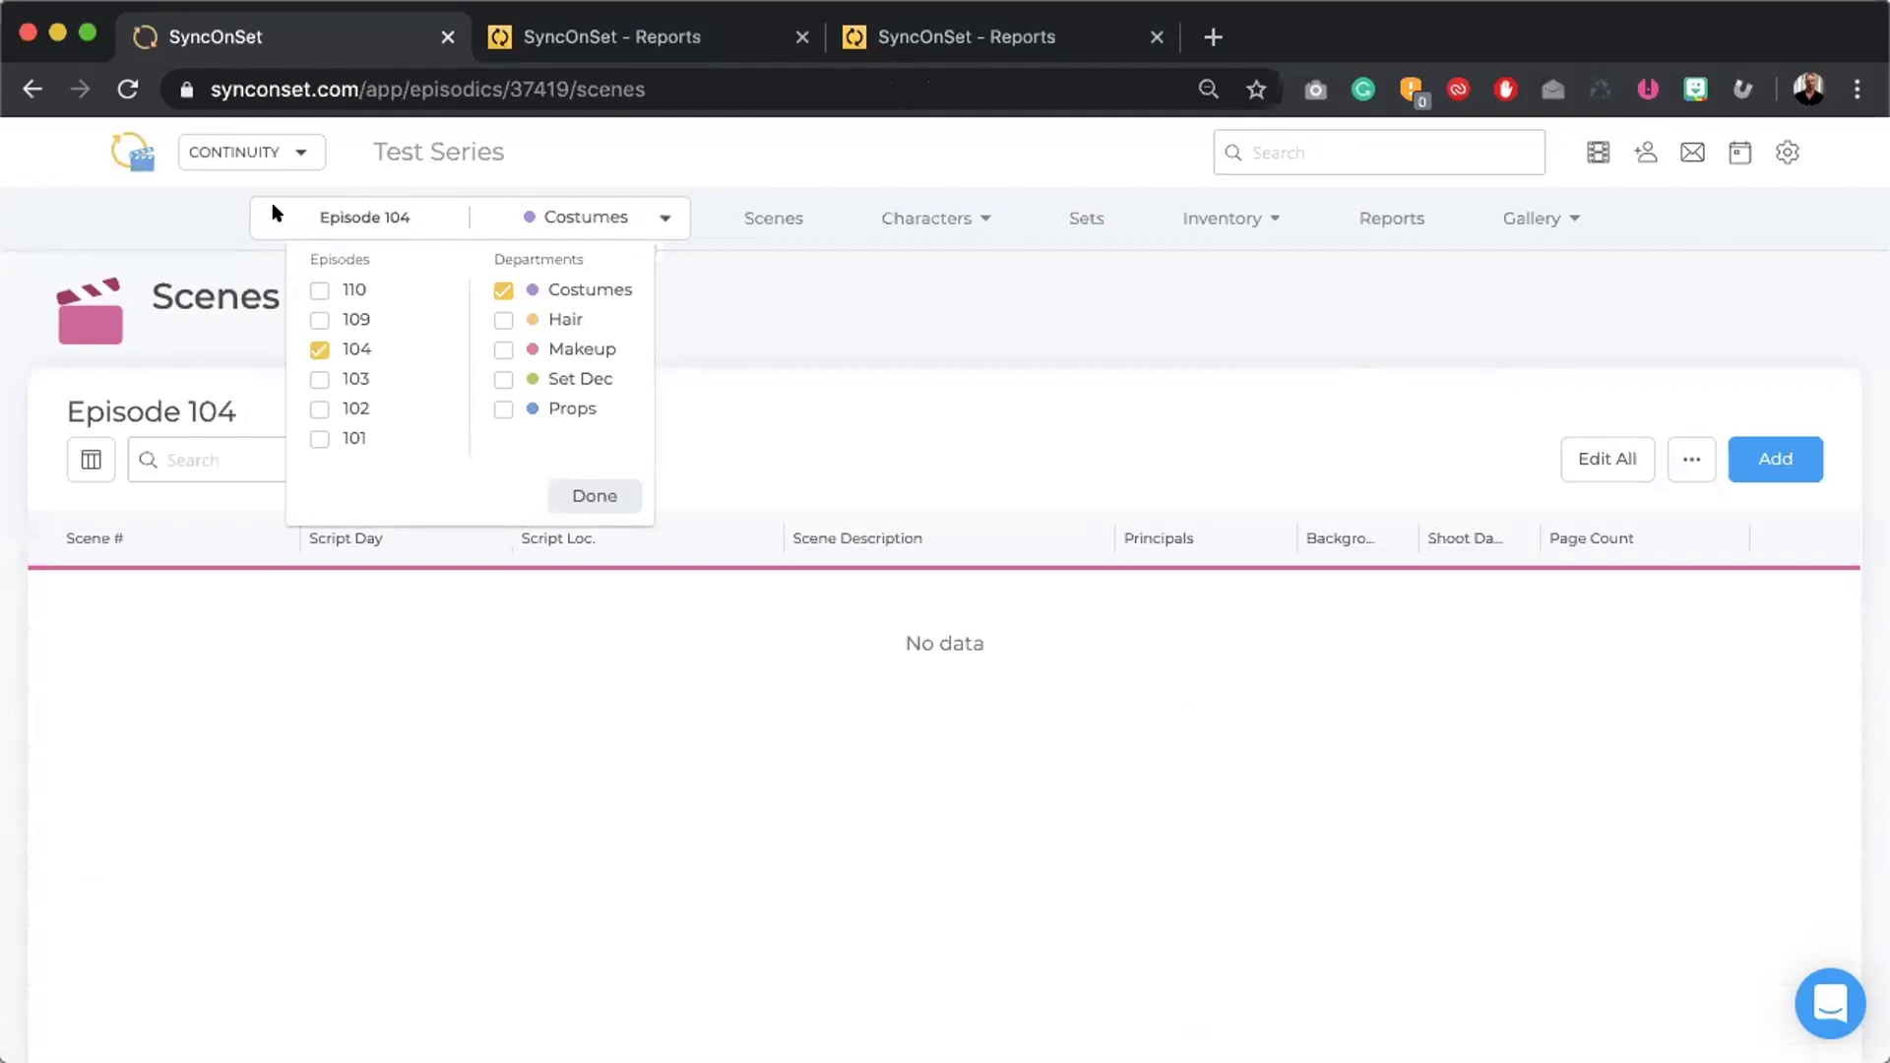
- Return to Budgeting and open the Episode 103 costume budget
left_click(255, 156)
left_click(275, 395)
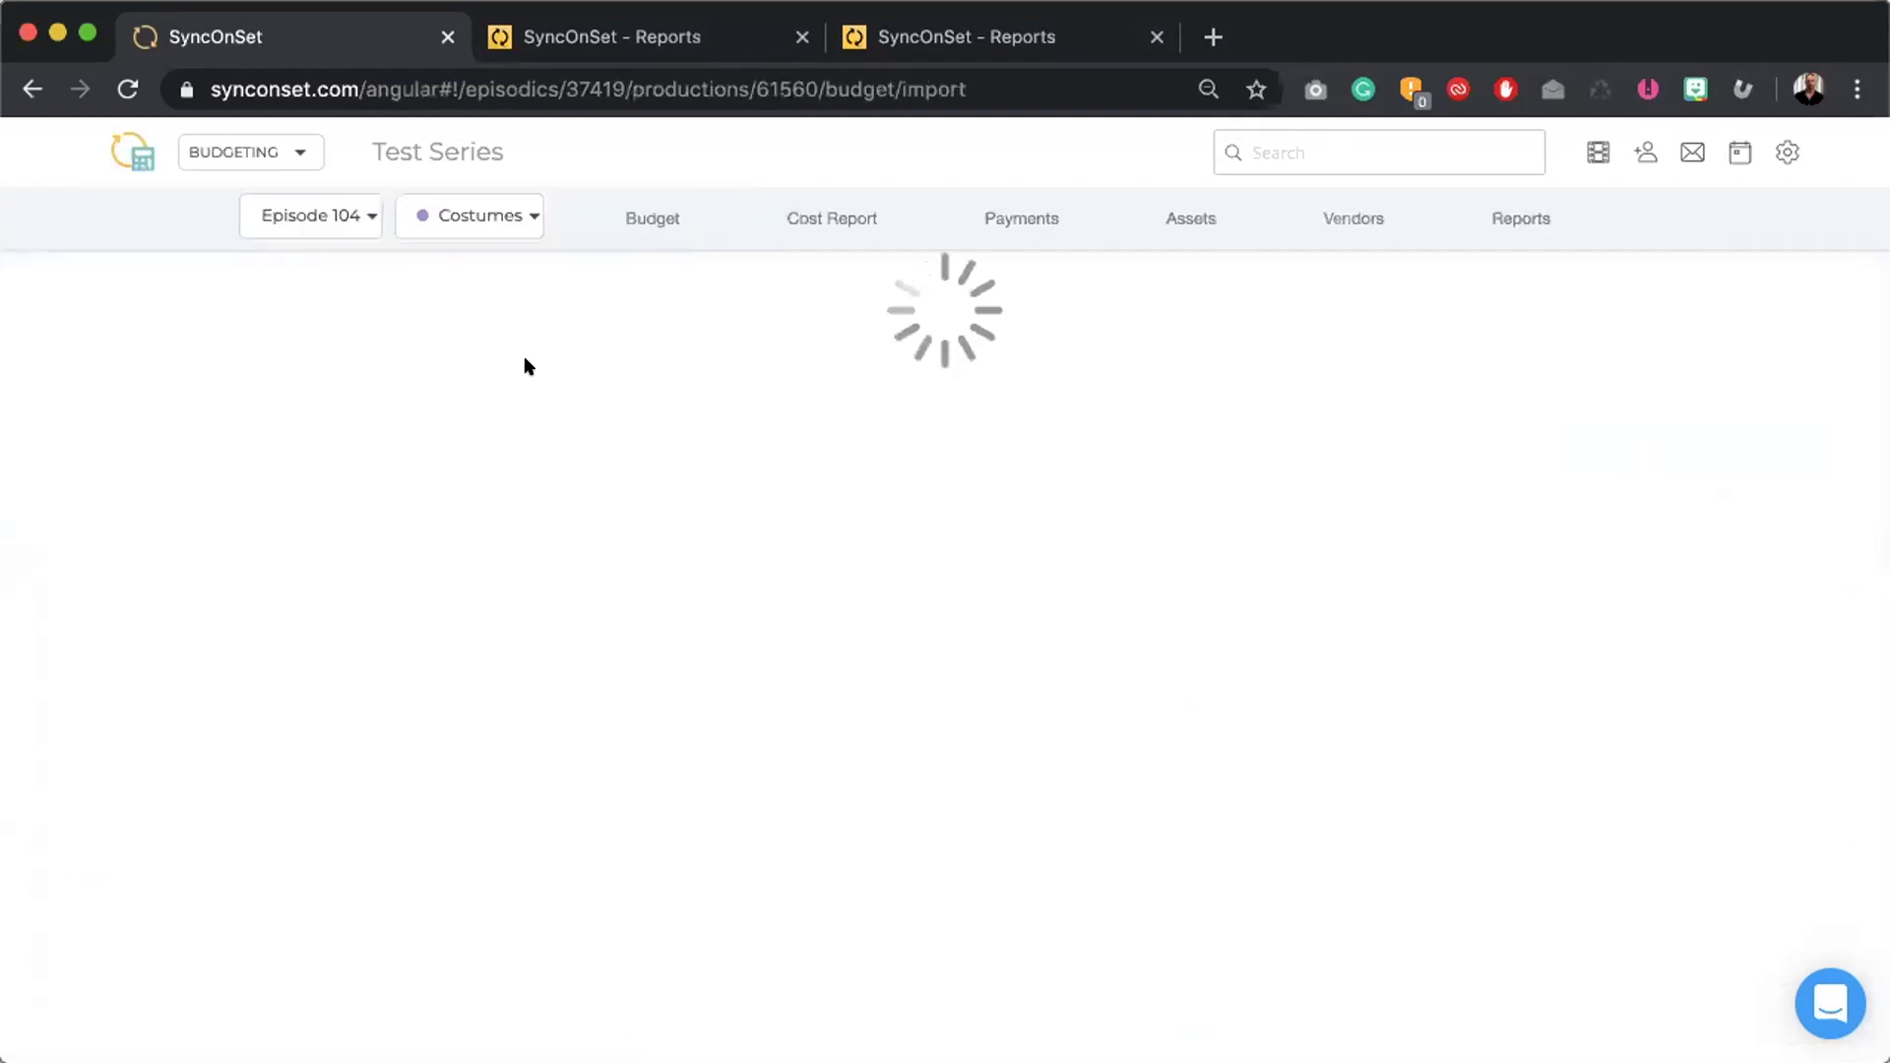
left_click(321, 226)
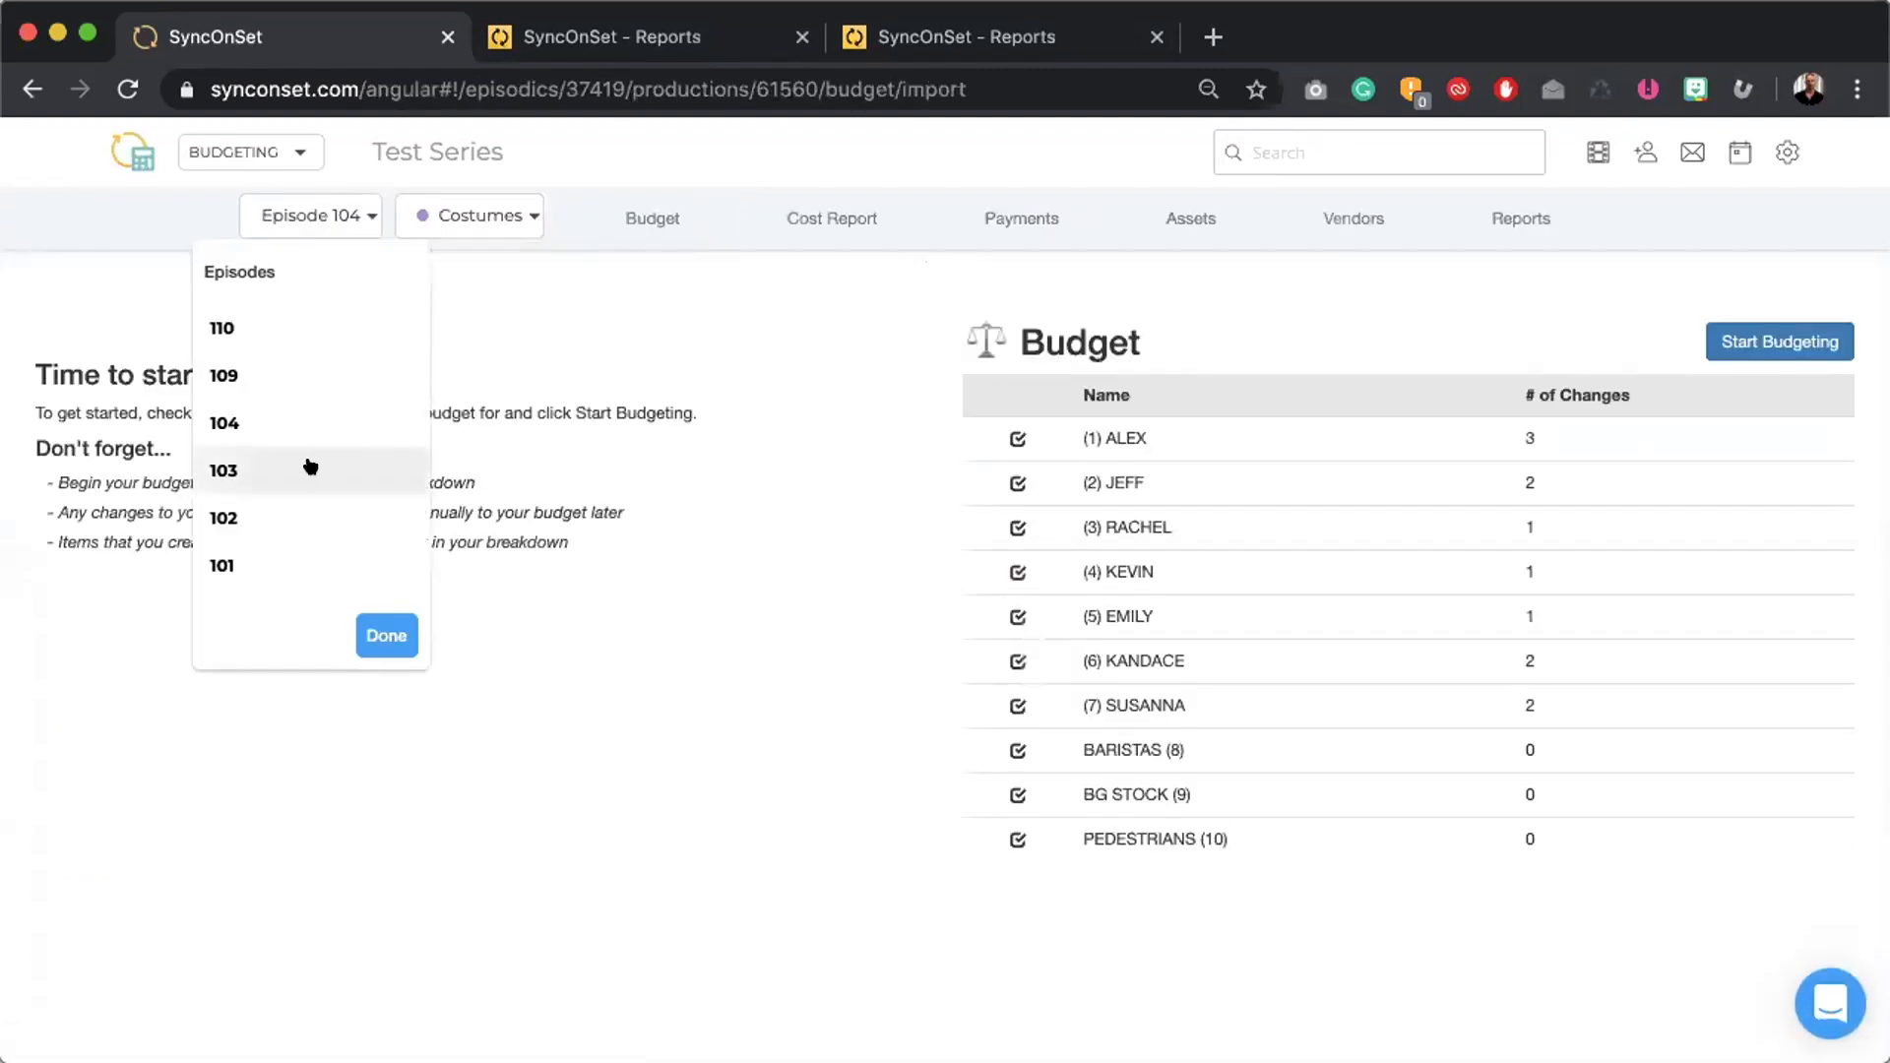
left_click(313, 468)
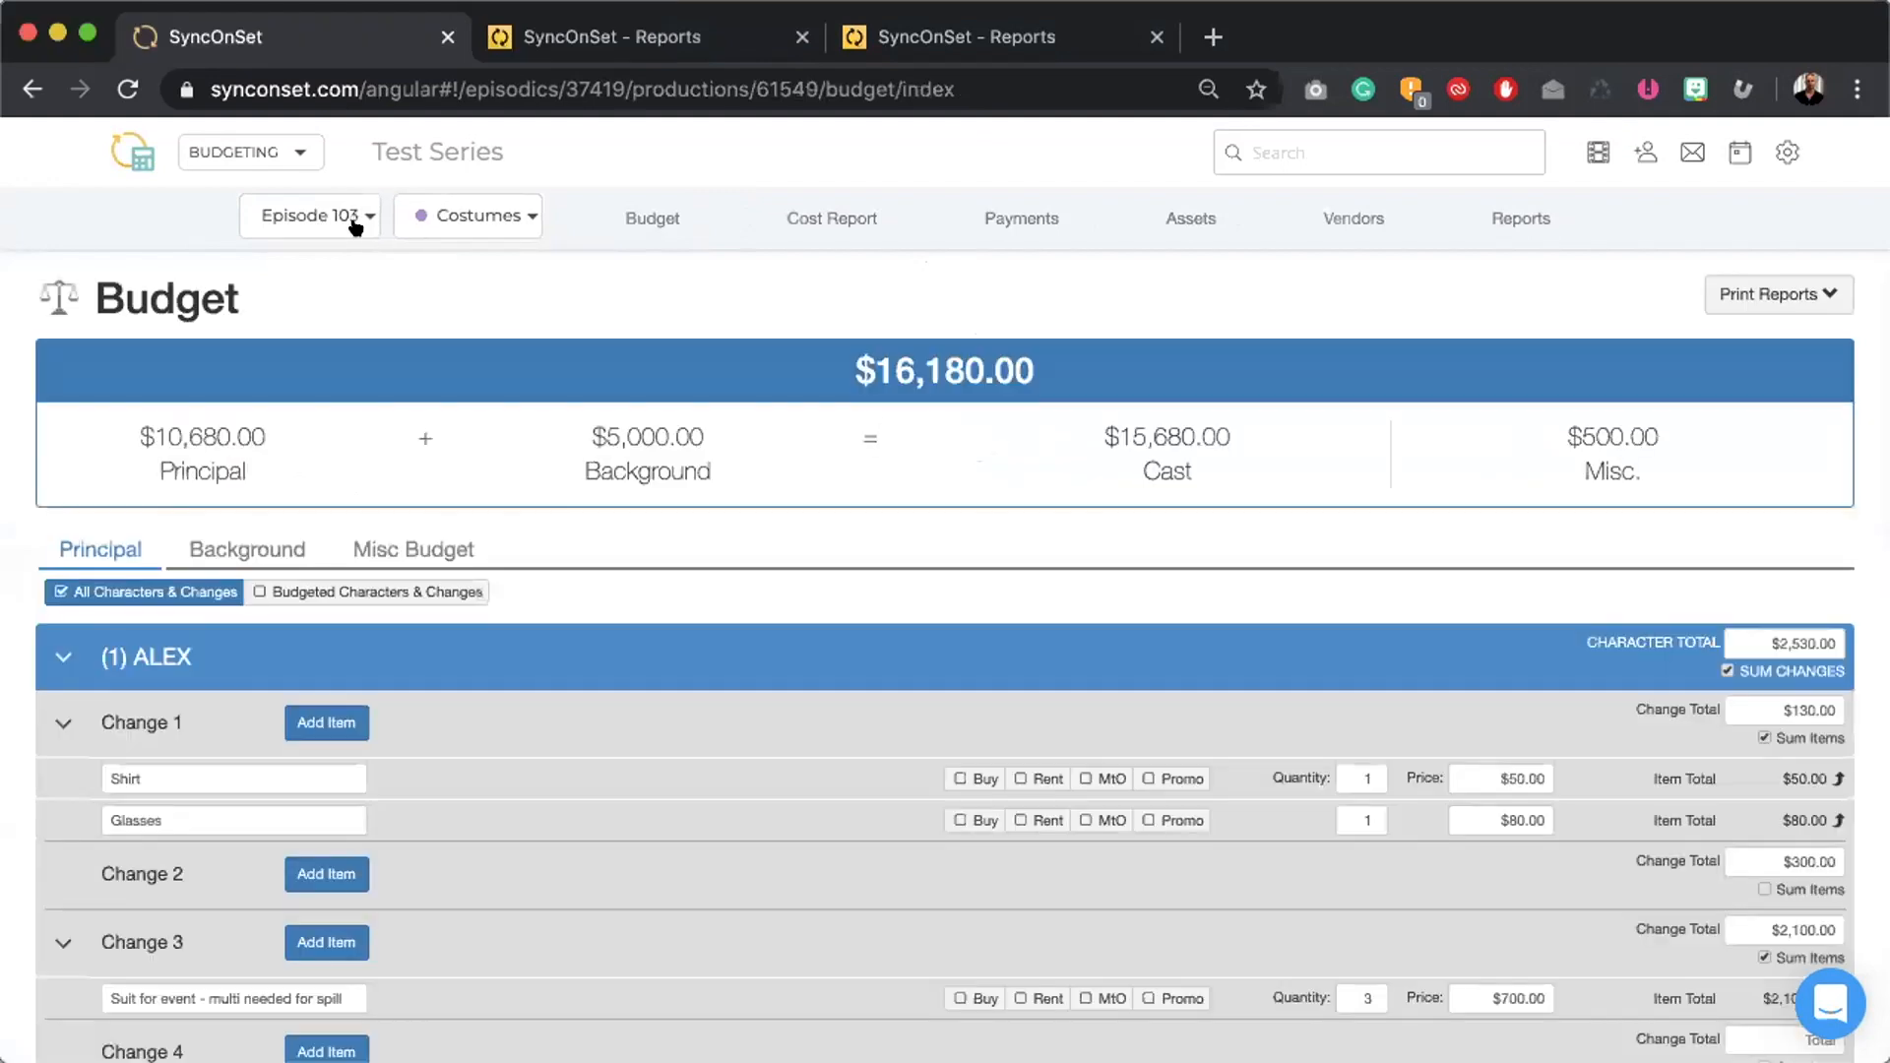
- View the Episode 104 budget setup page, return to Episode 103 and look over its budget
left_click(321, 229)
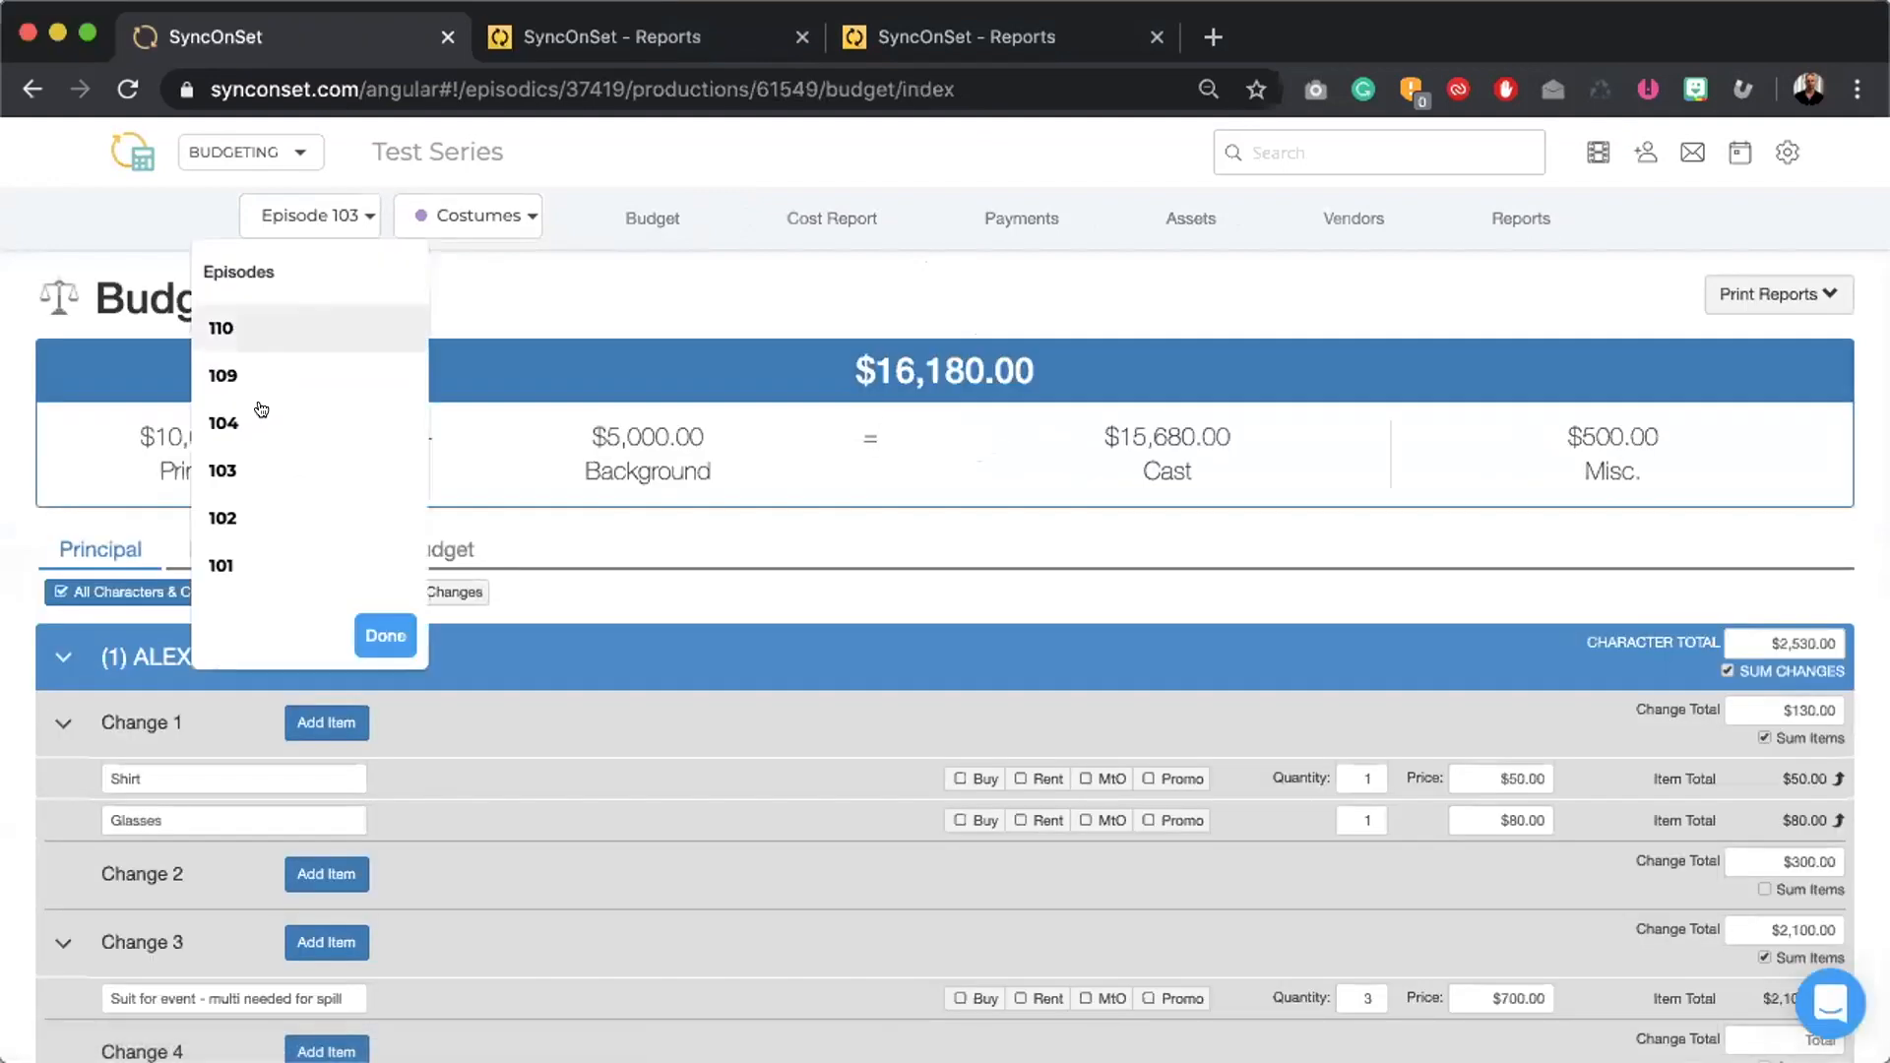
left_click(257, 430)
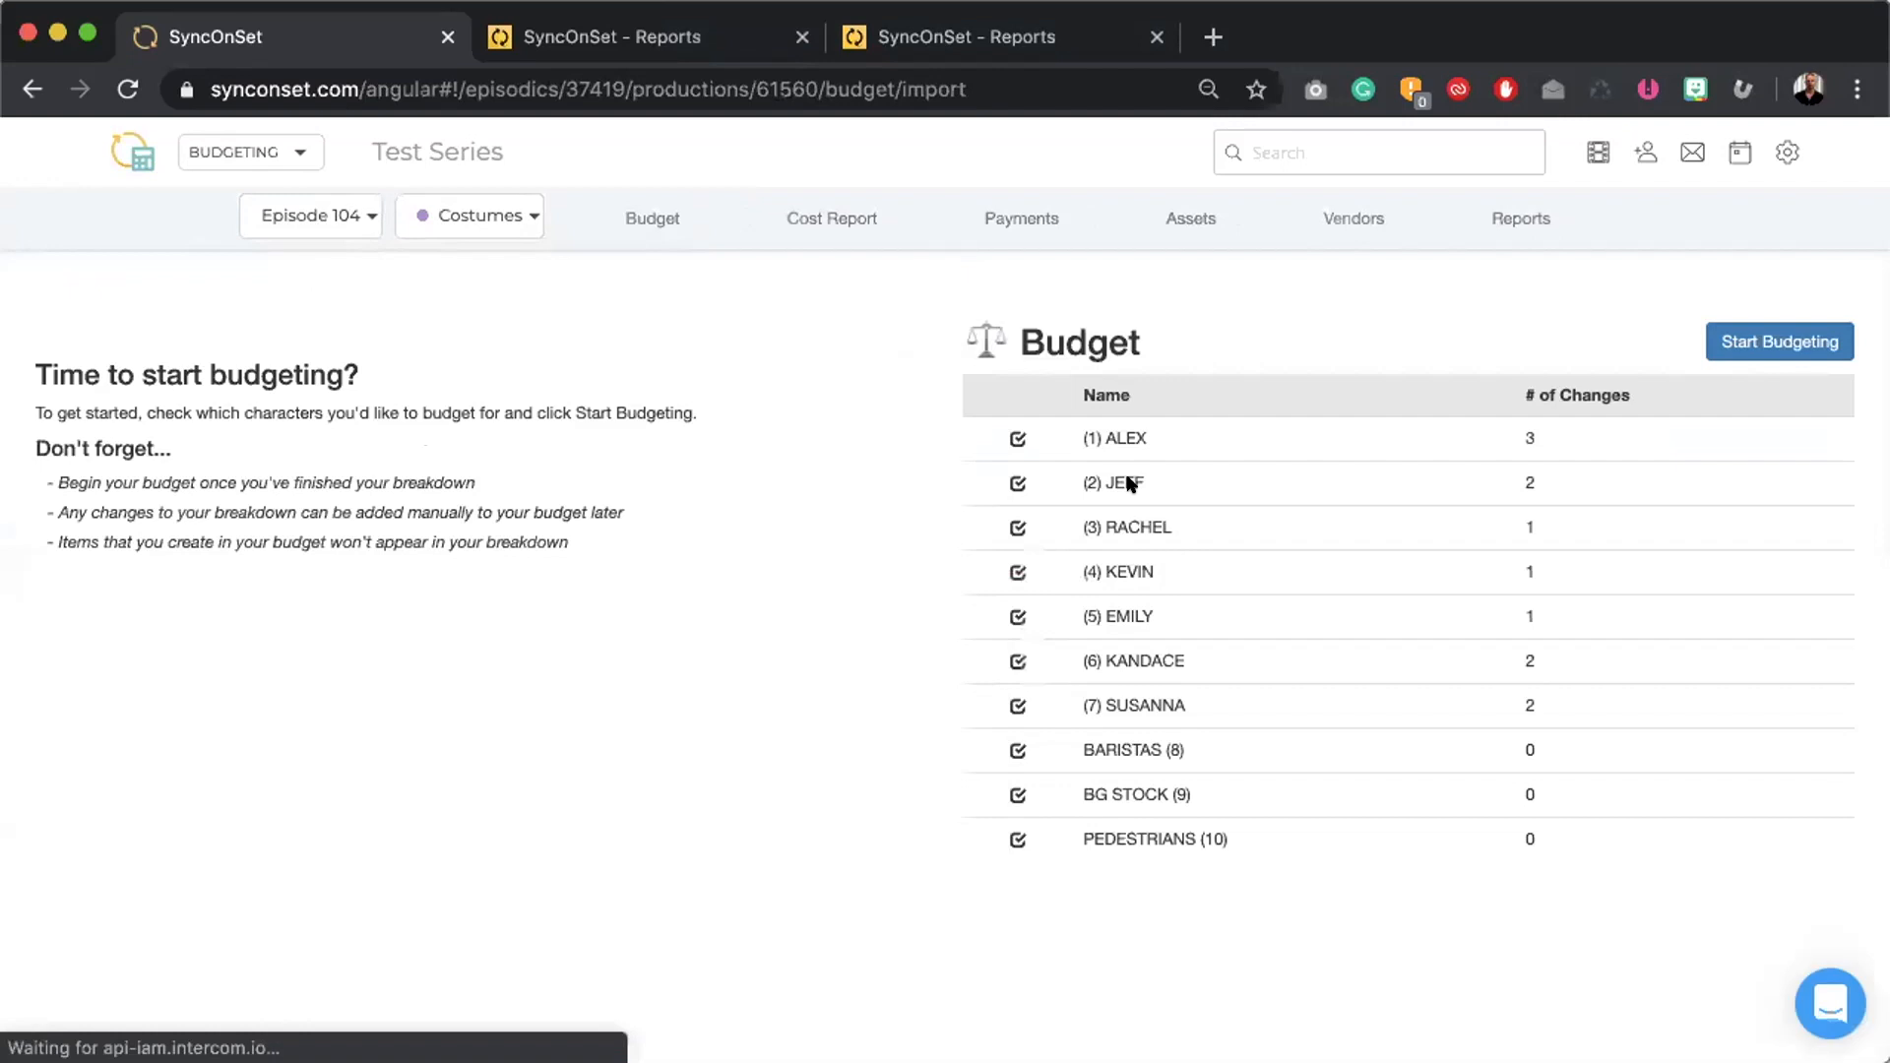
left_click(325, 219)
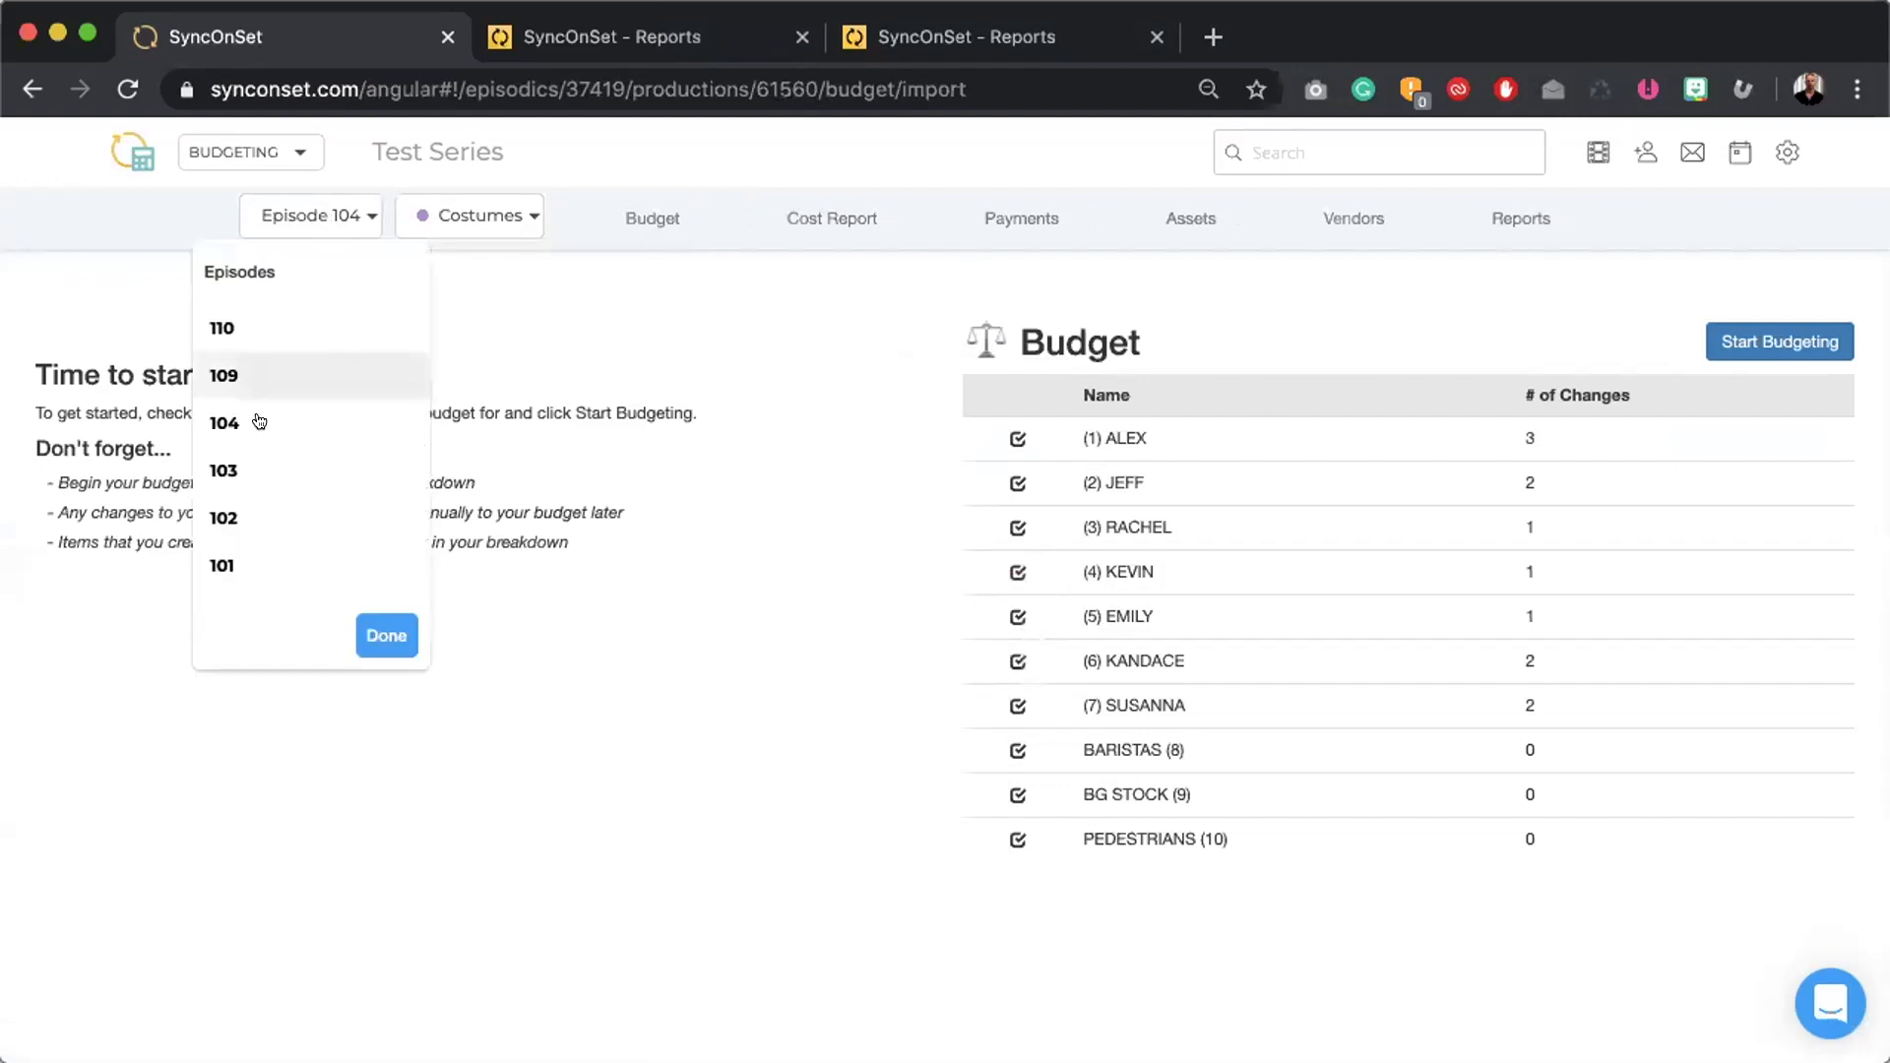
left_click(255, 456)
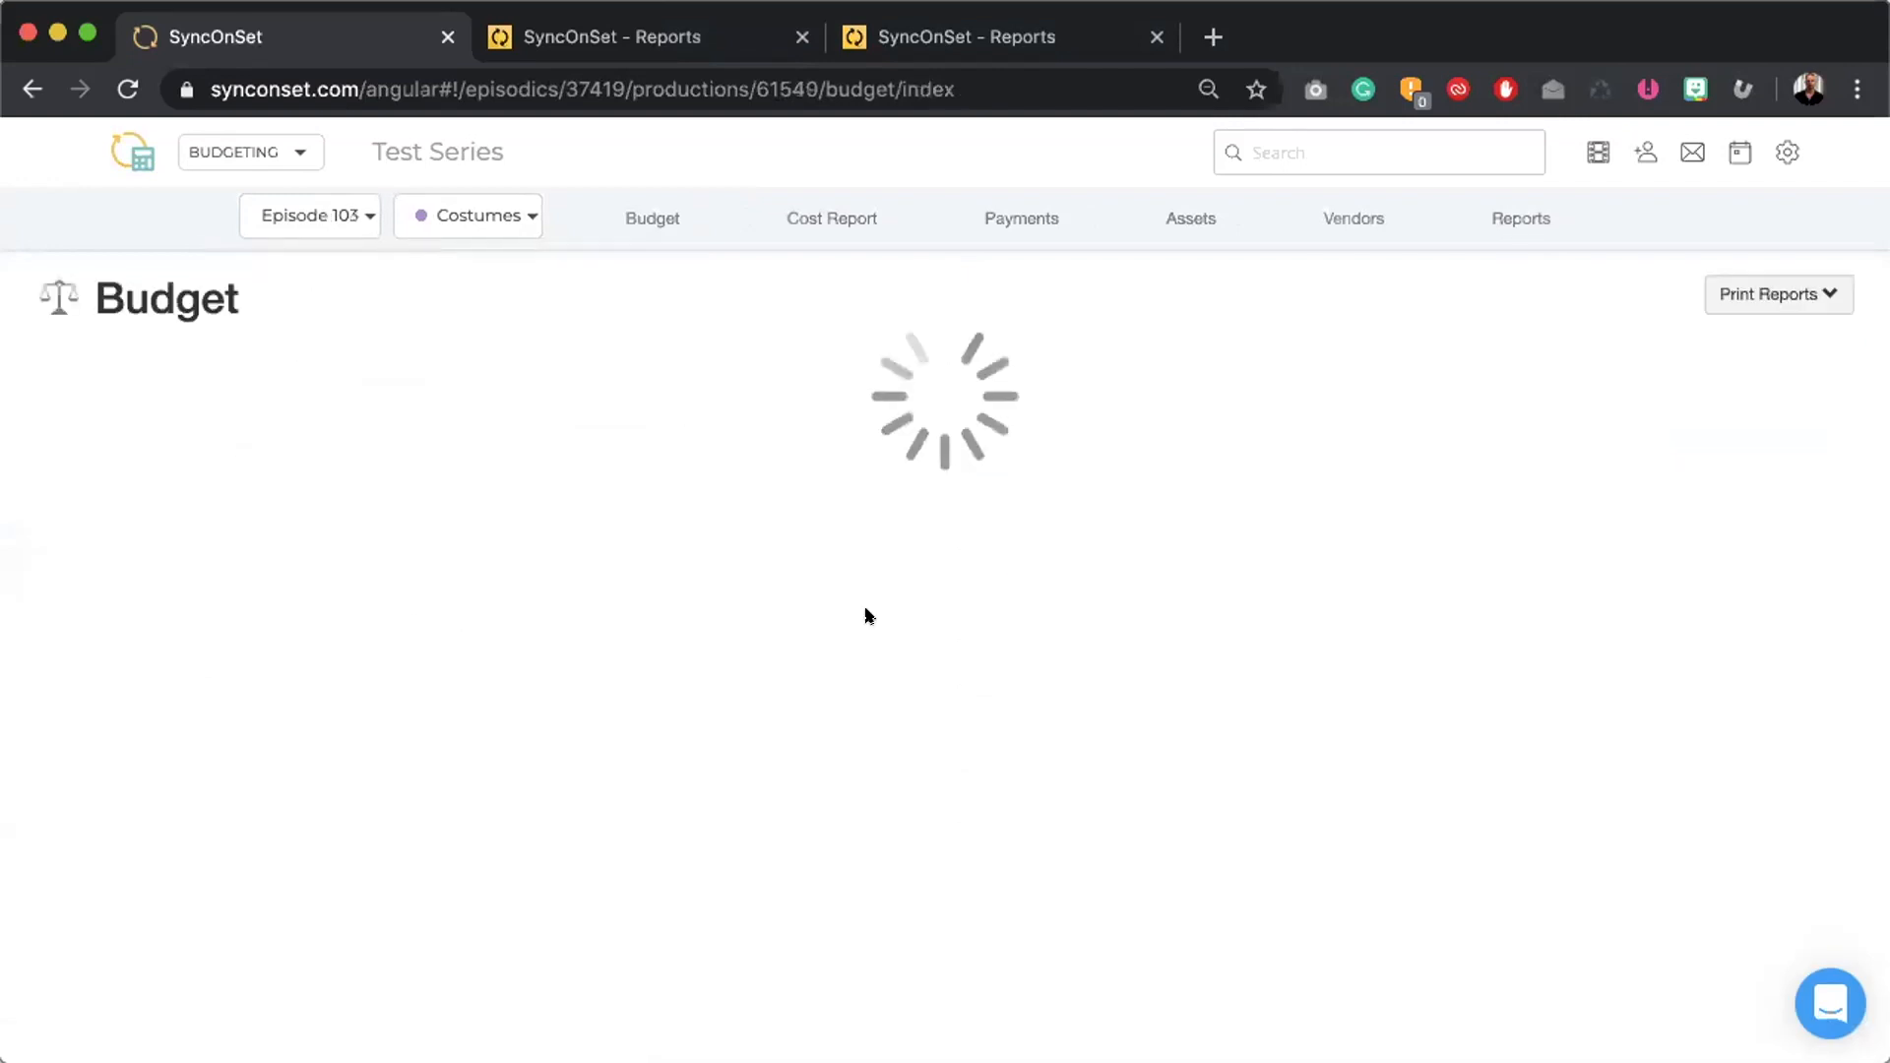
scroll(727, 730, "down", 3)
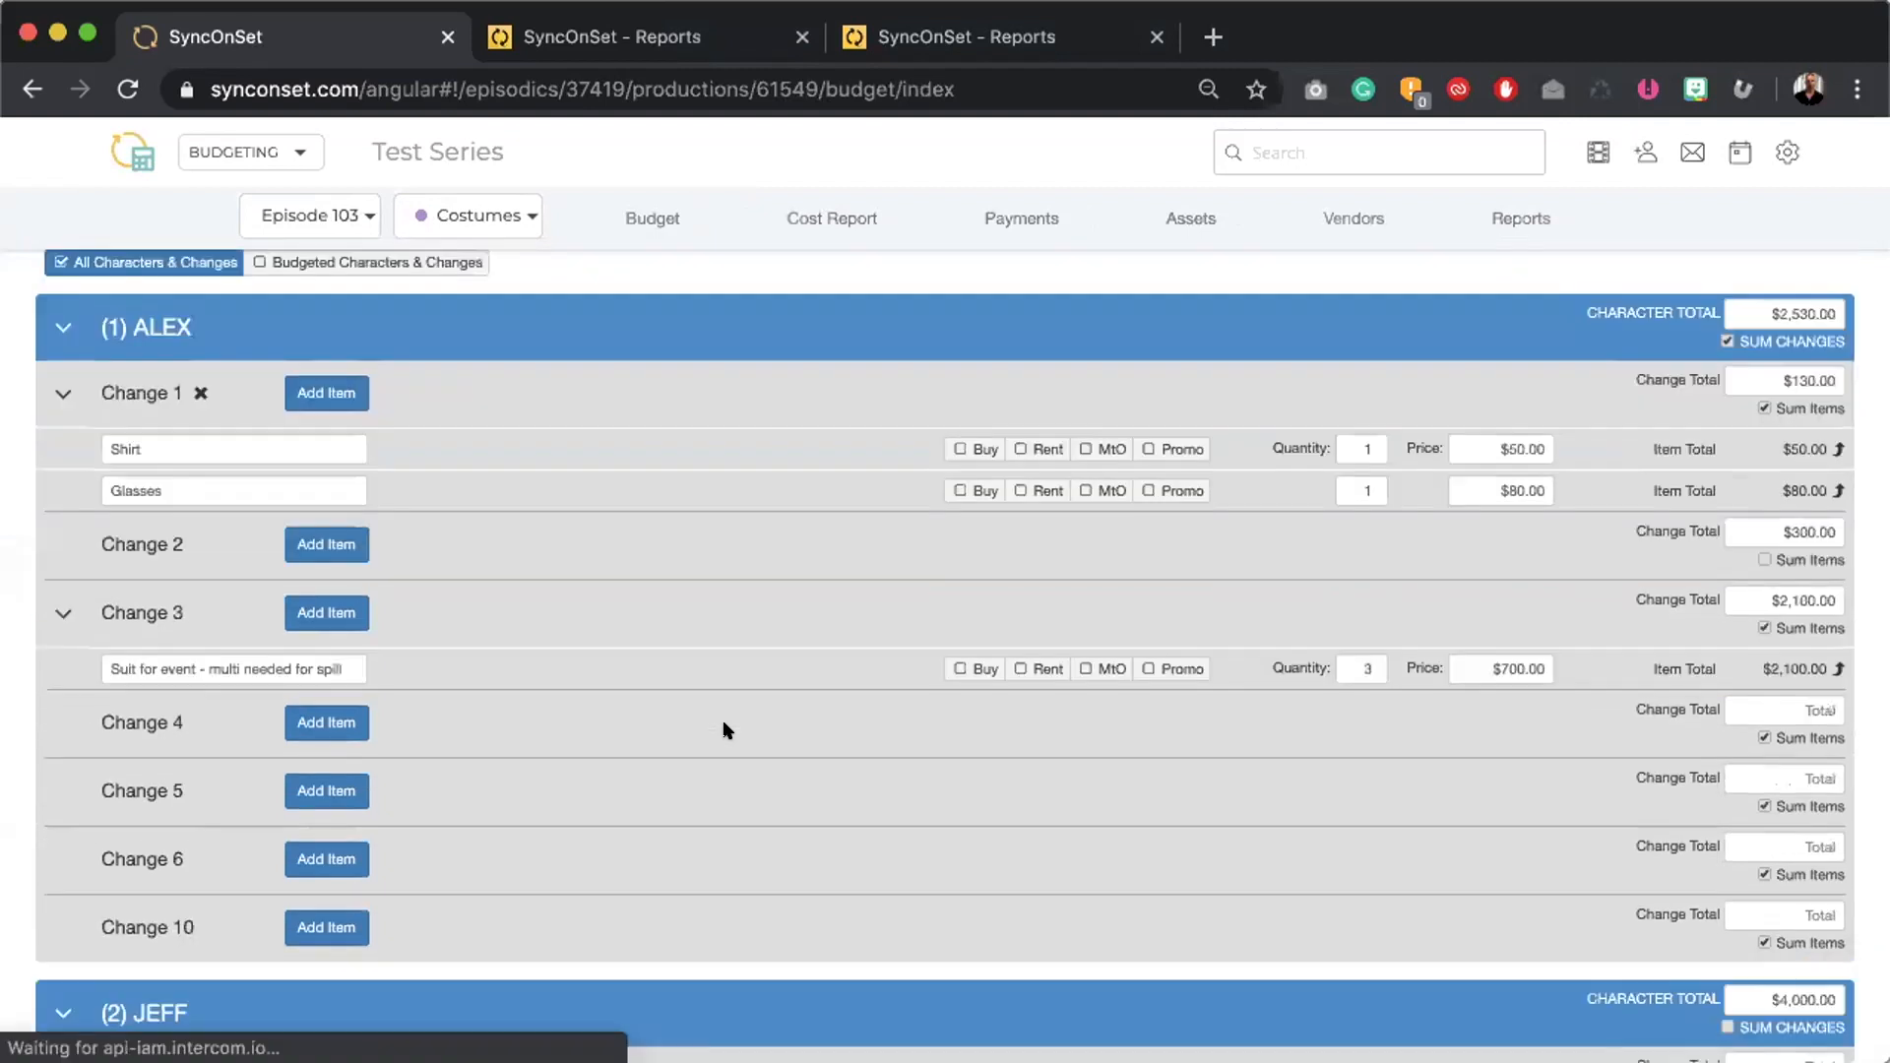
scroll(726, 730, "up", 3)
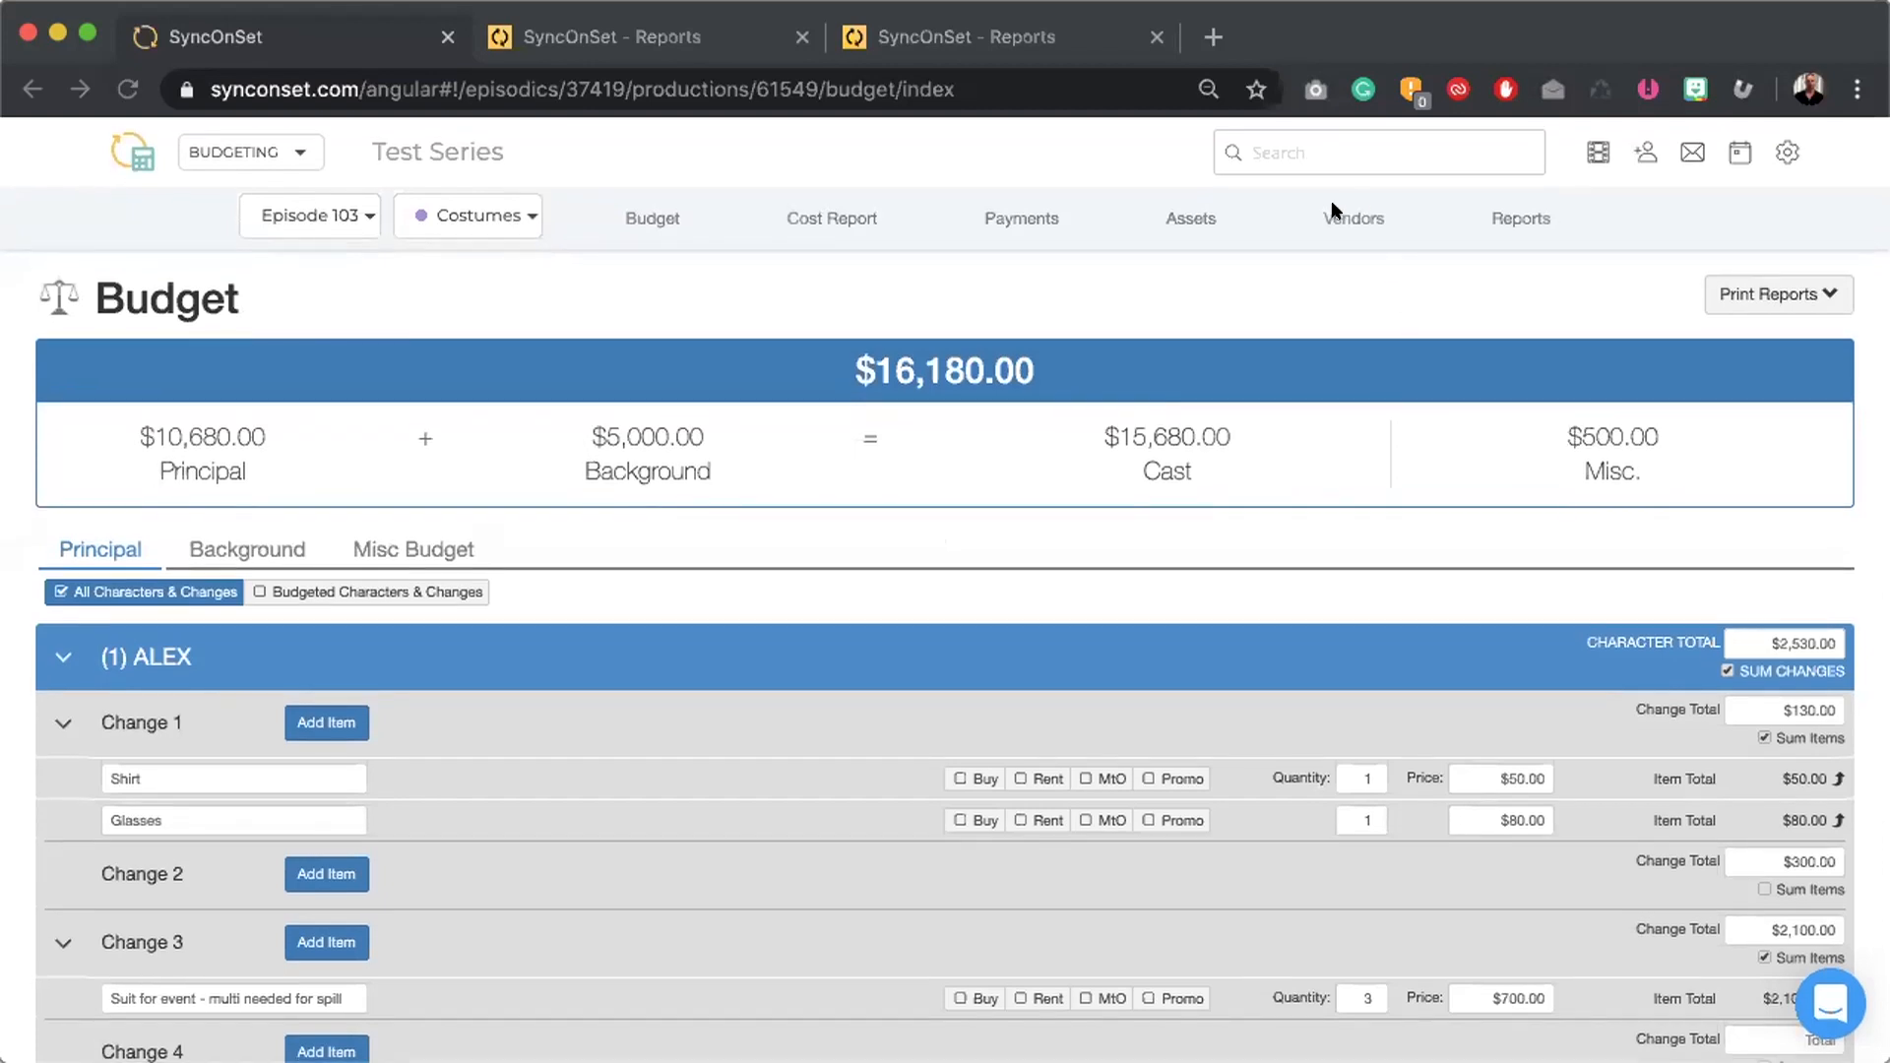
- Open the vendor list, review its address, contact and notes columns, and highlight the entire vendor table
left_click(1331, 205)
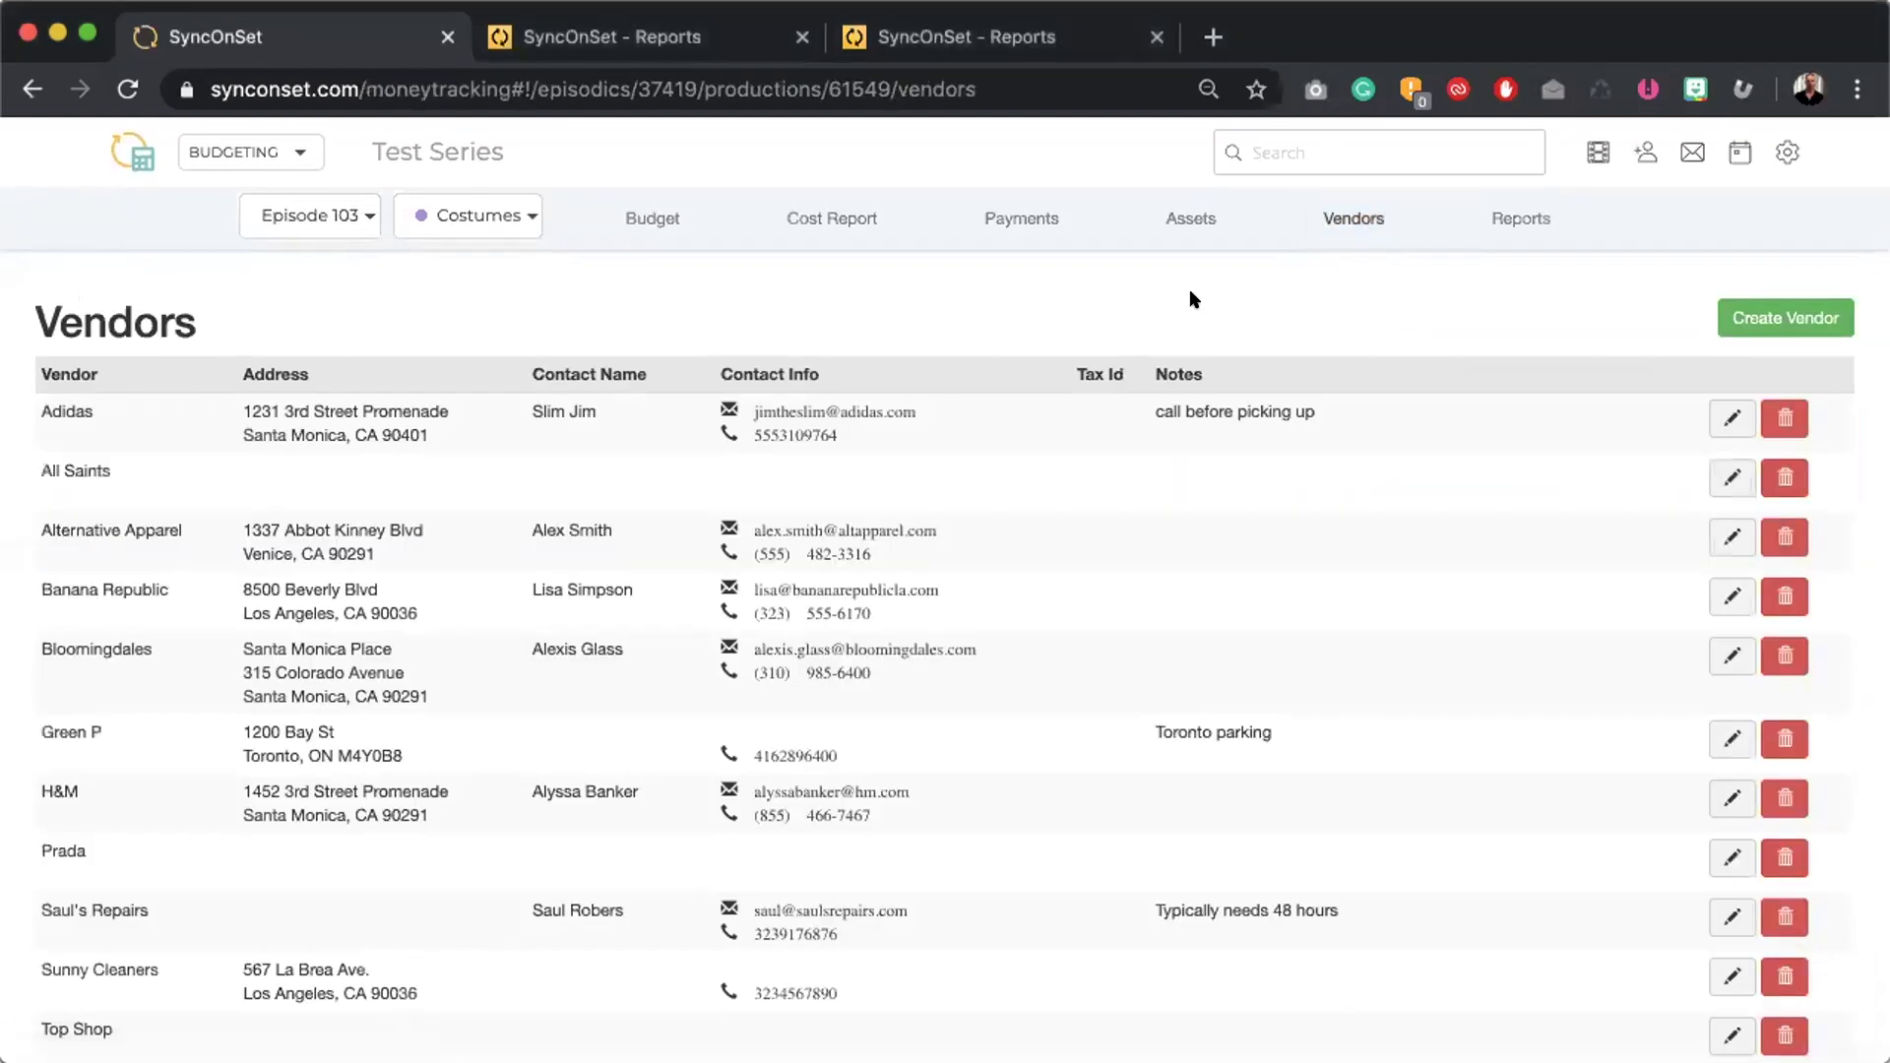
scroll(513, 492, "down", 2)
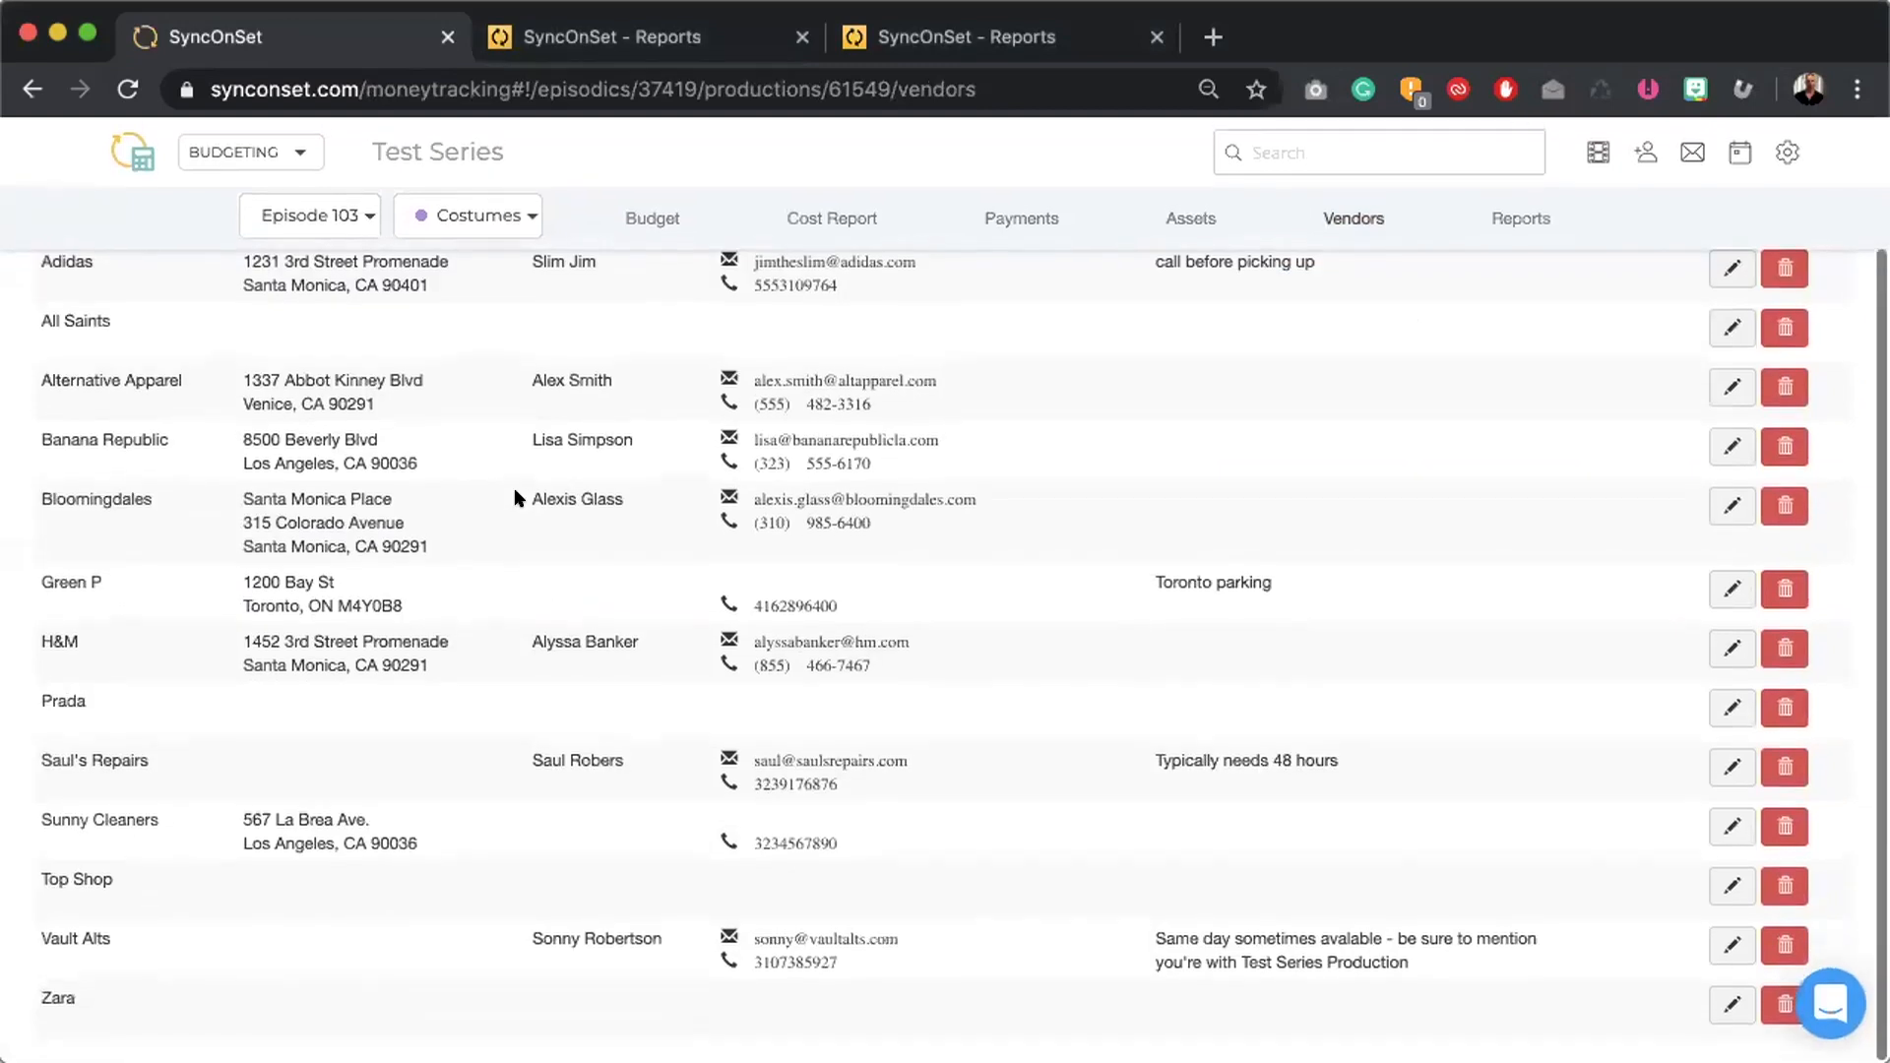
scroll(514, 487, "up", 2)
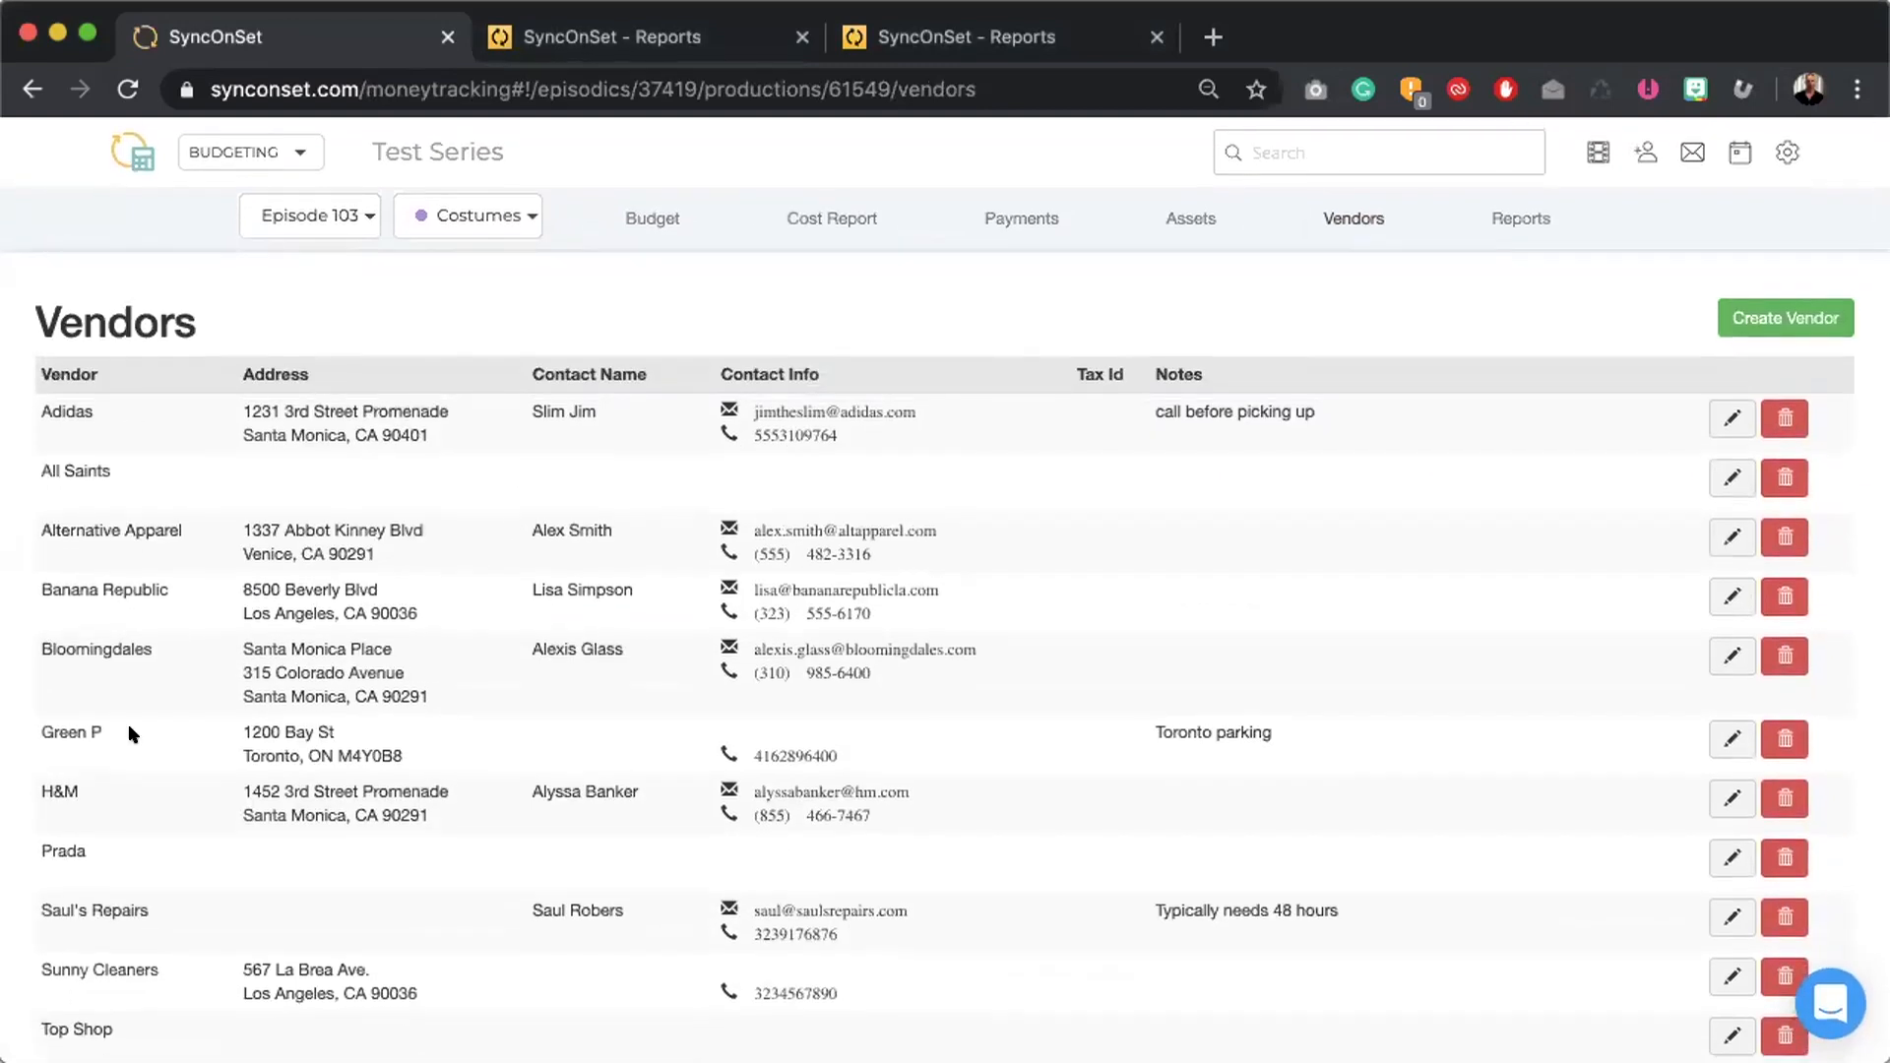
scroll(131, 733, "down", 2)
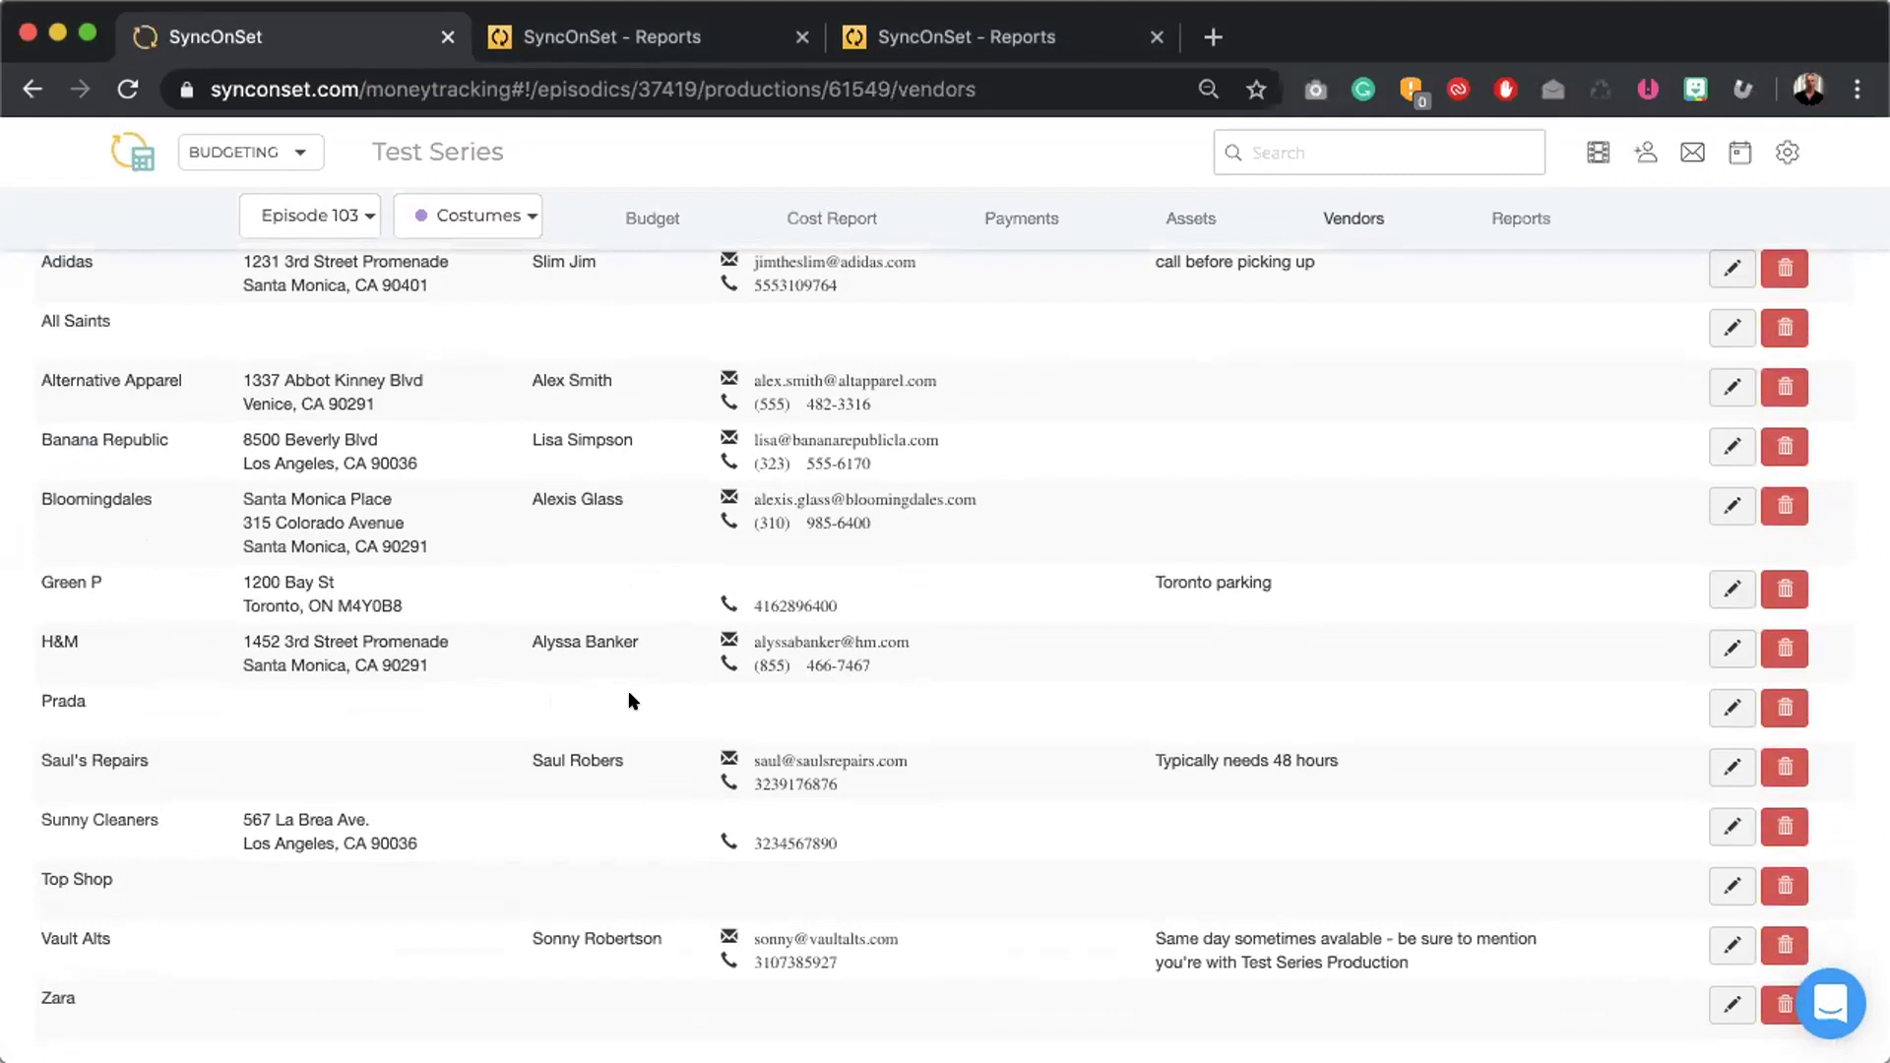
scroll(629, 694, "up", 2)
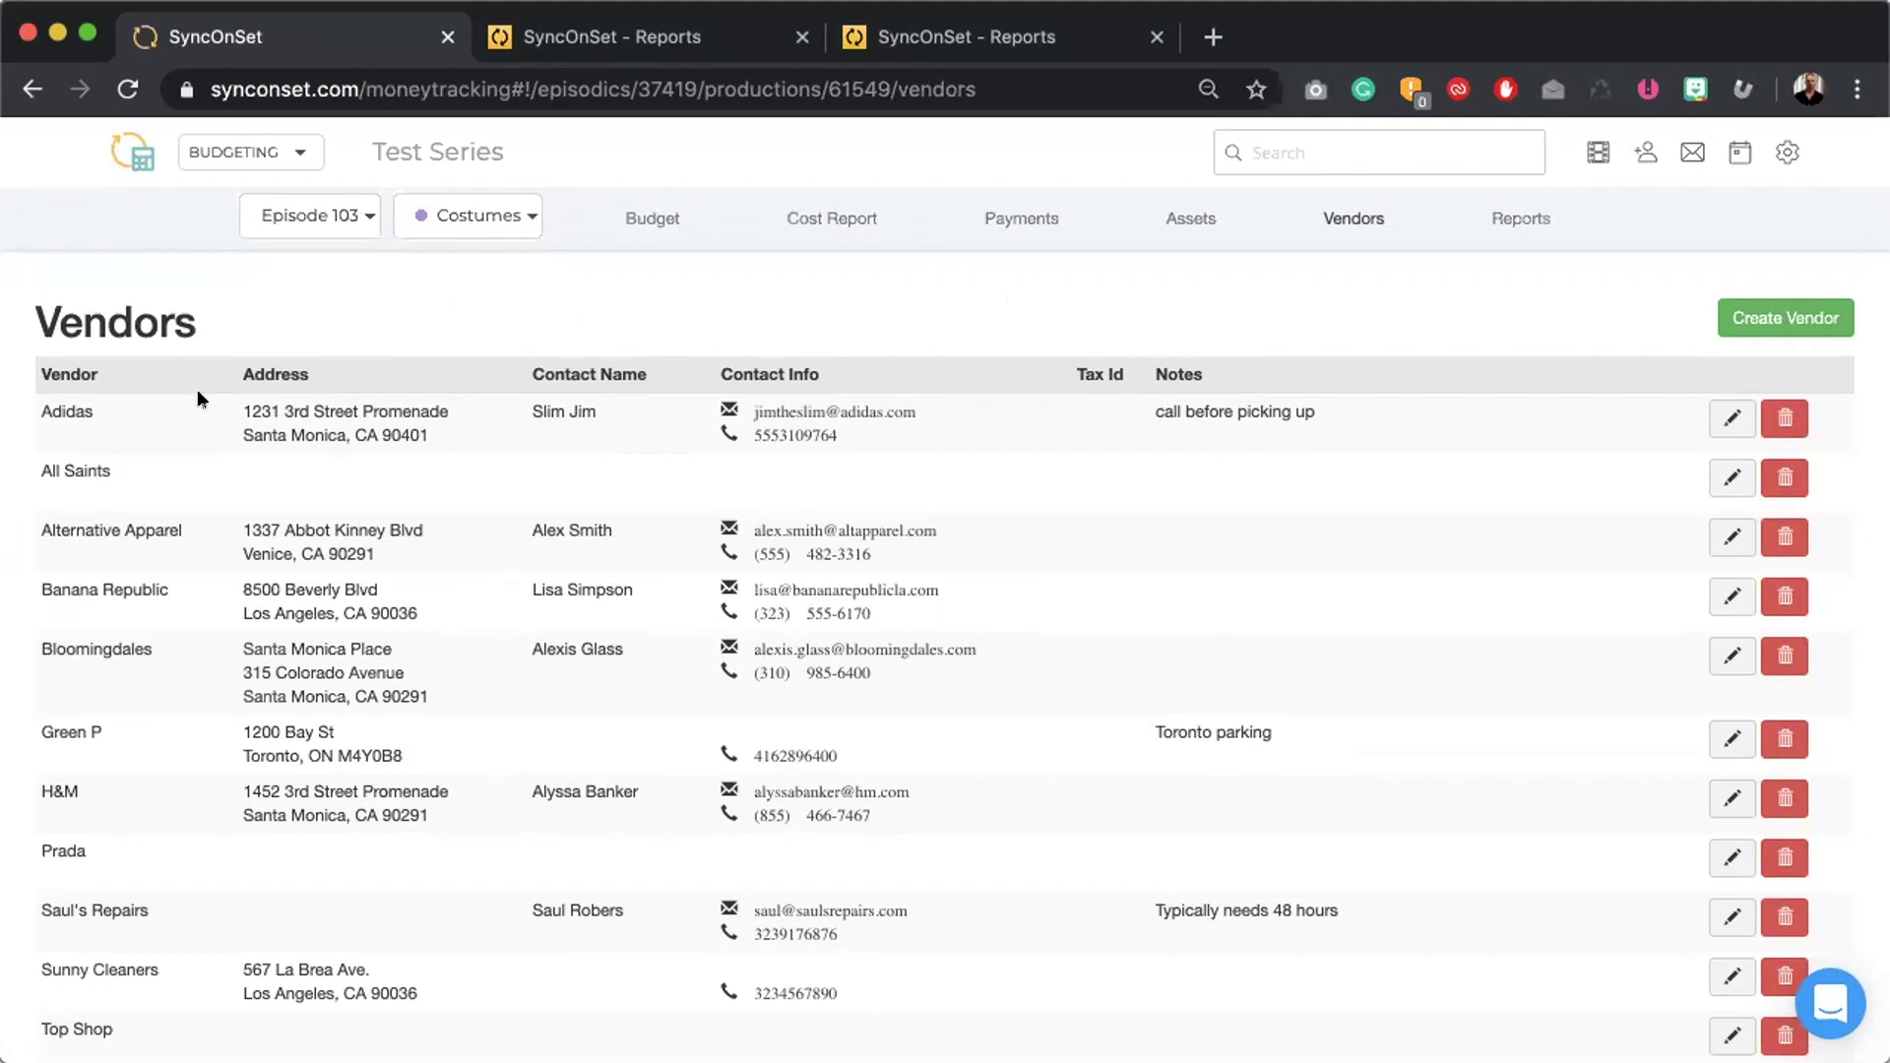
left_click_drag(30, 378, 1378, 989)
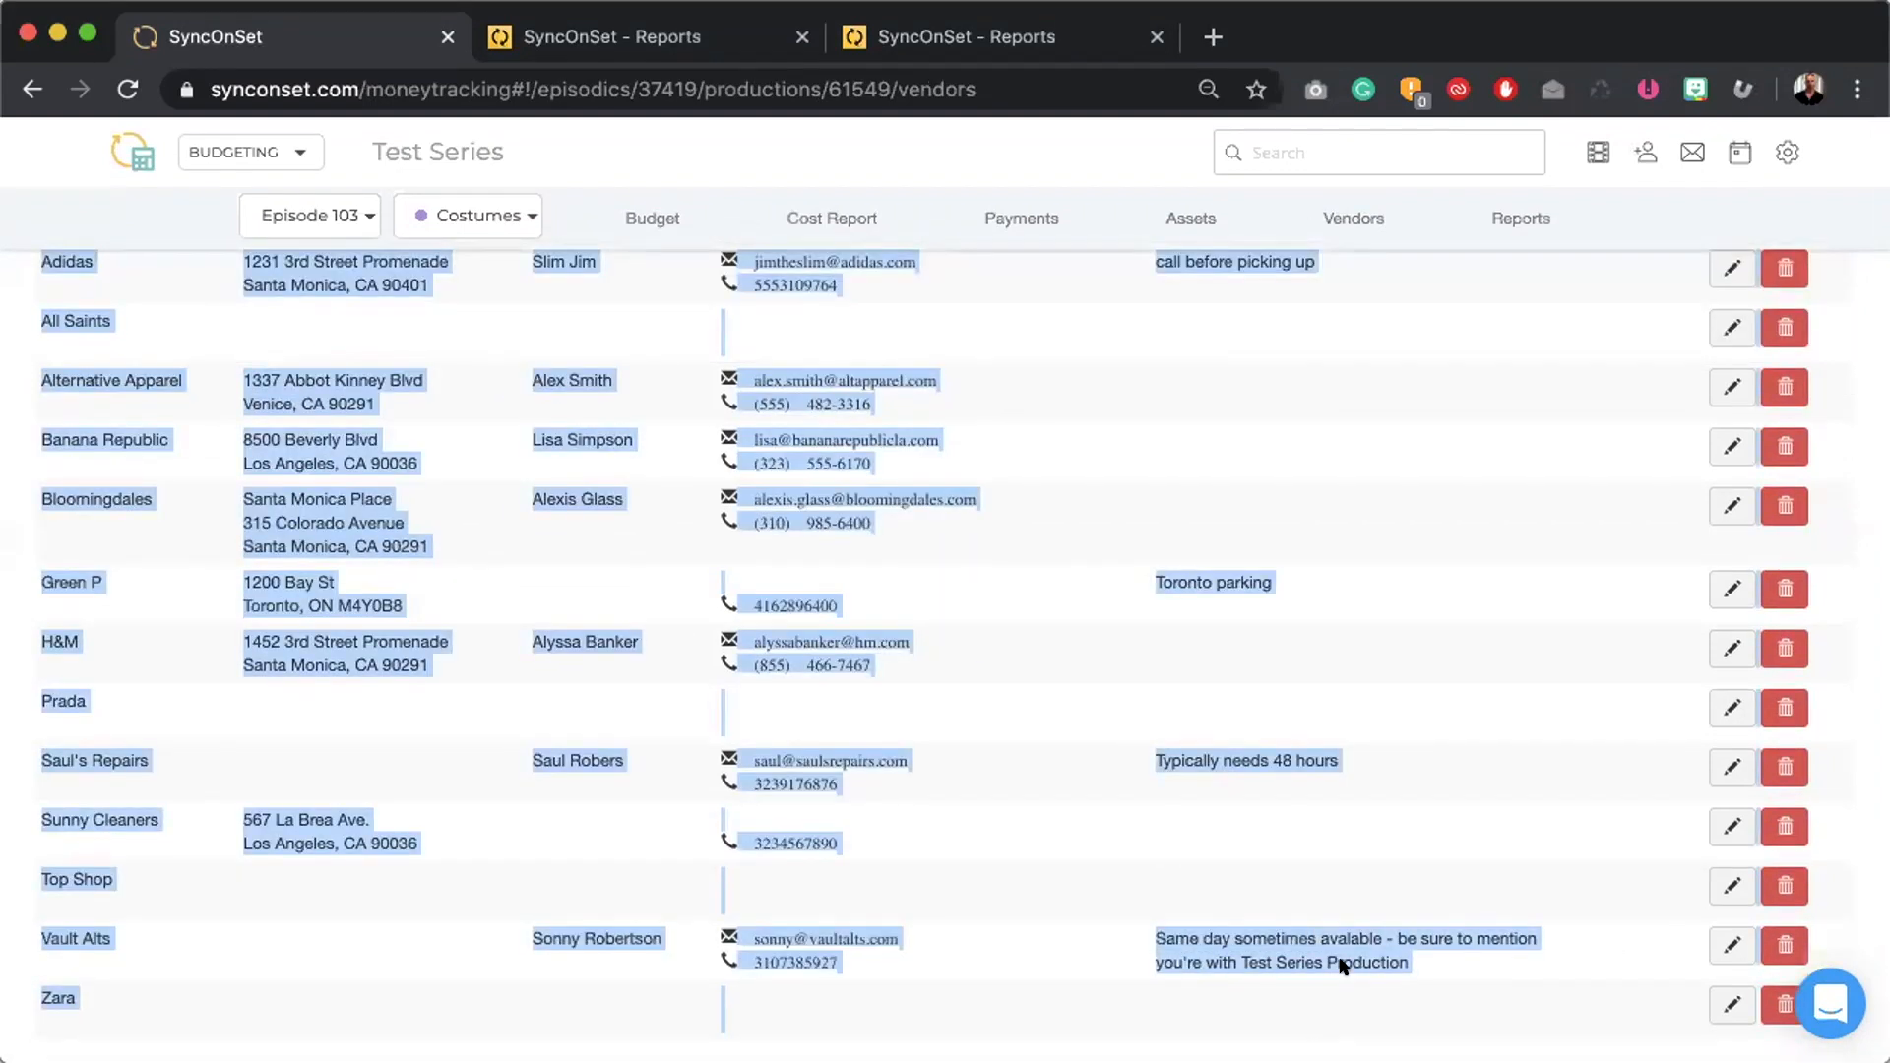
scroll(937, 675, "up", 3)
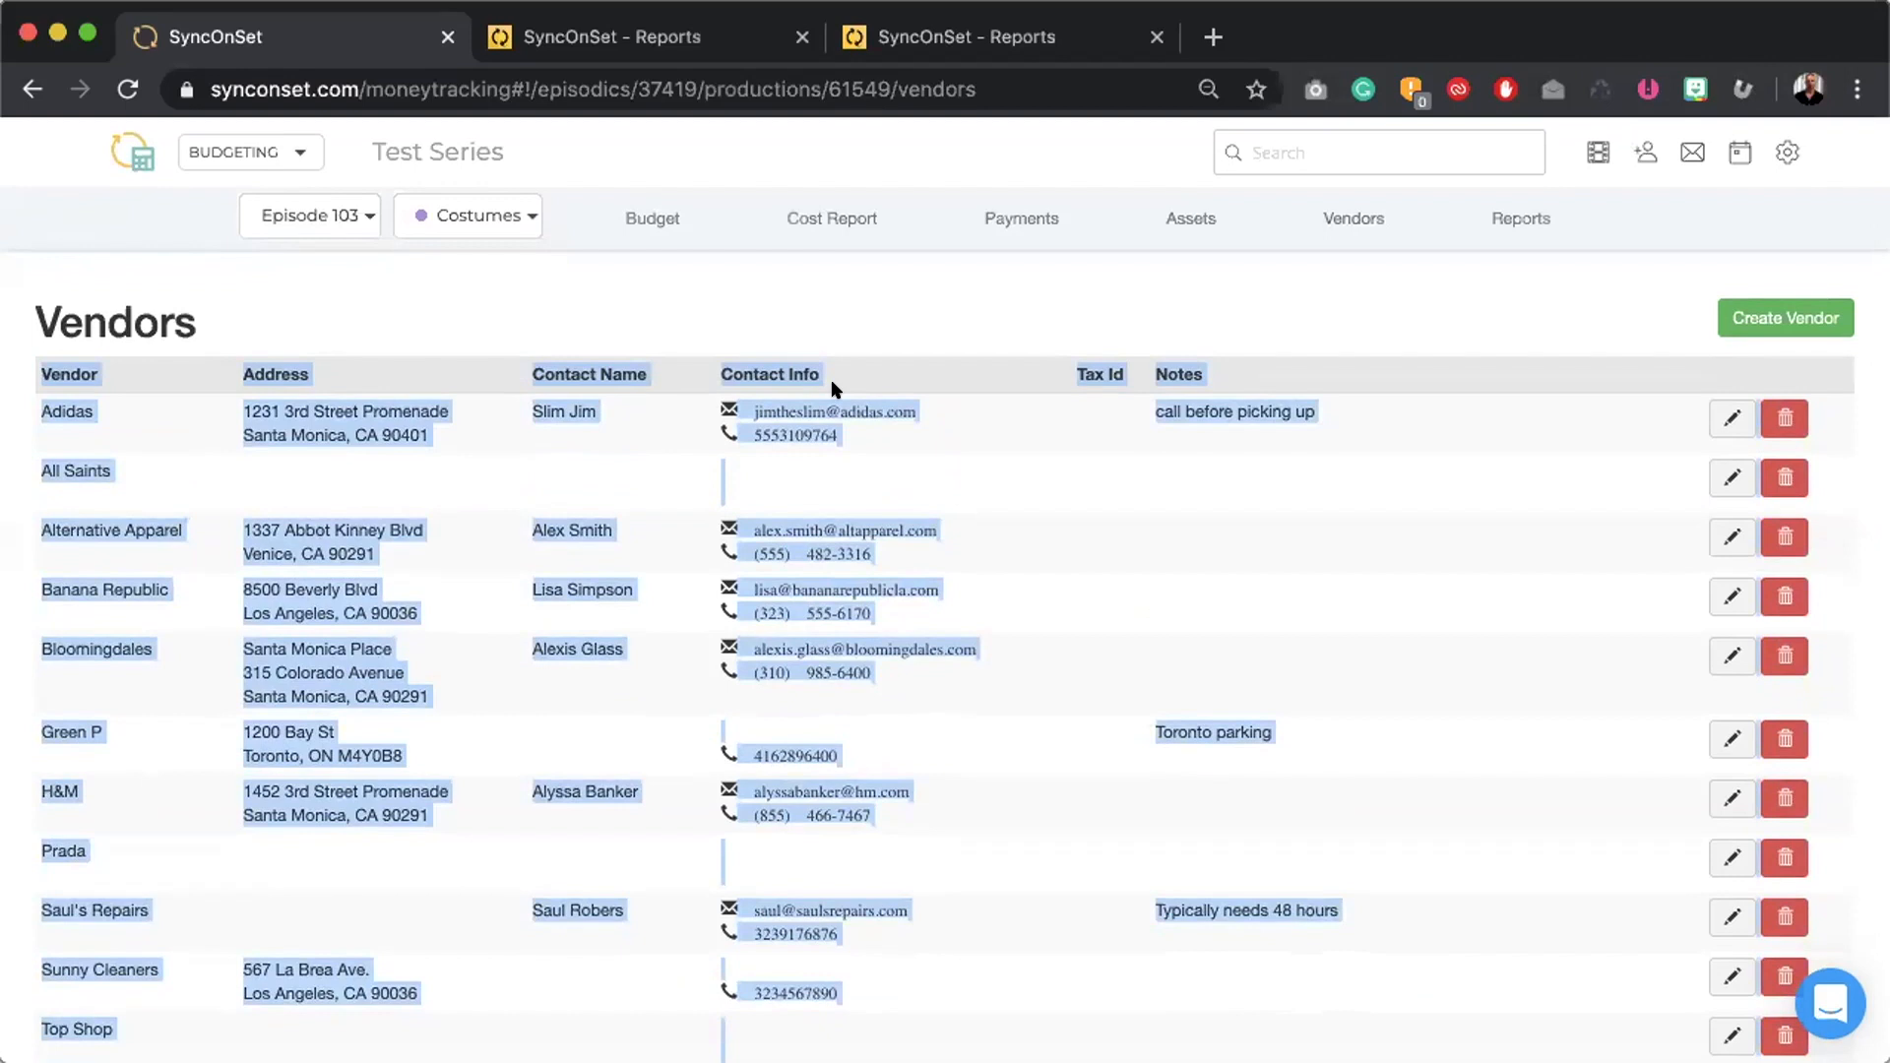
- Clear the vendor table highlight, open the payments overview for all payment types, and review its totals and line items
left_click(726, 268)
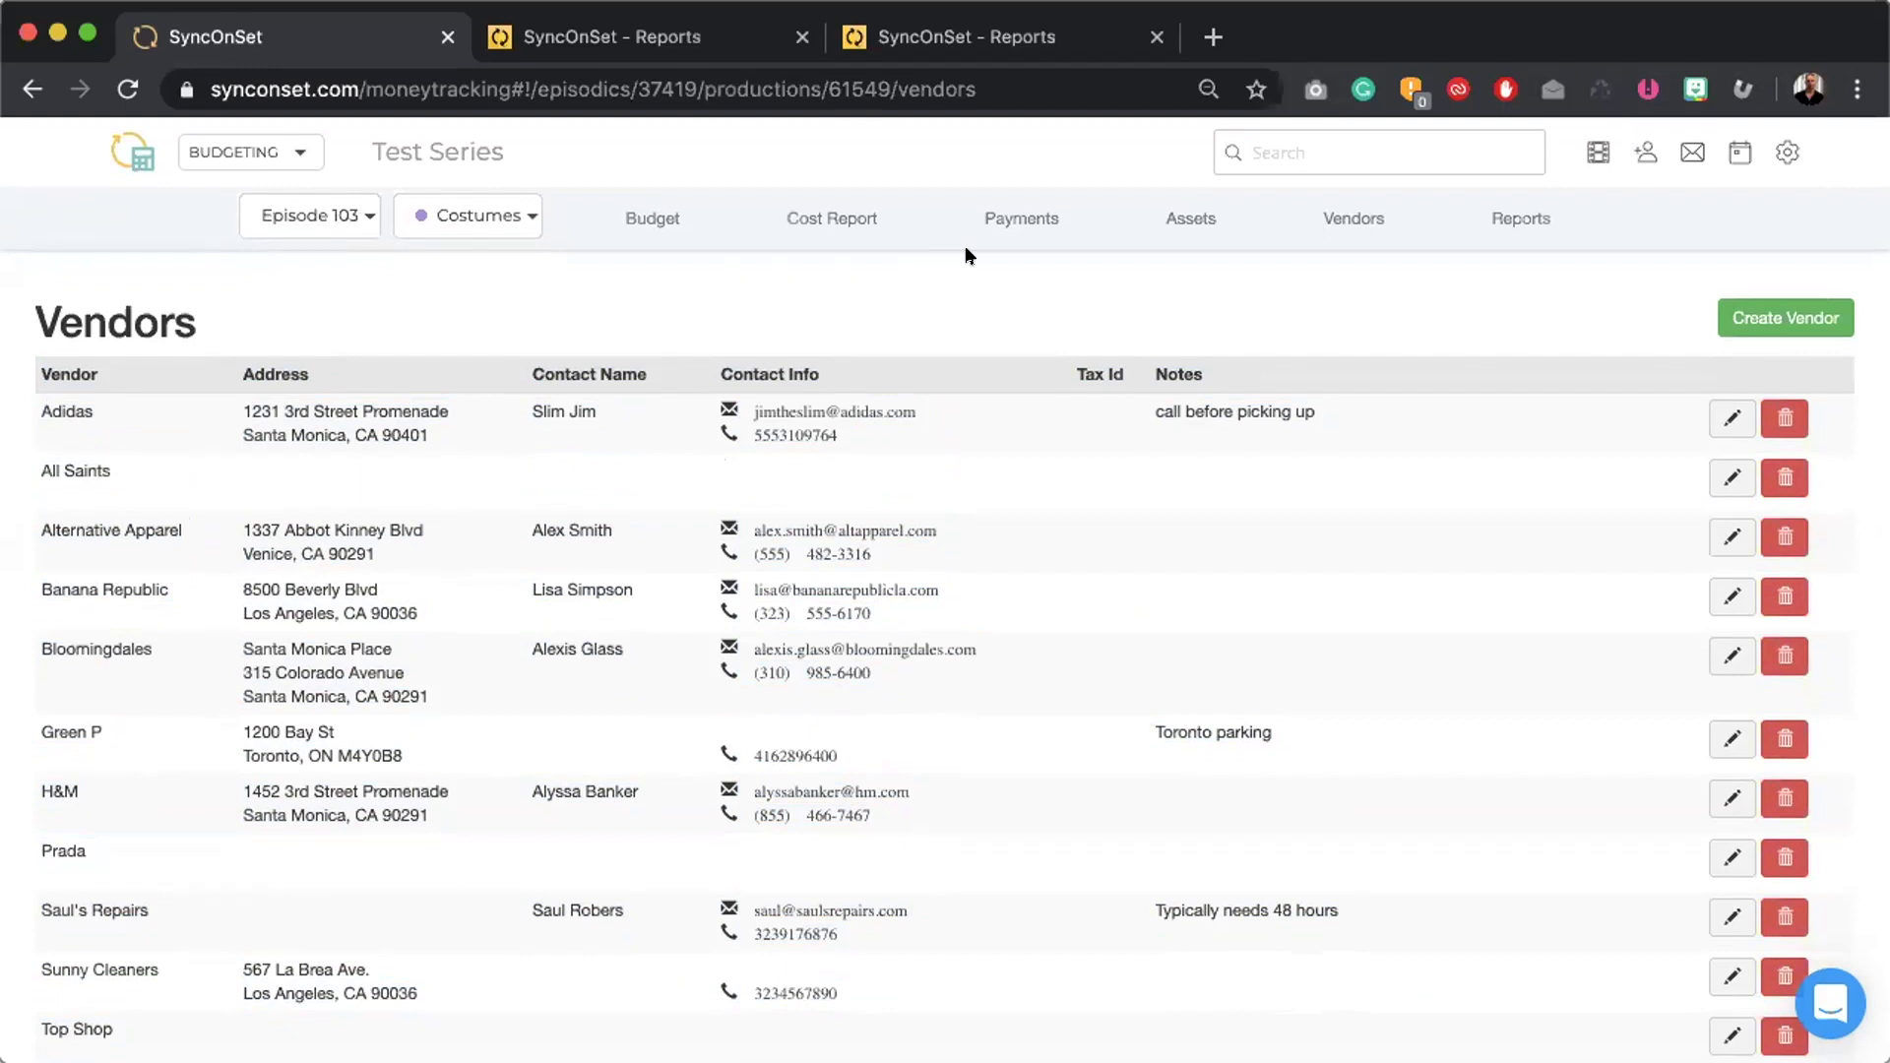
left_click(1023, 214)
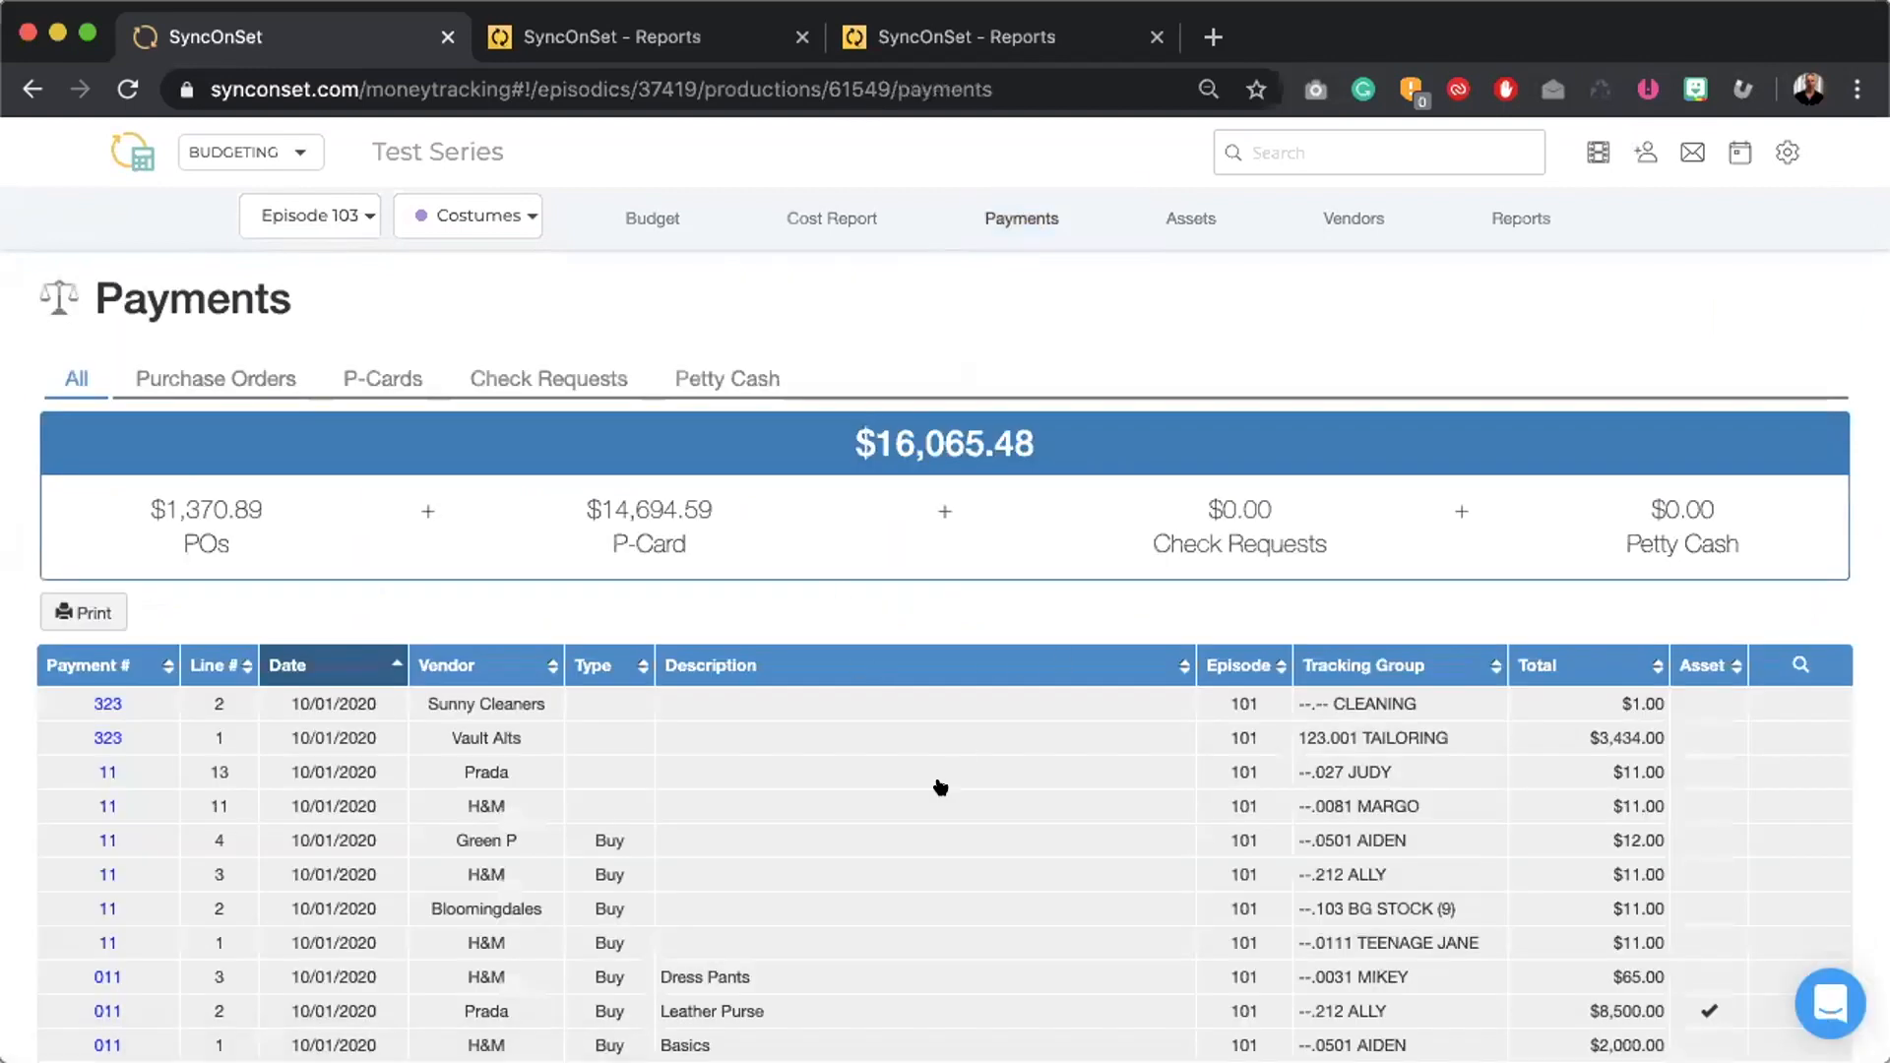
scroll(940, 788, "down", 2)
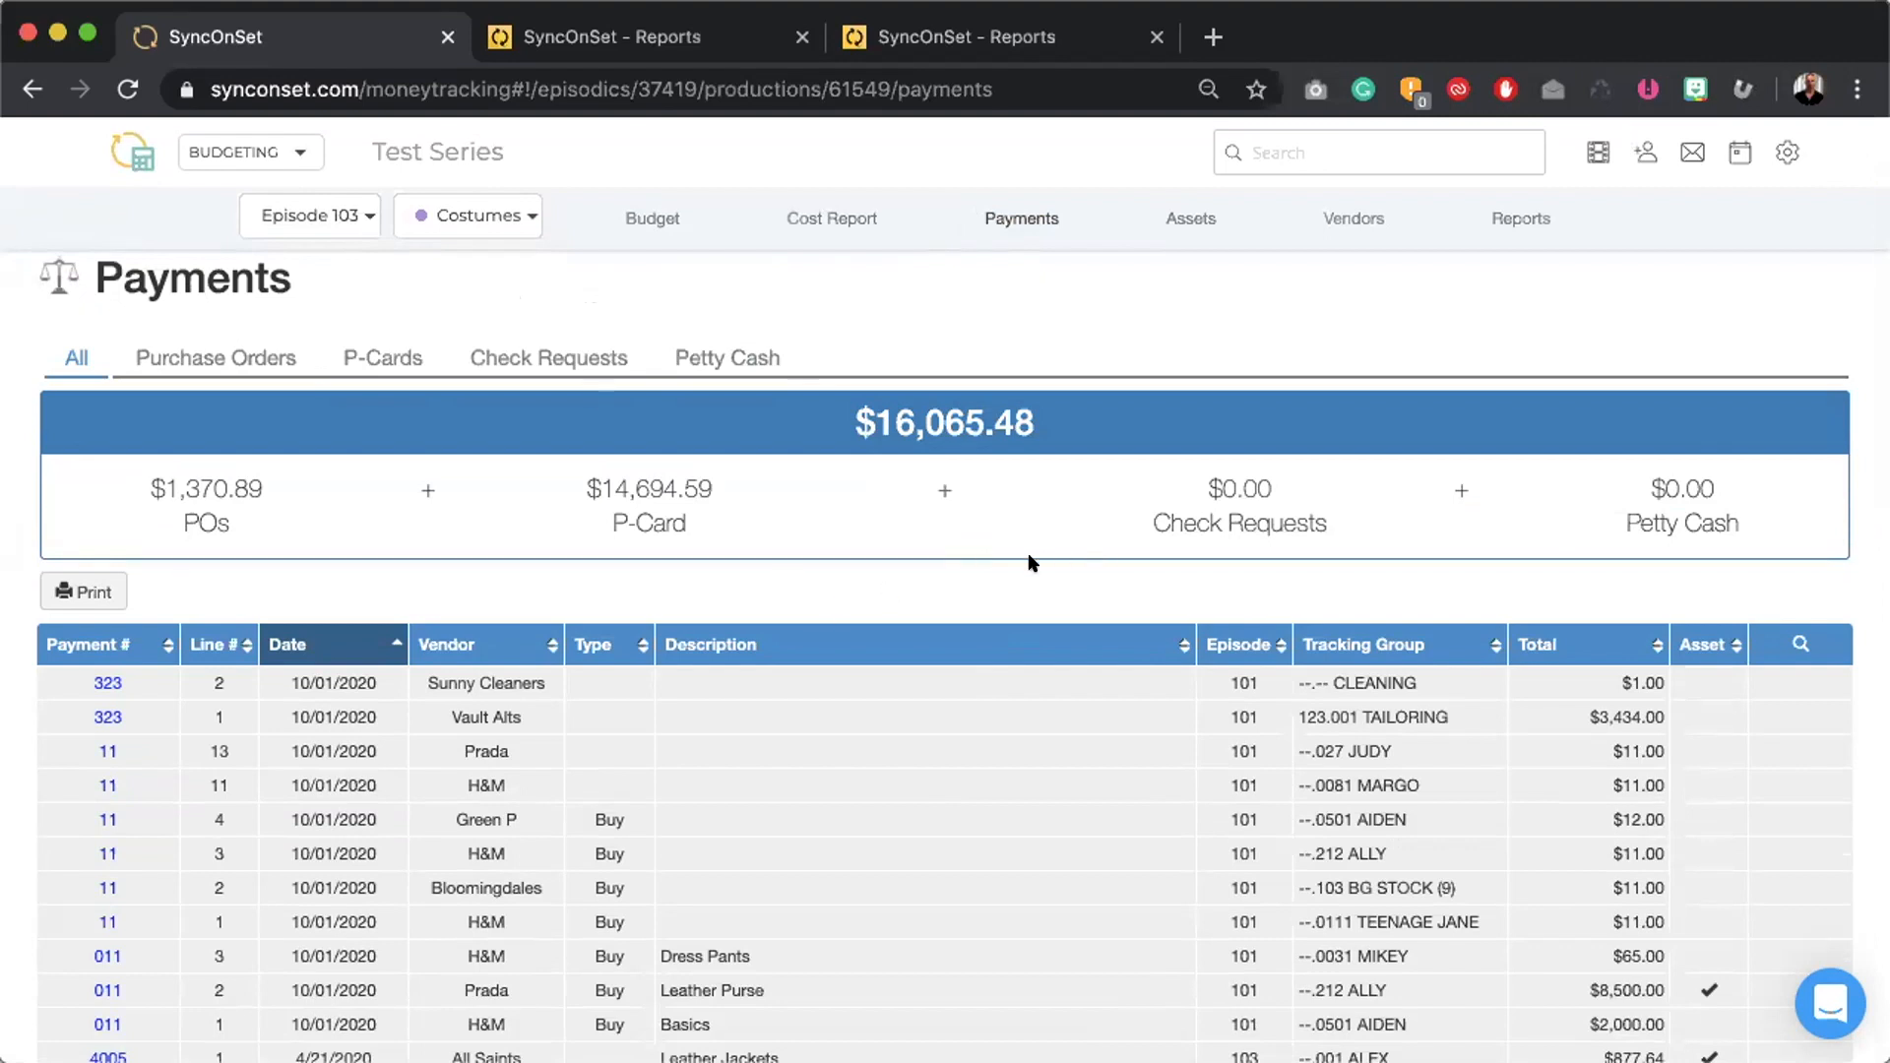
scroll(677, 635, "down", 3)
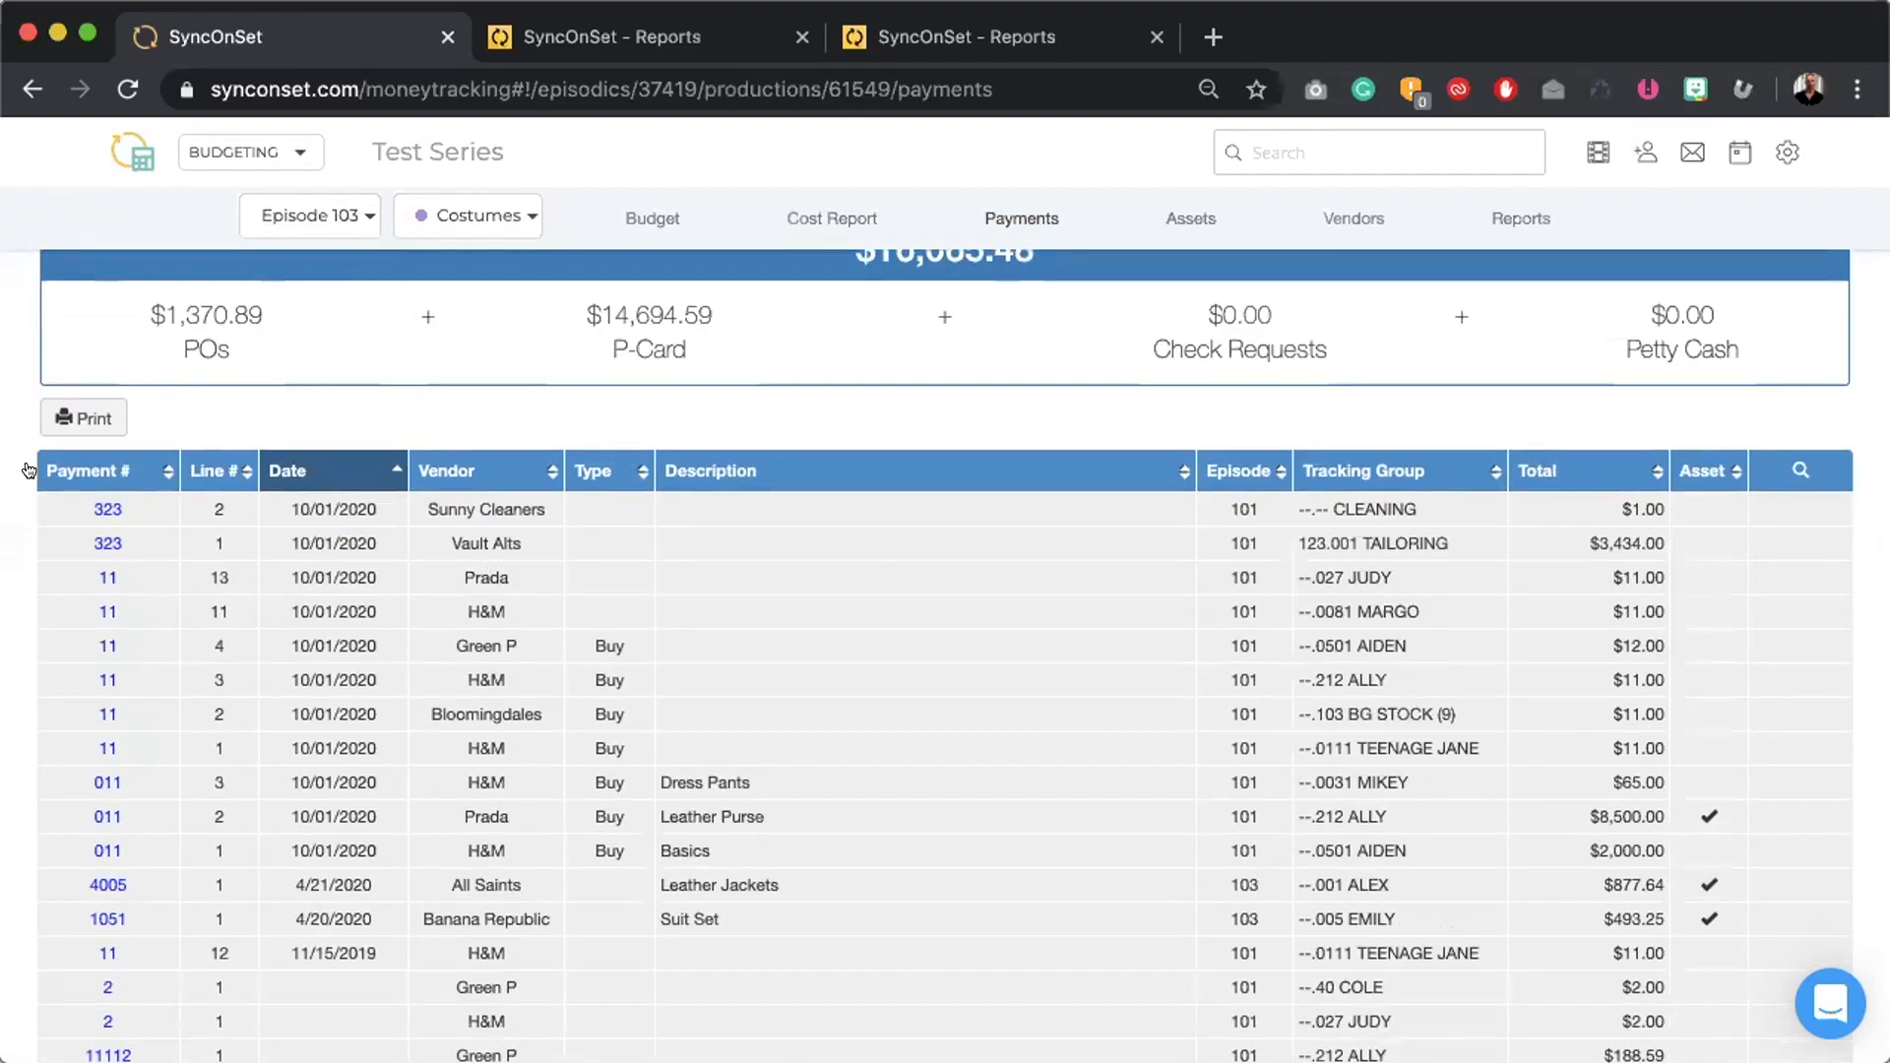
left_click_drag(39, 470, 1618, 457)
scroll(1113, 471, "up", 8)
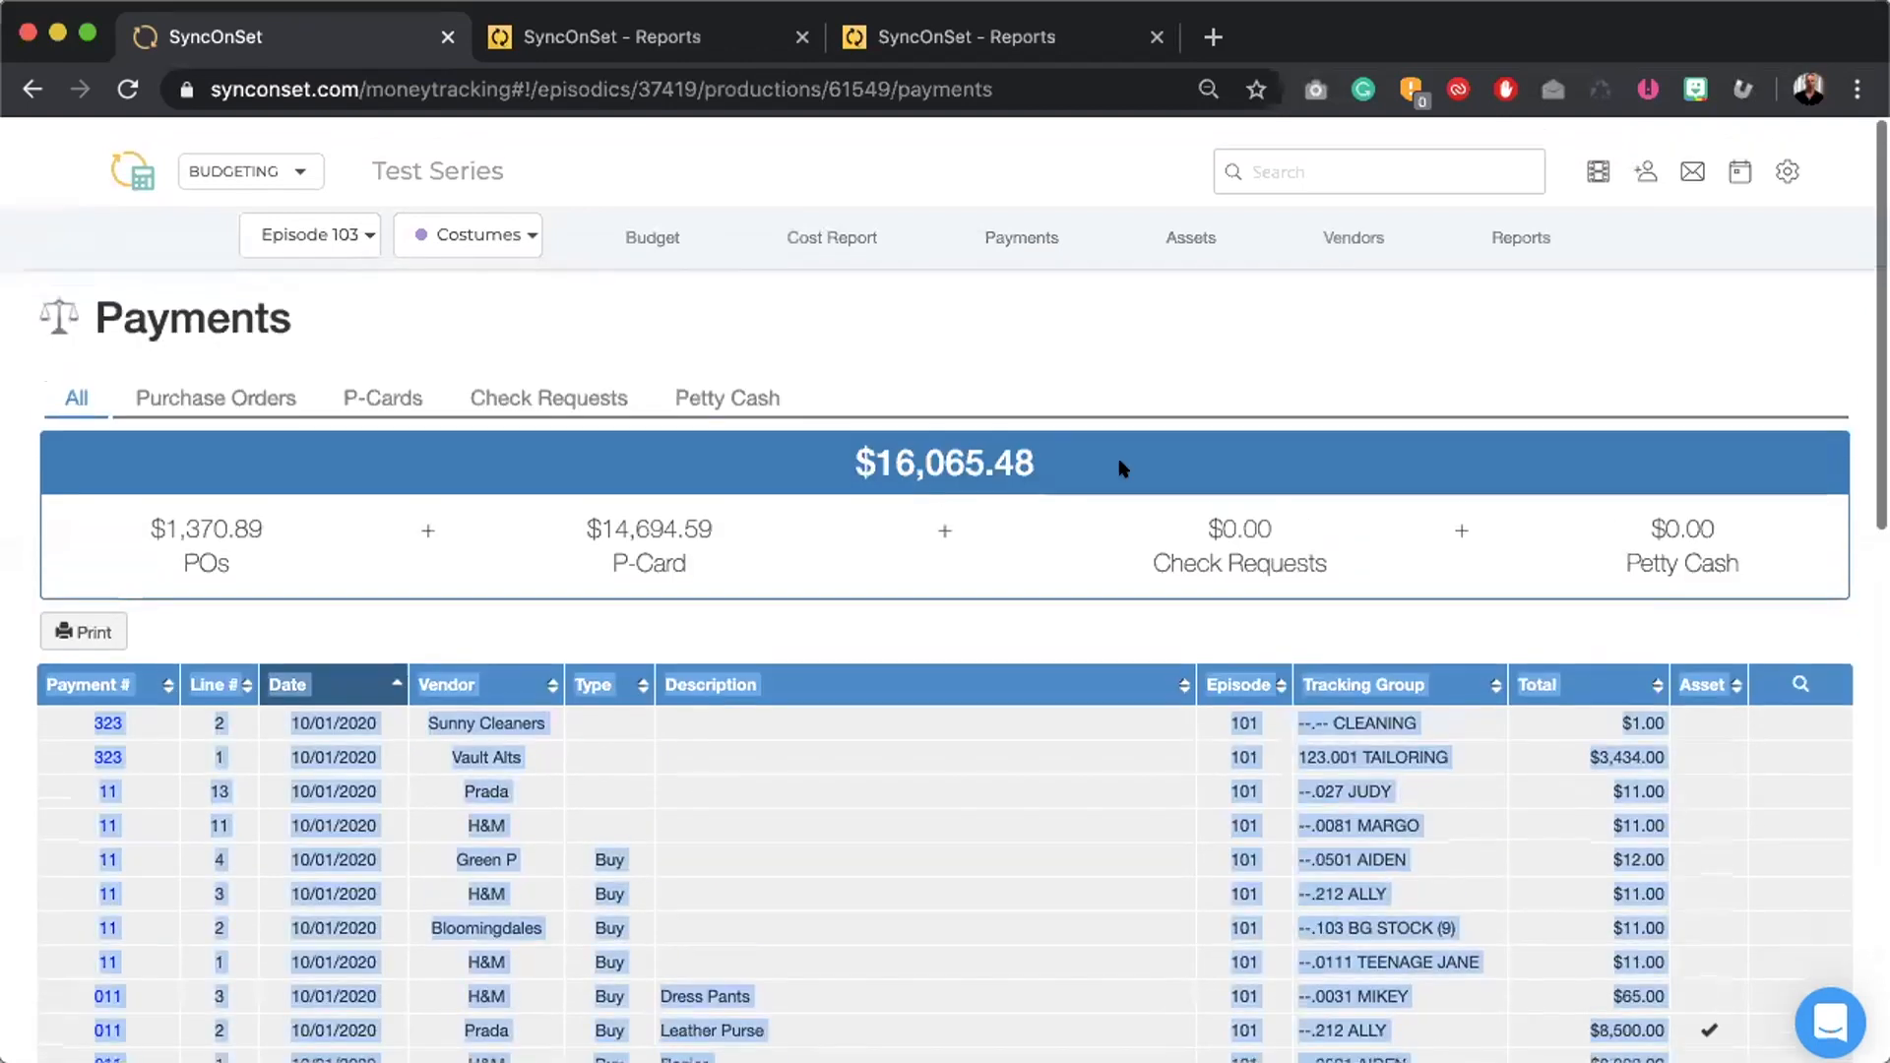
scroll(1122, 468, "down", 2)
scroll(1119, 460, "up", 1)
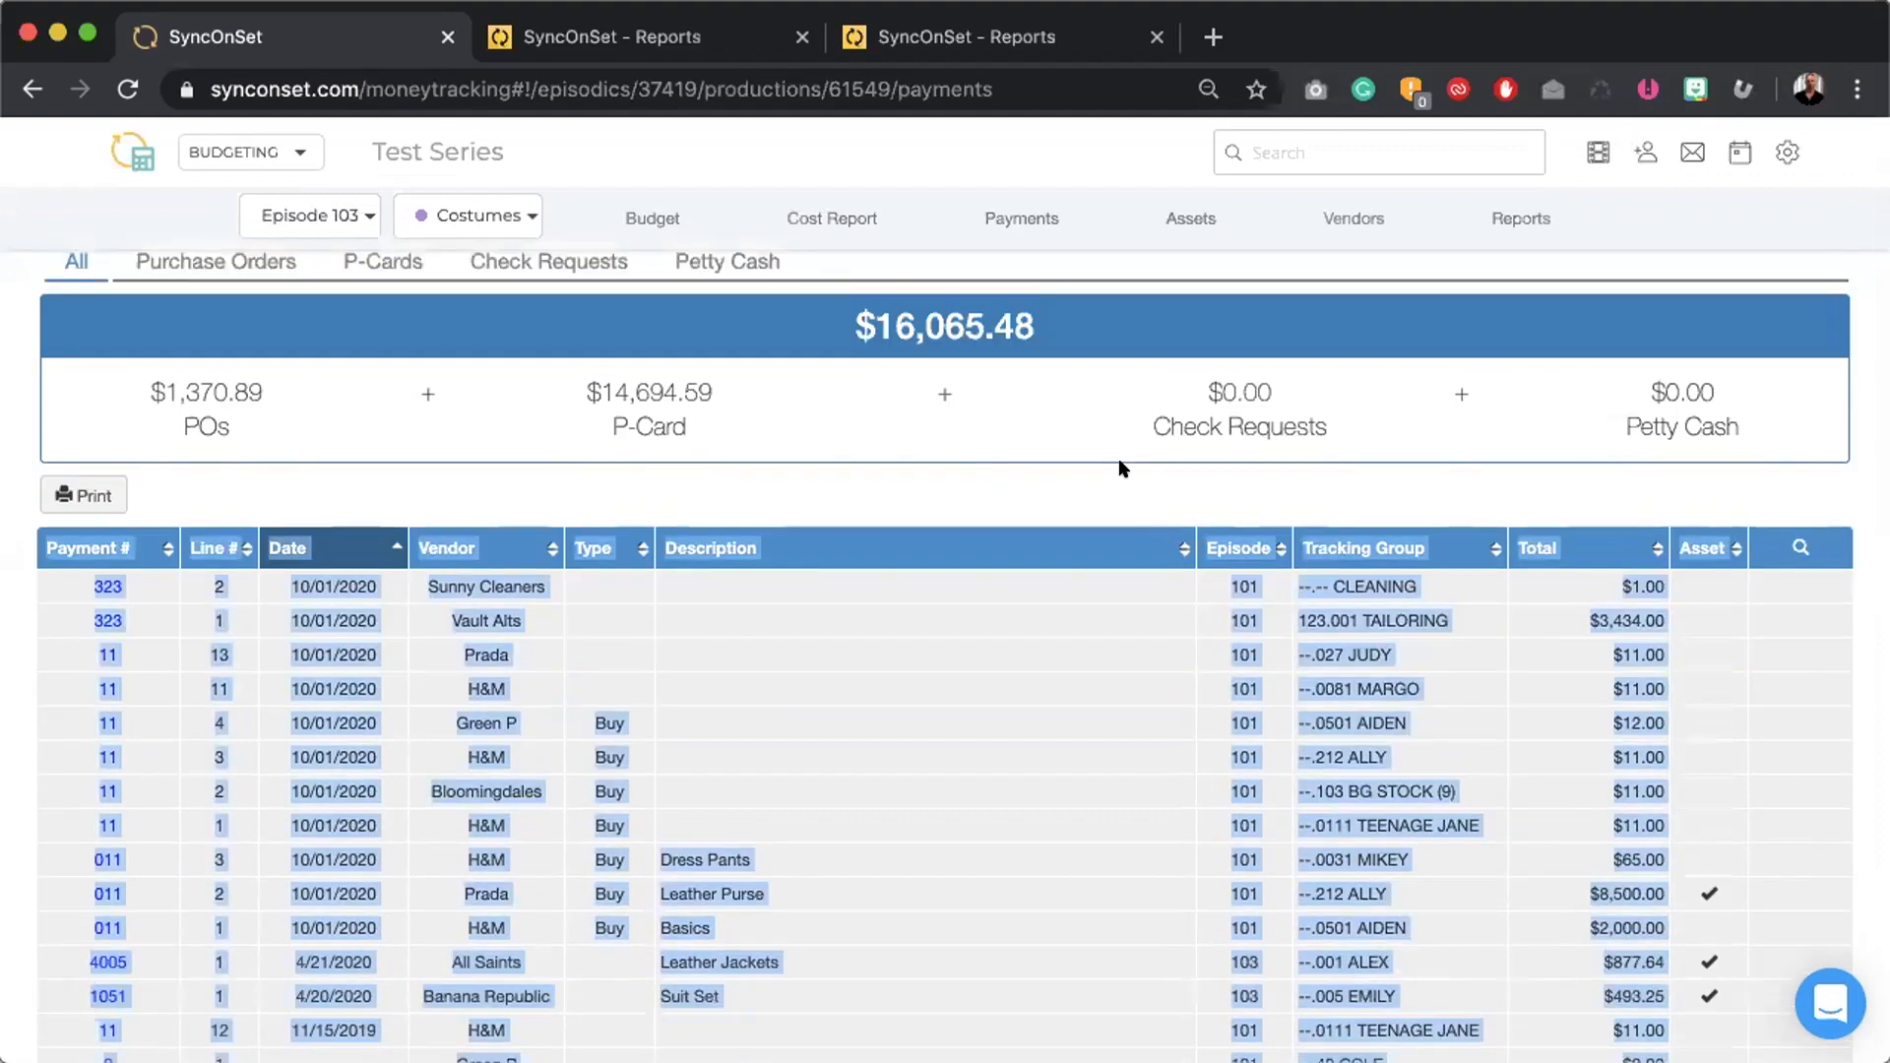
left_click(1047, 467)
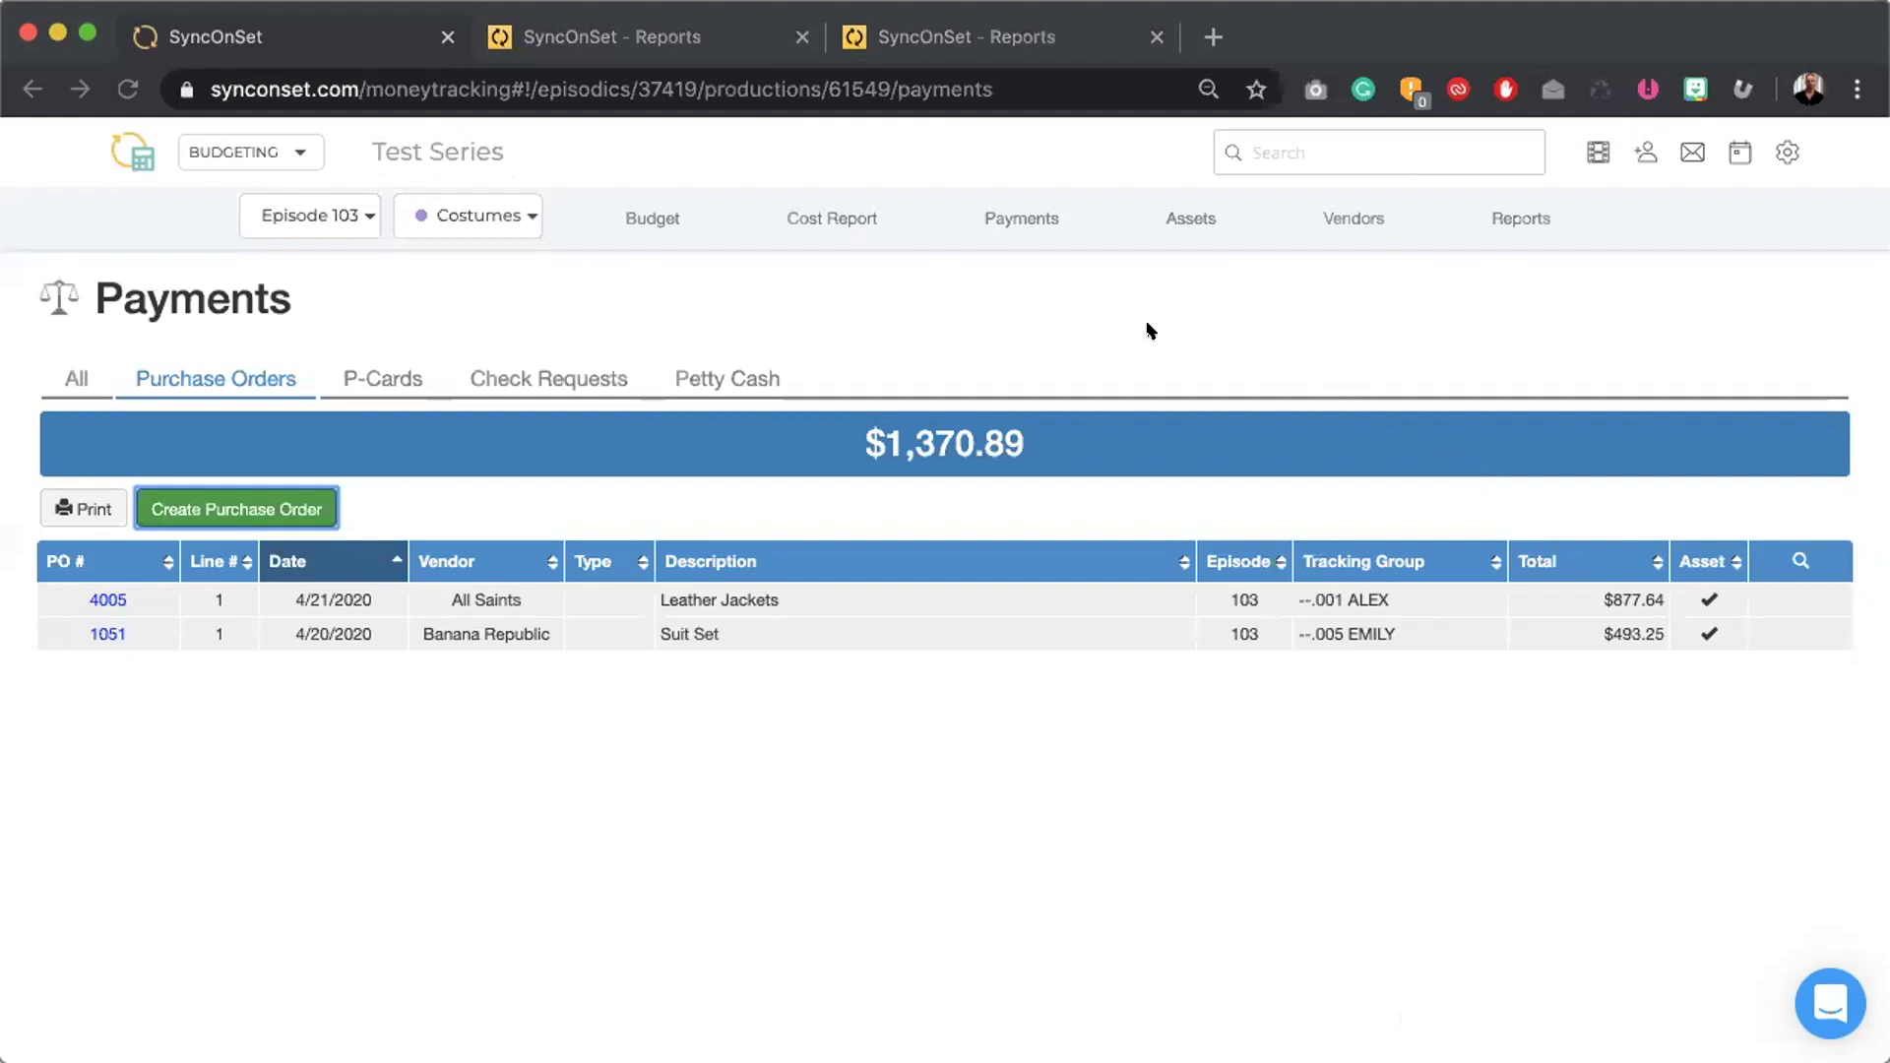
- Open the My Productions list and start creating a new production
left_click(1112, 330)
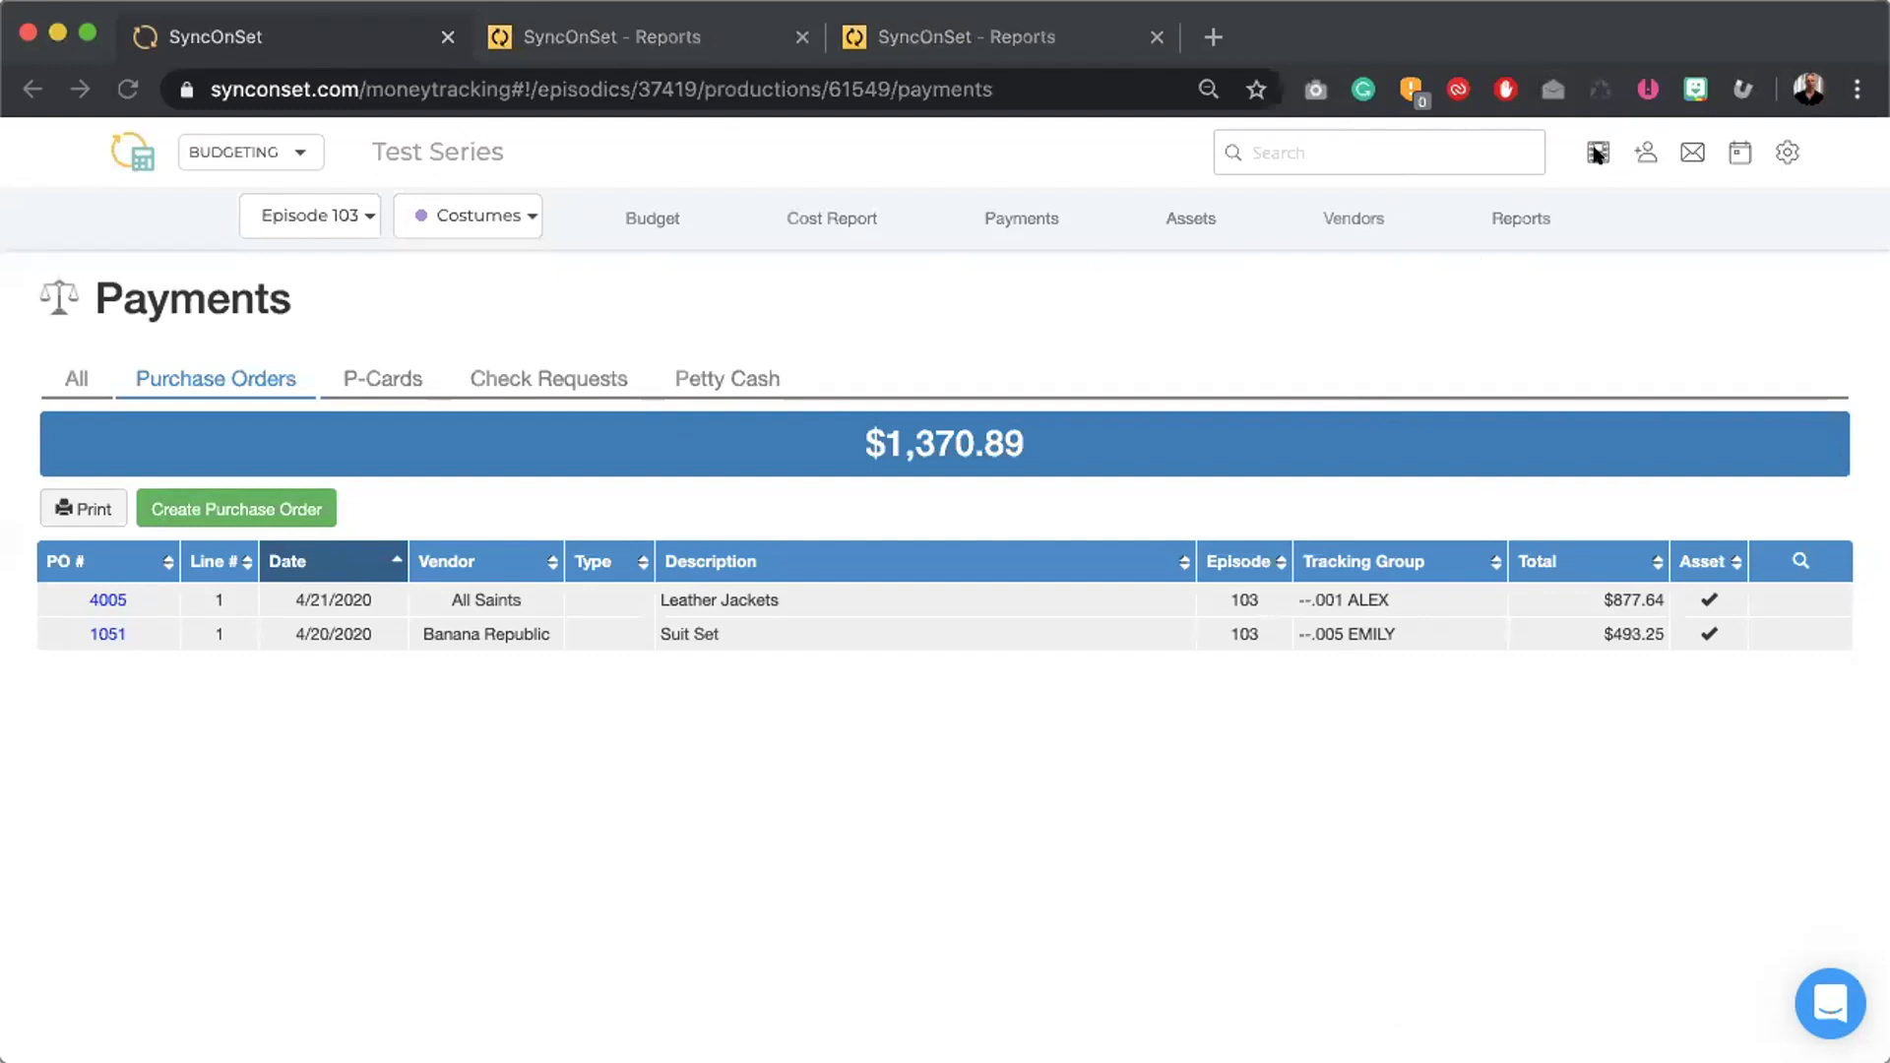
left_click(1562, 345)
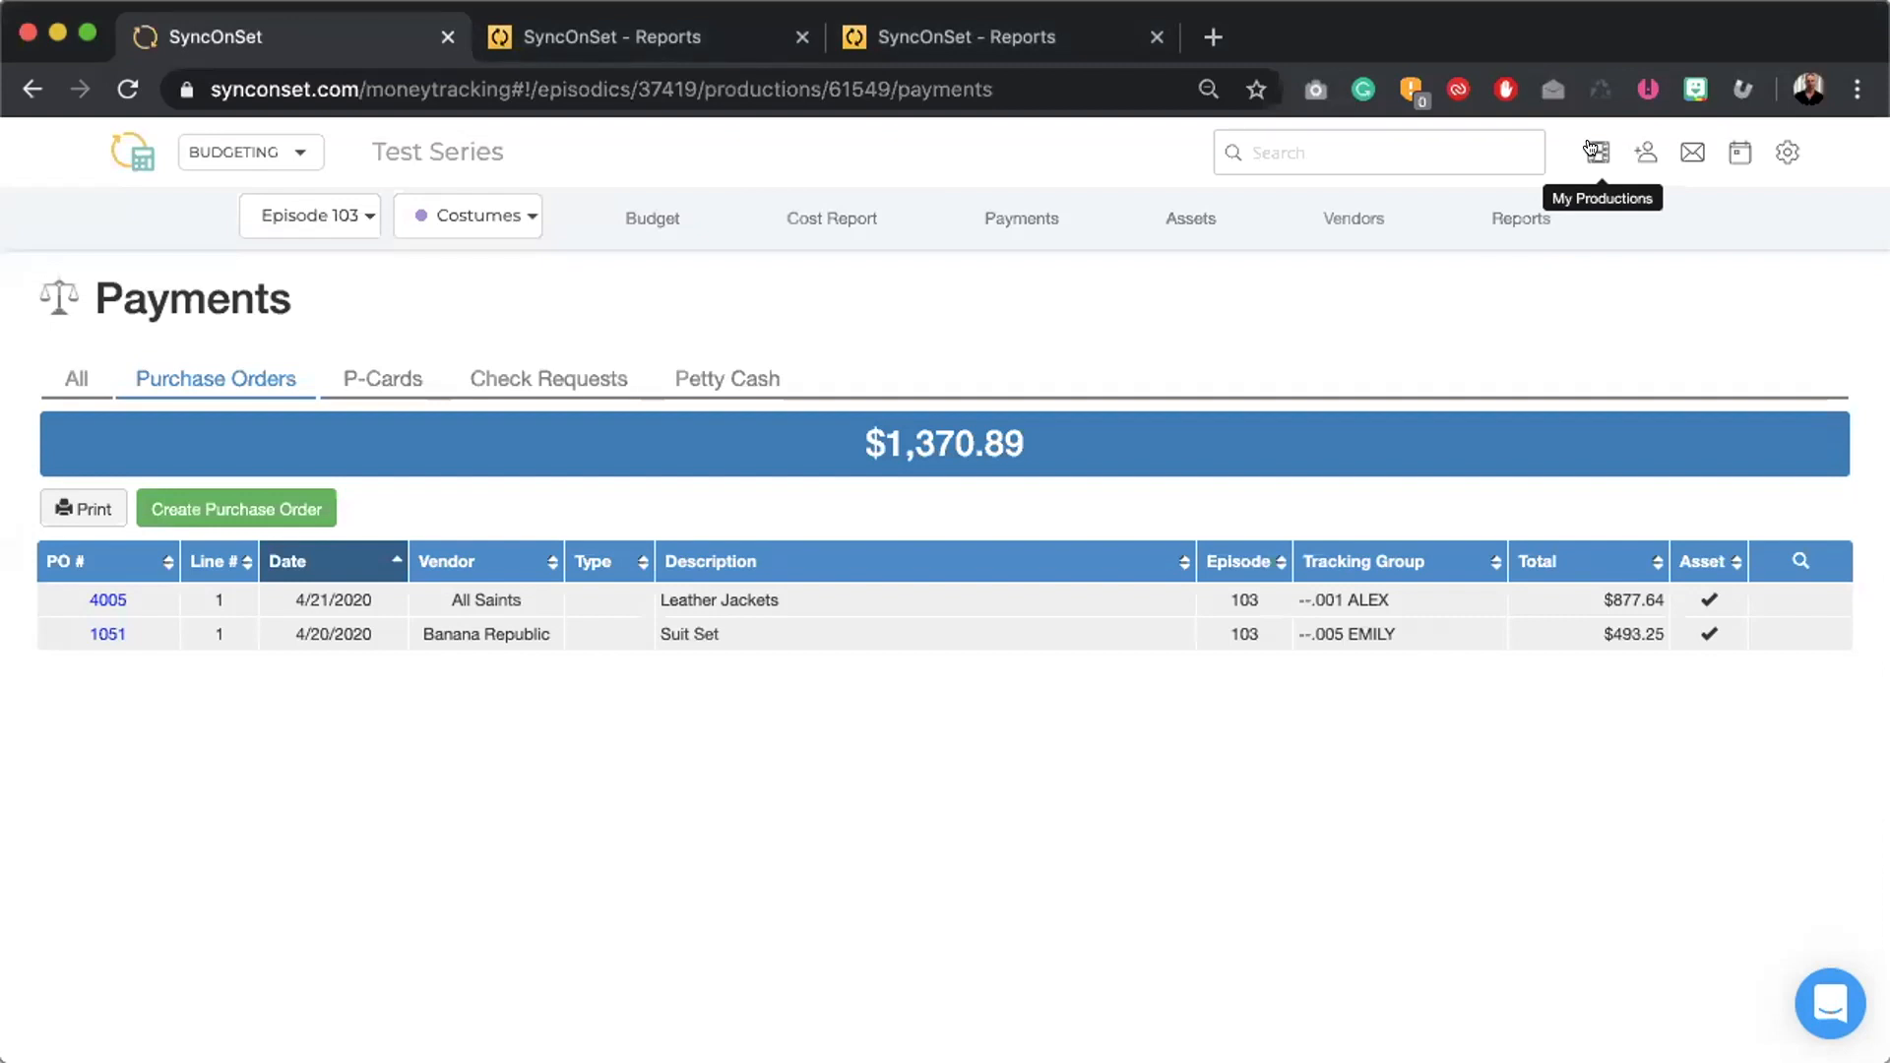
left_click(1589, 145)
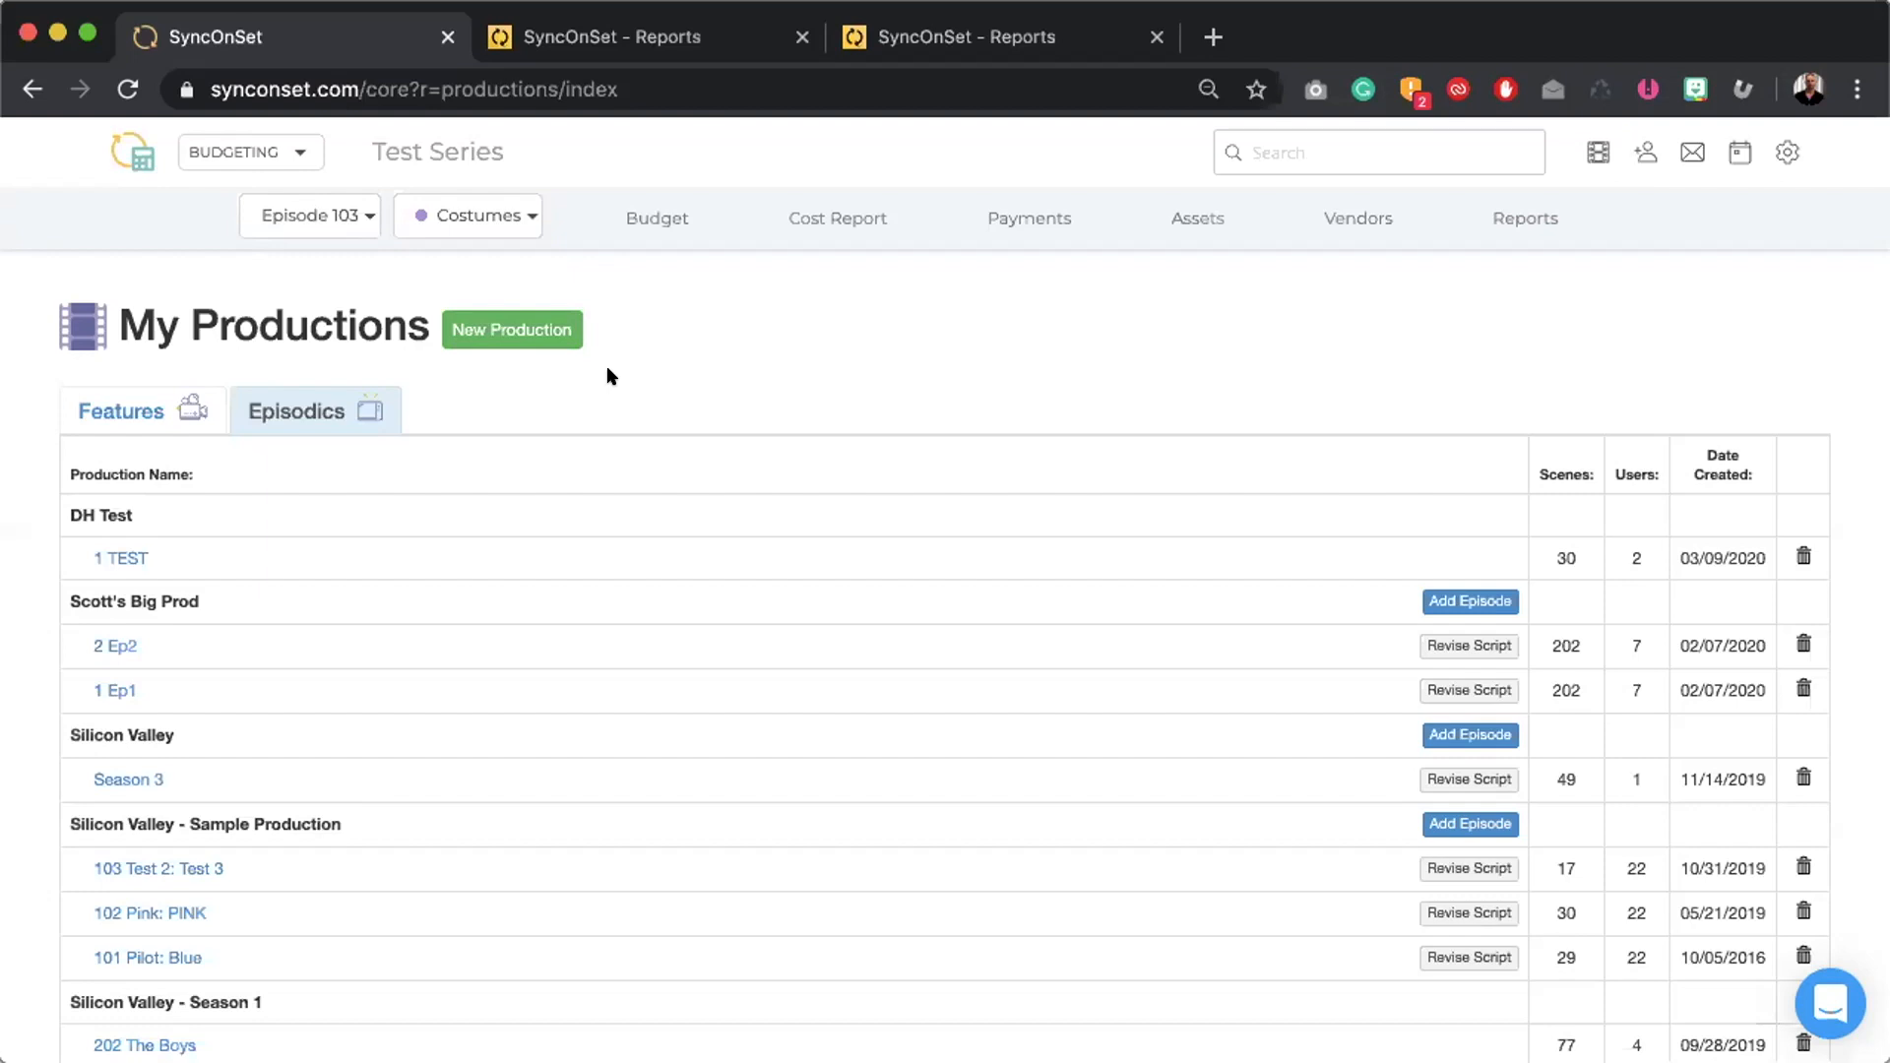
left_click(469, 335)
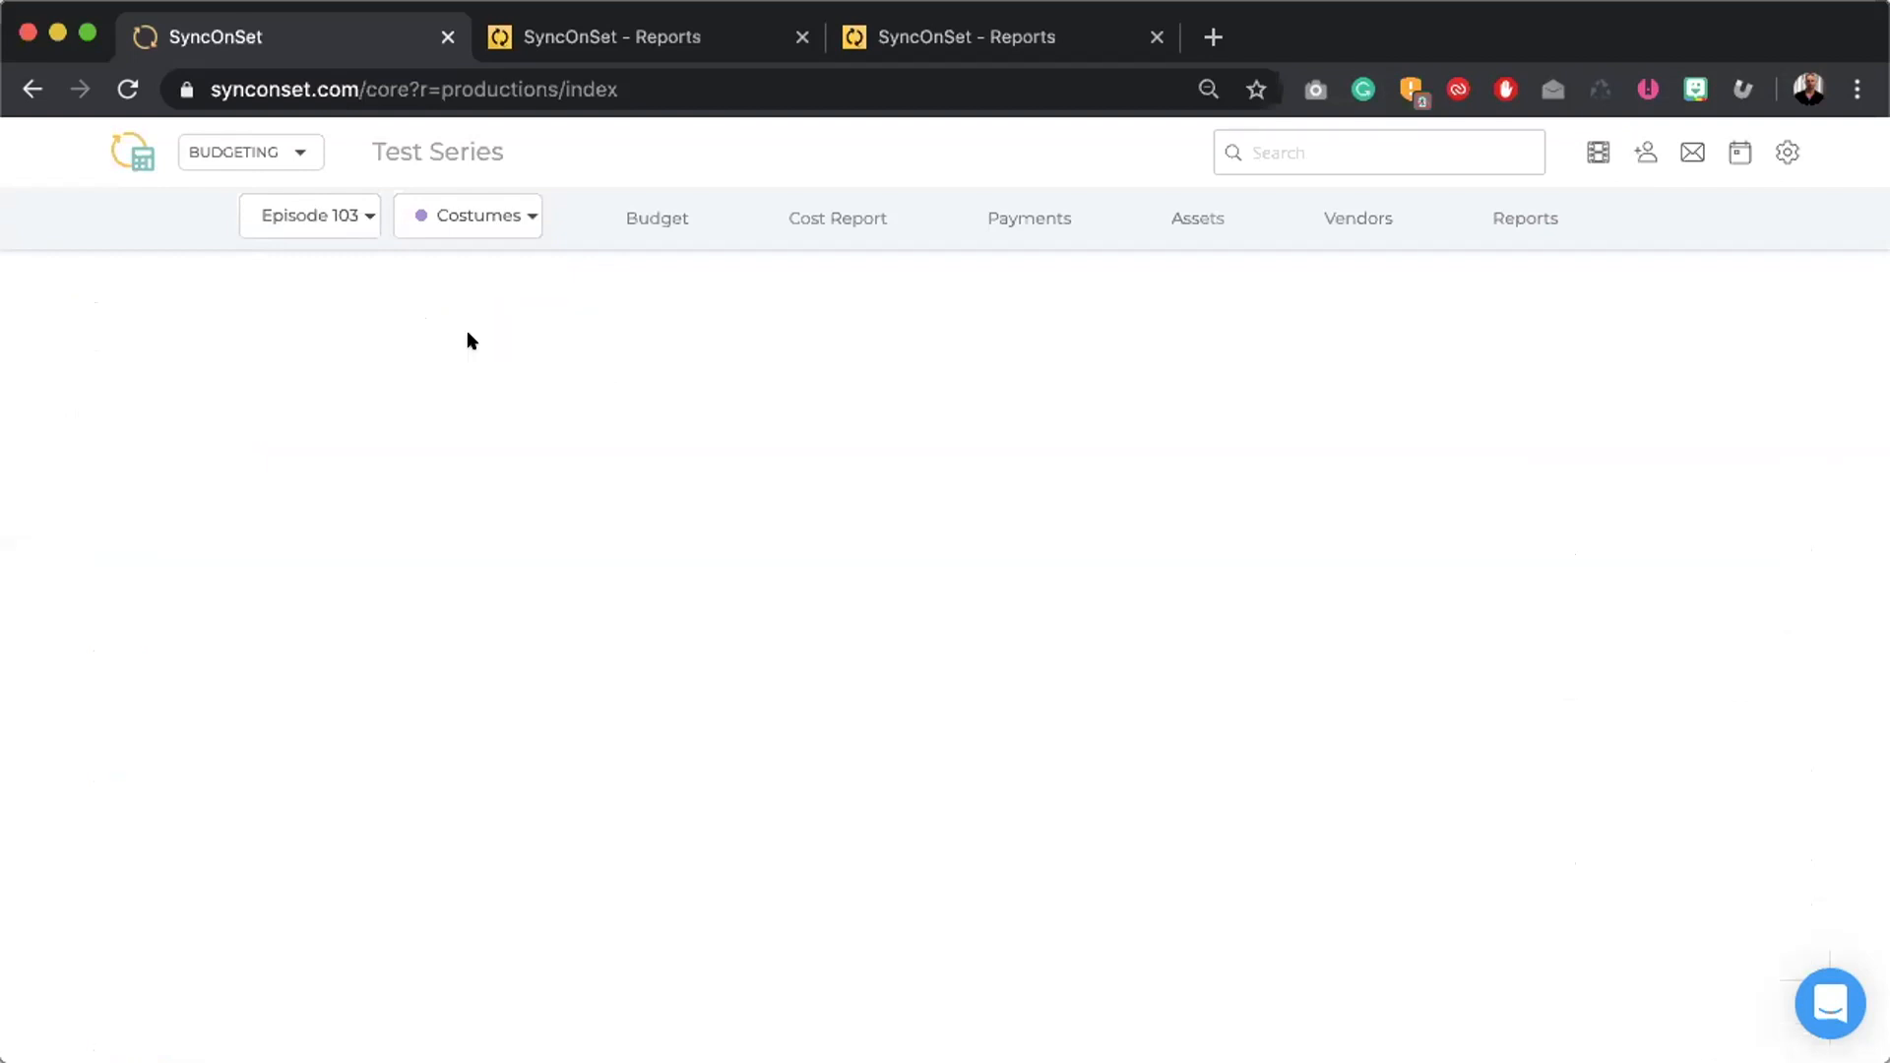